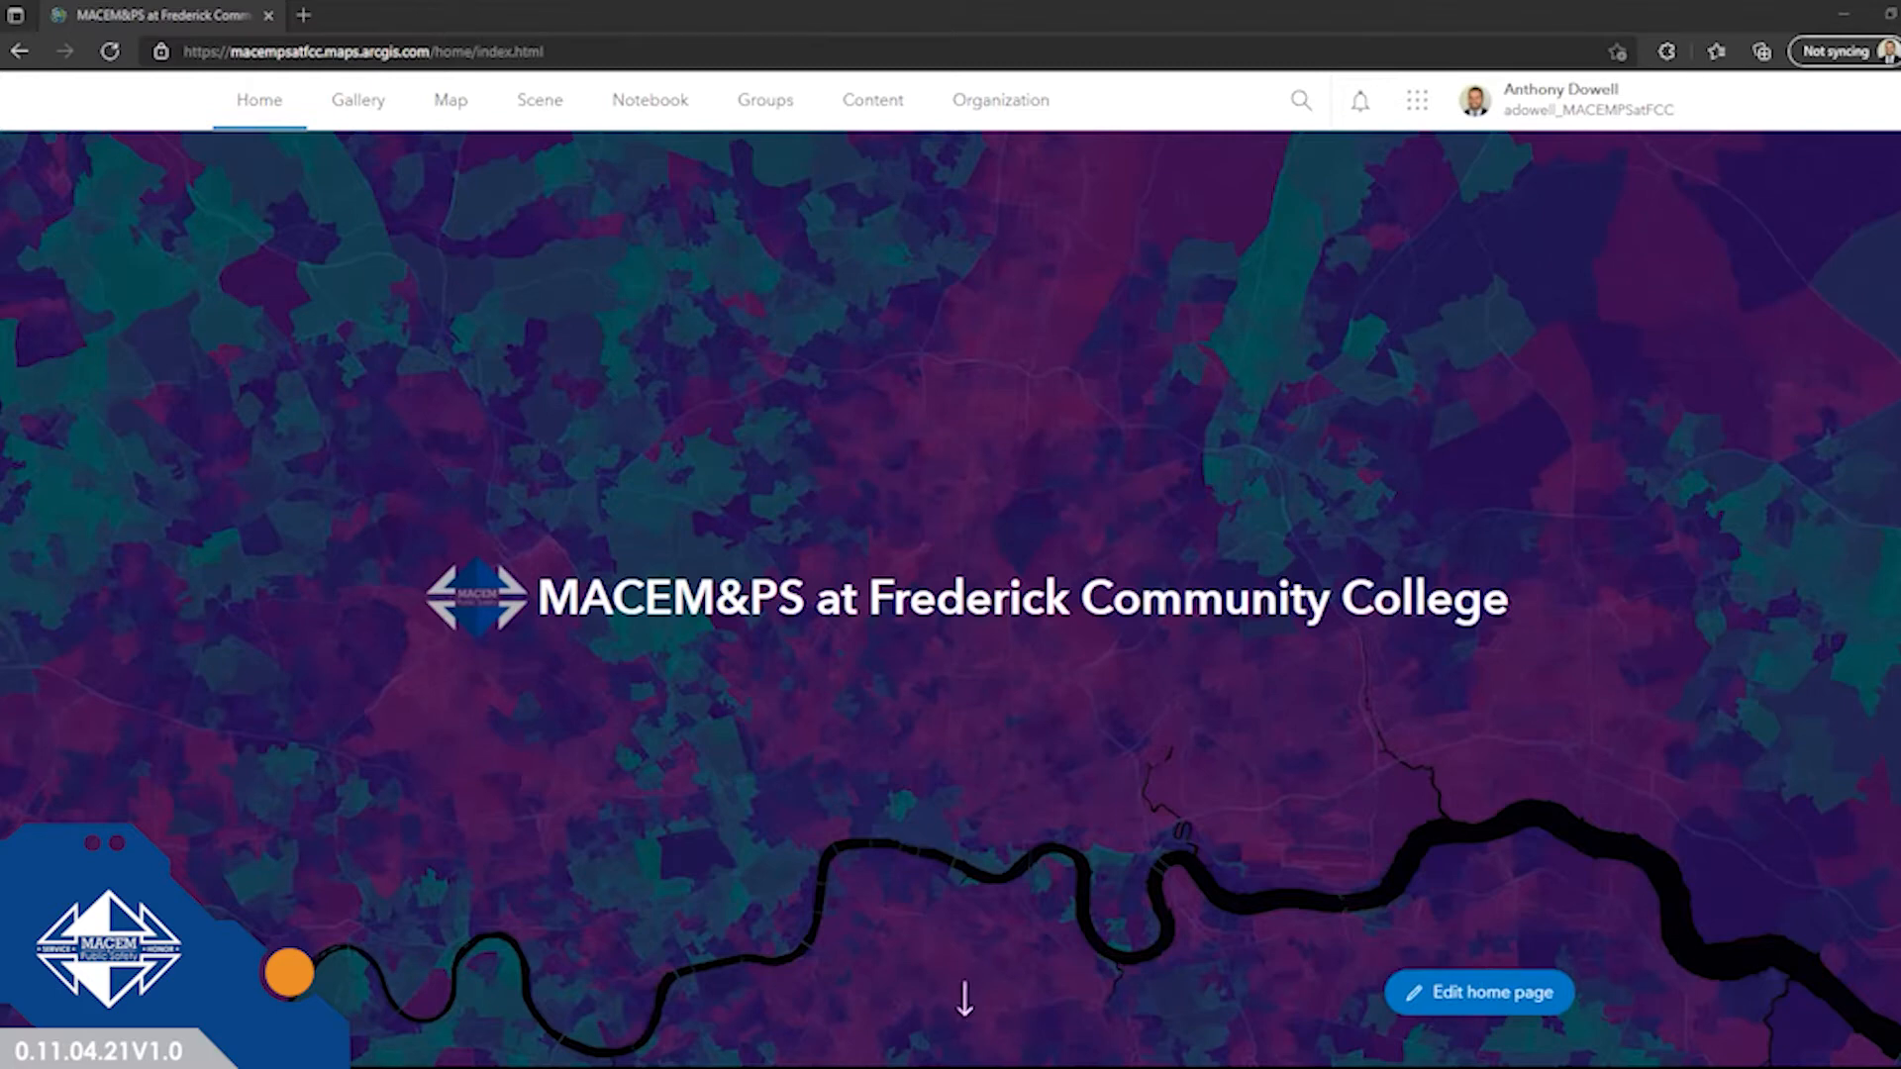
Open the organization's gallery and expand the Location, Date modified and Tags filters to see their options.
click(379, 107)
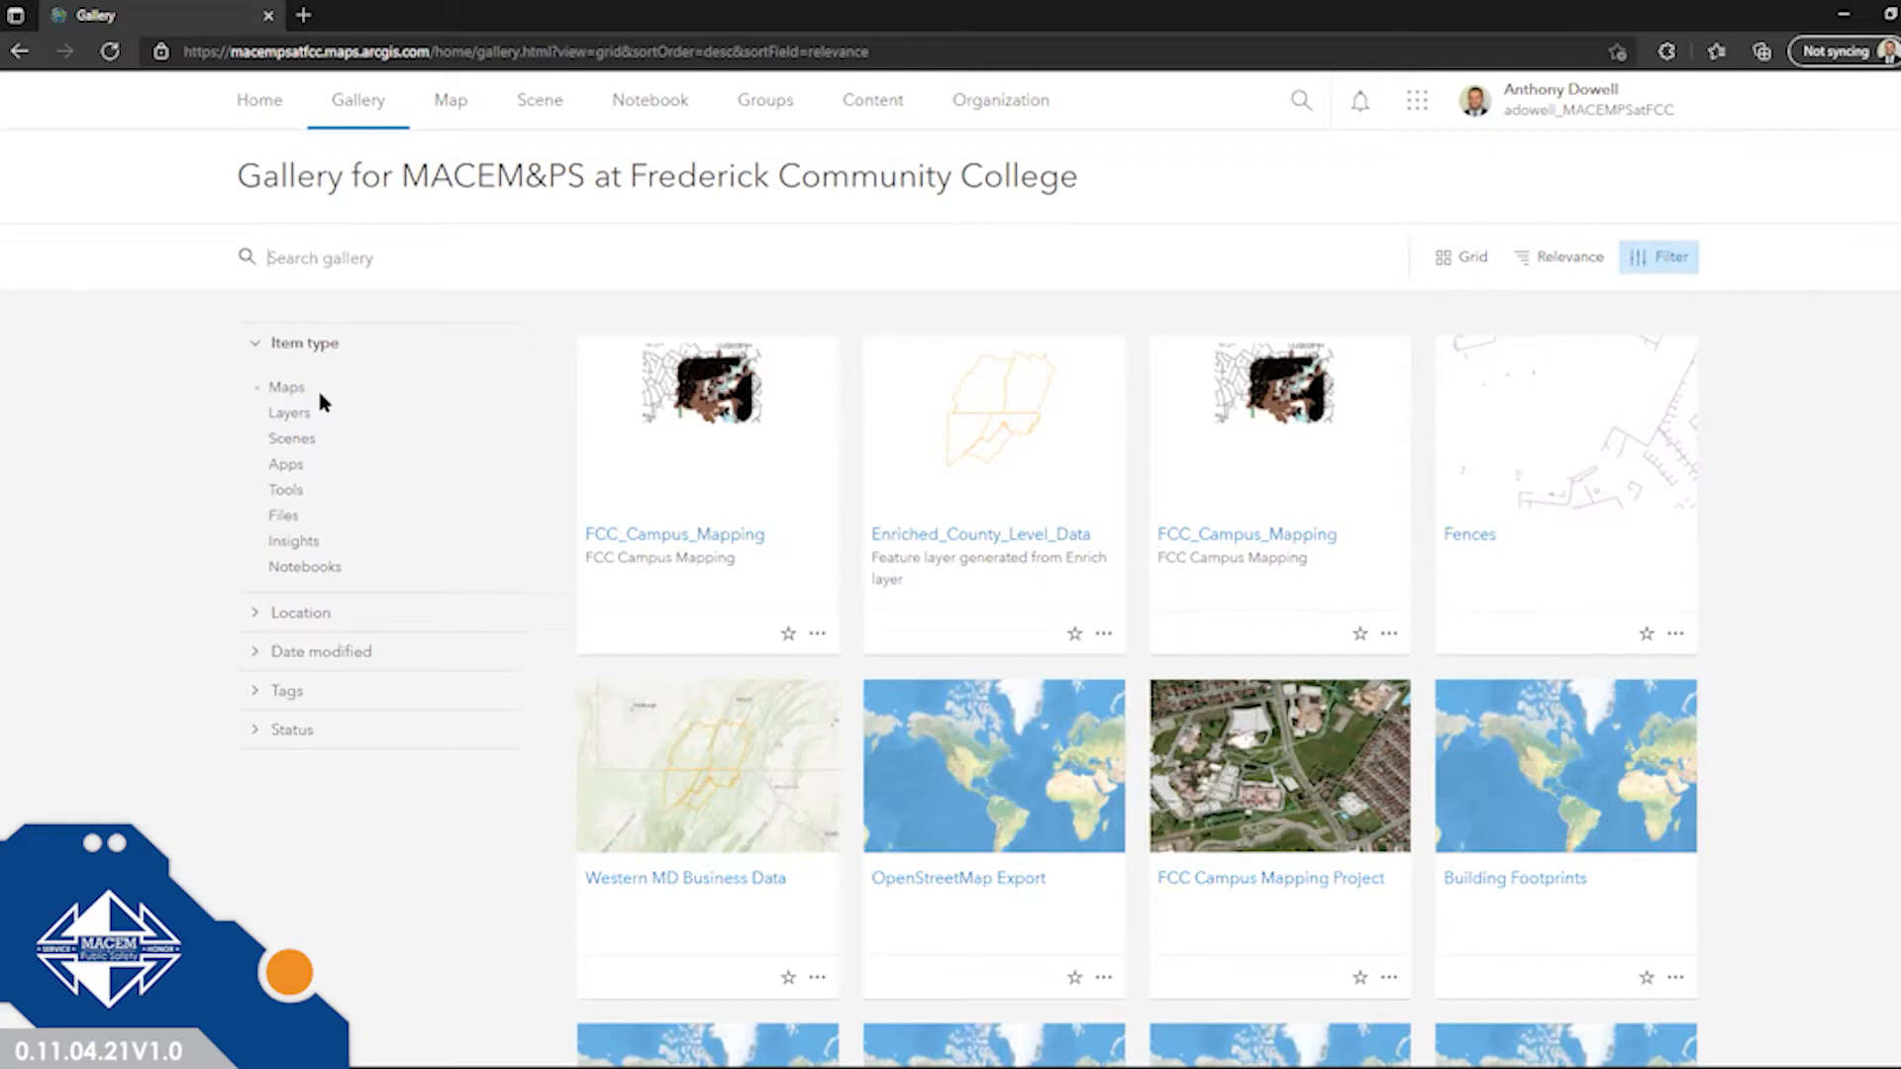
click(254, 619)
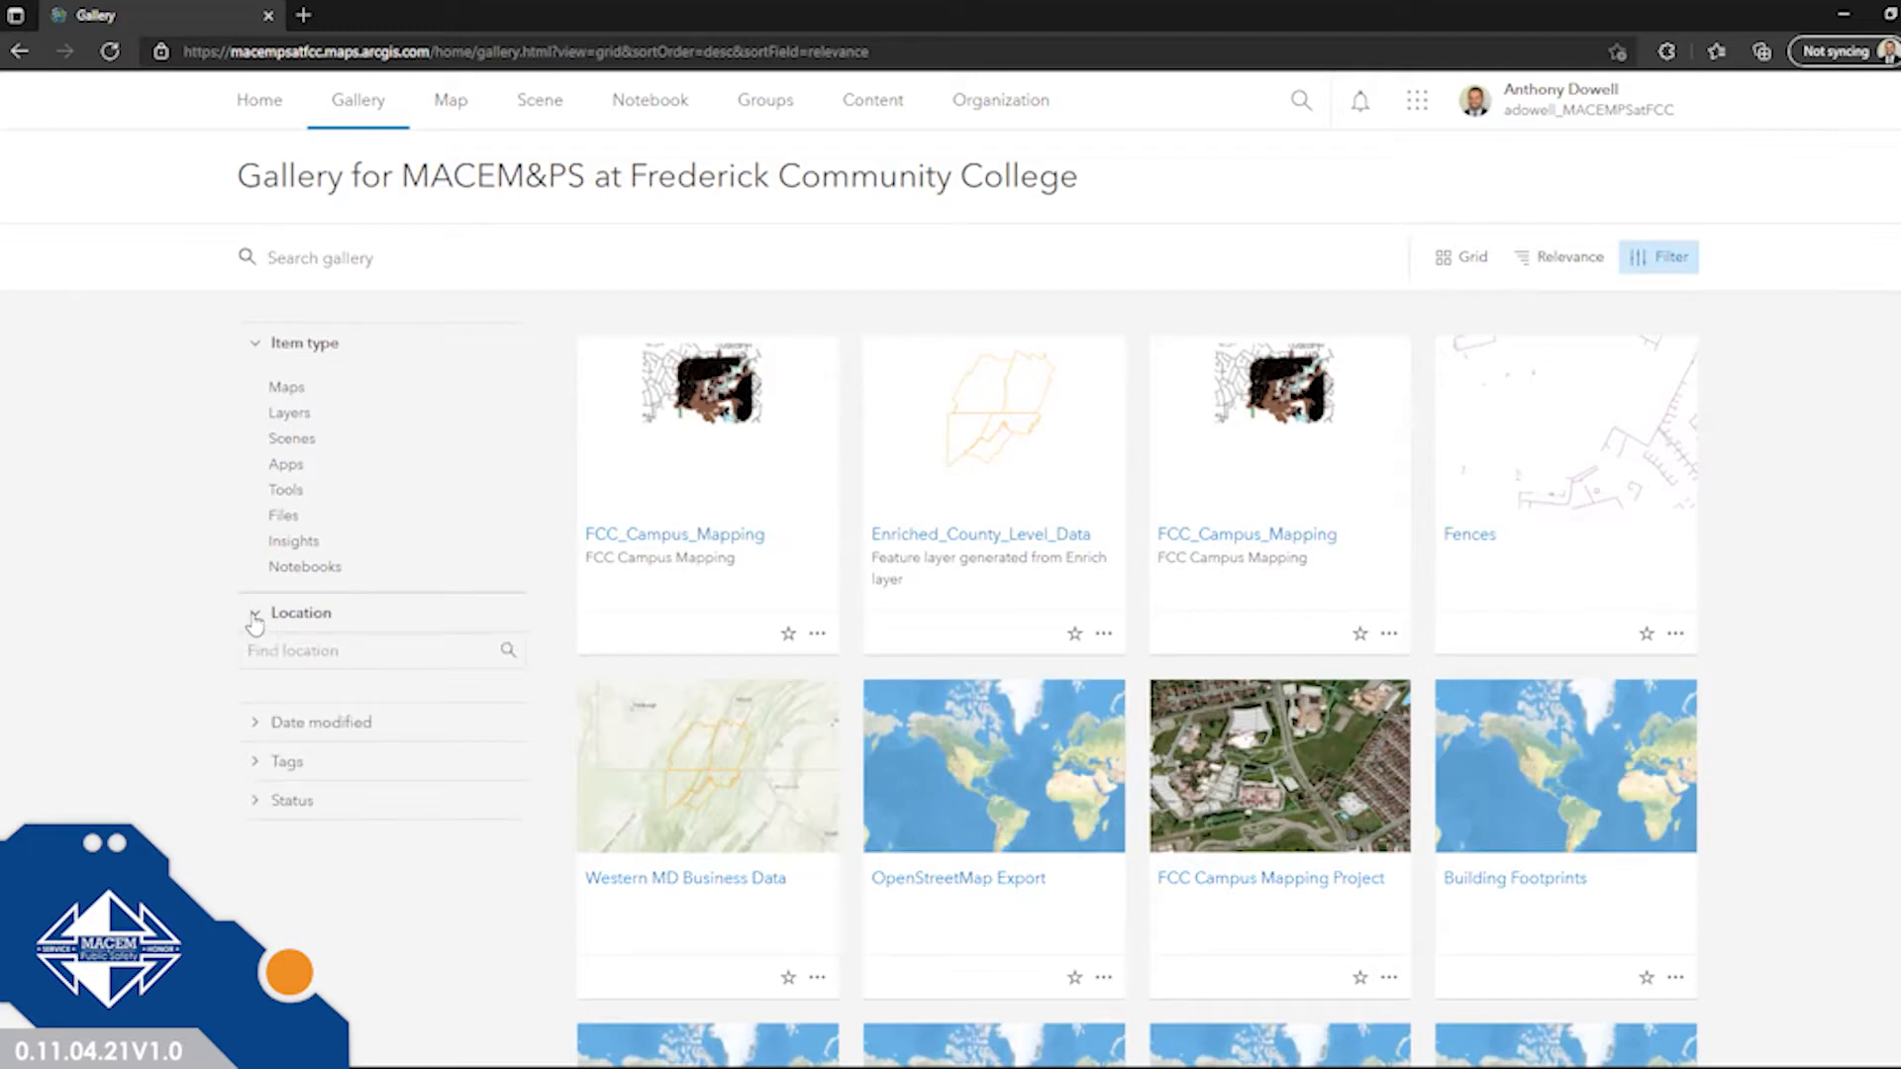
click(256, 729)
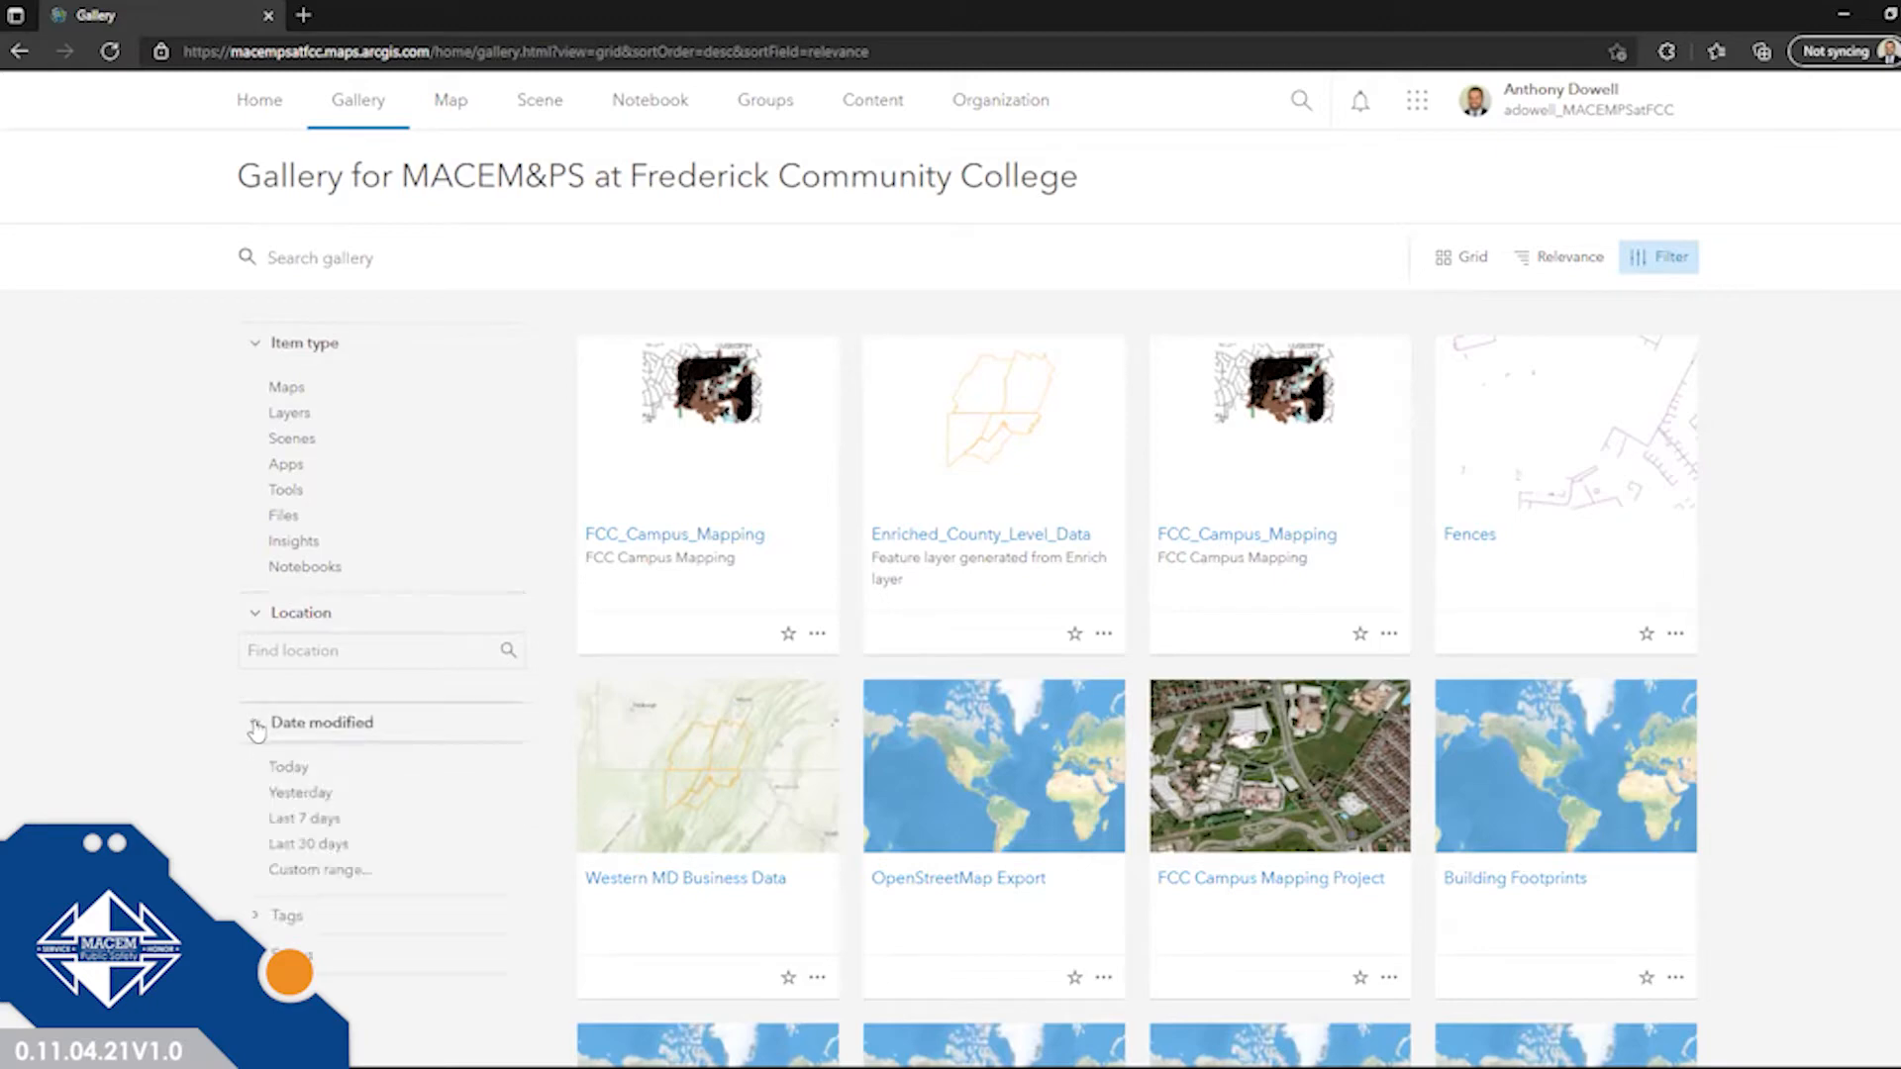
click(258, 925)
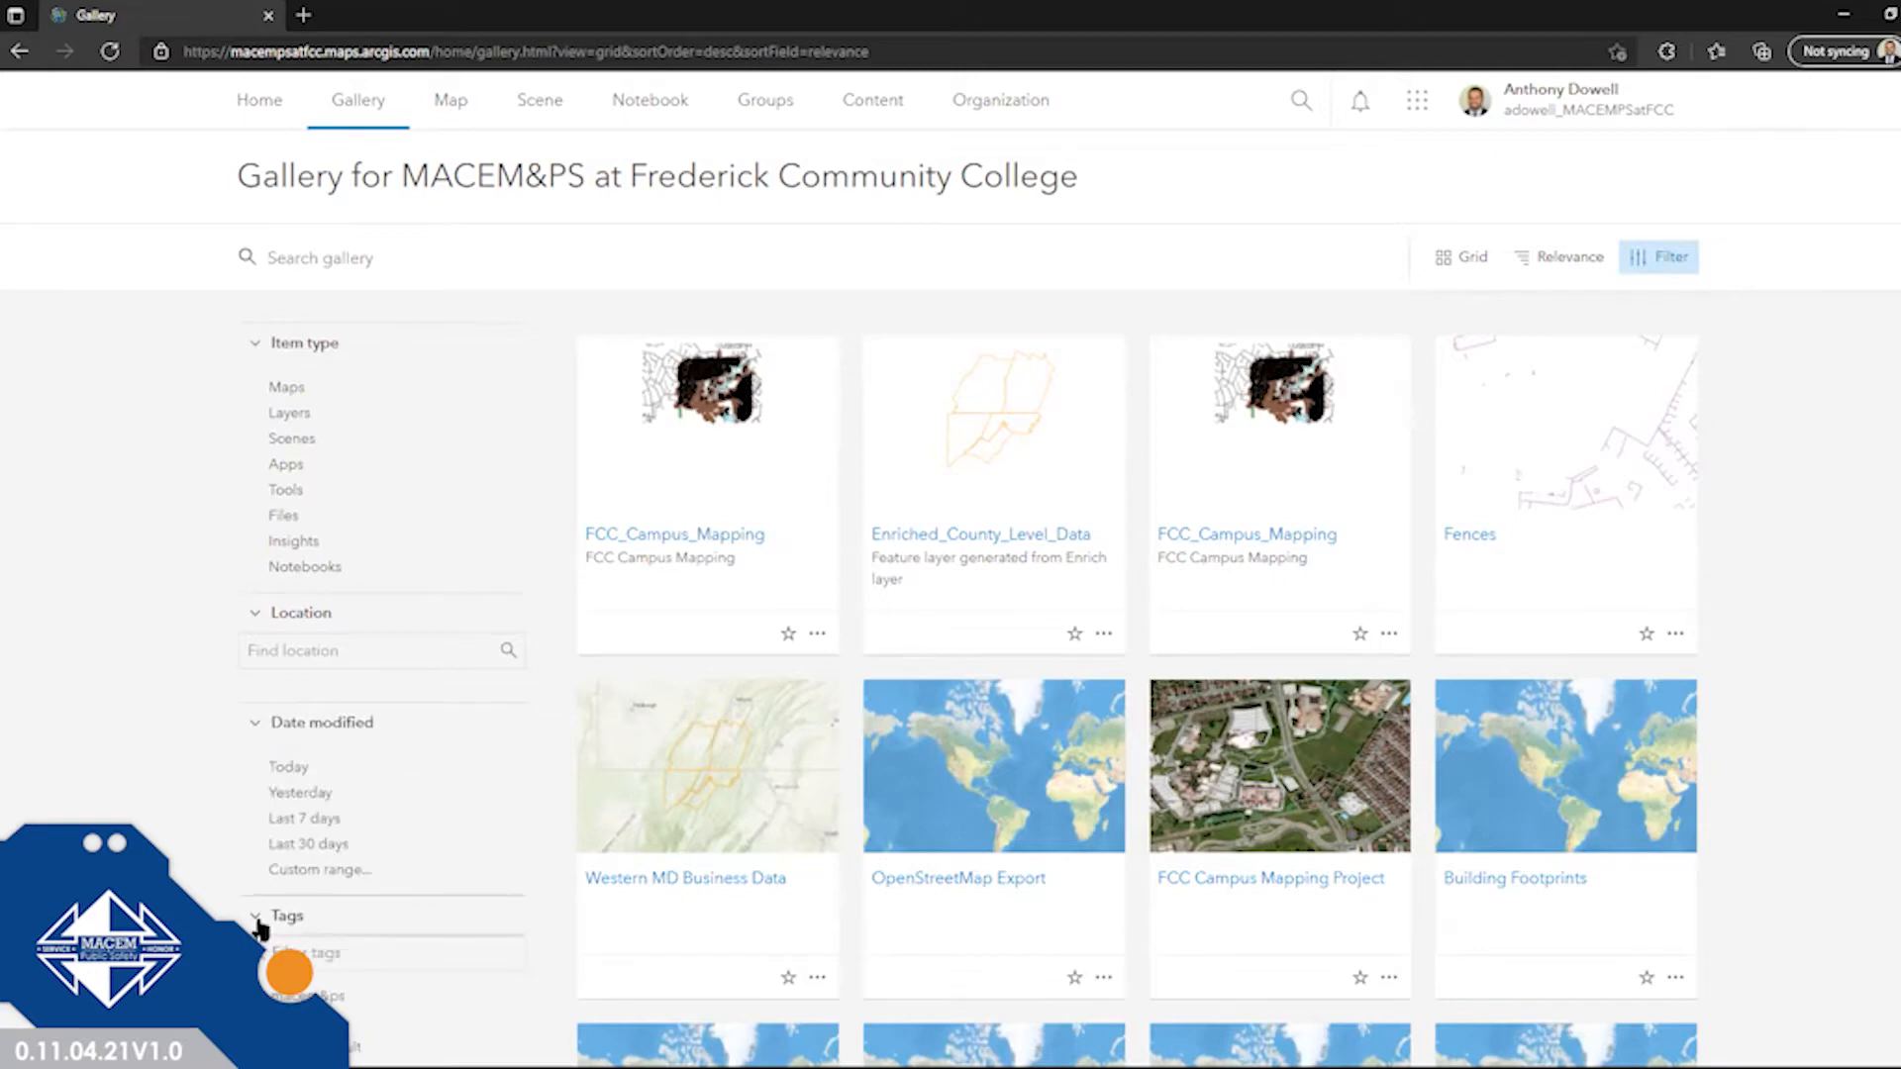
scroll(260, 928, down, 3)
scroll(262, 926, up, 3)
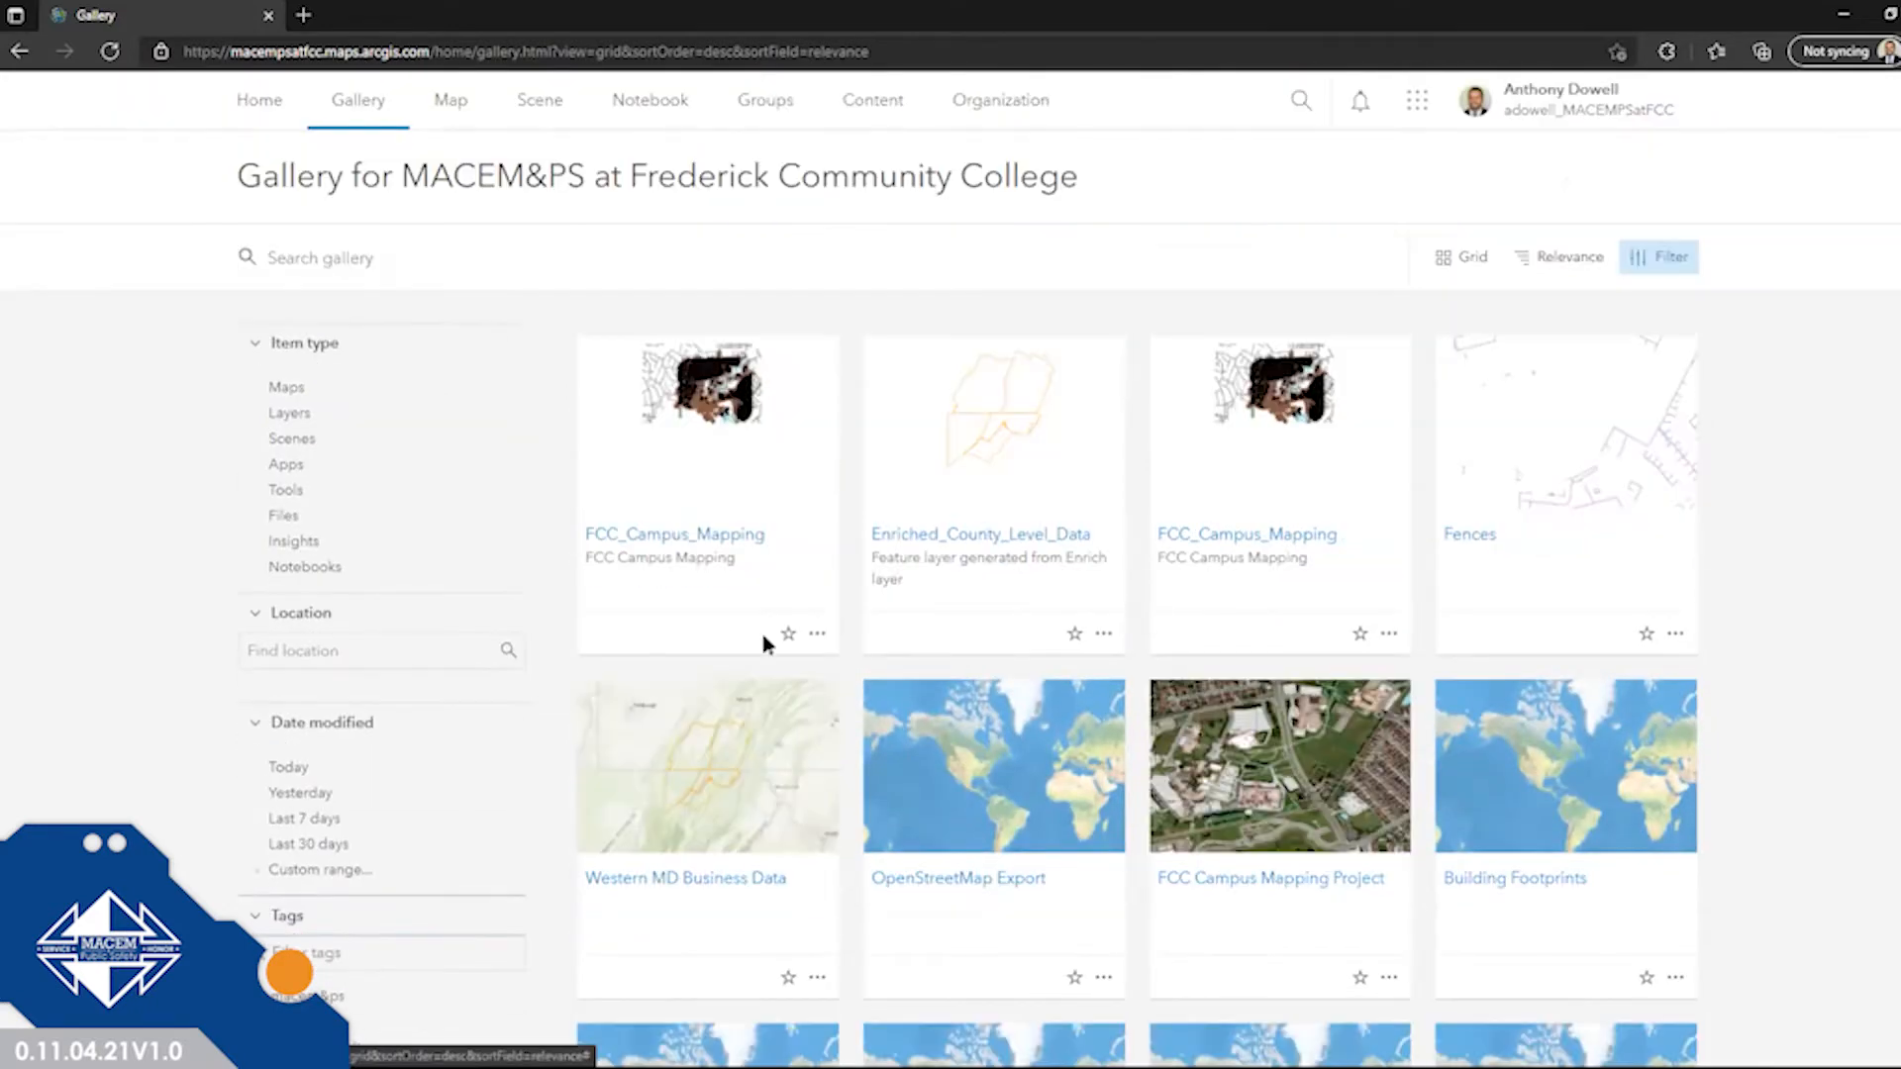
Review the gallery's sort options and switch the items to list view.
click(1542, 265)
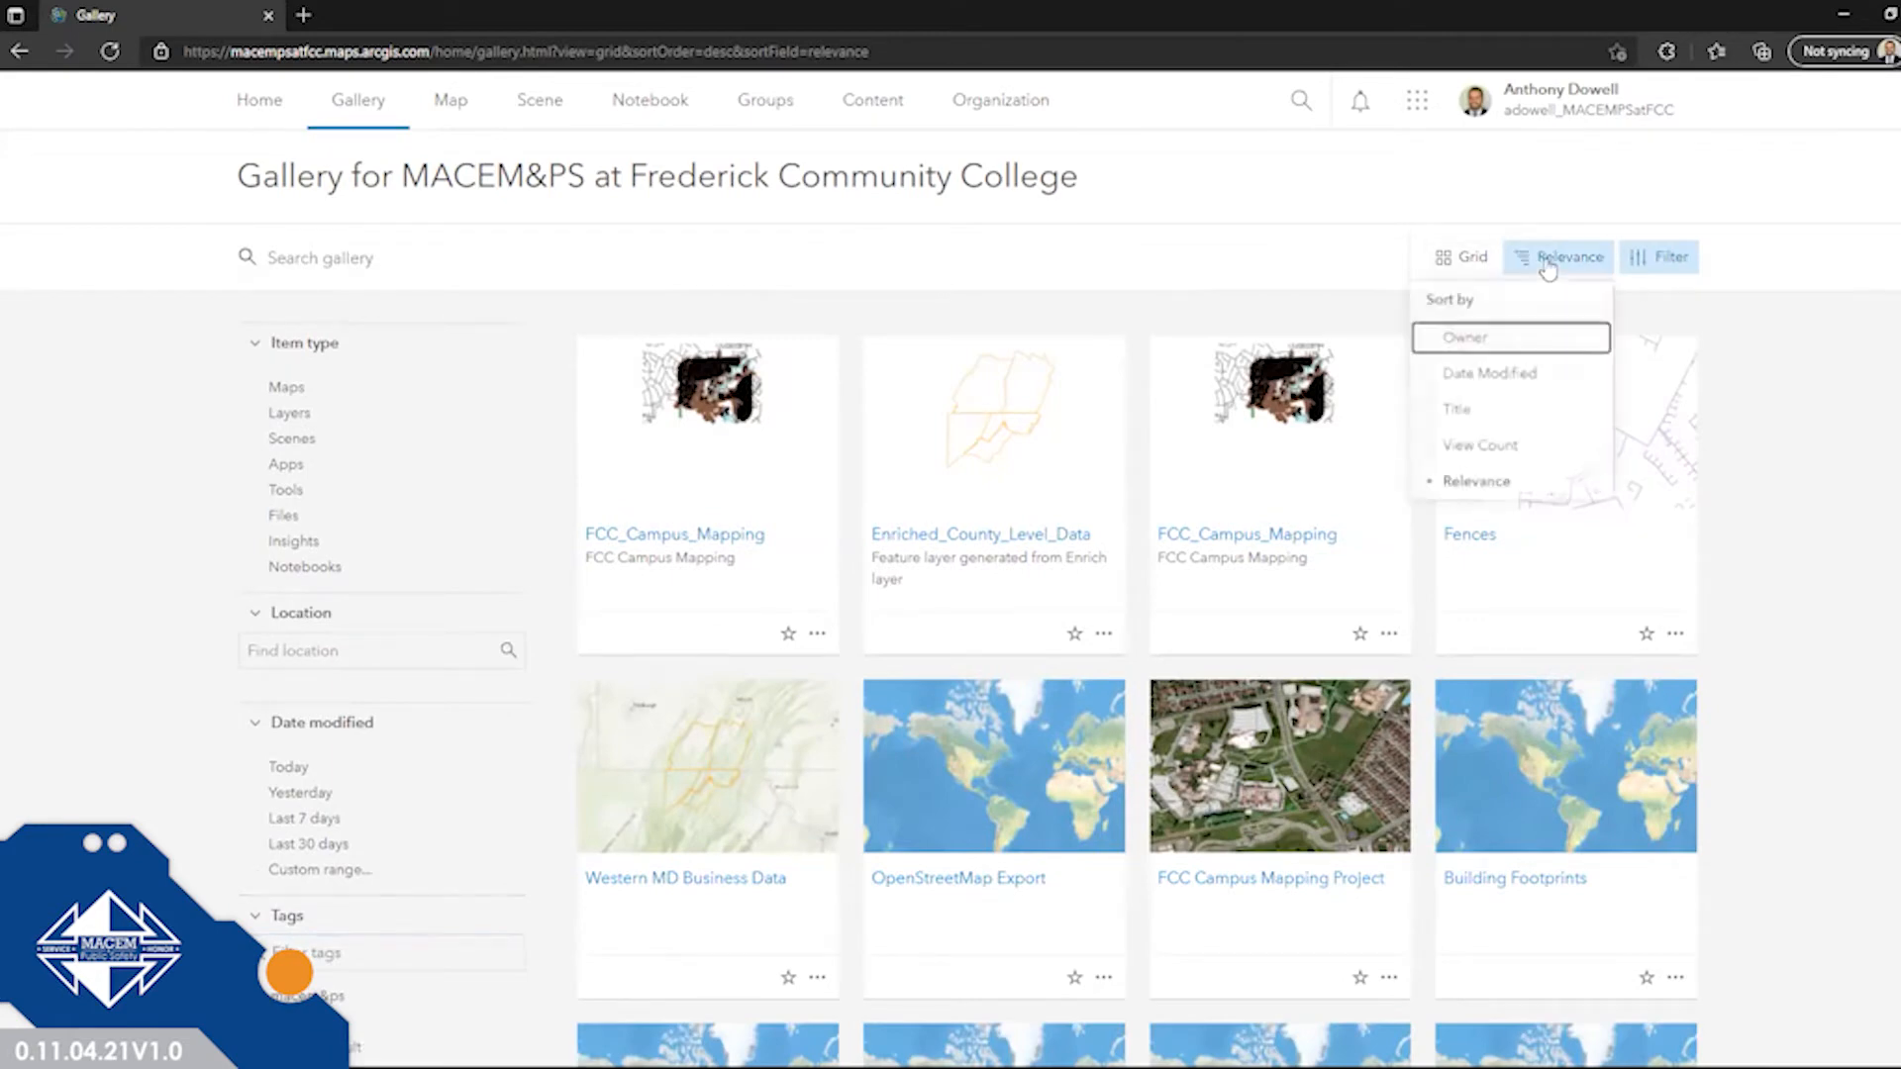
click(1463, 258)
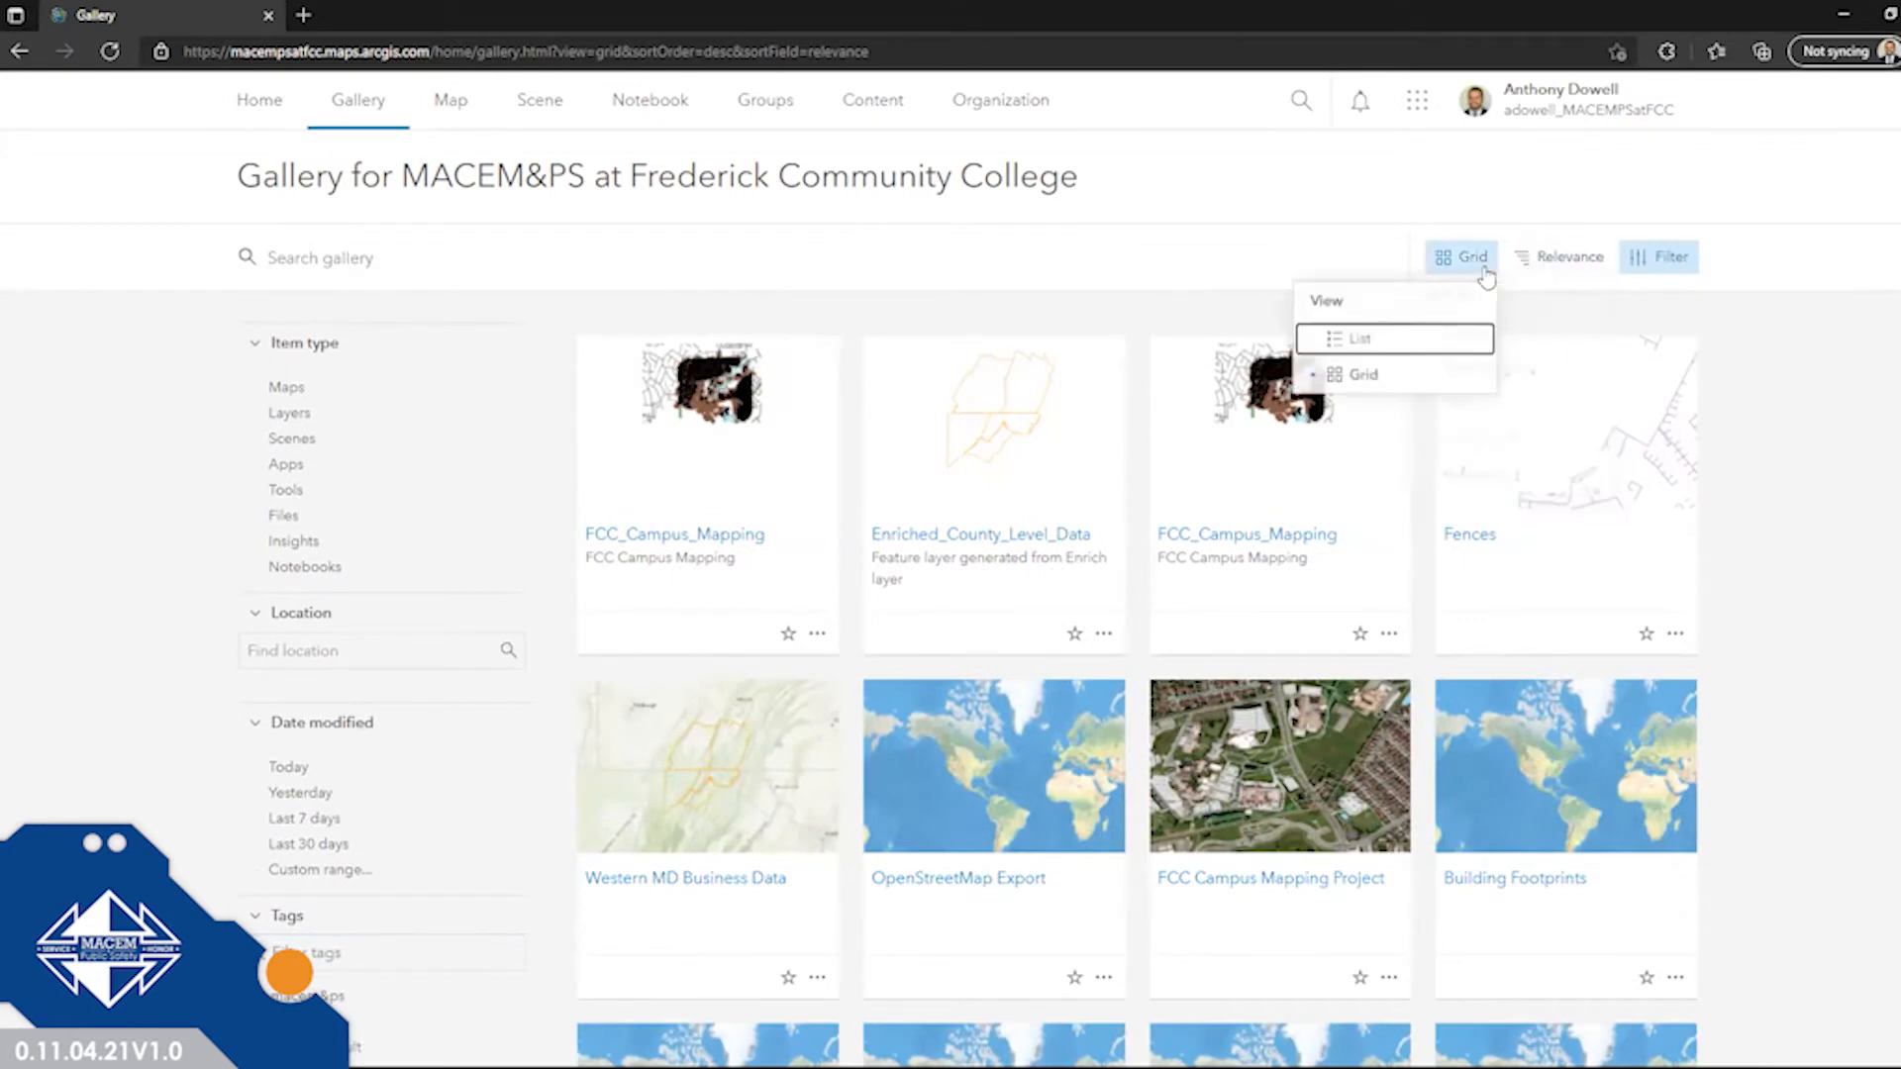
click(1406, 347)
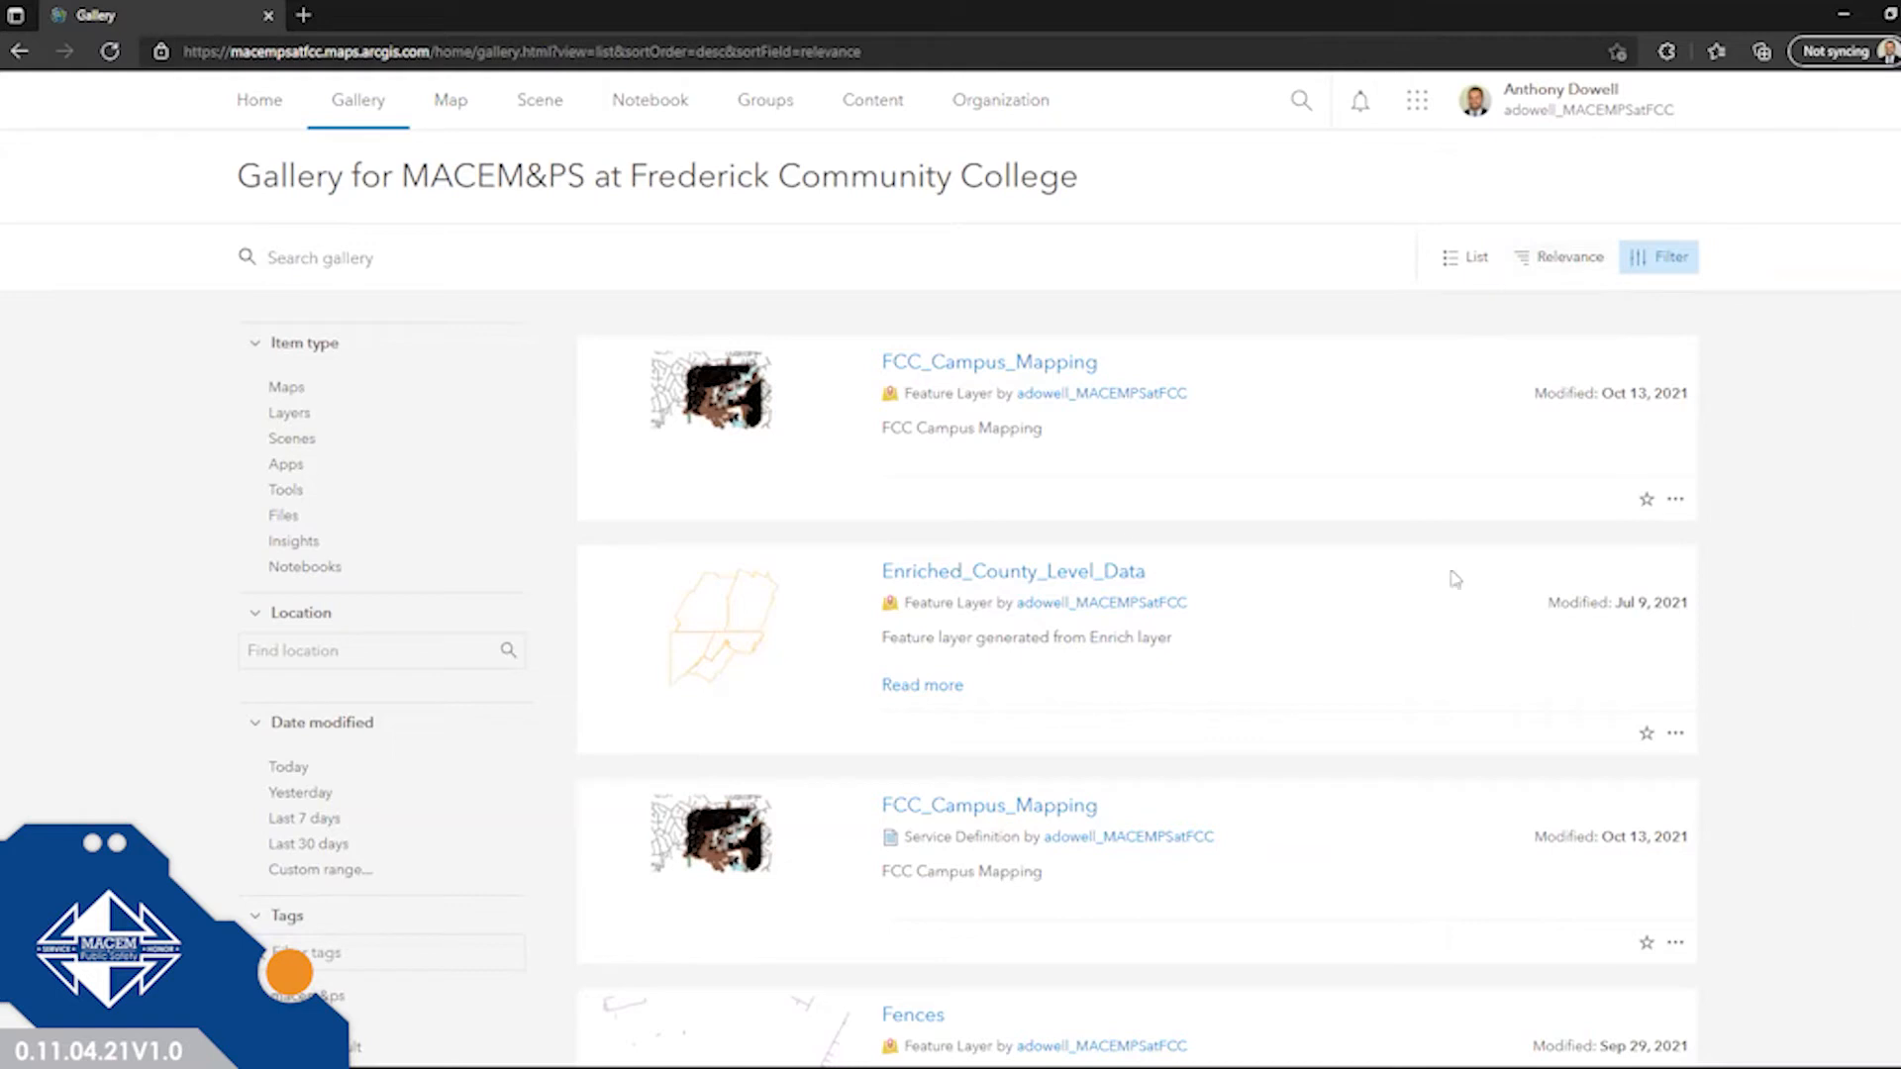
Open the map viewer and browse the available layers in My Content.
click(454, 103)
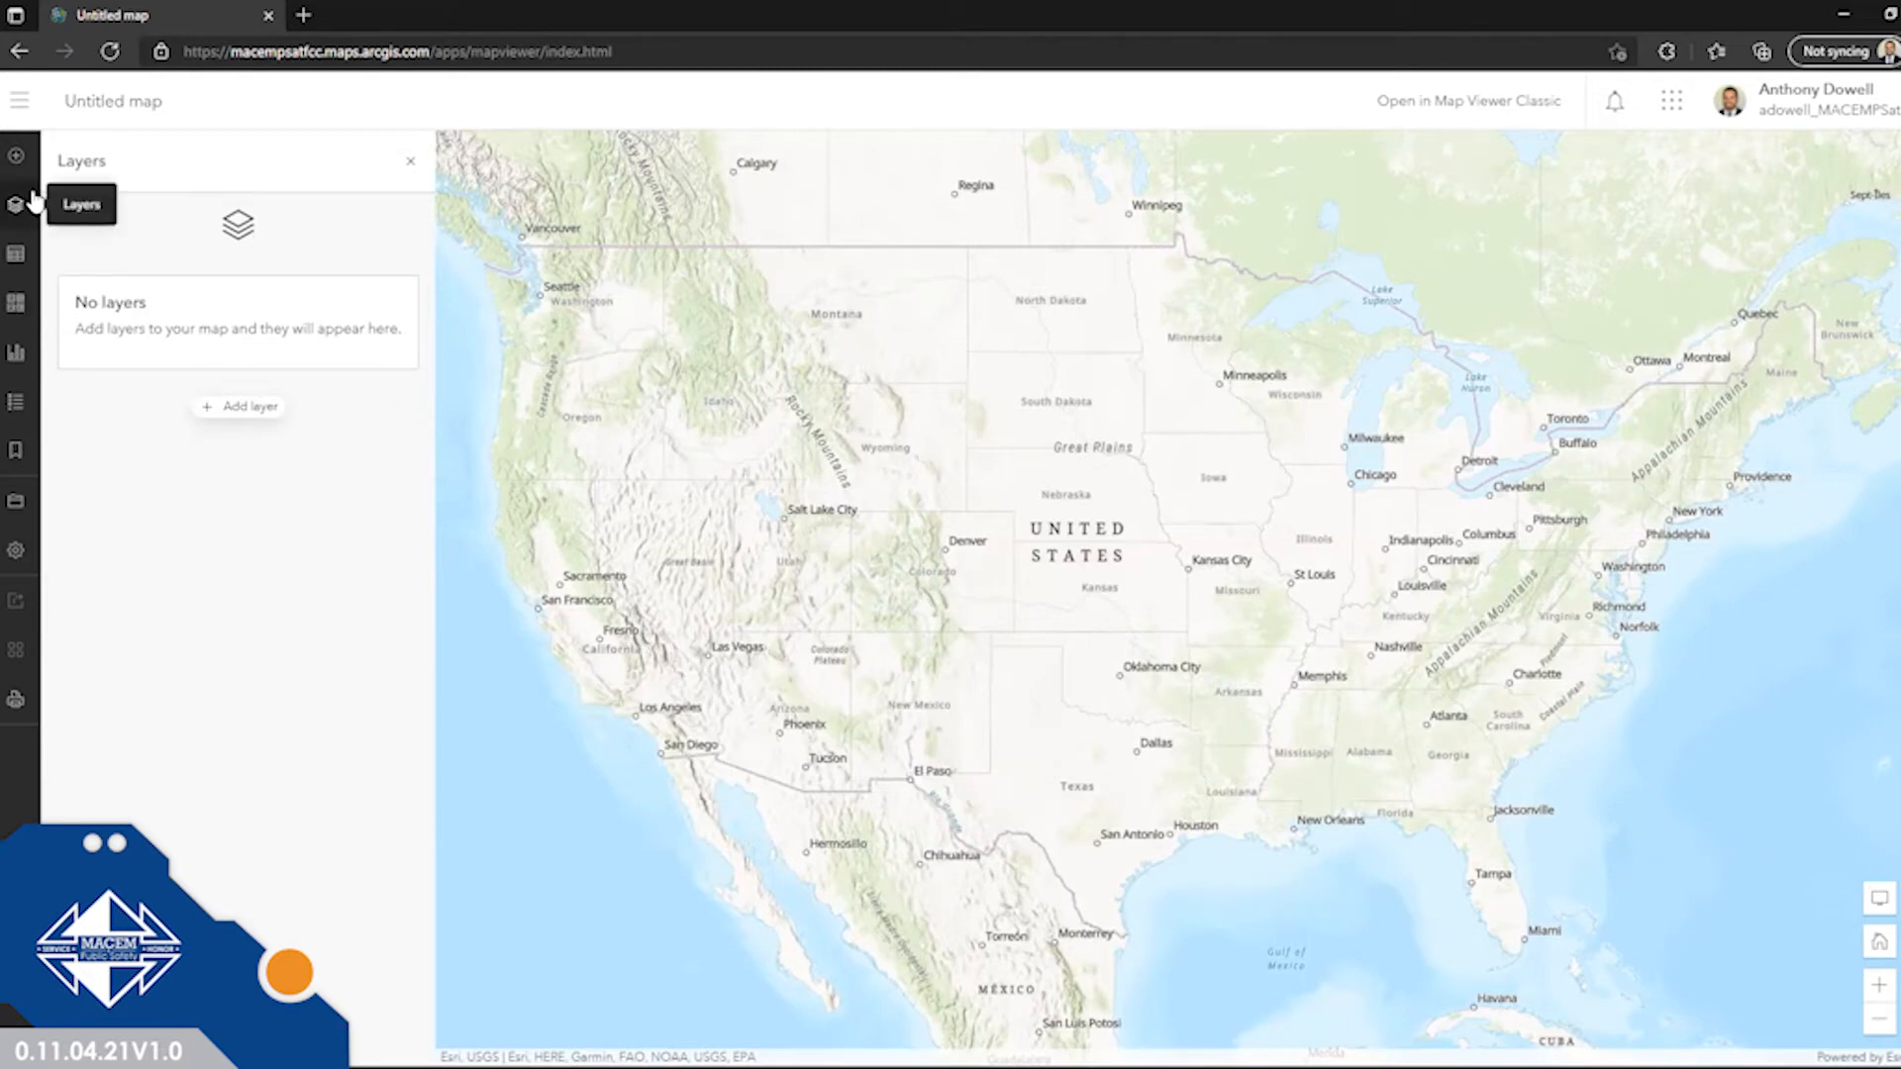
click(18, 156)
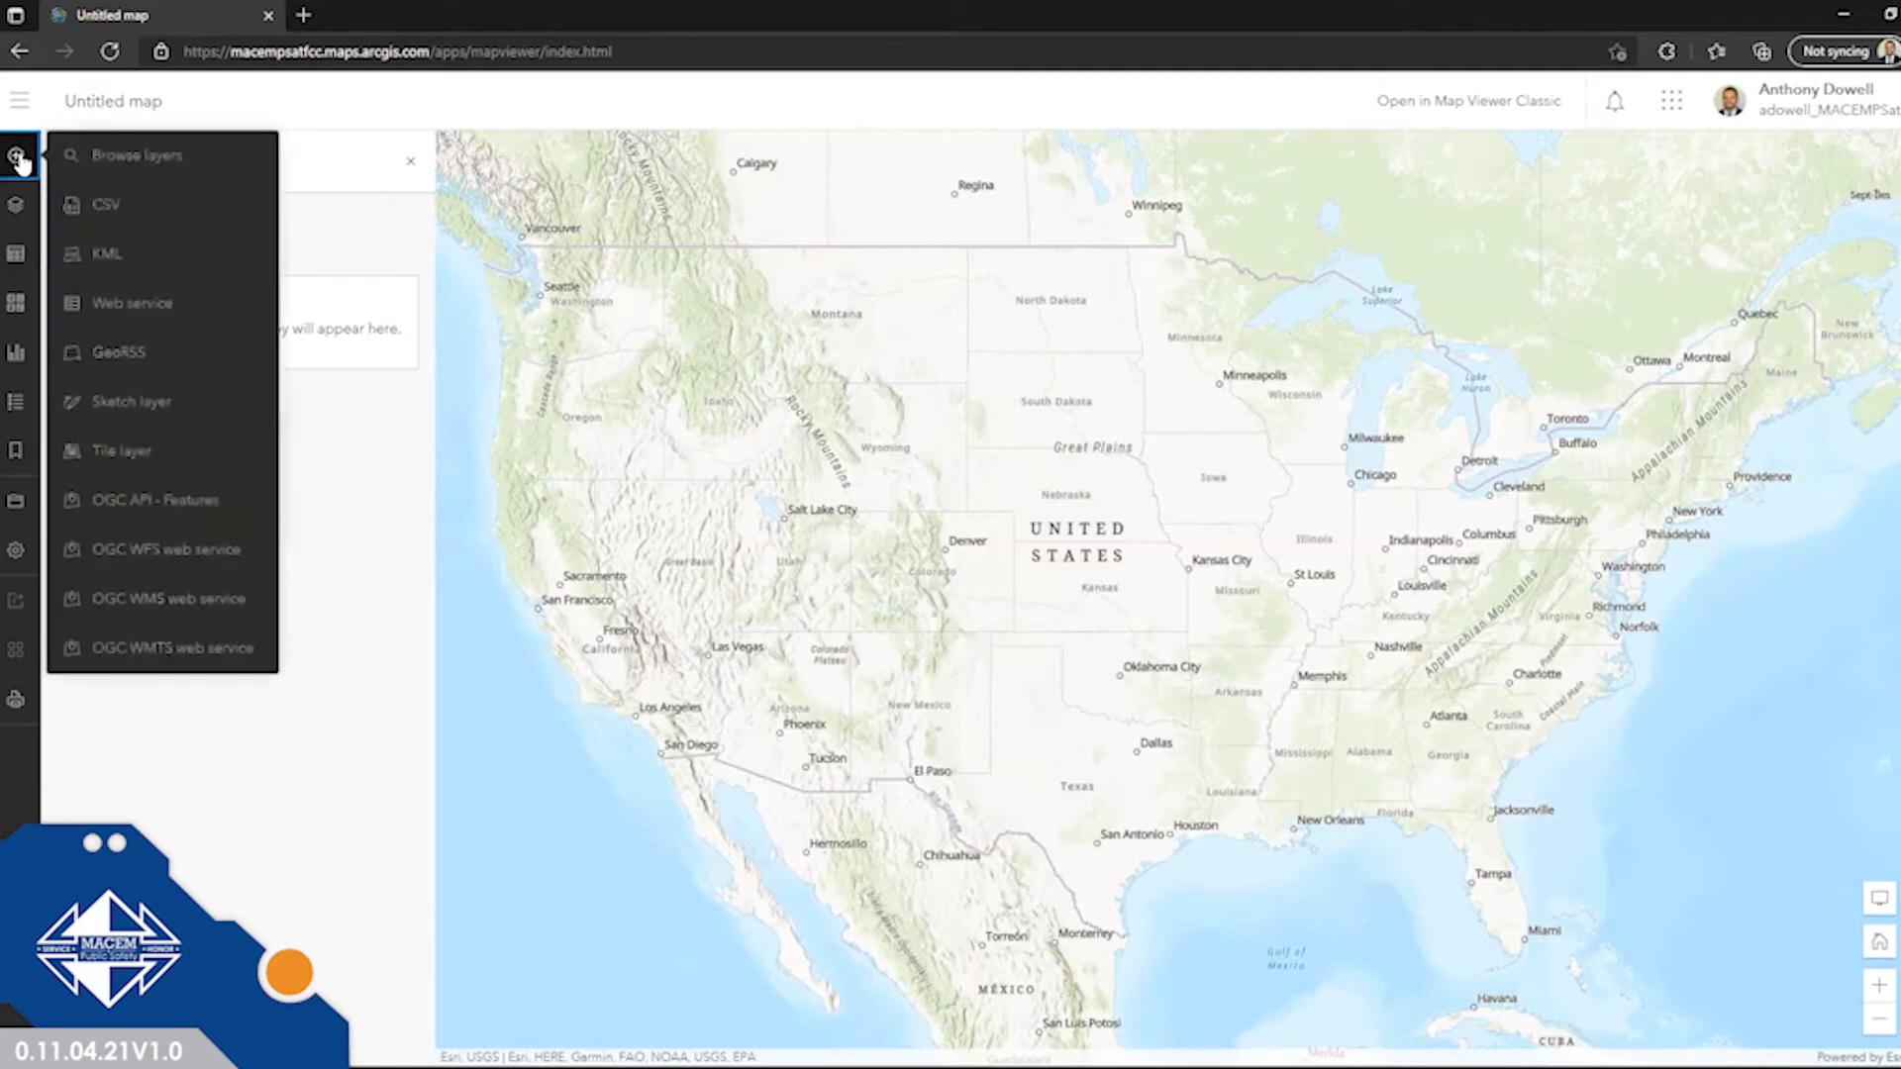
click(114, 159)
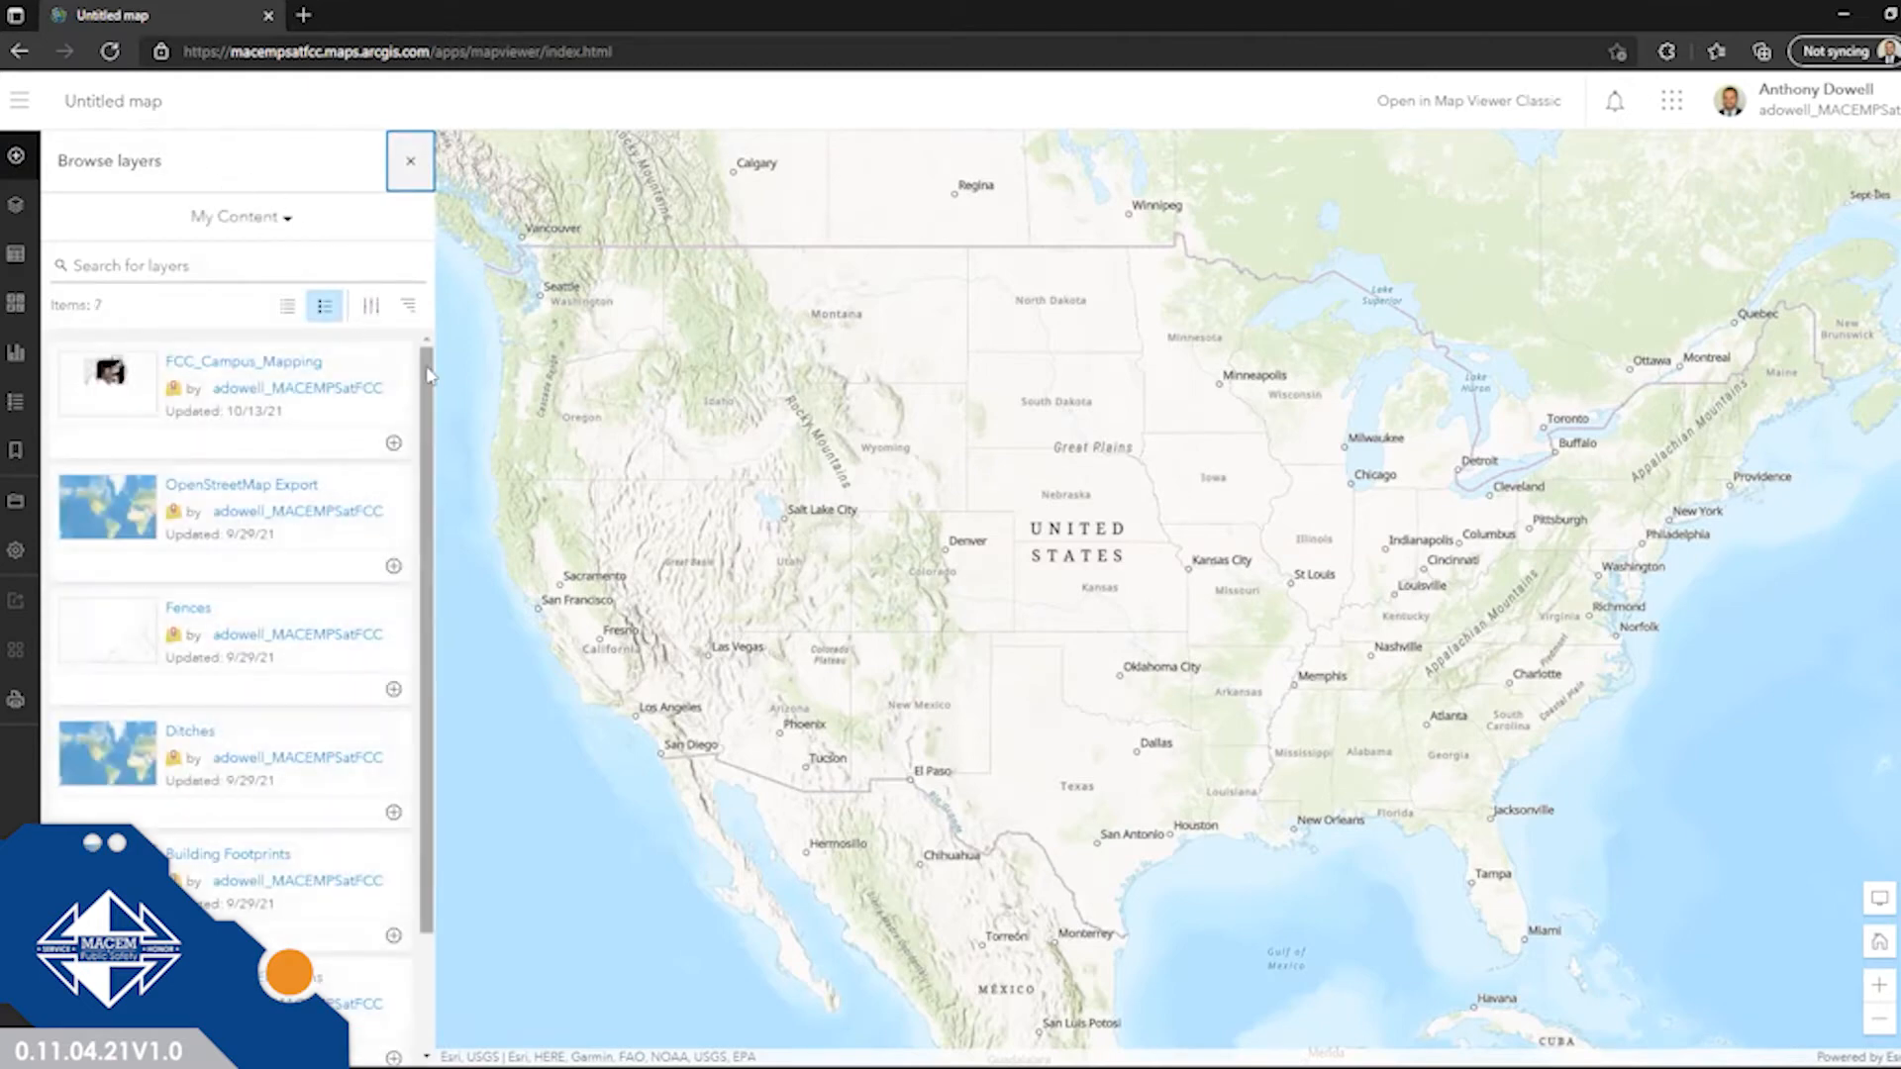
scroll(428, 375, down, 2)
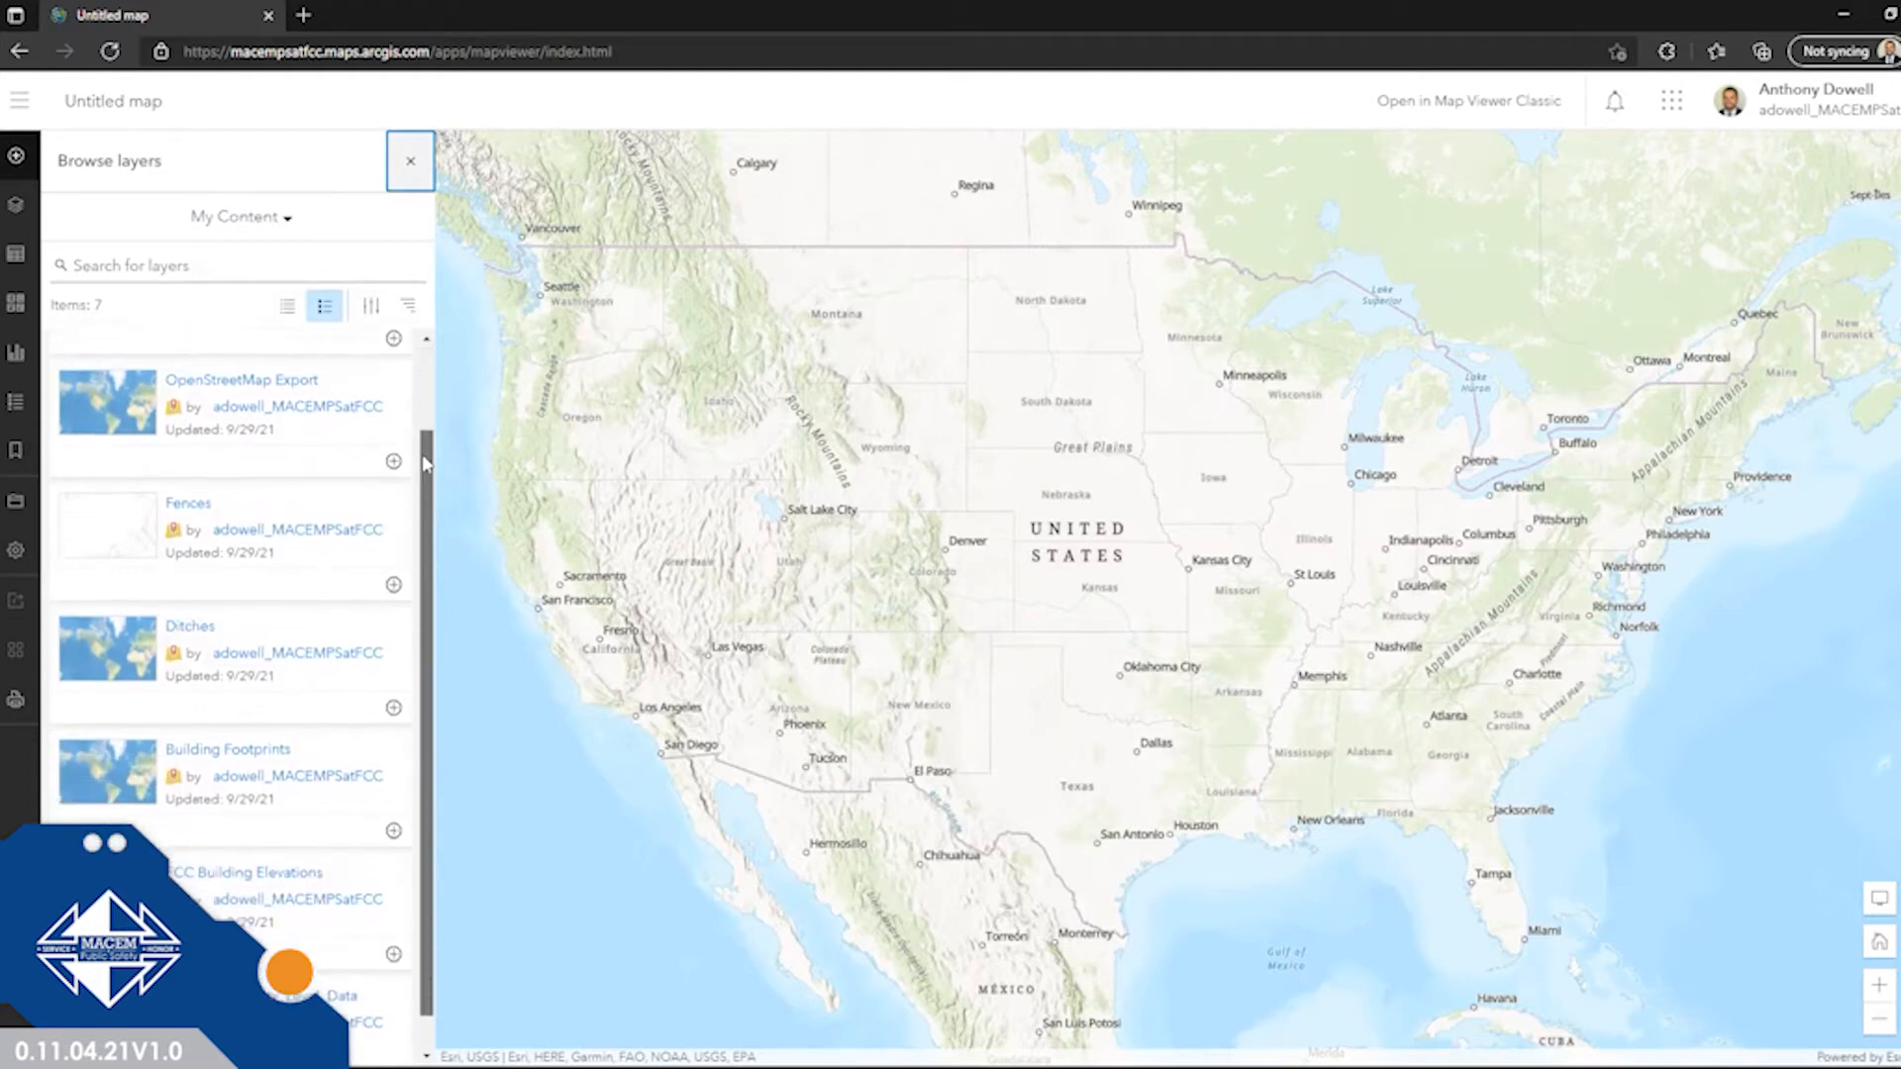
scroll(426, 509, up, 2)
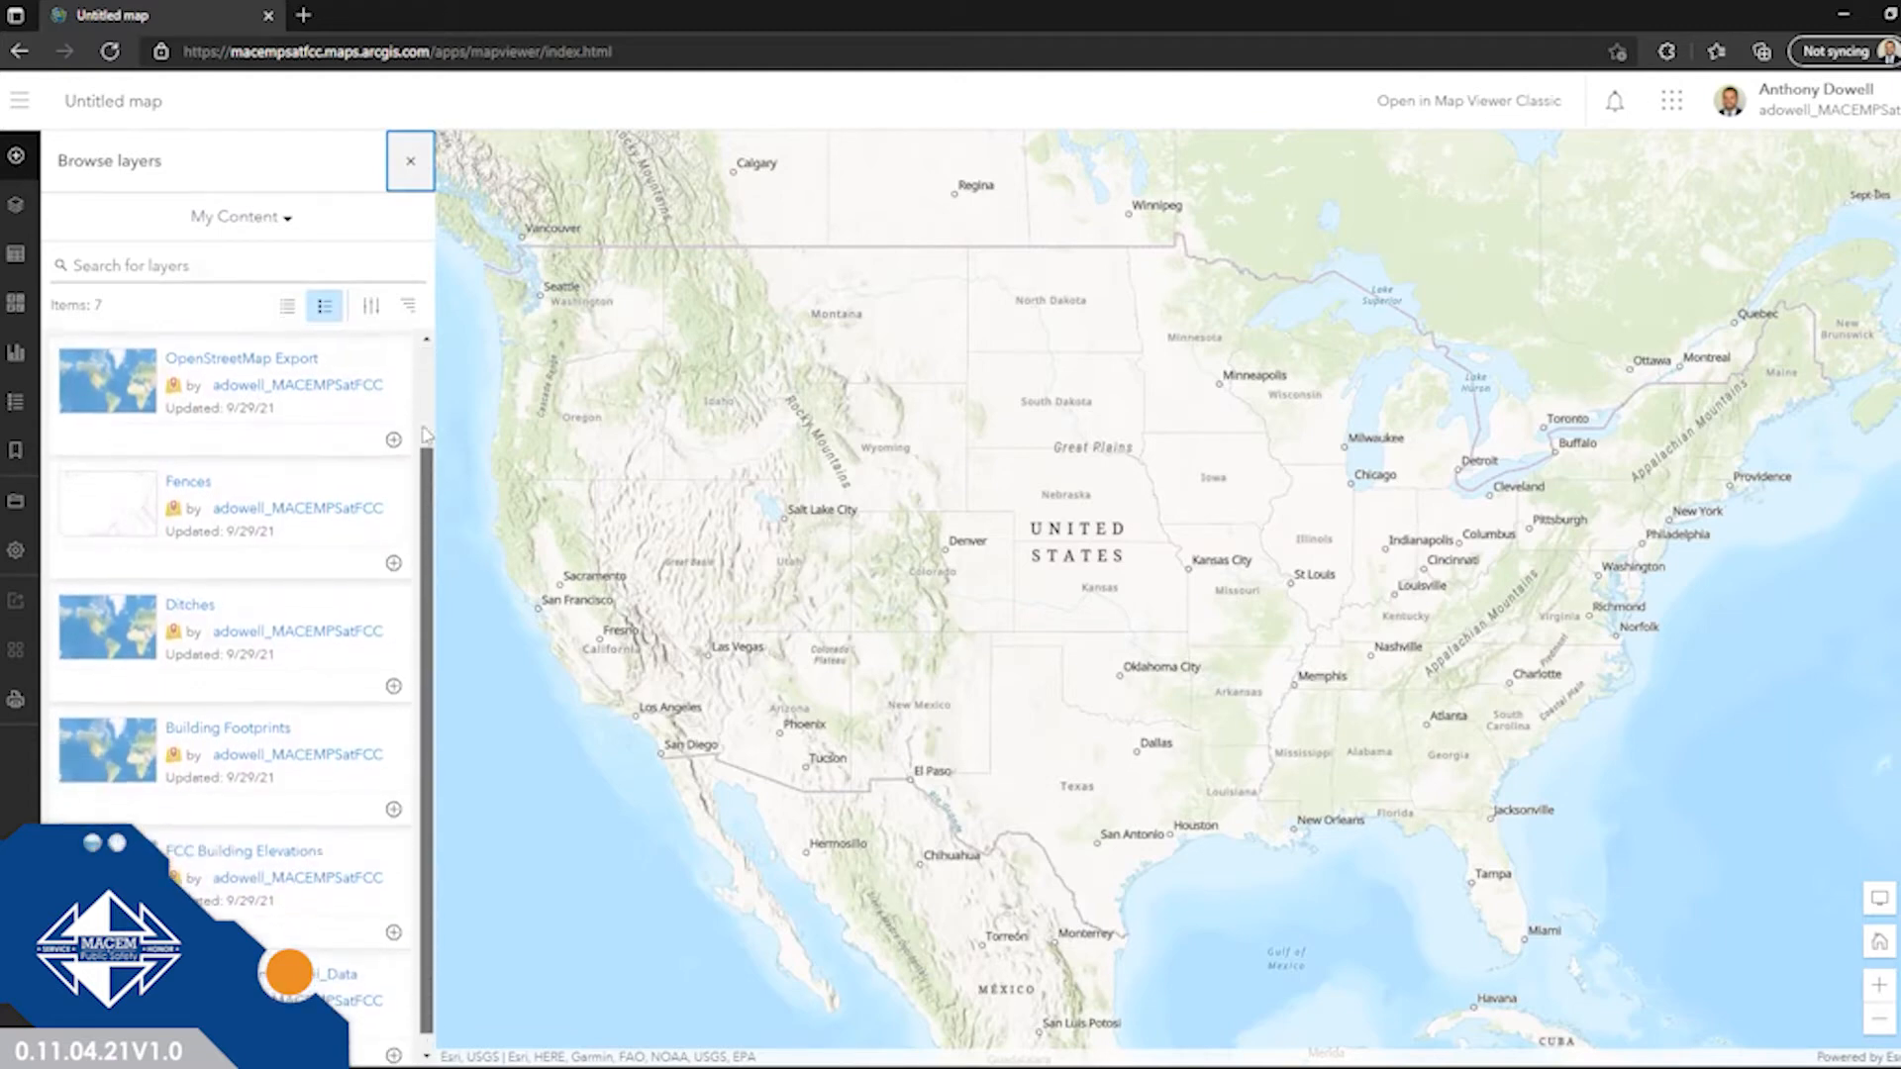
scroll(427, 411, up, 1)
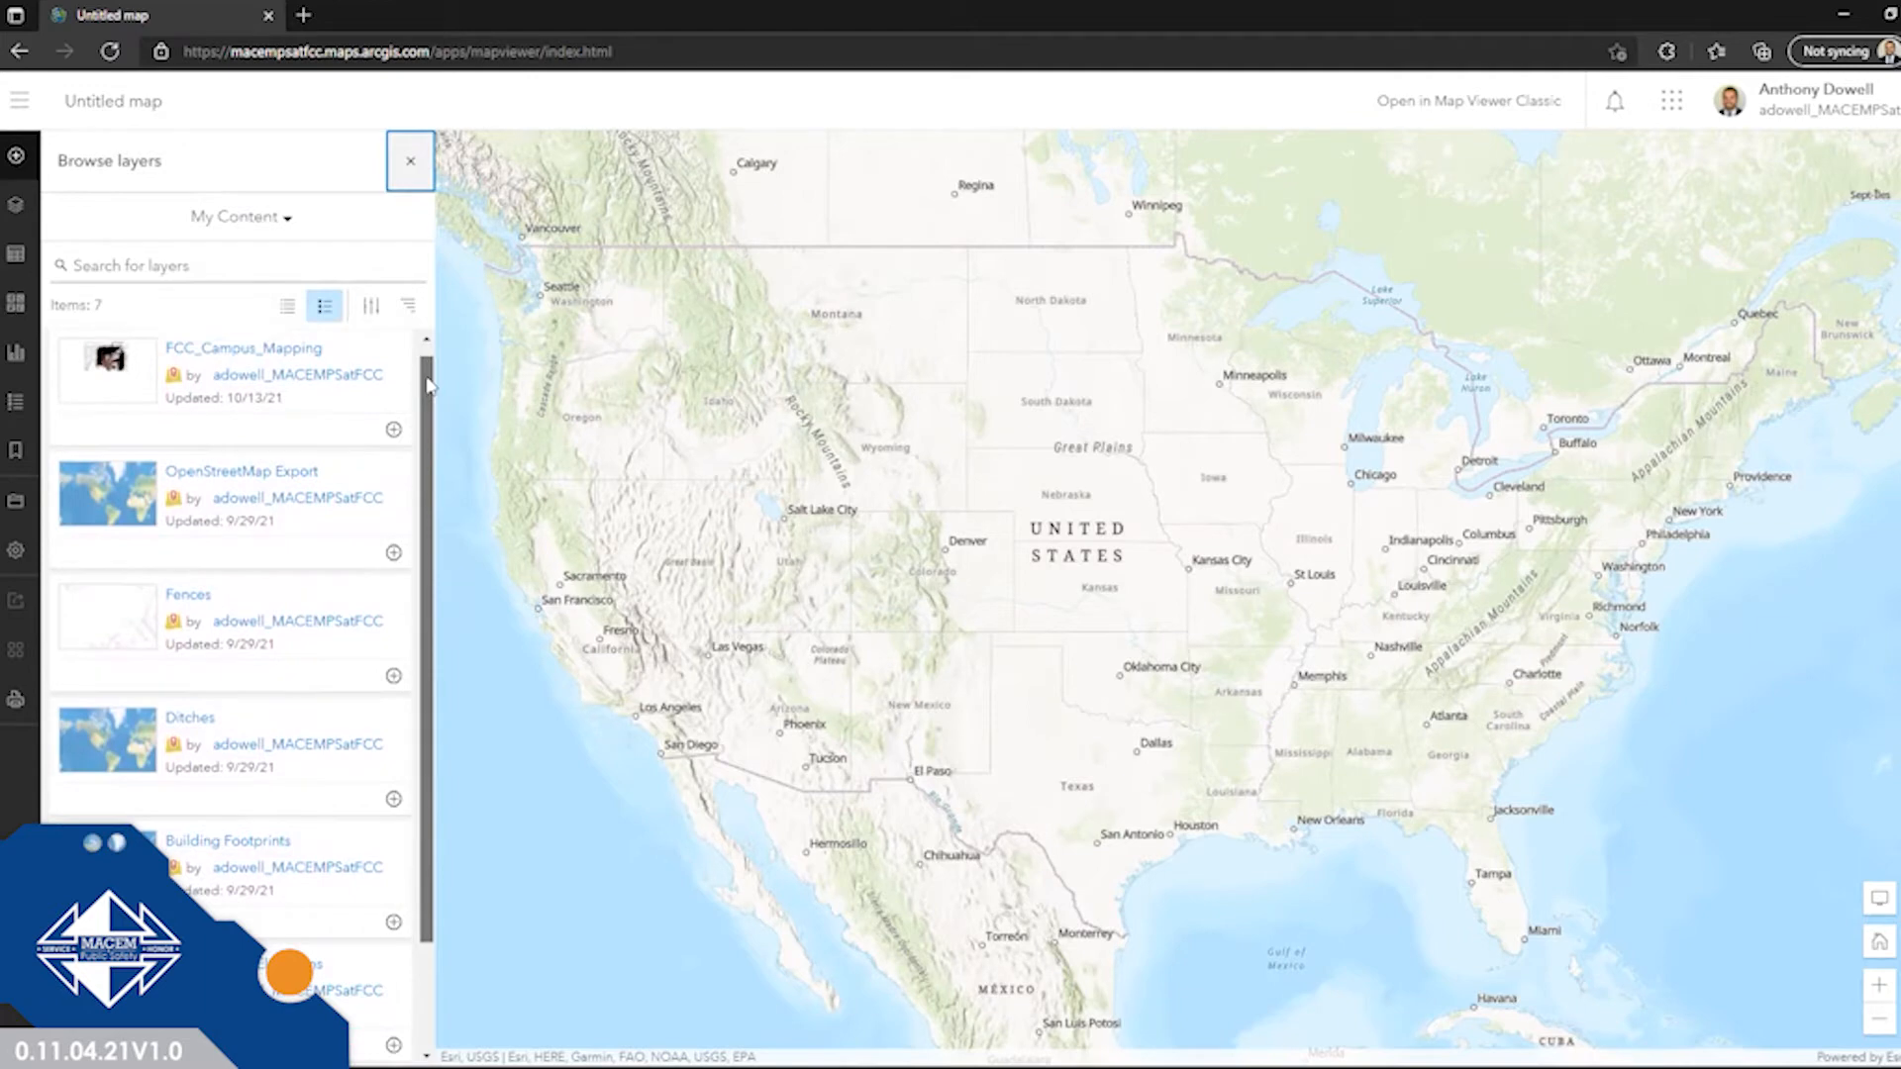
Switch the layer source to Living Atlas and look through its layers.
click(286, 219)
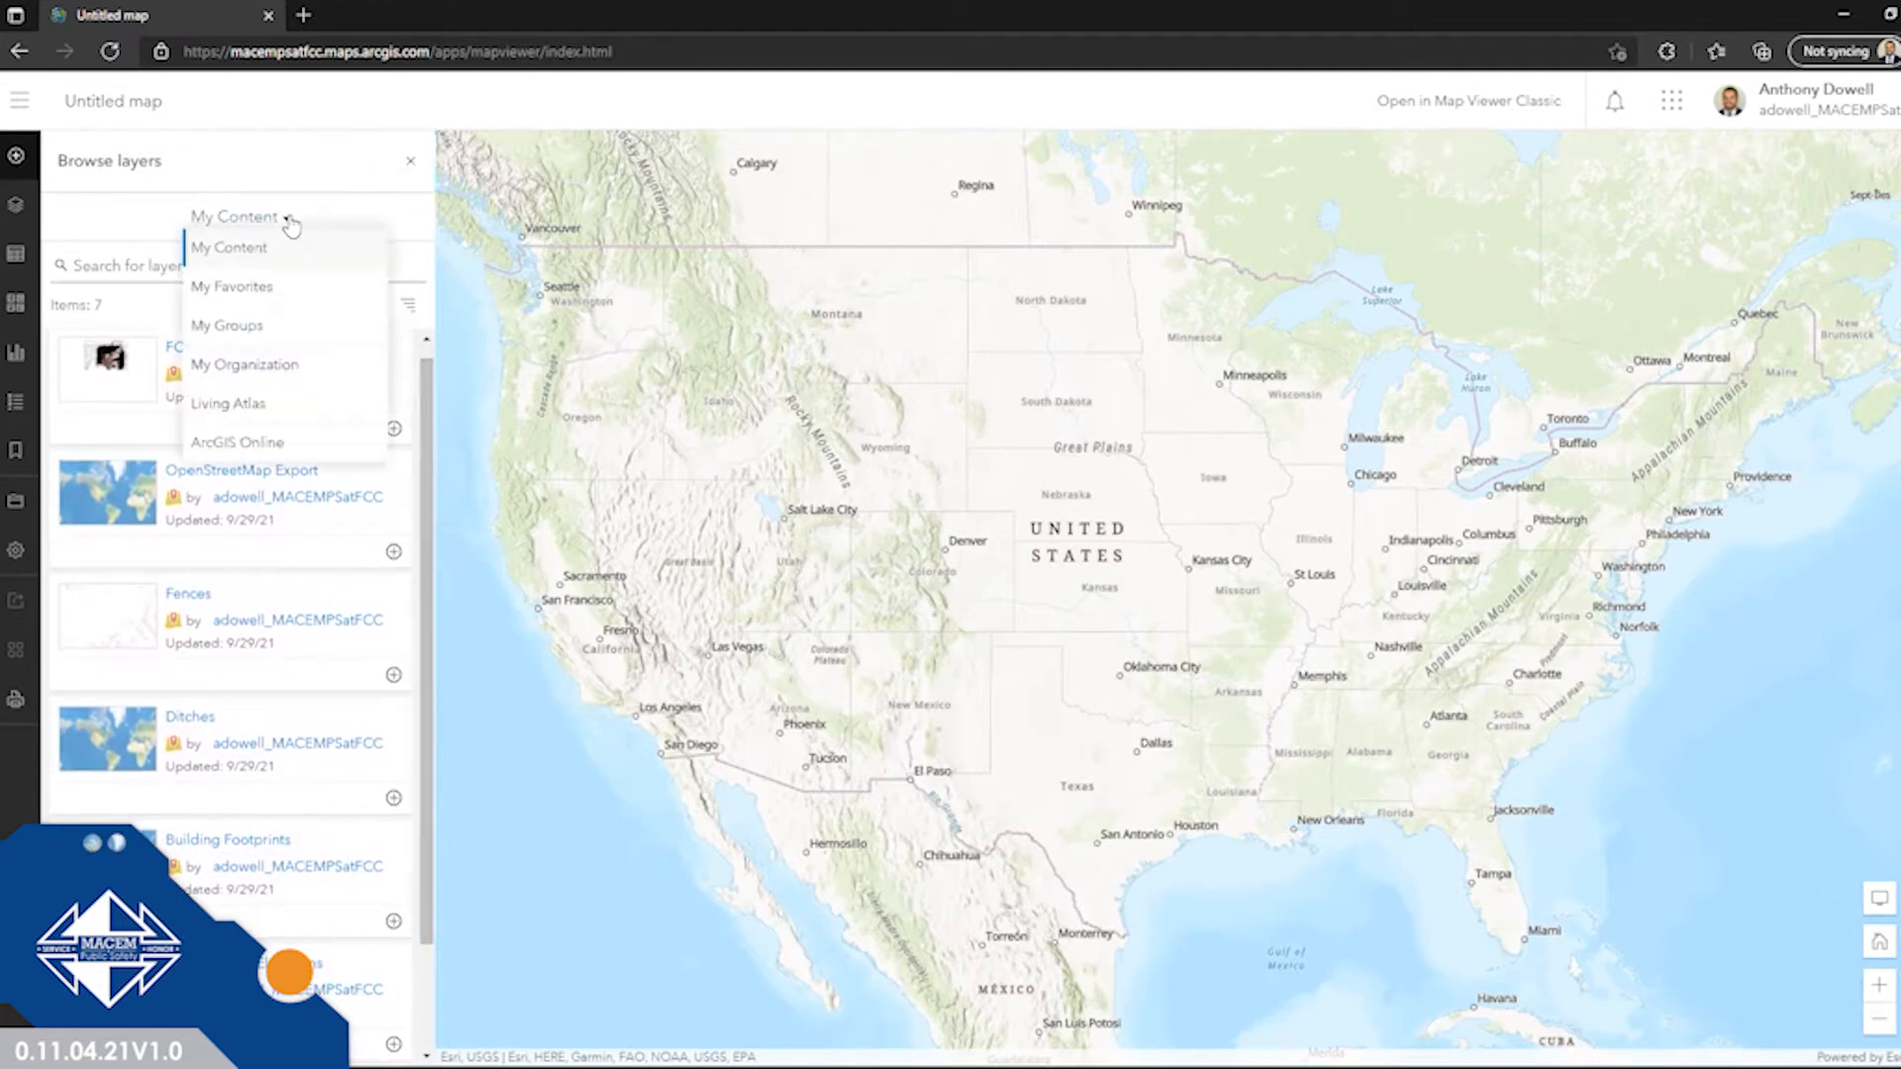
click(293, 404)
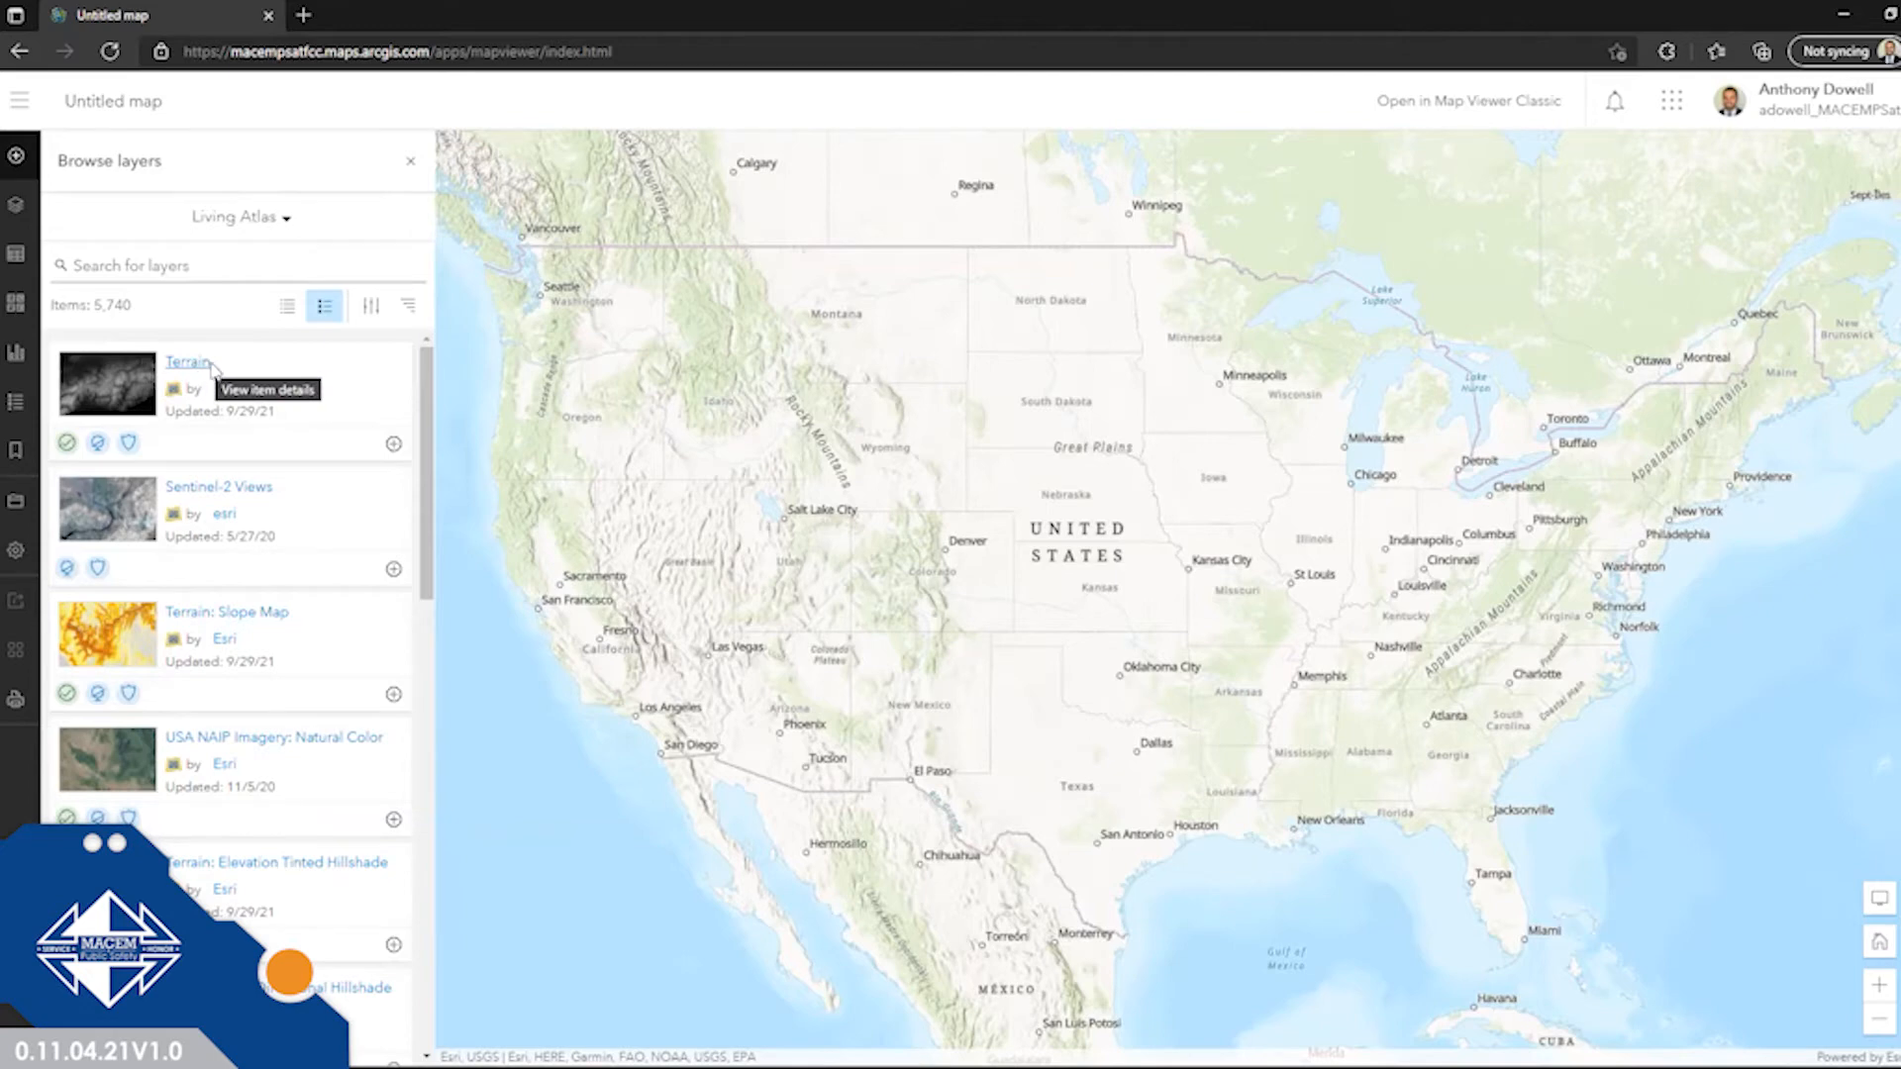
drag(421, 475, 414, 942)
drag(422, 688, 444, 770)
scroll(411, 505, up, 2)
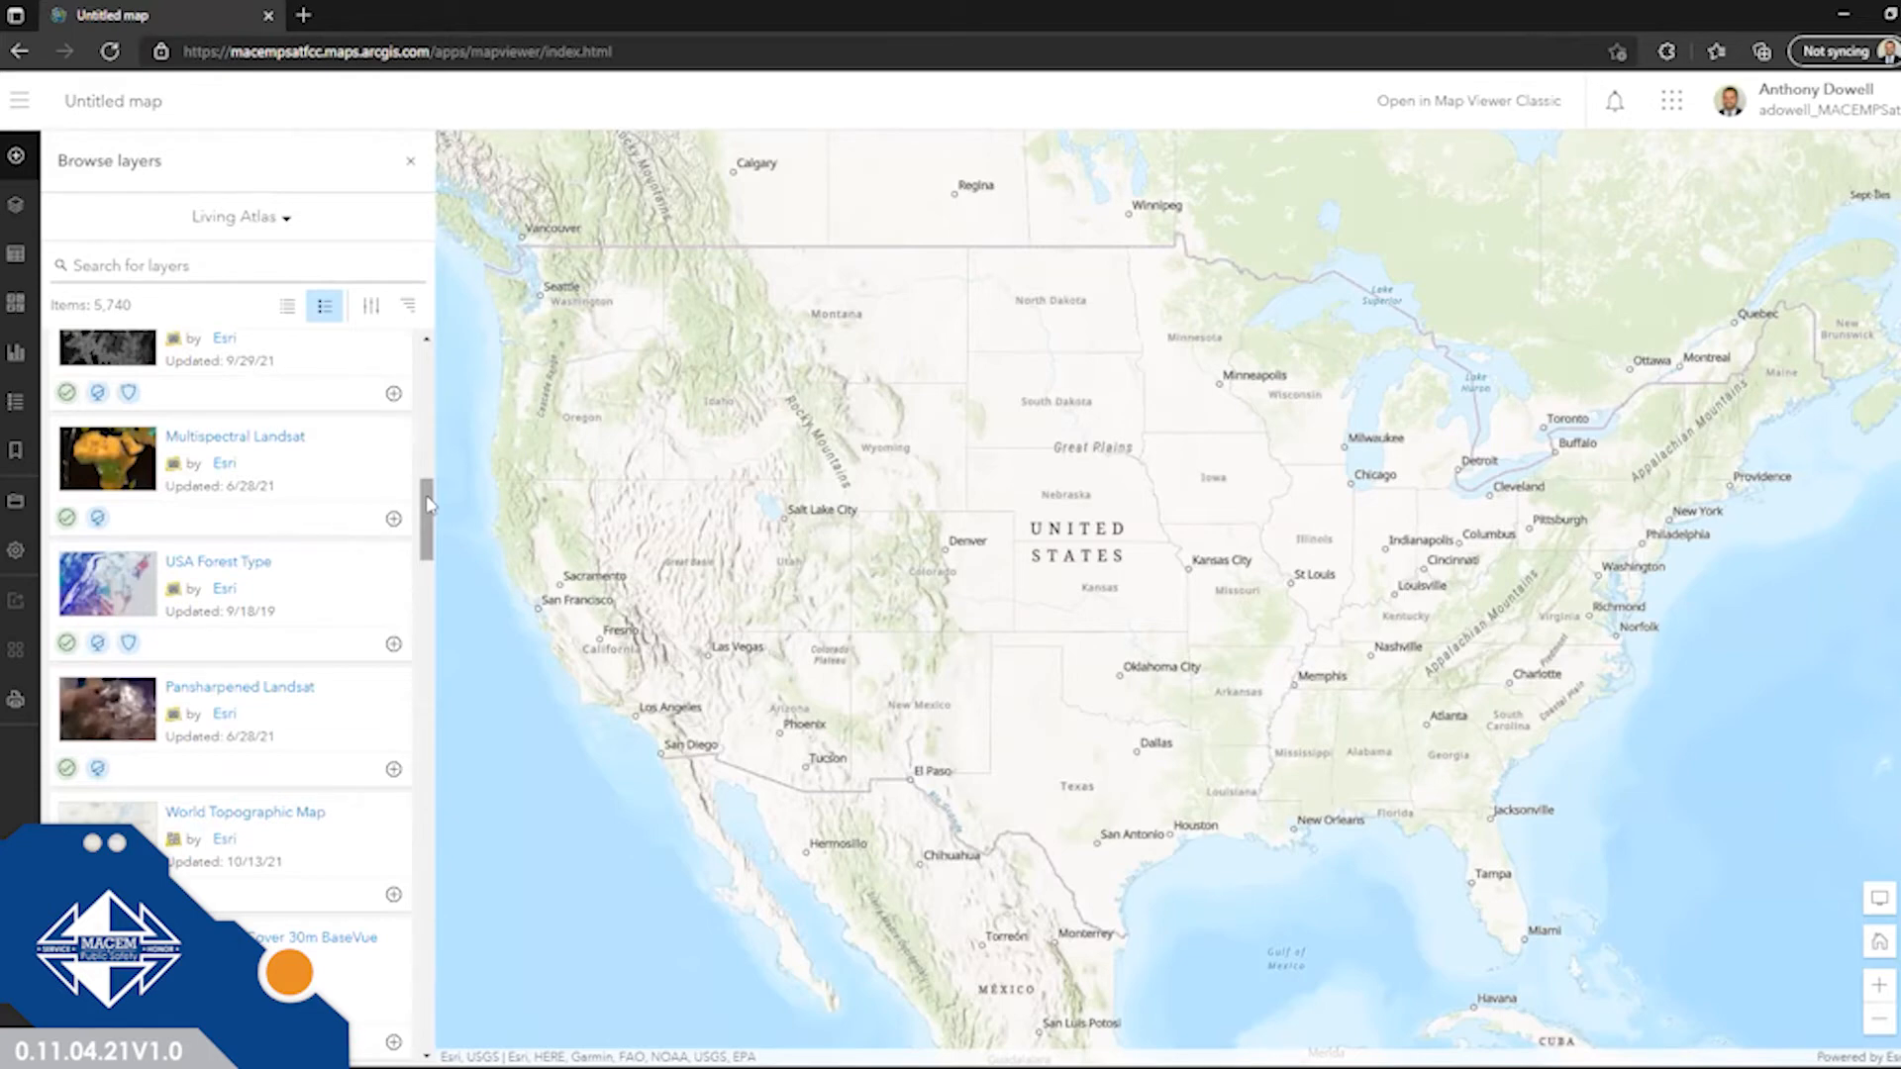
Filter the Living Atlas layers by the Administrative category under Boundaries.
click(376, 305)
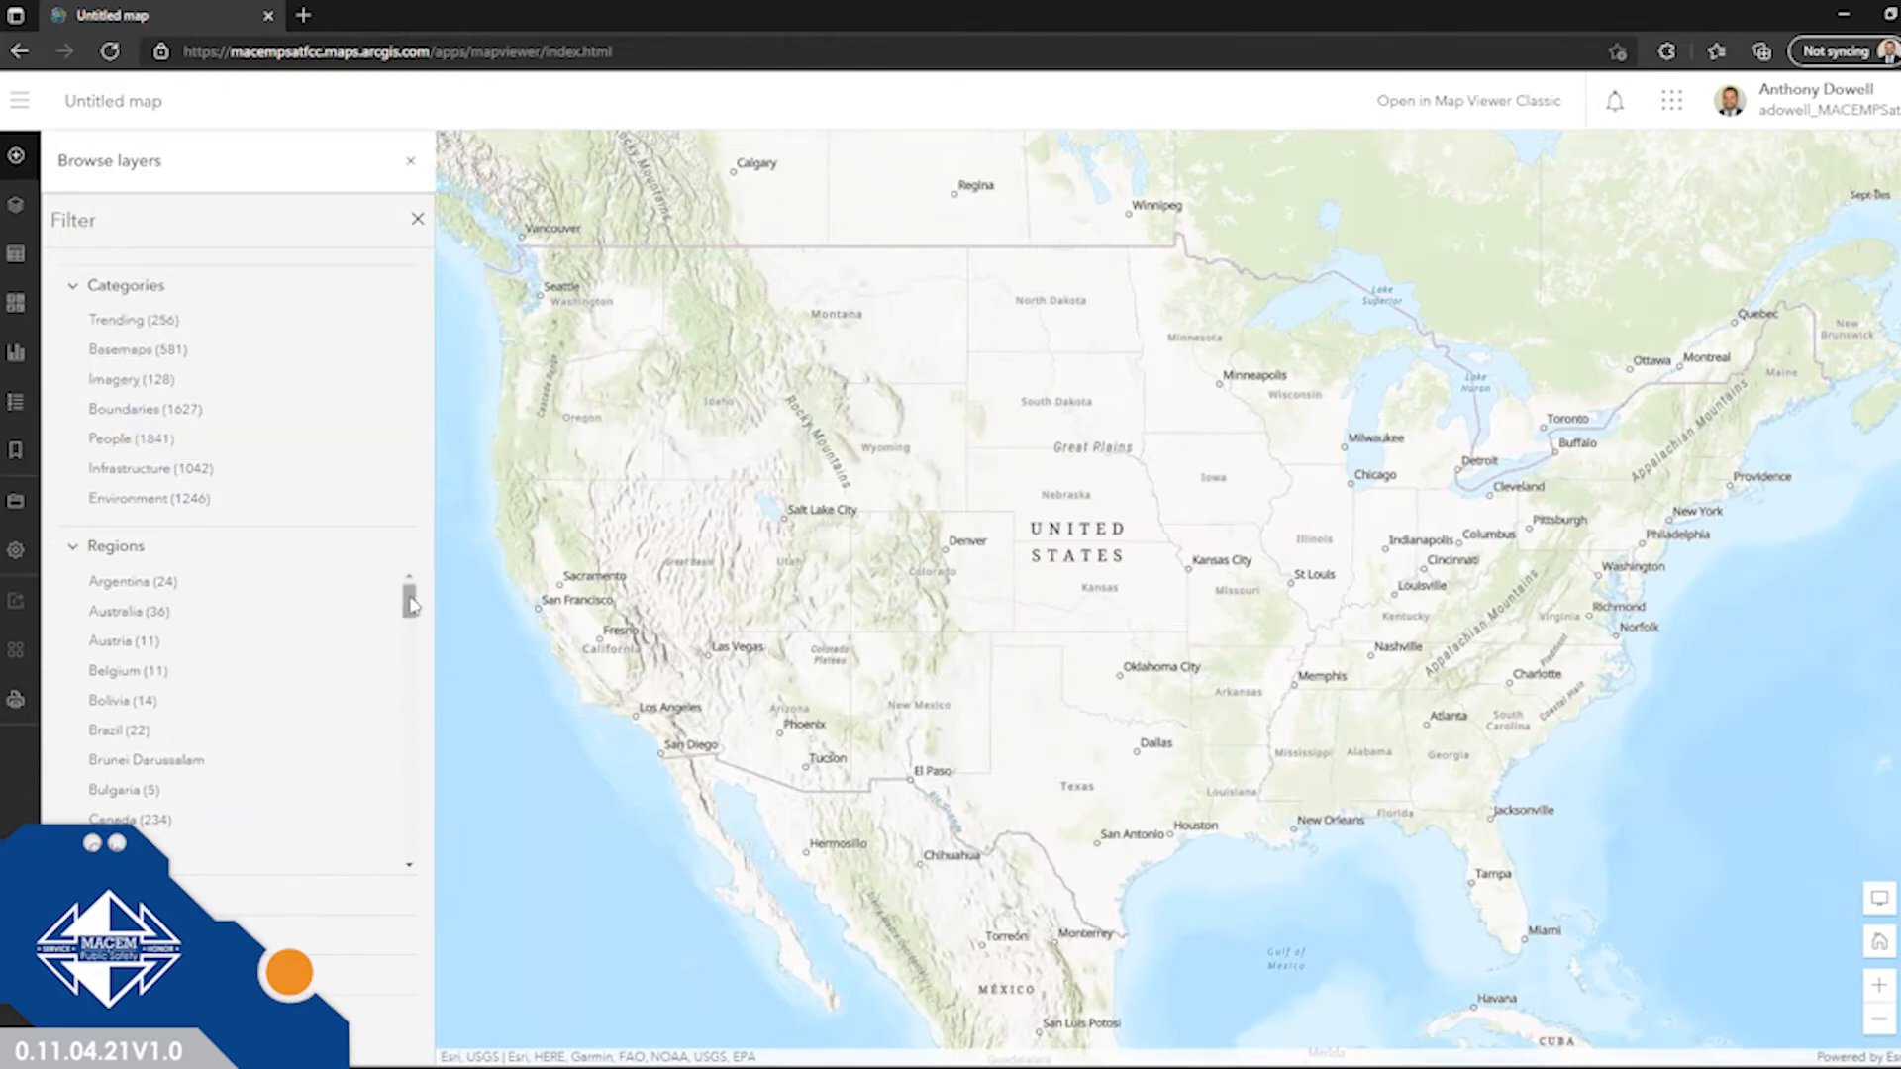
click(129, 410)
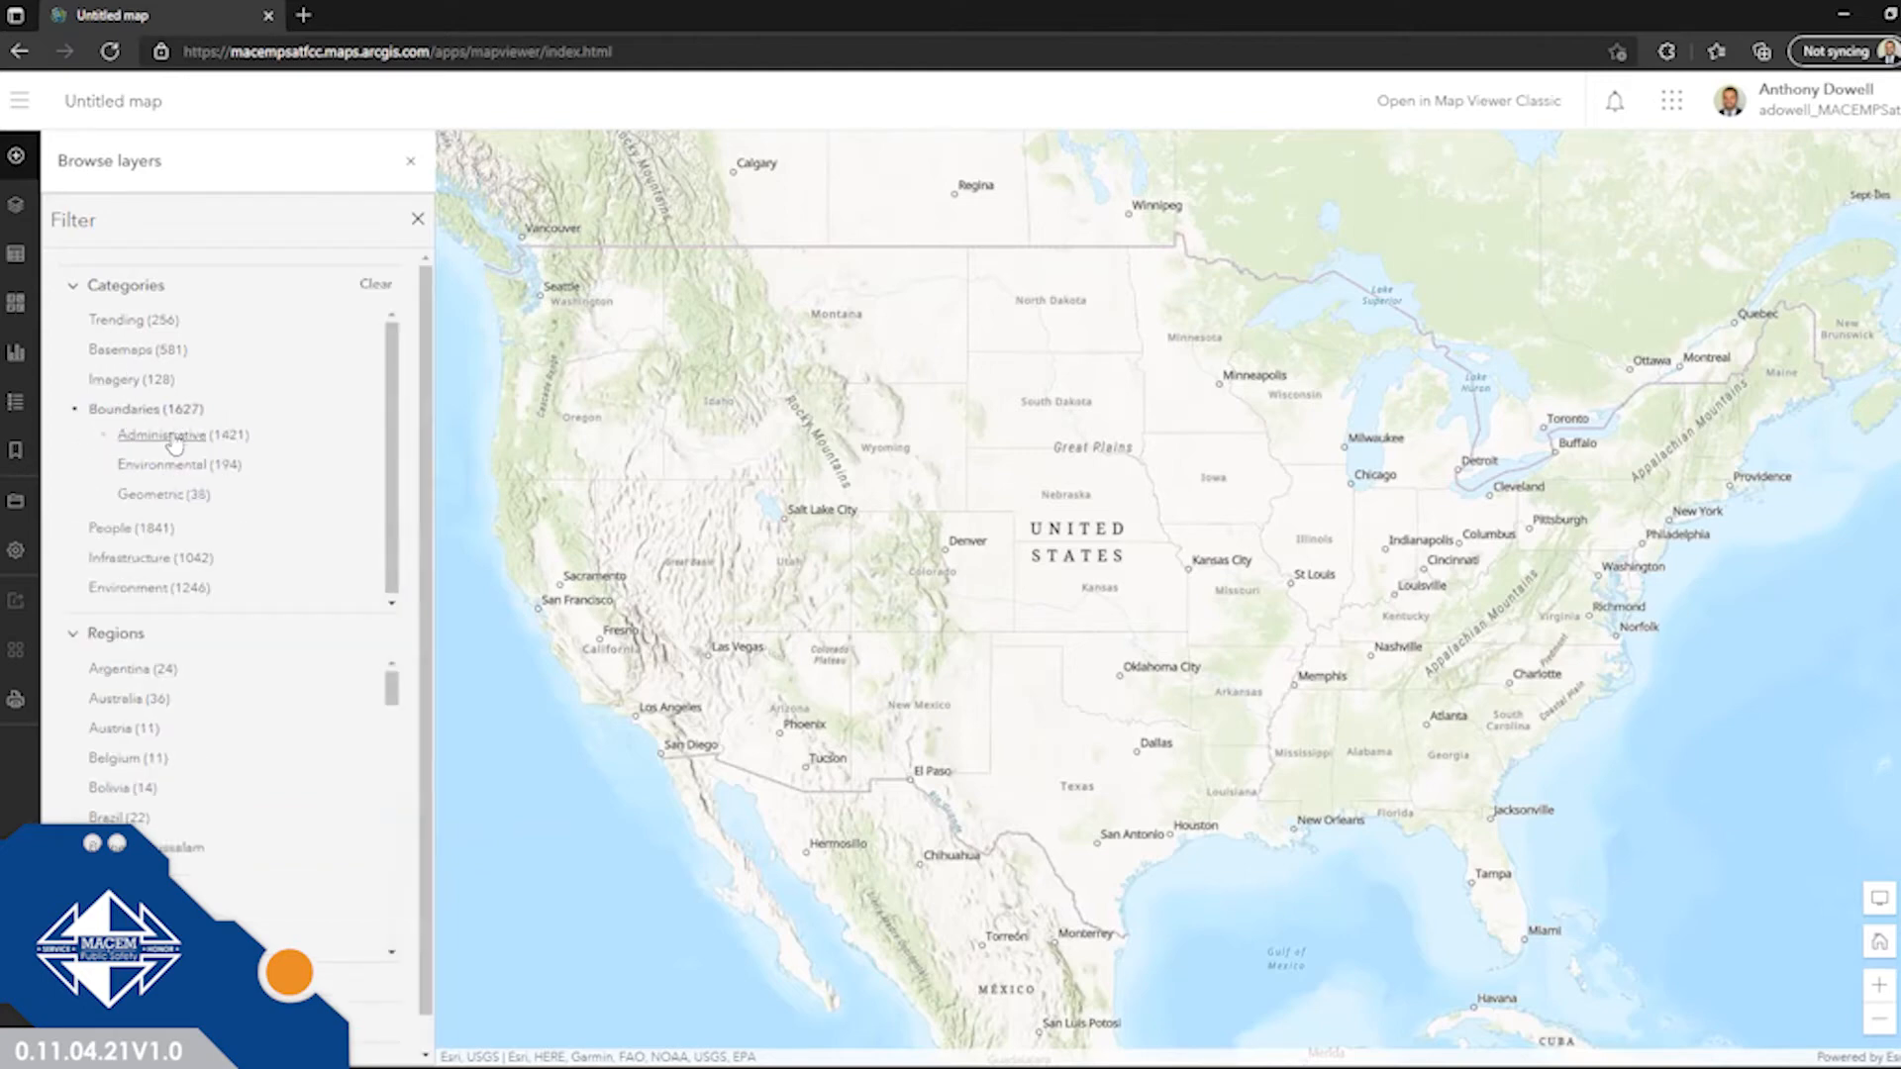
click(252, 429)
click(416, 220)
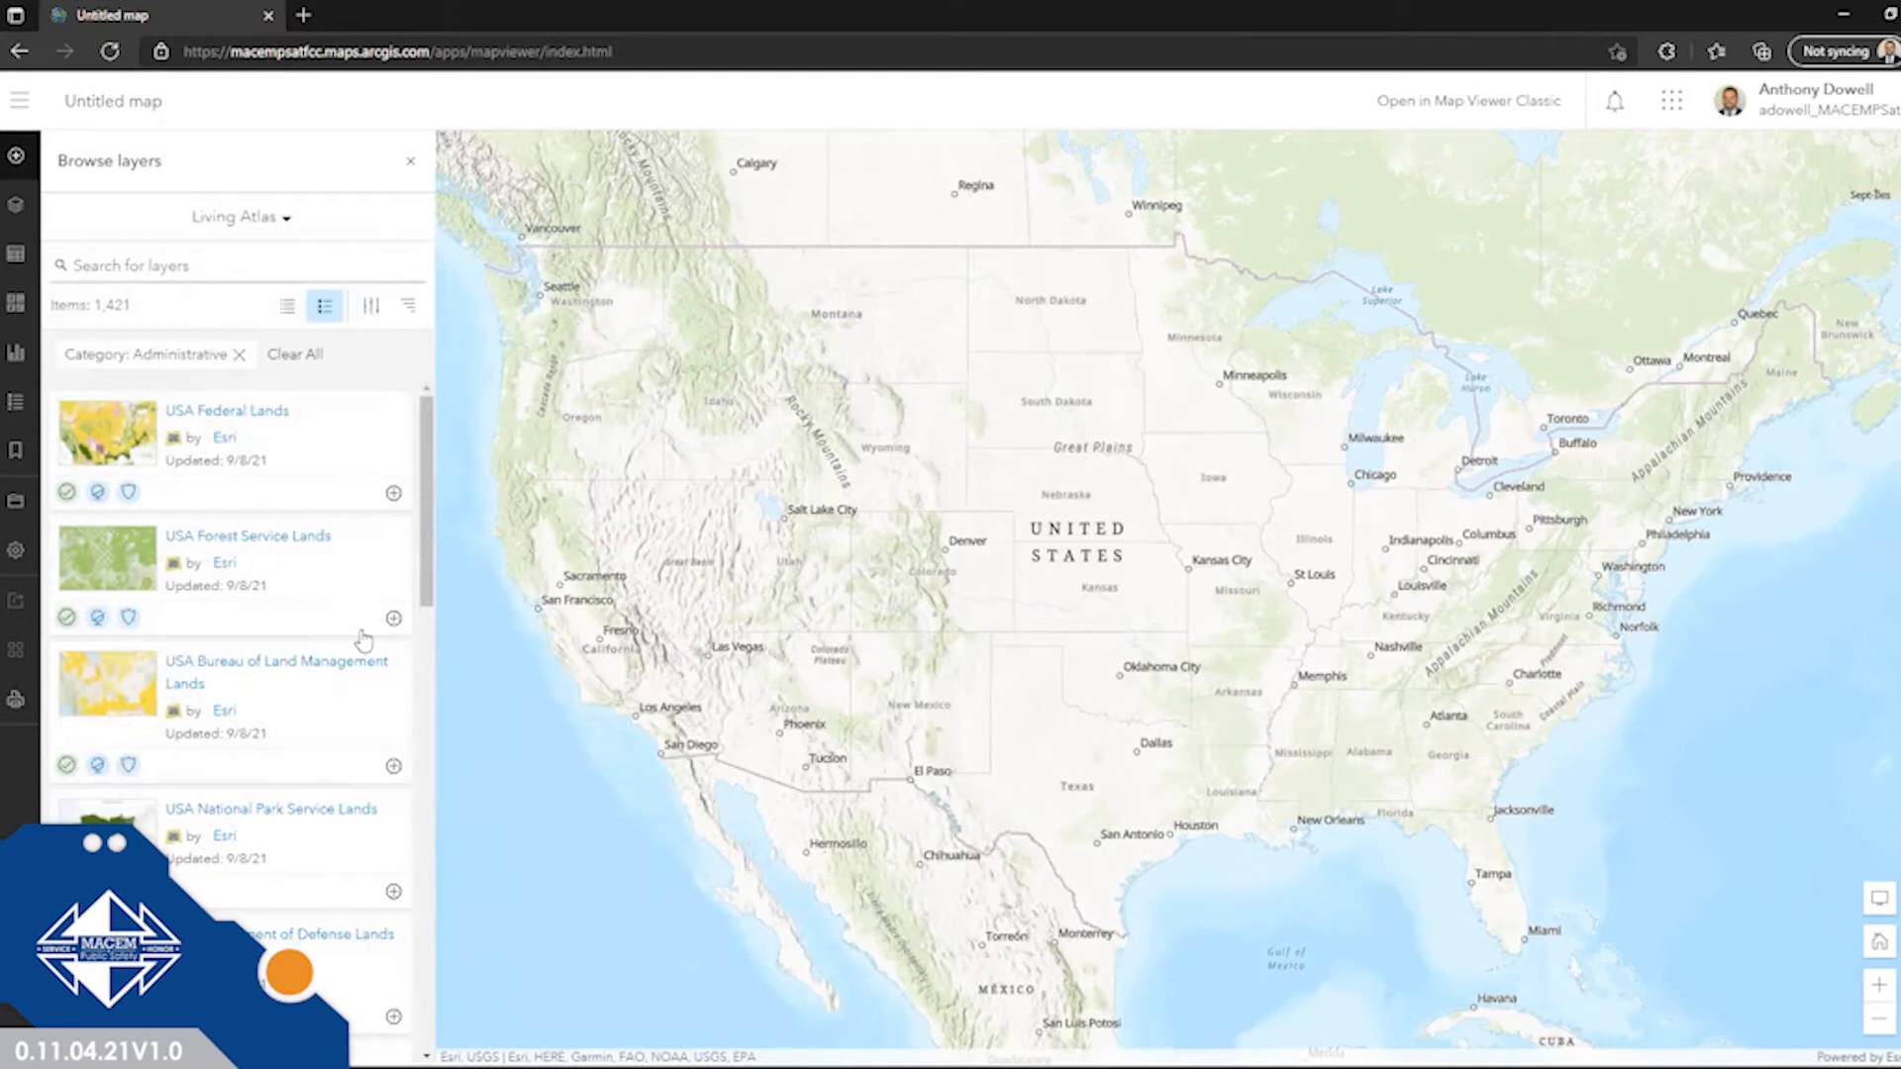
Add the USA National Park Service Lands layer to the map and view the eastern United States.
scroll(362, 699, down, 2)
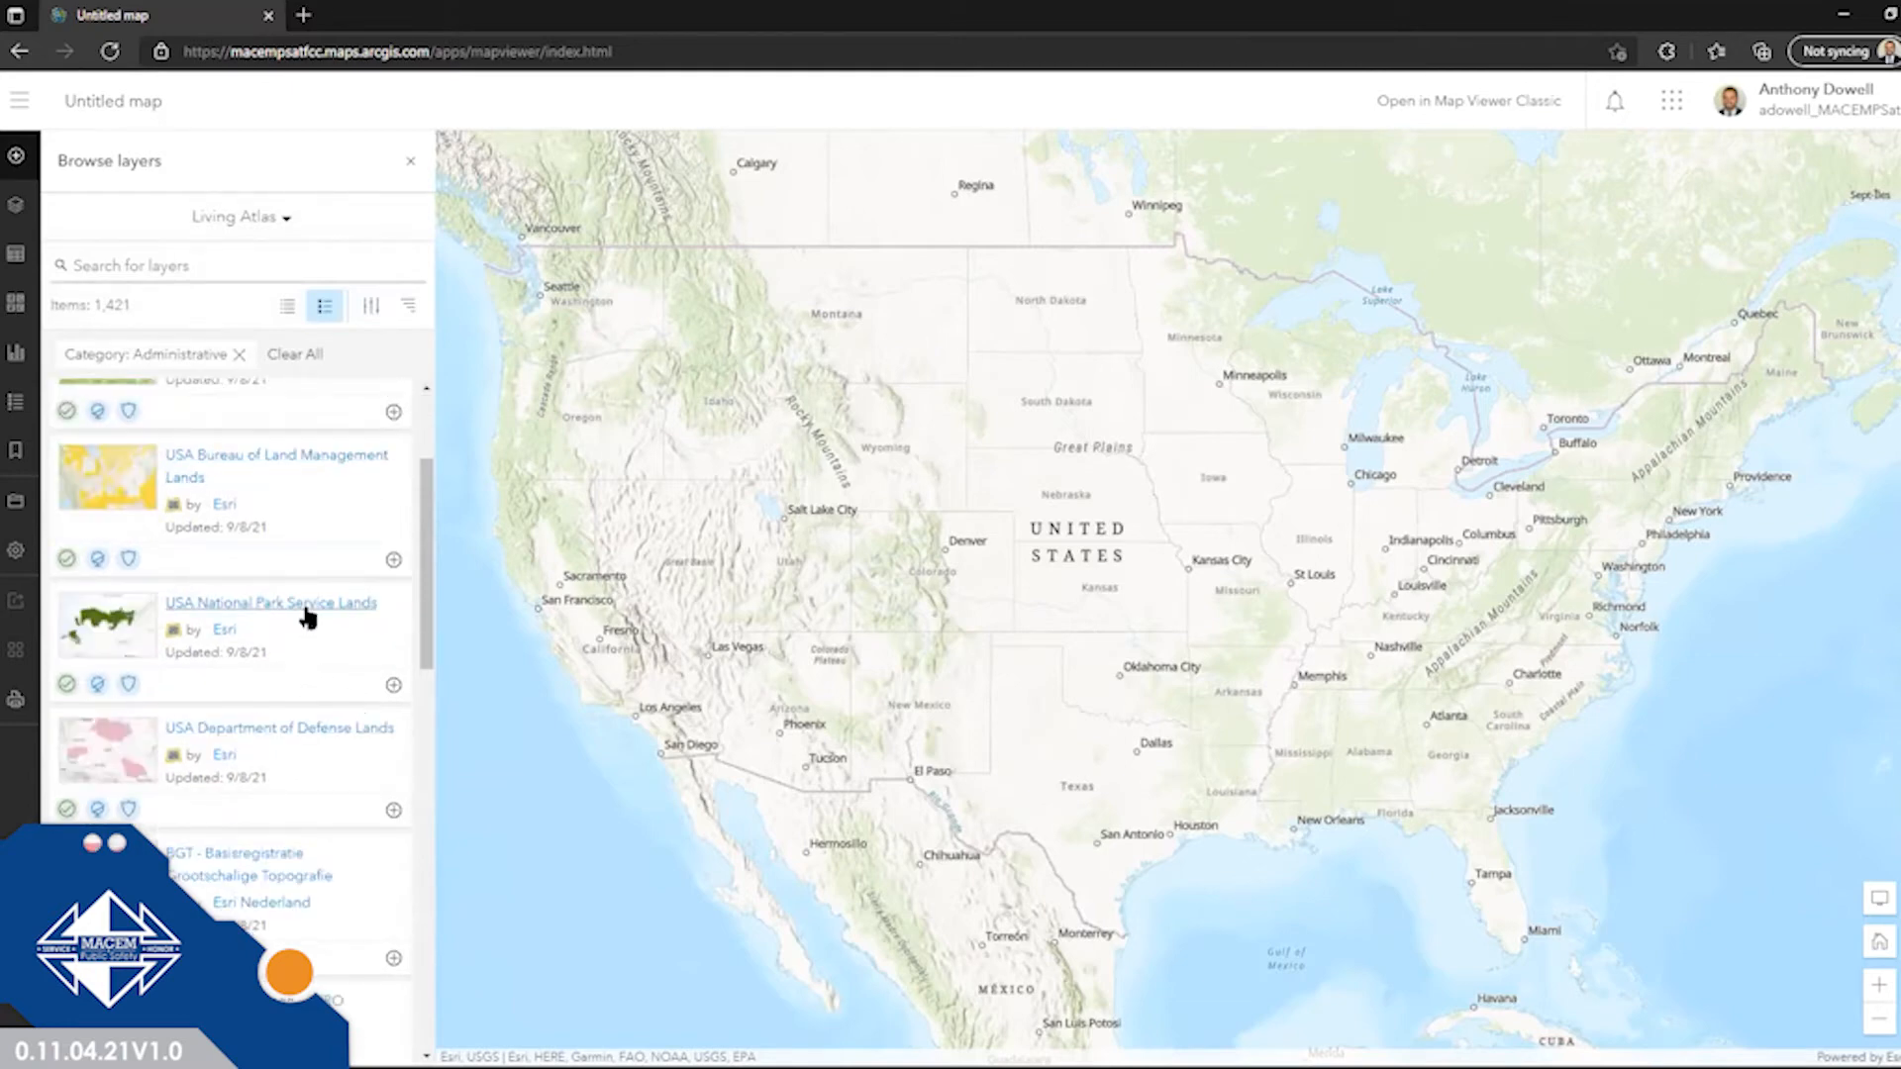
click(394, 685)
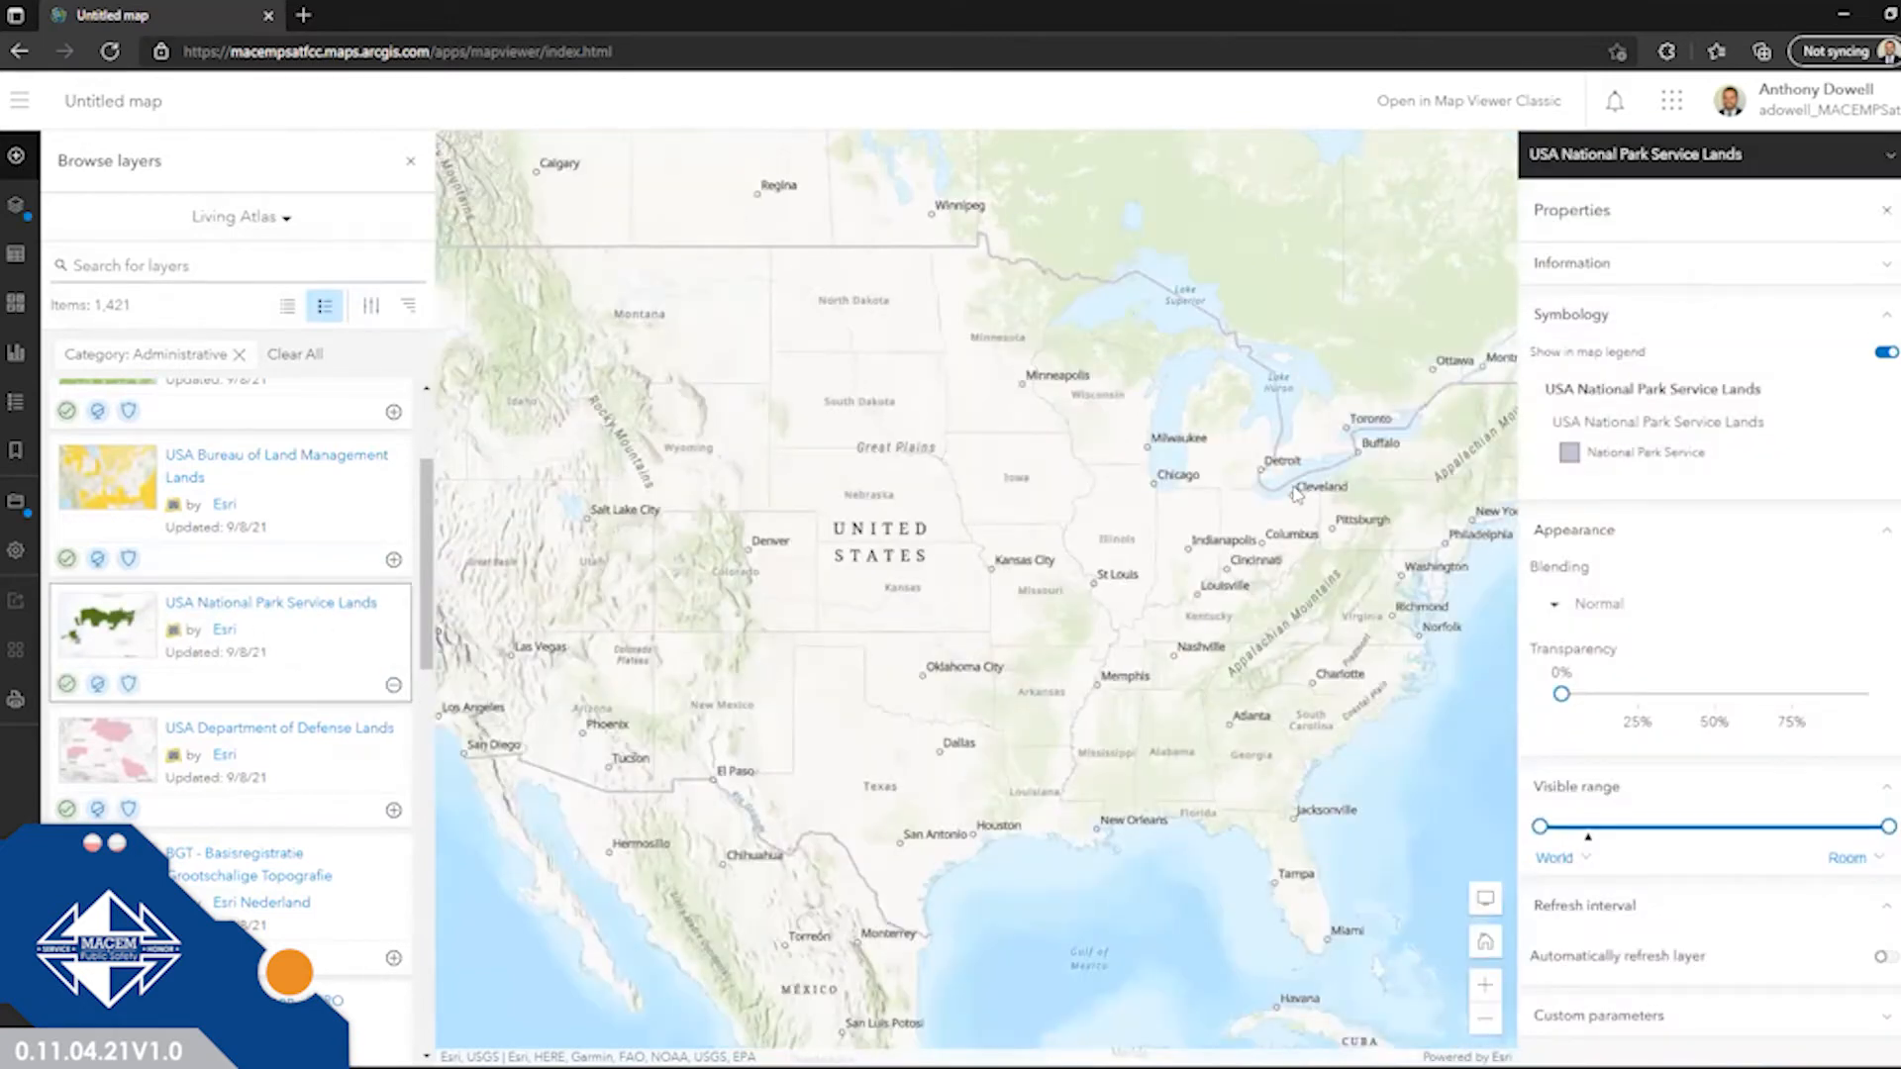
drag(1296, 493, 1051, 465)
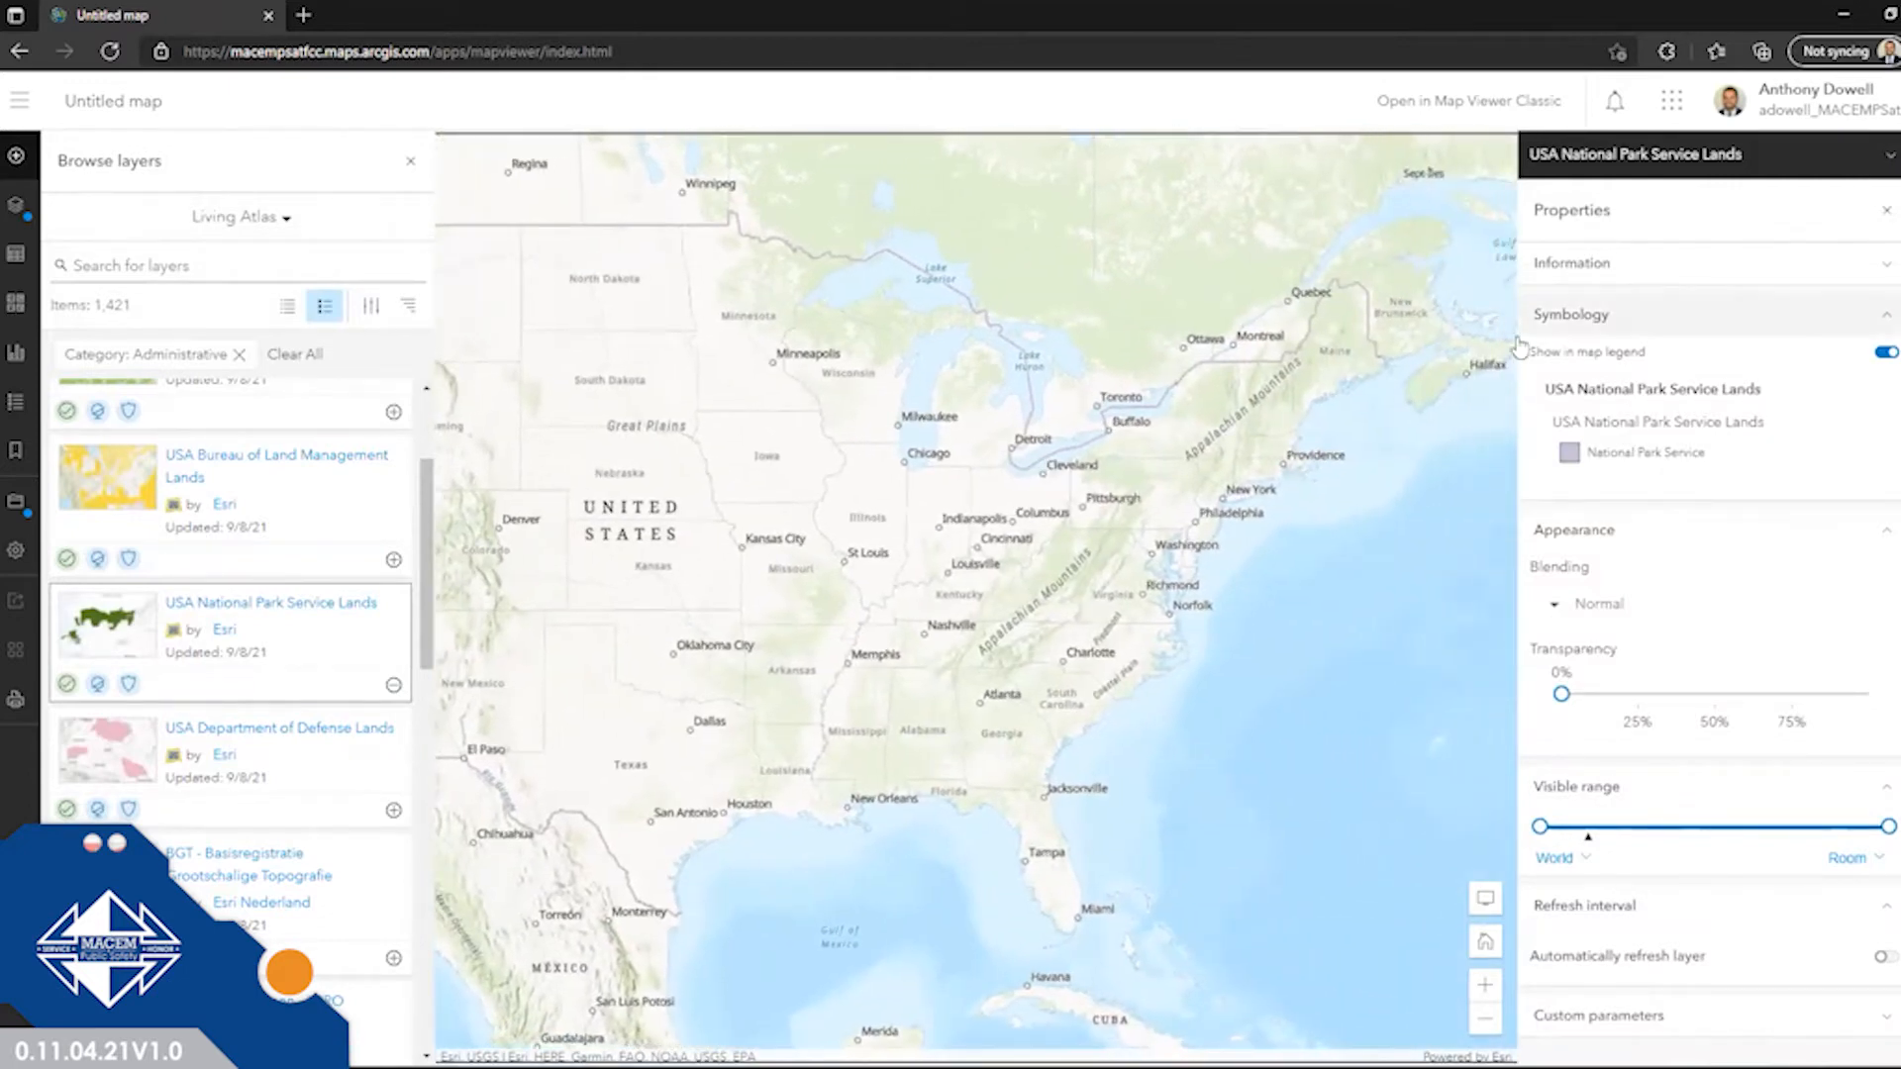
drag(1092, 558, 1086, 551)
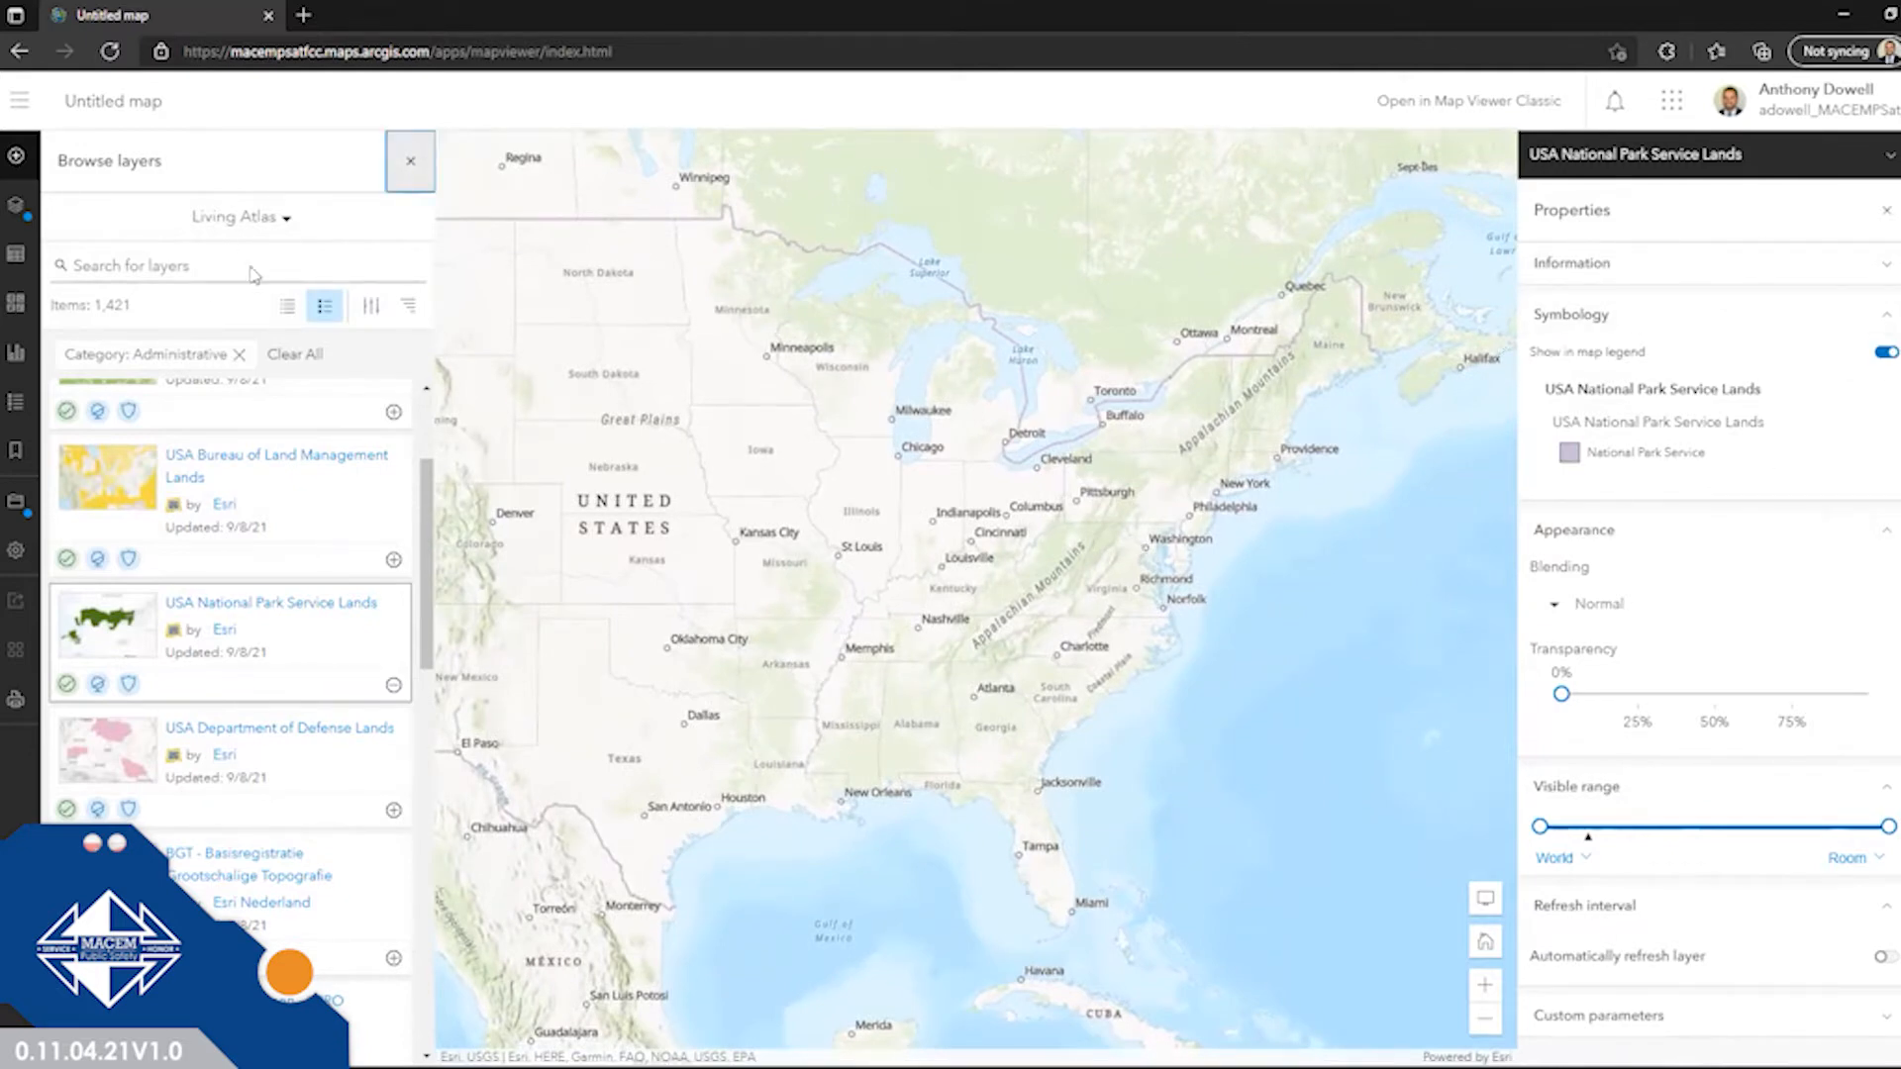
Close the layer browser, select USA National Park Service Lands in the map's layer list and toggle its visibility.
click(410, 160)
click(24, 210)
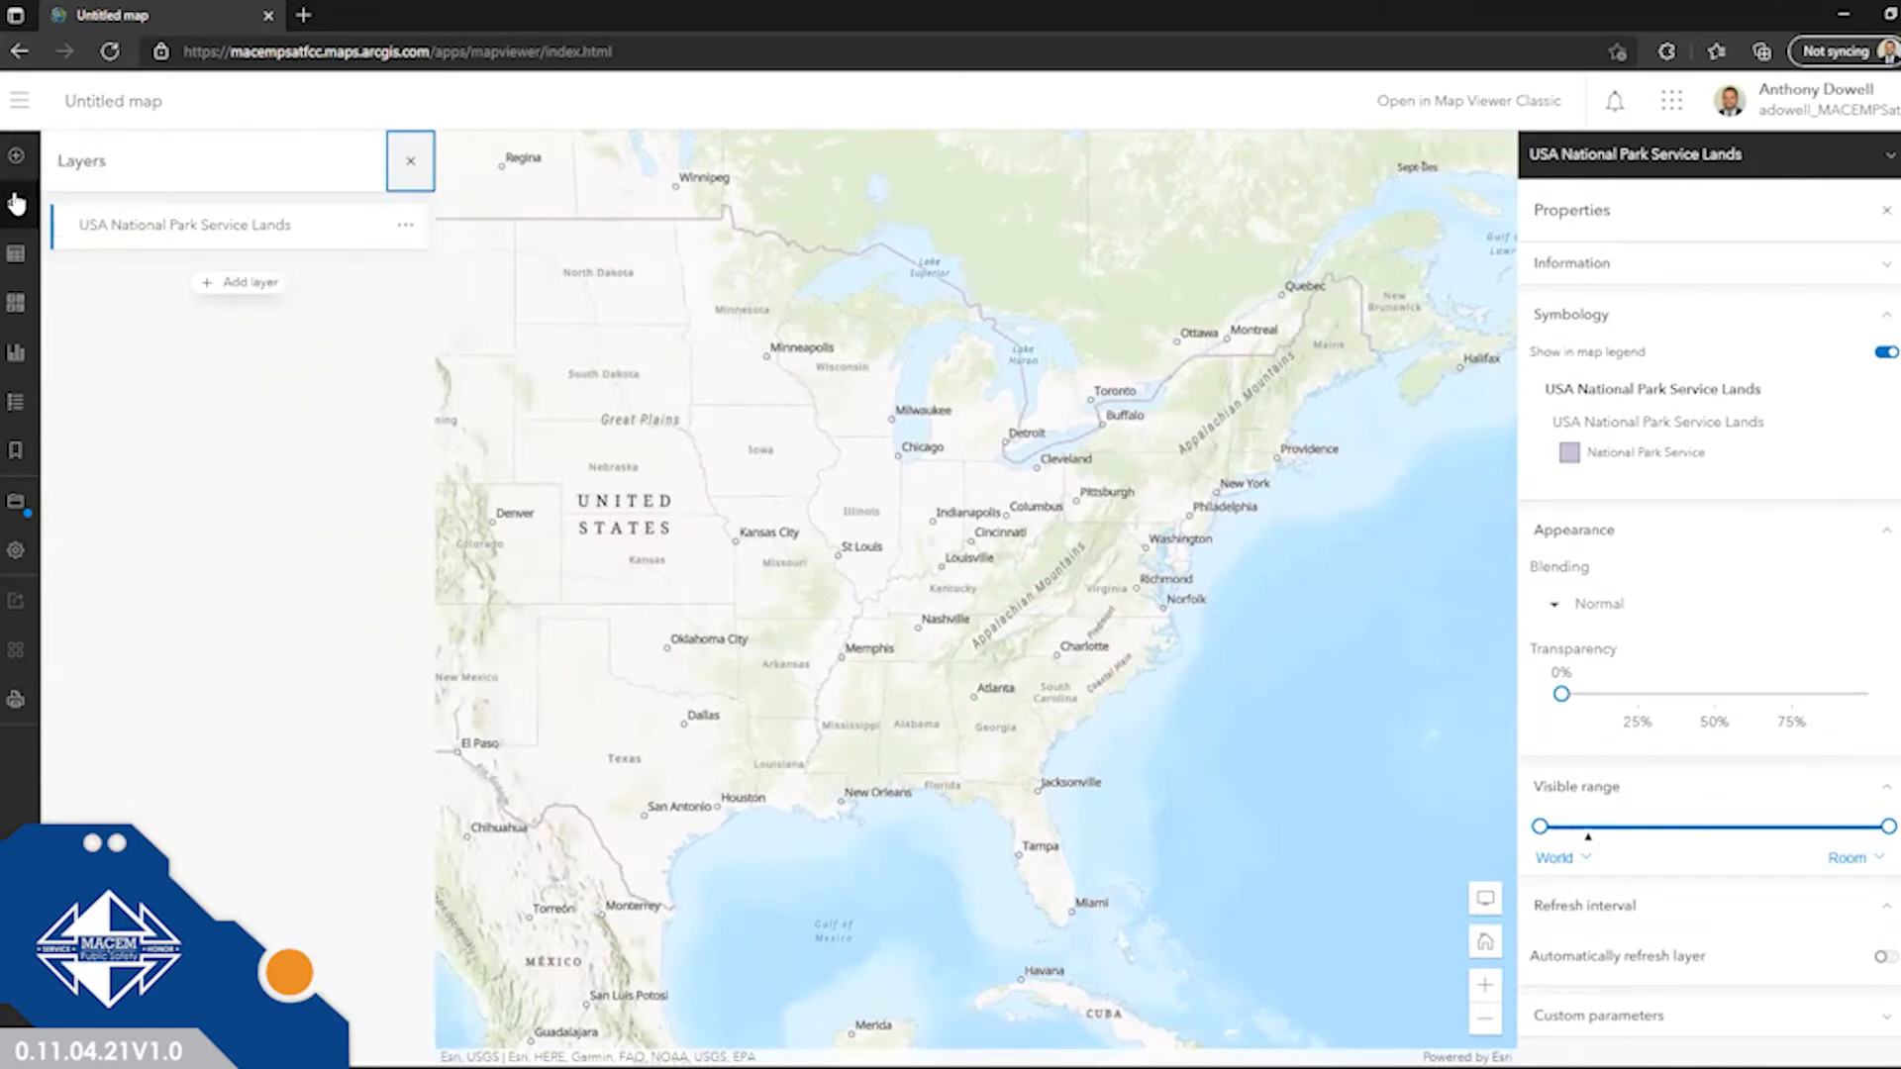
click(144, 229)
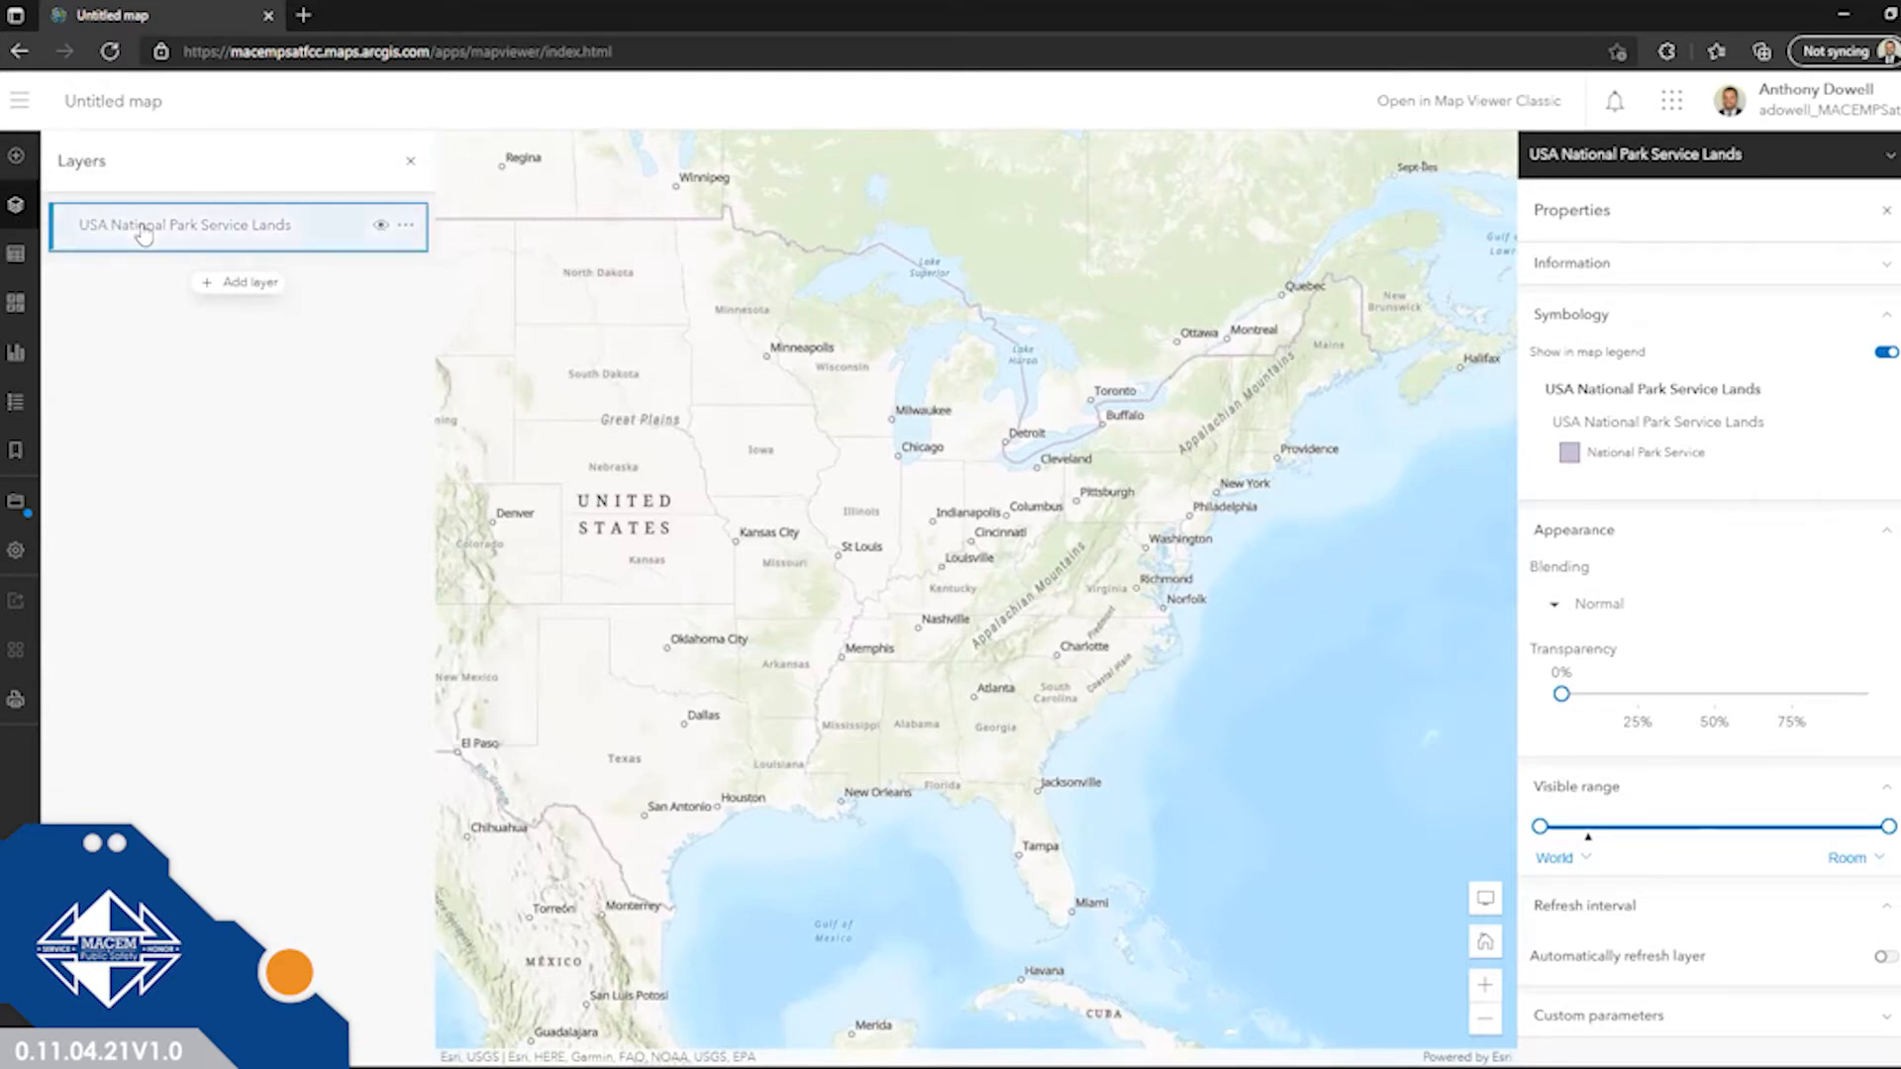
click(143, 231)
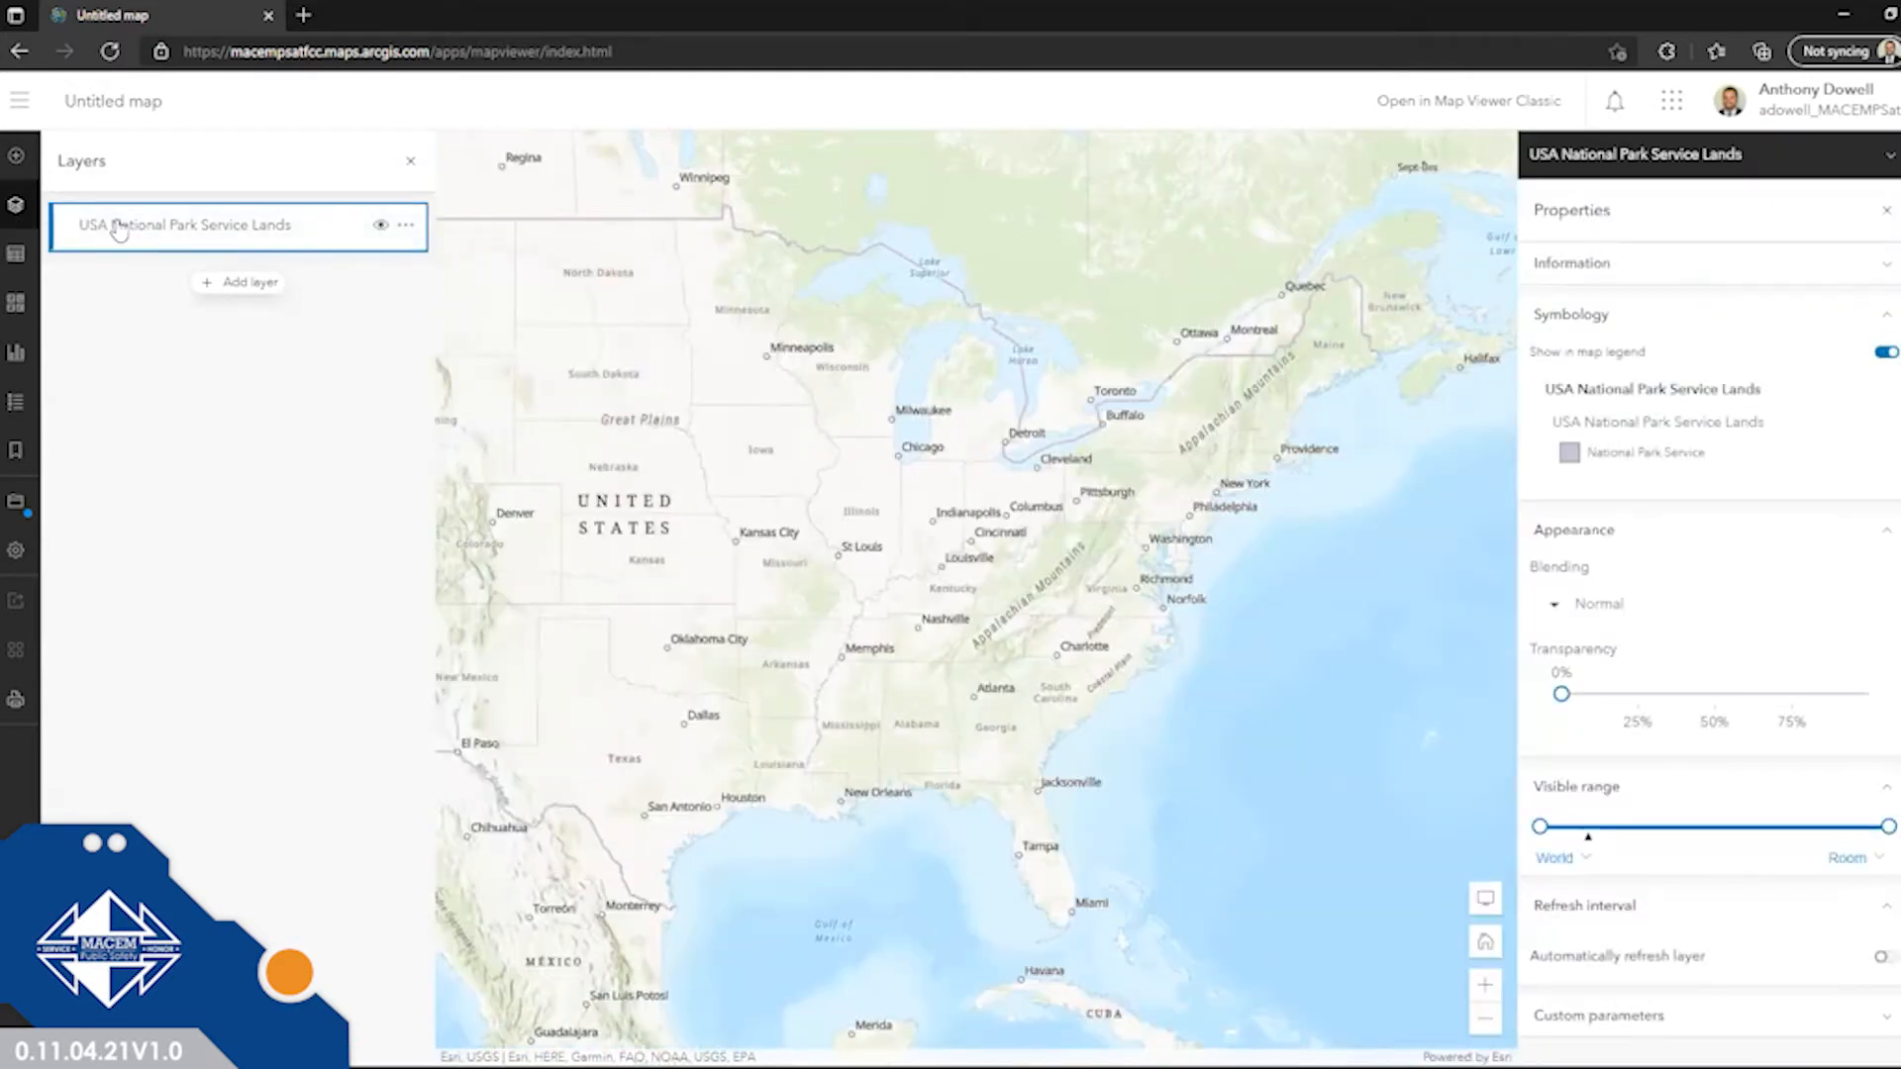
click(380, 227)
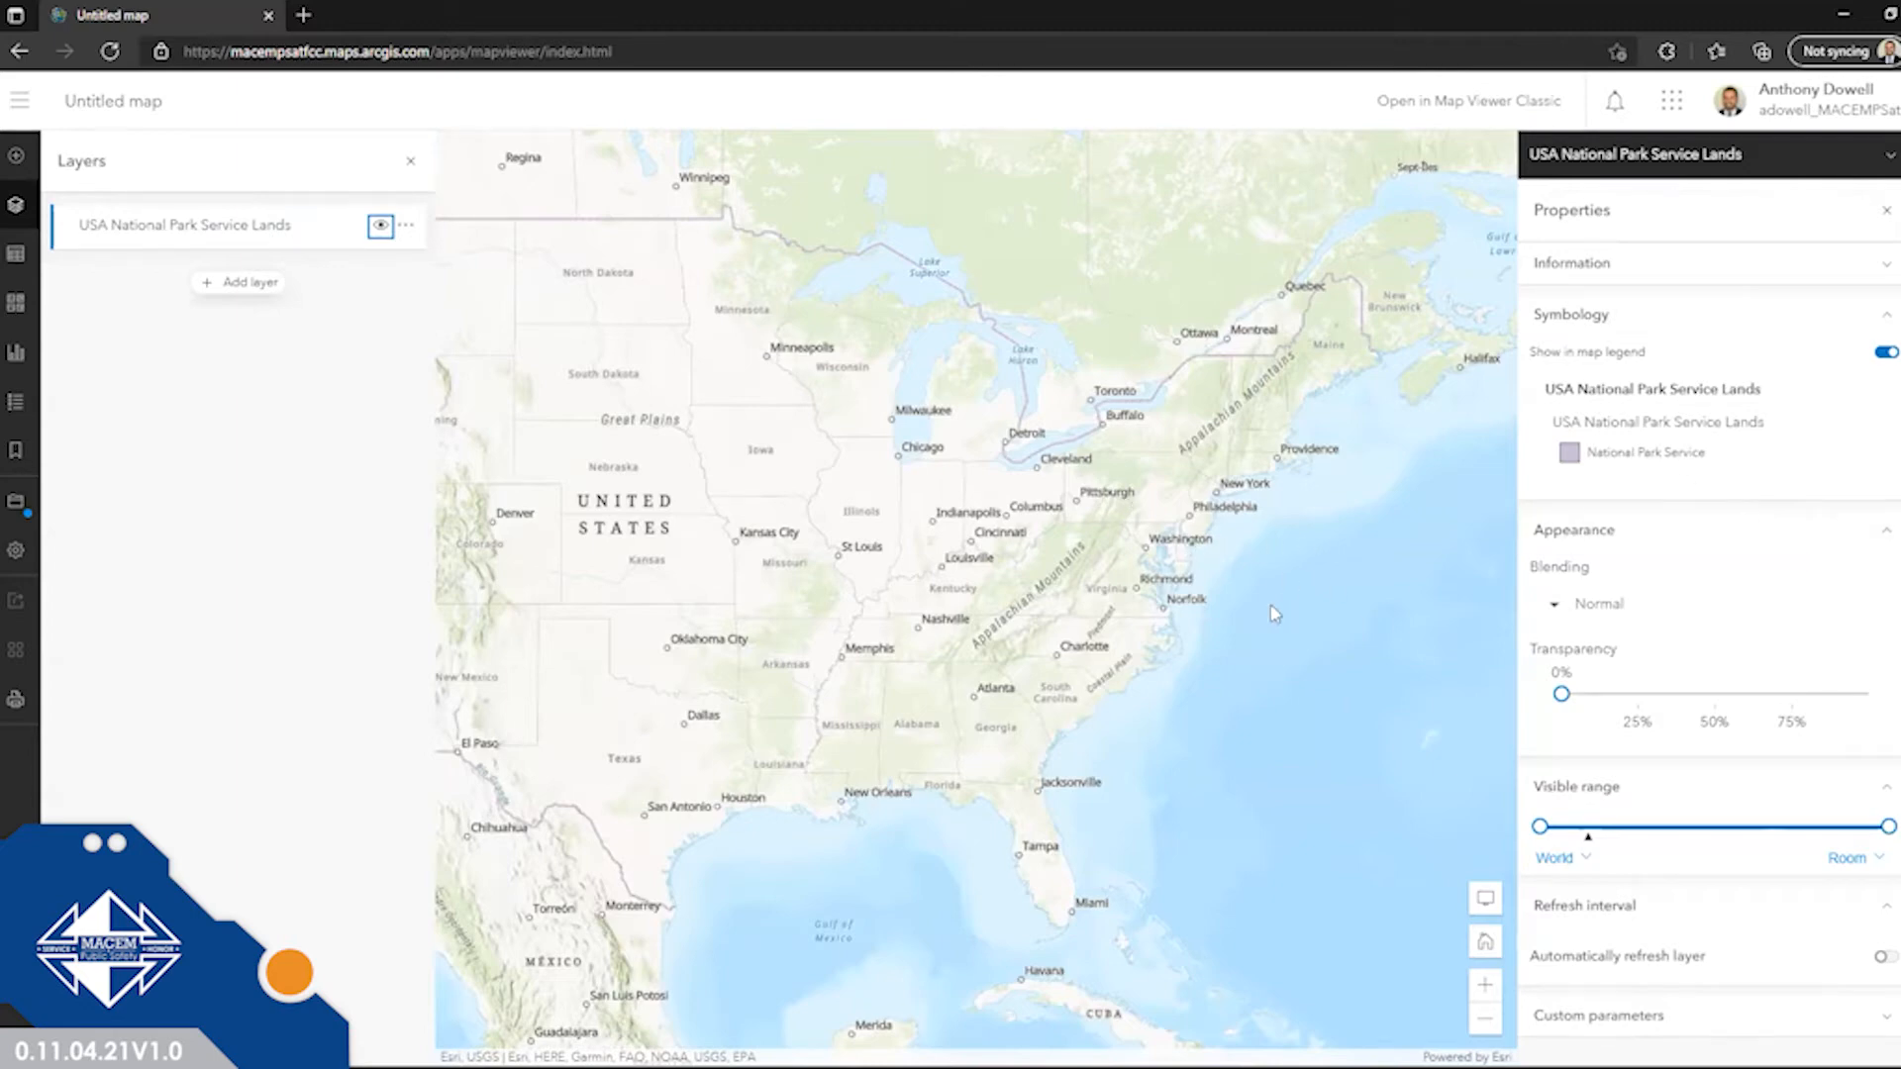
Bring the Mid-Atlantic region closer on the map, check the layer's visible range and list the selectable layers and basemaps.
scroll(1250, 609, up, 1)
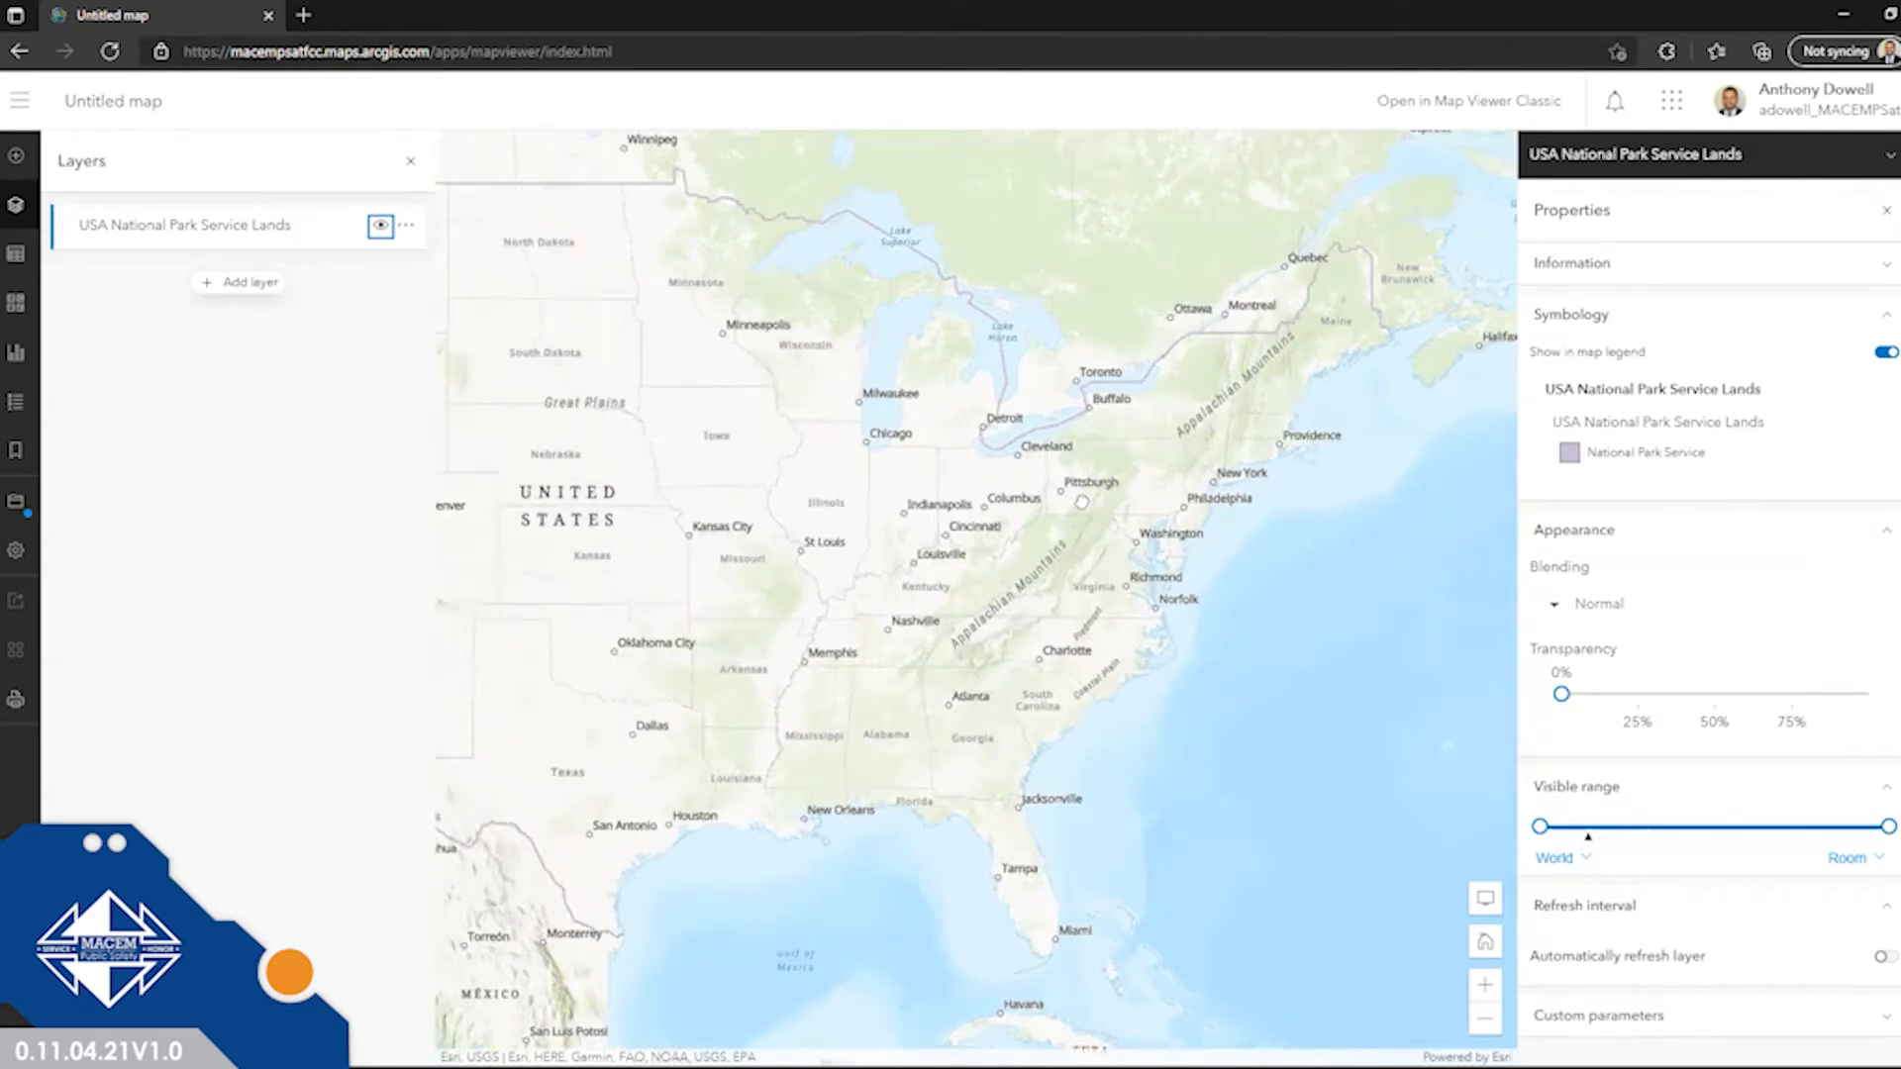
scroll(1217, 526, up, 2)
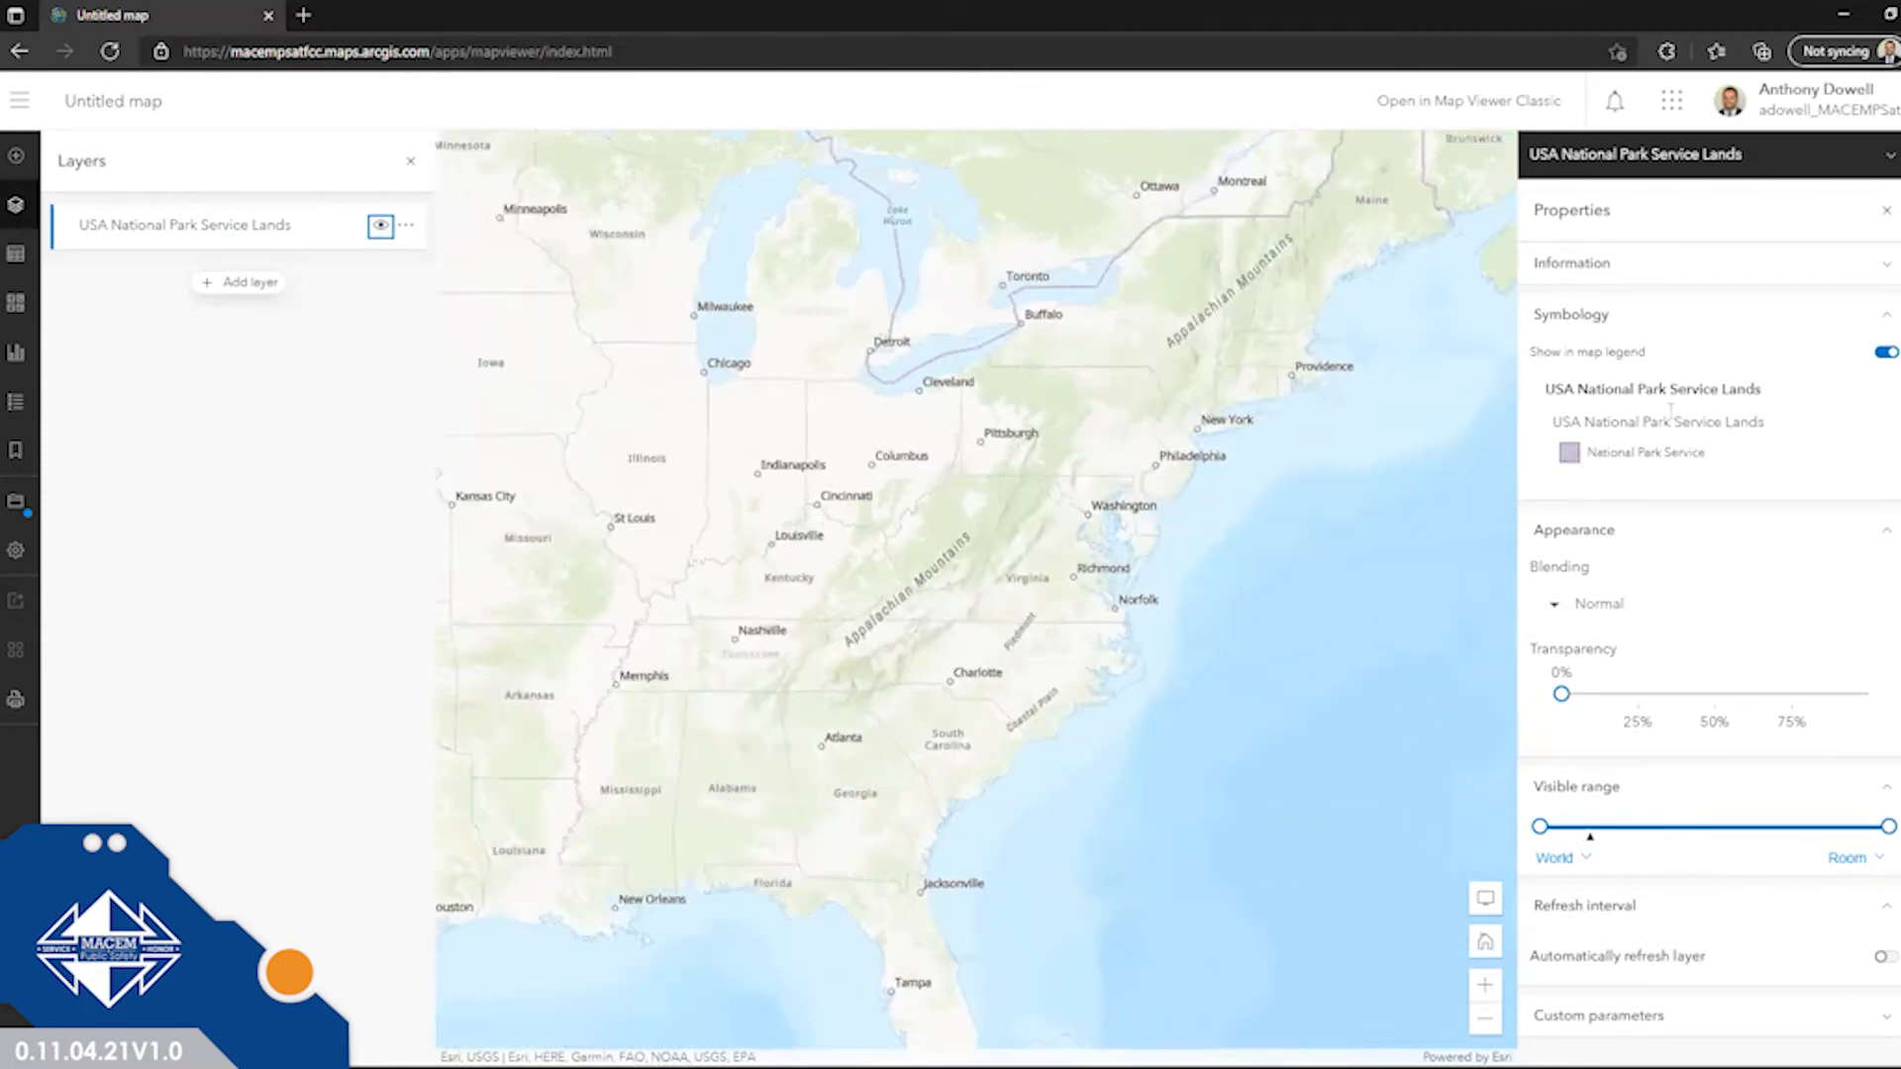
drag(1218, 527, 1382, 518)
scroll(1382, 517, up, 1)
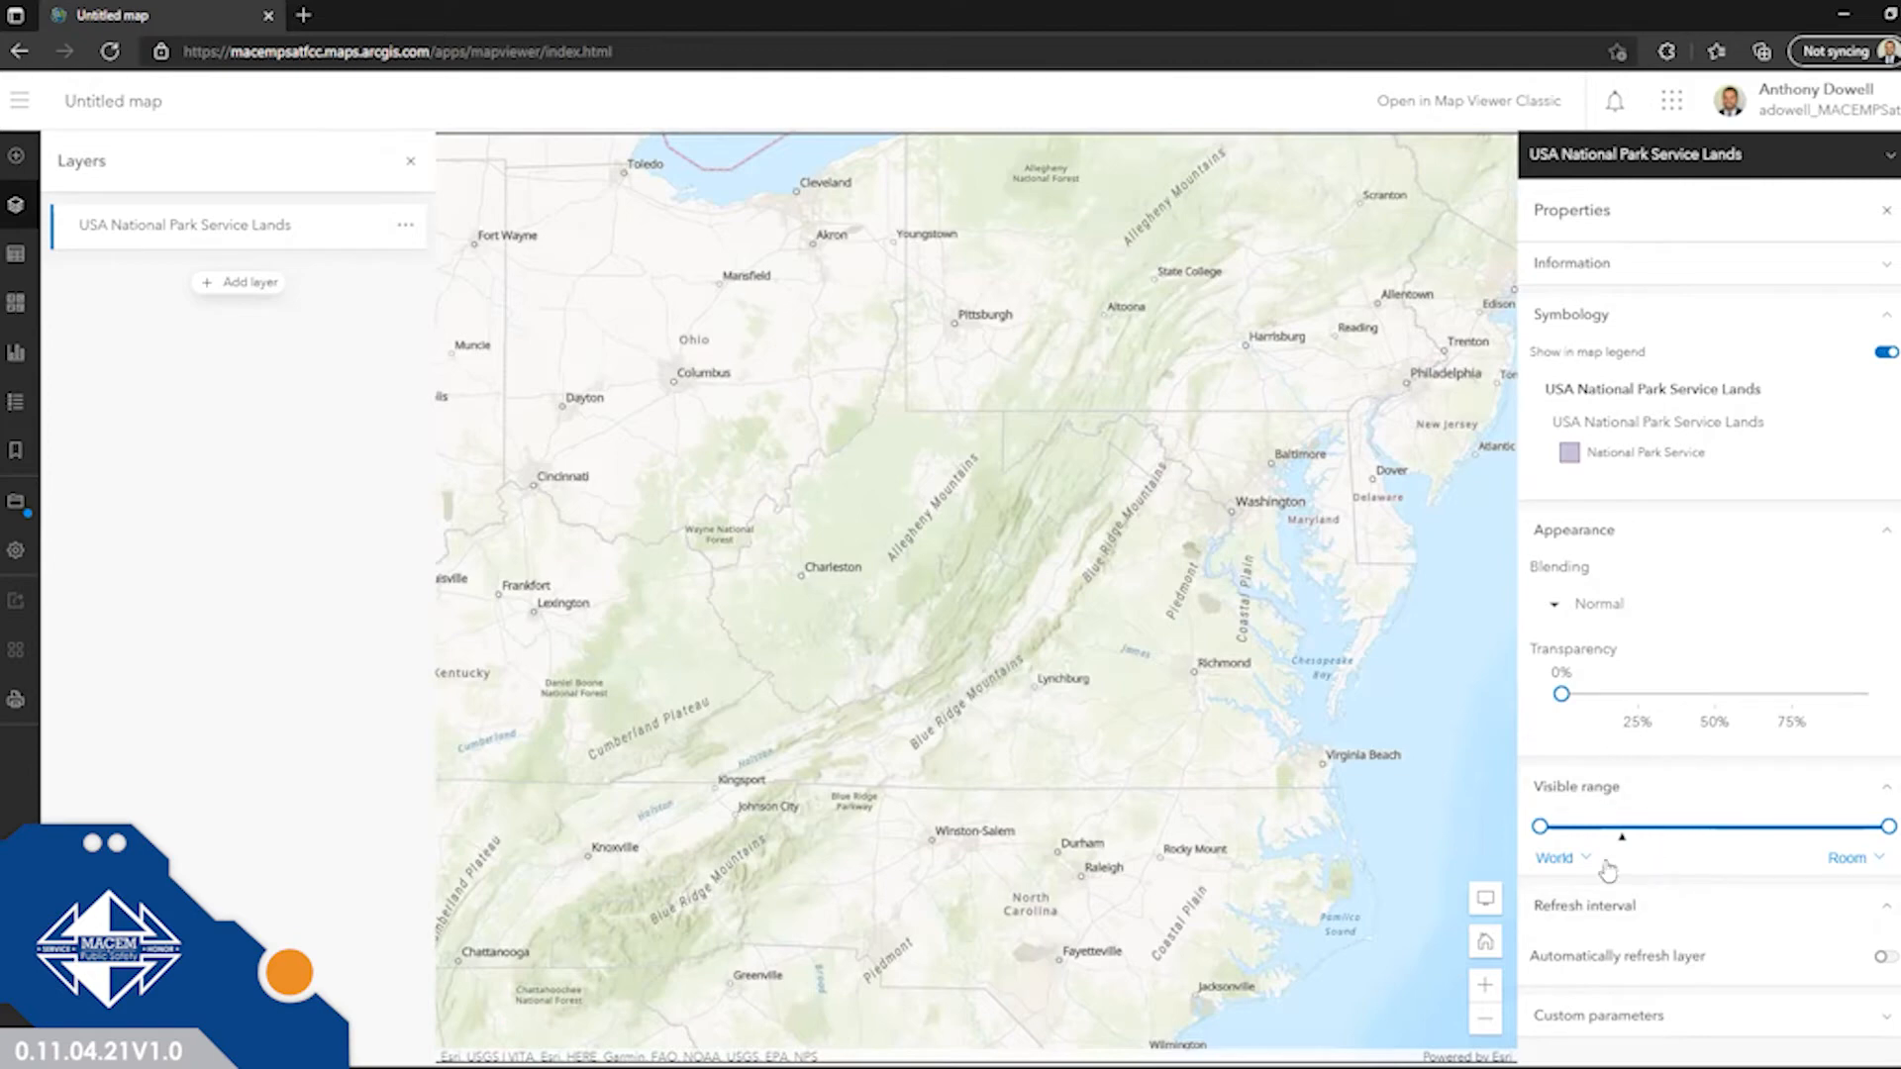
mouse_move(1540, 827)
click(1889, 159)
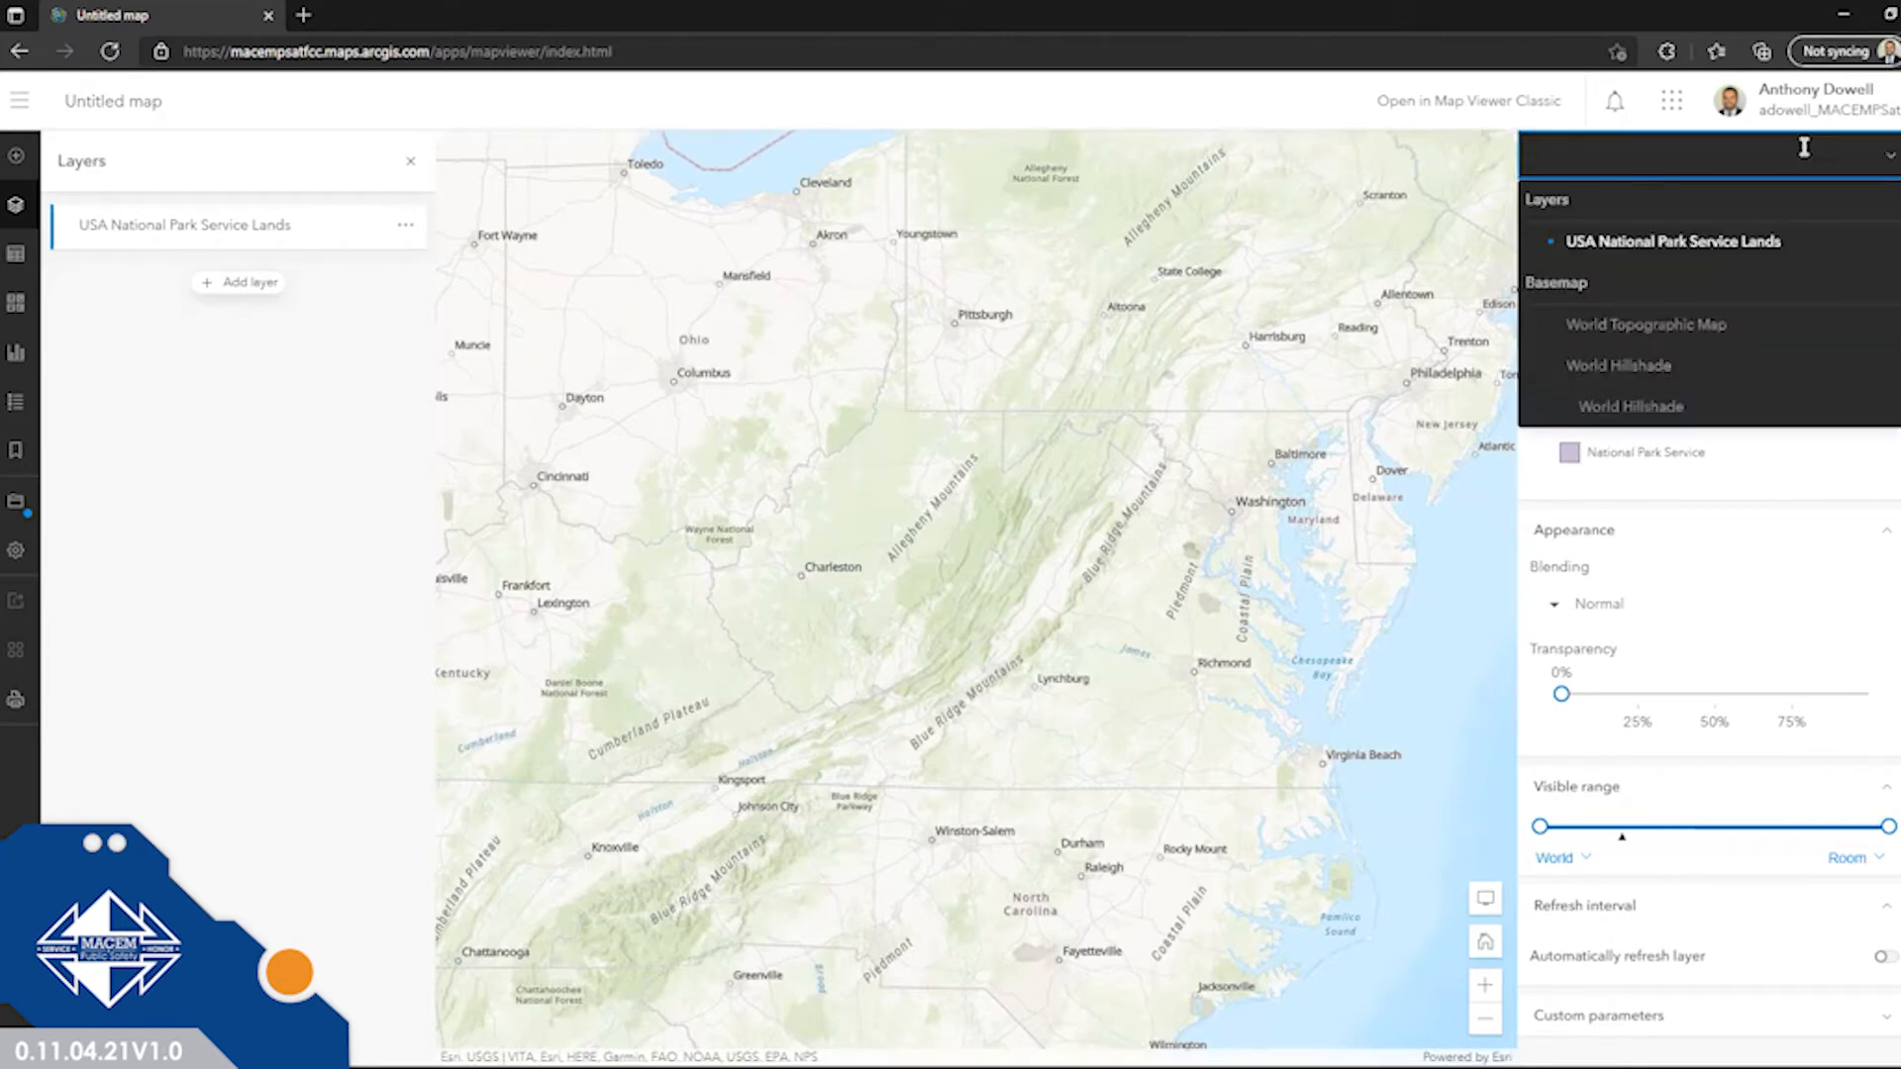
Close the layer's properties, then view its style options, processing templates and filter settings.
click(1886, 213)
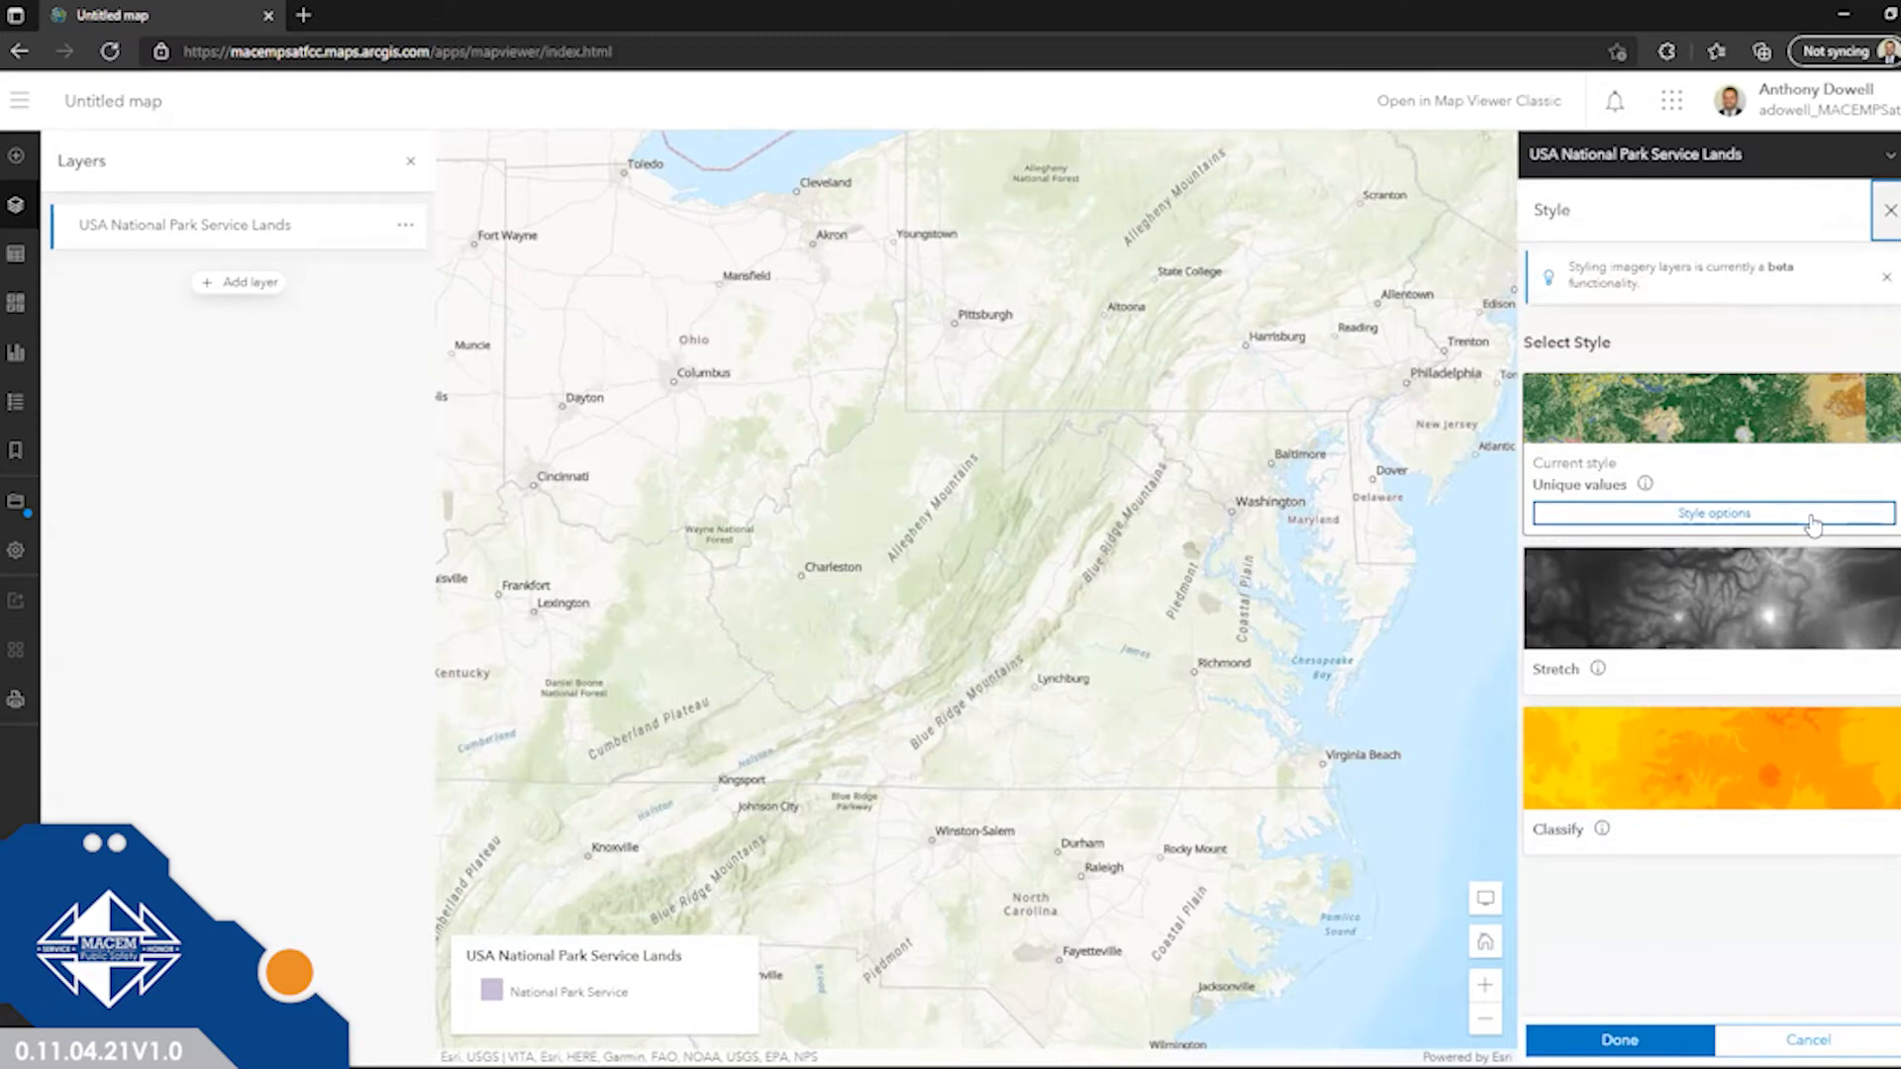
click(1638, 509)
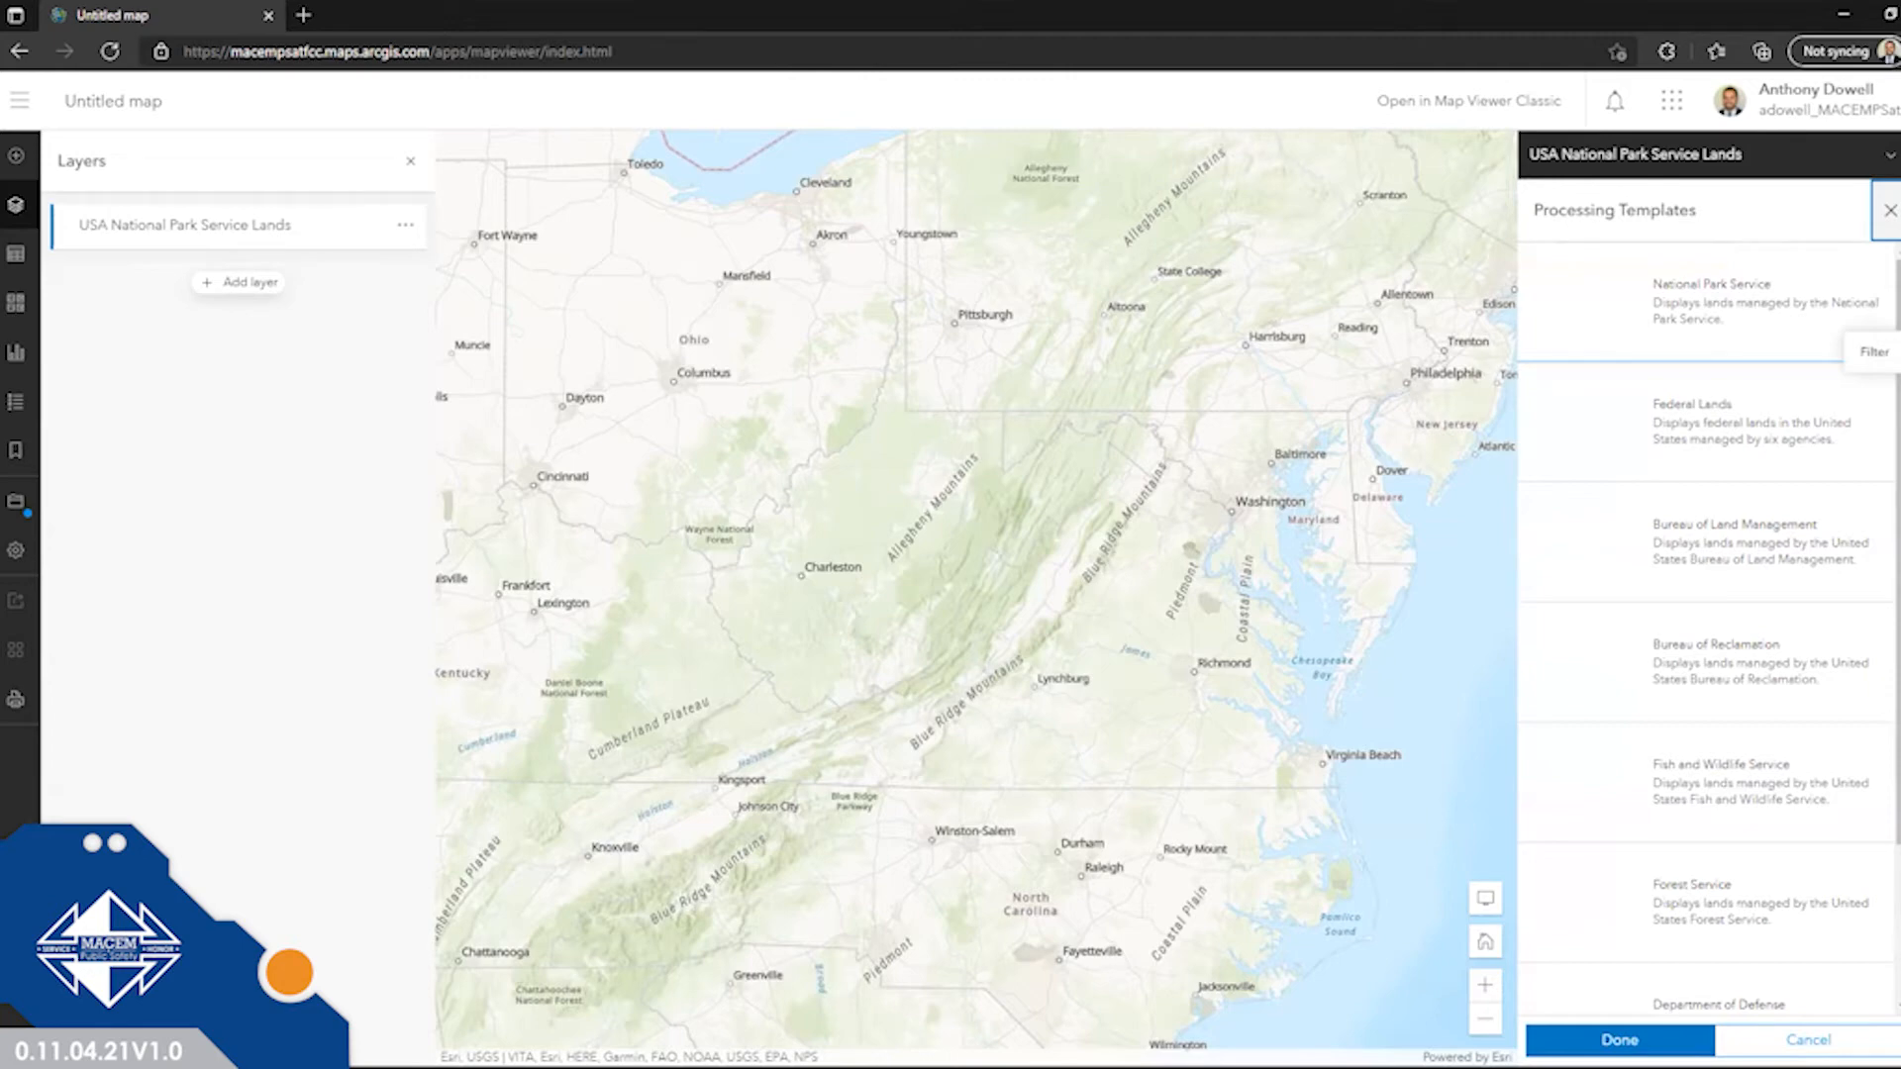
click(1891, 351)
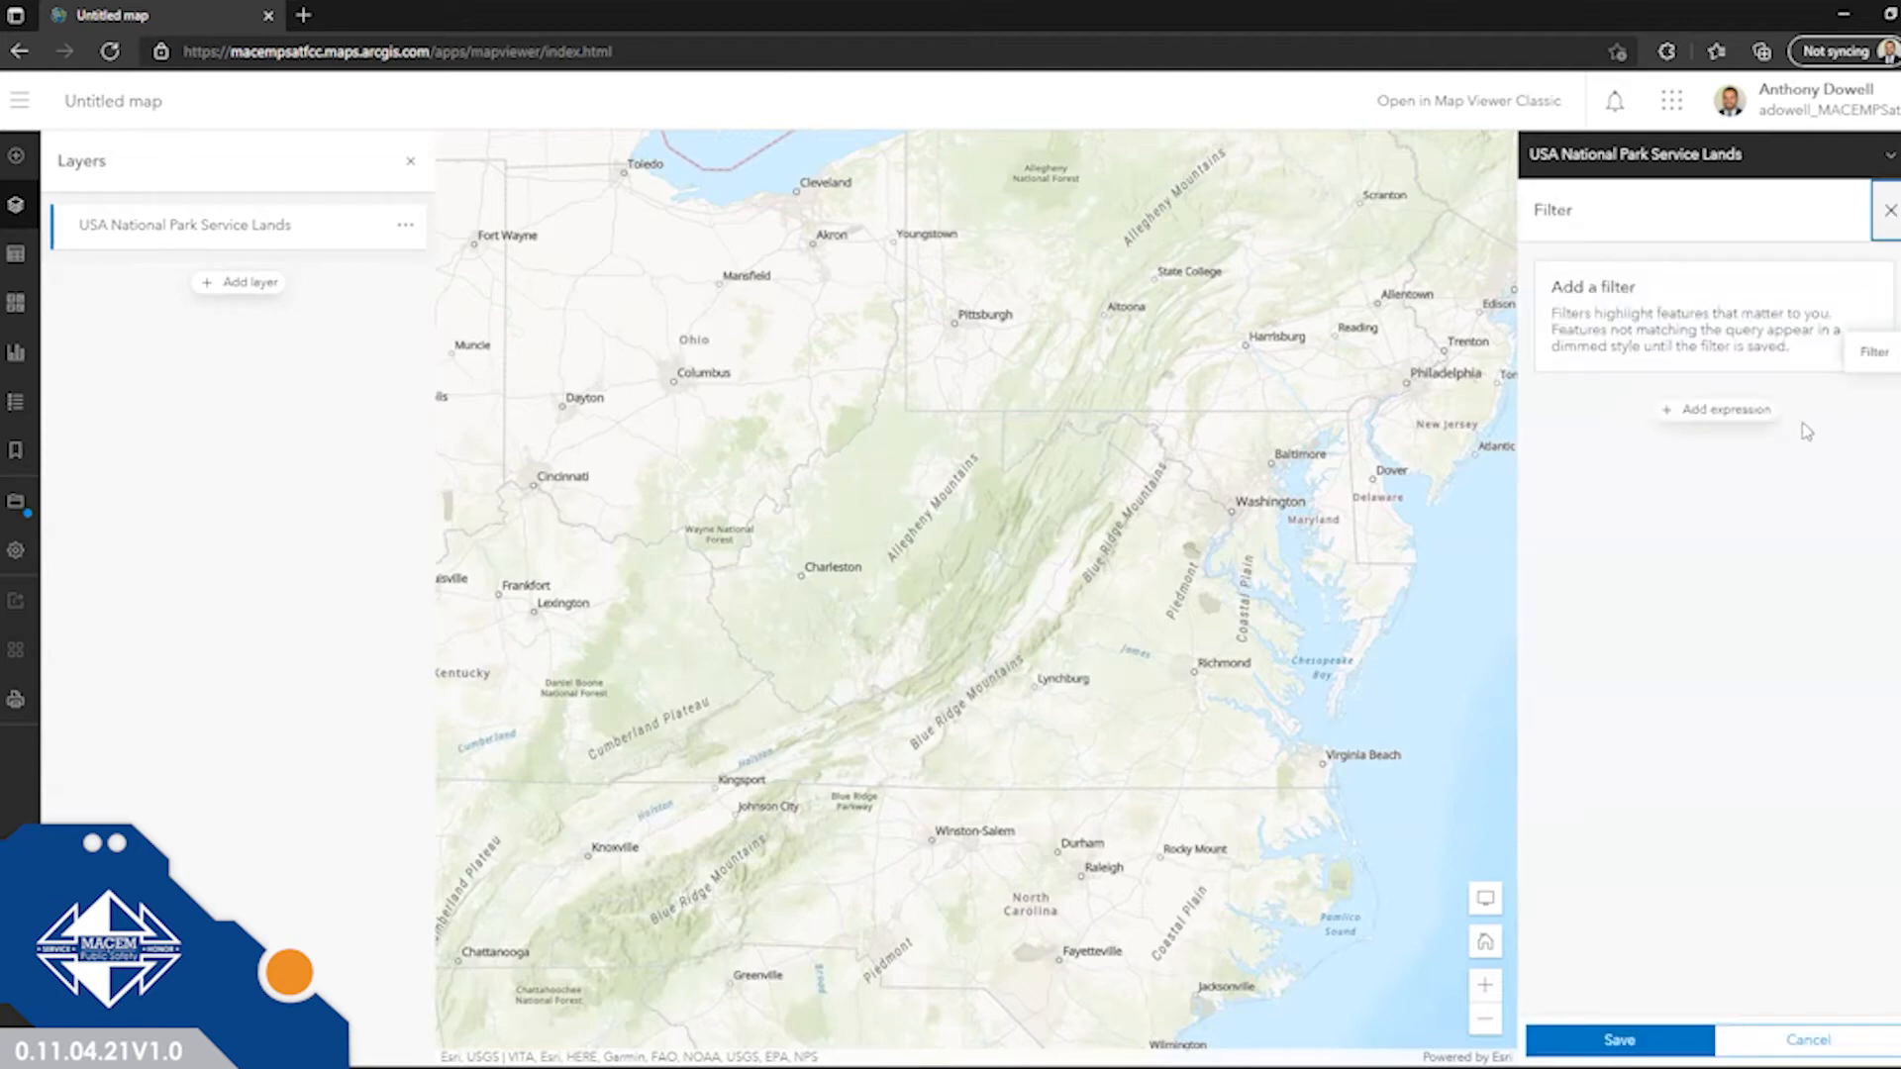
Start a filter expression for the USA National Park Service Lands layer, look through the available fields, and leave the field selection without replacing it.
click(1750, 417)
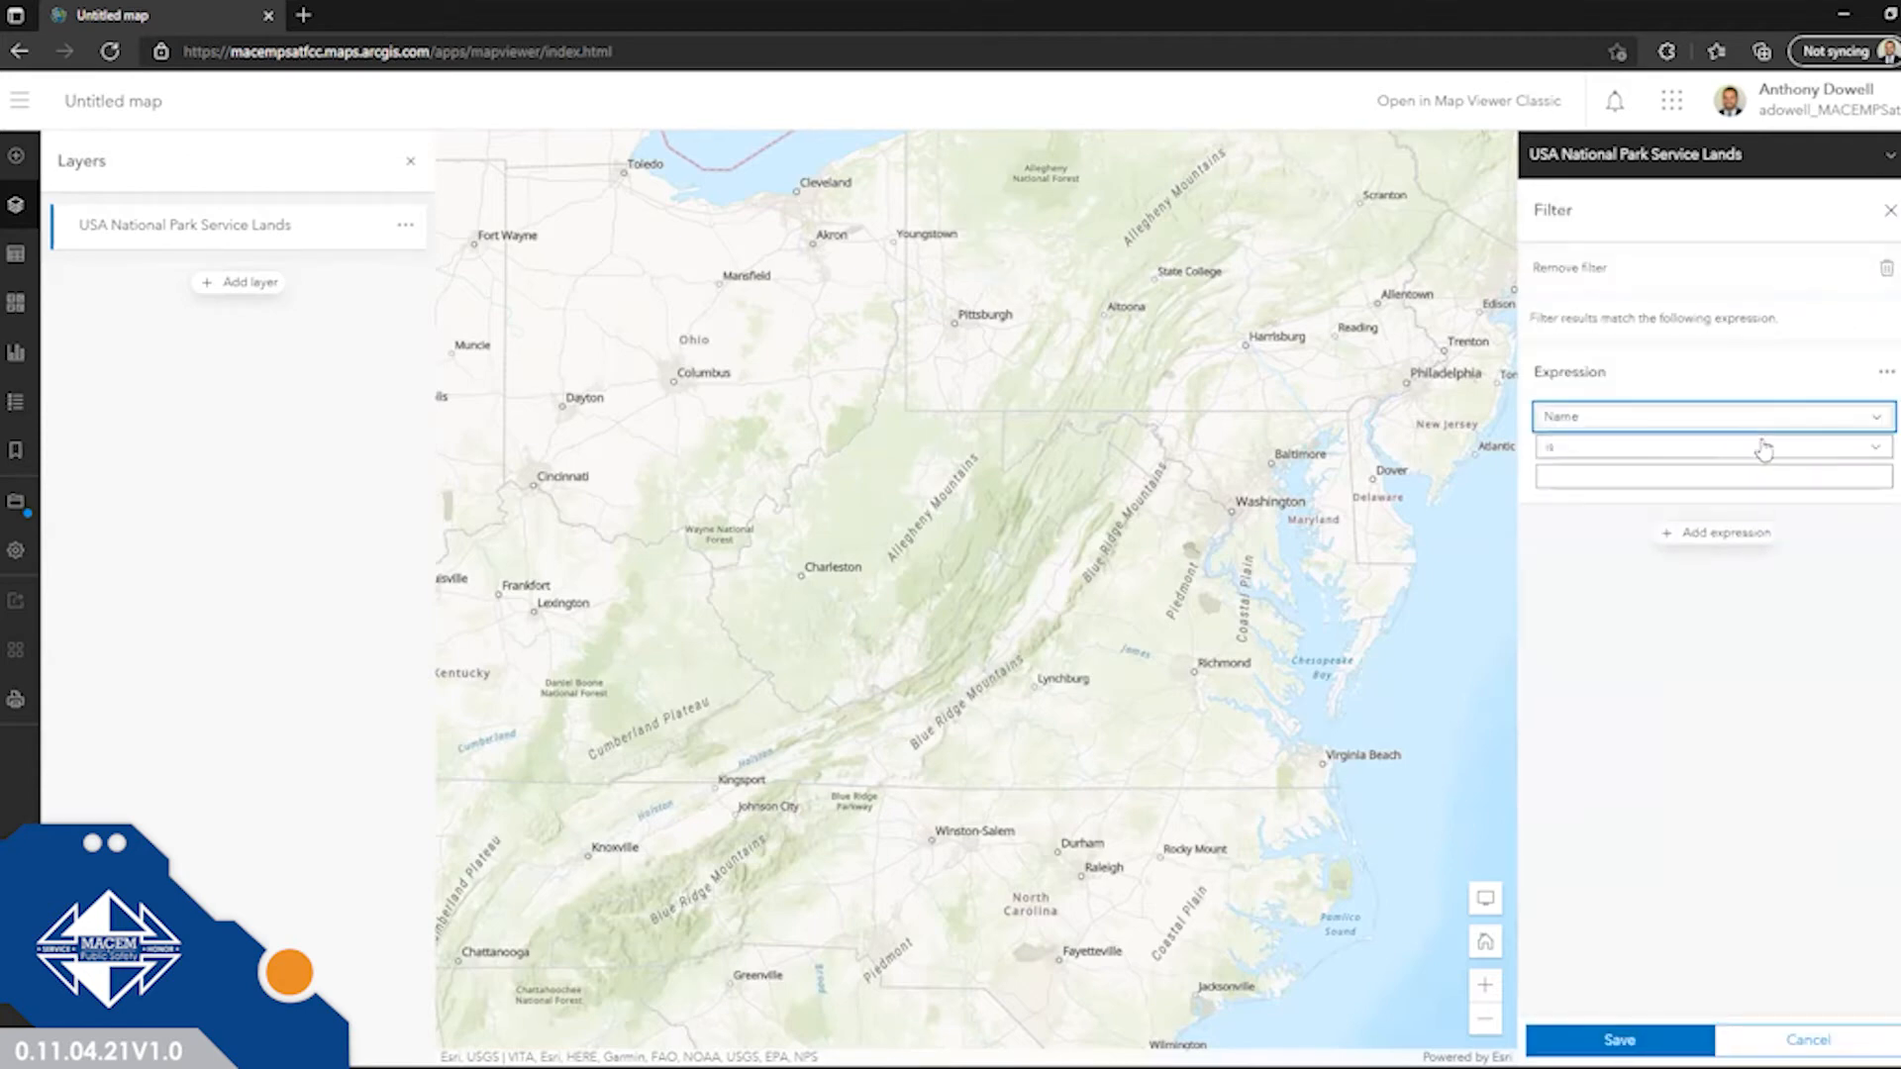
click(1865, 419)
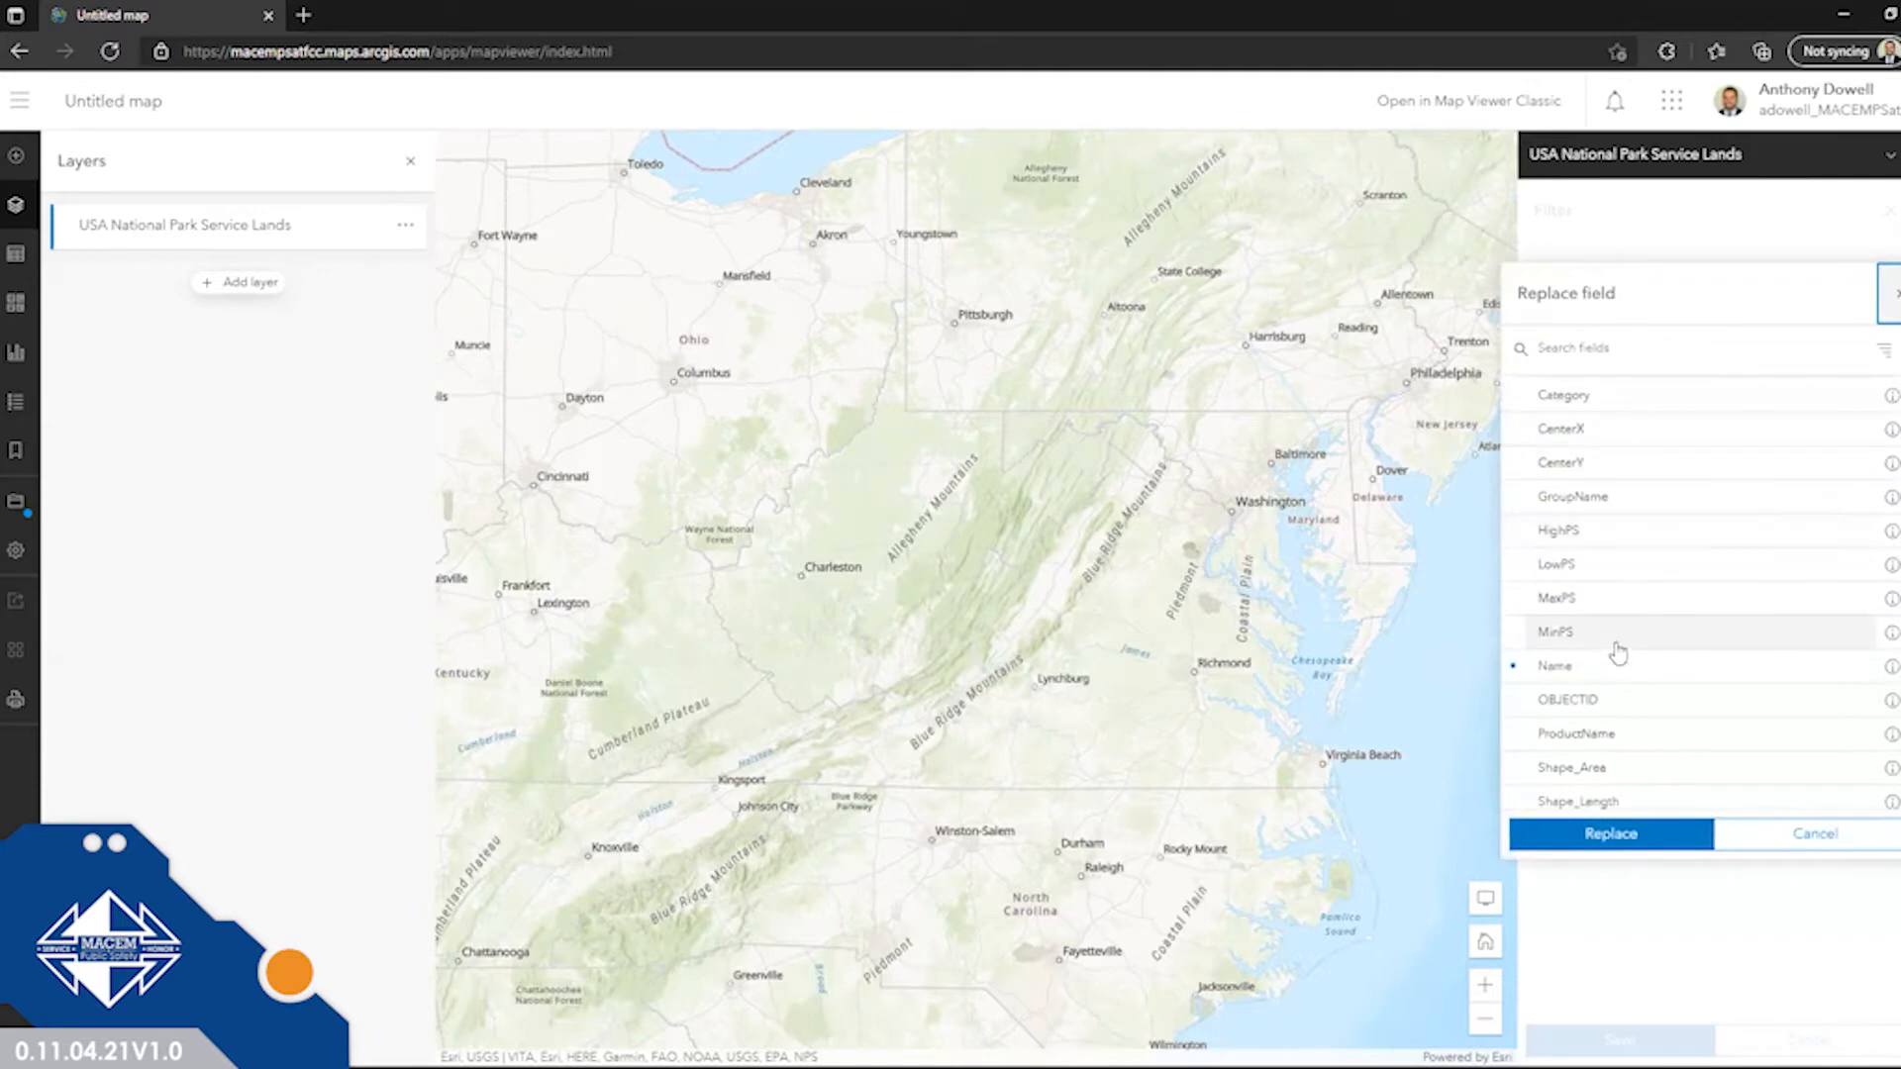
scroll(1727, 539, down, 1)
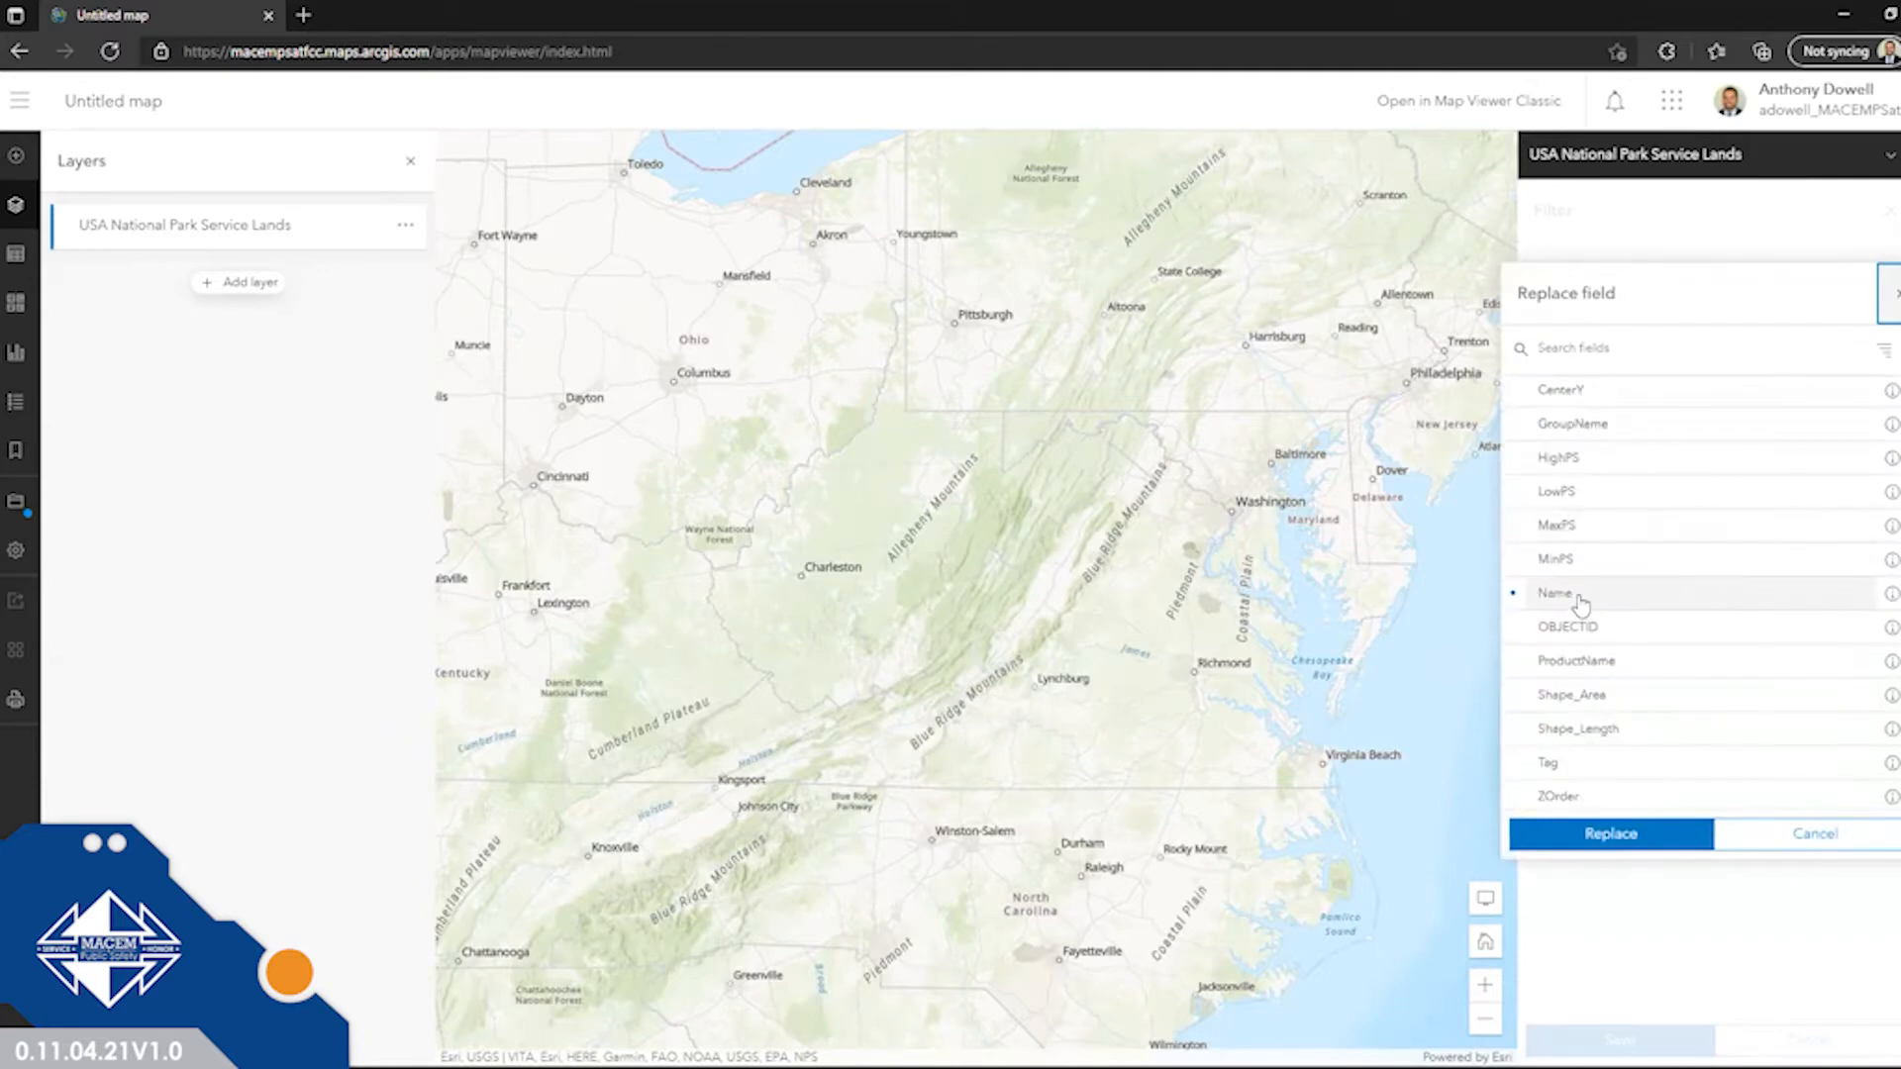
scroll(1750, 596, down, 1)
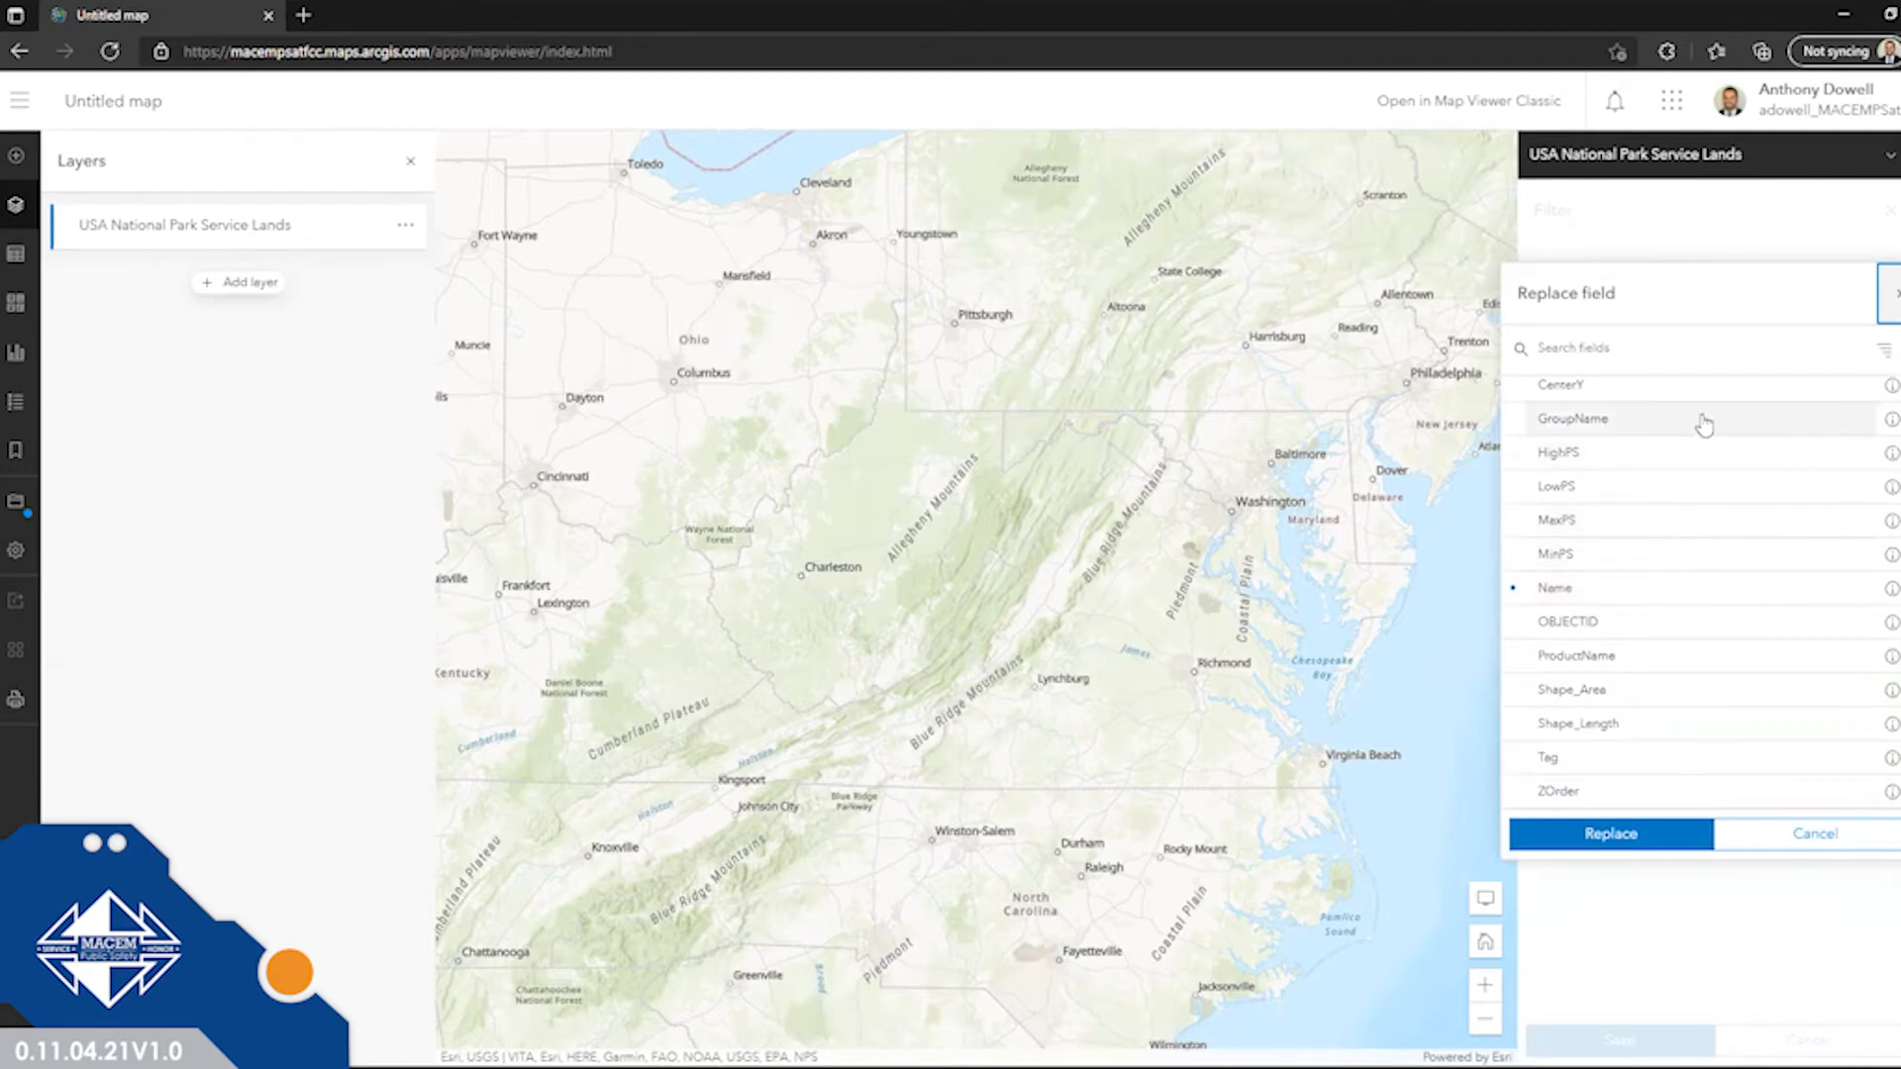
click(1893, 293)
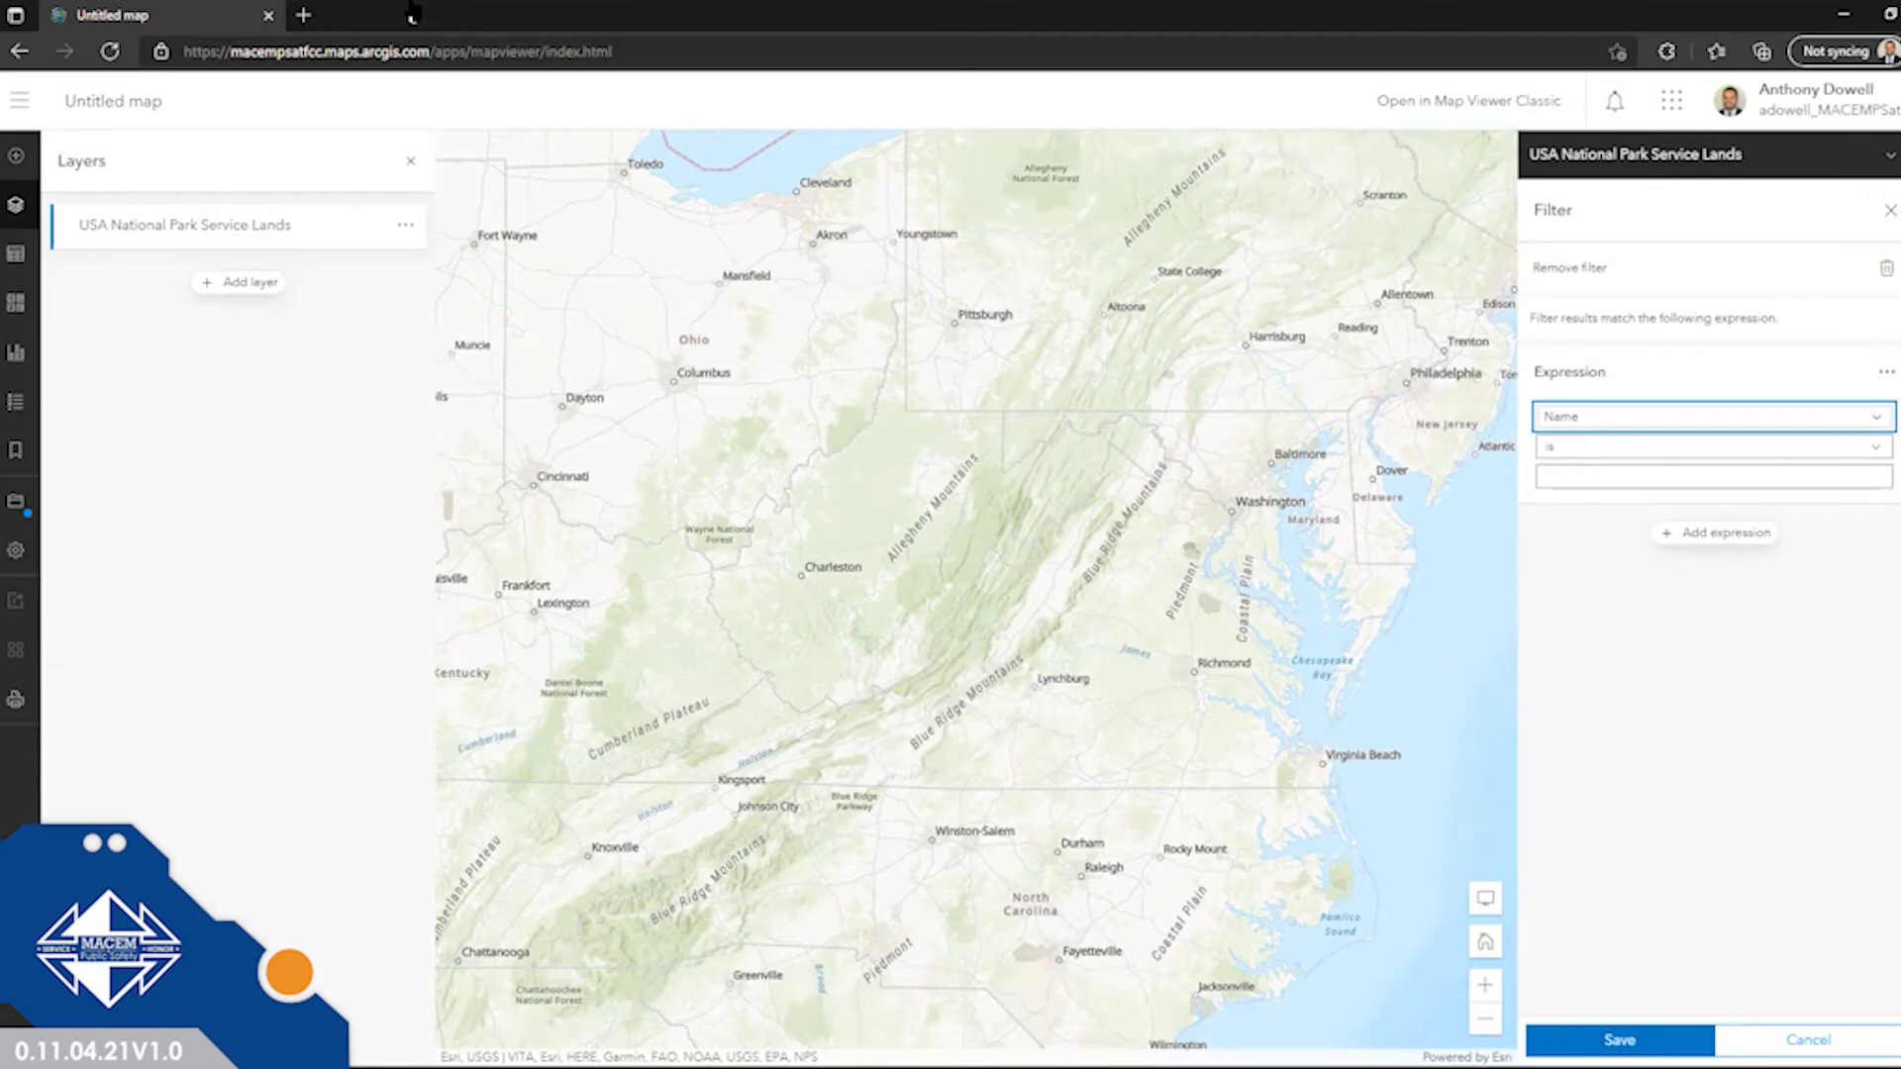
View the map's tables, switch the basemap to Imagery and look at it across the eastern United States.
click(16, 254)
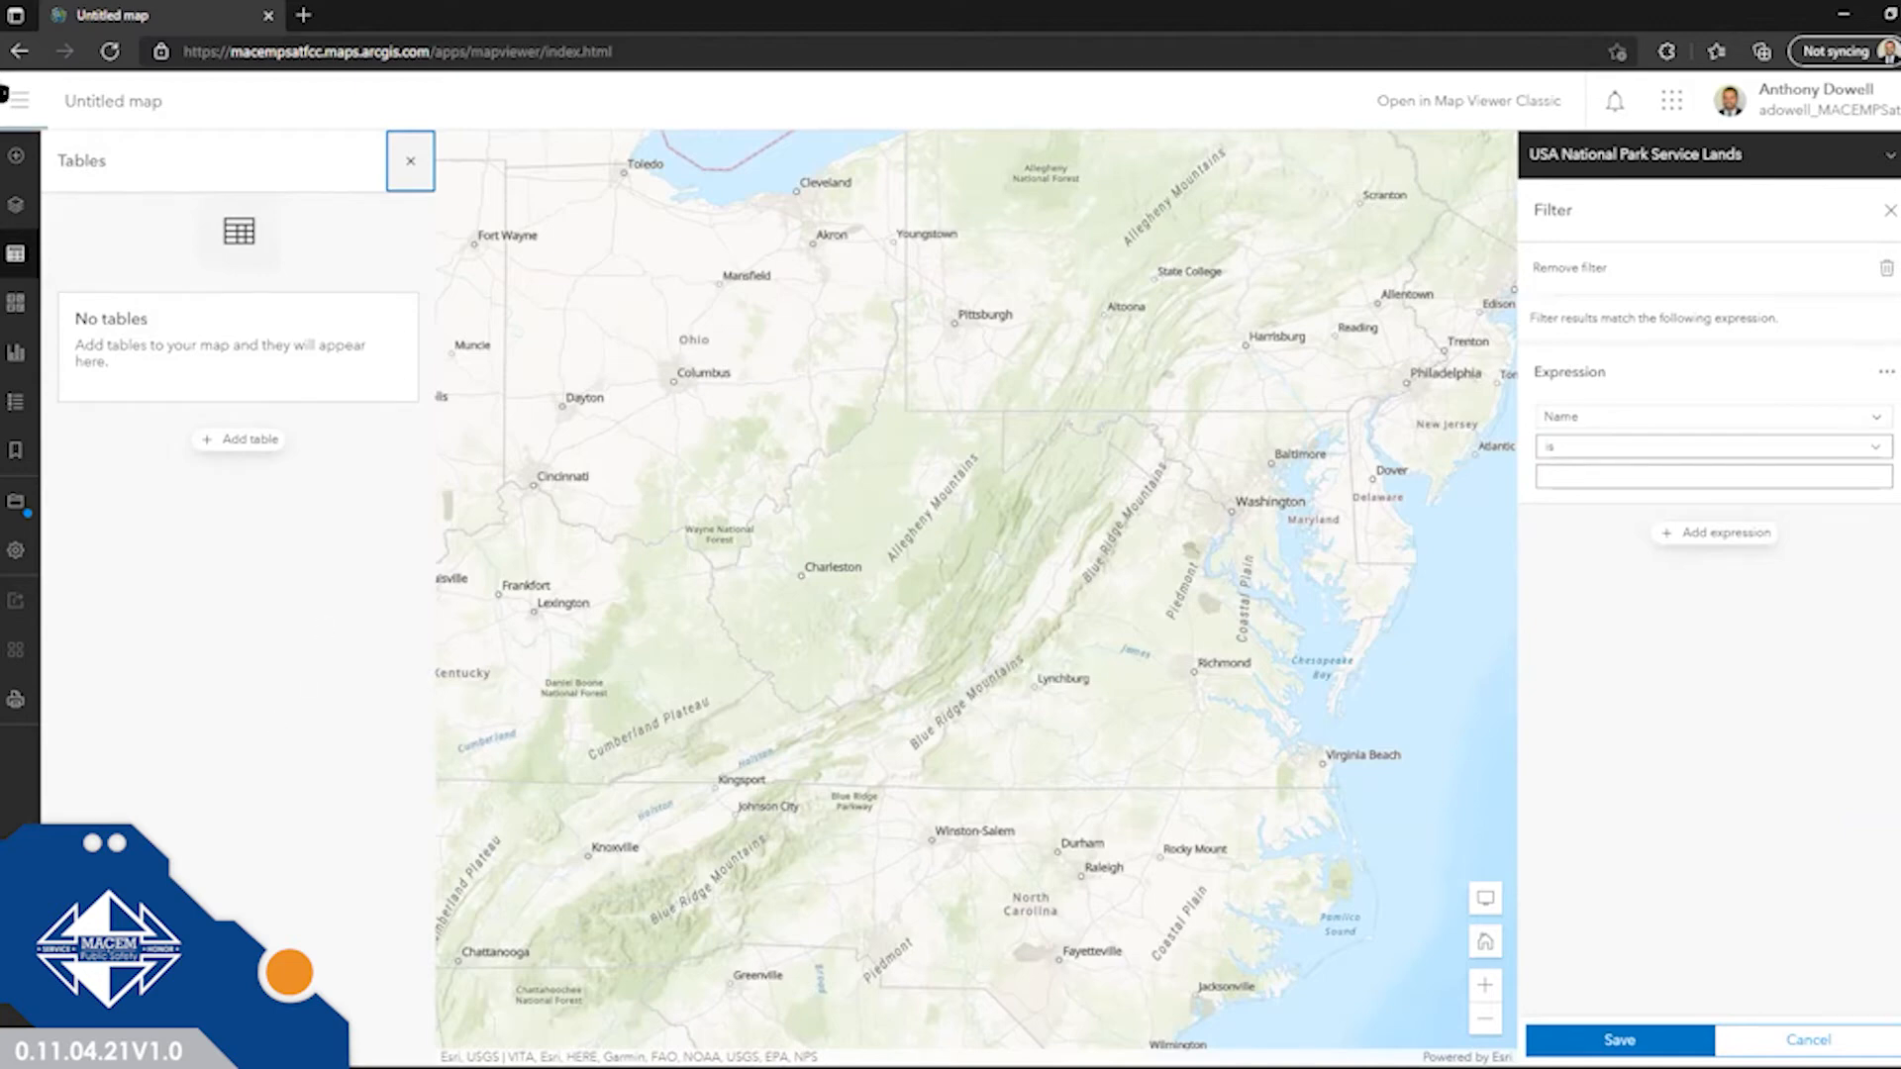
click(9, 306)
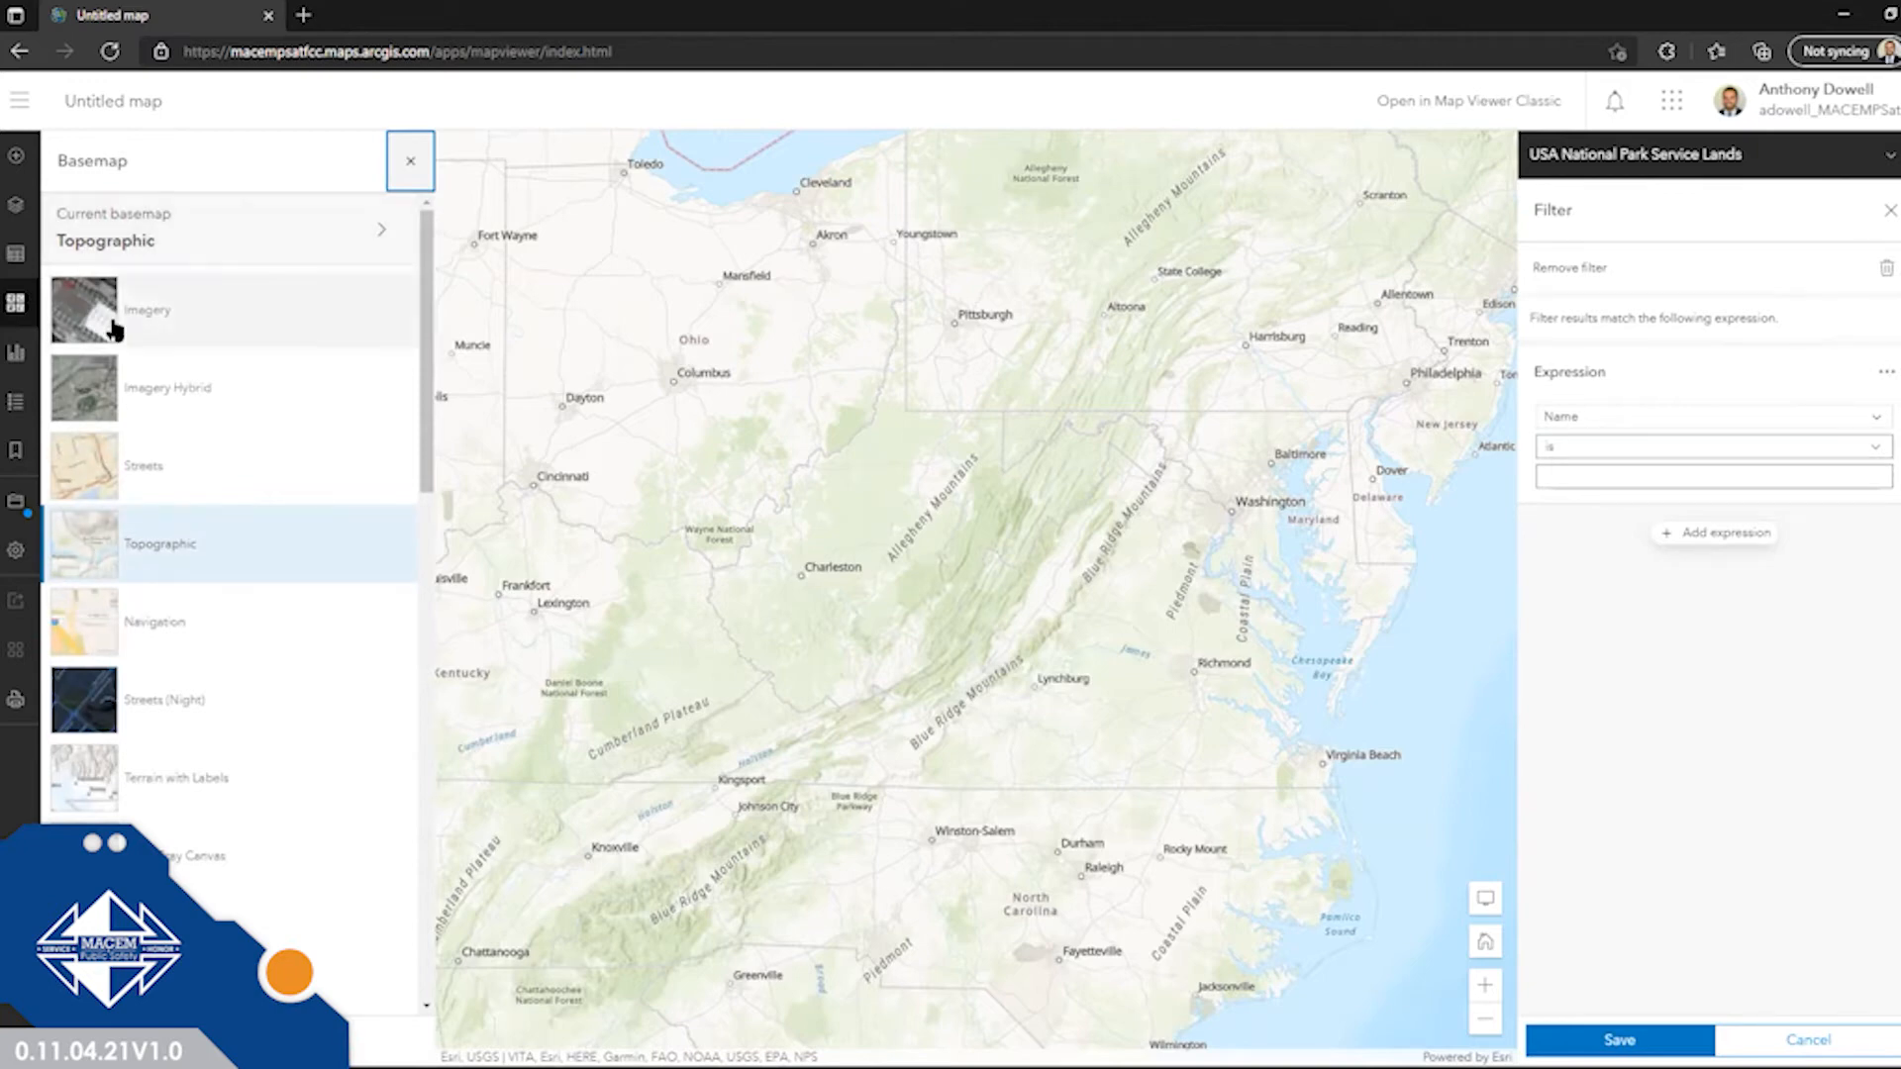
click(190, 314)
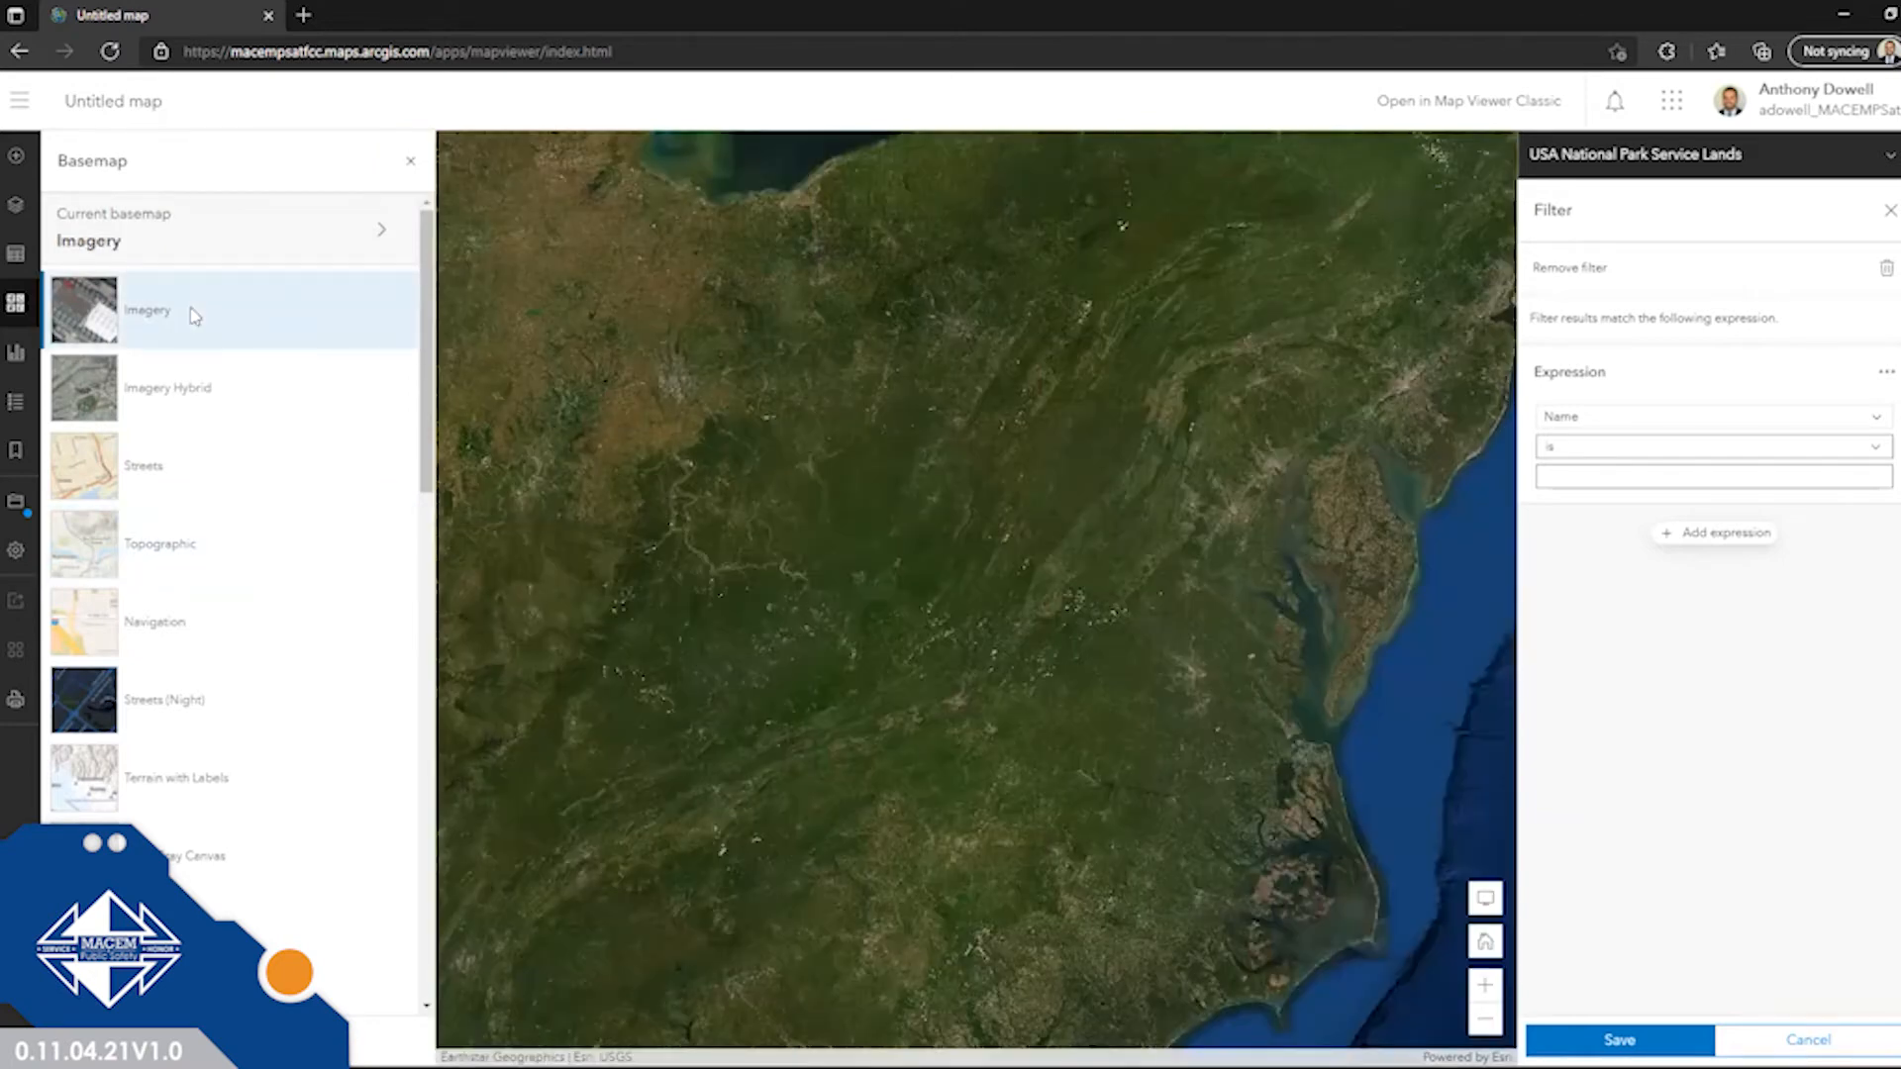
drag(1113, 532, 1046, 514)
scroll(861, 505, down, 3)
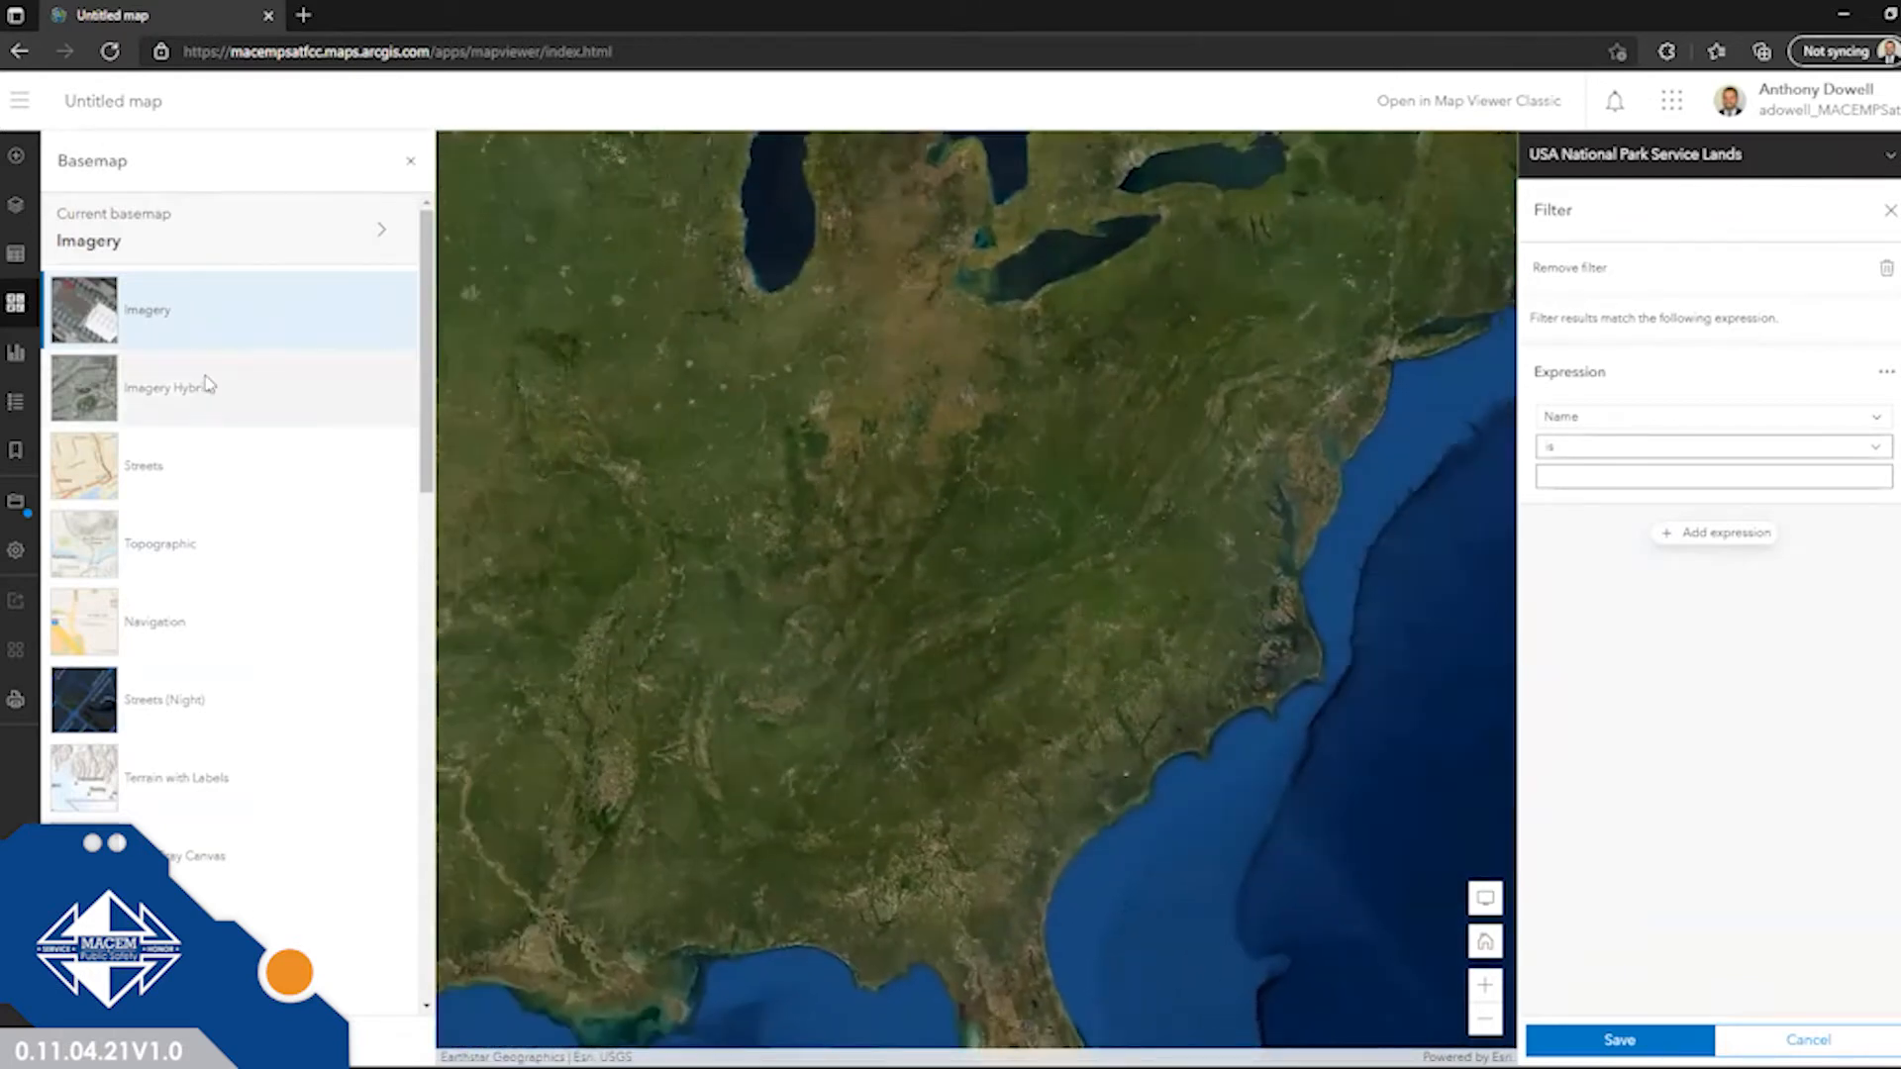
Switch the basemap to Imagery Hybrid and bring Baltimore's west side closer on the map.
click(206, 386)
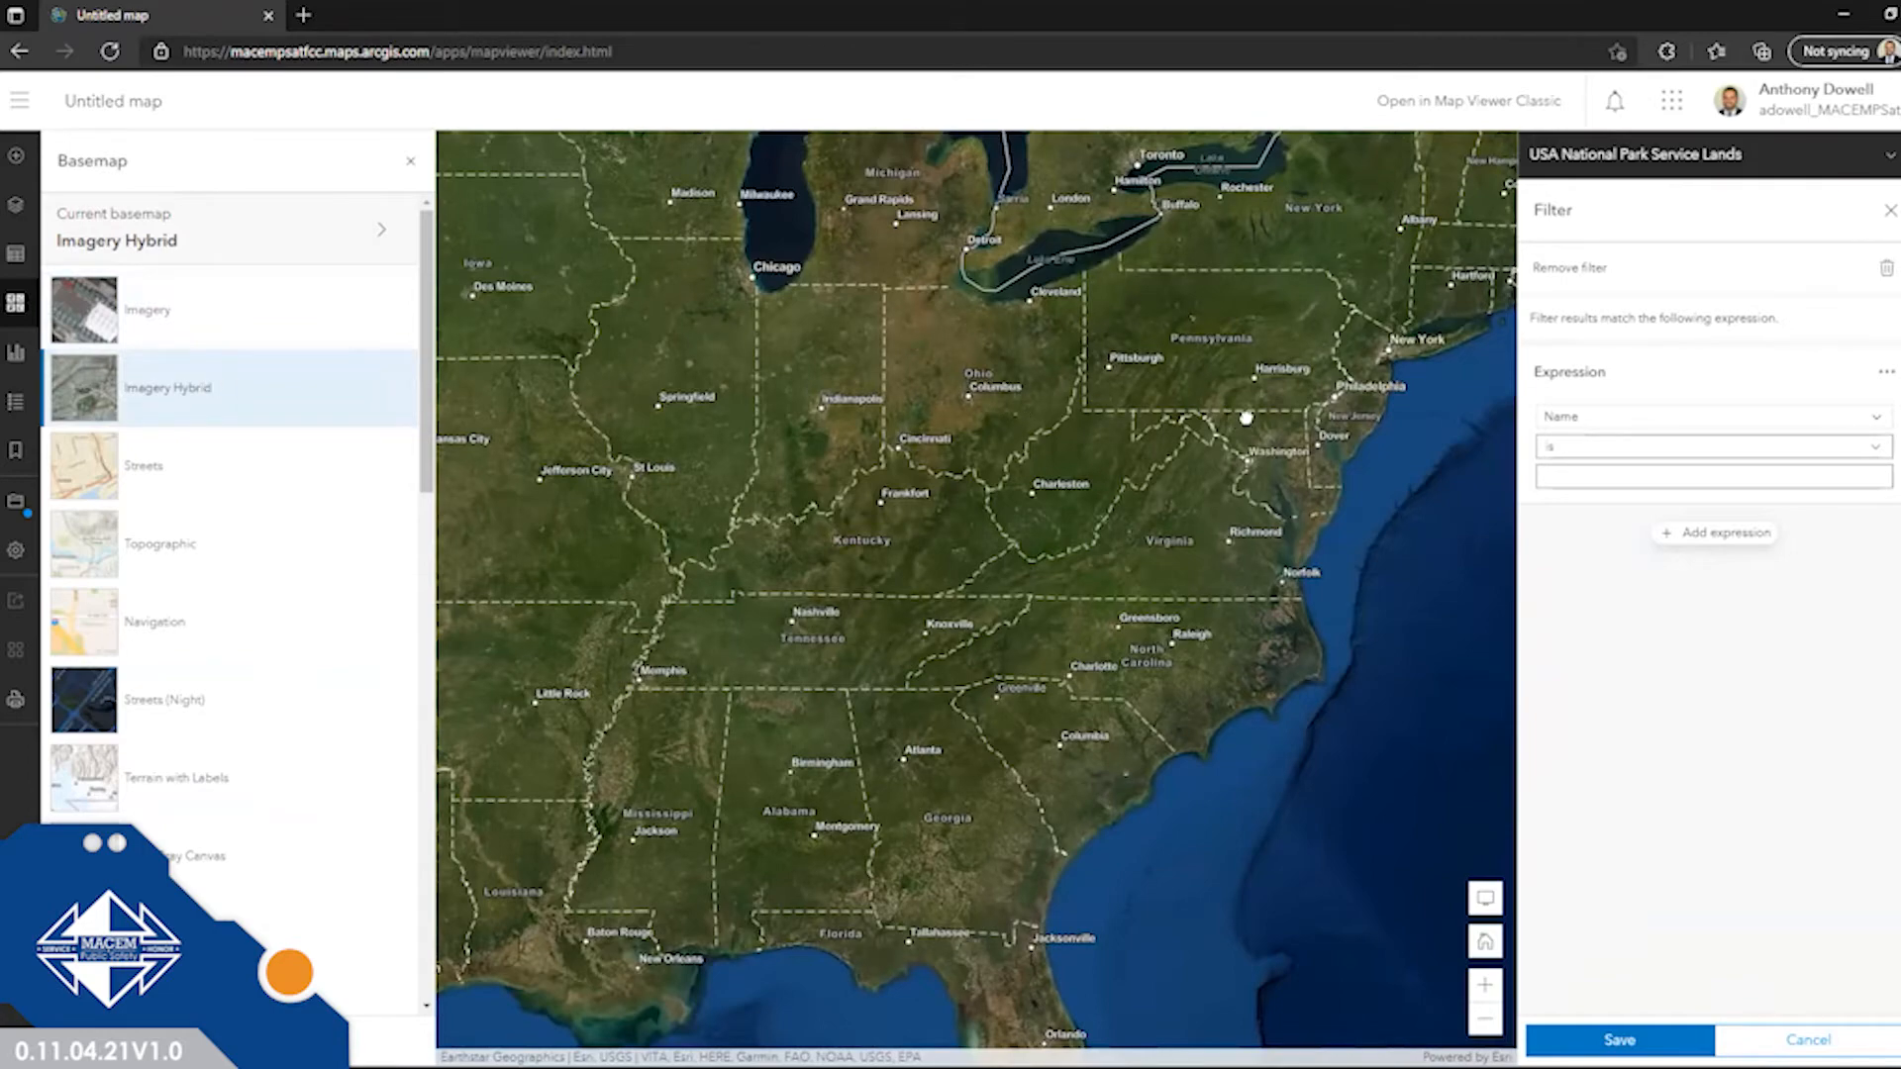
scroll(1245, 418, up, 4)
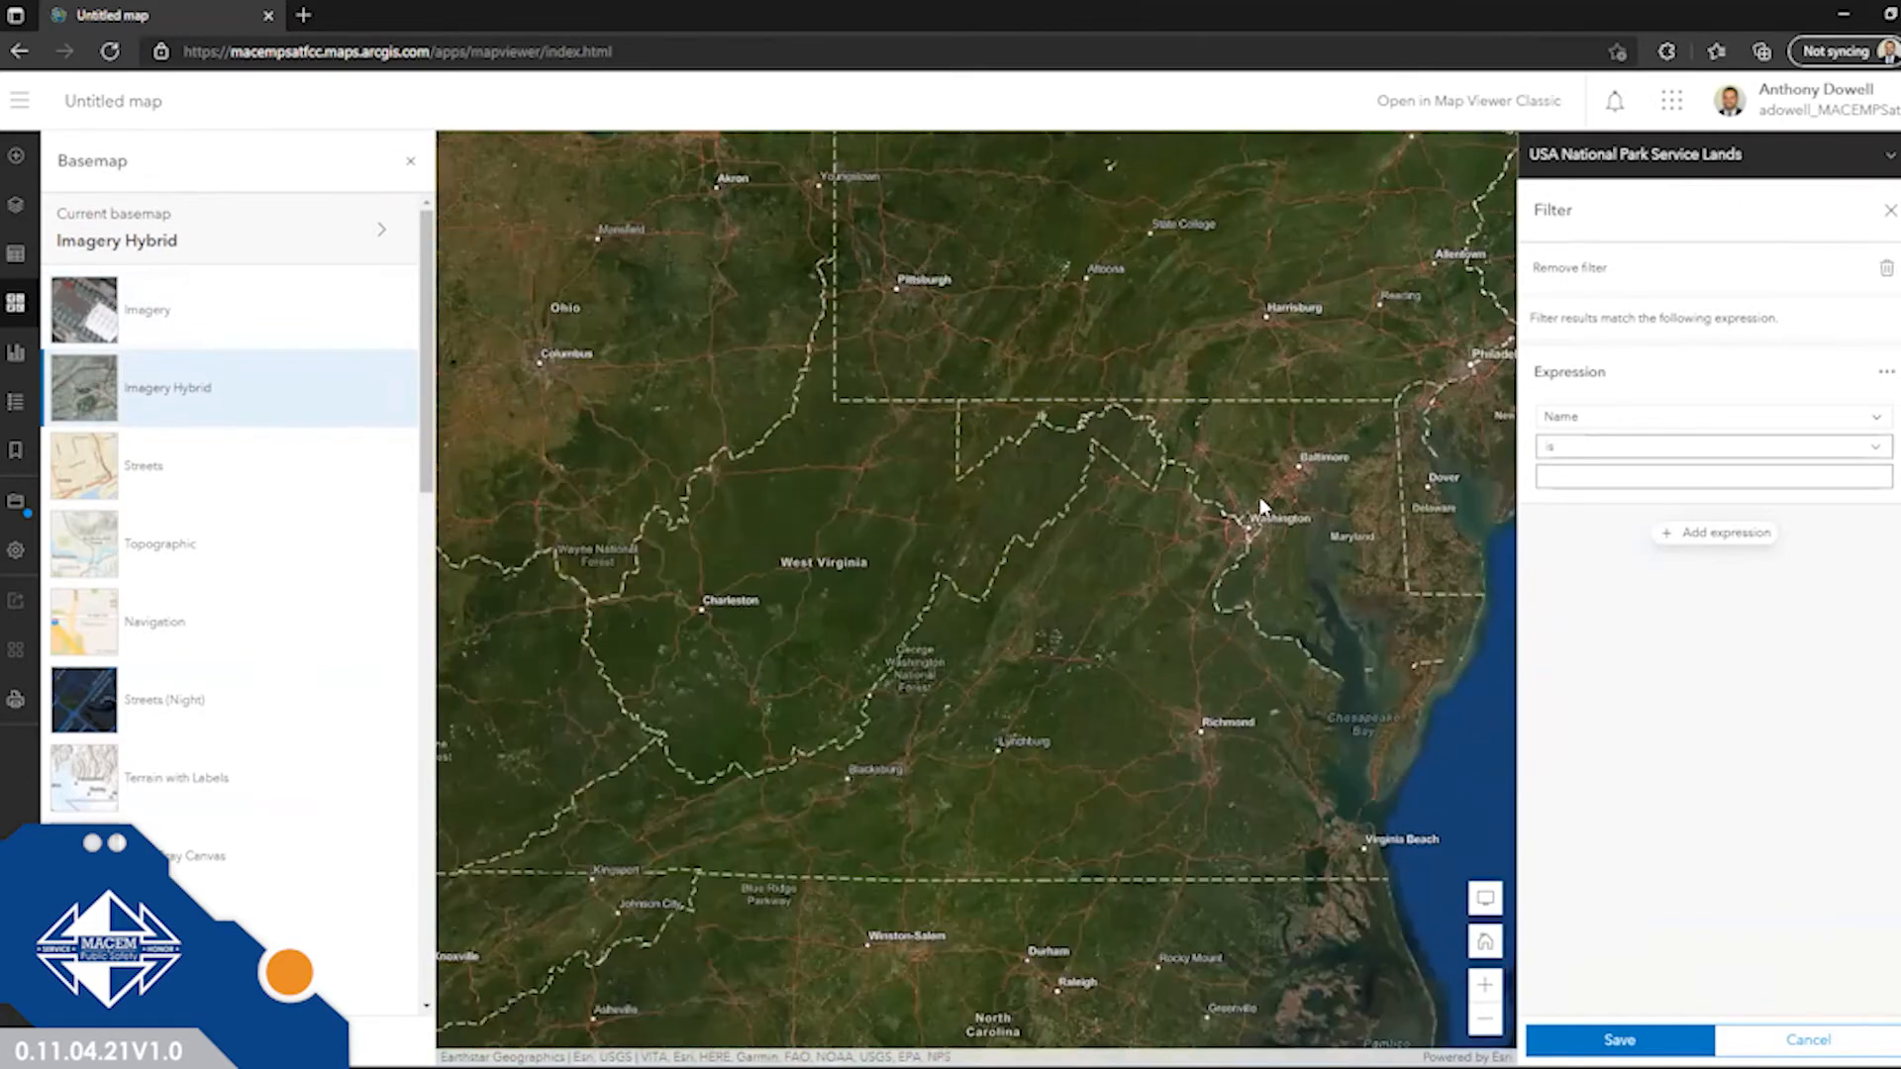
scroll(1262, 507, up, 4)
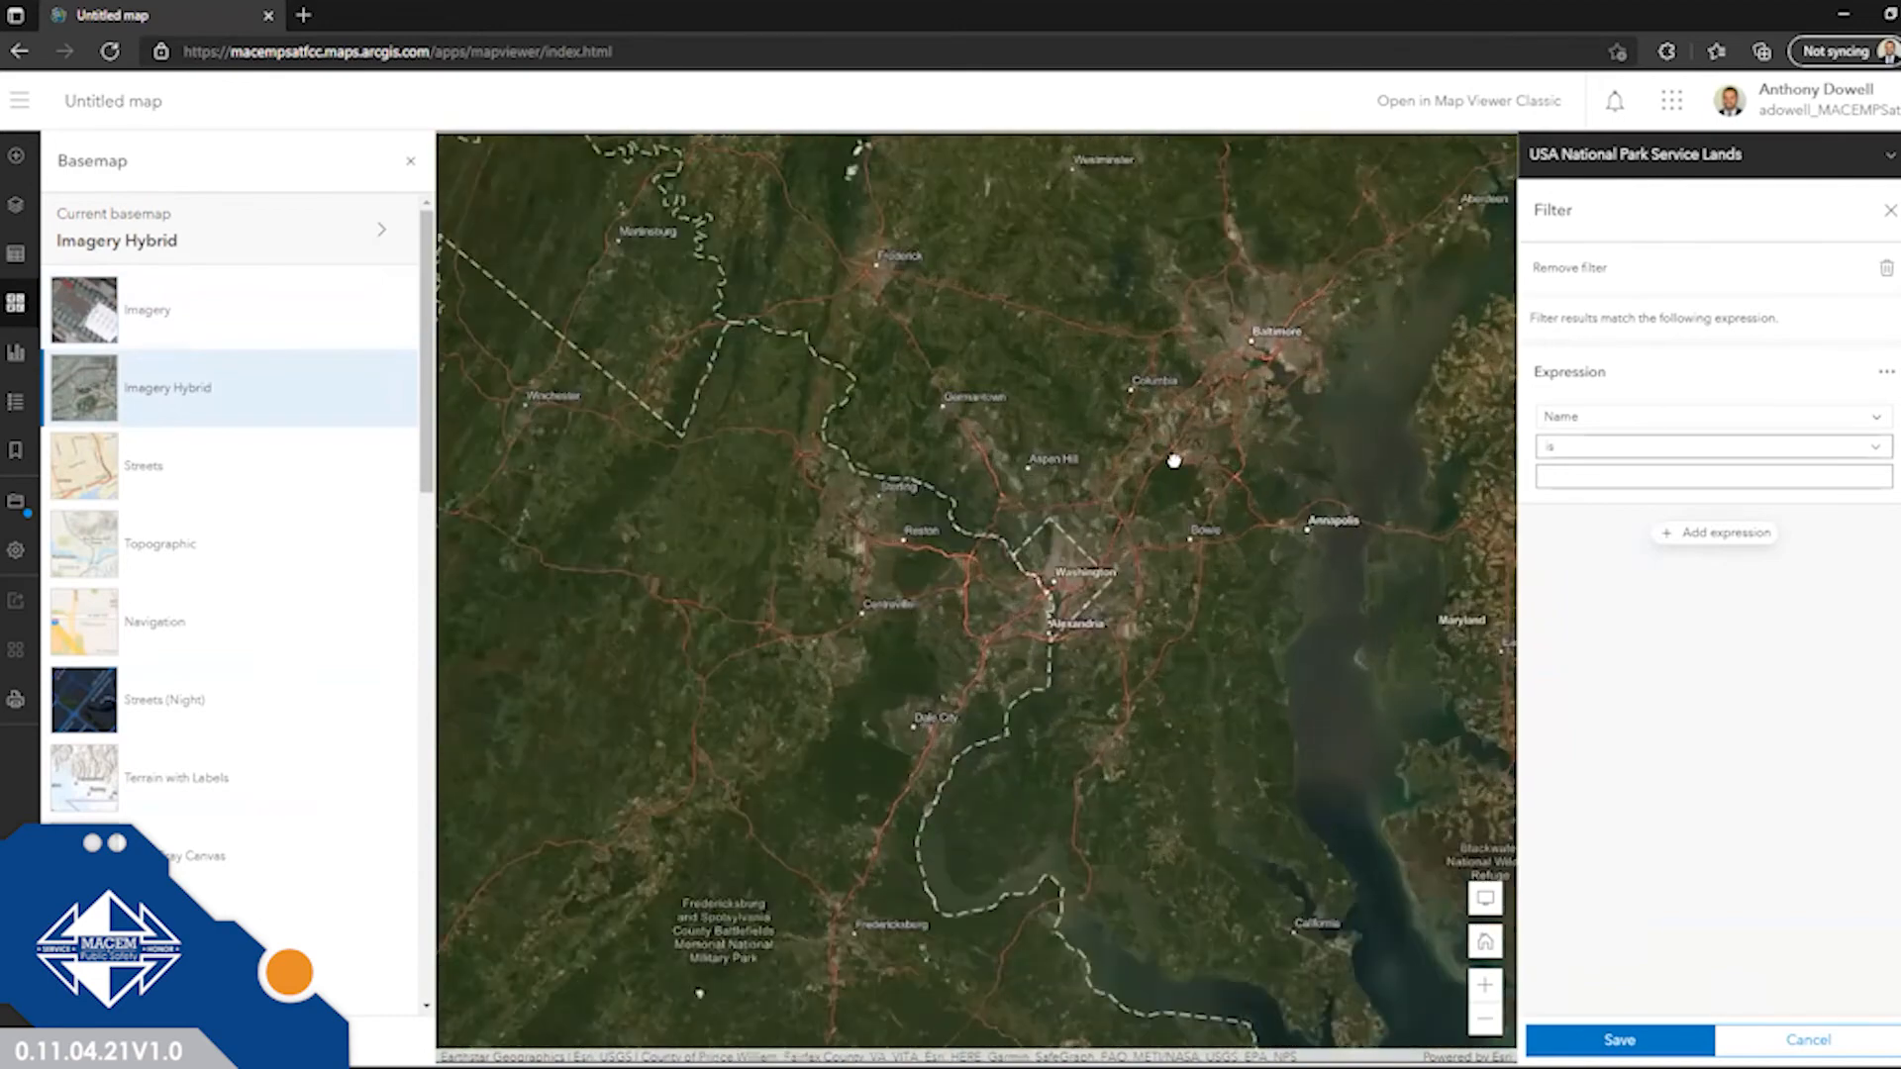
scroll(1159, 535, up, 2)
drag(1020, 366, 926, 534)
scroll(1073, 395, up, 3)
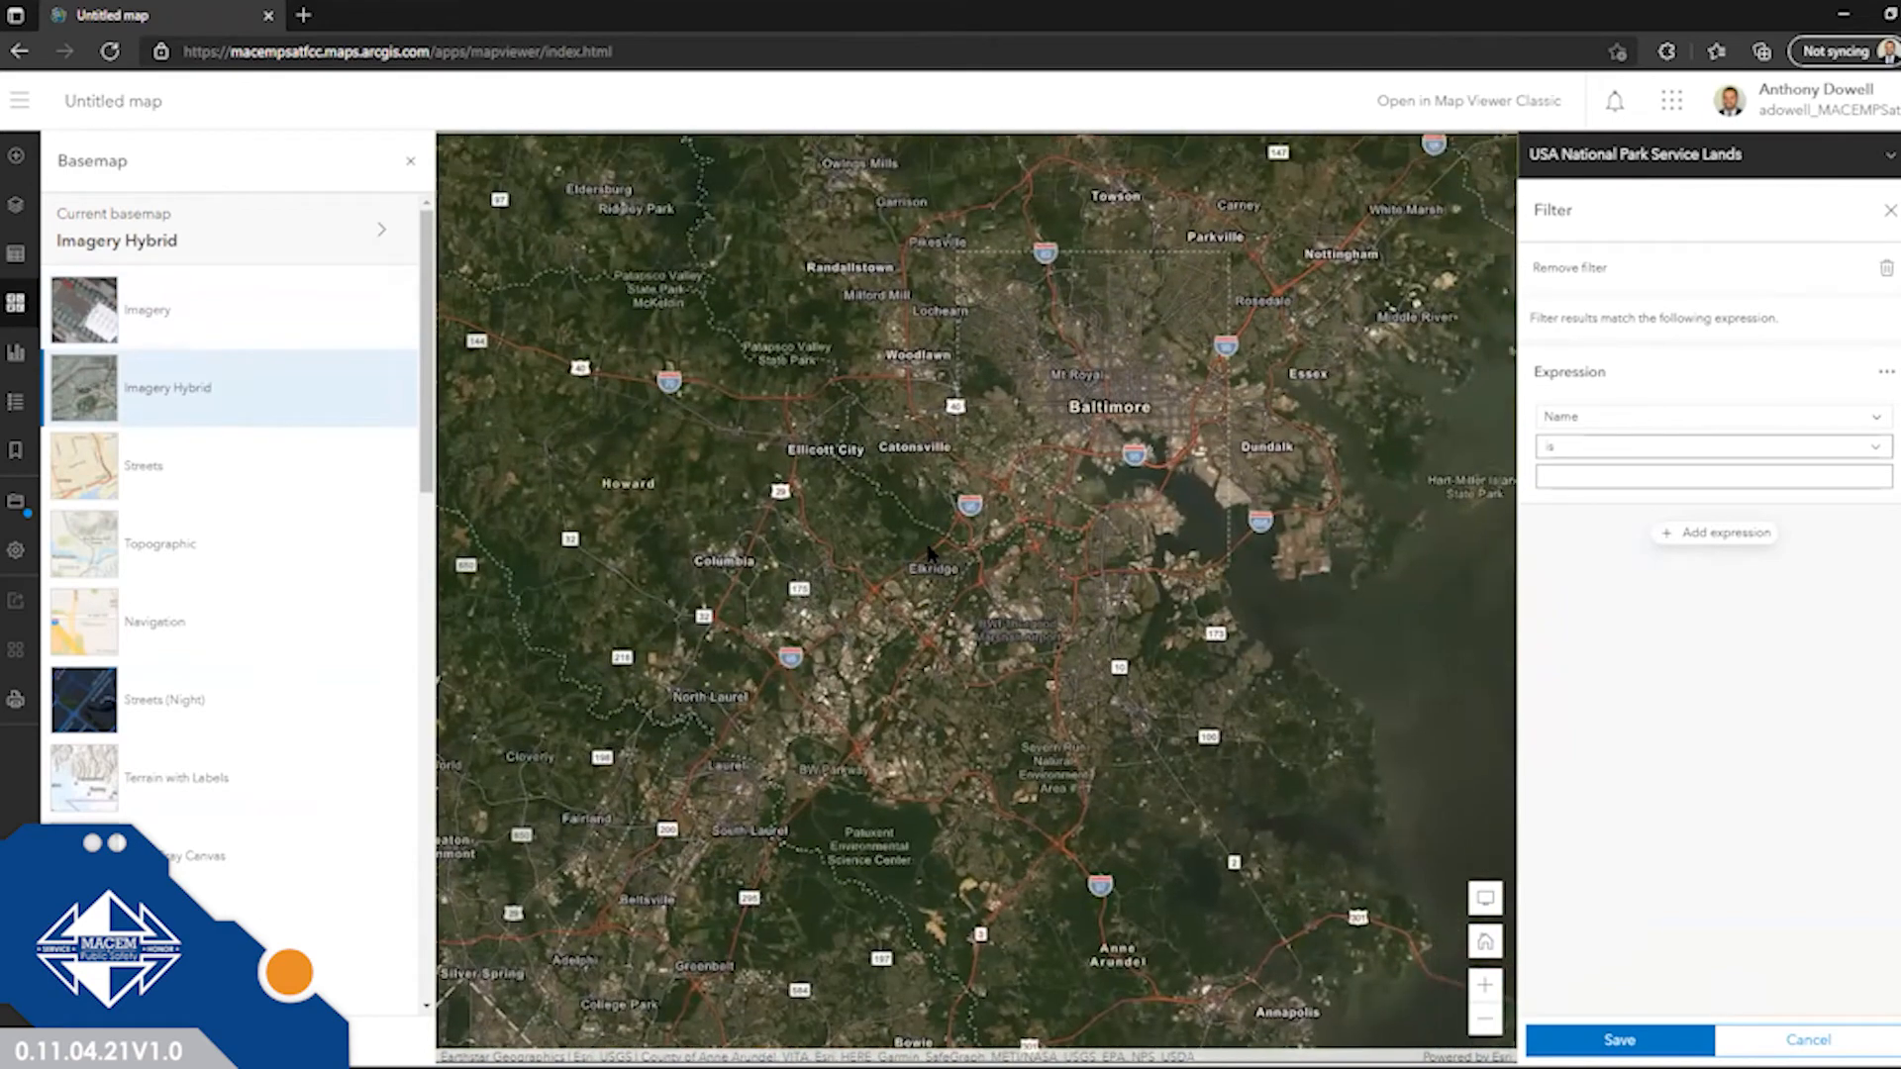
scroll(928, 551, up, 1)
scroll(840, 507, up, 1)
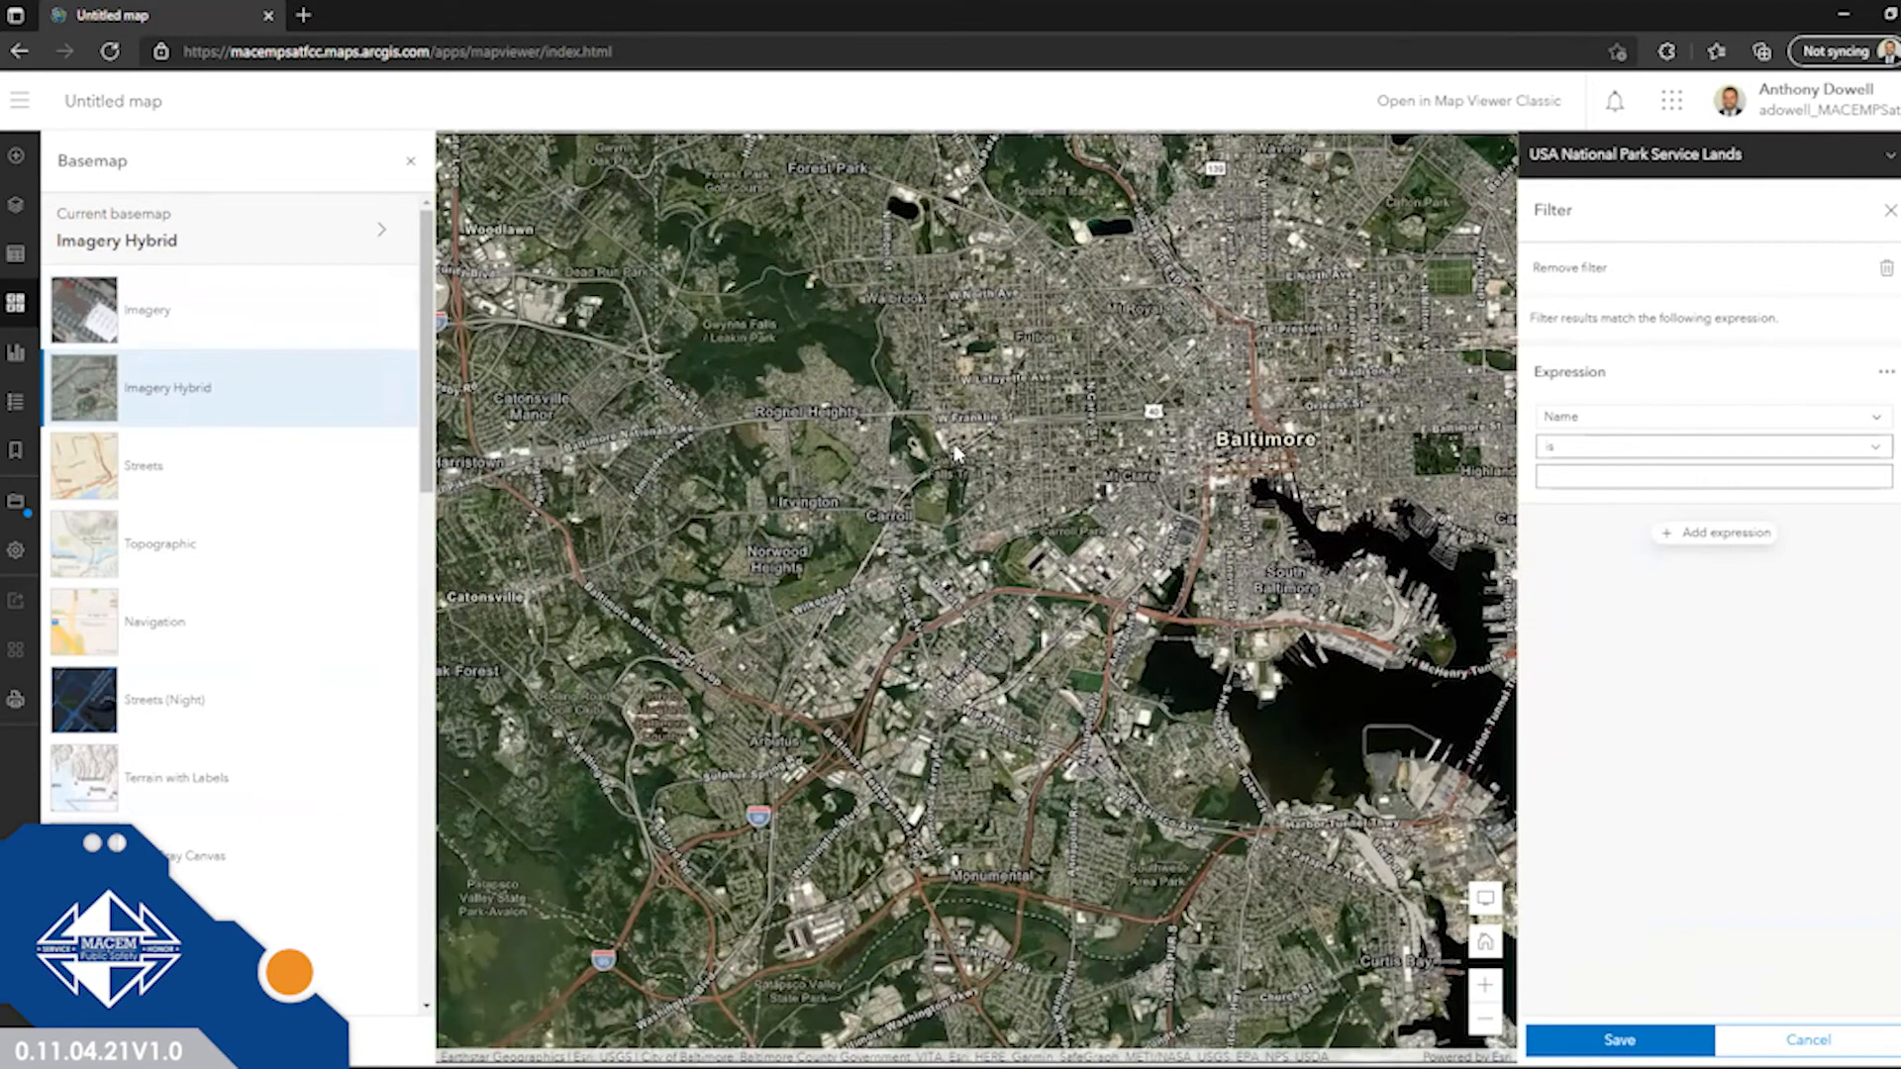
scroll(926, 475, up, 1)
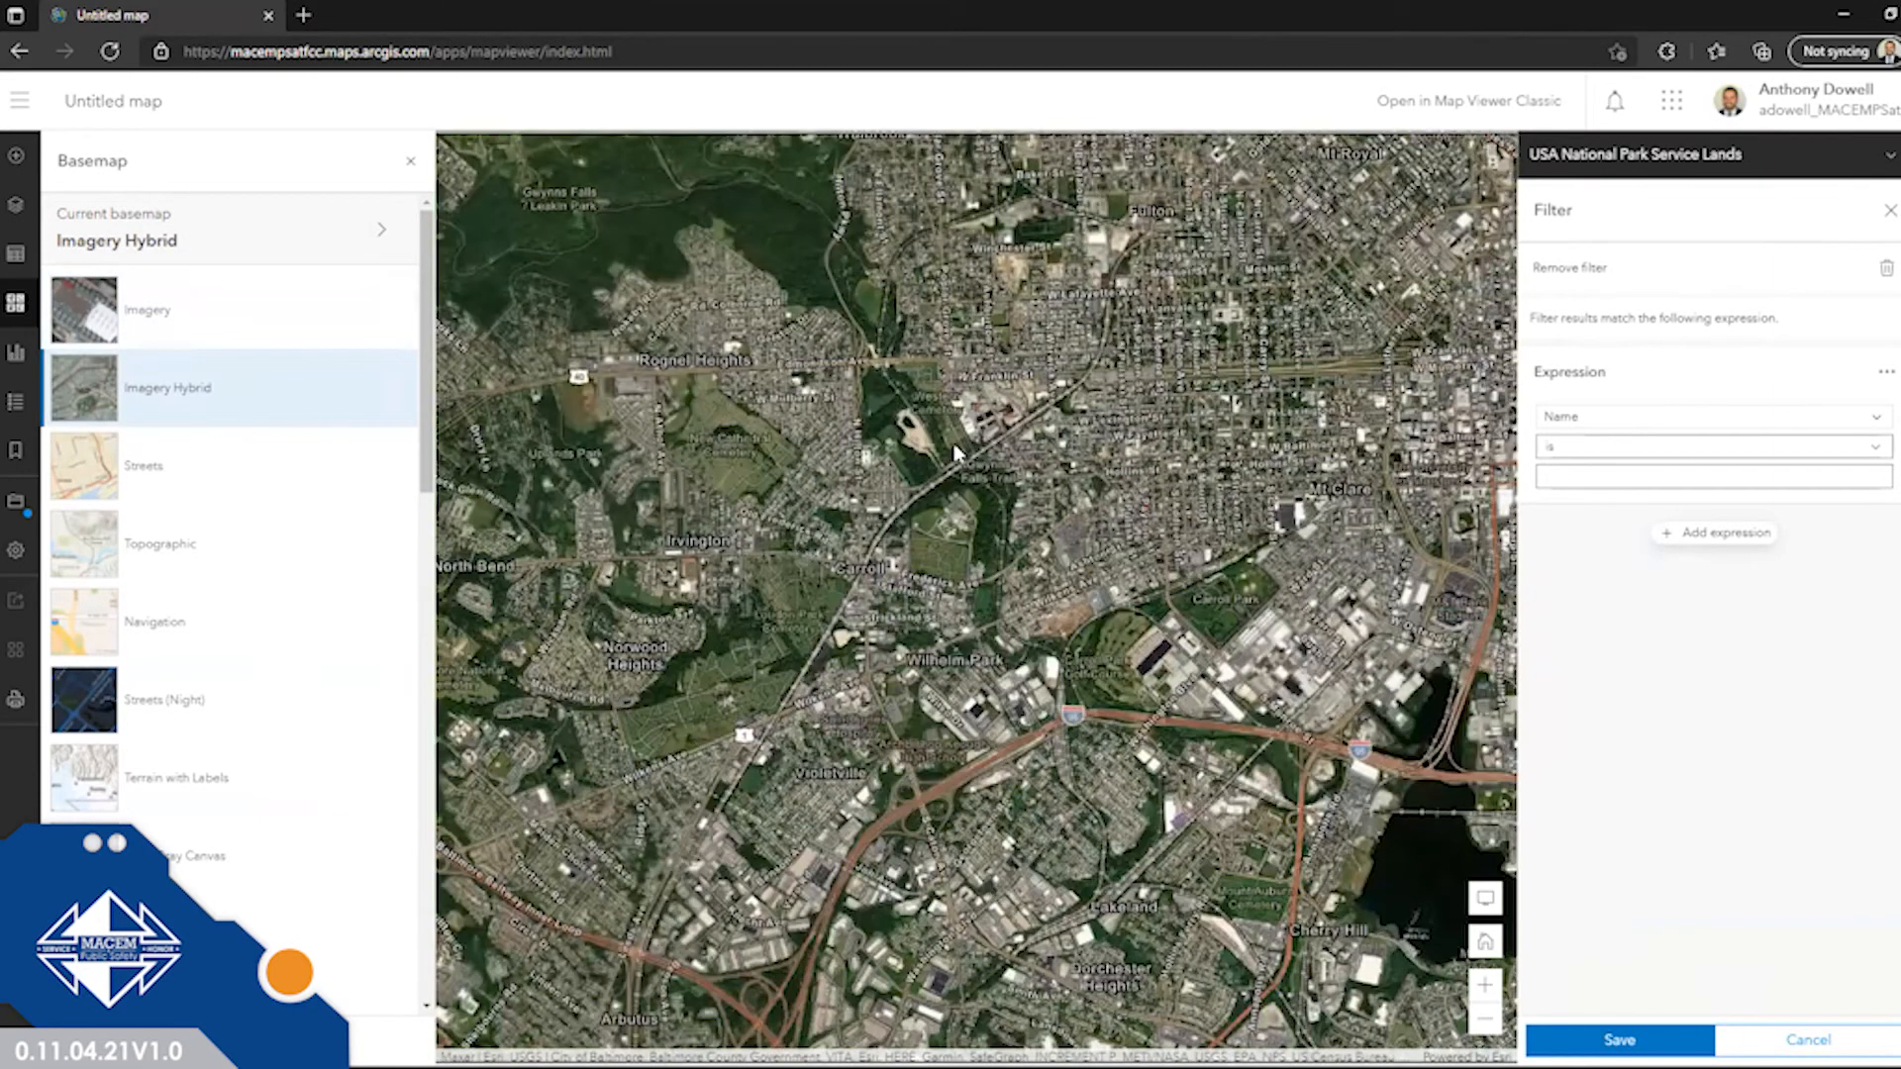
Switch the basemap to Streets and look through the rest of the basemap gallery.
click(262, 461)
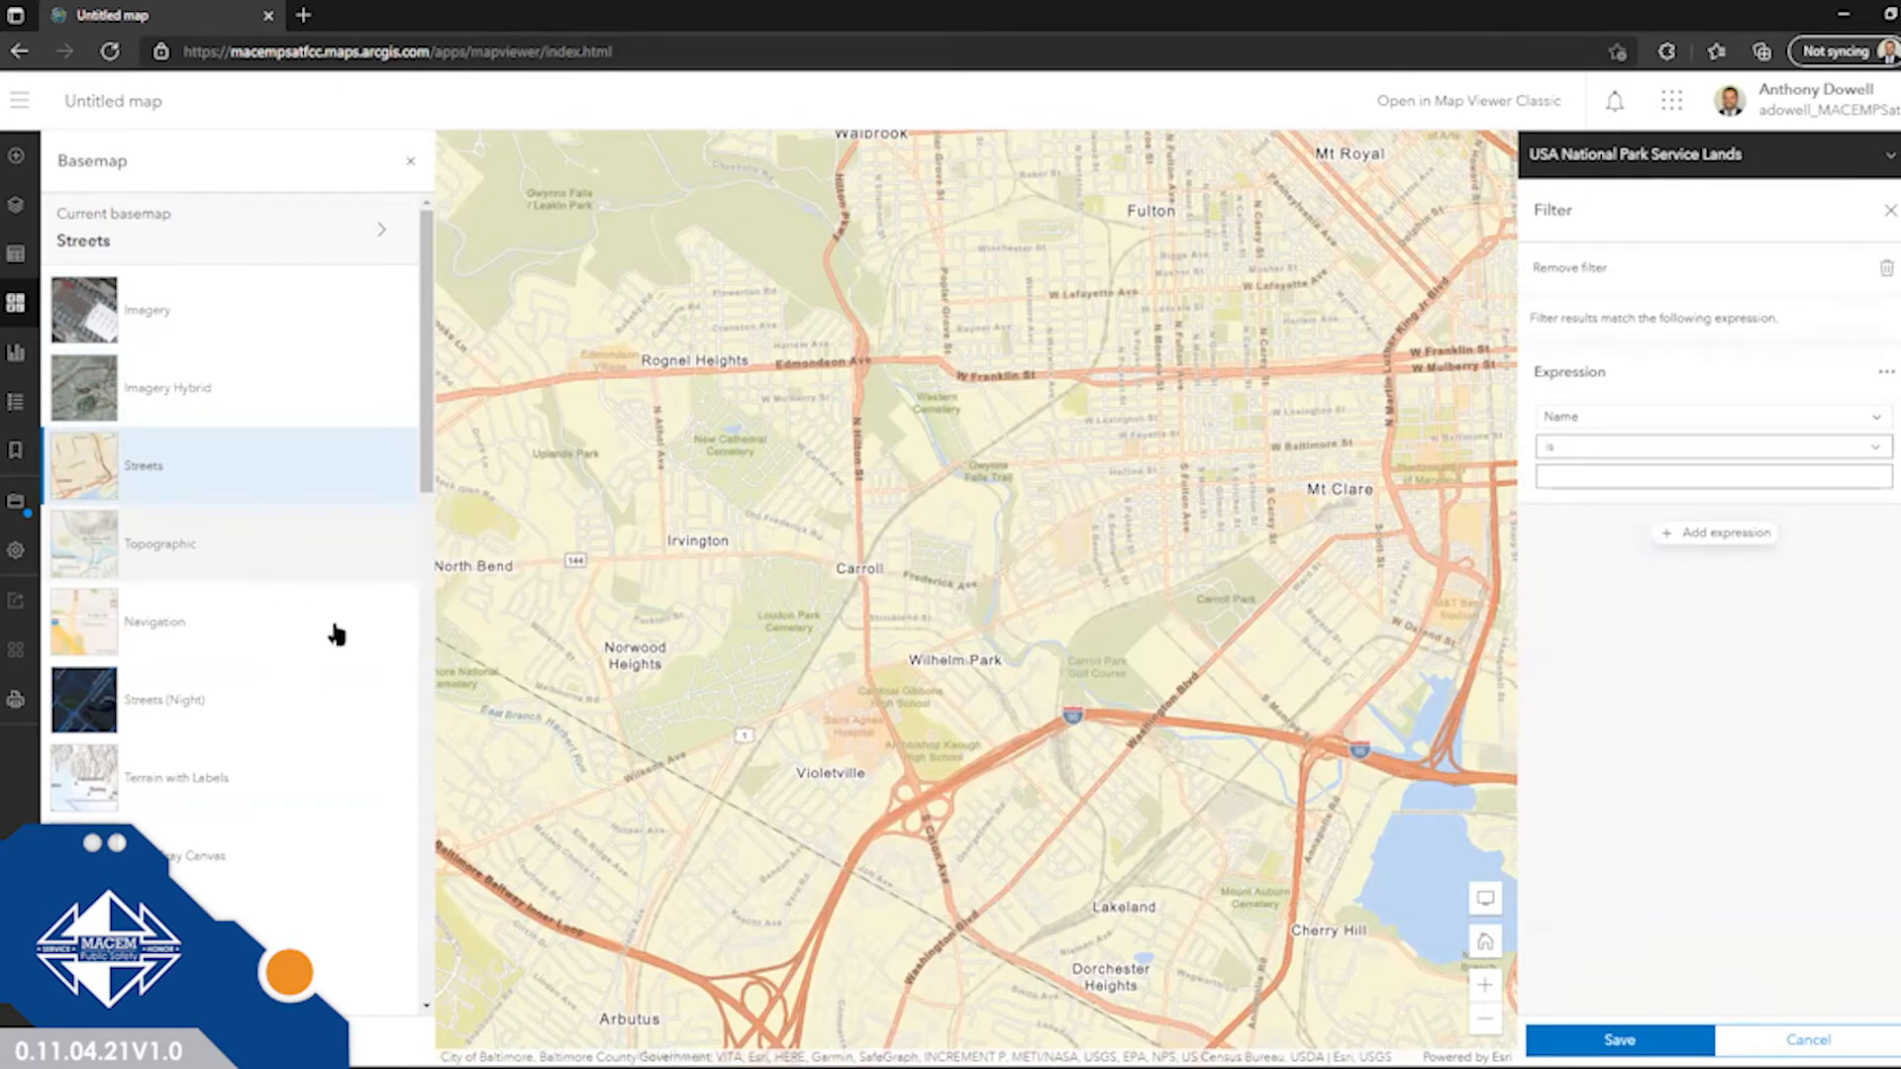
scroll(335, 634, down, 12)
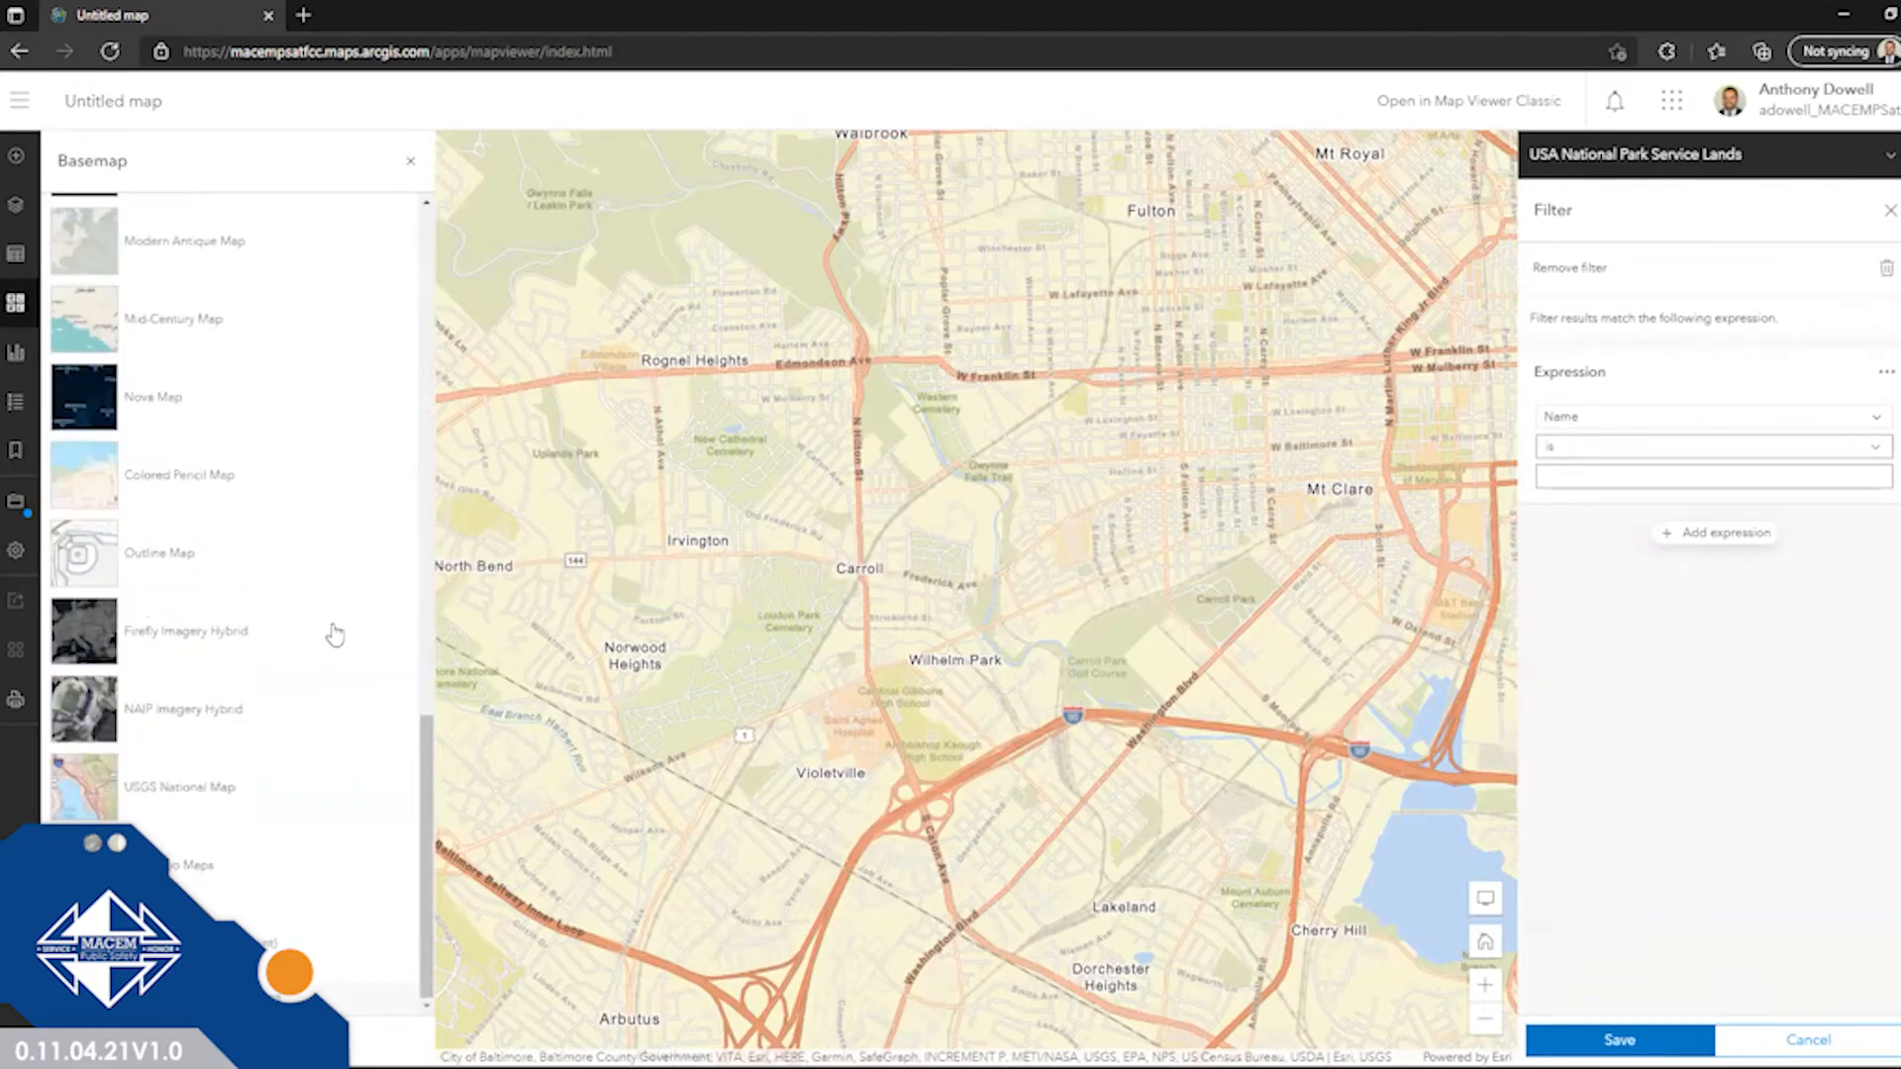
scroll(342, 671, up, 12)
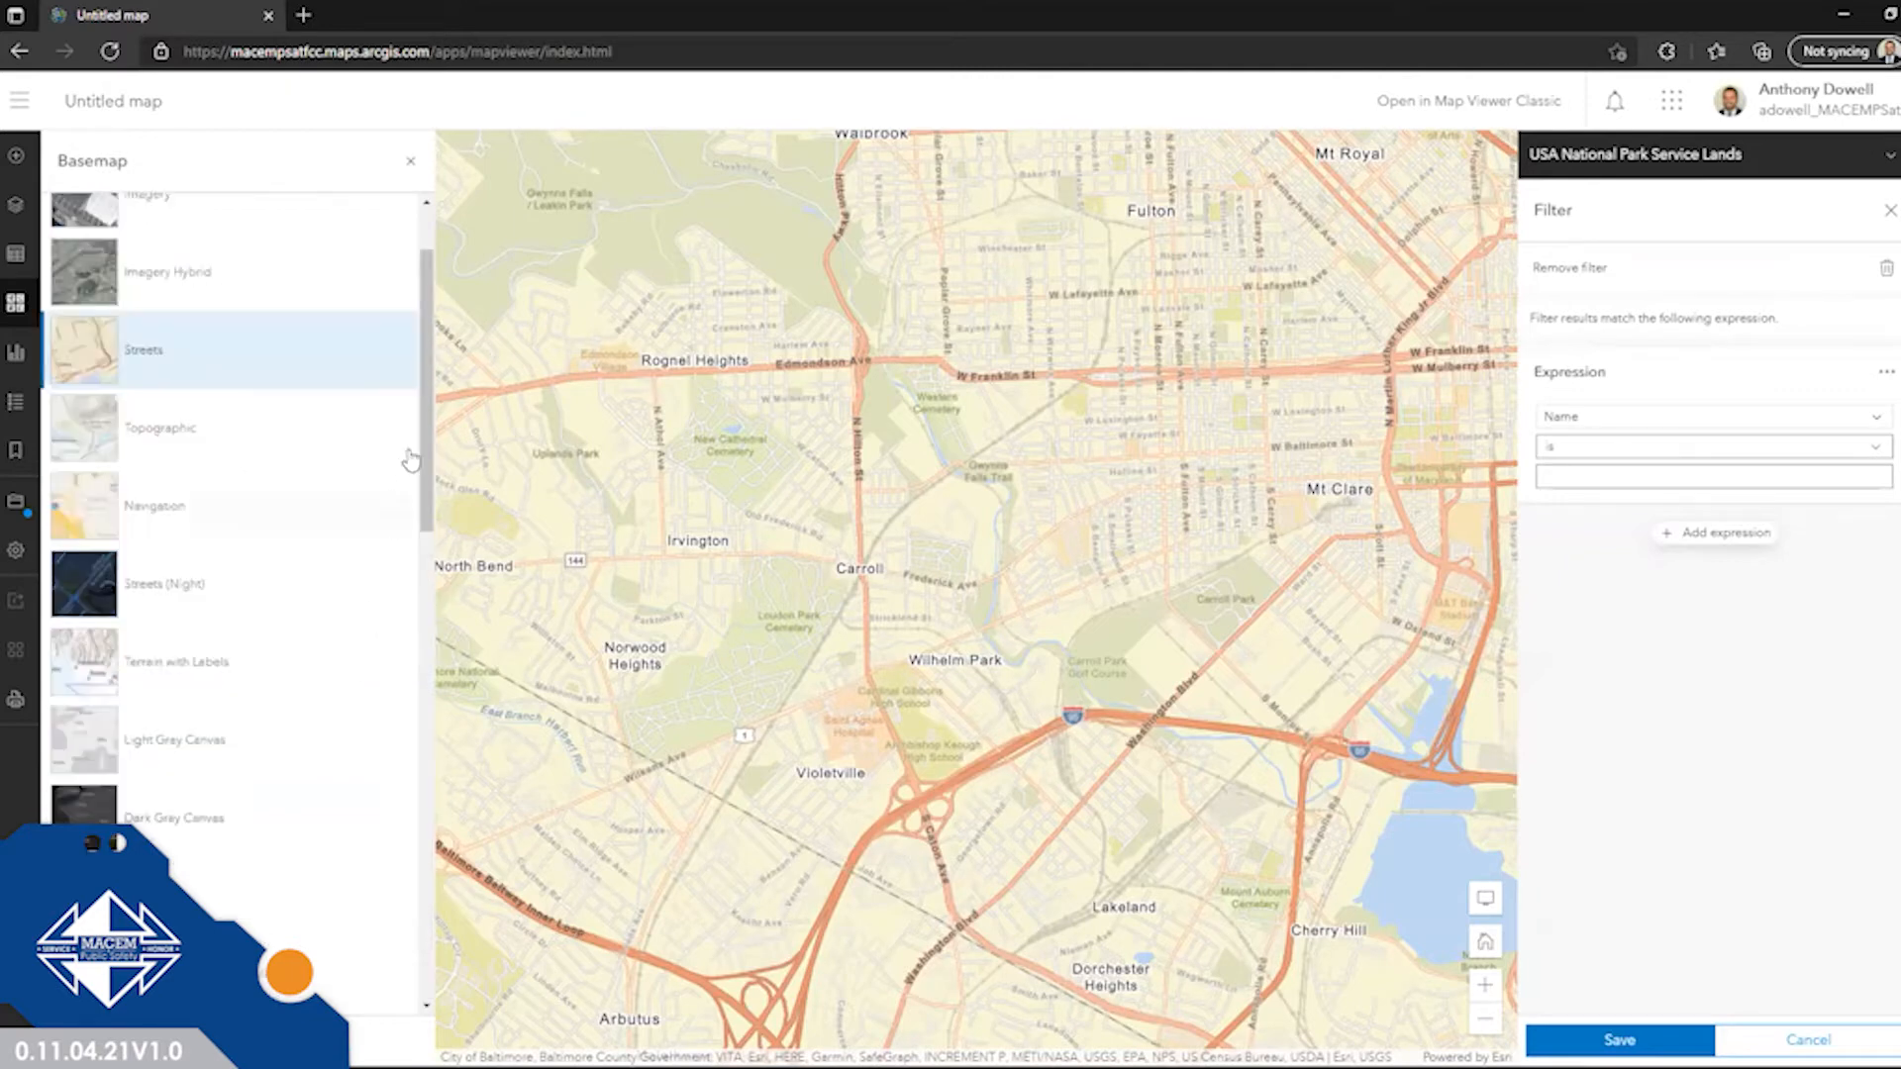
drag(431, 363, 438, 222)
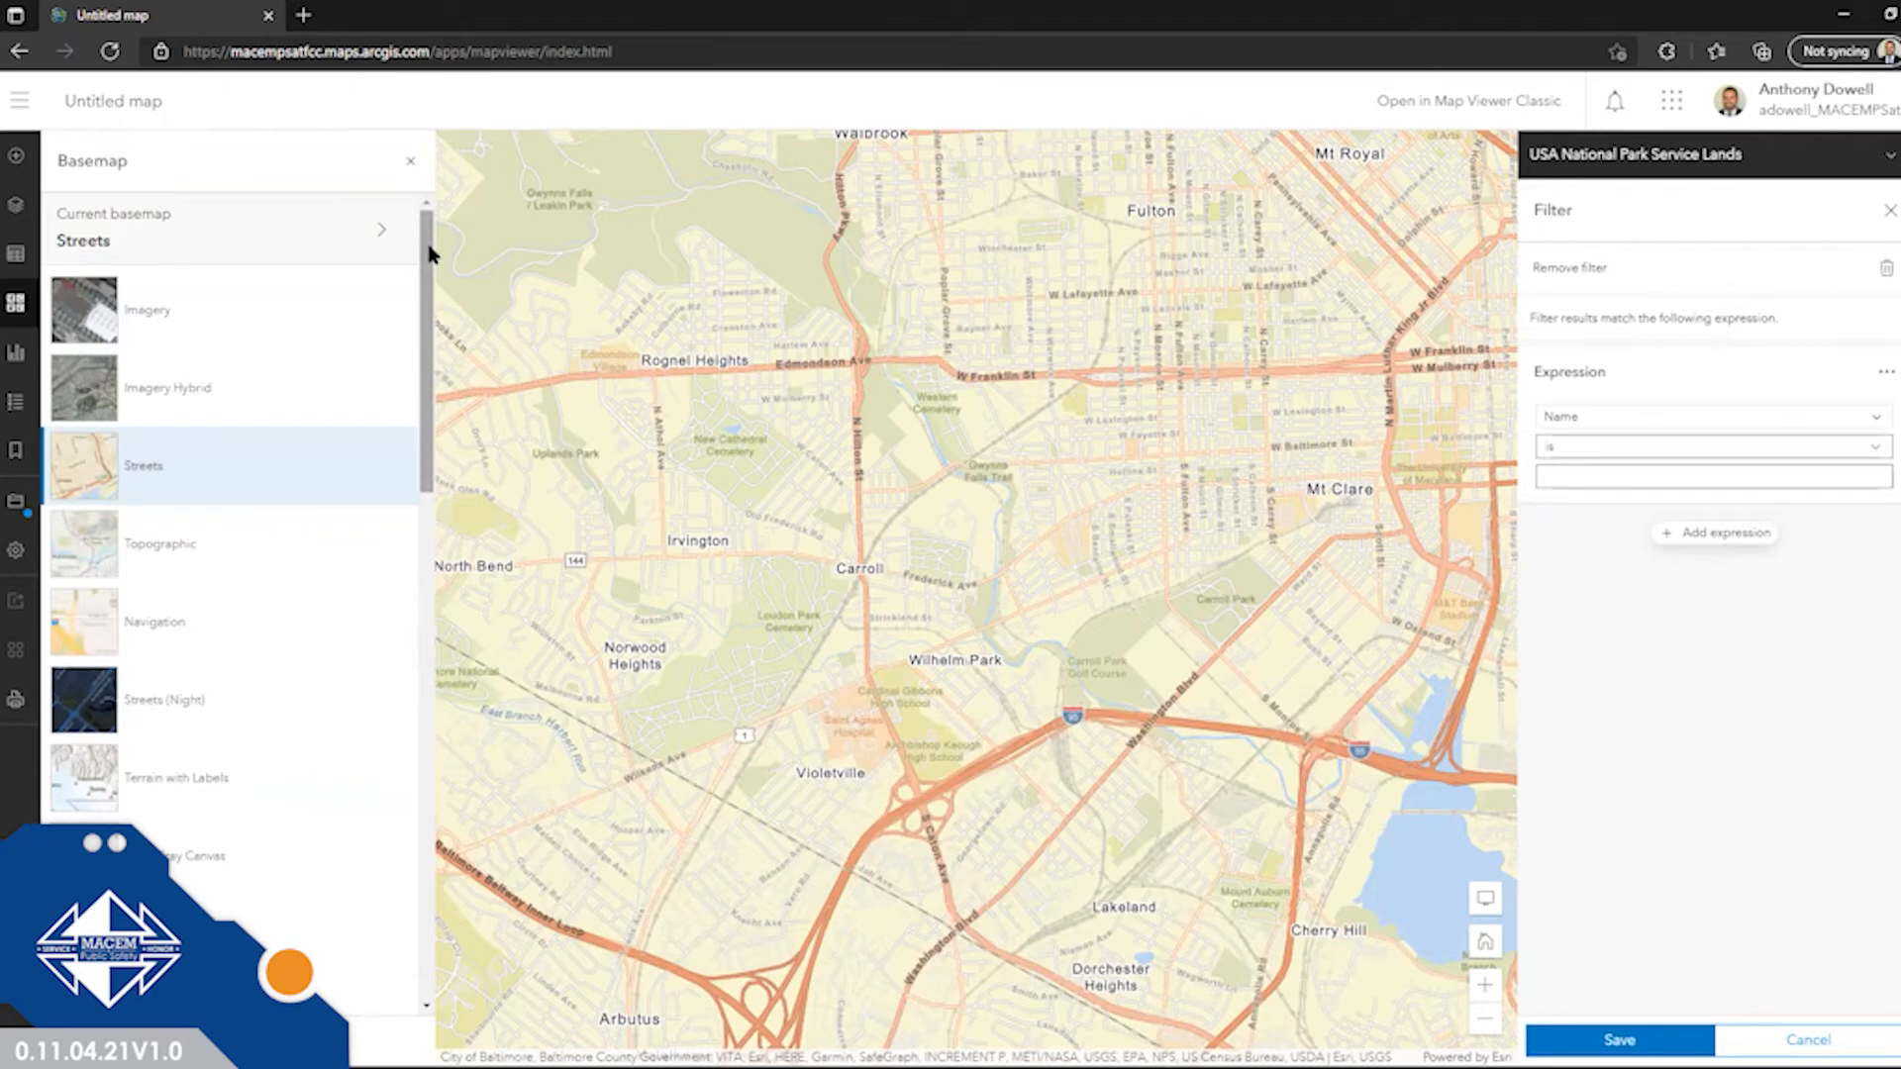
View the map's charts and legend, return to the layer list and deselect USA National Park Service Lands.
click(35, 366)
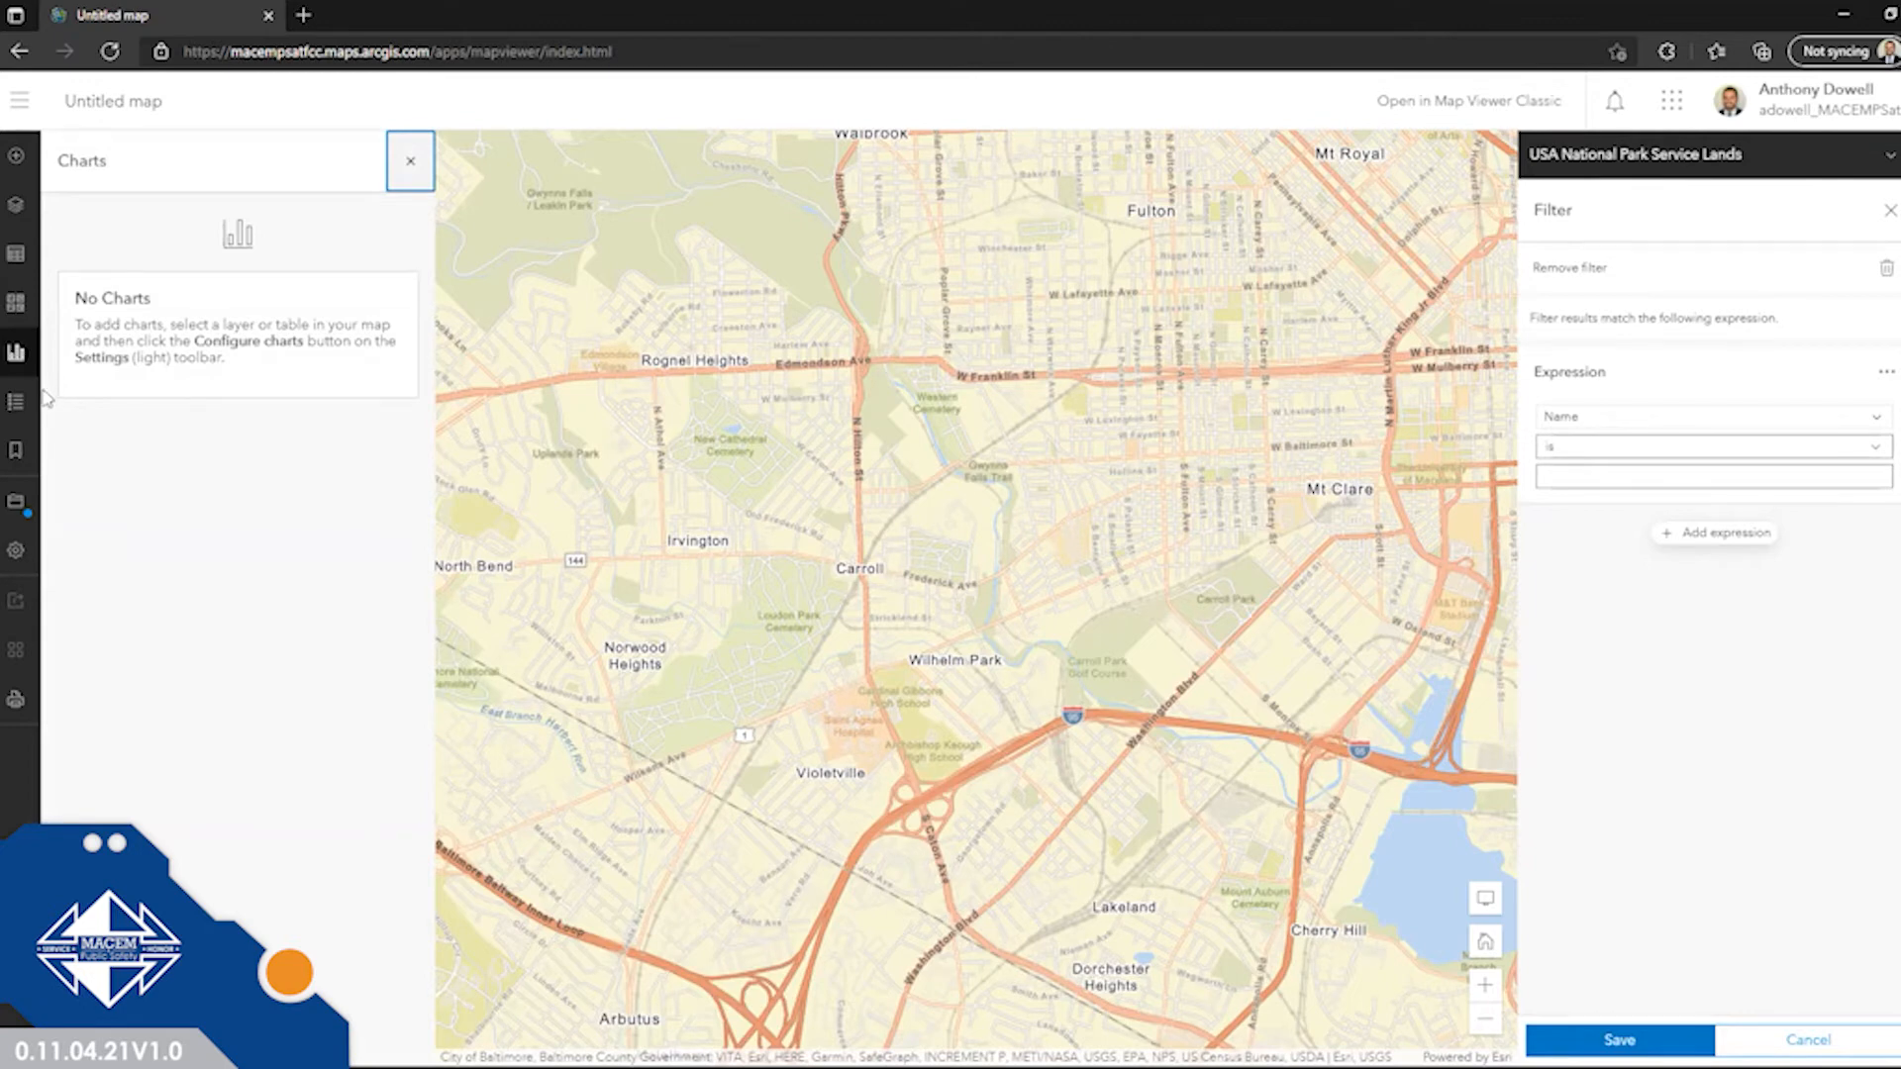
click(20, 402)
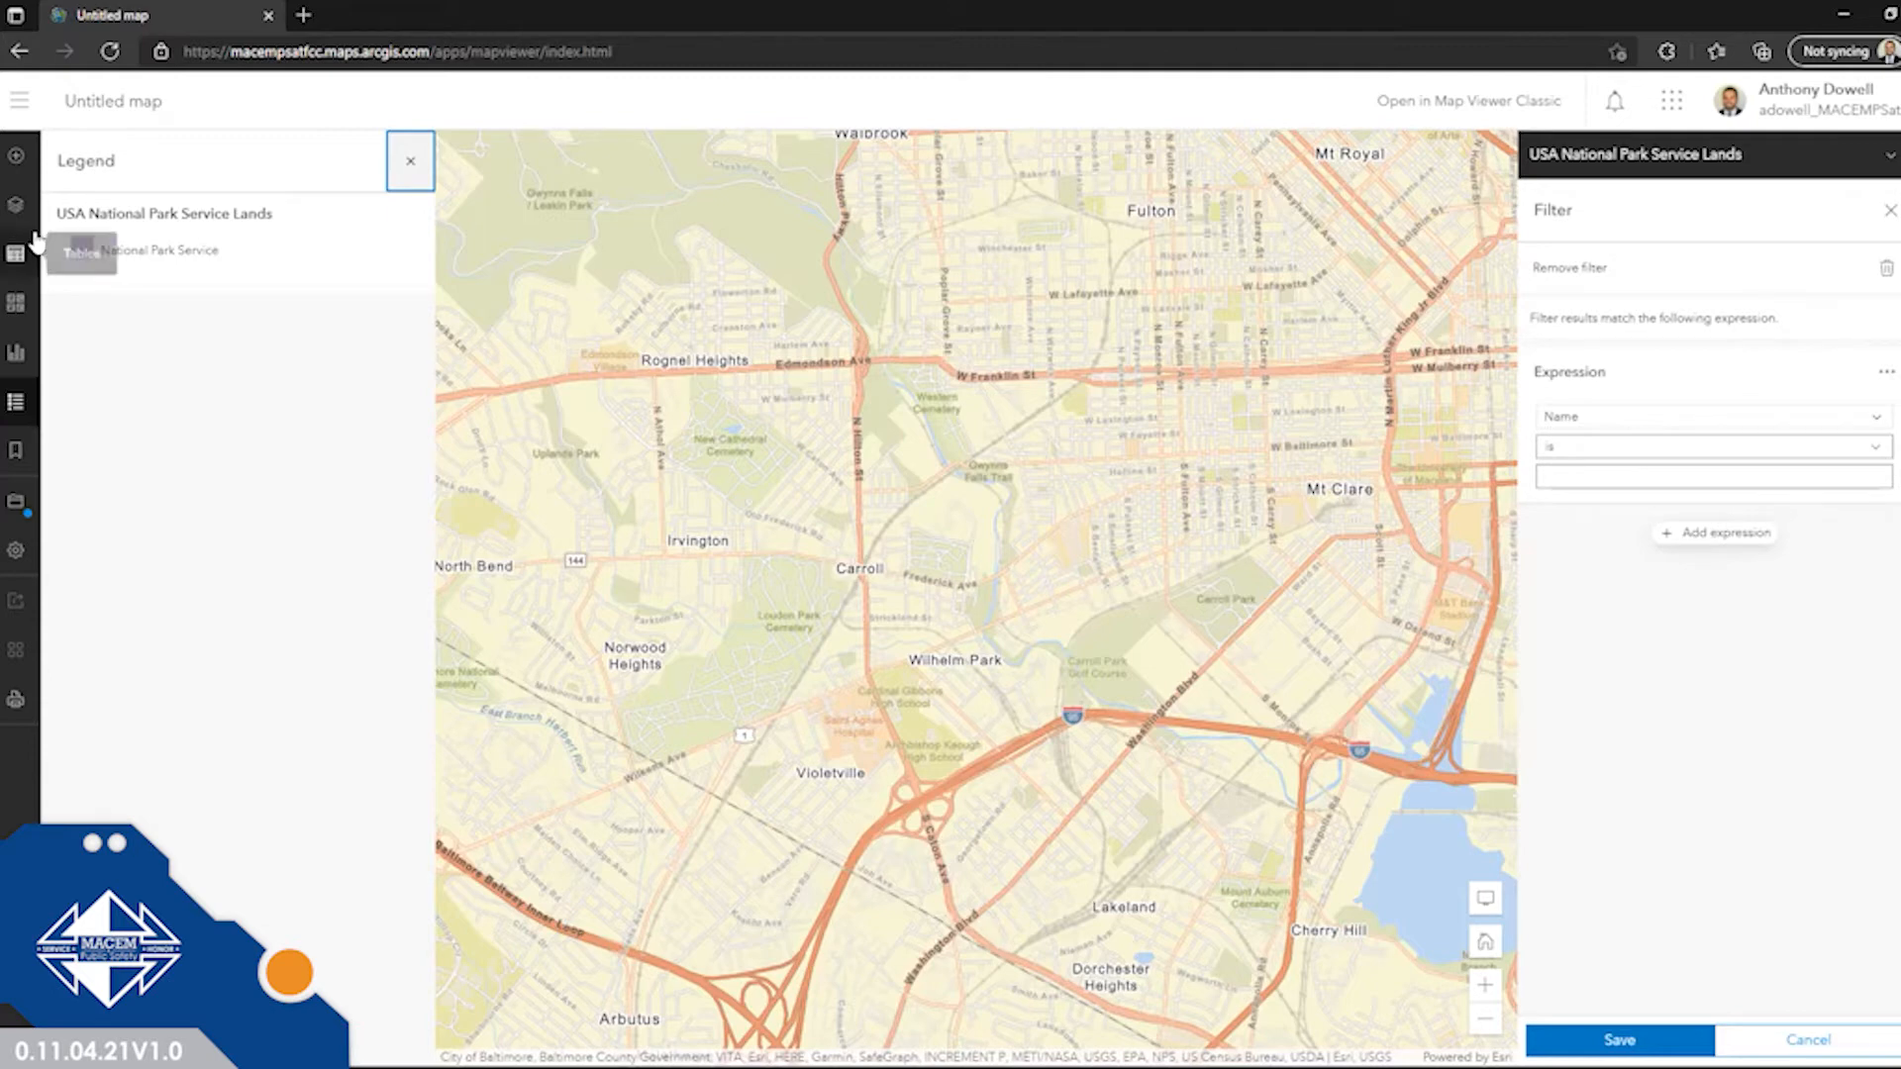
click(16, 205)
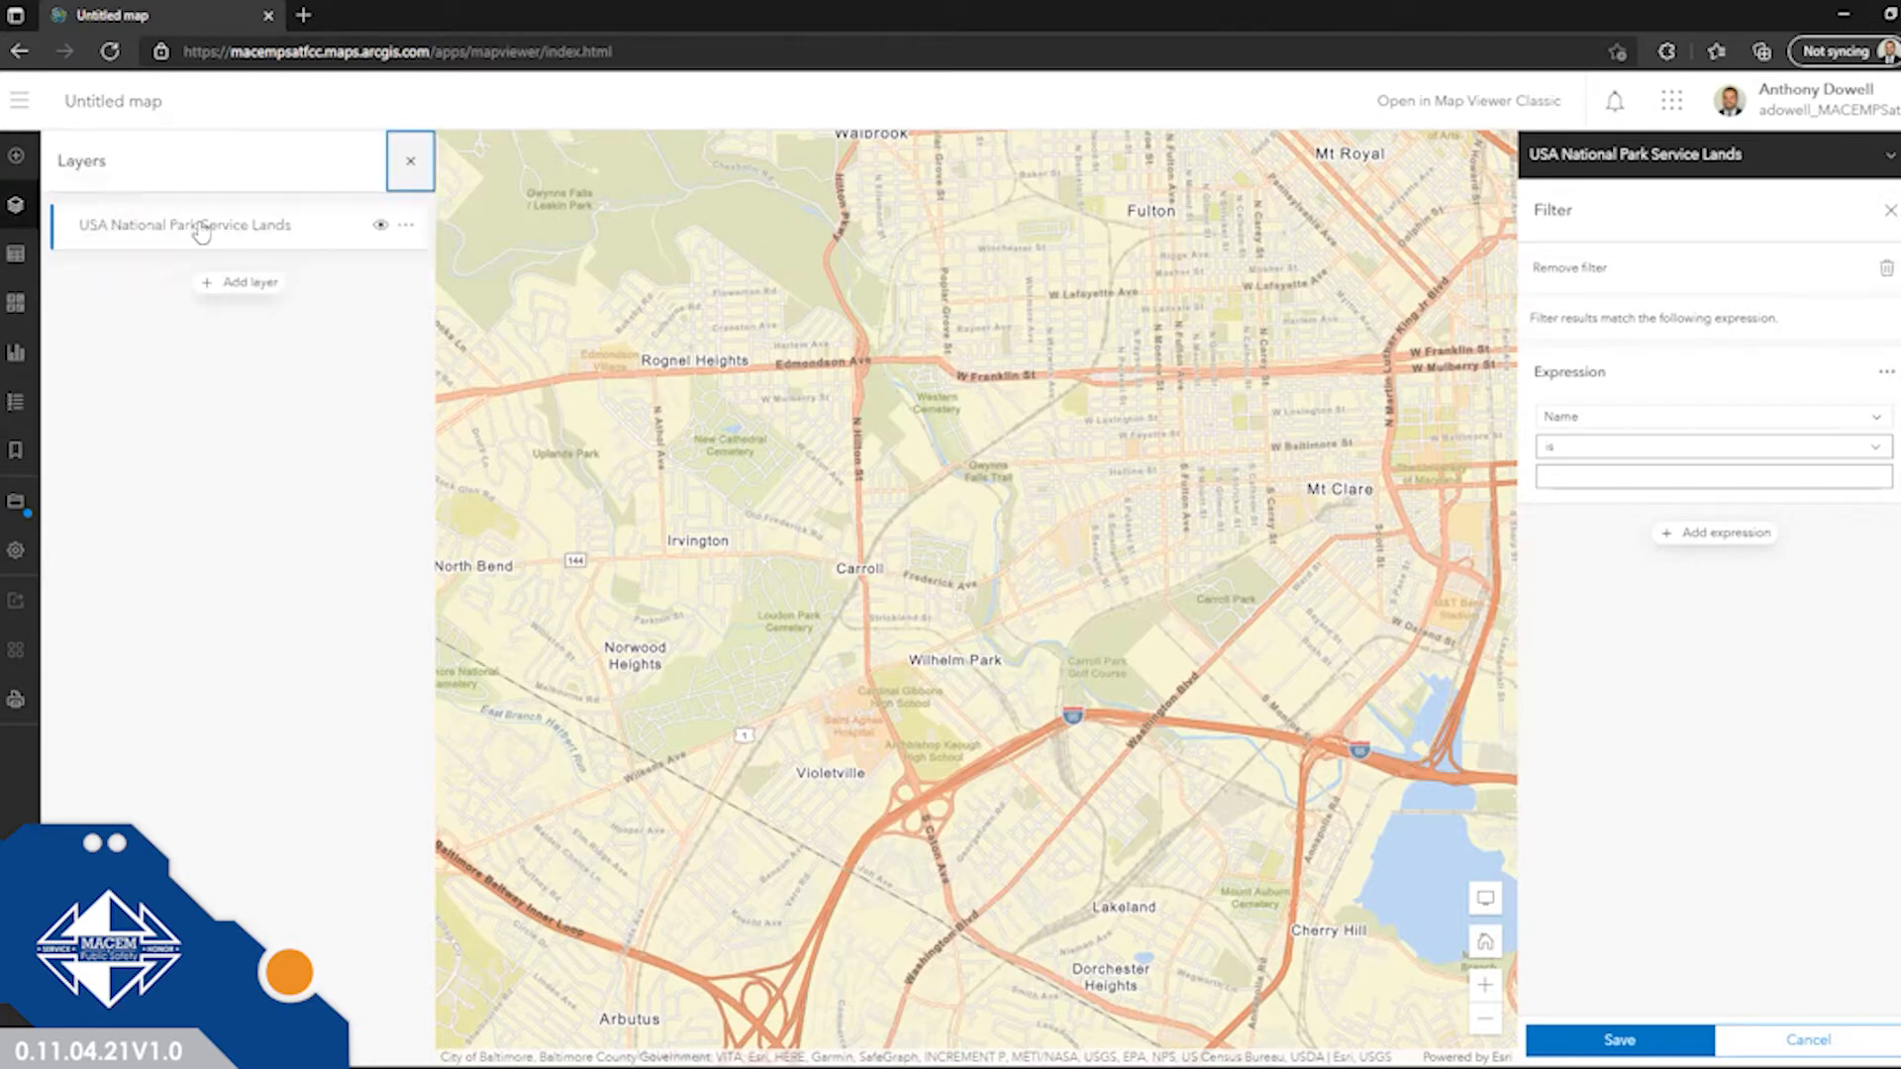
click(201, 229)
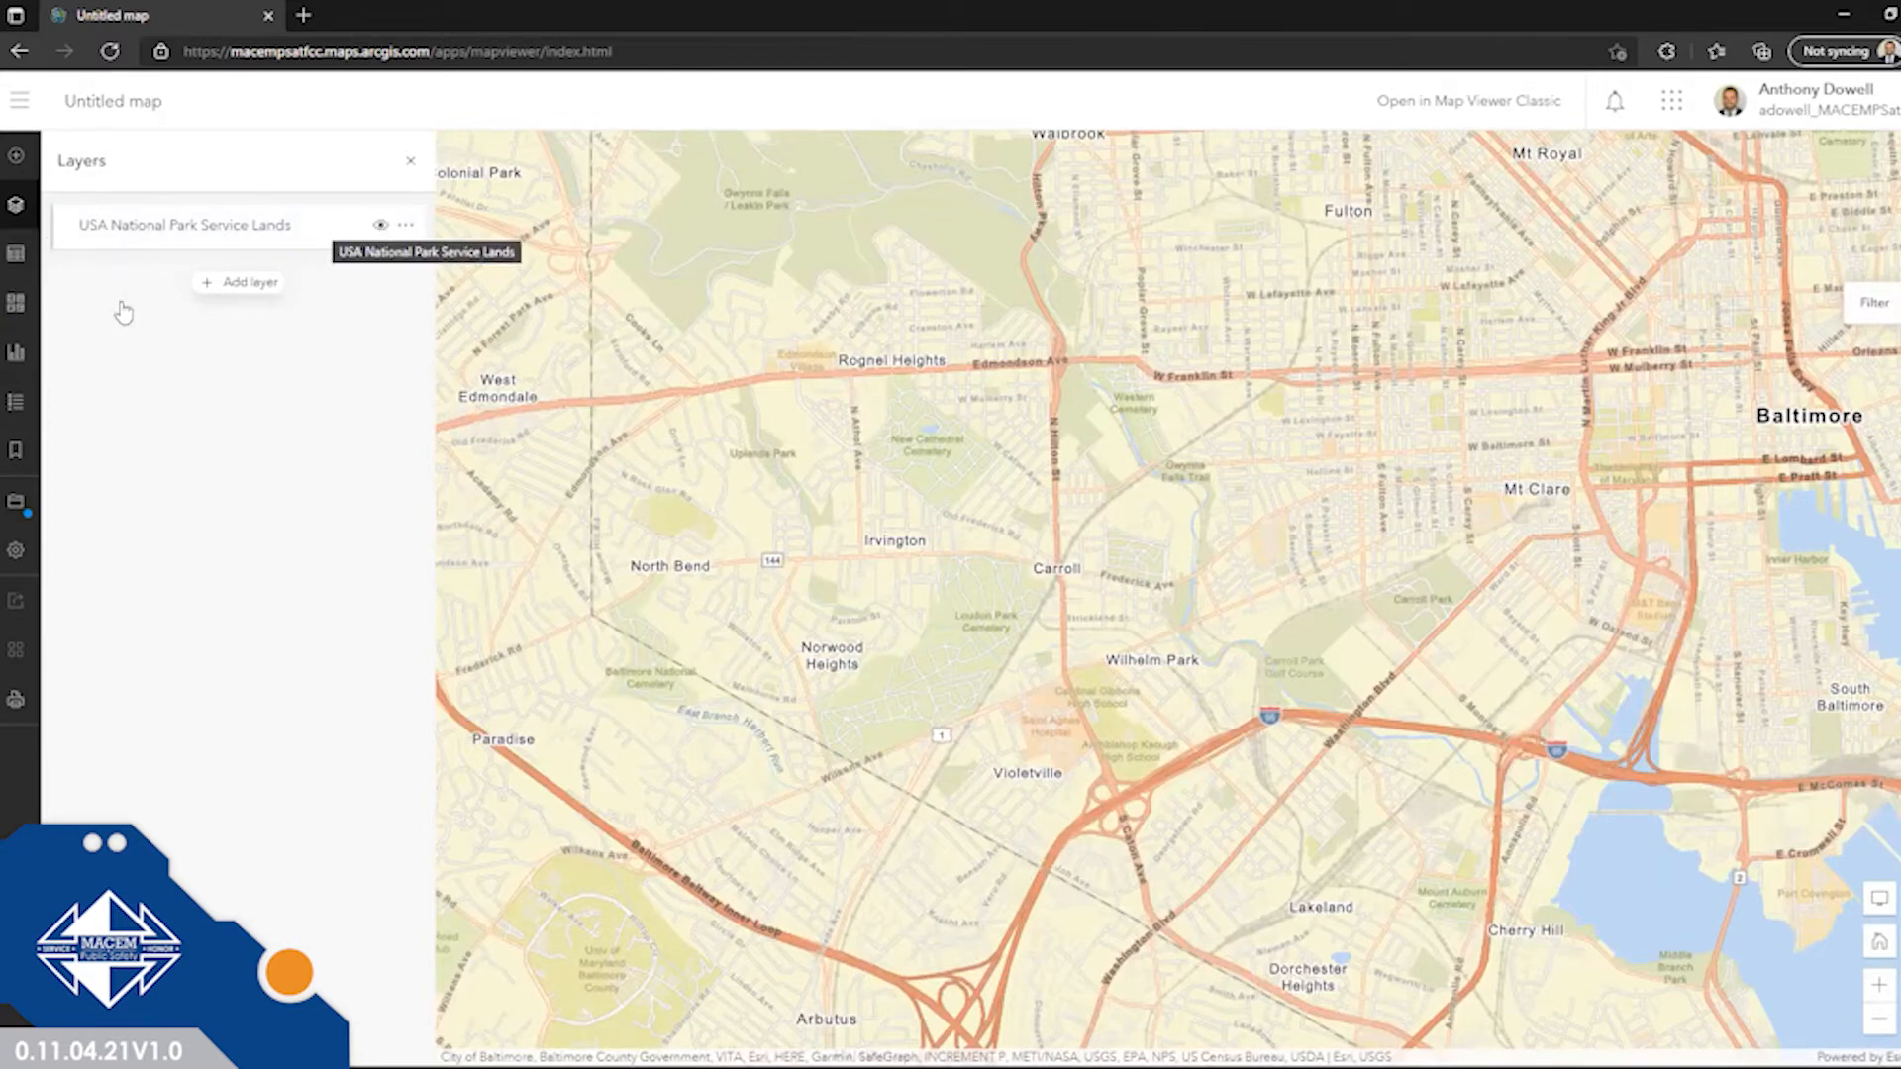
Bring the Chadwick Manor neighbourhood into view and bookmark it with the title Chadwick.
click(16, 453)
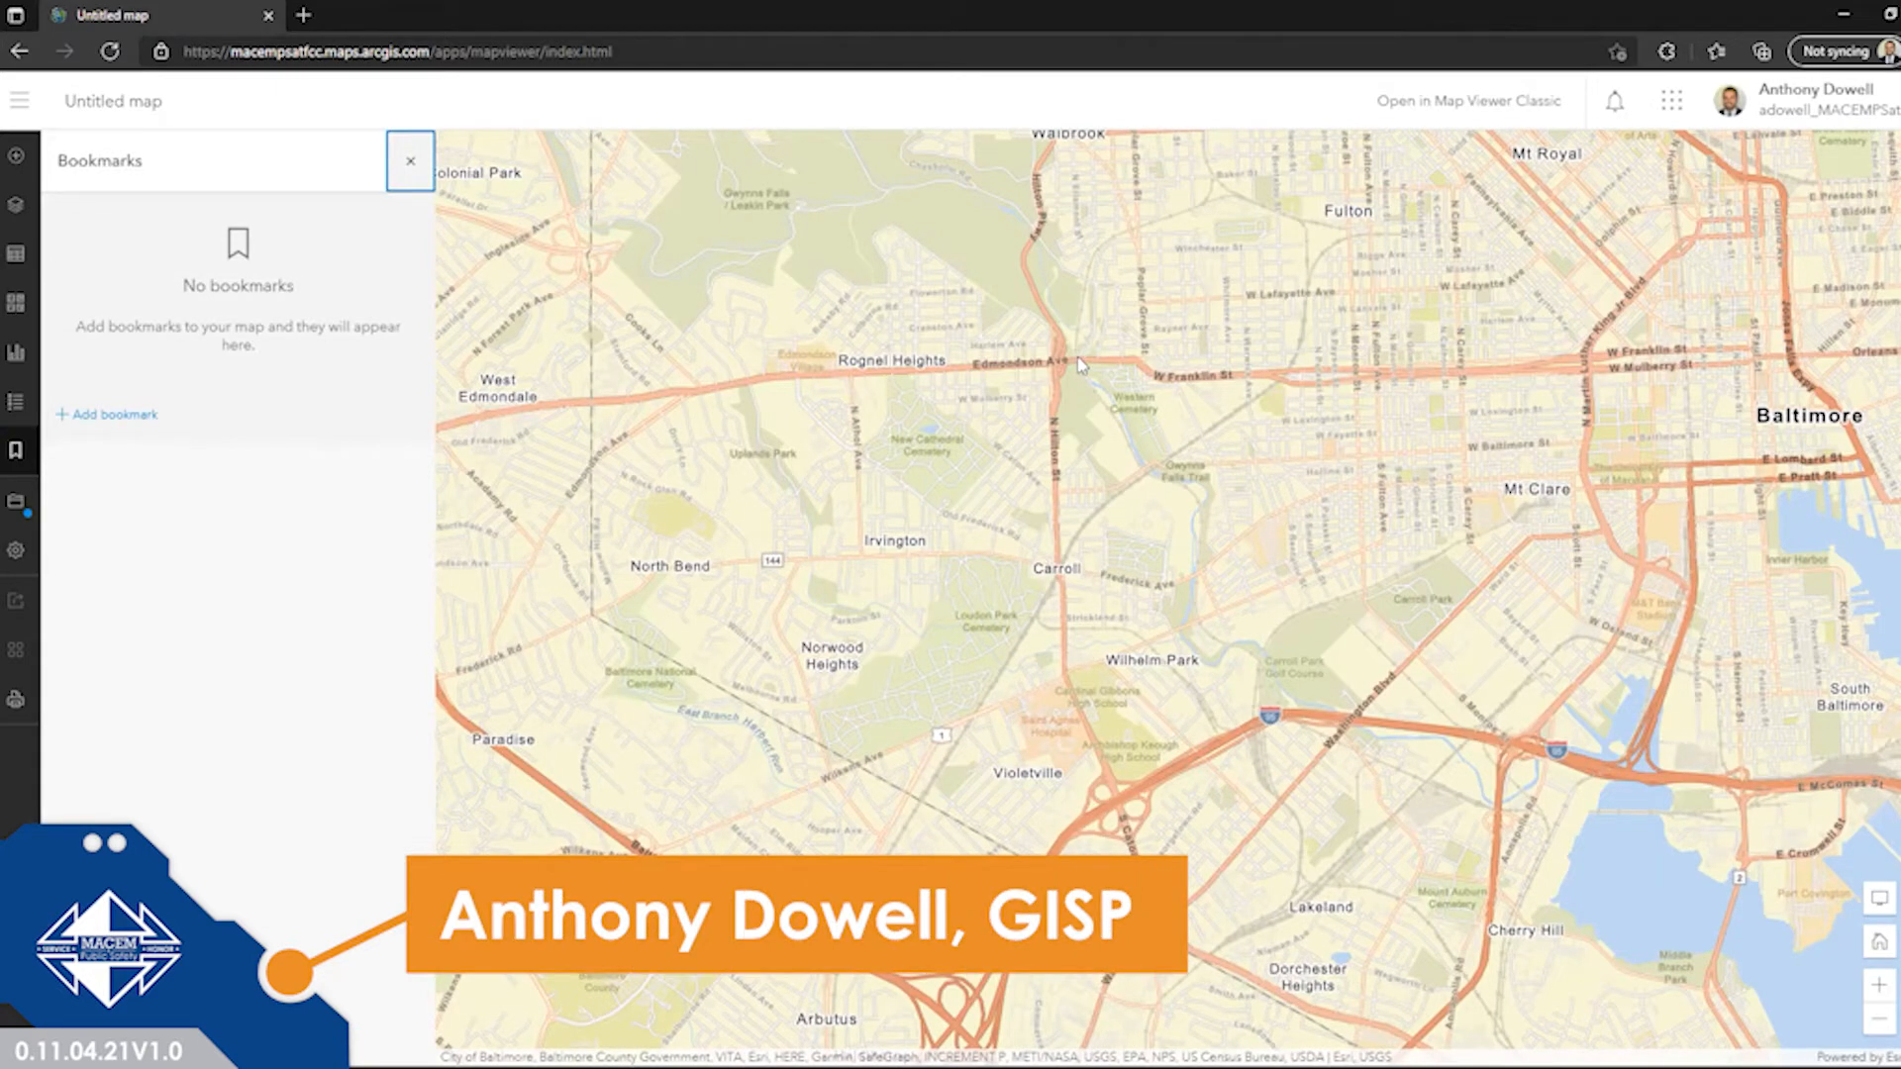
drag(745, 383, 1146, 796)
drag(1384, 699, 1417, 743)
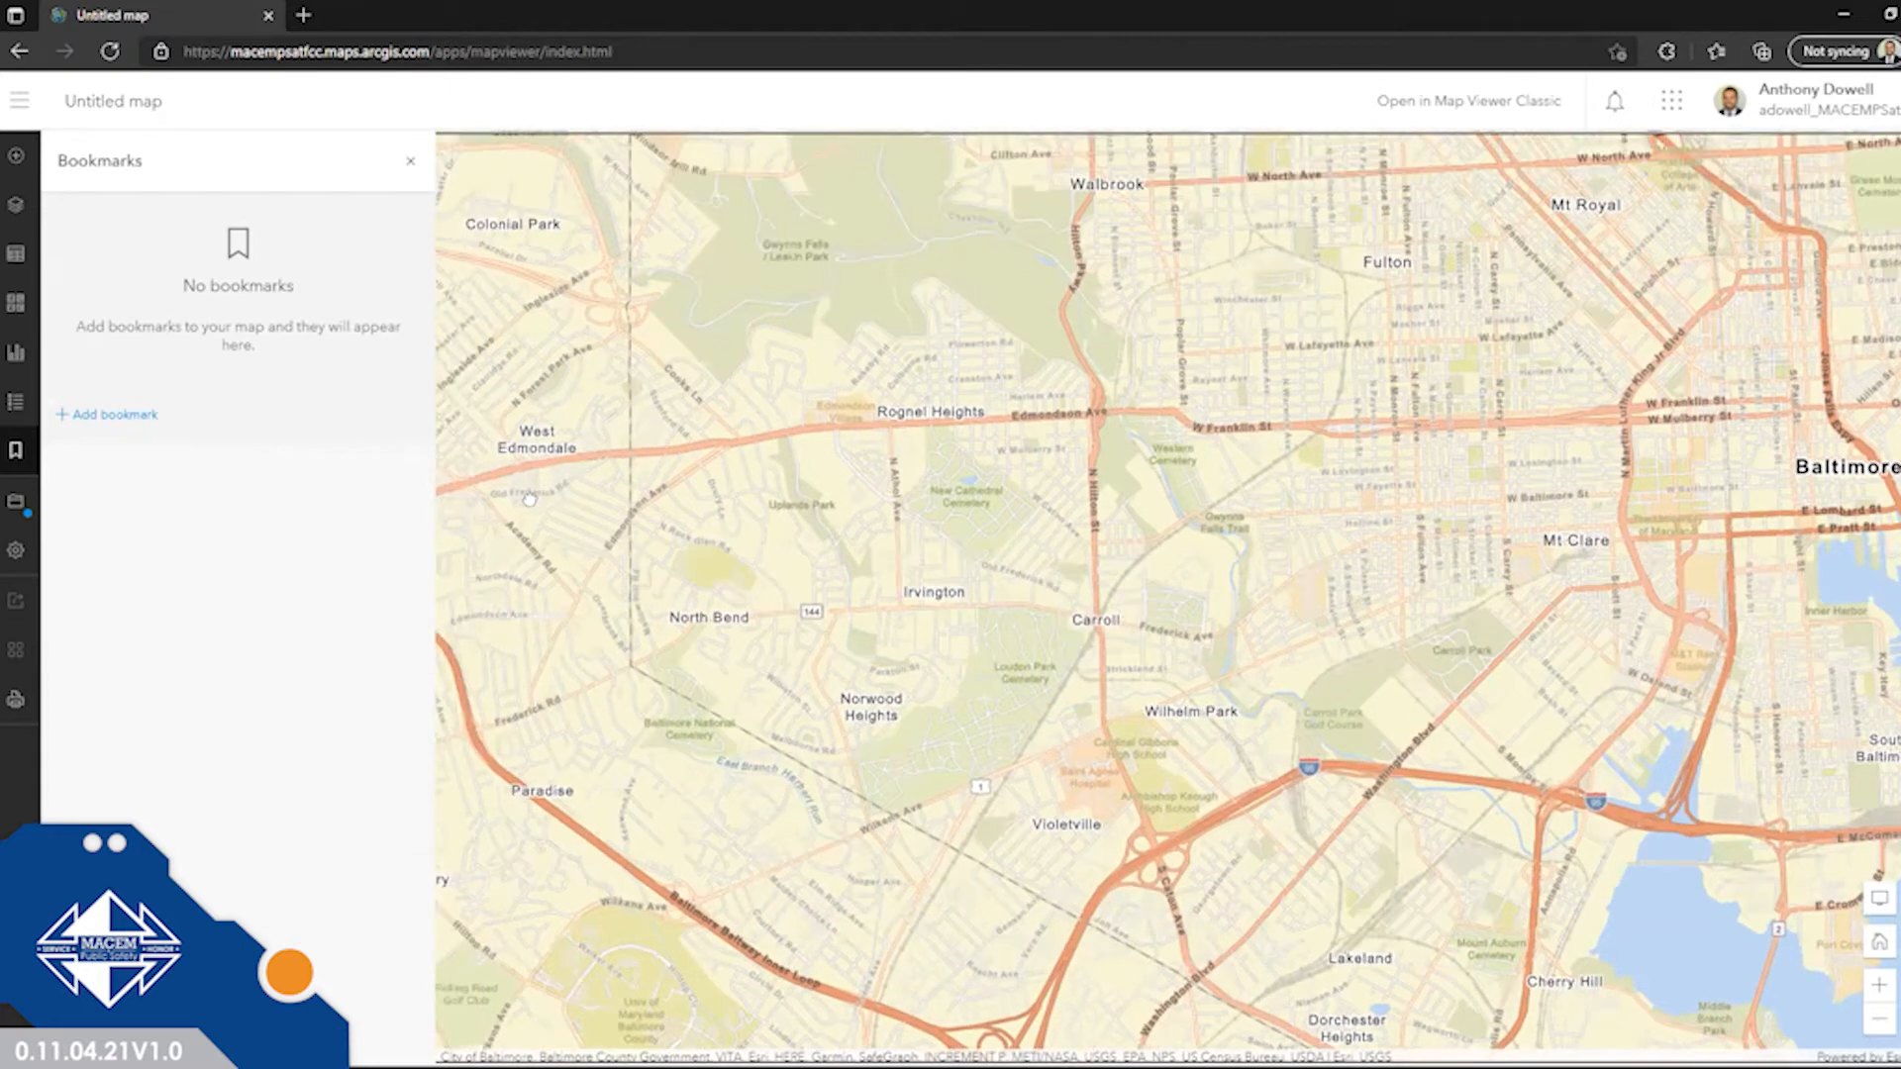
drag(863, 650, 896, 689)
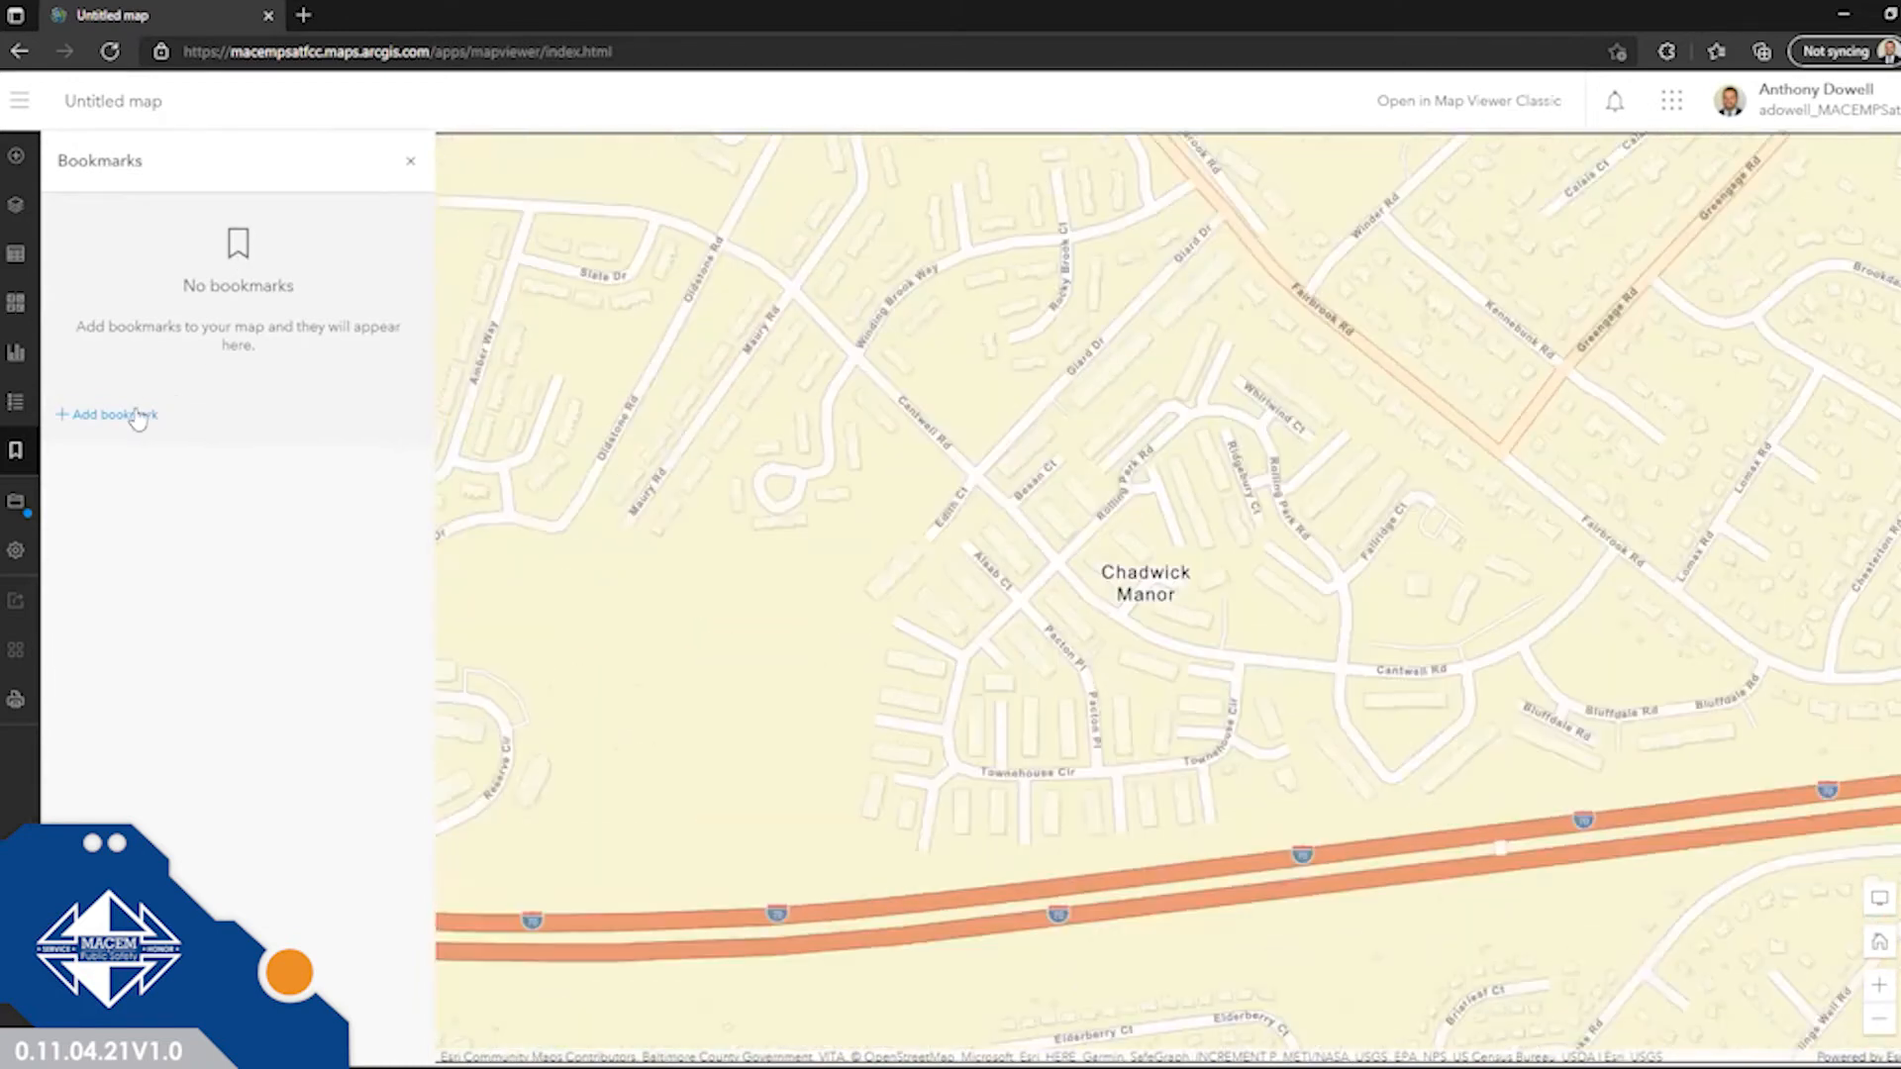
click(135, 414)
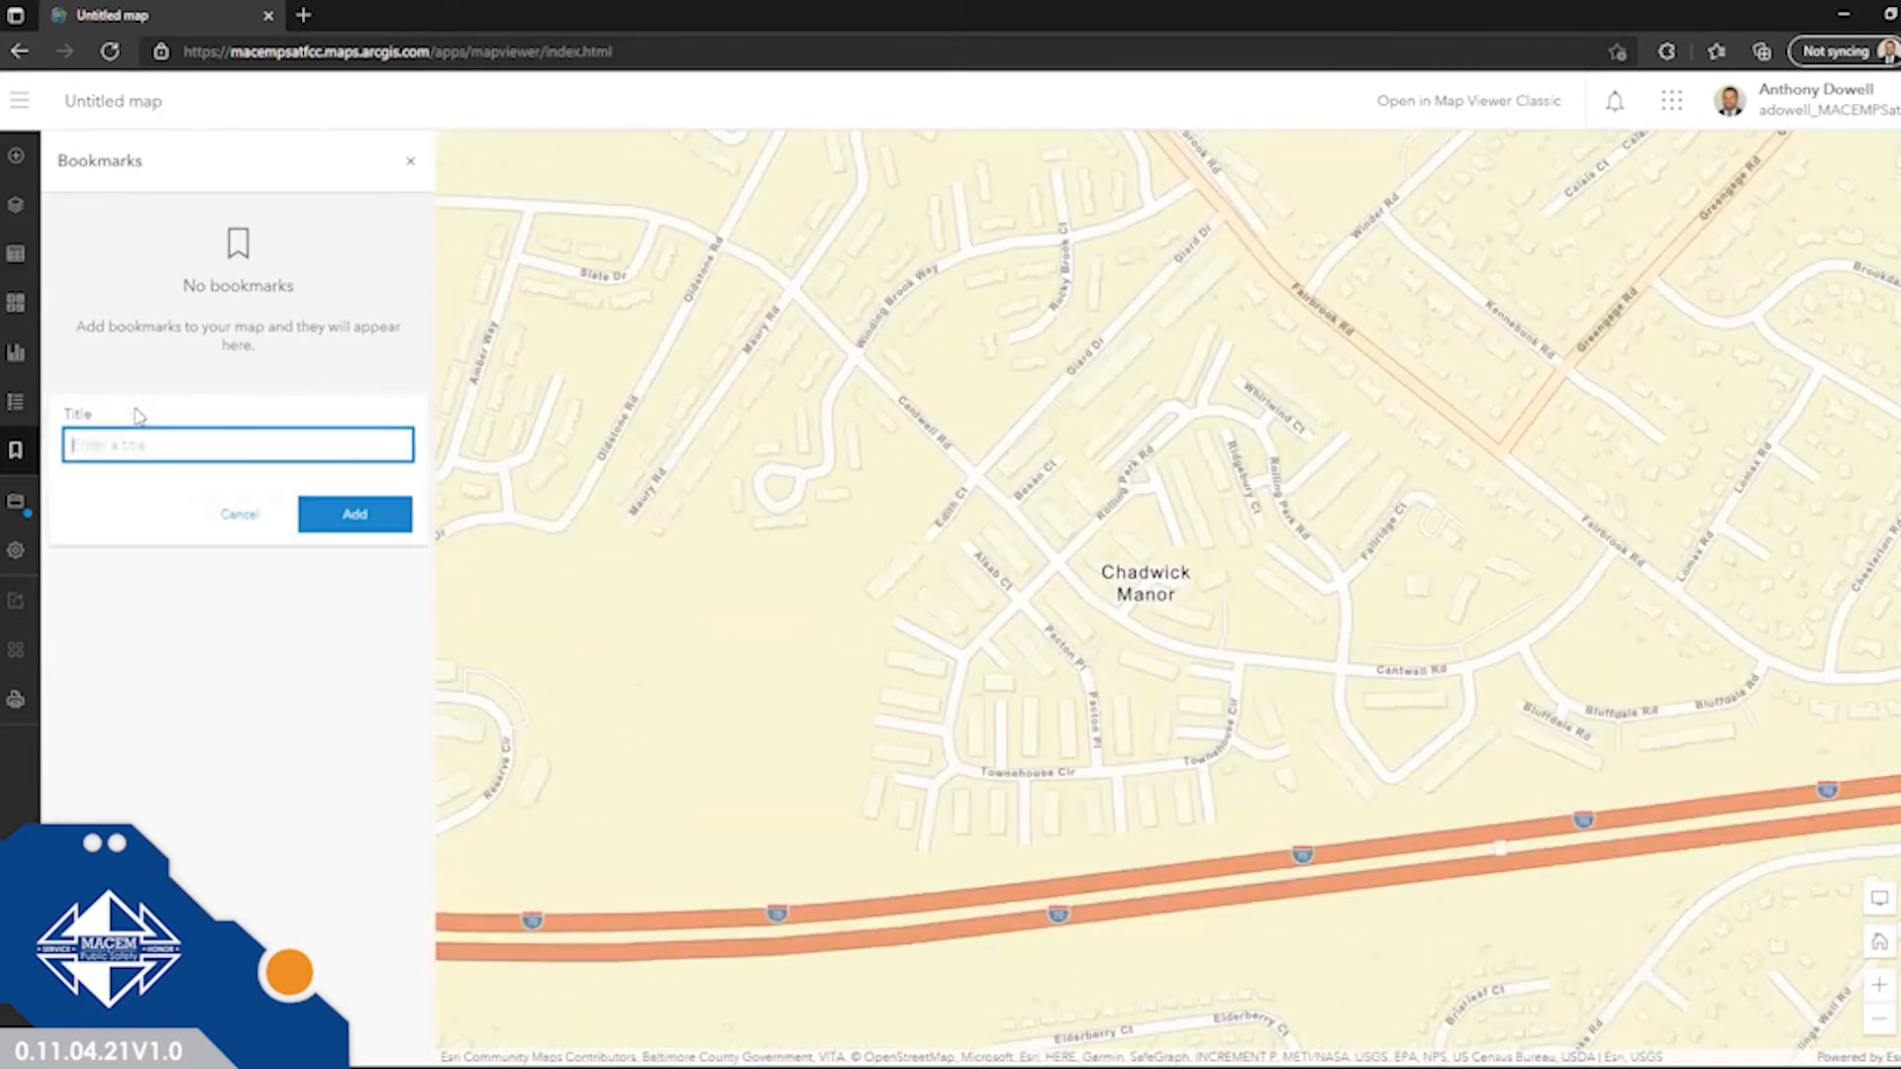
text(Chadwick)
click(382, 518)
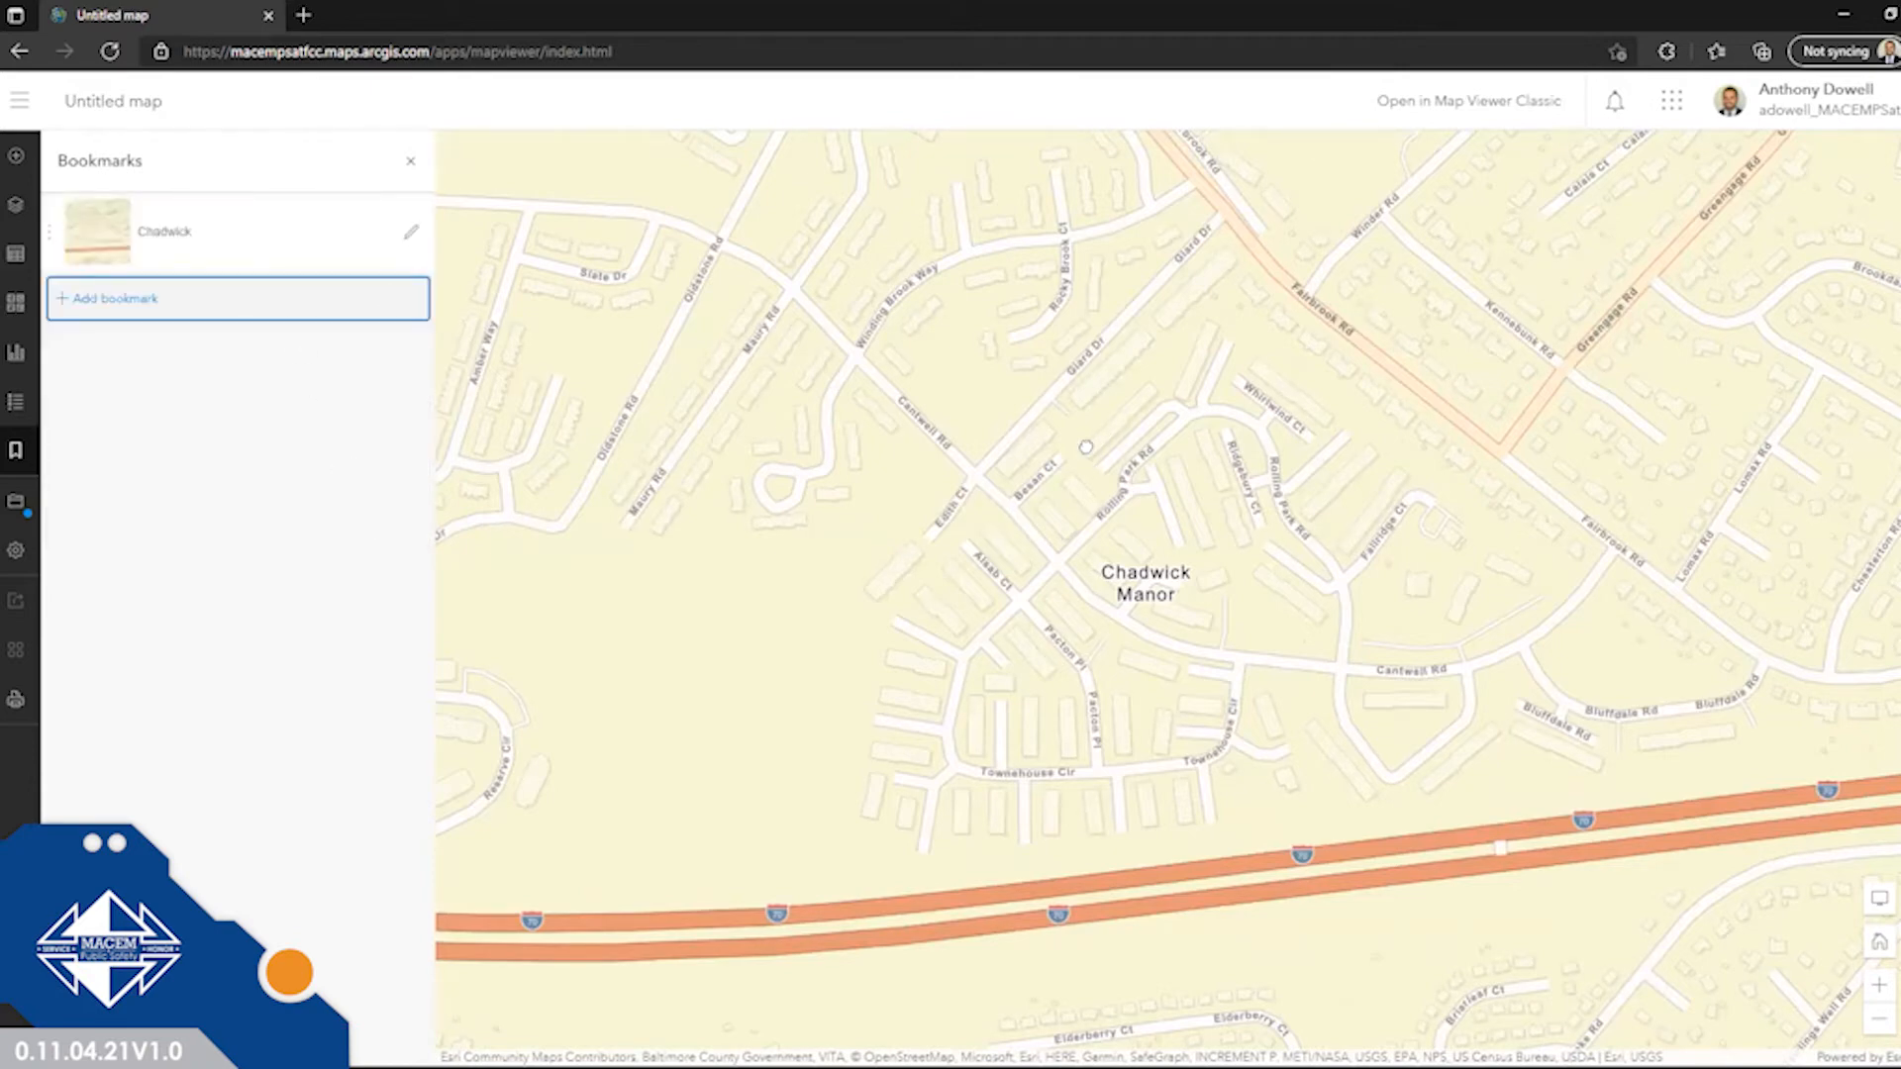
Move the map away from Chadwick Manor, and use the Chadwick bookmark to return to it.
scroll(1086, 448, down, 1)
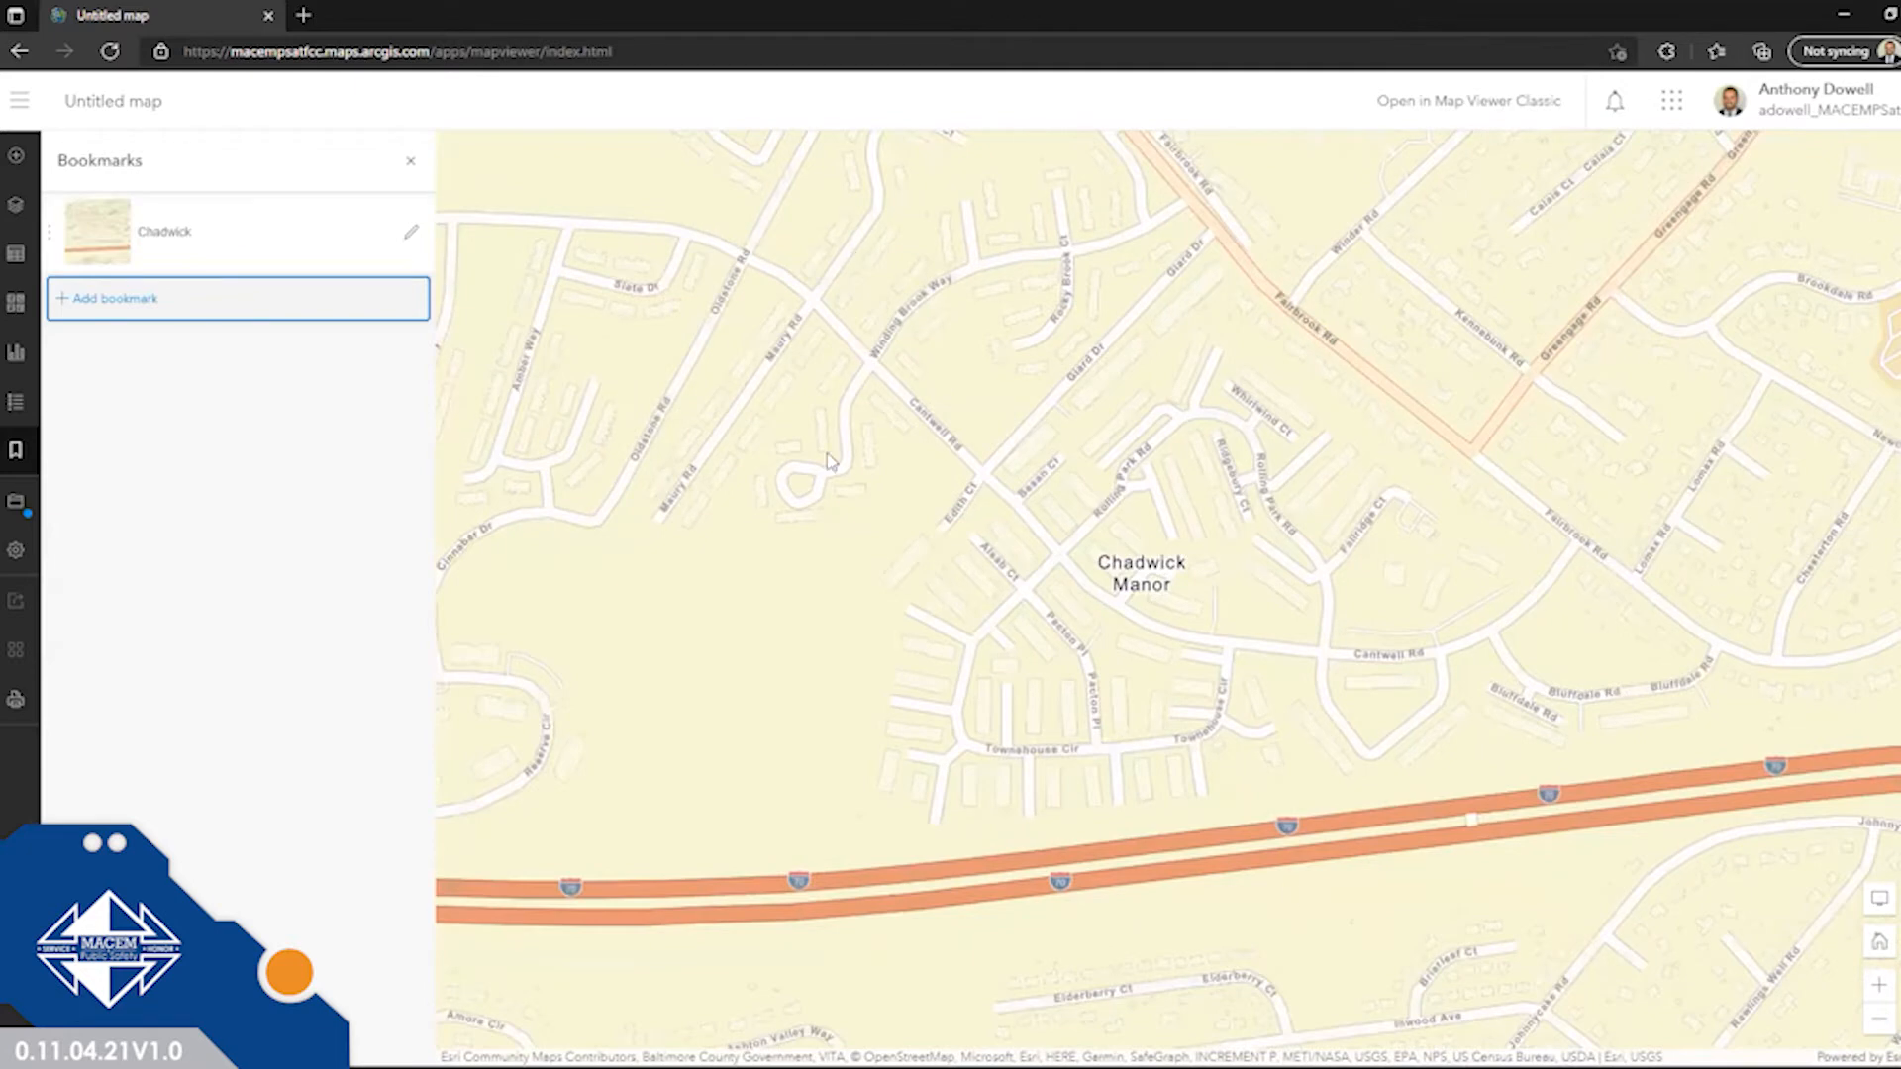
scroll(830, 461, down, 1)
scroll(918, 601, down, 4)
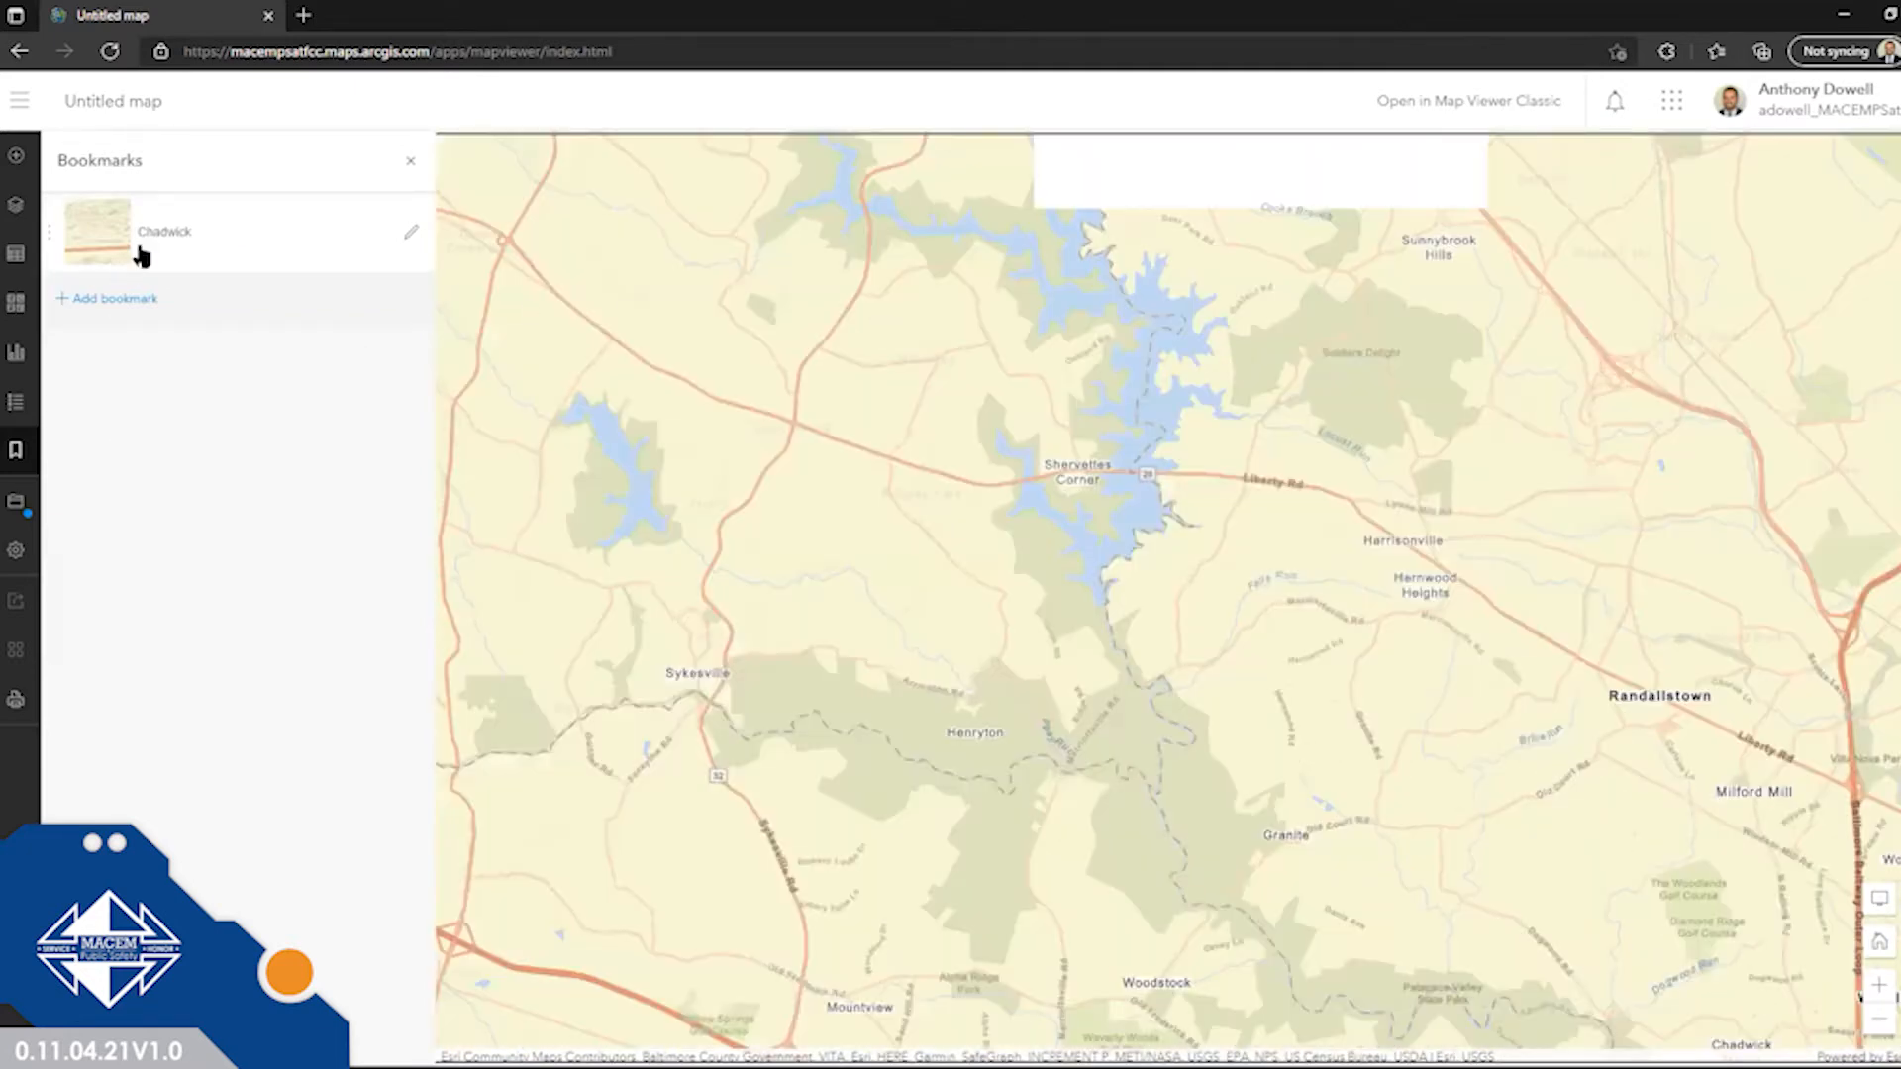
click(141, 256)
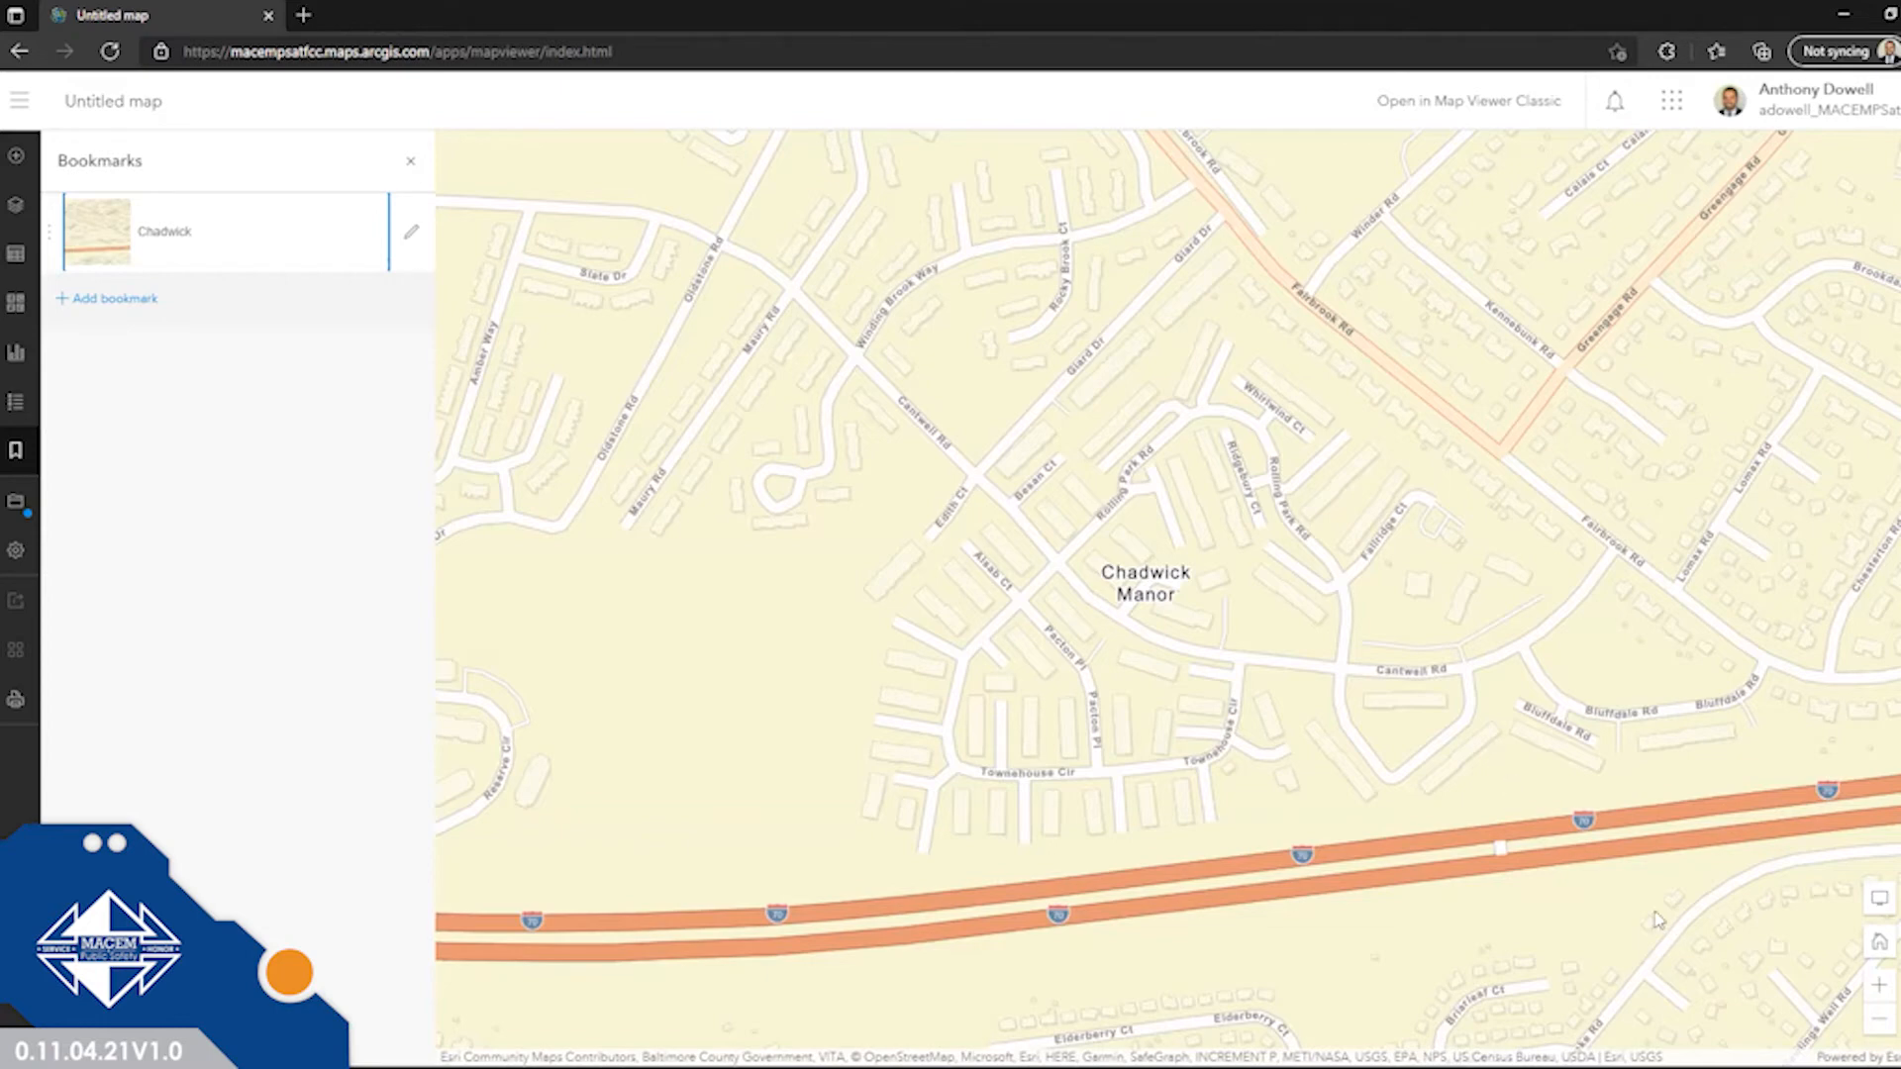
Examine the title, tags, summary and folder options for saving the map, and leave them without saving.
click(14, 506)
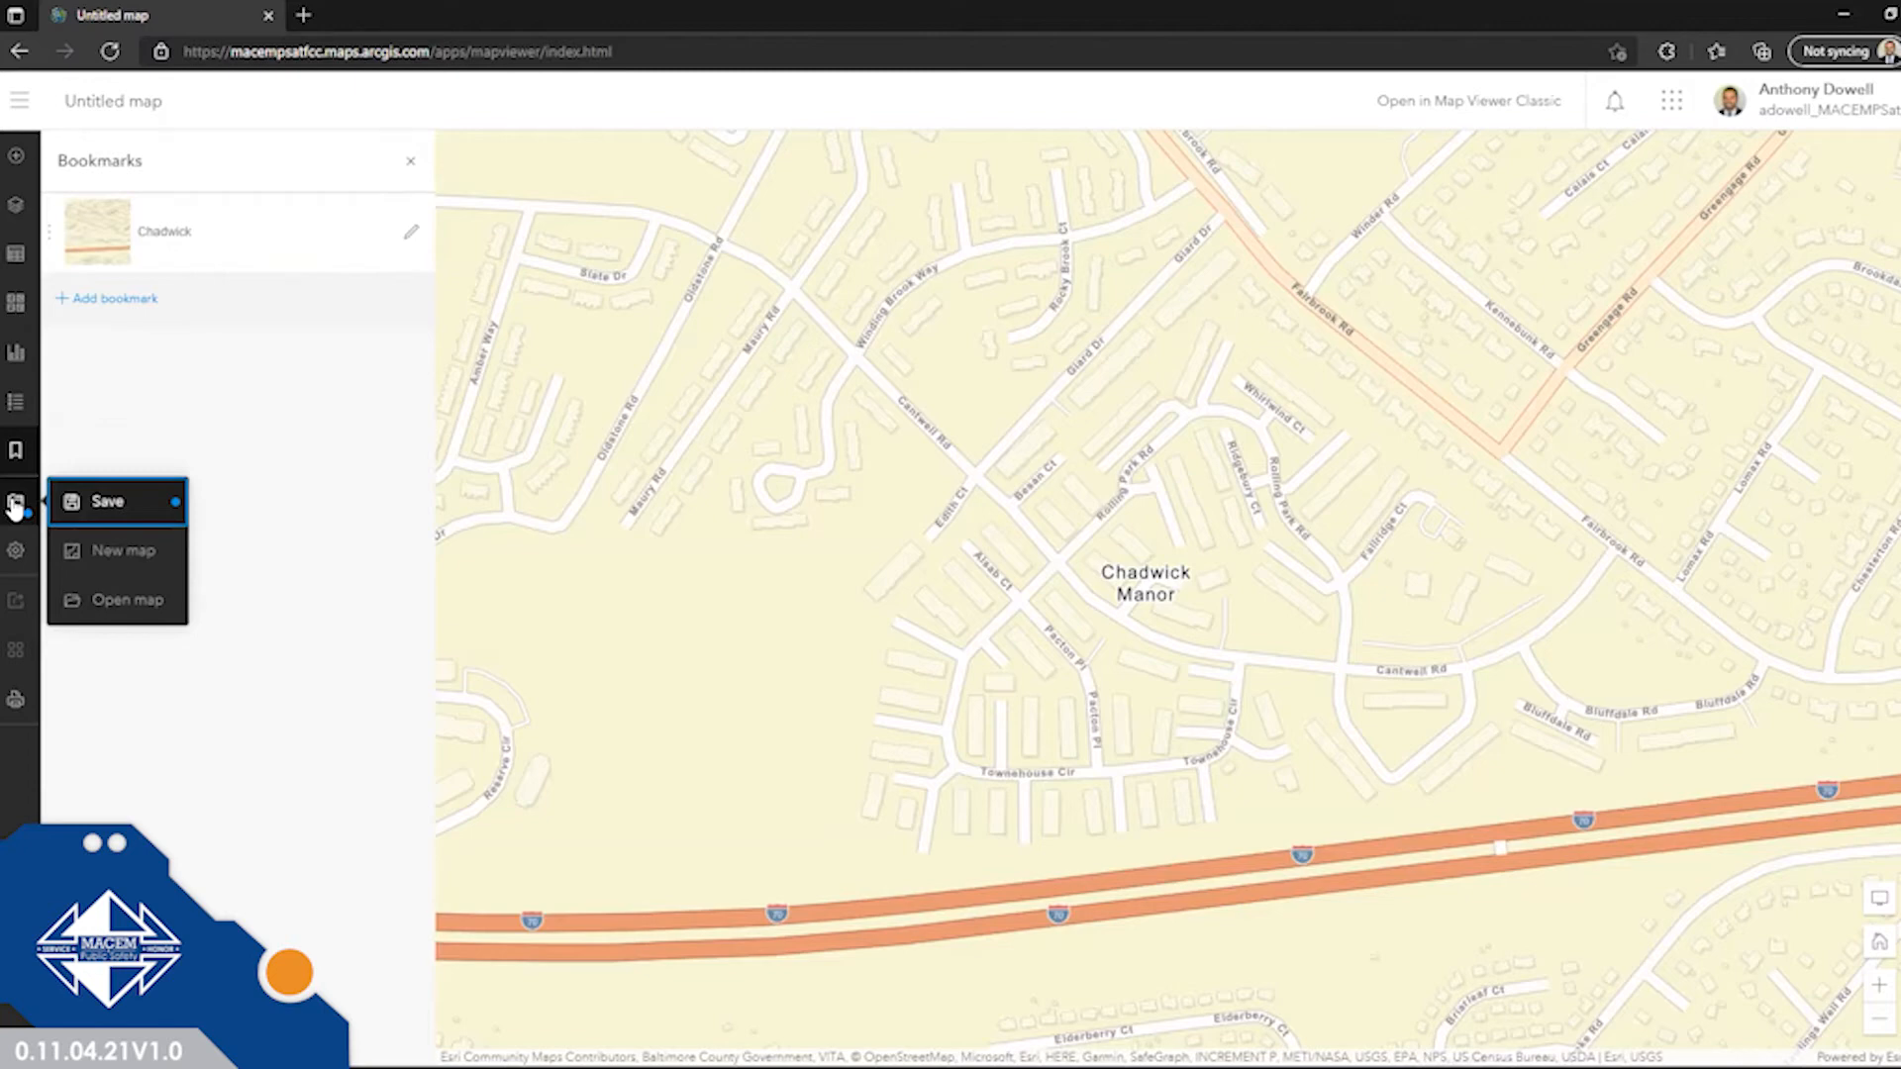
click(121, 504)
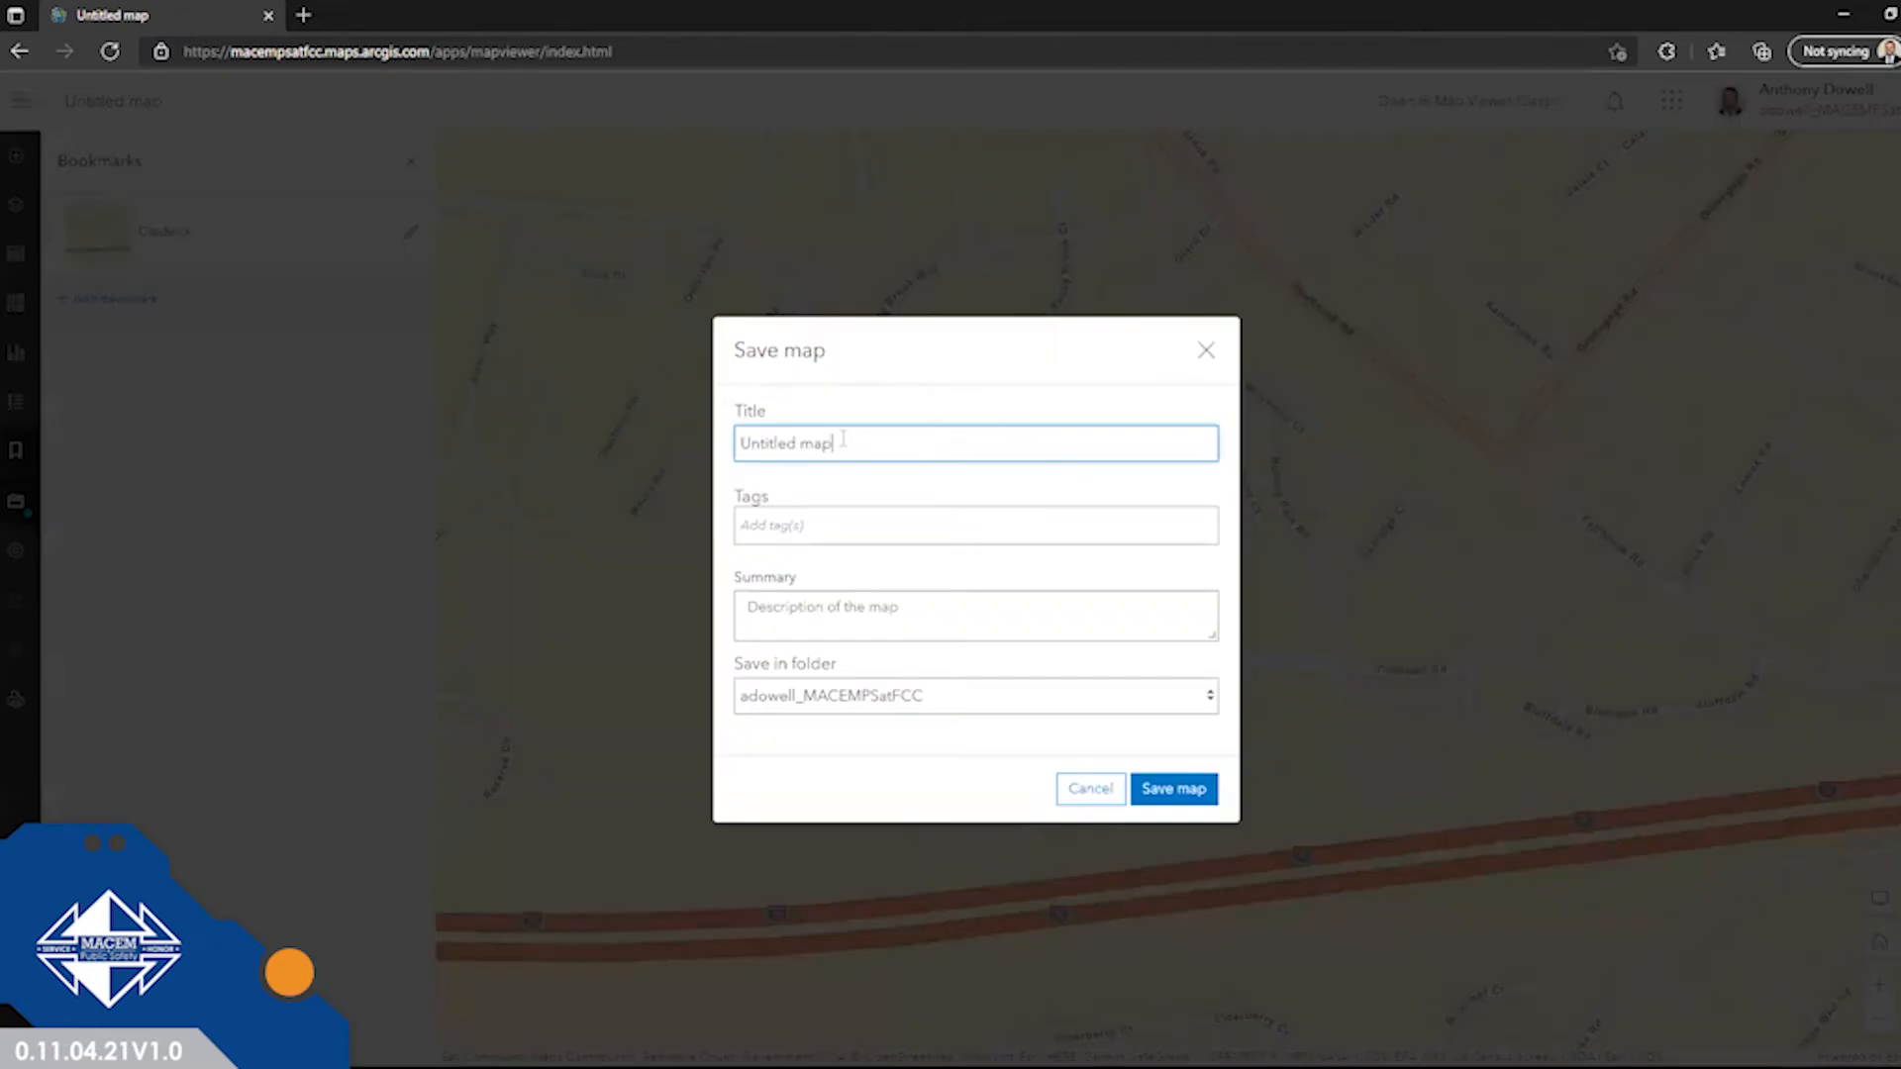
drag(842, 440, 654, 441)
click(838, 533)
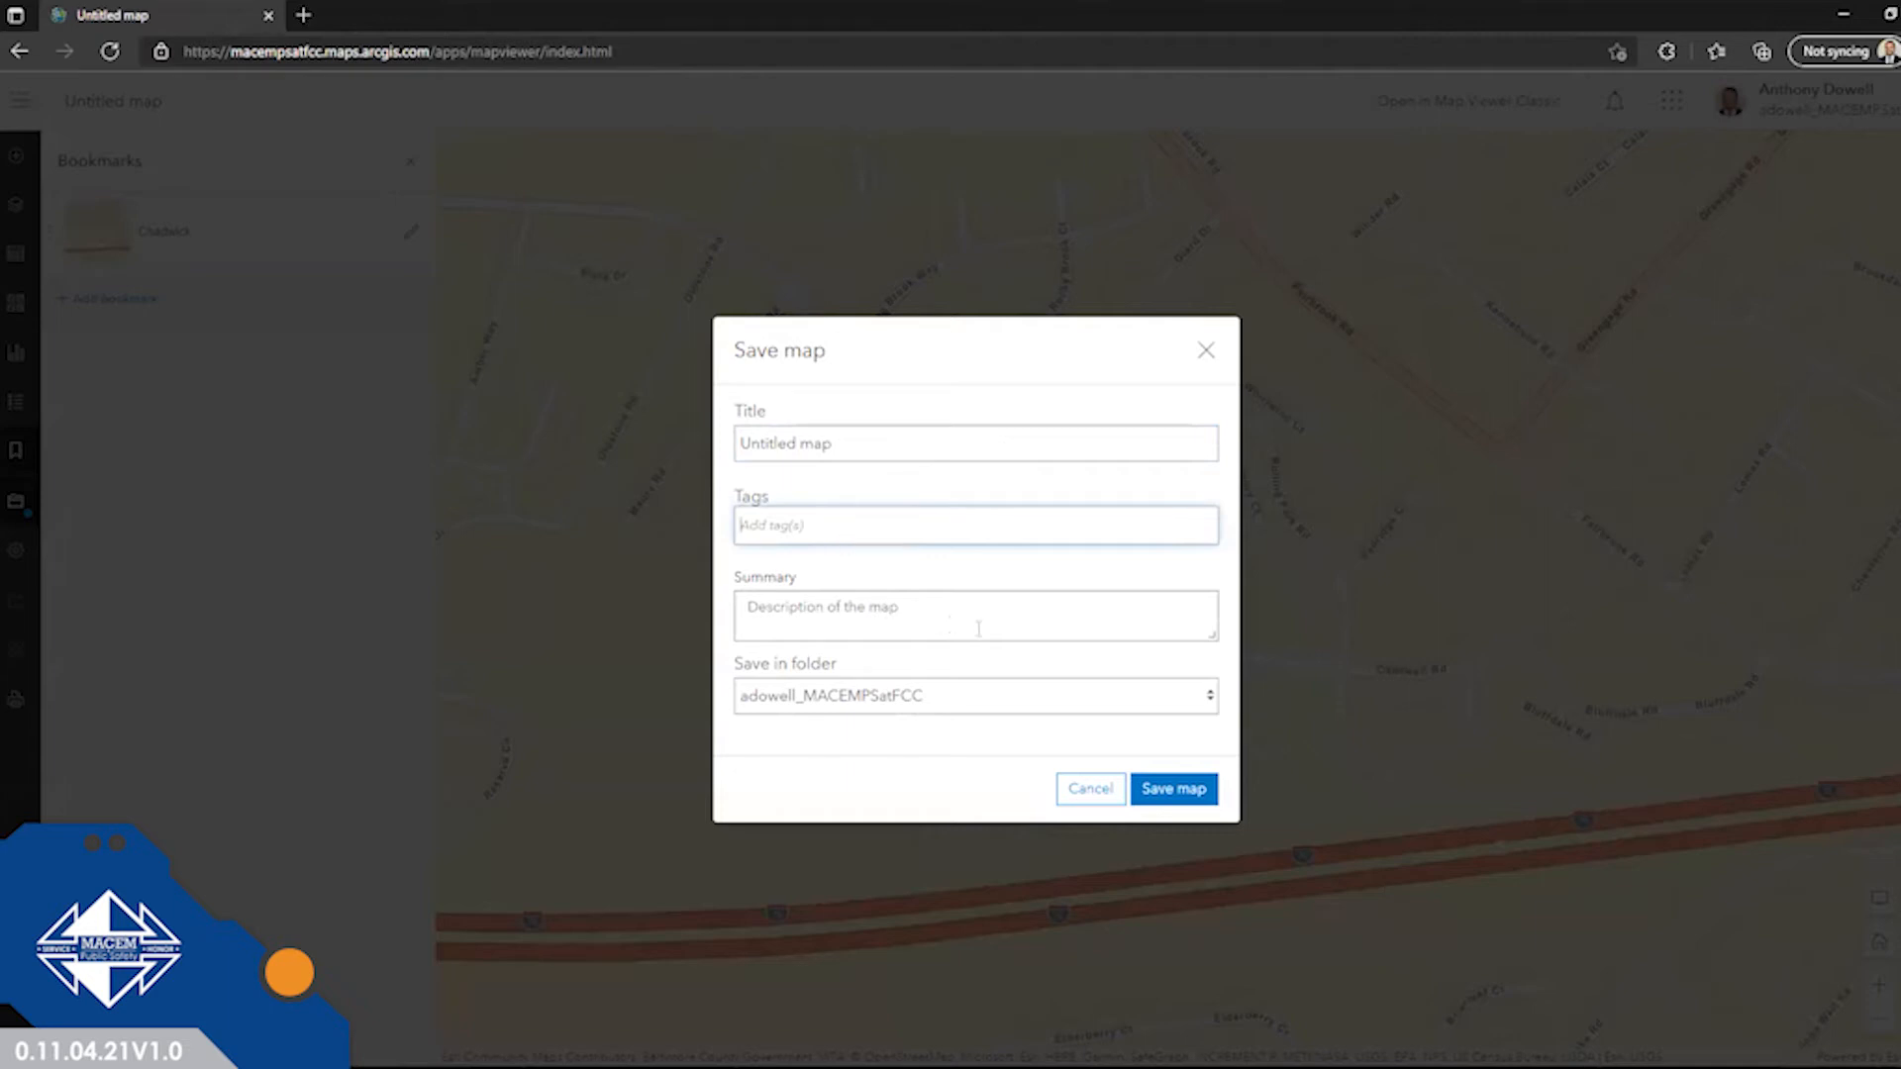
click(1210, 696)
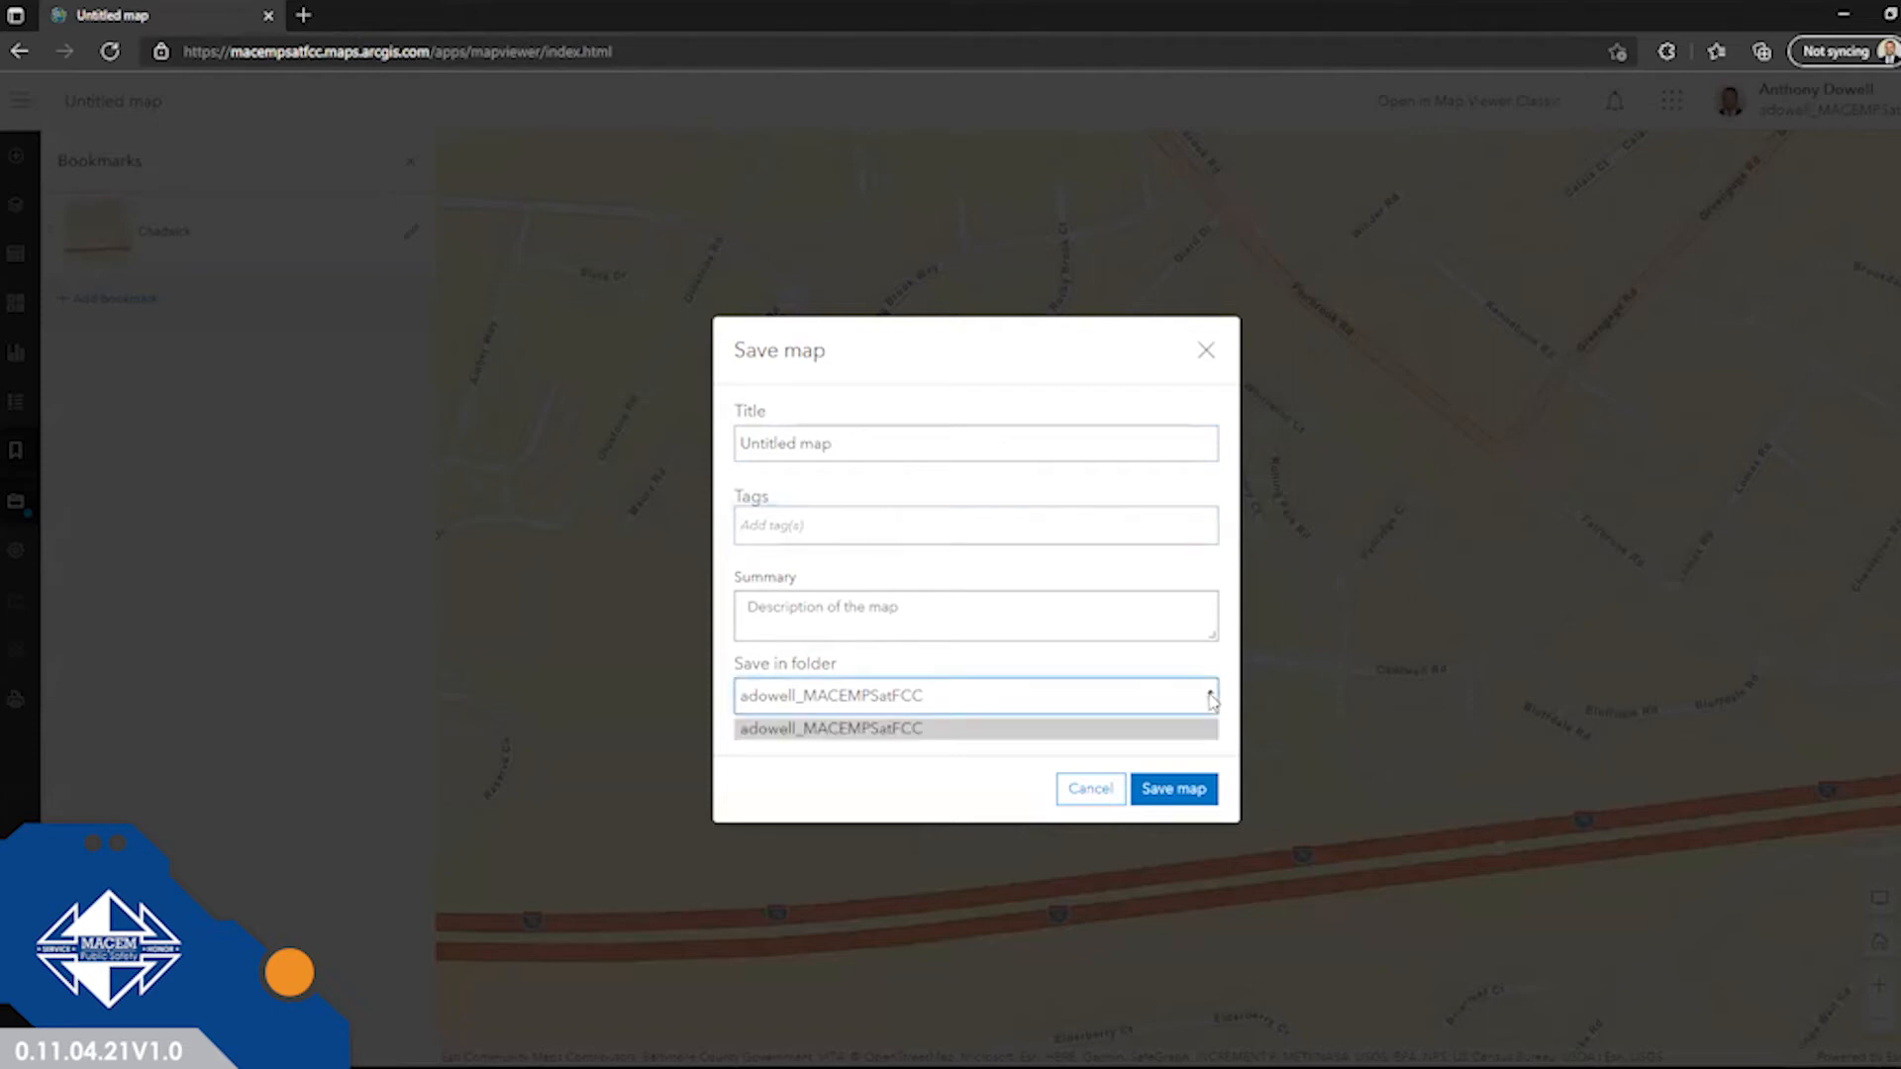
click(1211, 698)
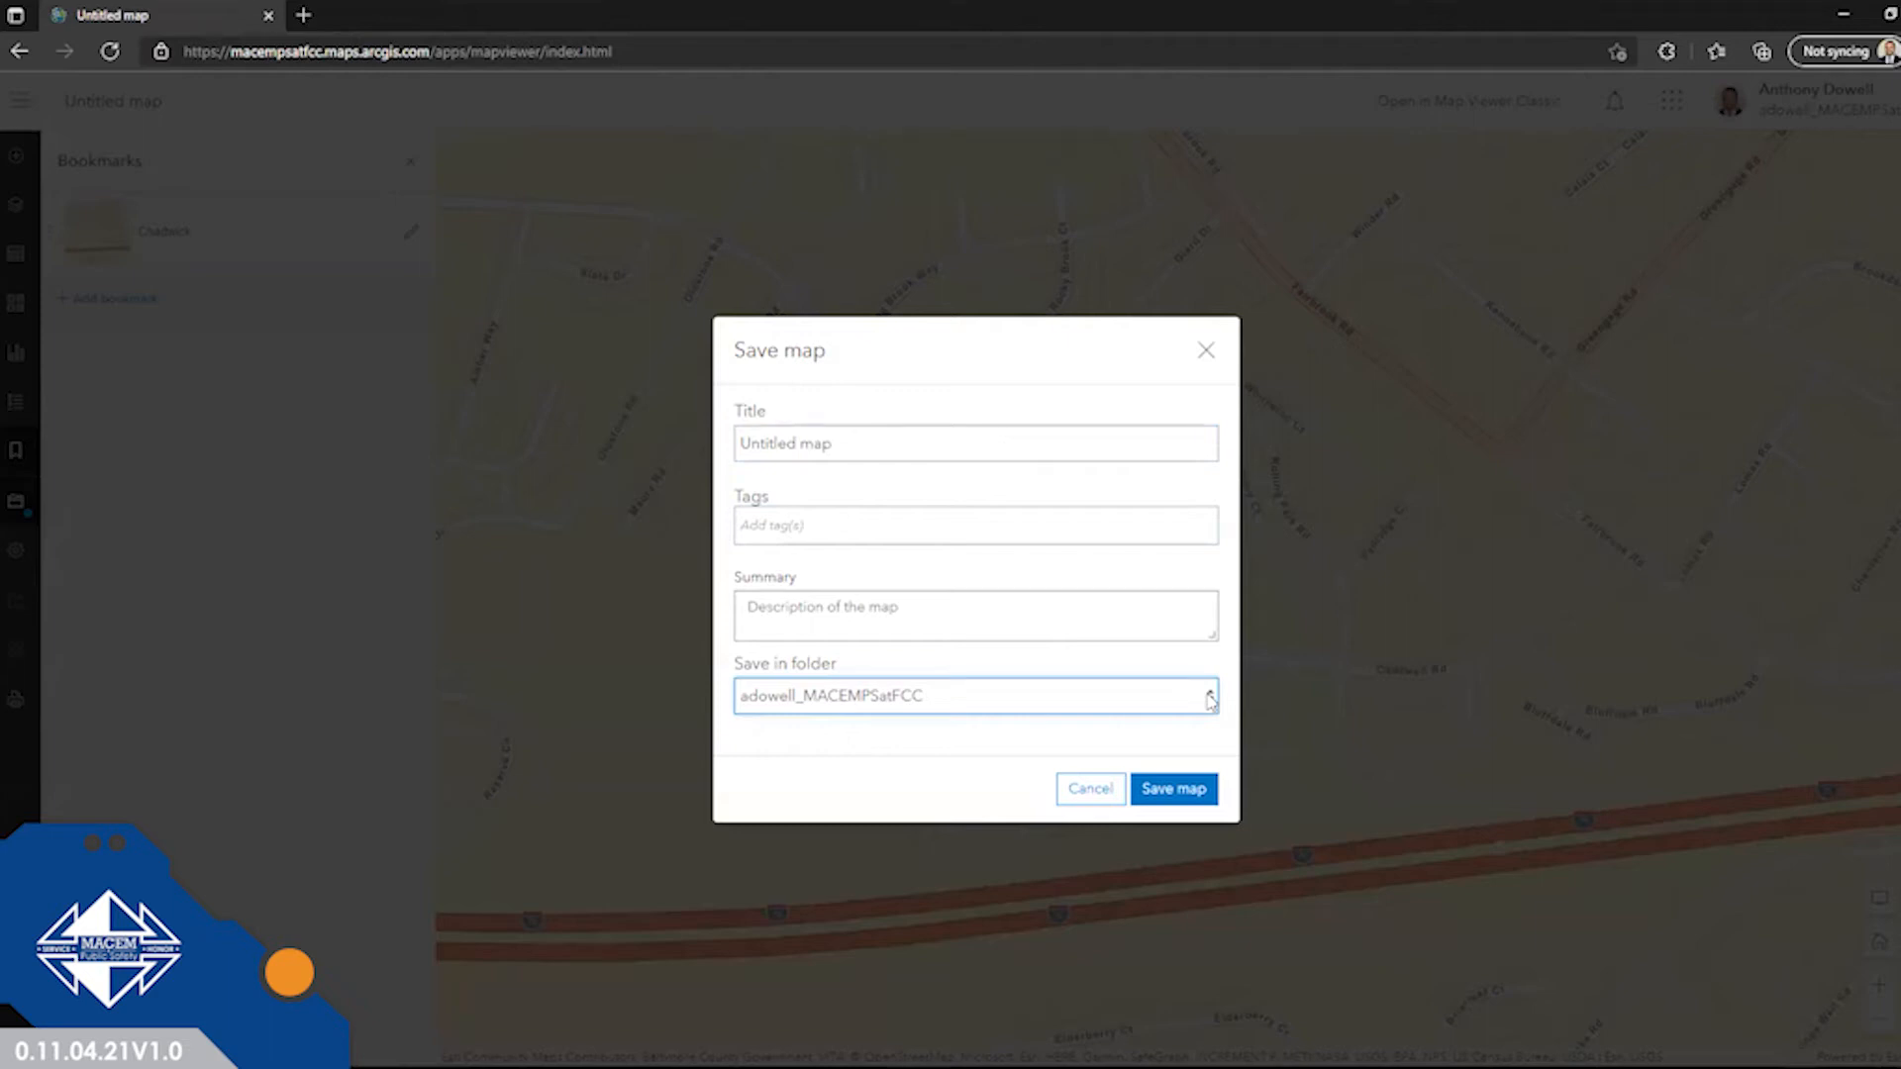
click(1213, 357)
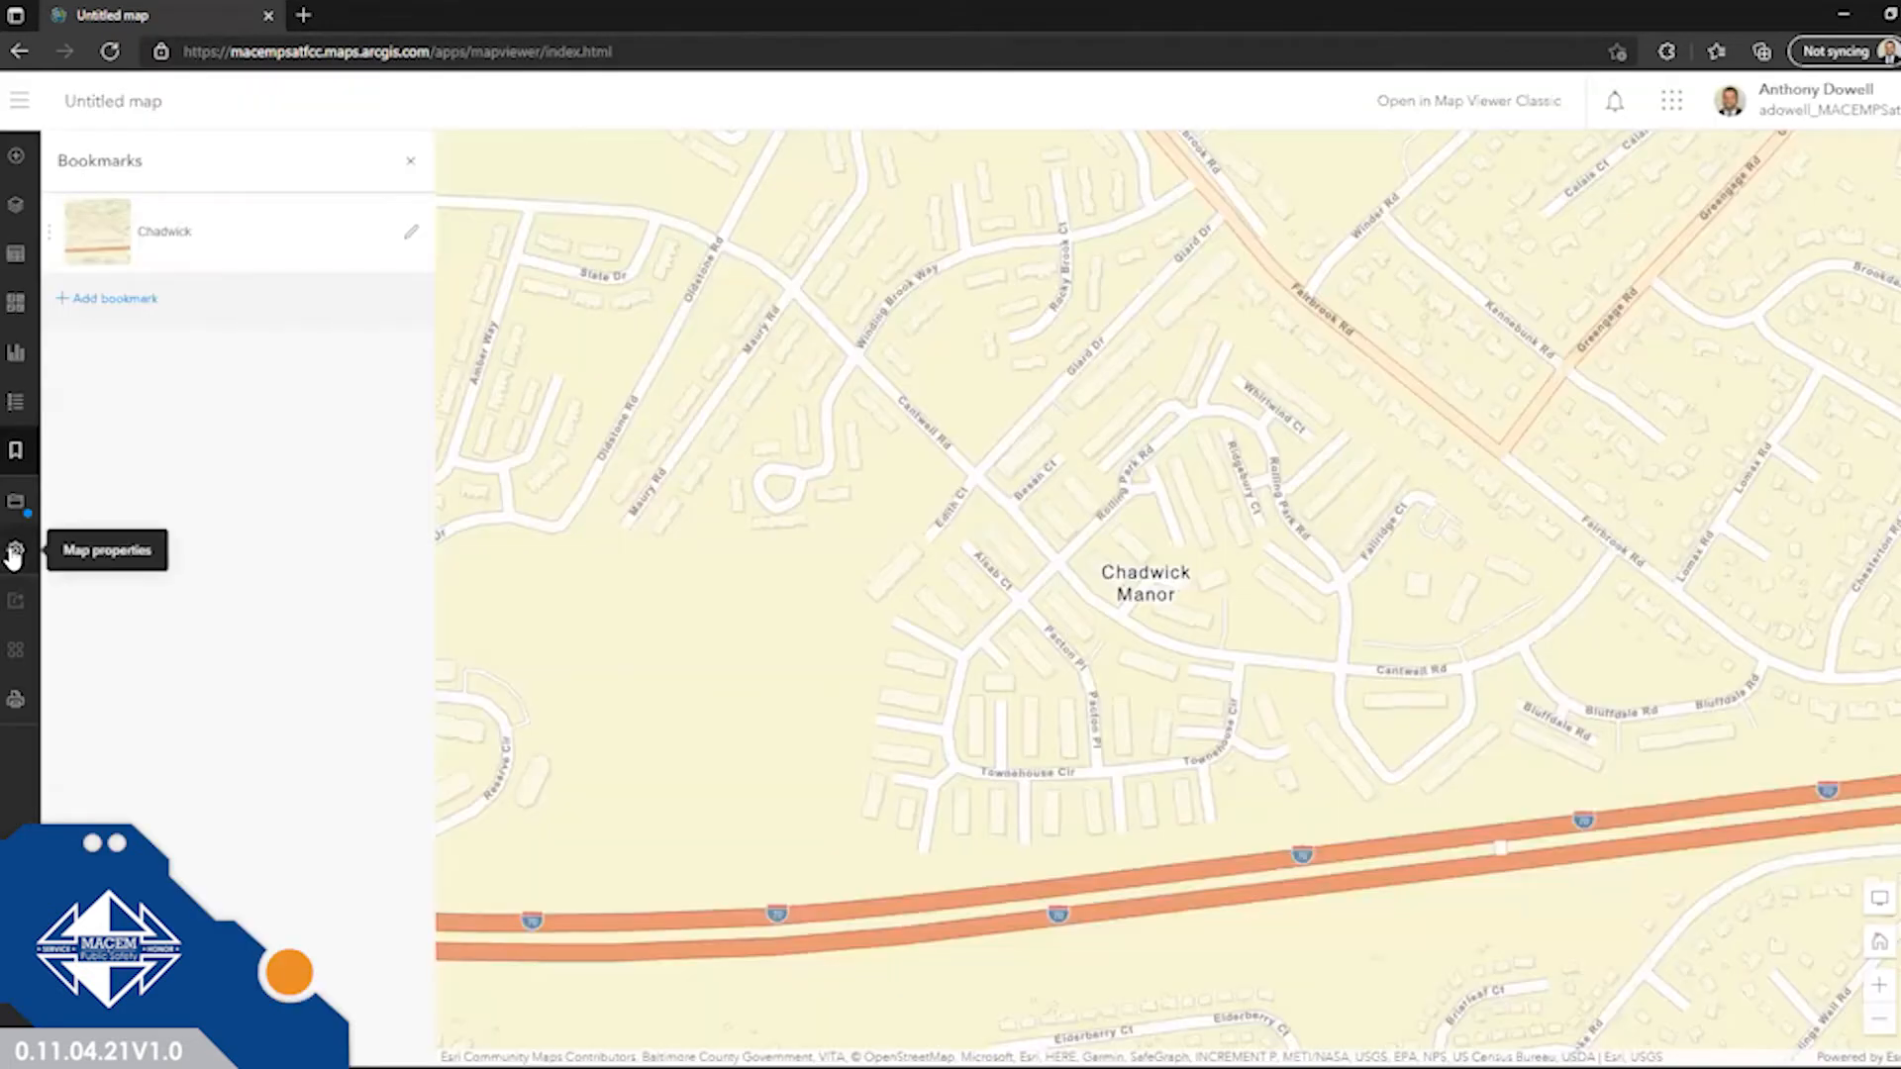
View the map properties, including the background section.
click(14, 552)
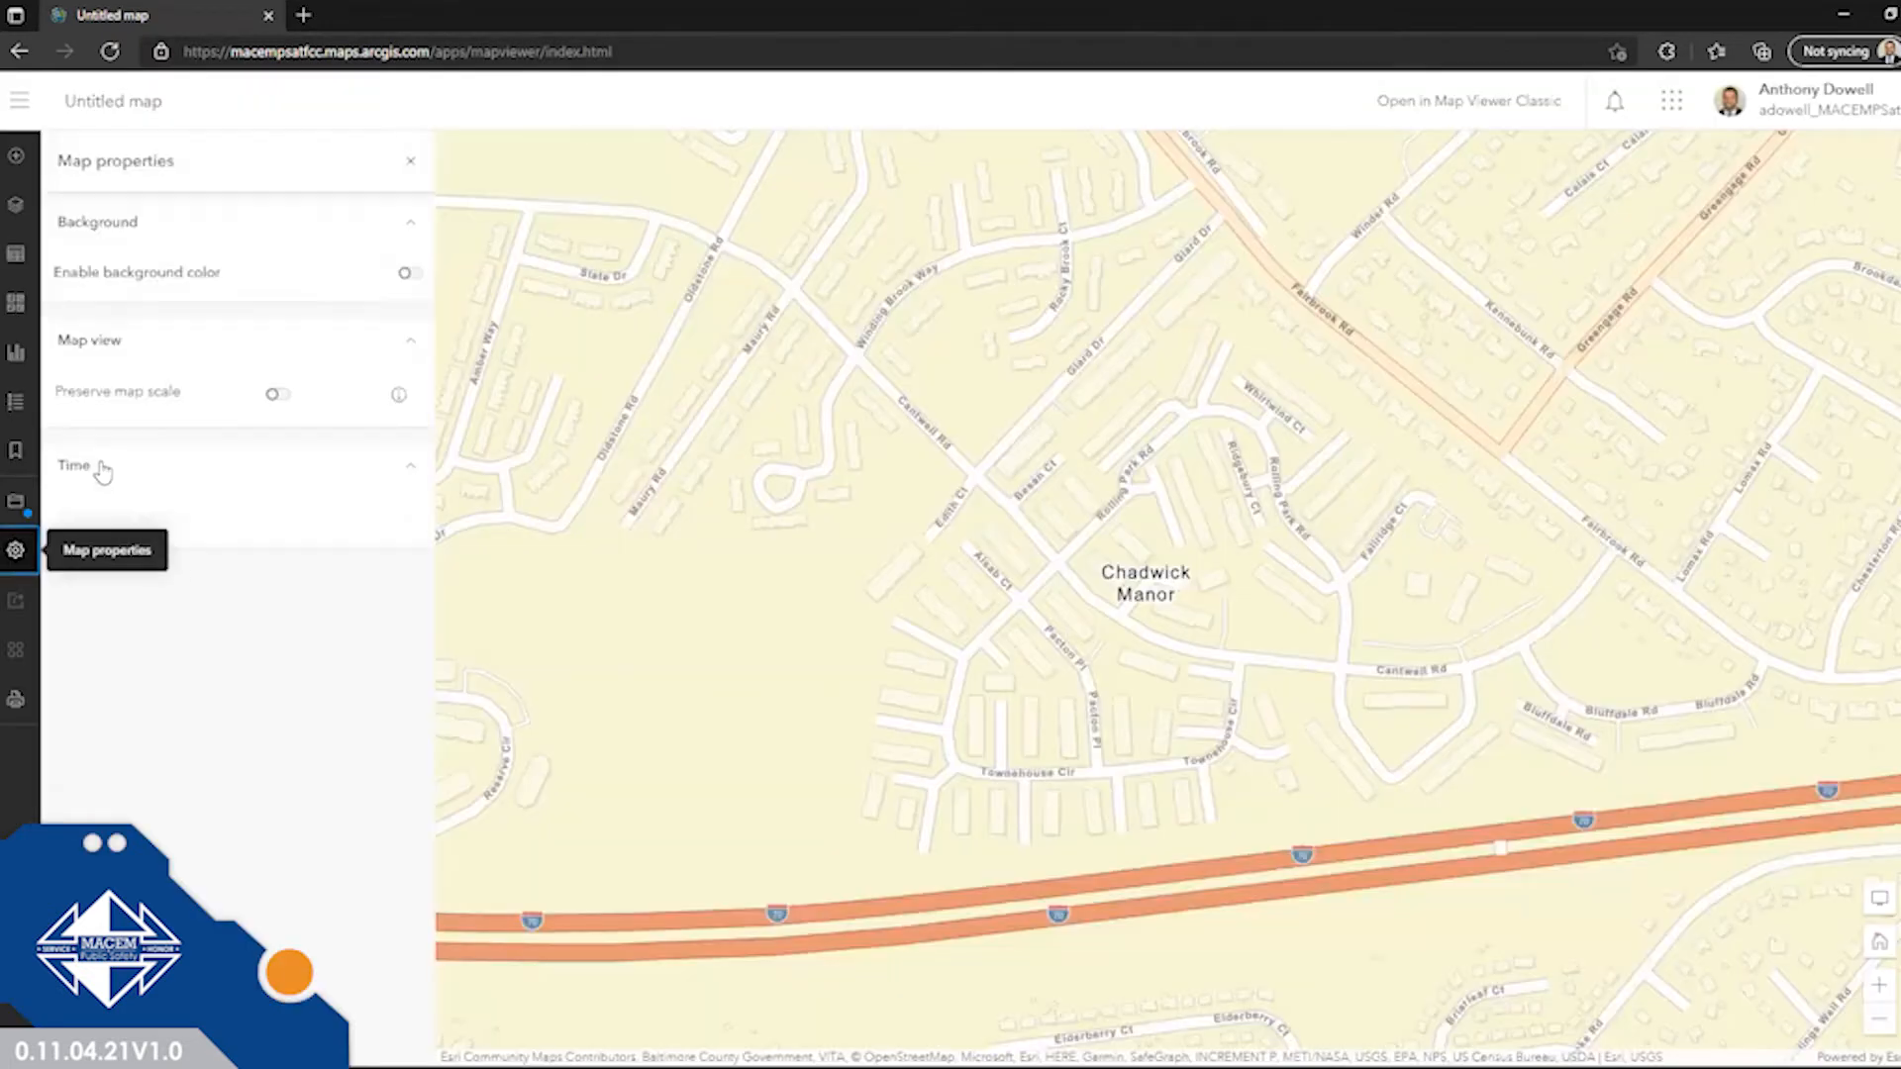
click(153, 226)
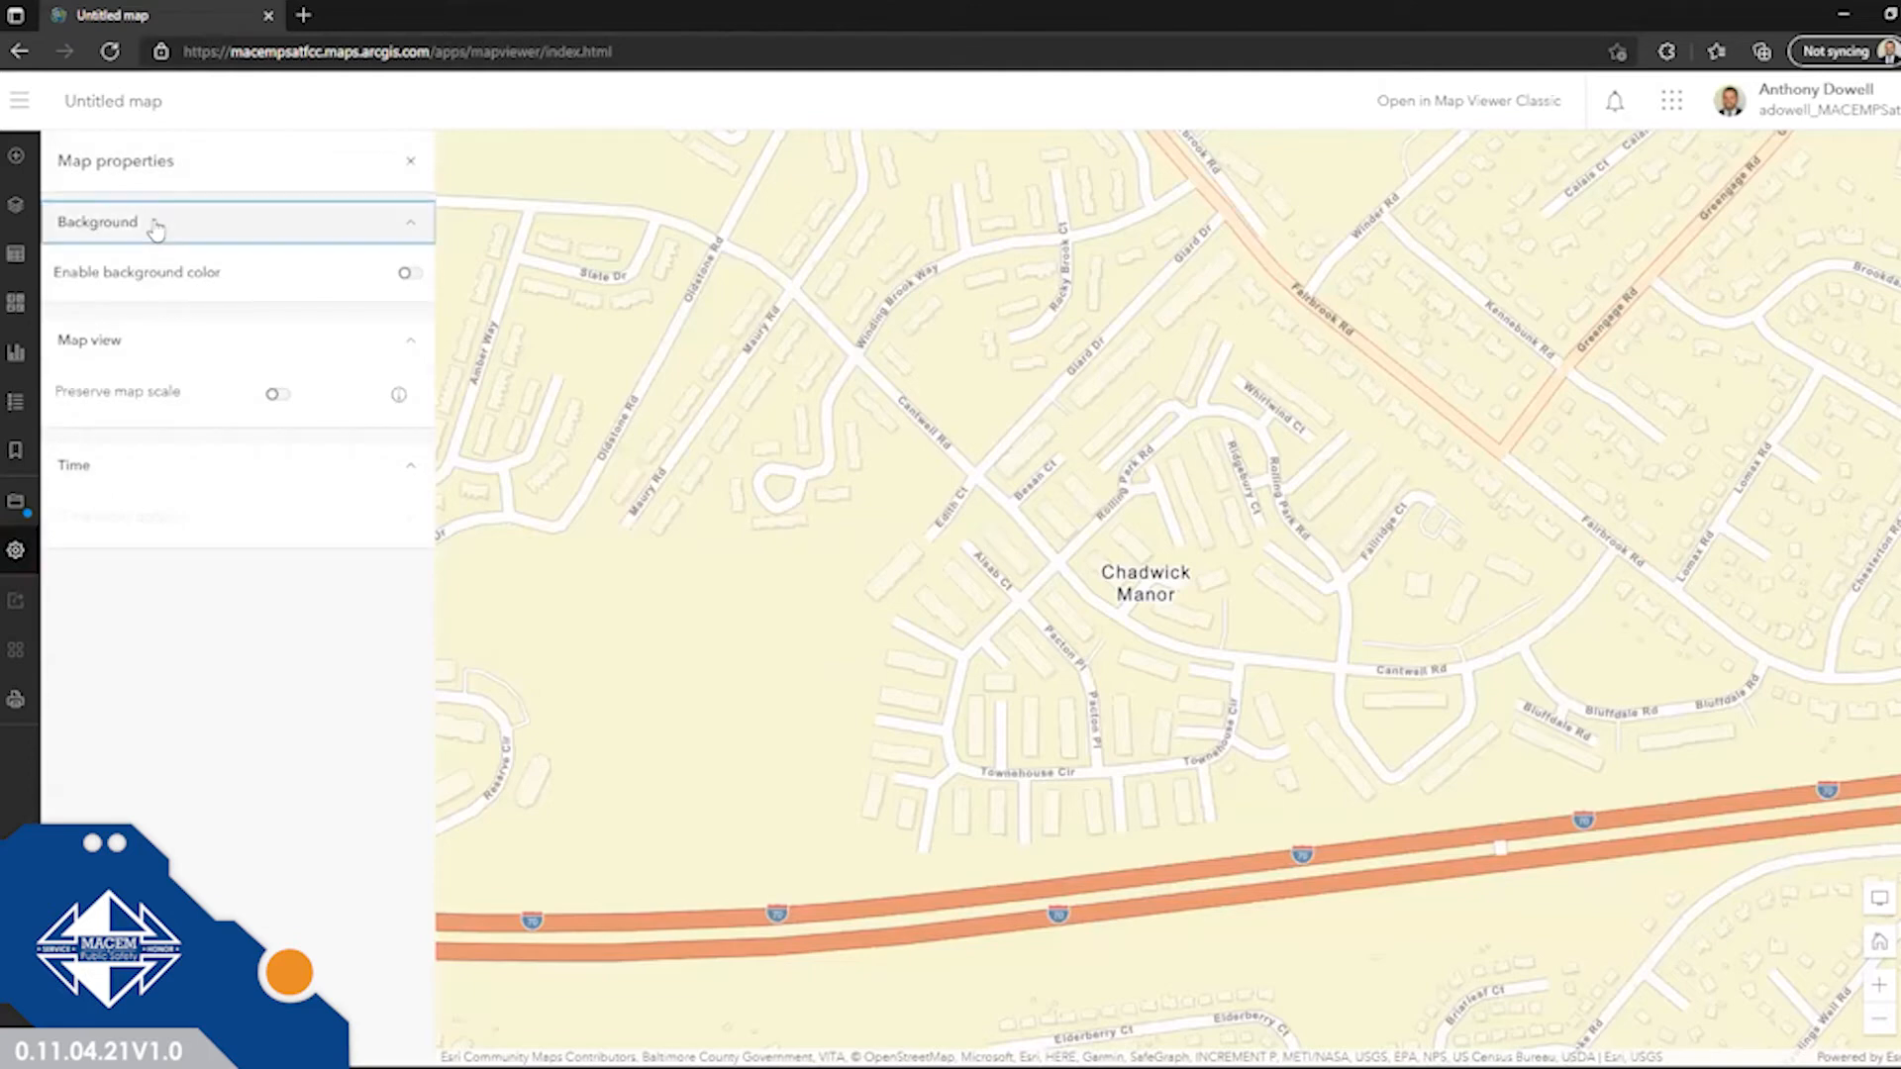
click(156, 227)
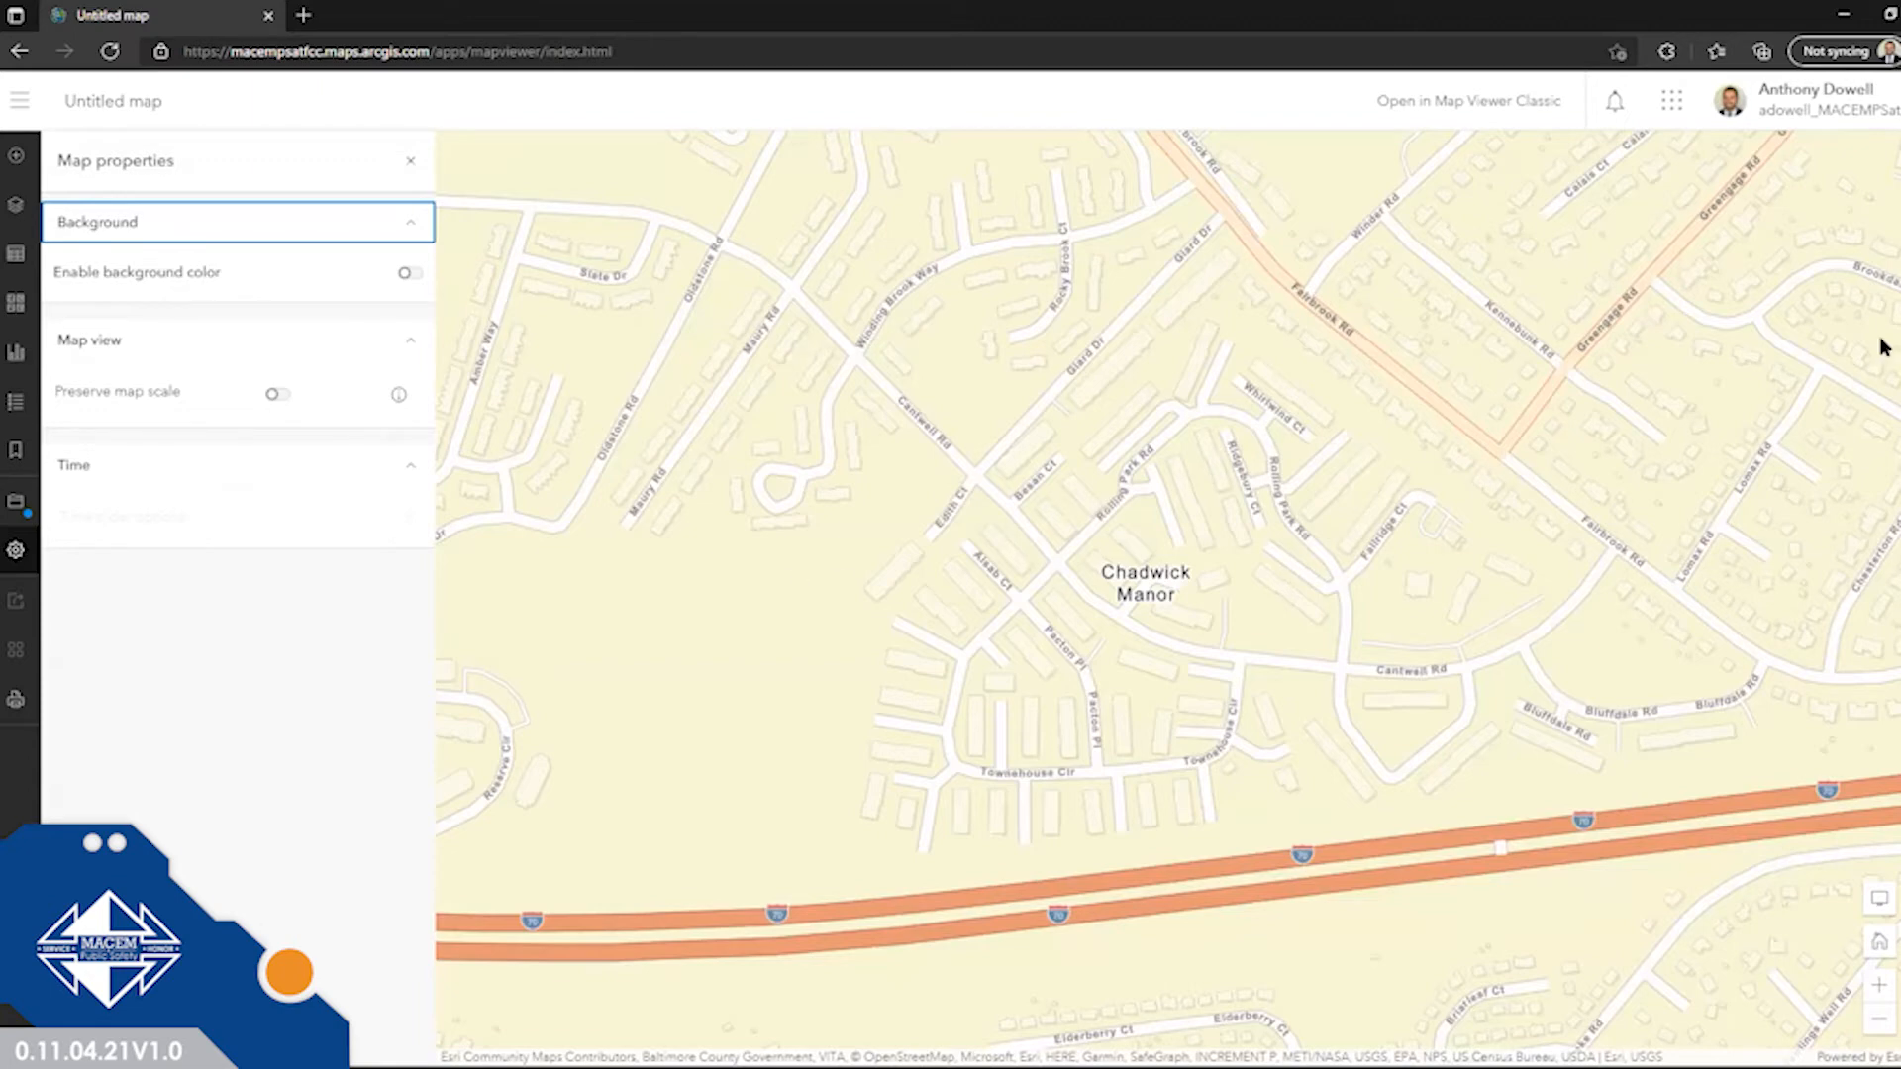
Select the USA National Park Service Lands layer, and view its properties and the list of layers to choose from.
click(12, 202)
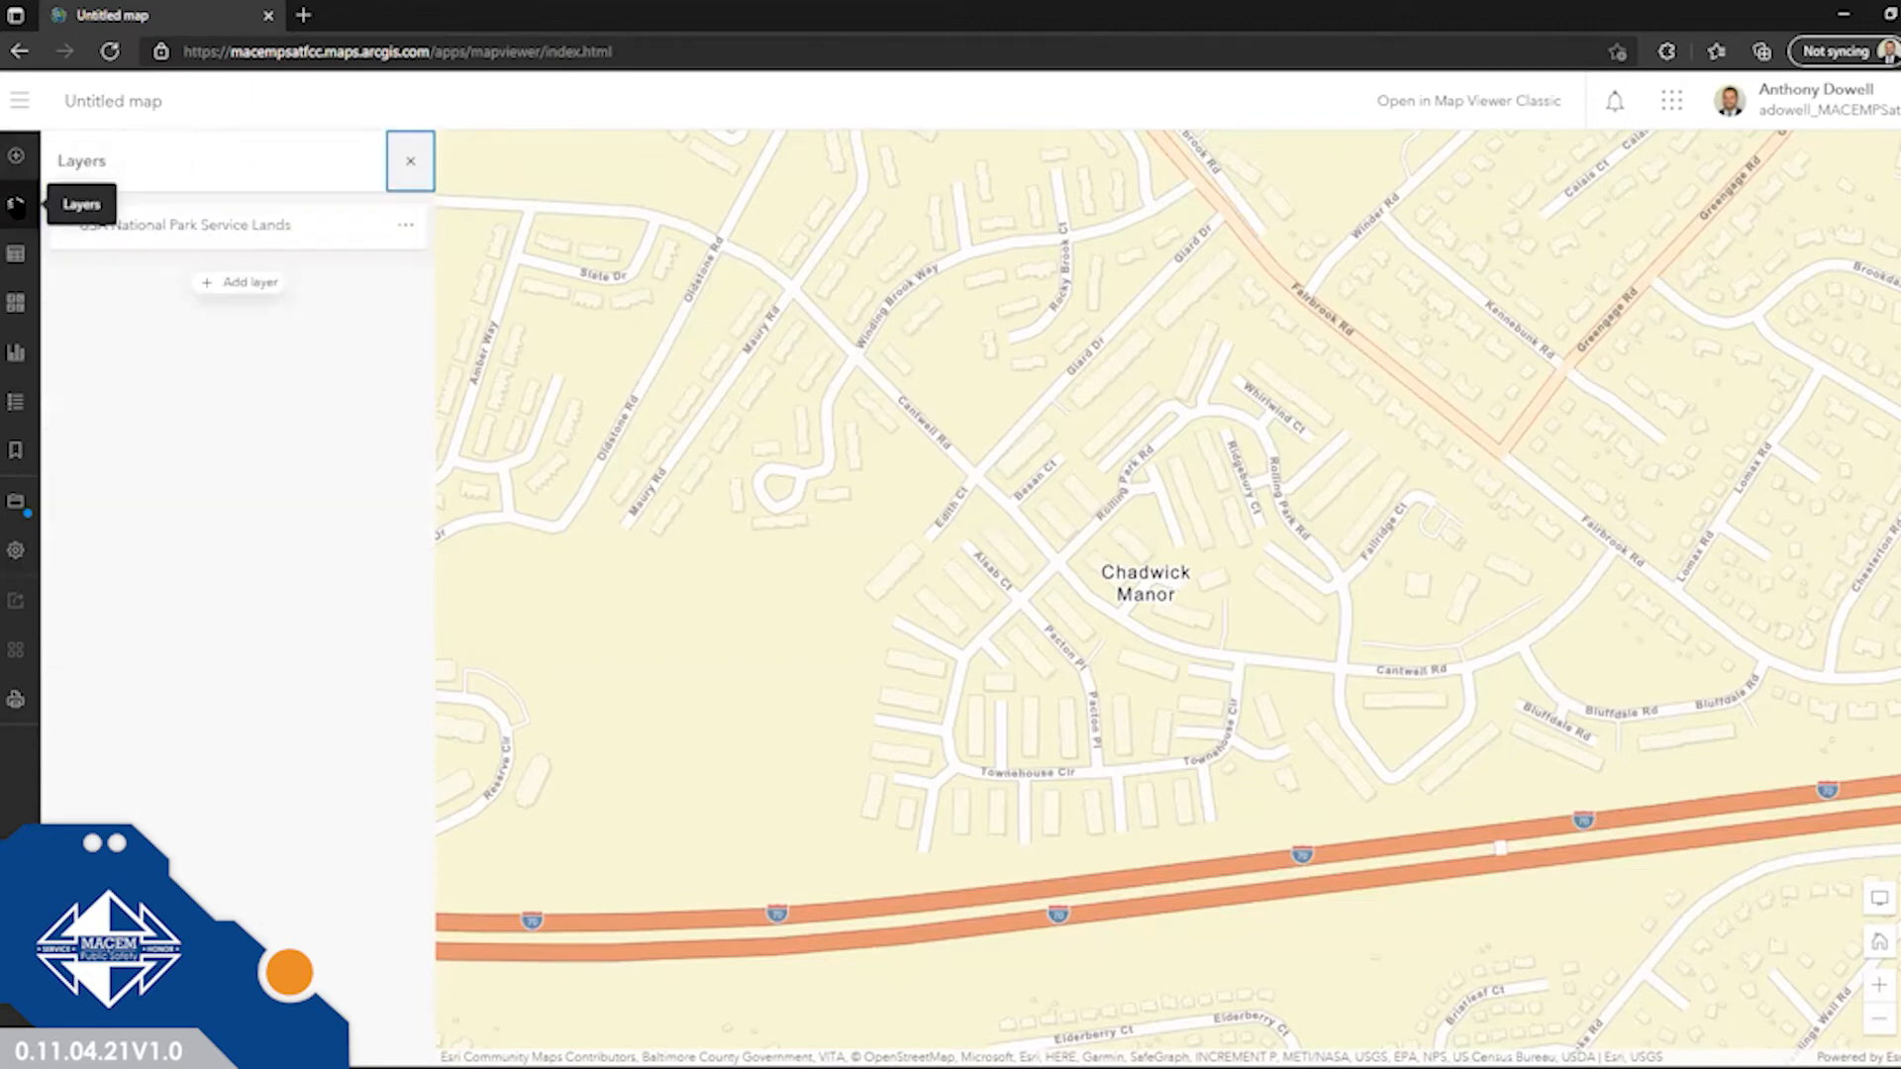
click(211, 229)
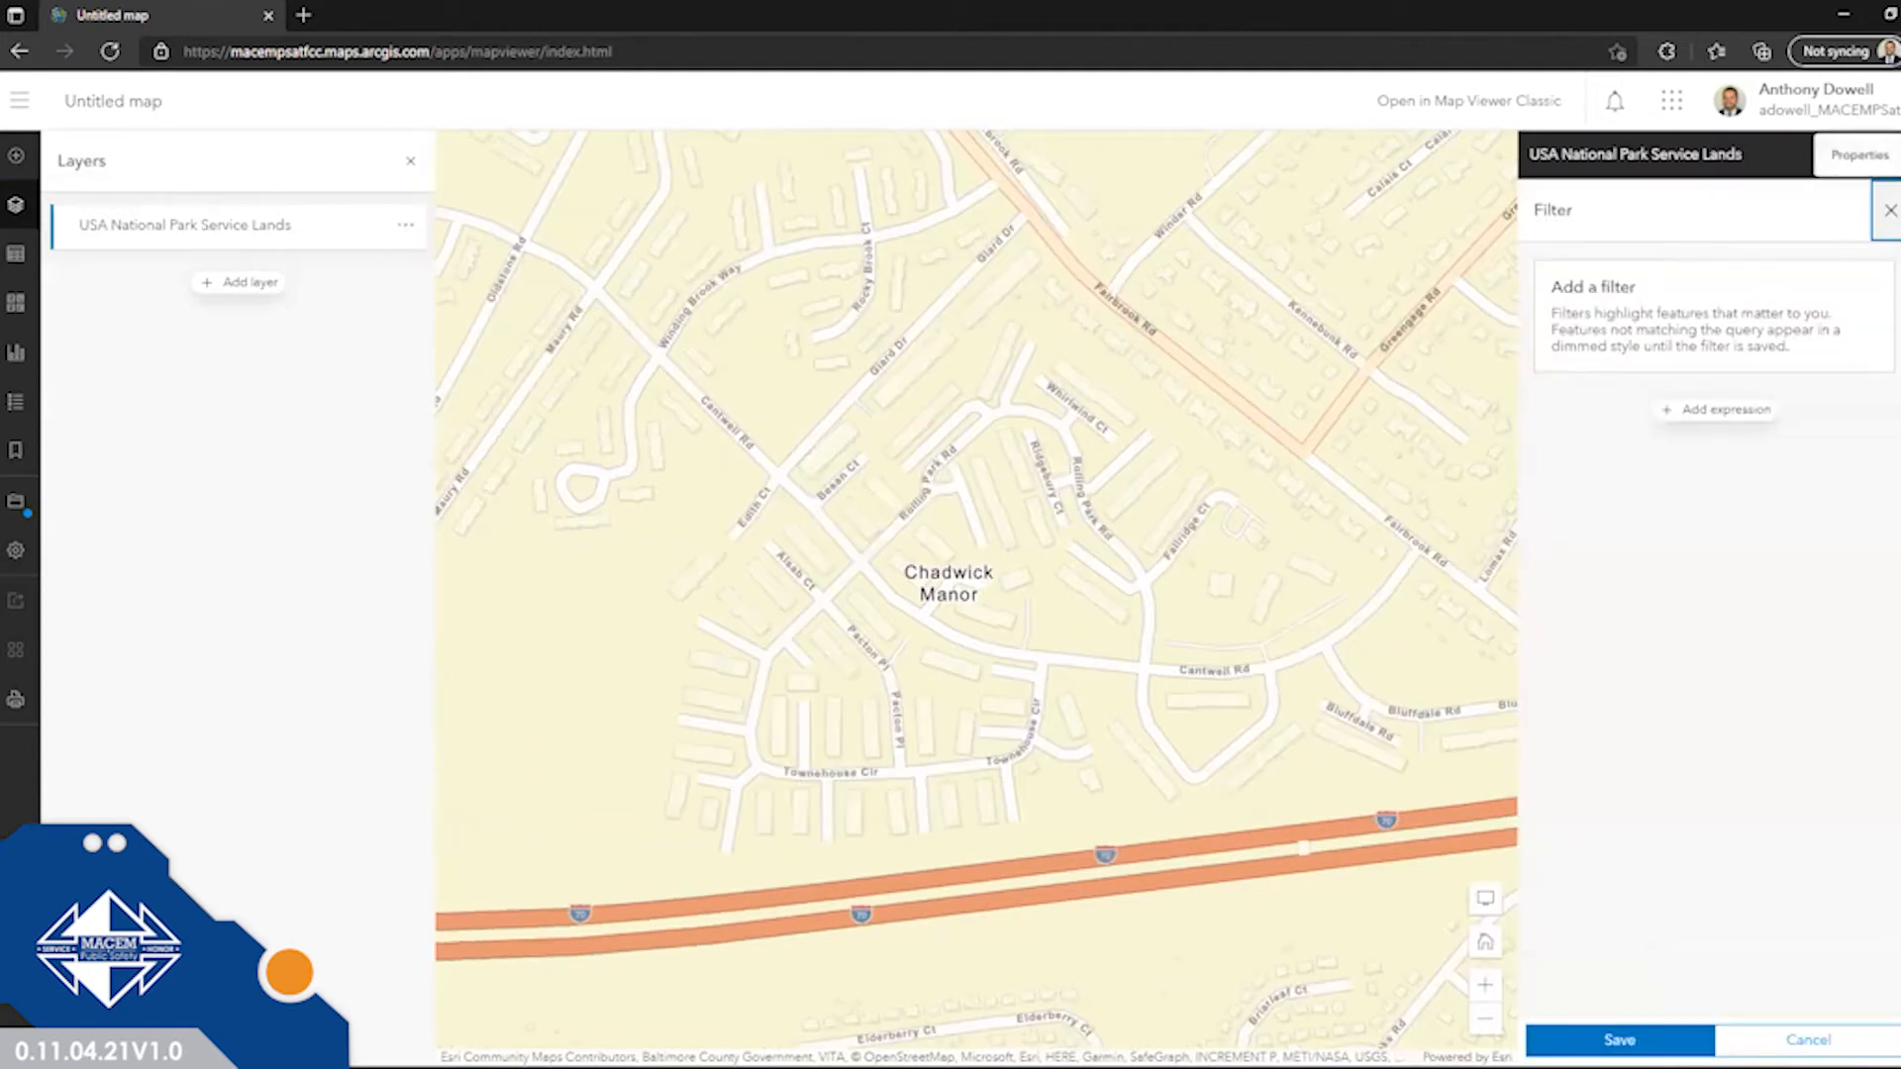
click(1899, 155)
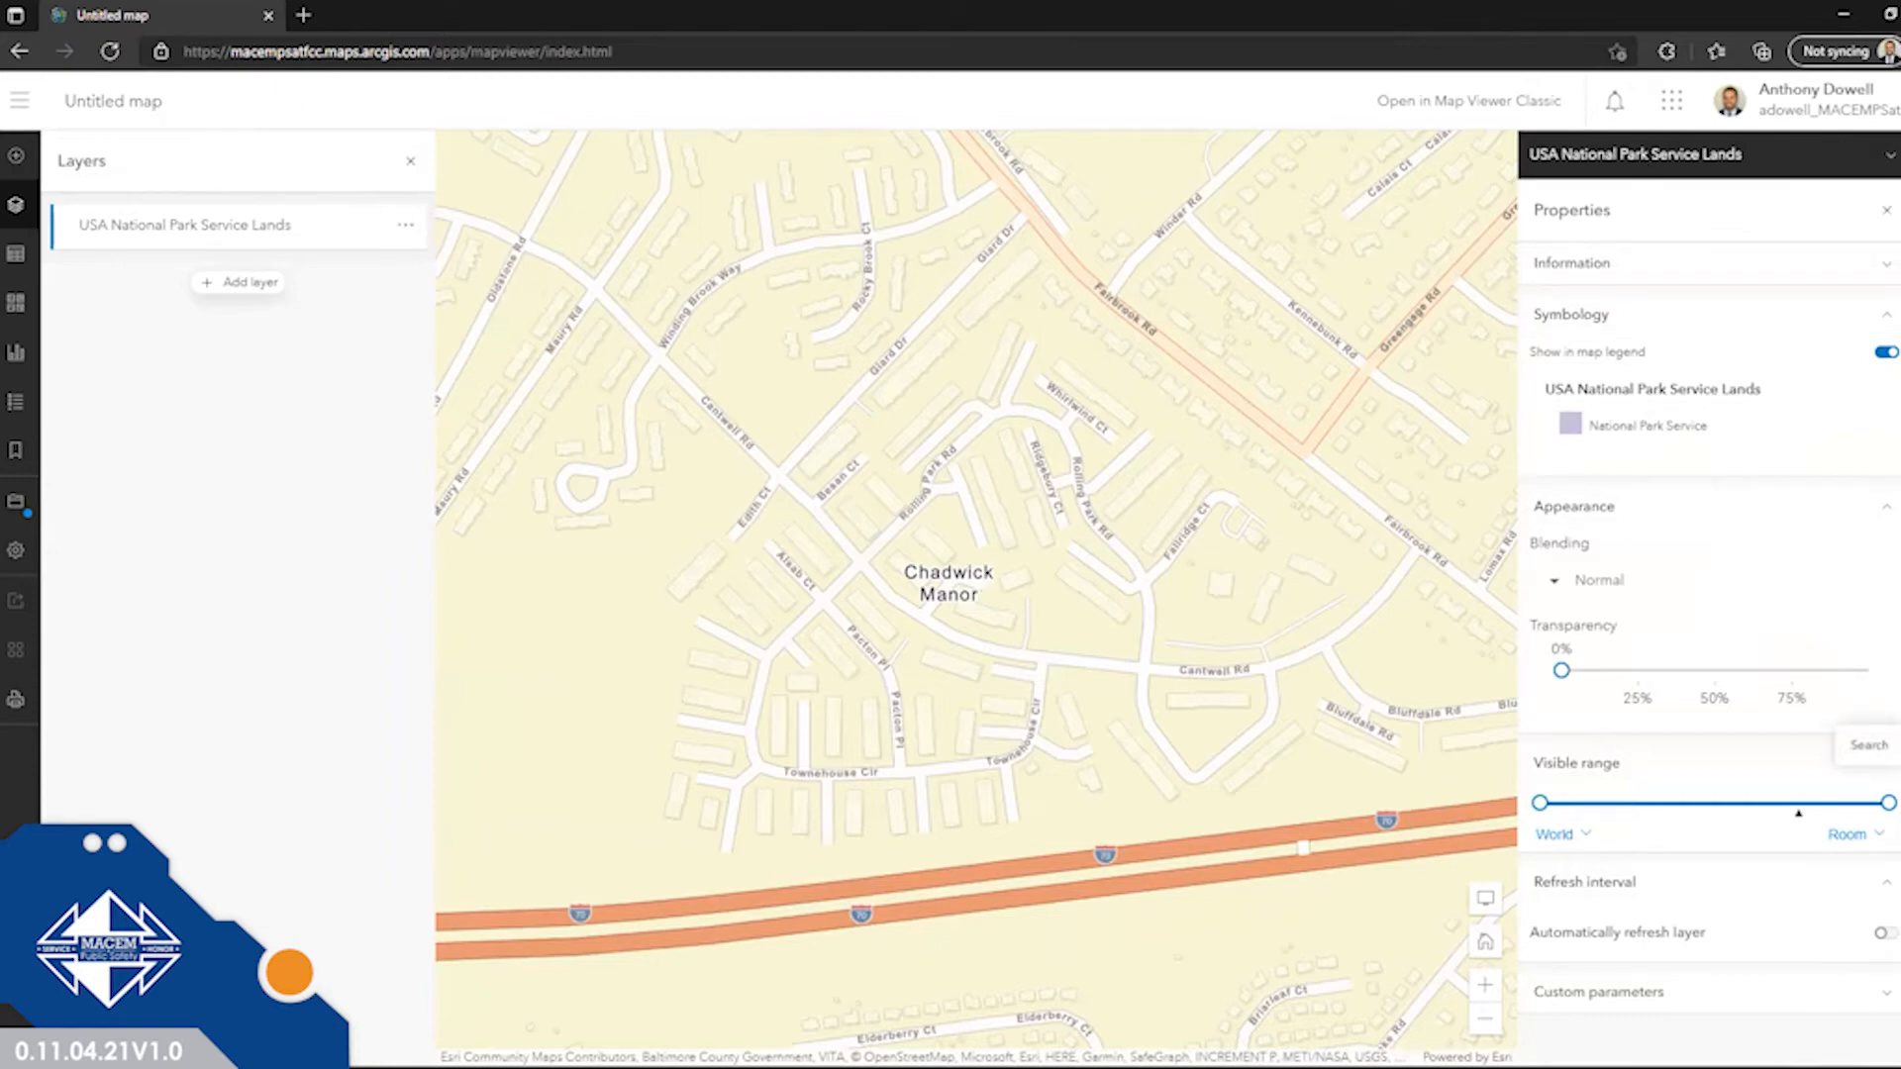
click(1890, 155)
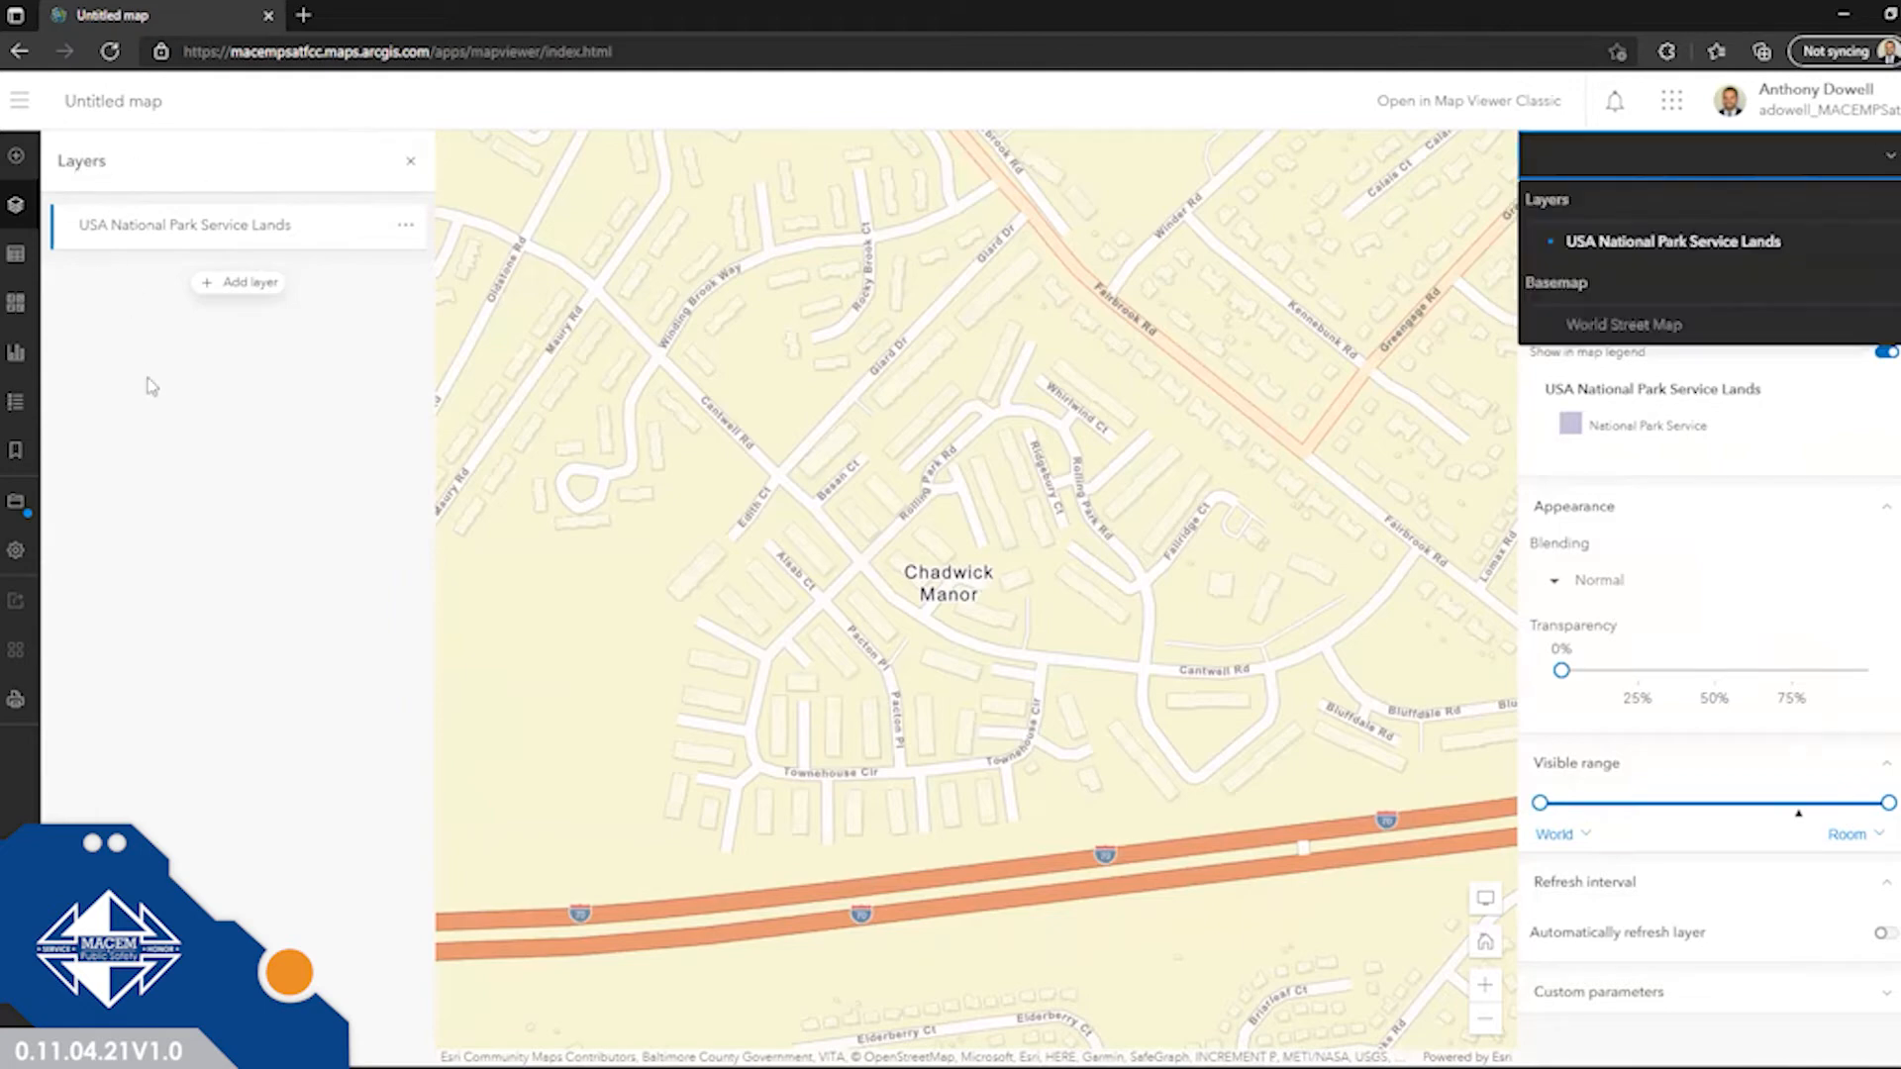
View the map's tables and the search for an address or place.
click(16, 253)
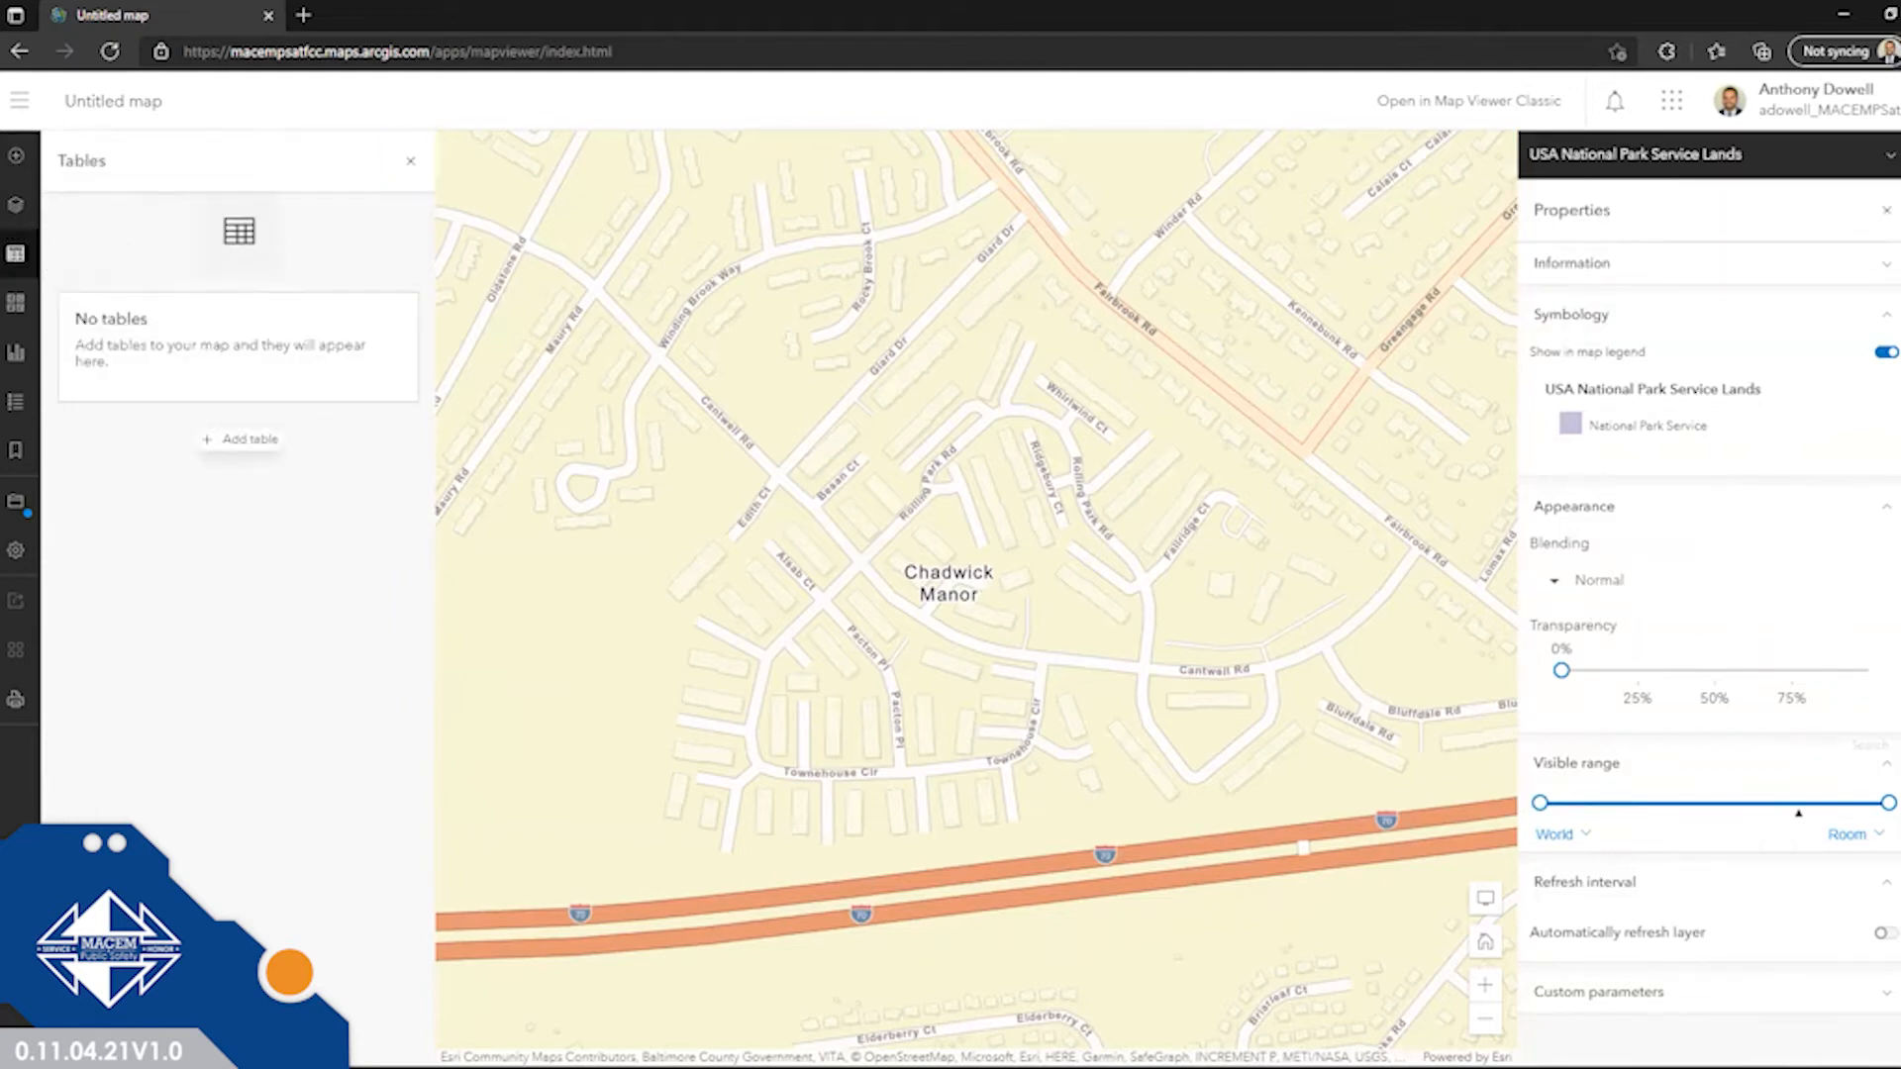
click(1899, 746)
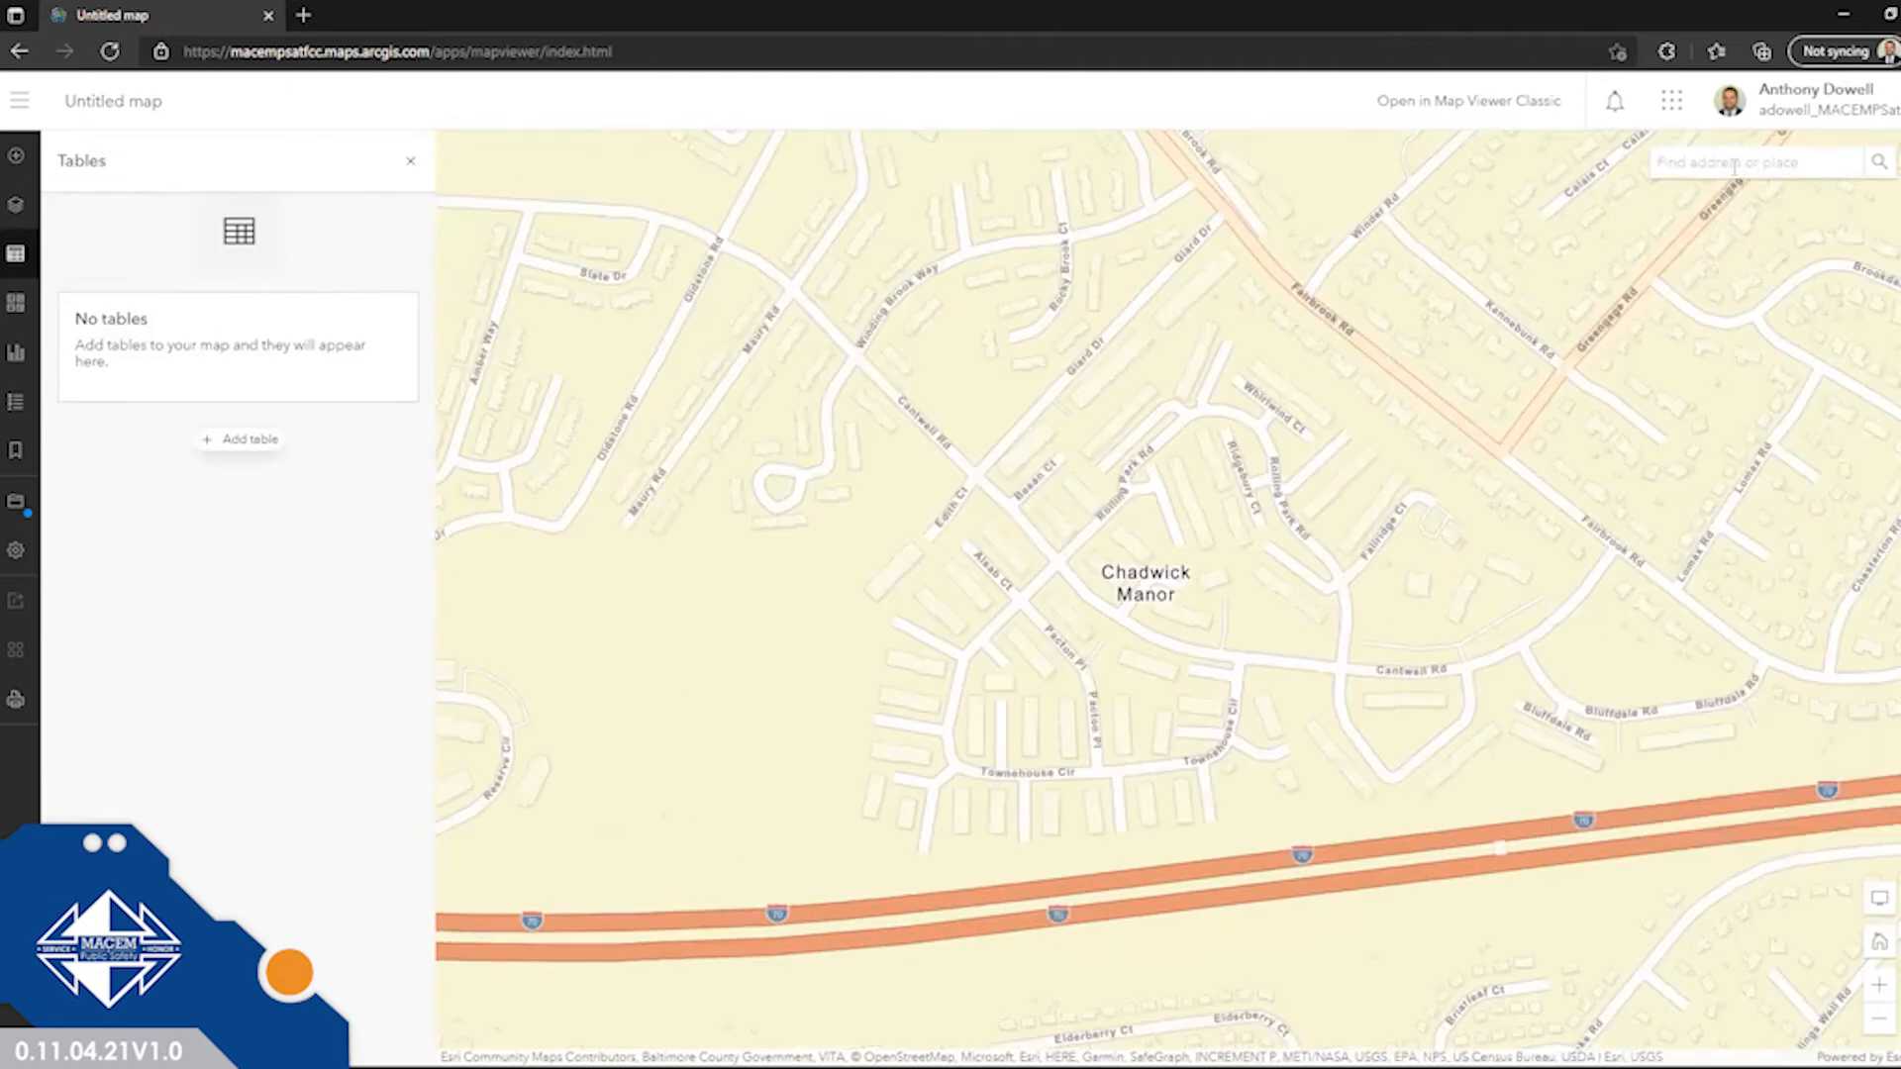
click(1775, 166)
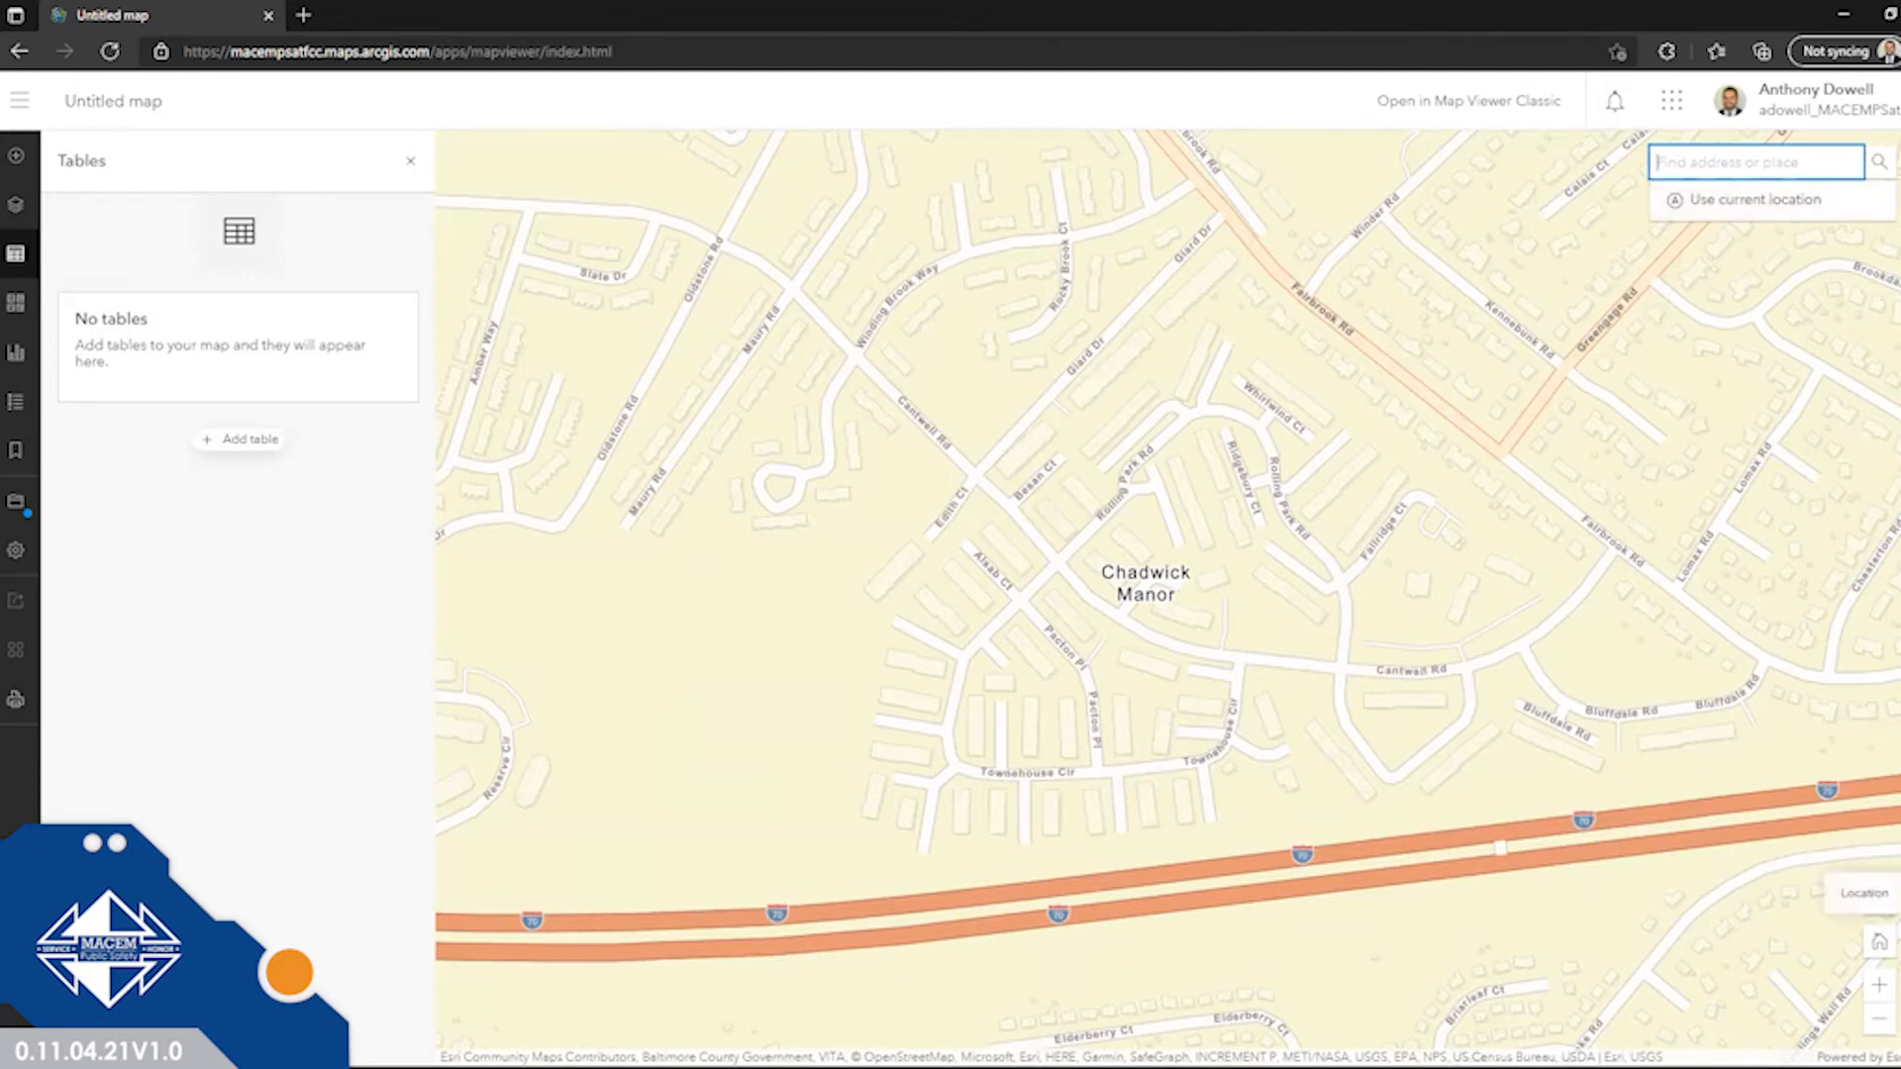
Measure a straight-line distance across Fairbrook Rd north of Chadwick Manor, and close the tables list.
click(1899, 795)
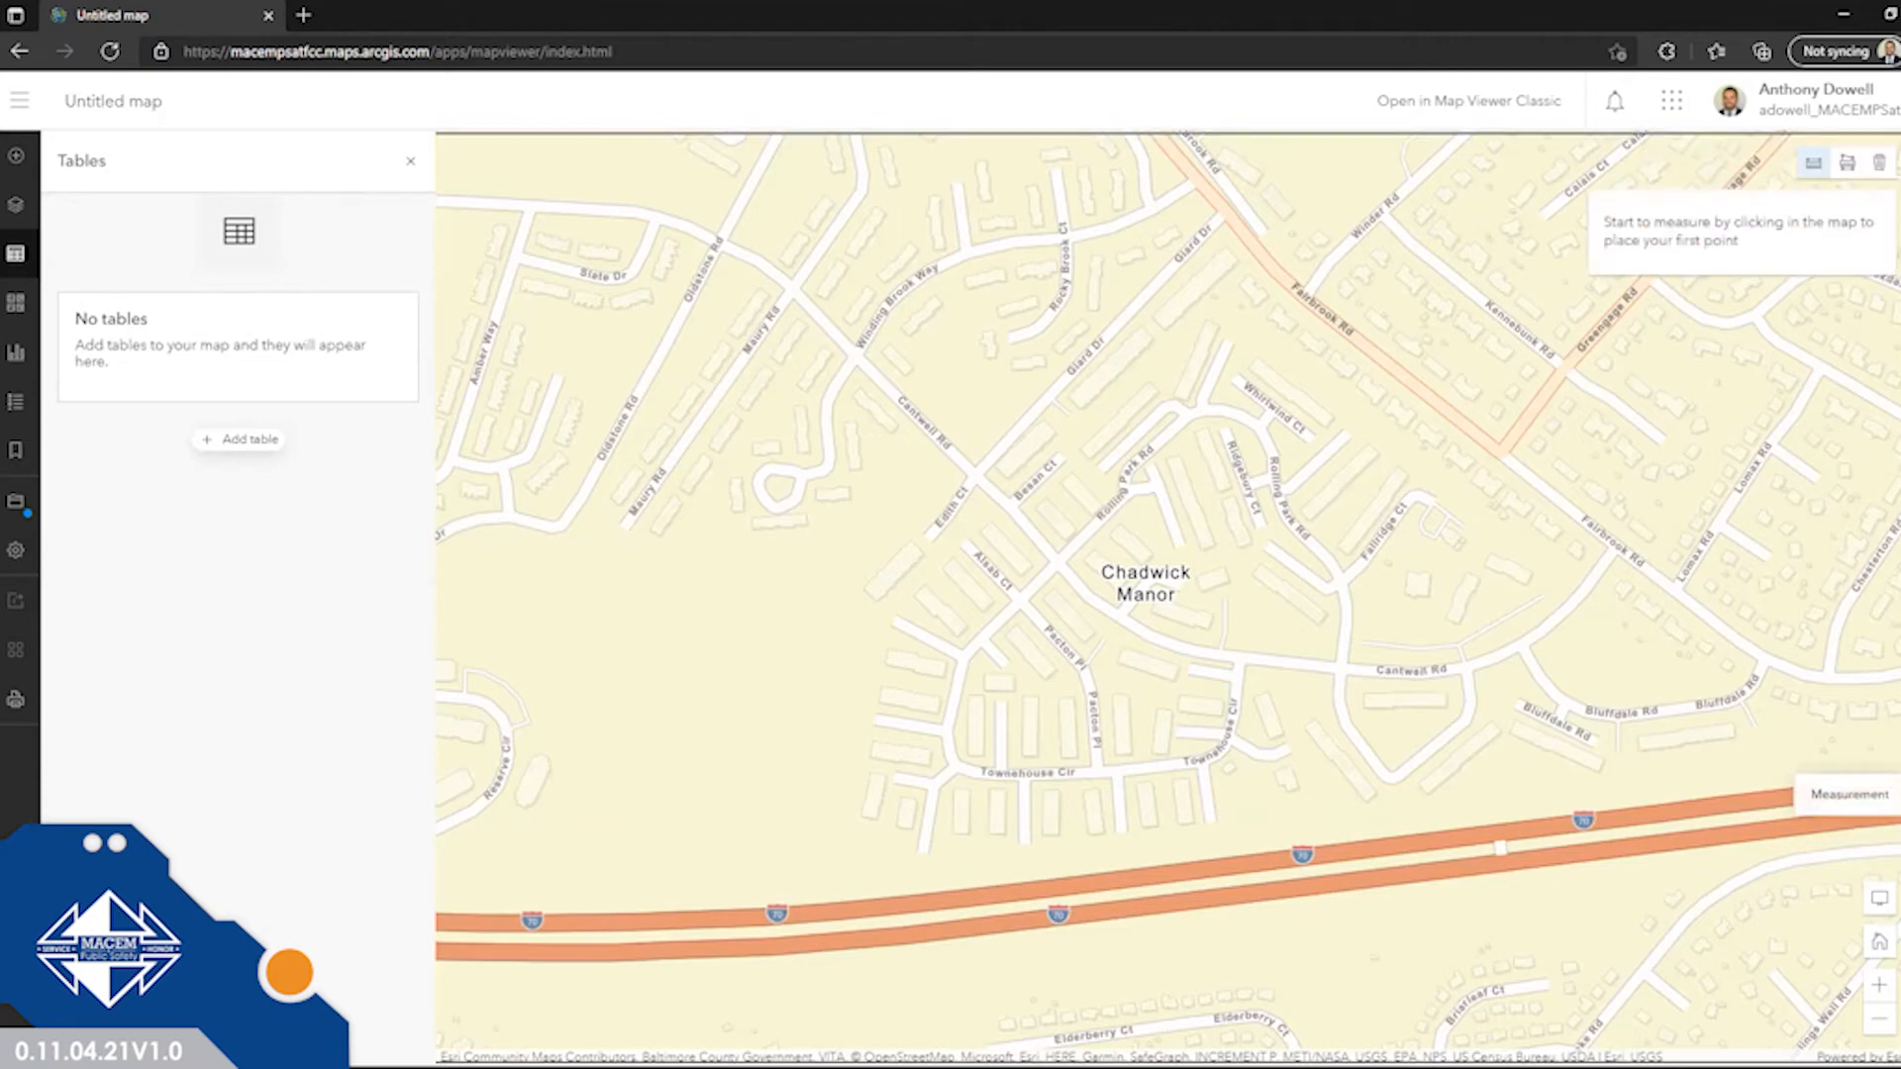
click(1177, 325)
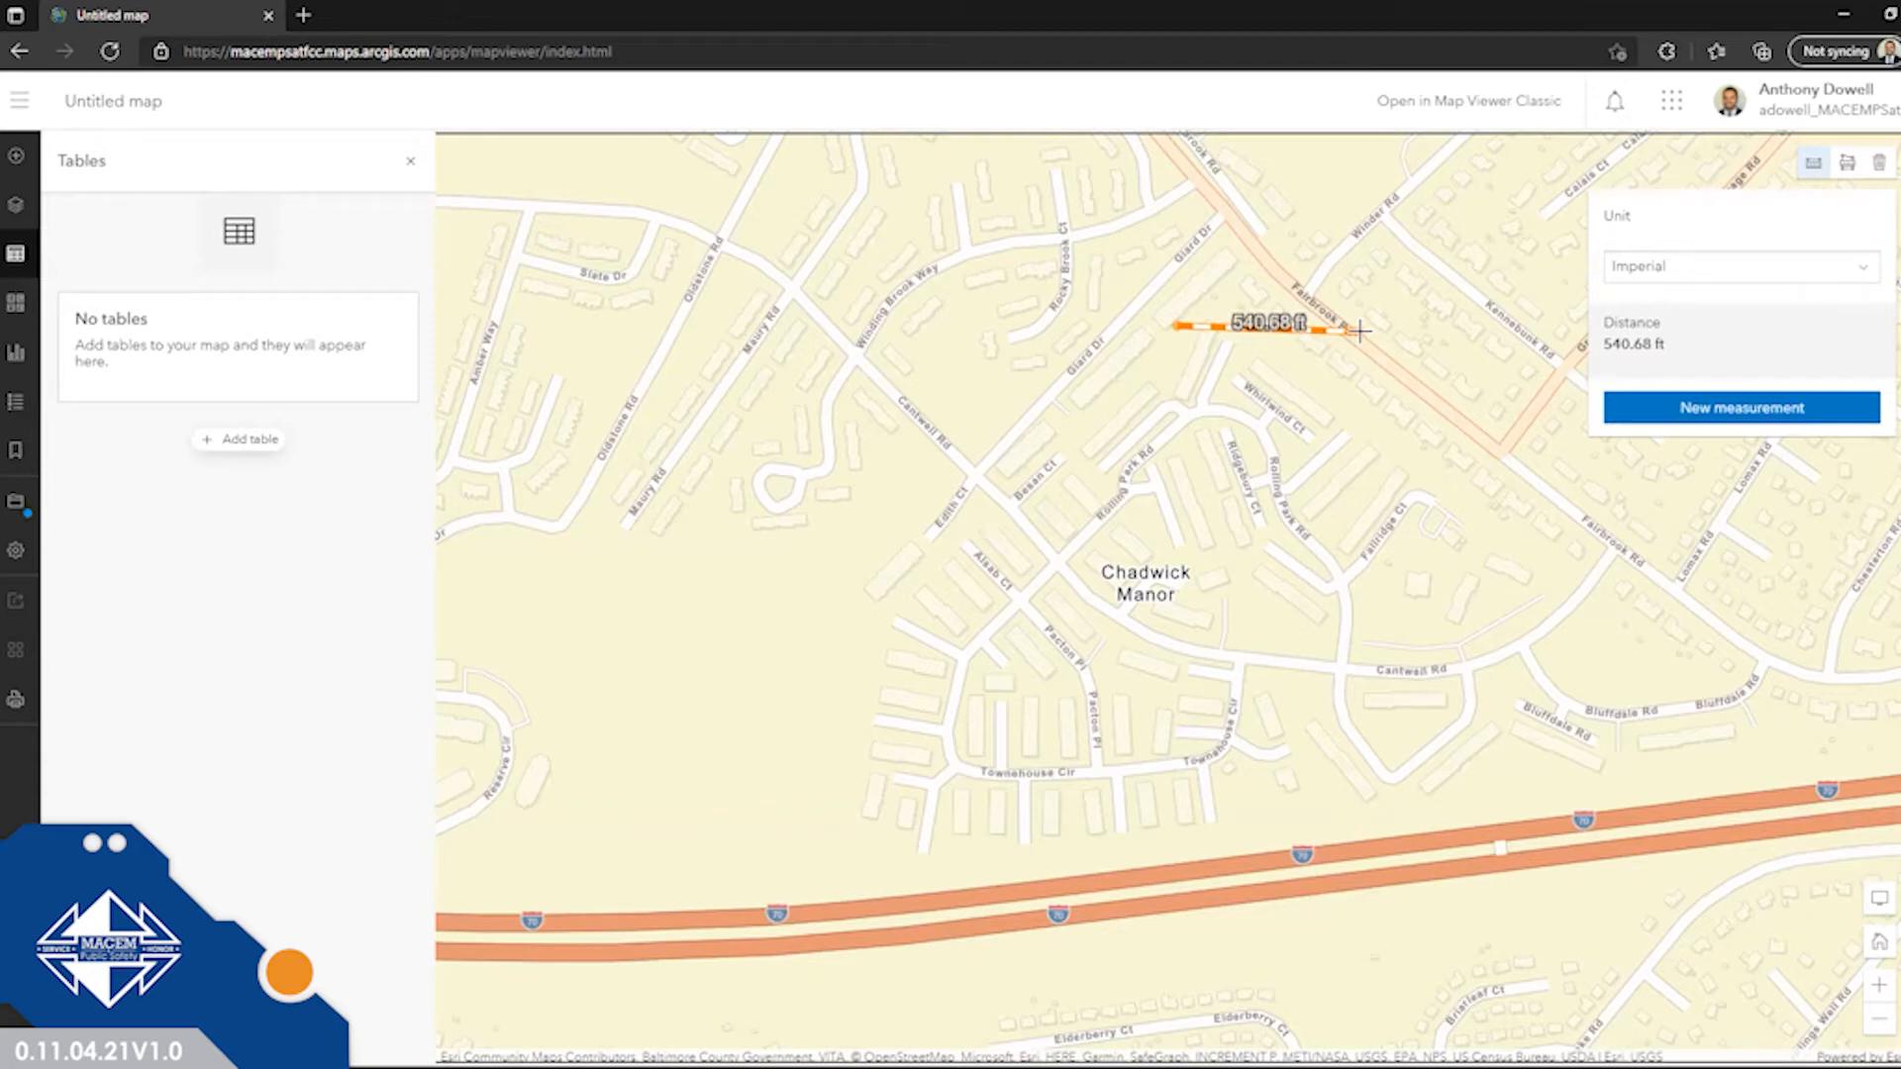
double_click(1438, 353)
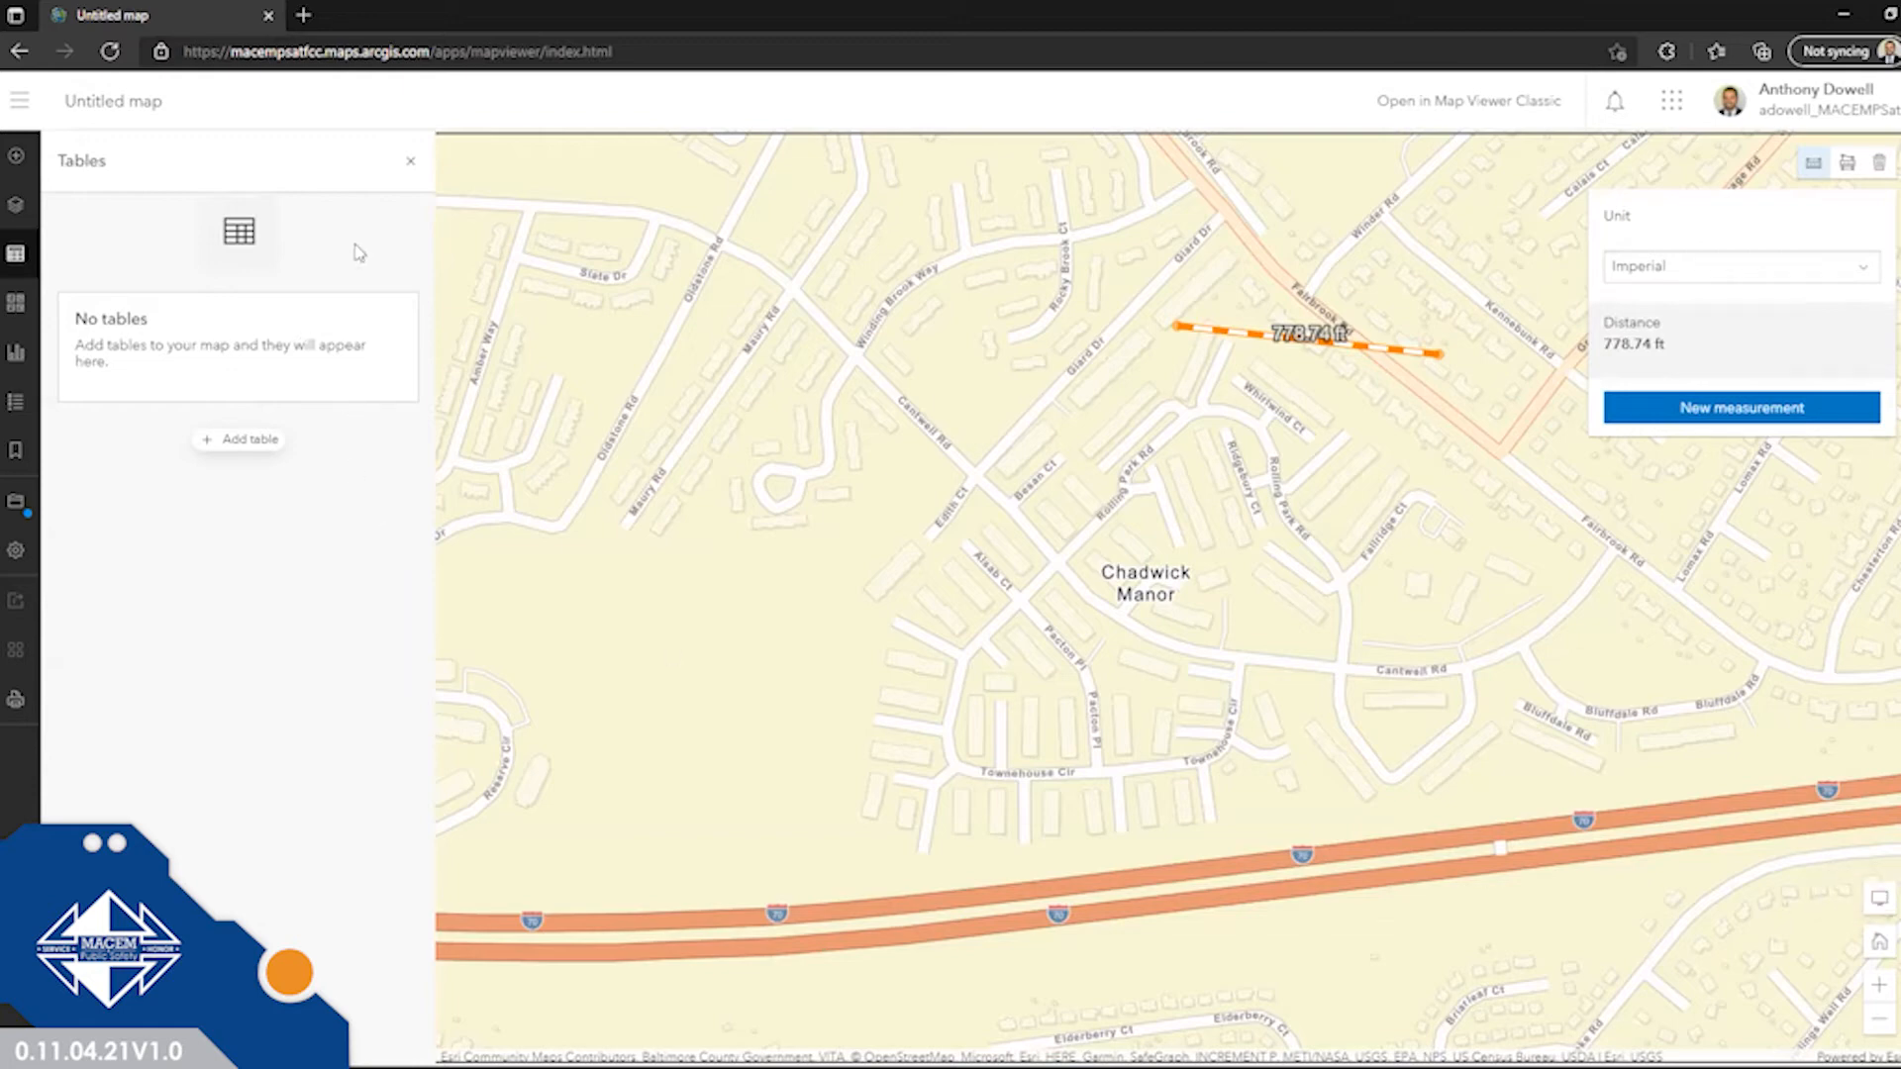
click(411, 160)
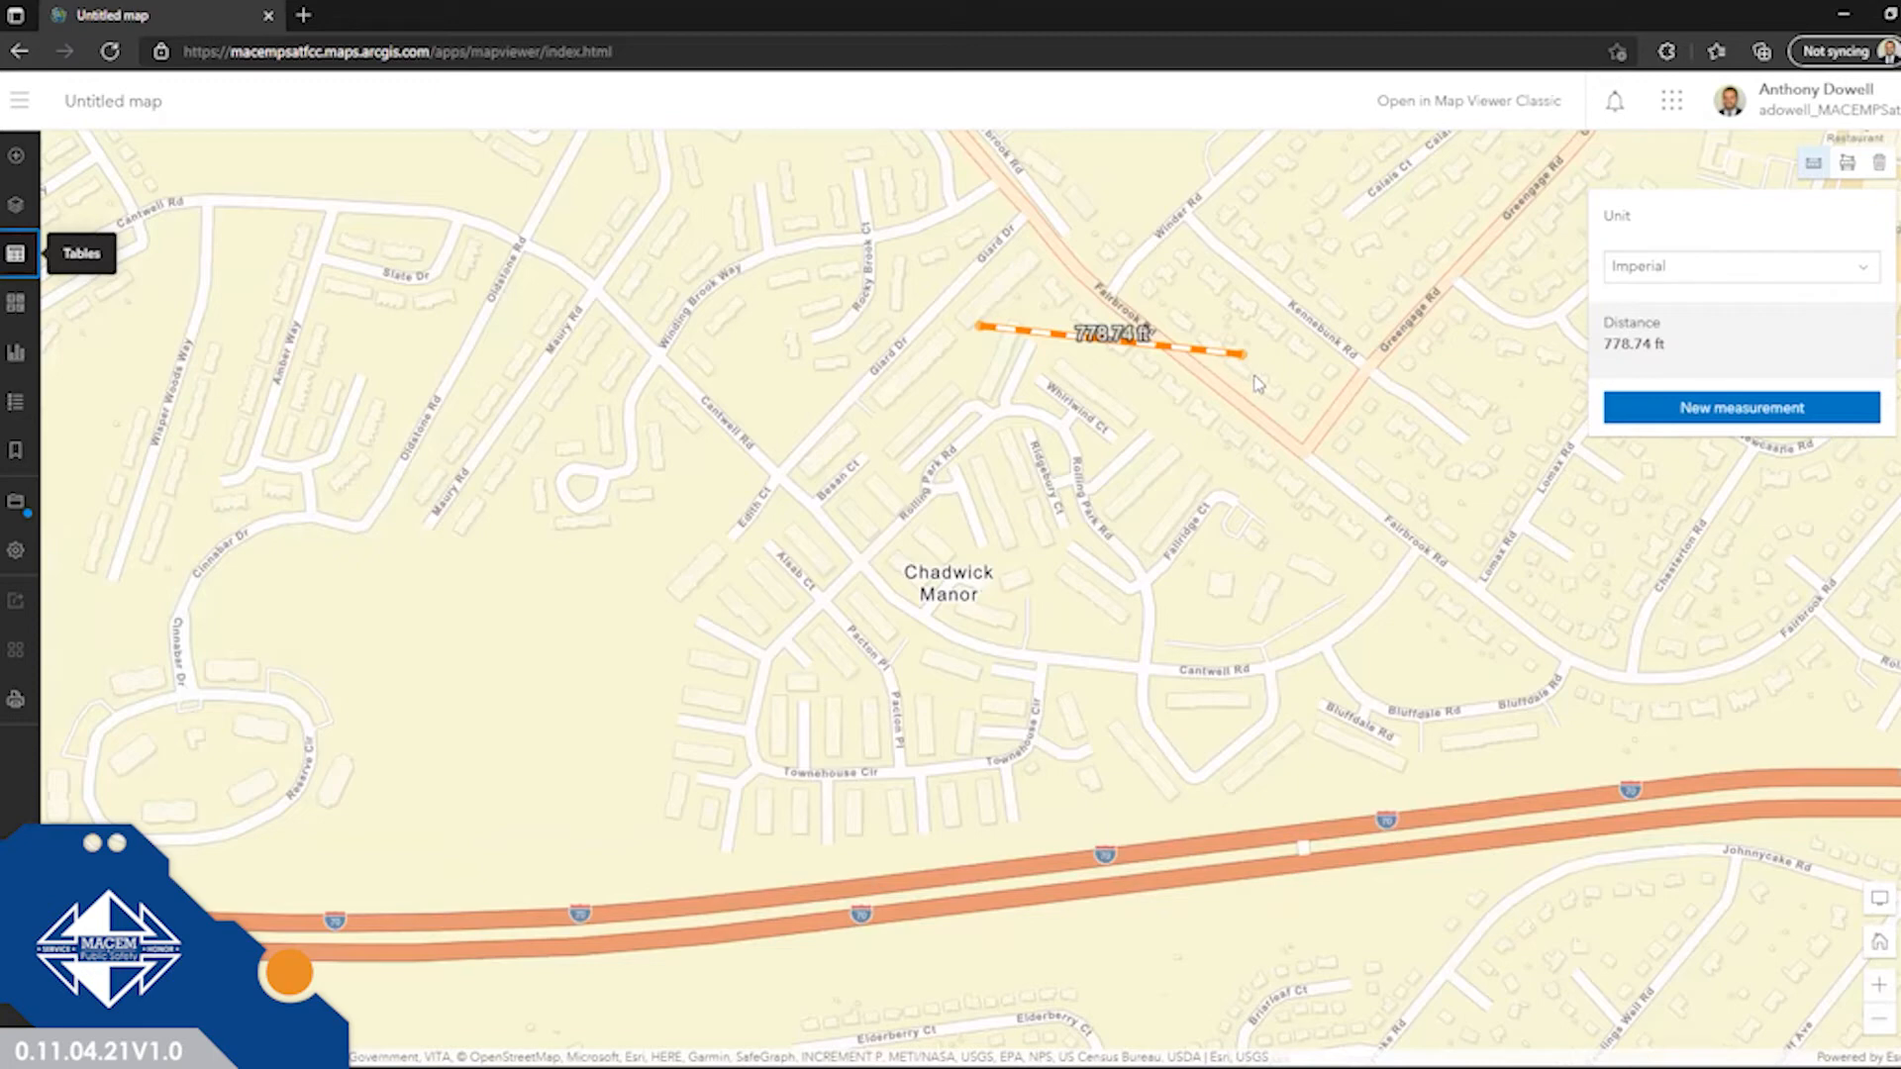
Switch to Map Viewer Classic without saving the map, hide the map details, and return to the organization's home page.
click(1449, 109)
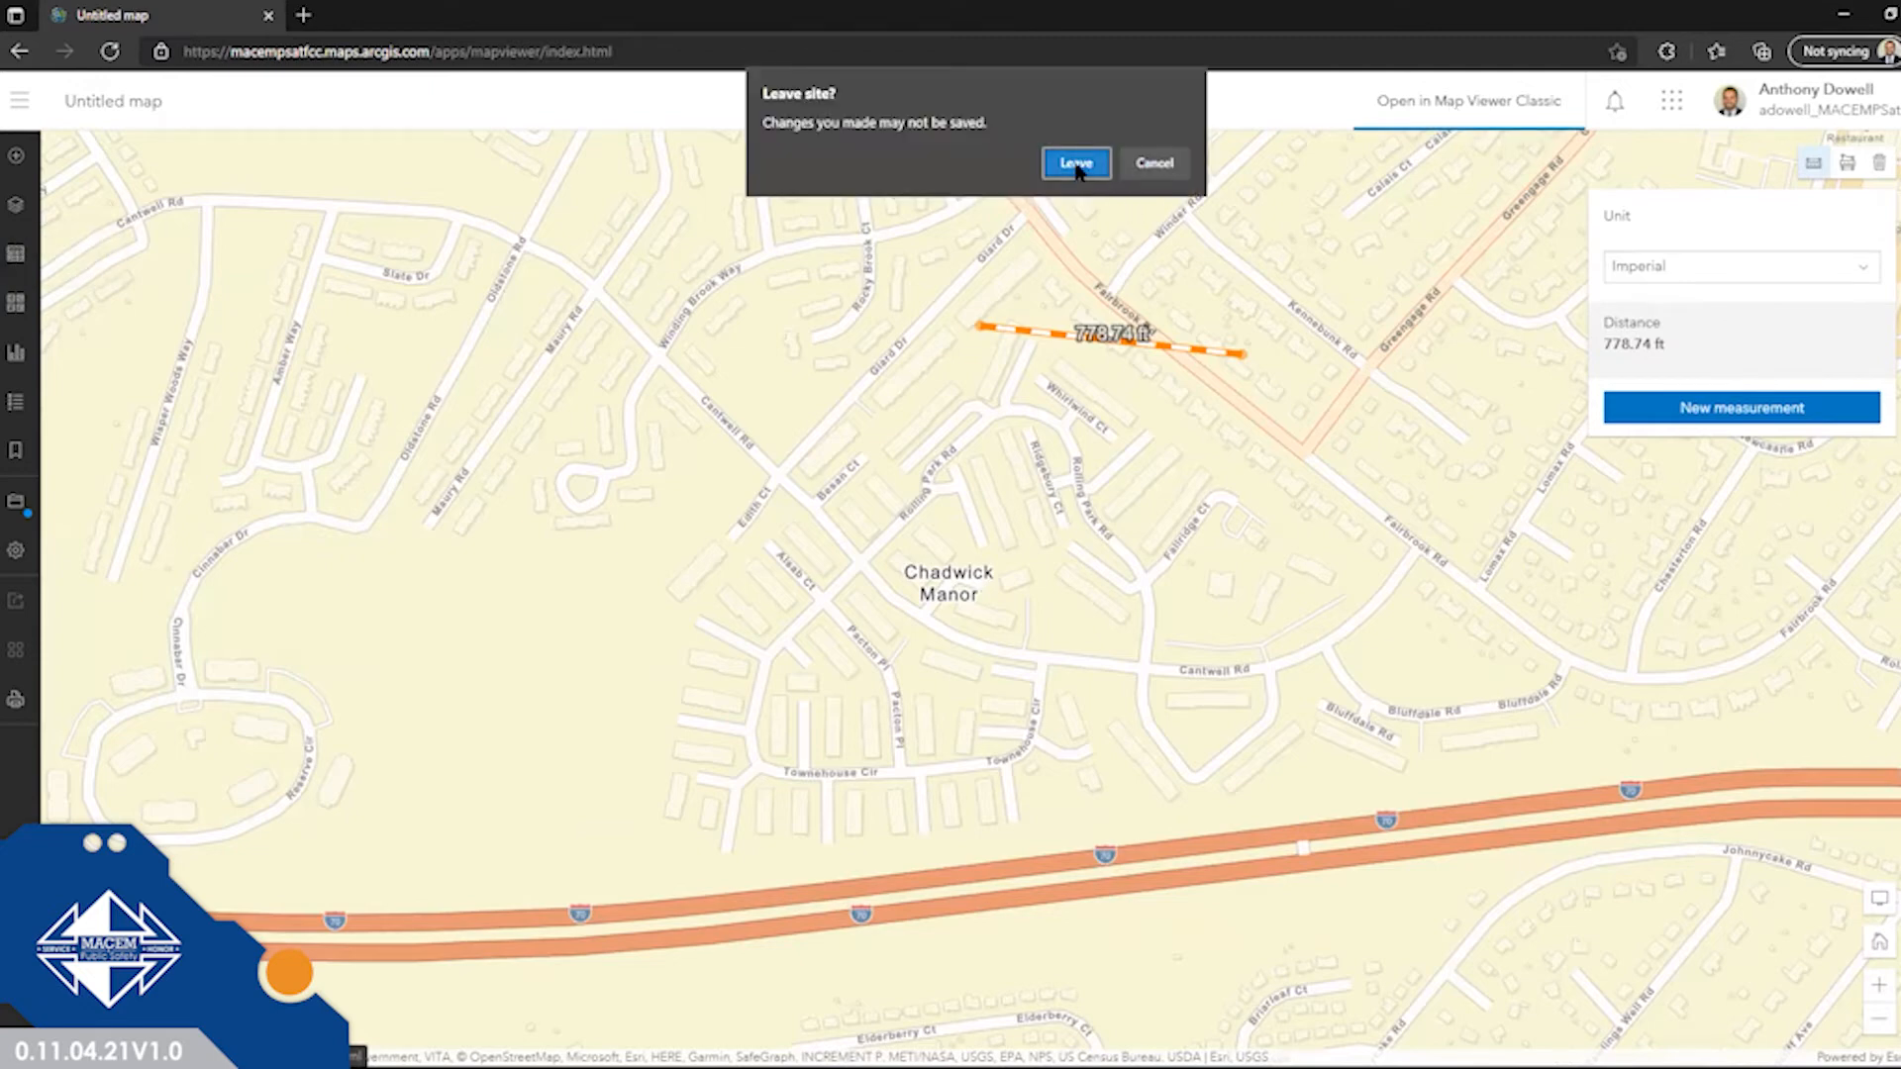
click(1076, 164)
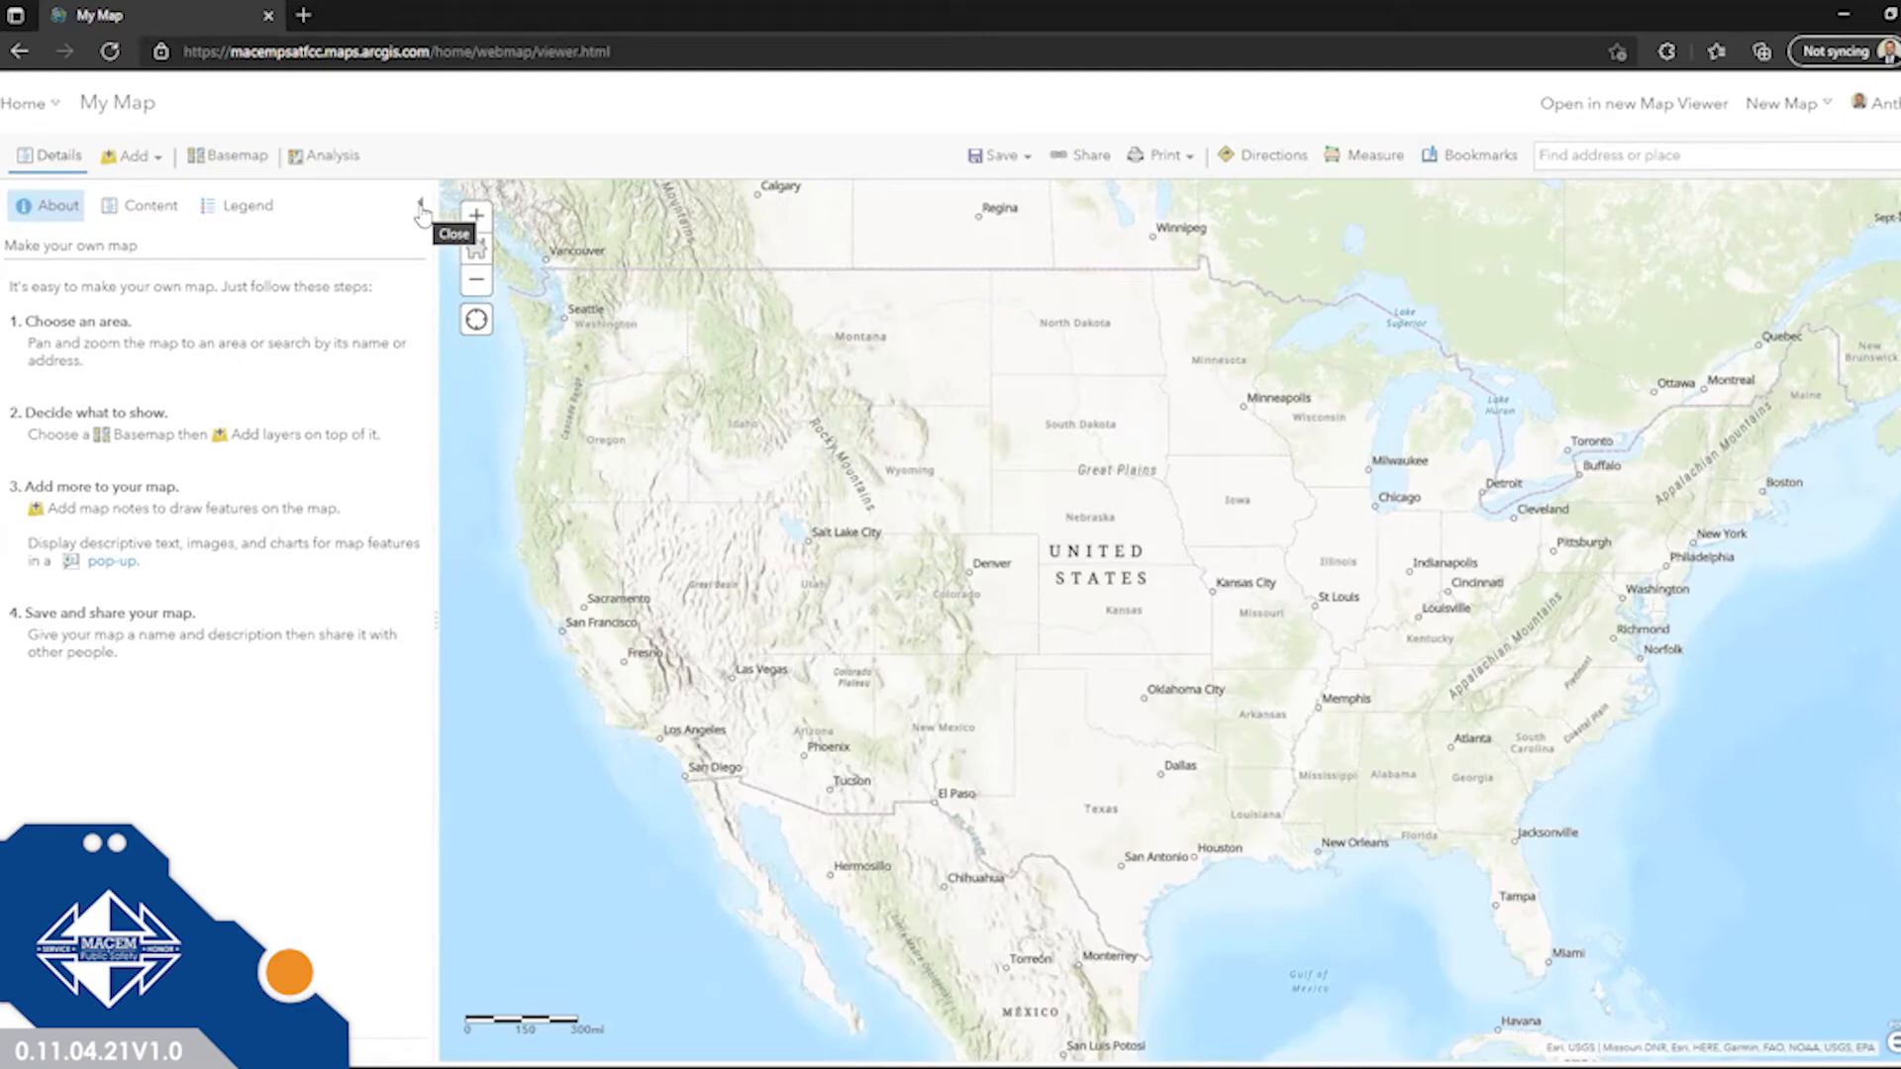
click(421, 210)
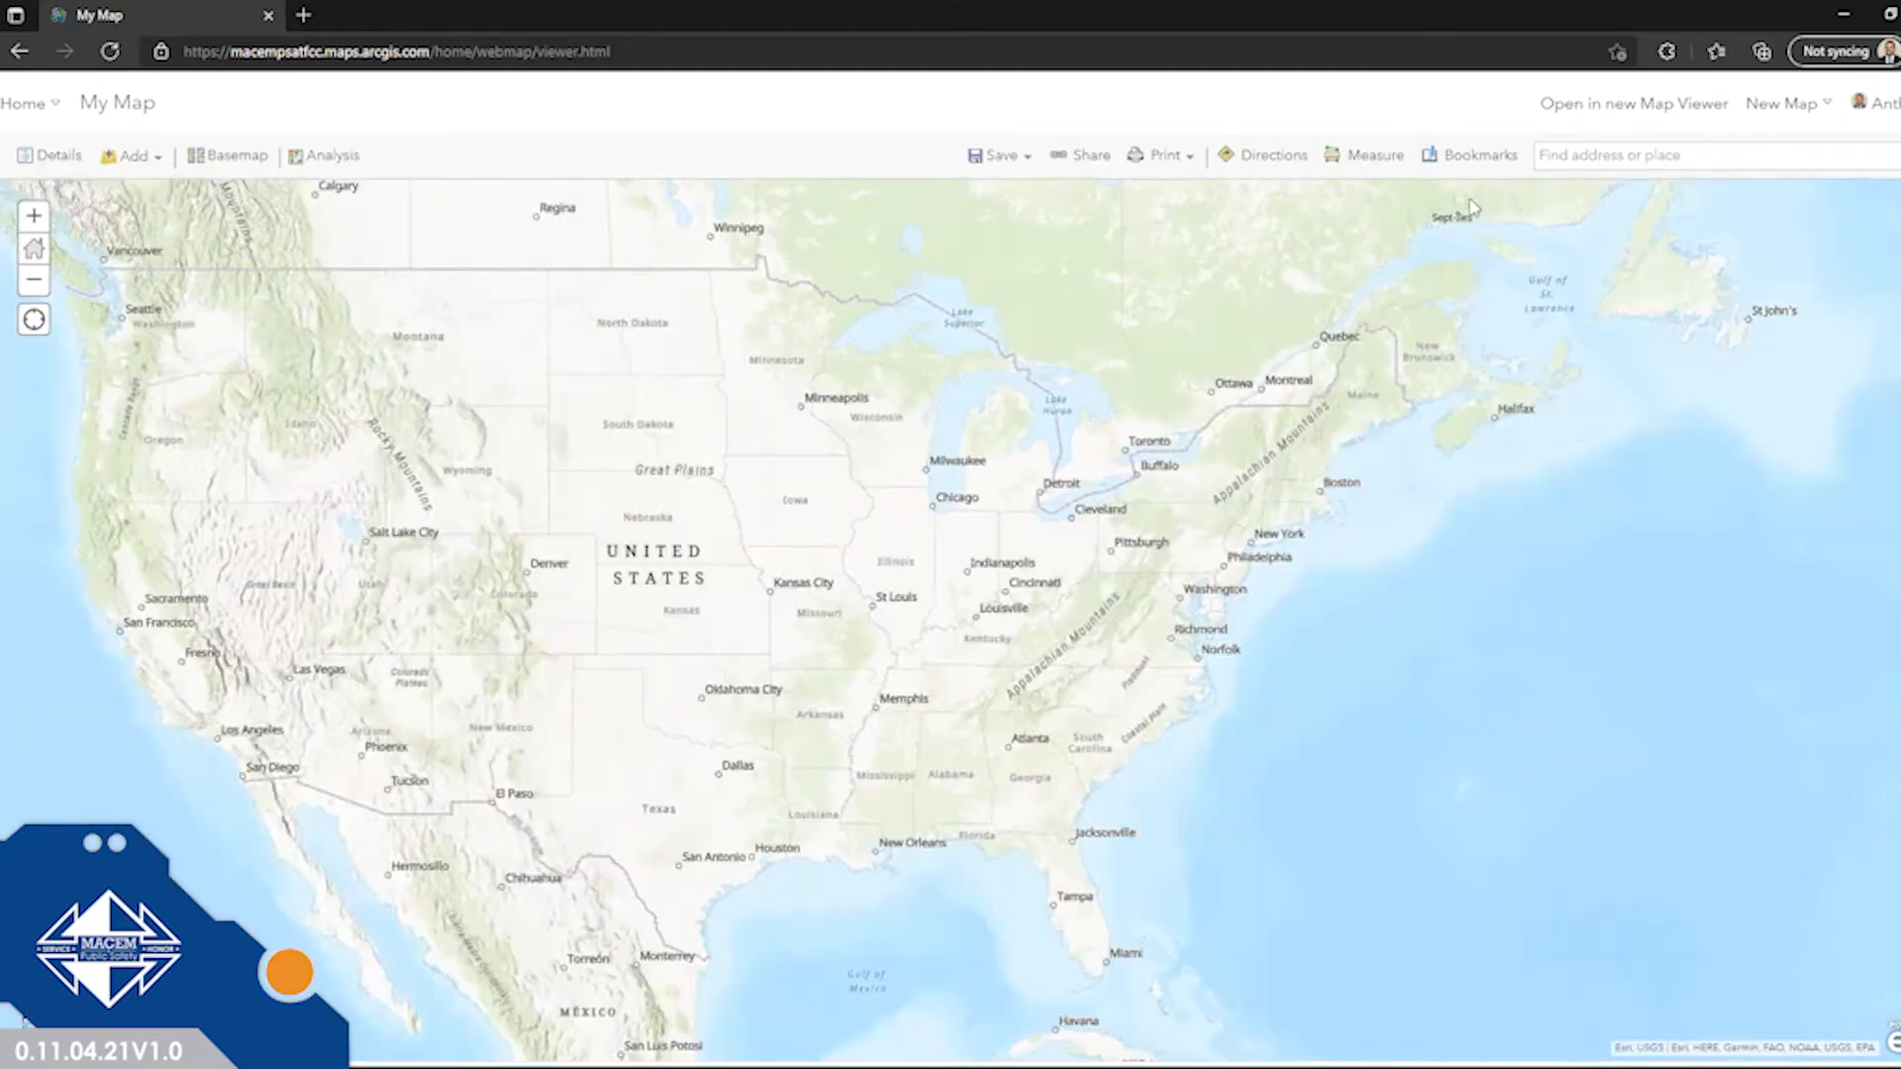
click(24, 109)
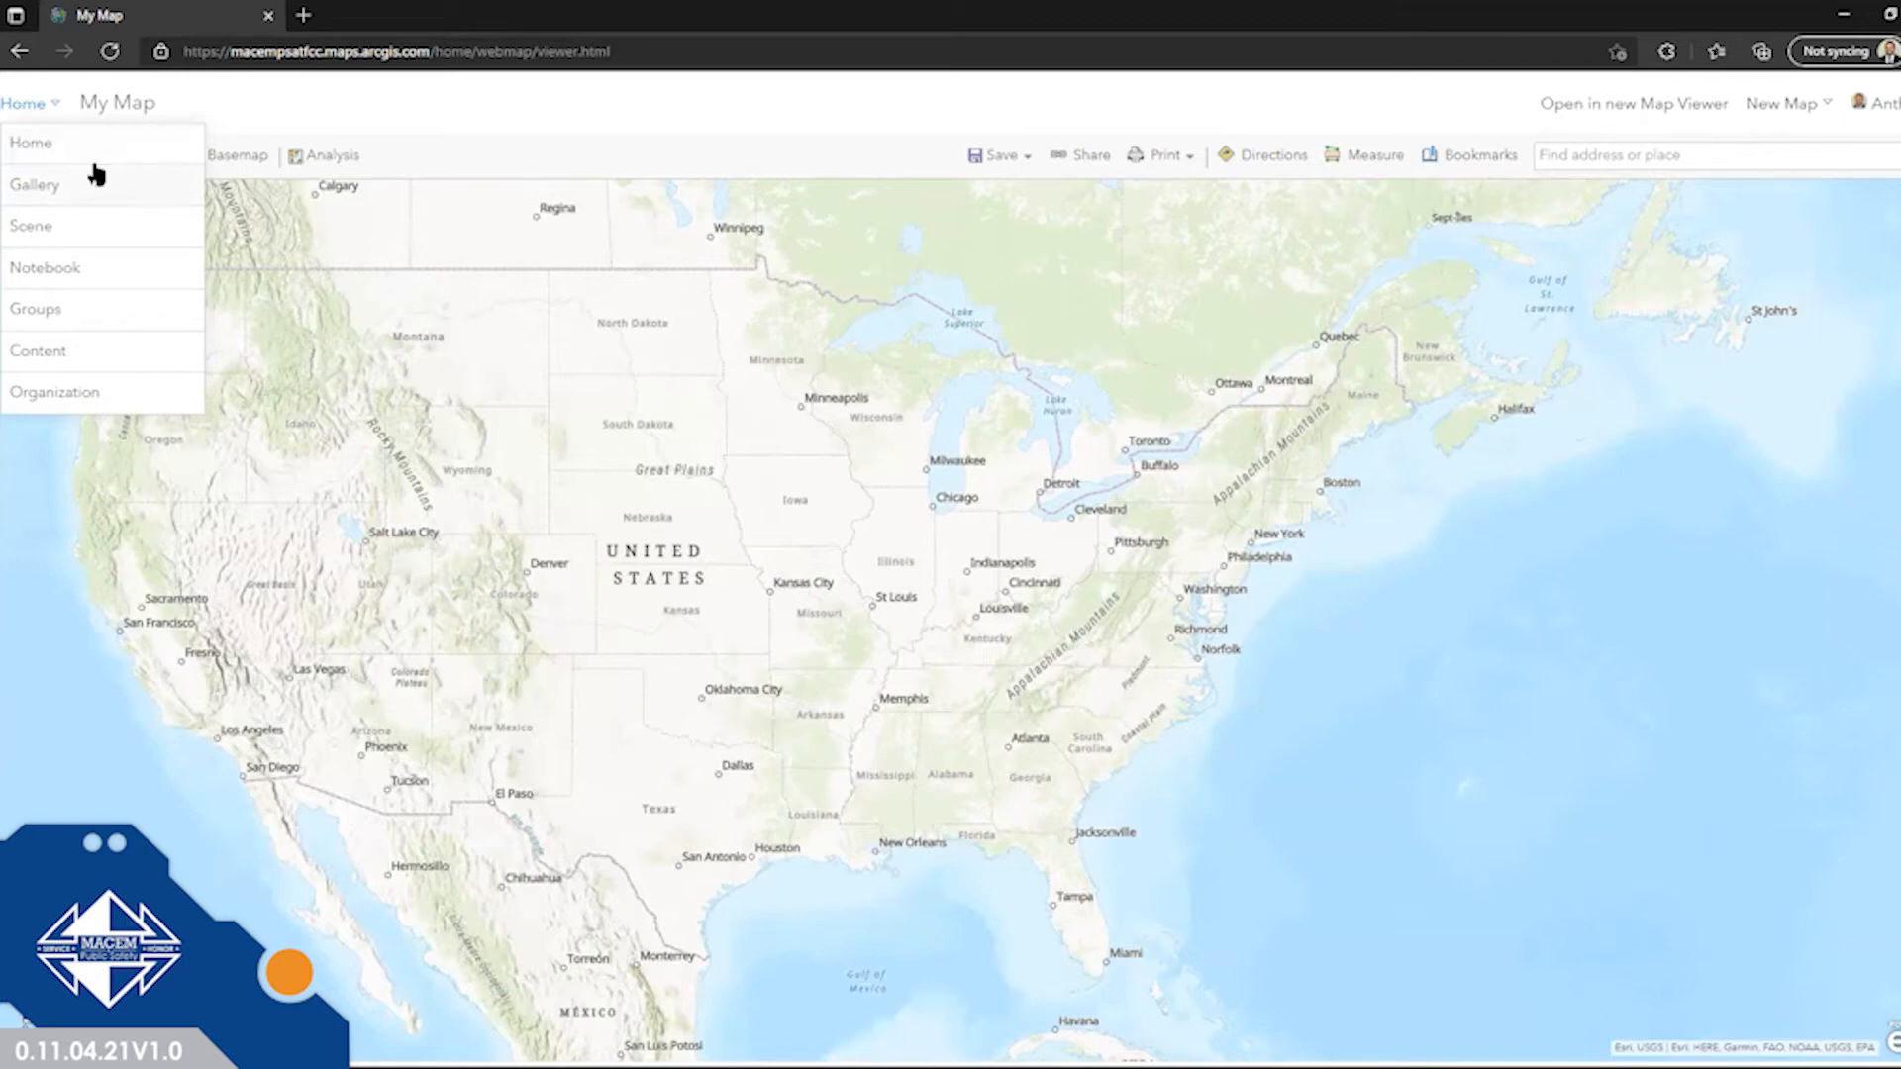
click(68, 148)
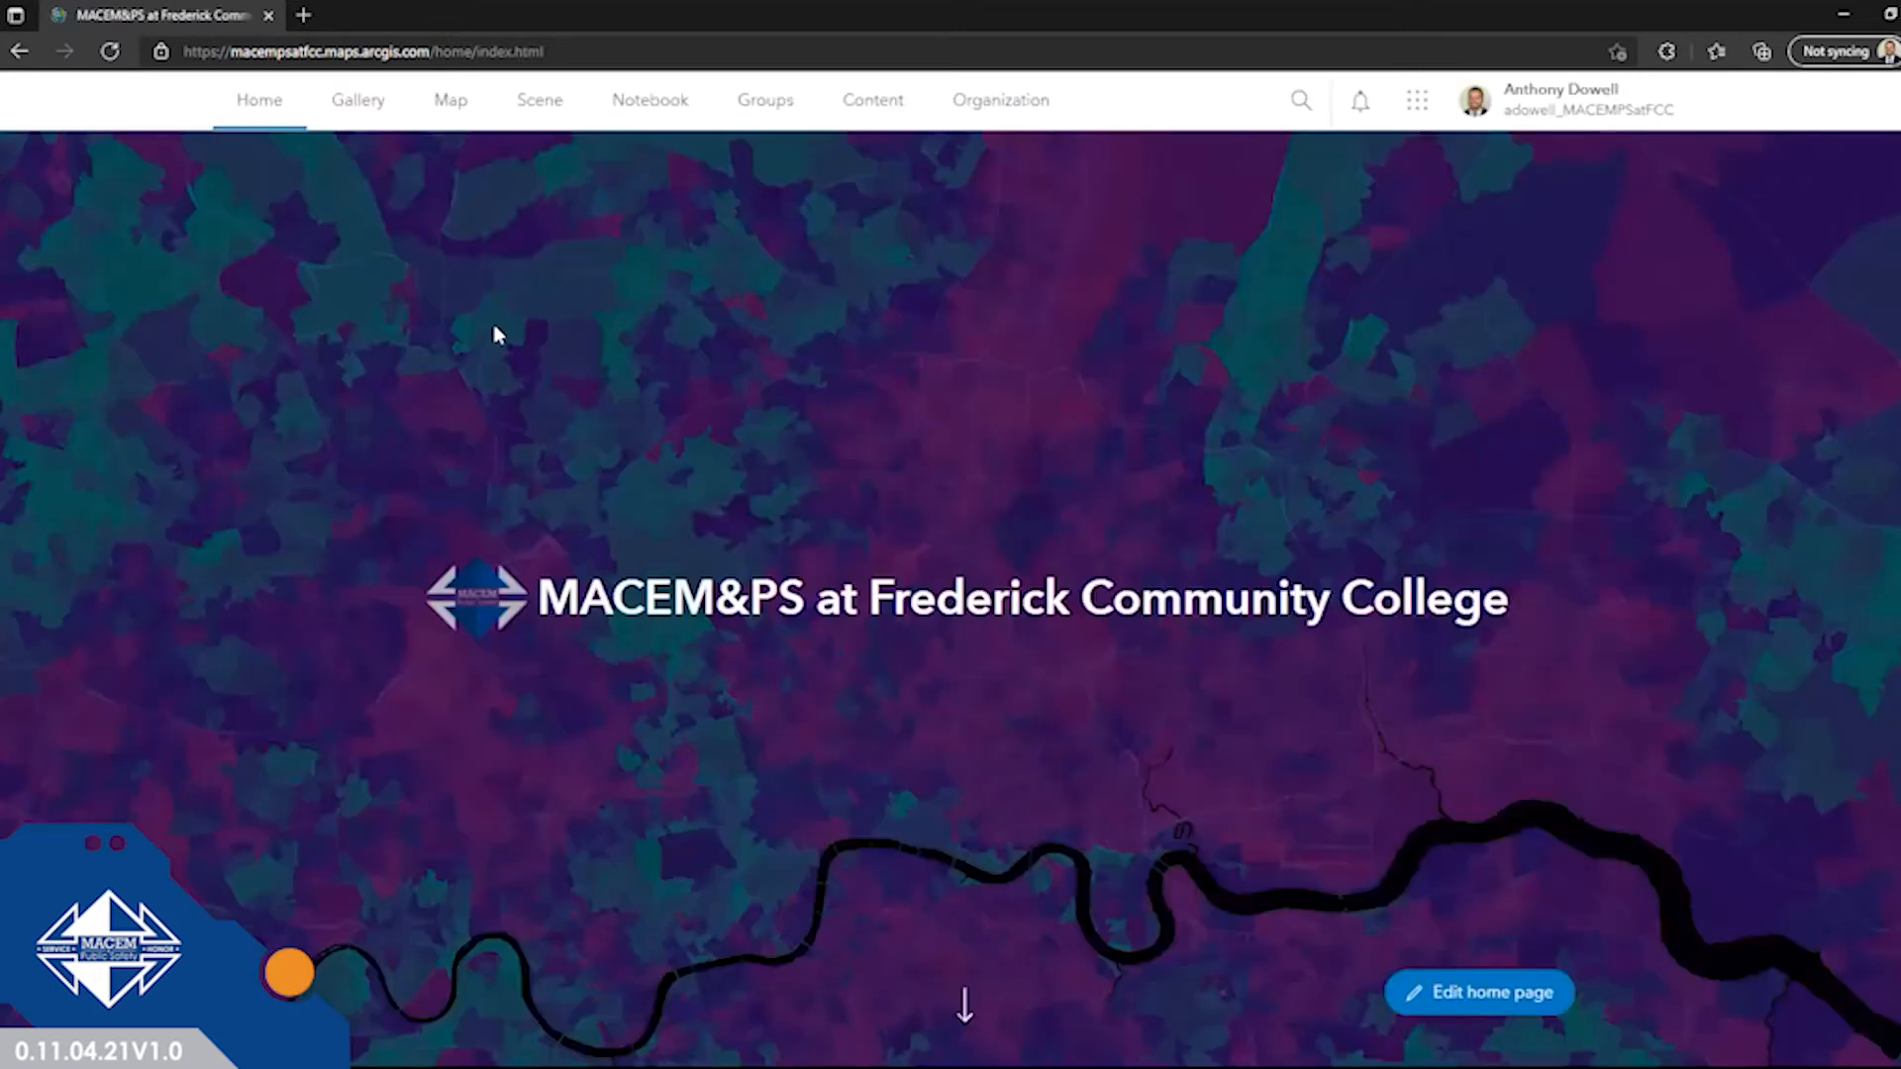
Start a new scene in Scene Viewer and look at its basemap gallery.
click(547, 111)
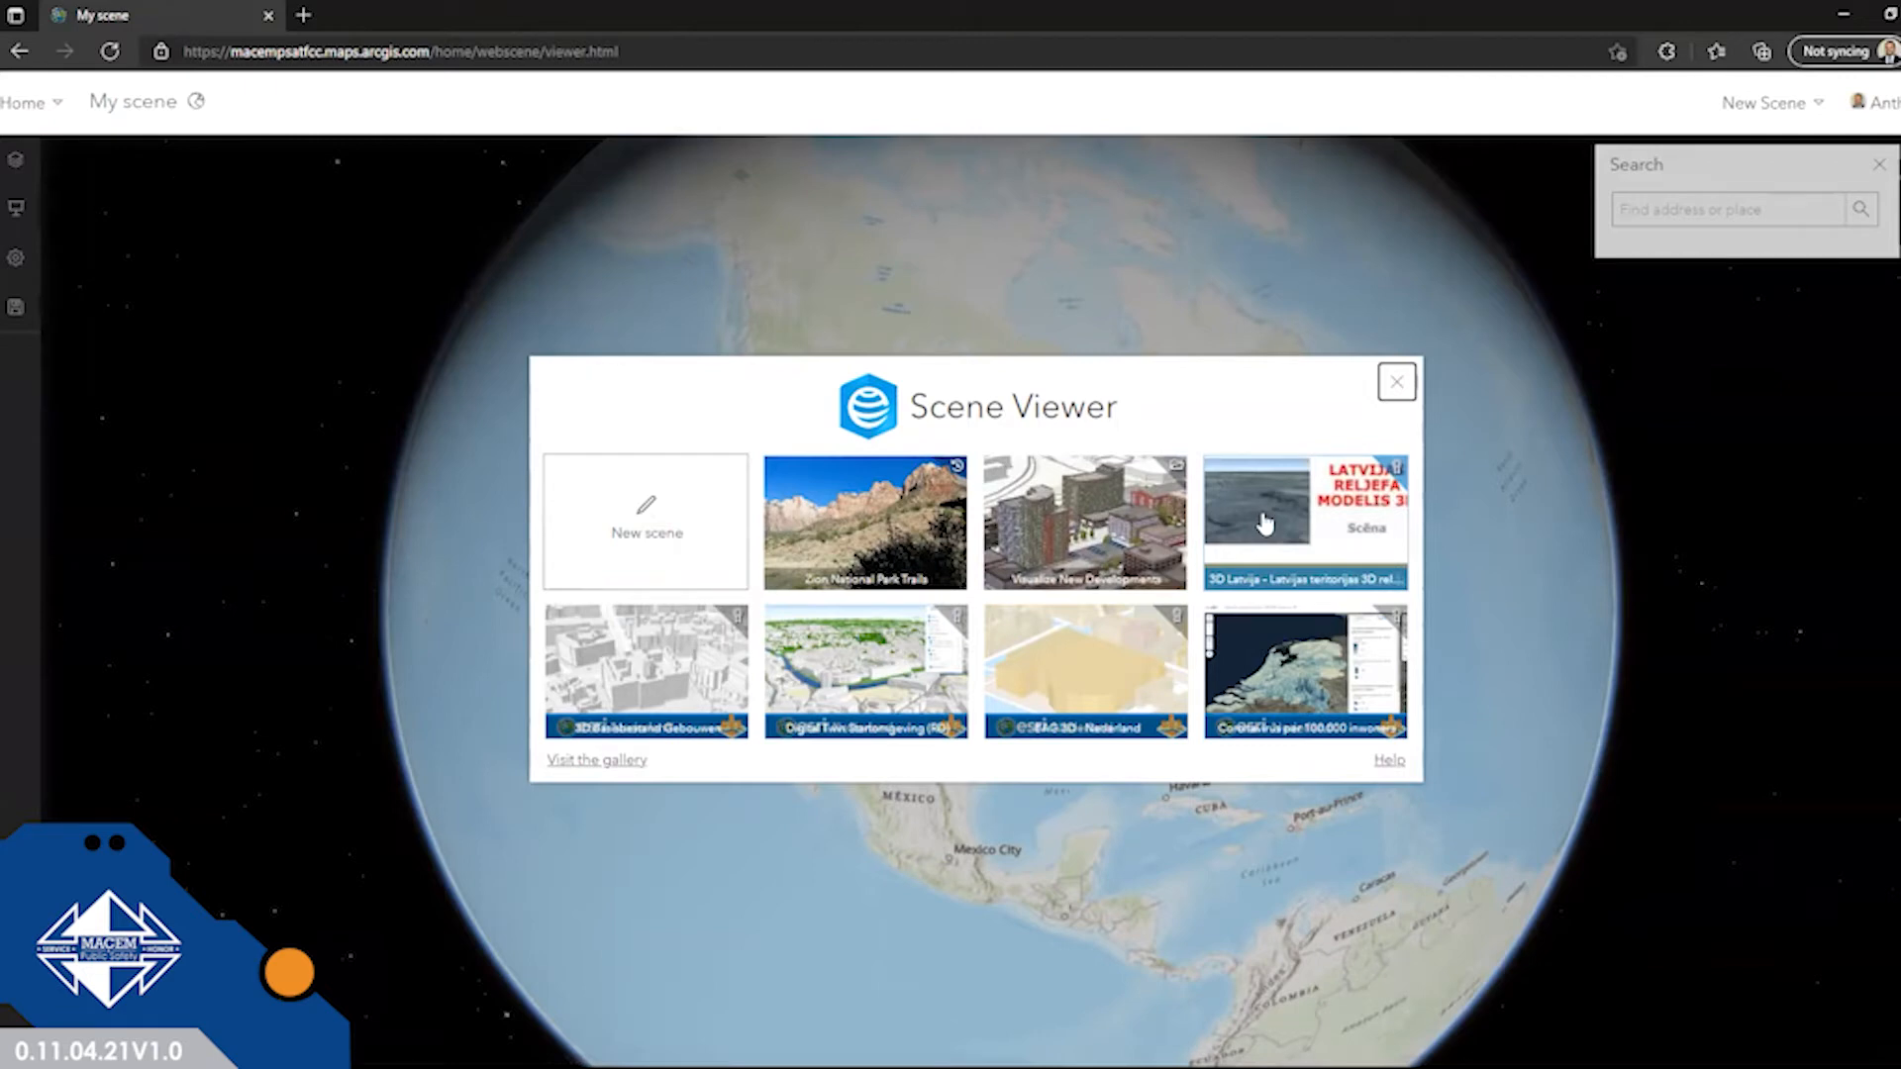
click(645, 507)
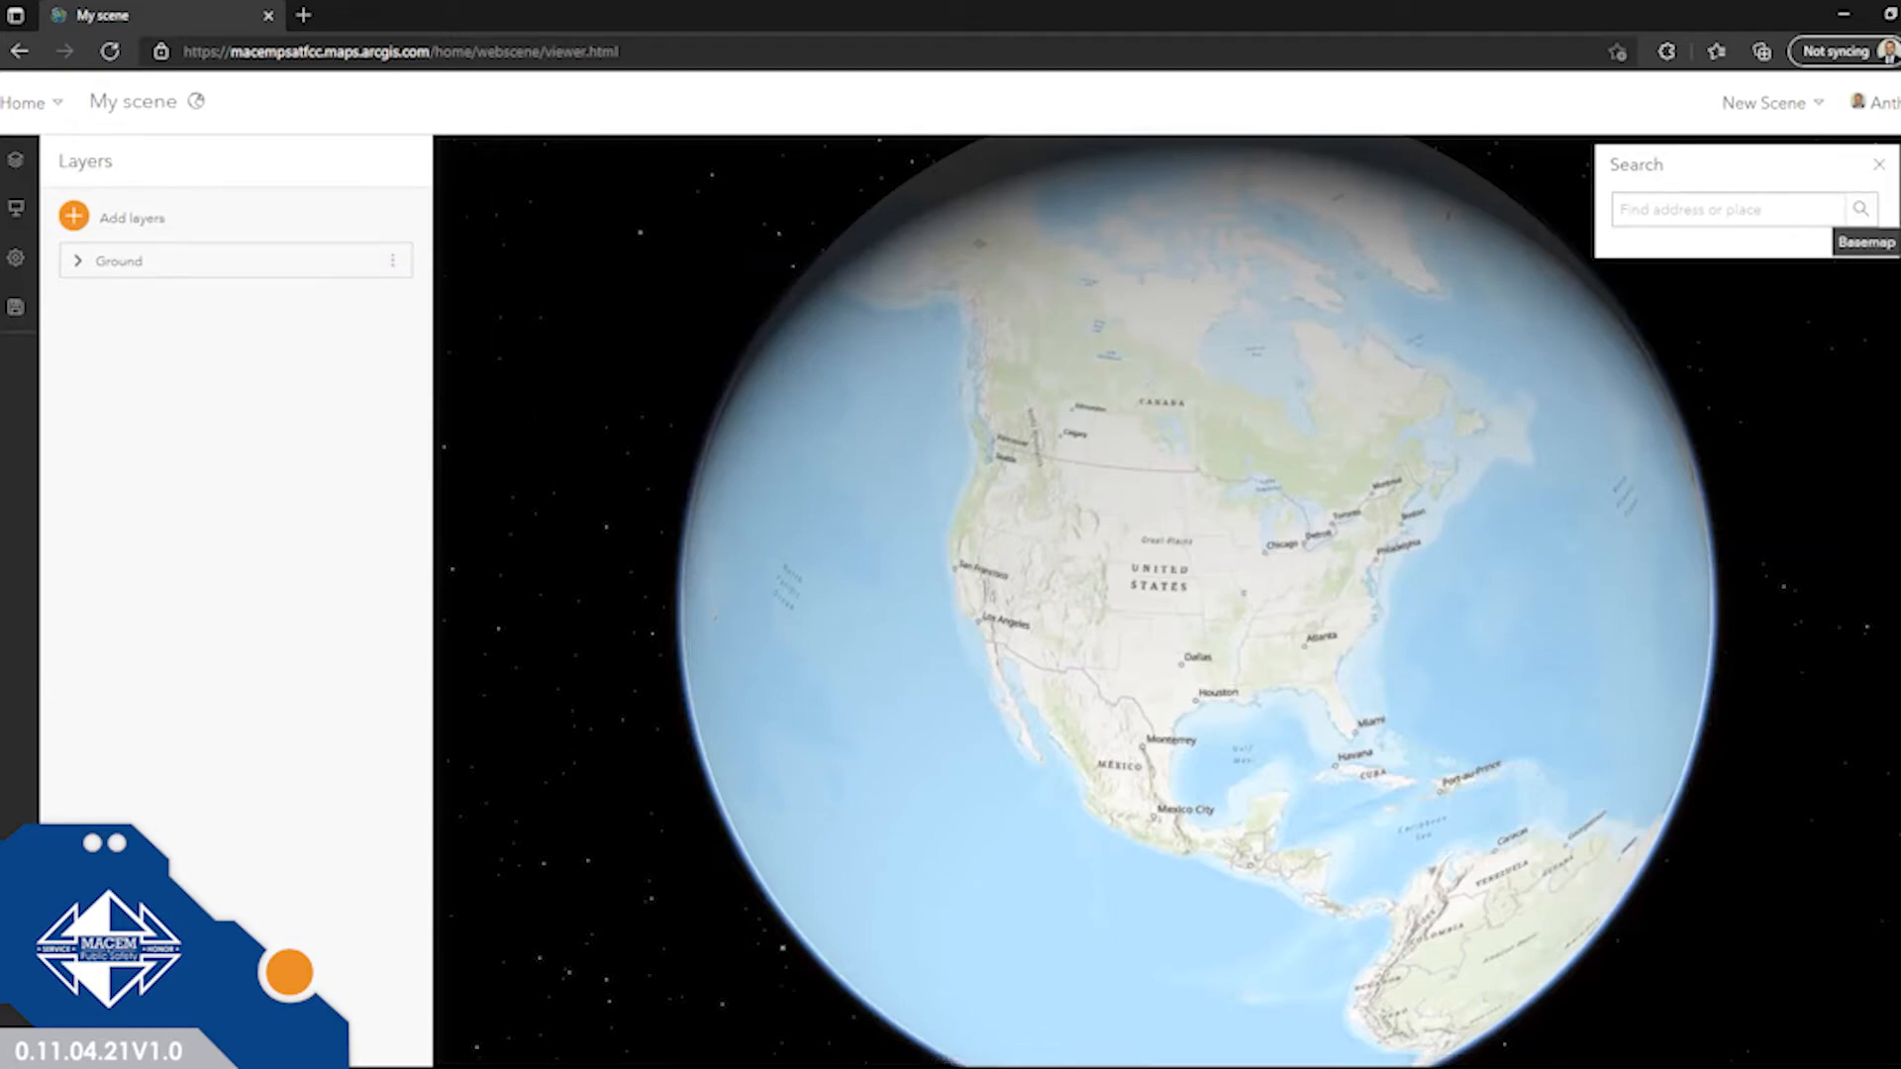
click(1871, 236)
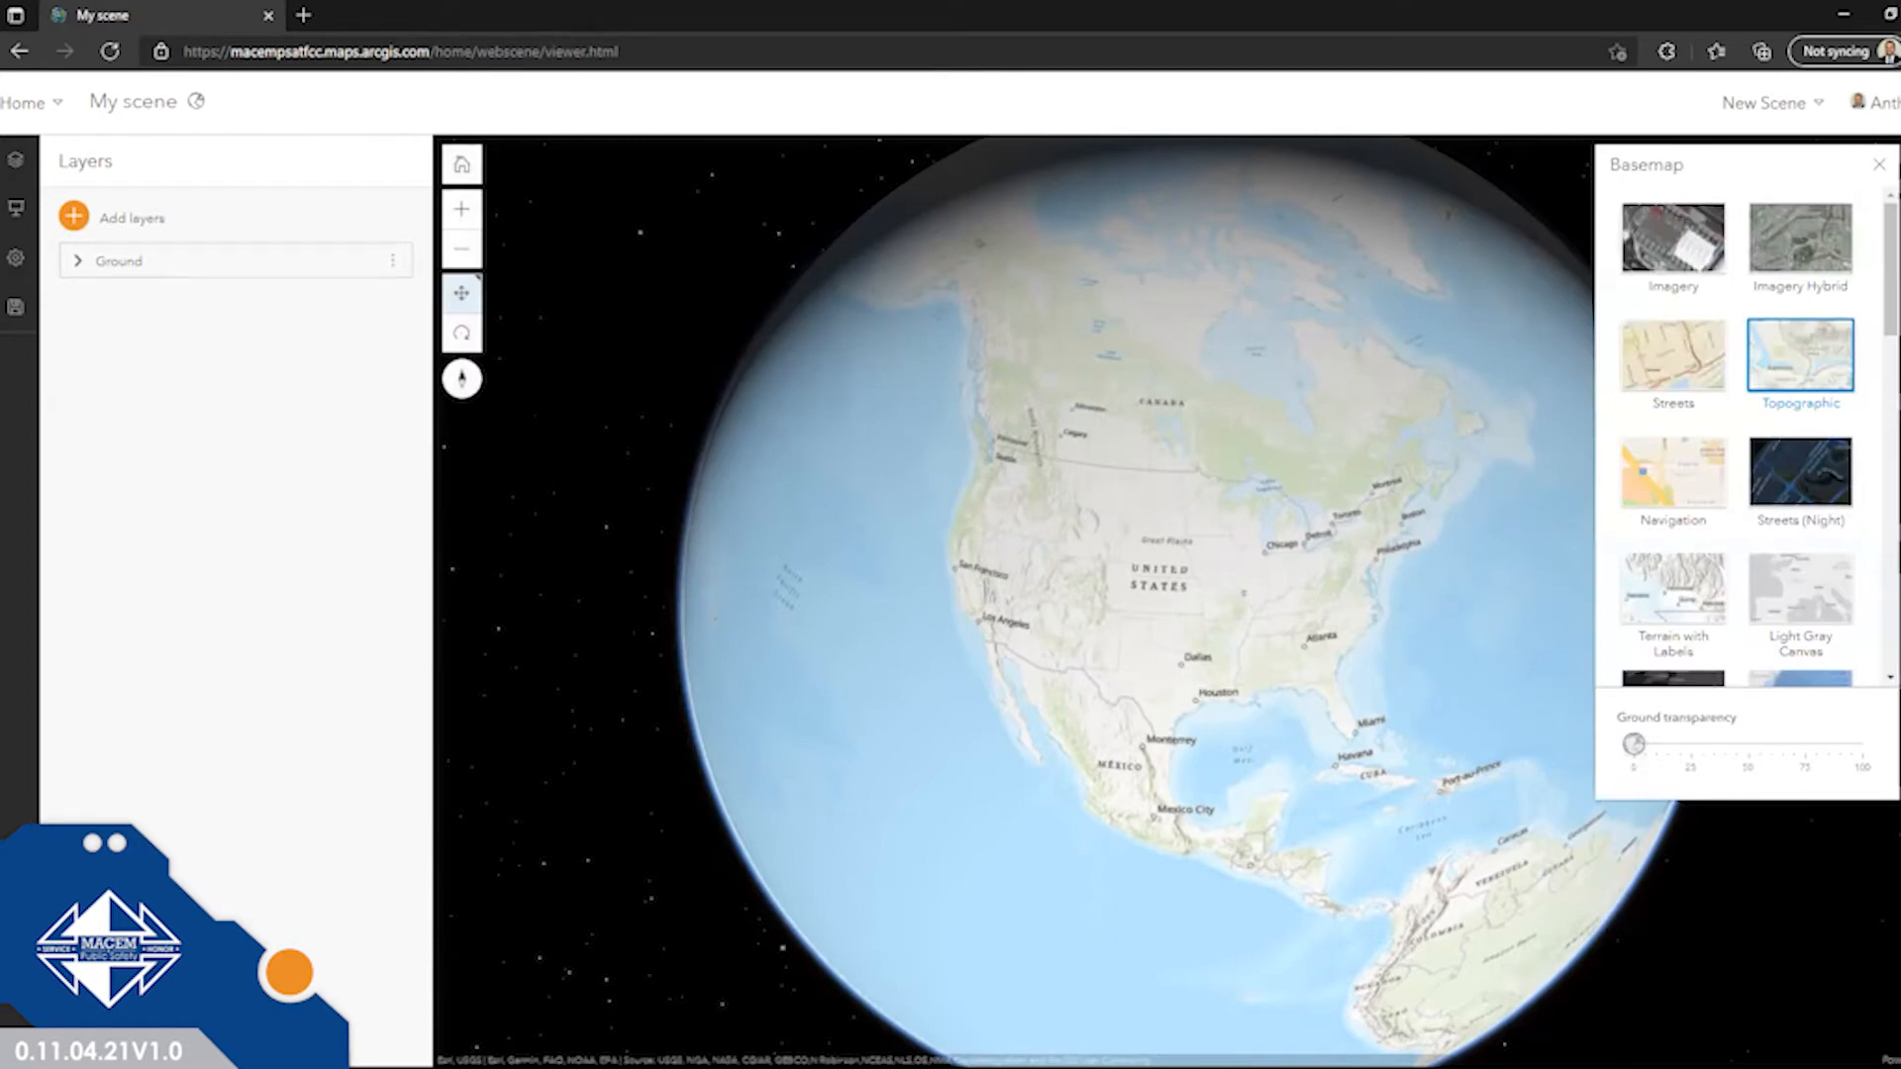
click(1878, 170)
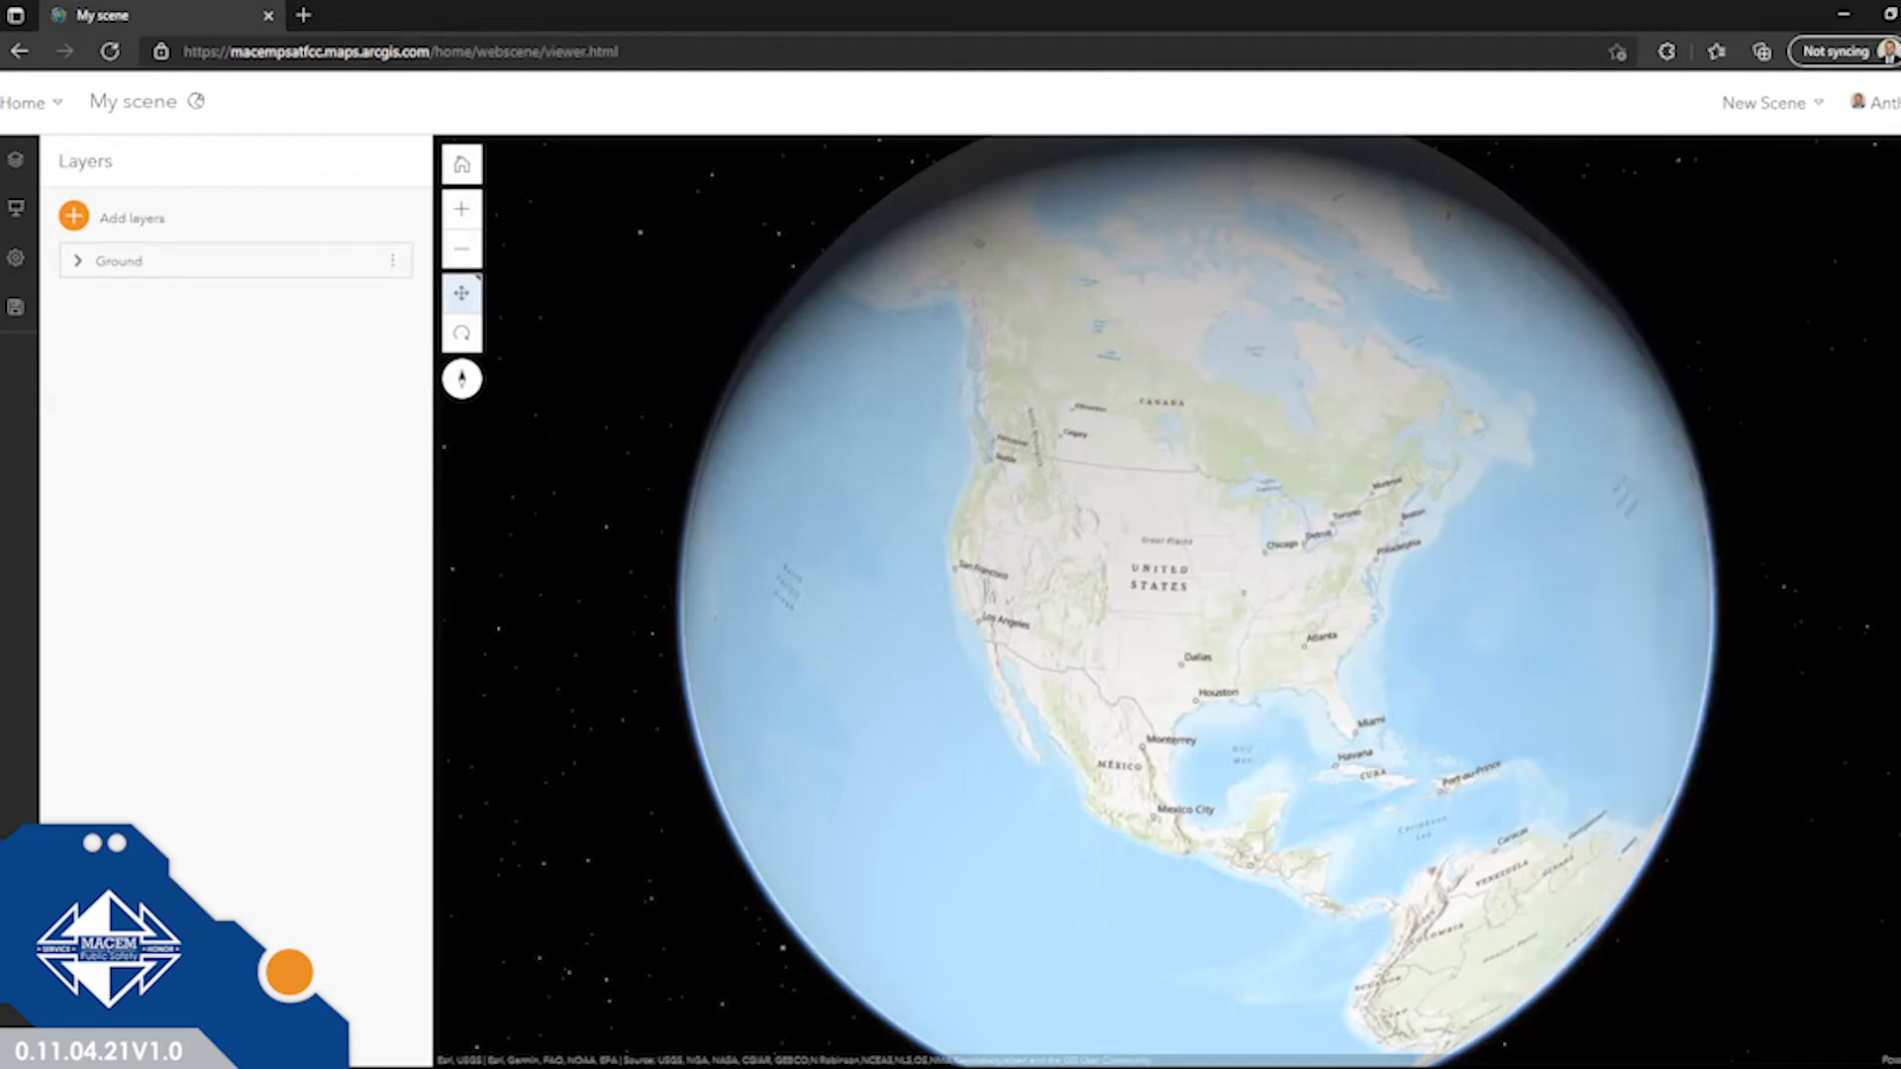
Add the FCC Building Elevations layer from My Content to the scene and view it around Frederick Community College.
click(73, 216)
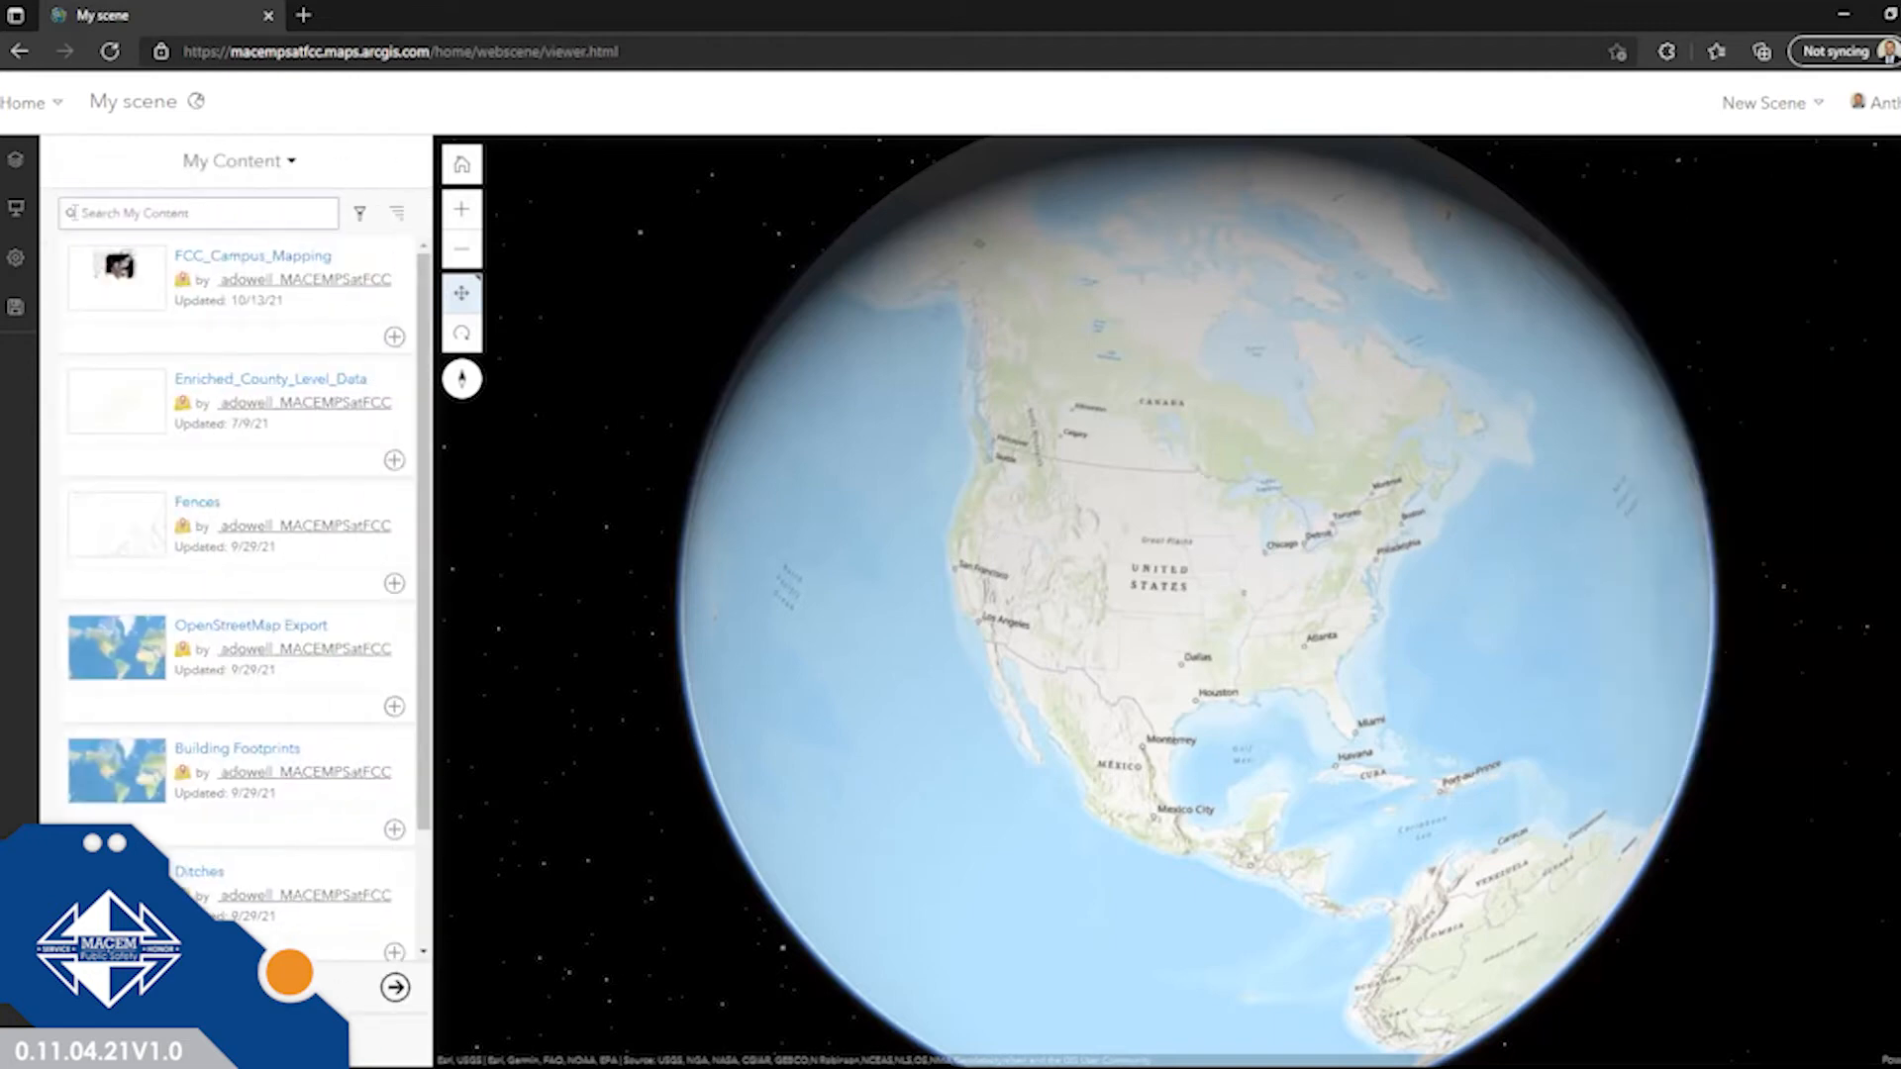
scroll(242, 608, down, 2)
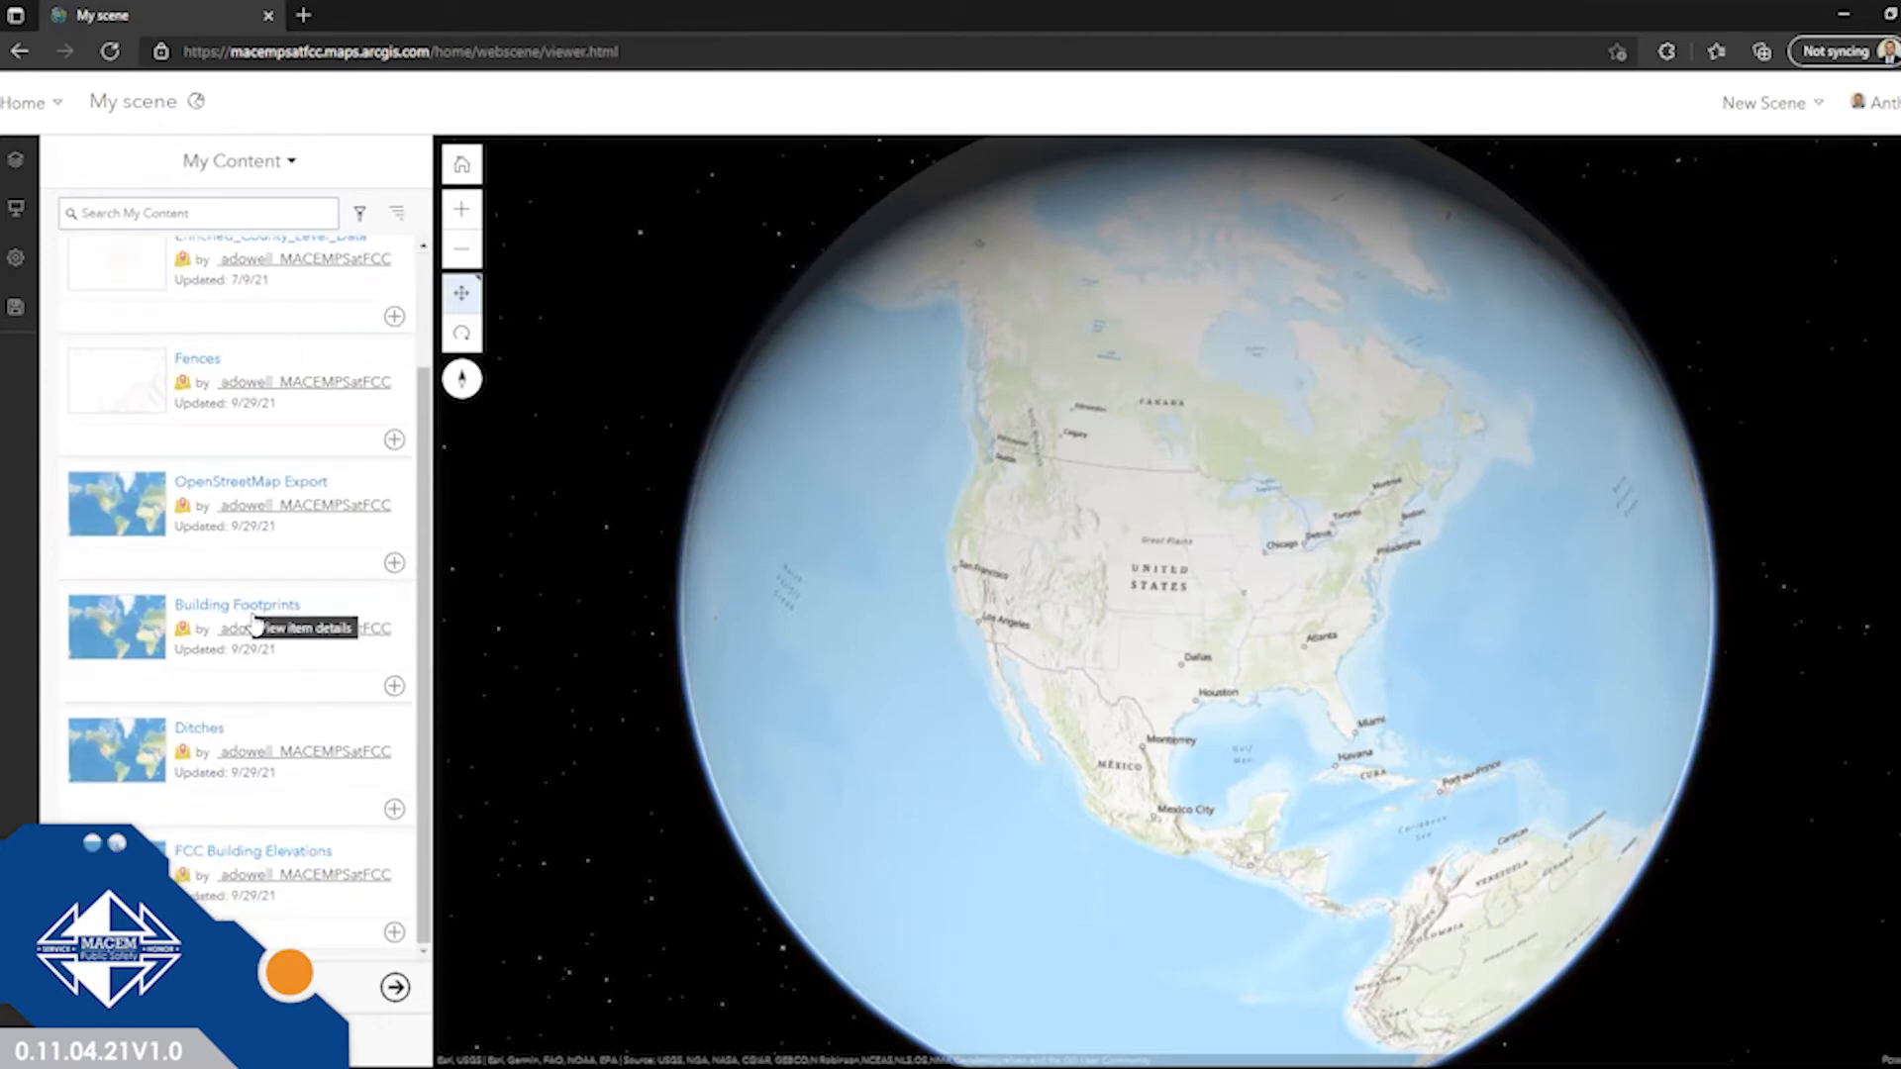
click(281, 857)
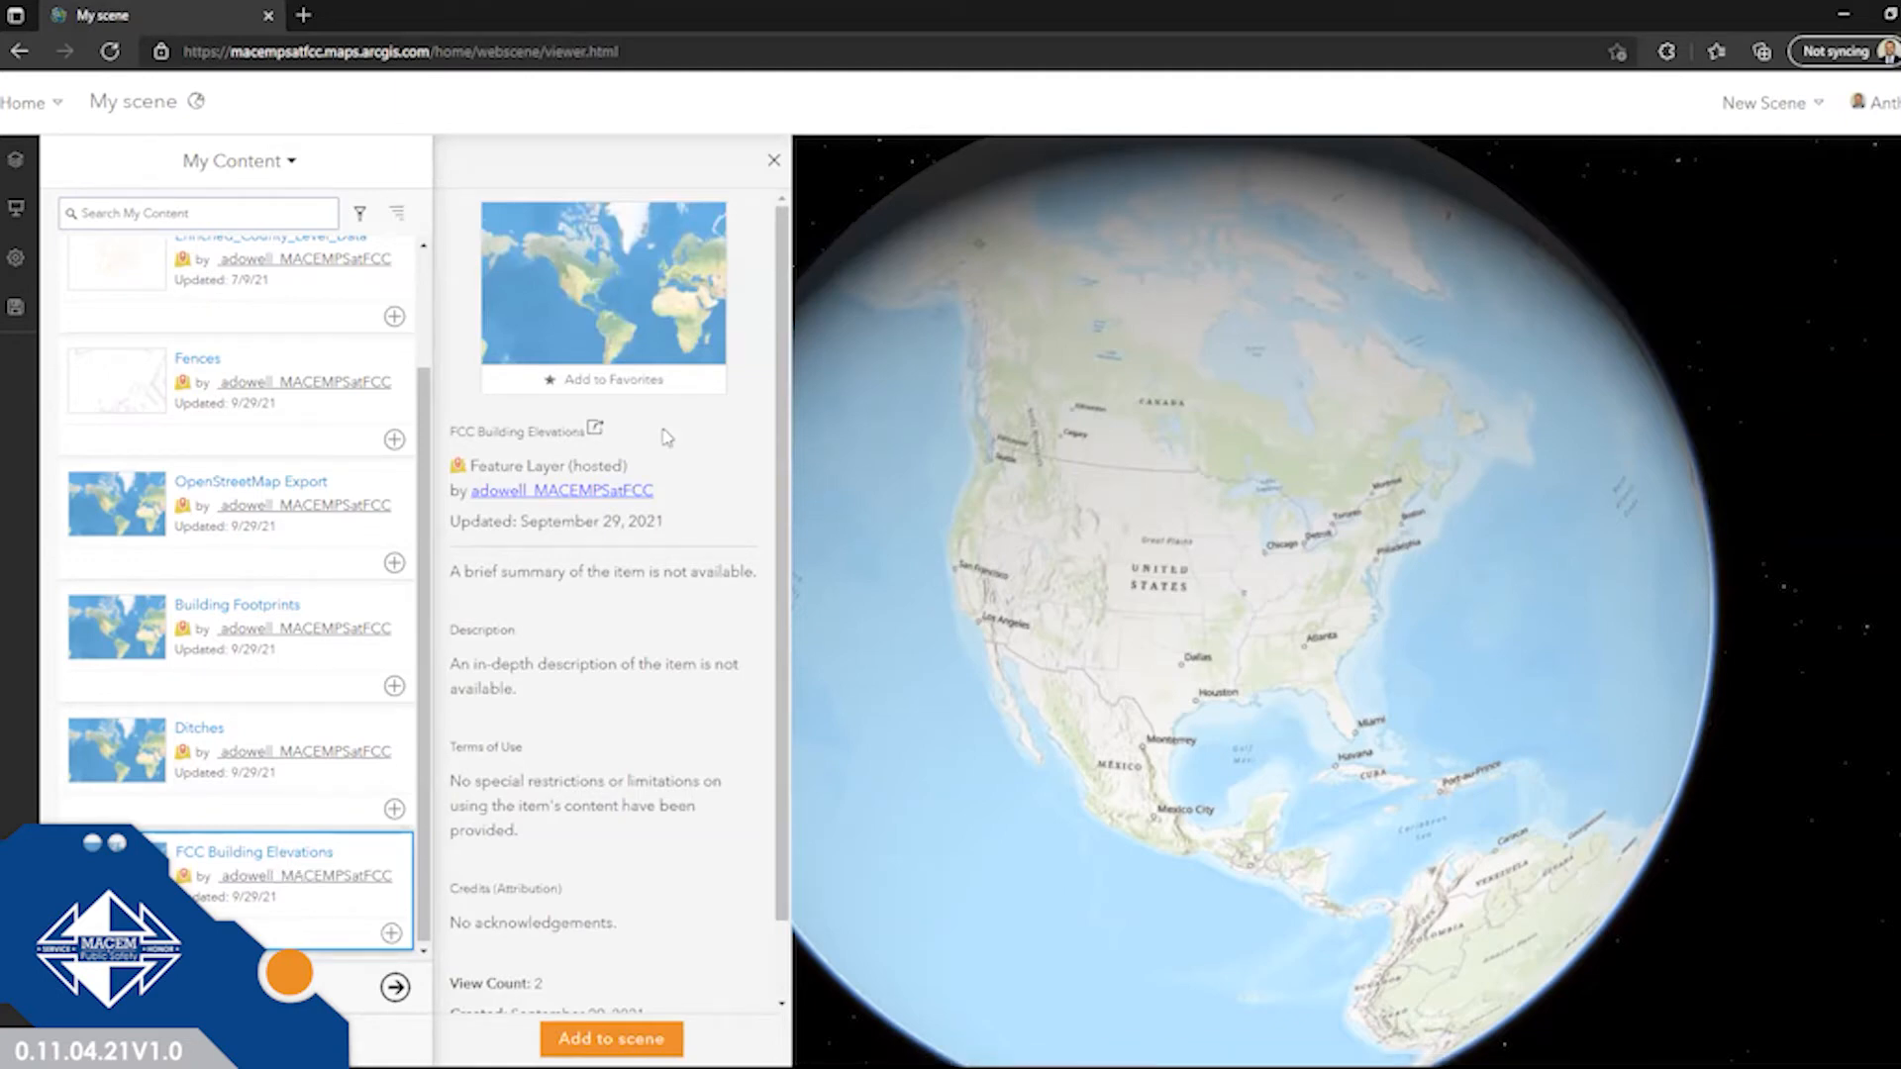
click(611, 1040)
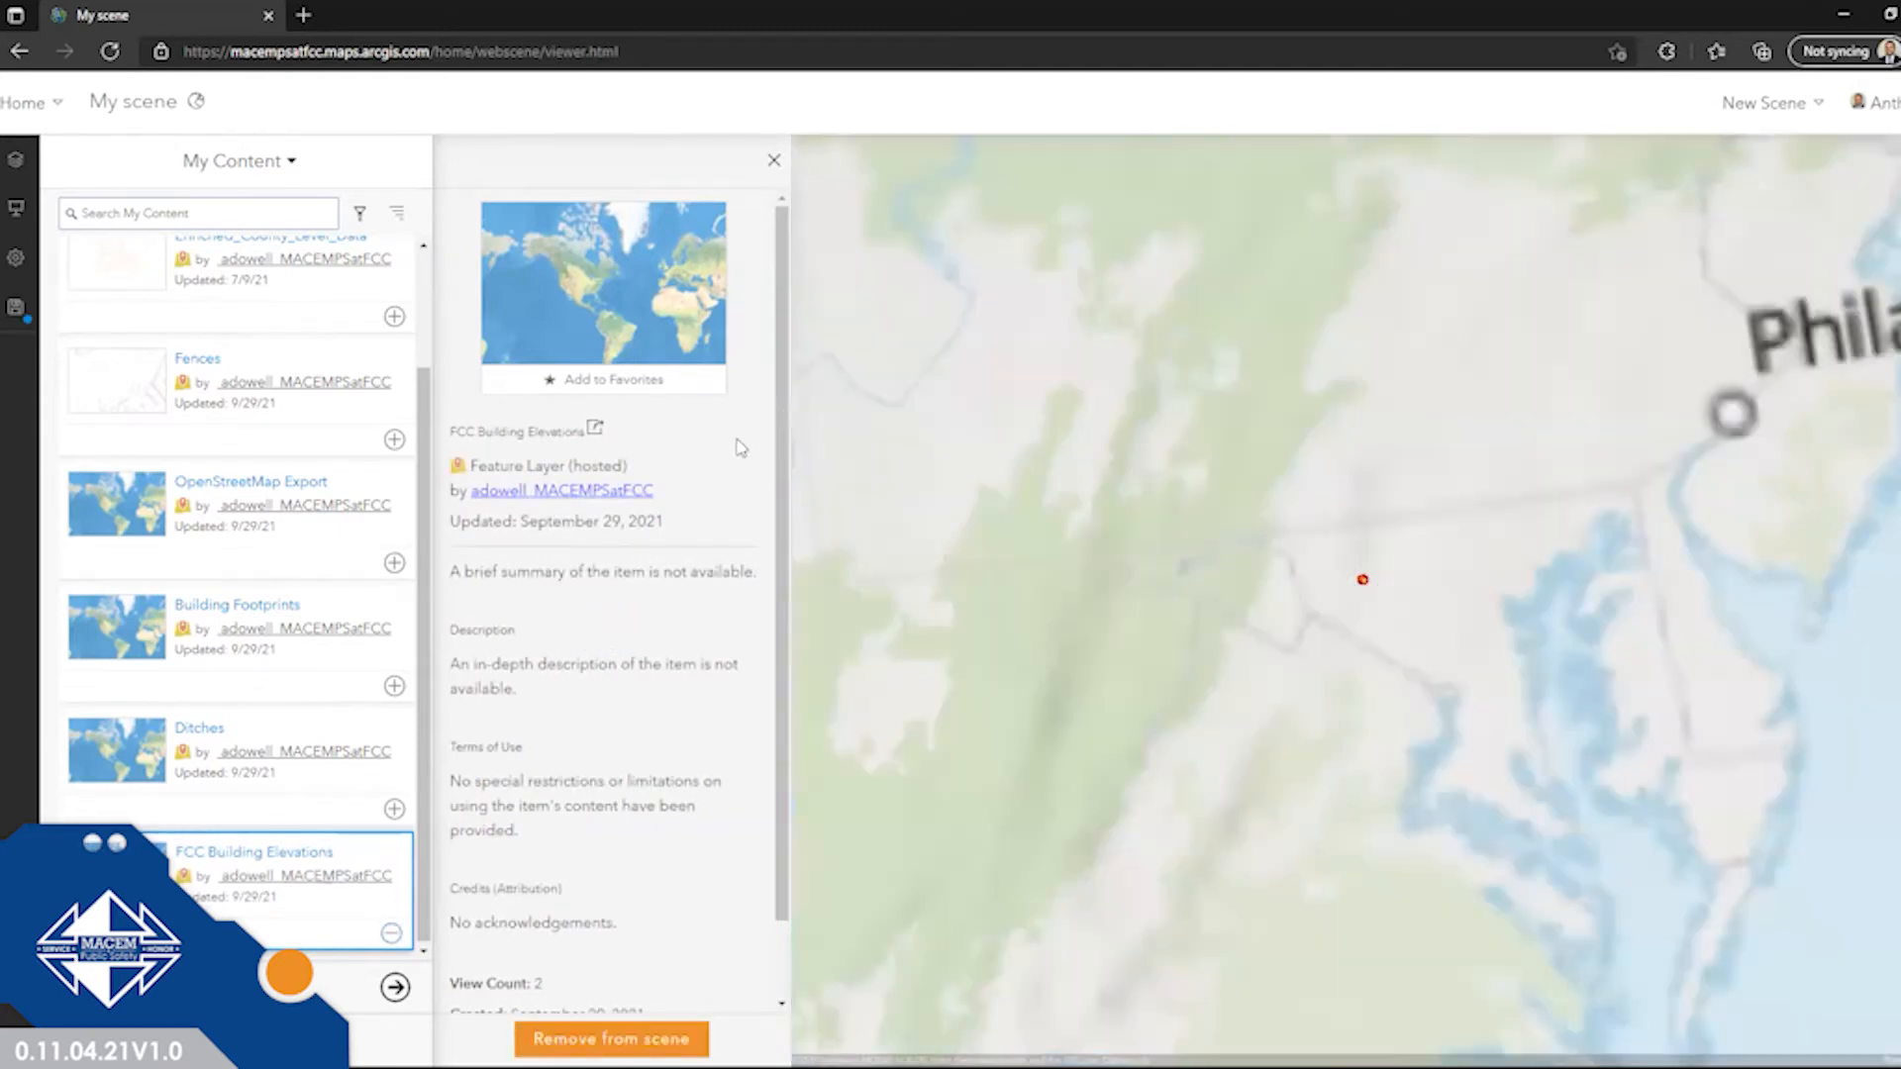
scroll(1164, 609, up, 5)
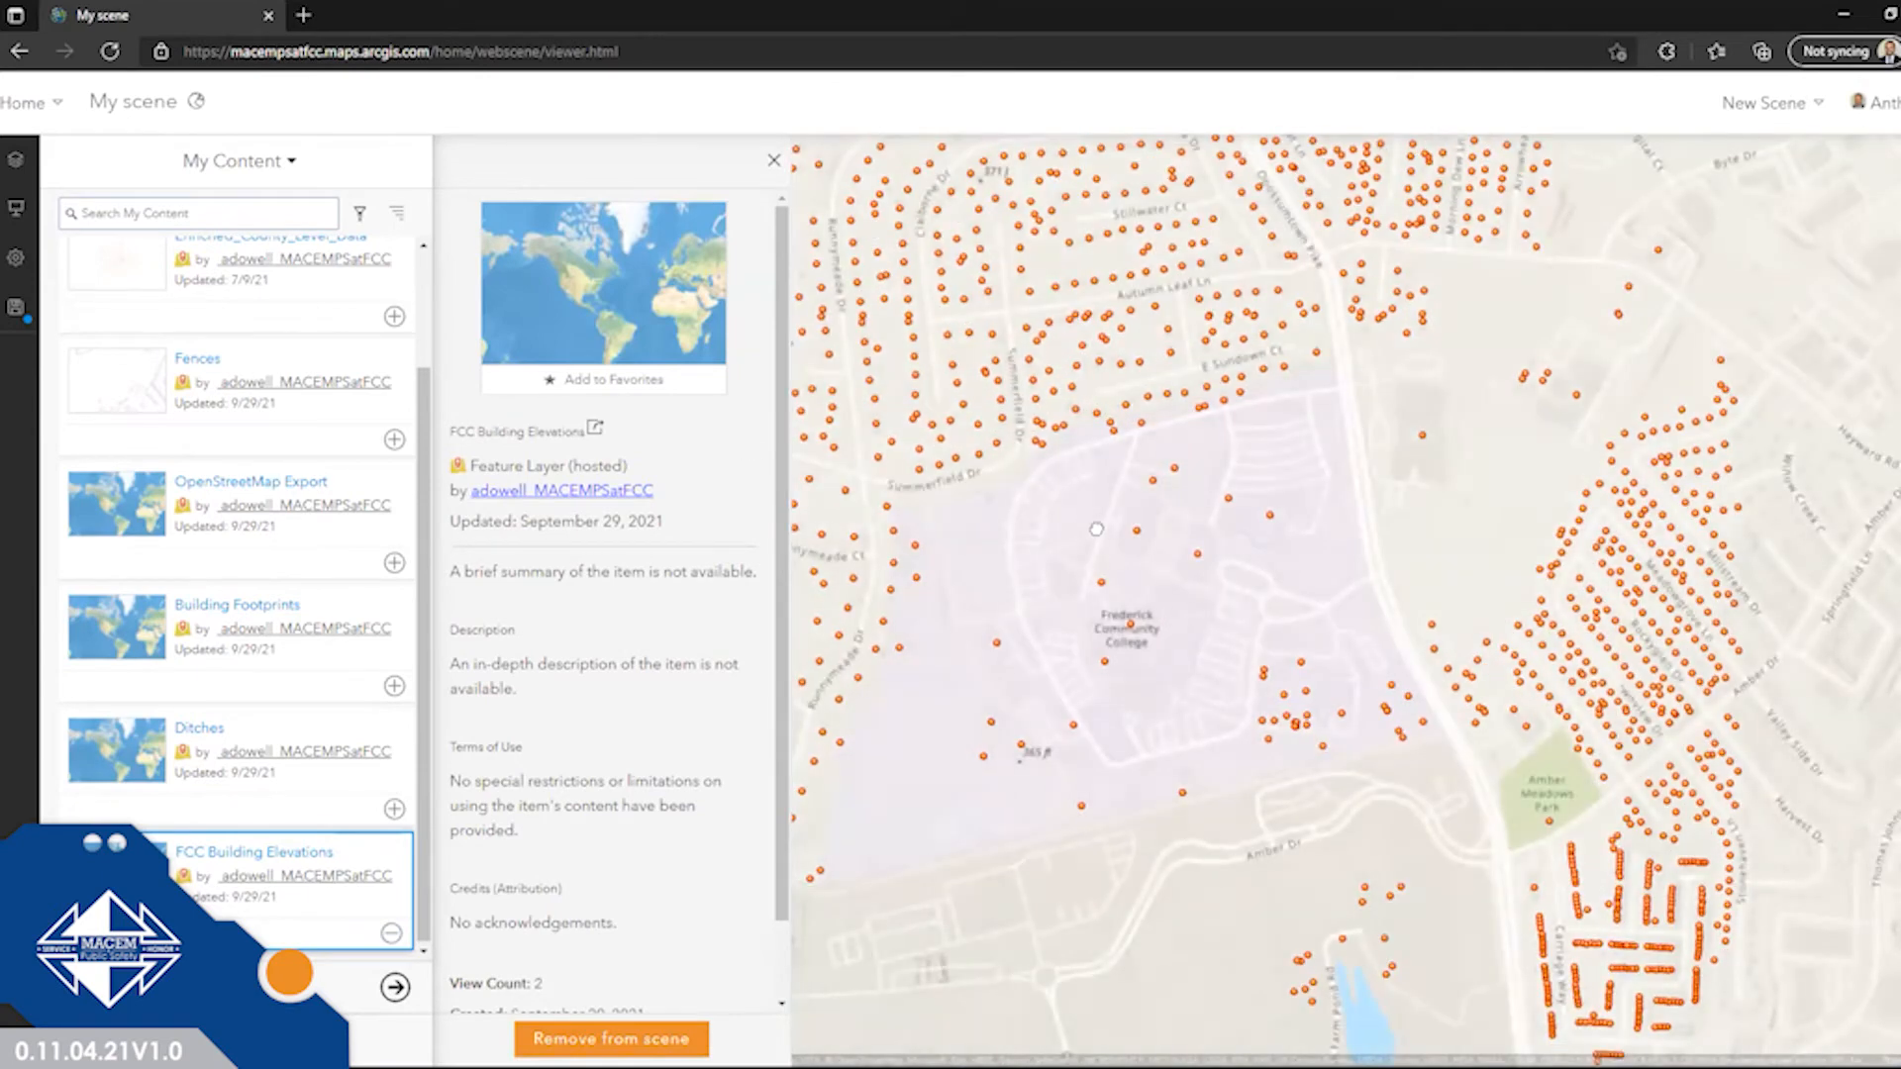
drag(1079, 530, 1134, 532)
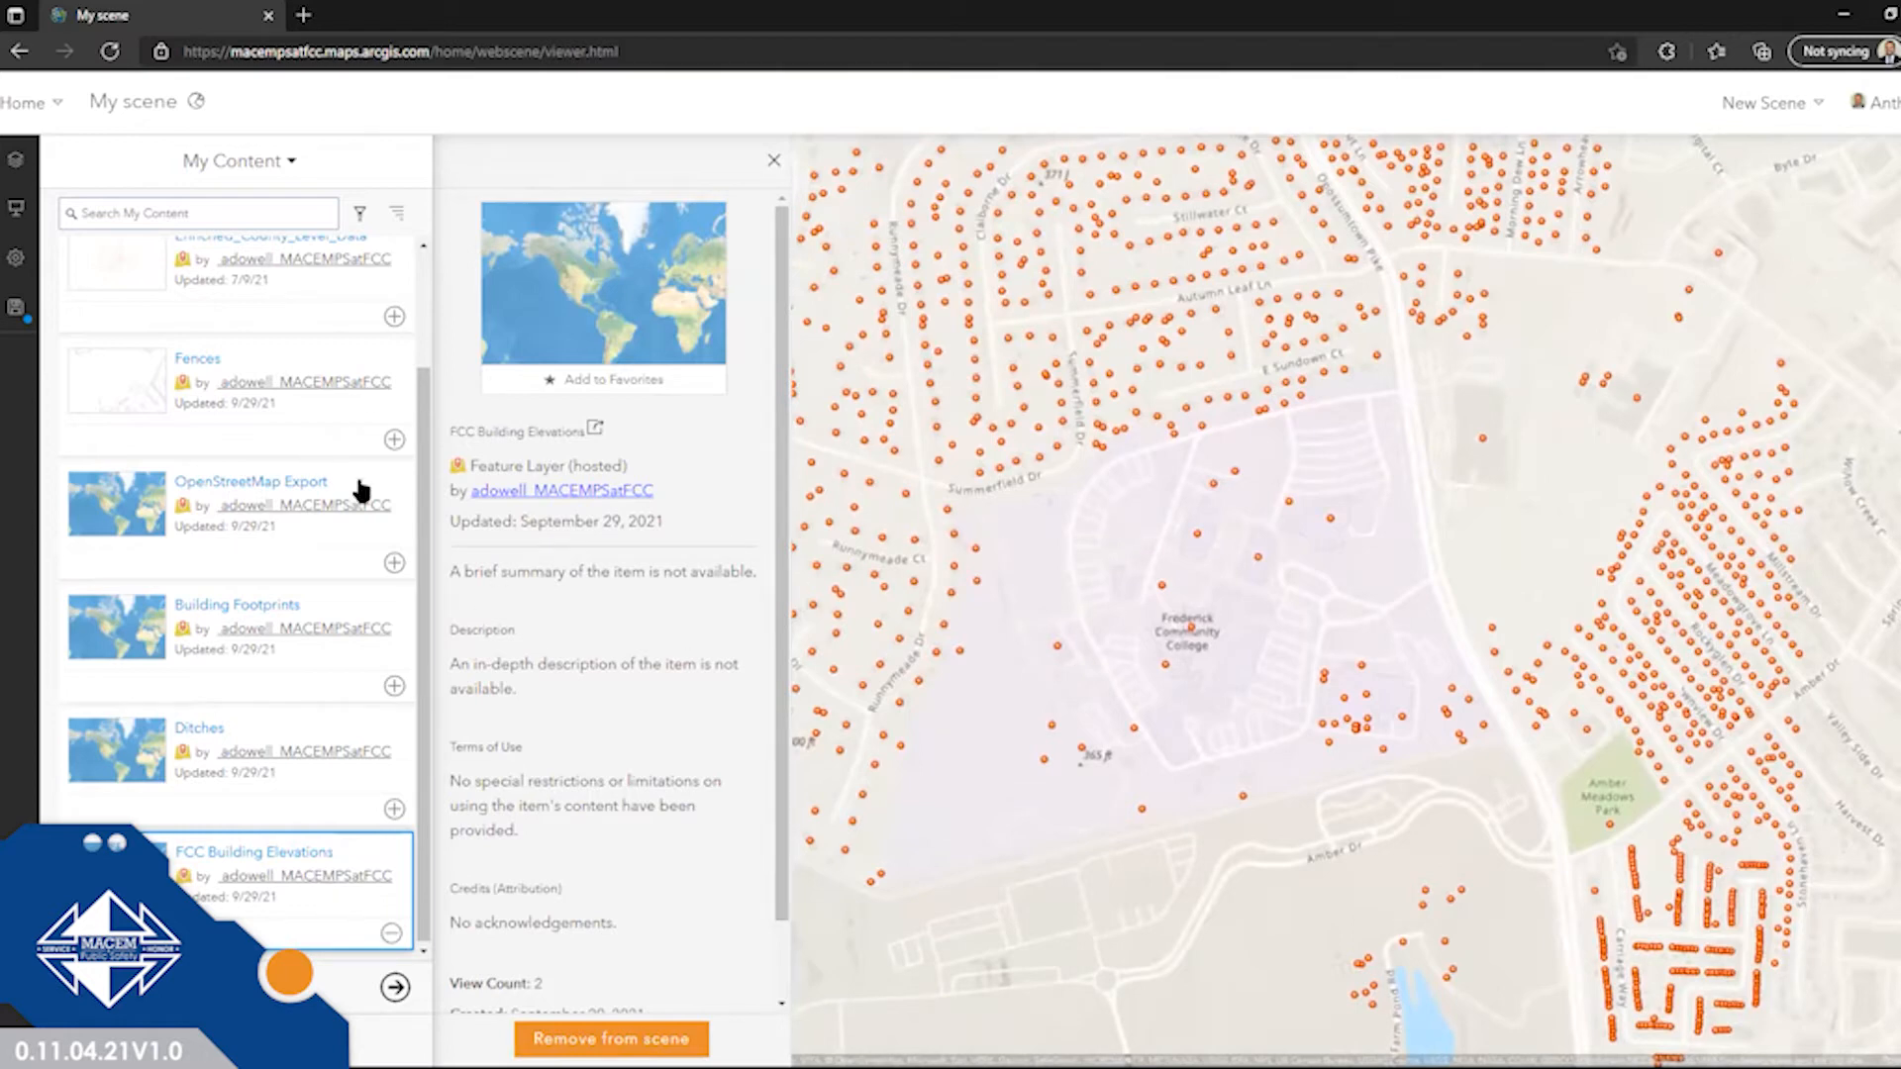
Add the Building Footprints layer from My Content to the scene, remove the FCC Building Elevations layer, and close the item details.
scroll(373, 760, up, 2)
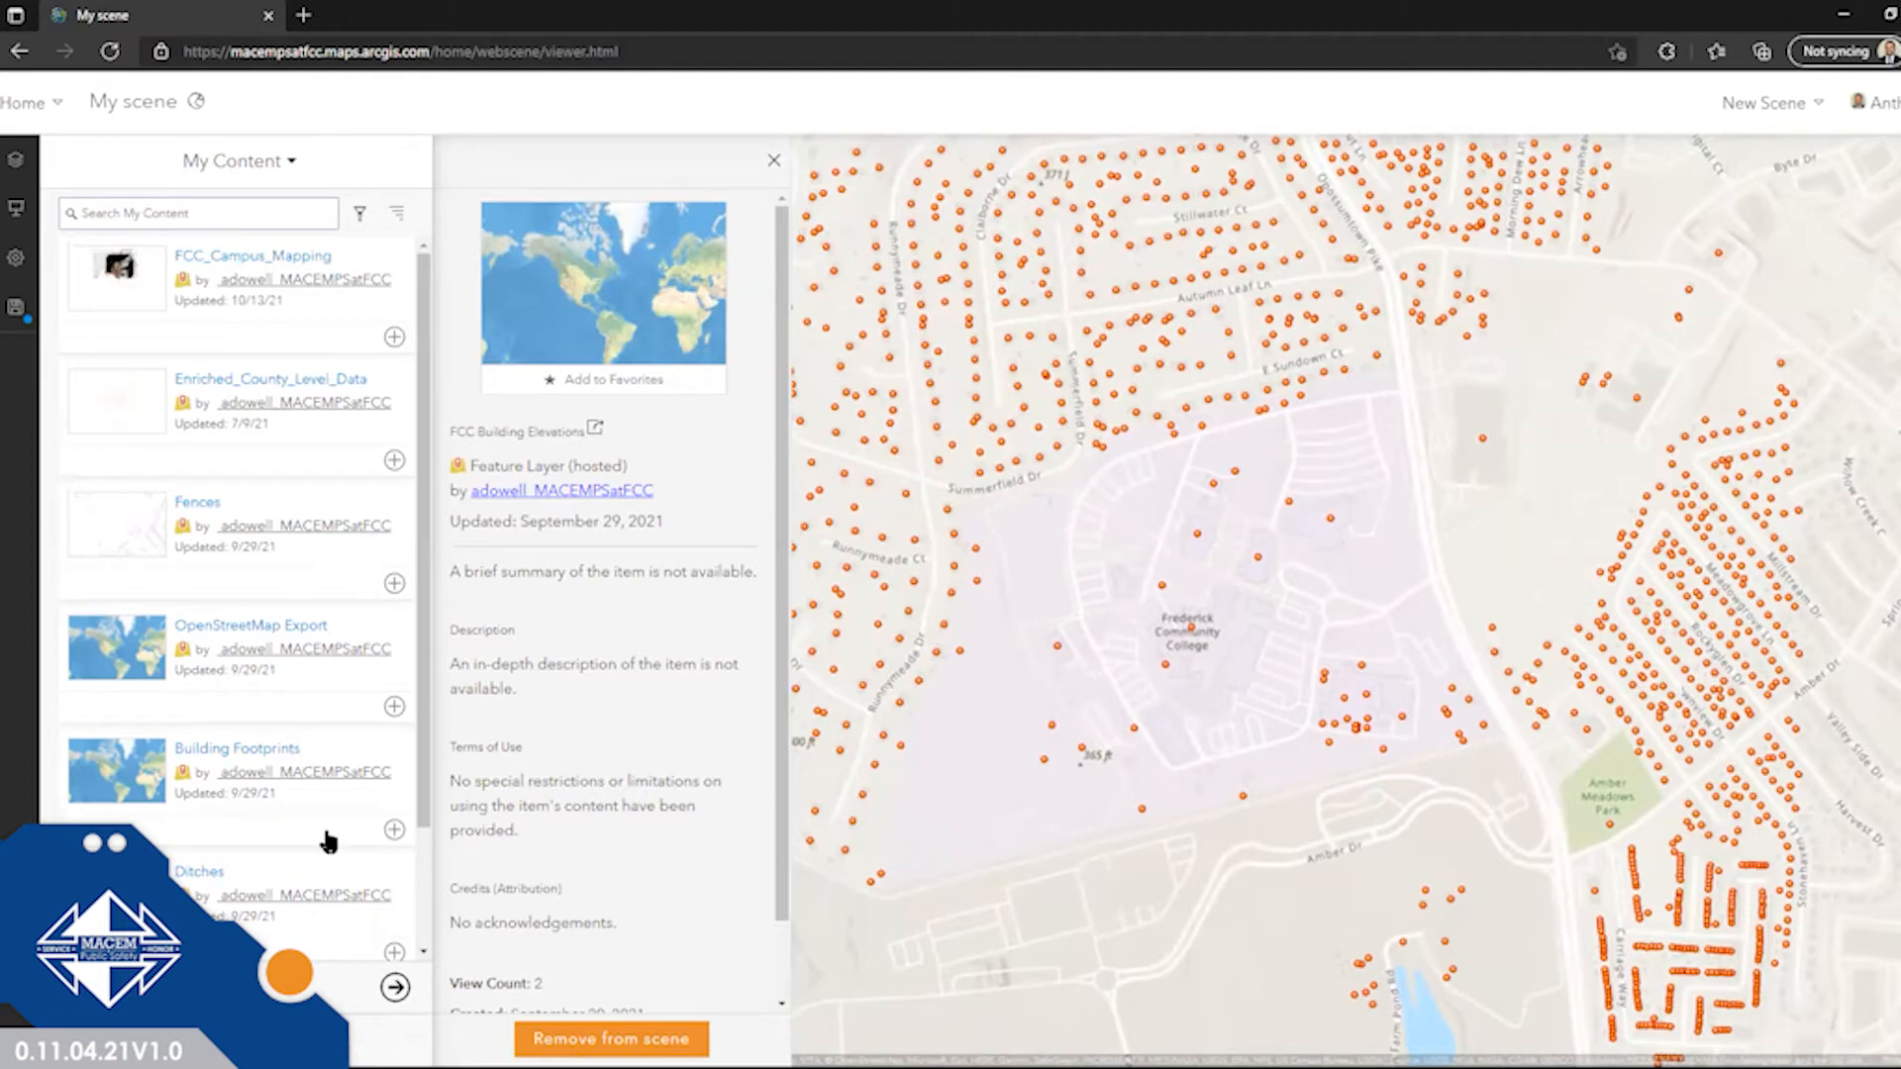
click(394, 833)
click(634, 1042)
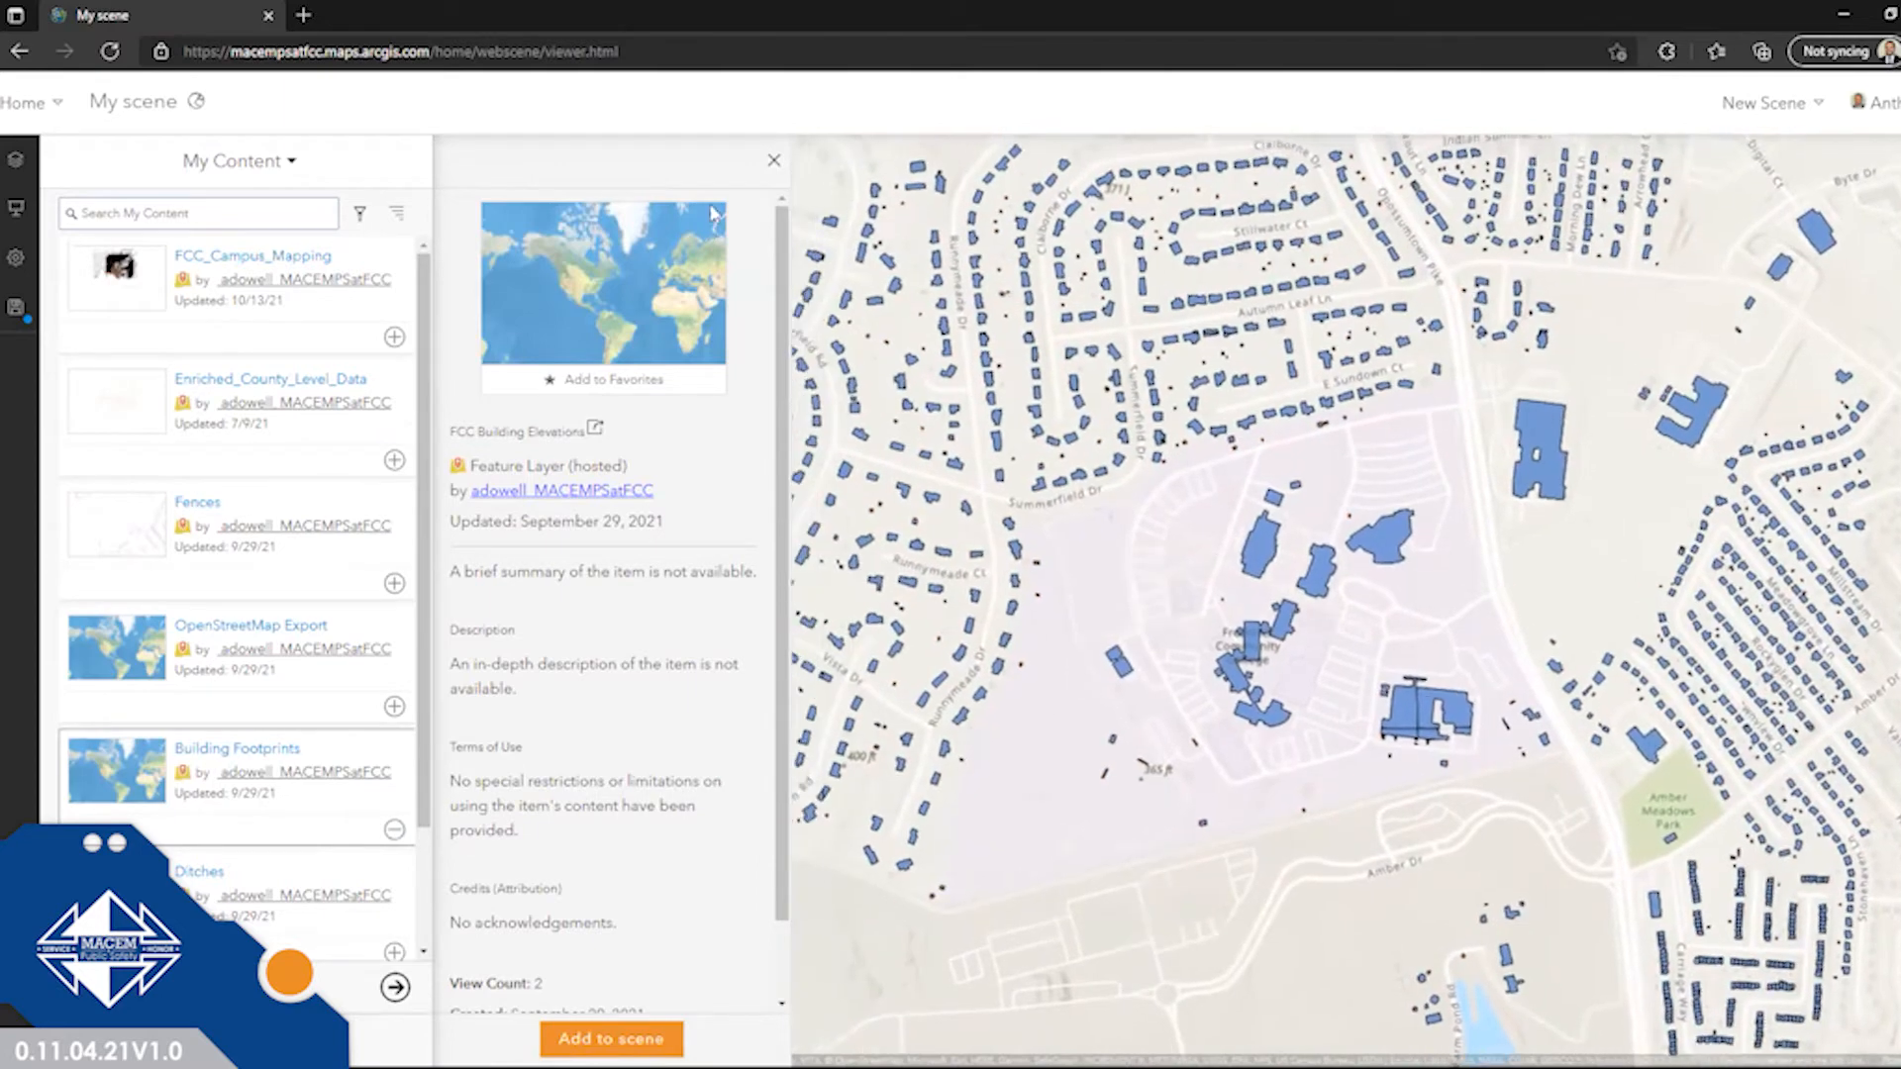
click(773, 159)
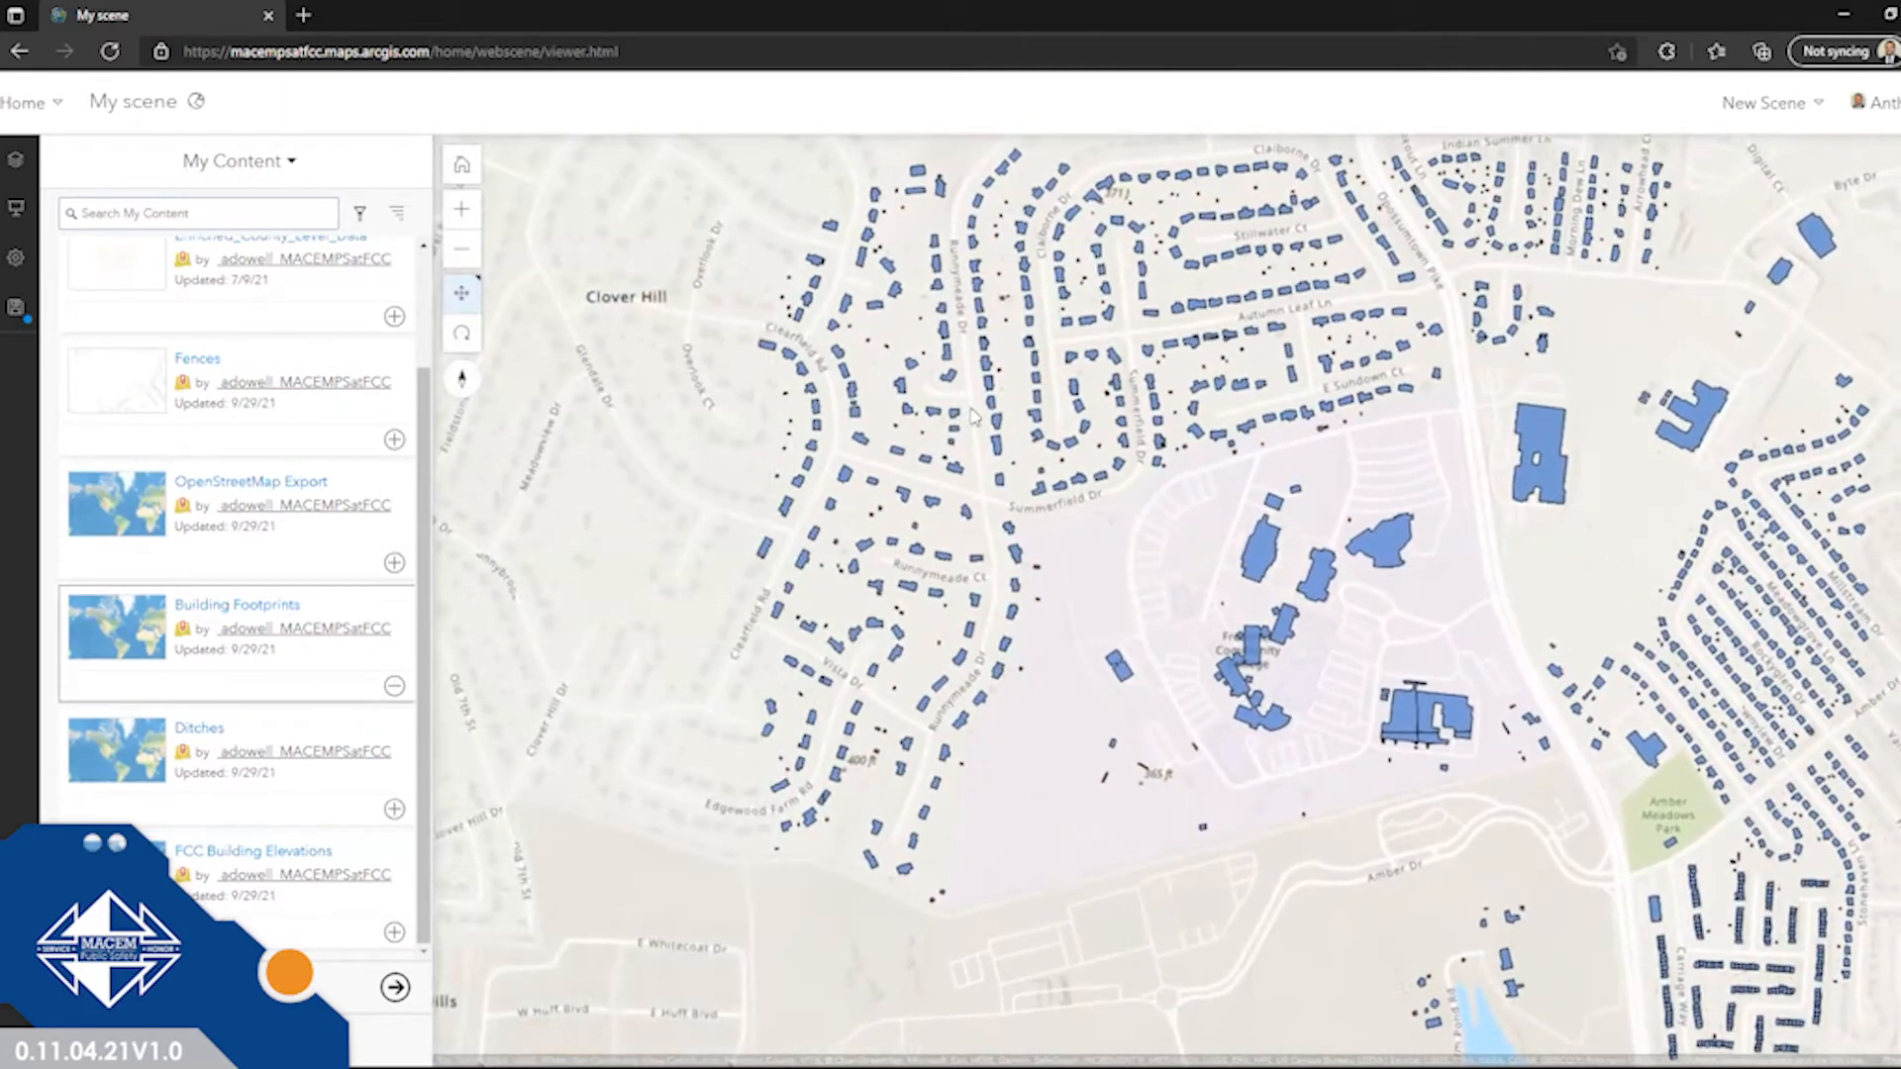
Change the scene's basemap to Imagery Hybrid and view the area around the college.
scroll(973, 416, down, 2)
scroll(1188, 522, down, 3)
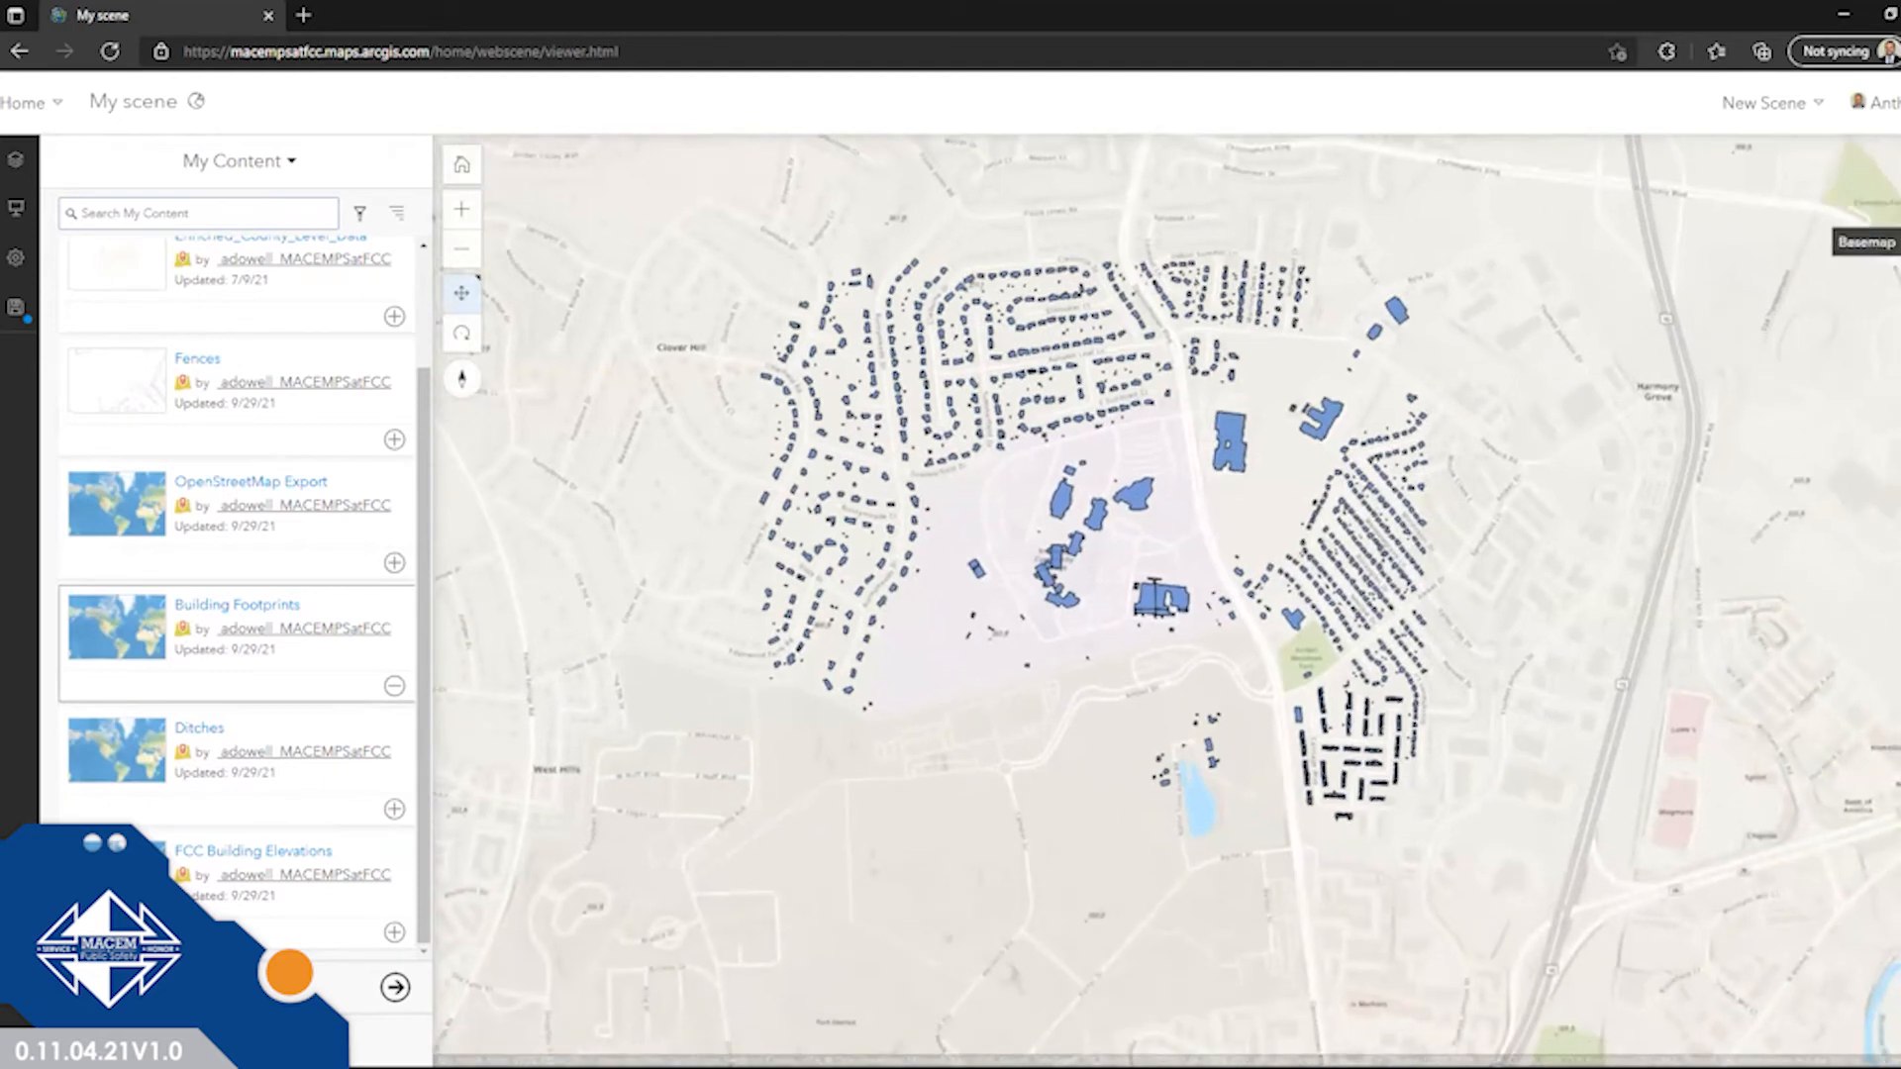
click(1874, 208)
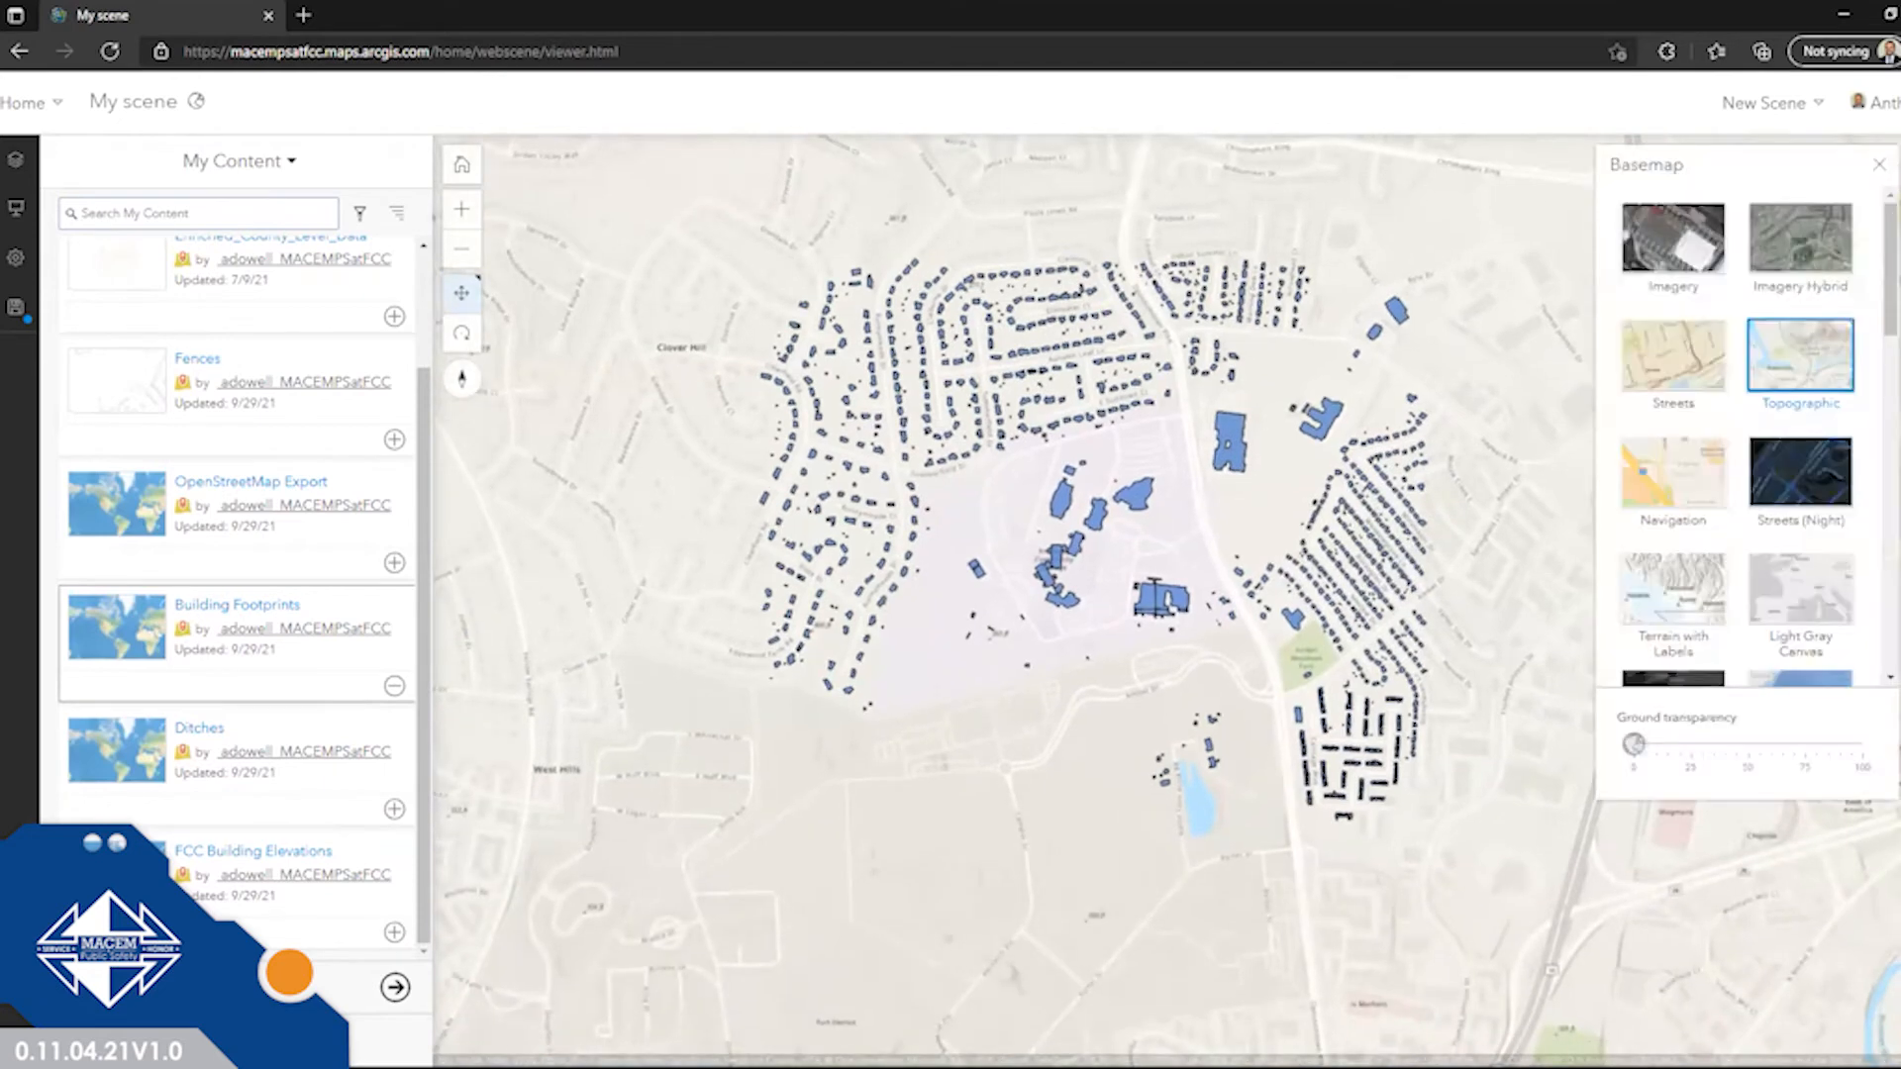
click(1800, 249)
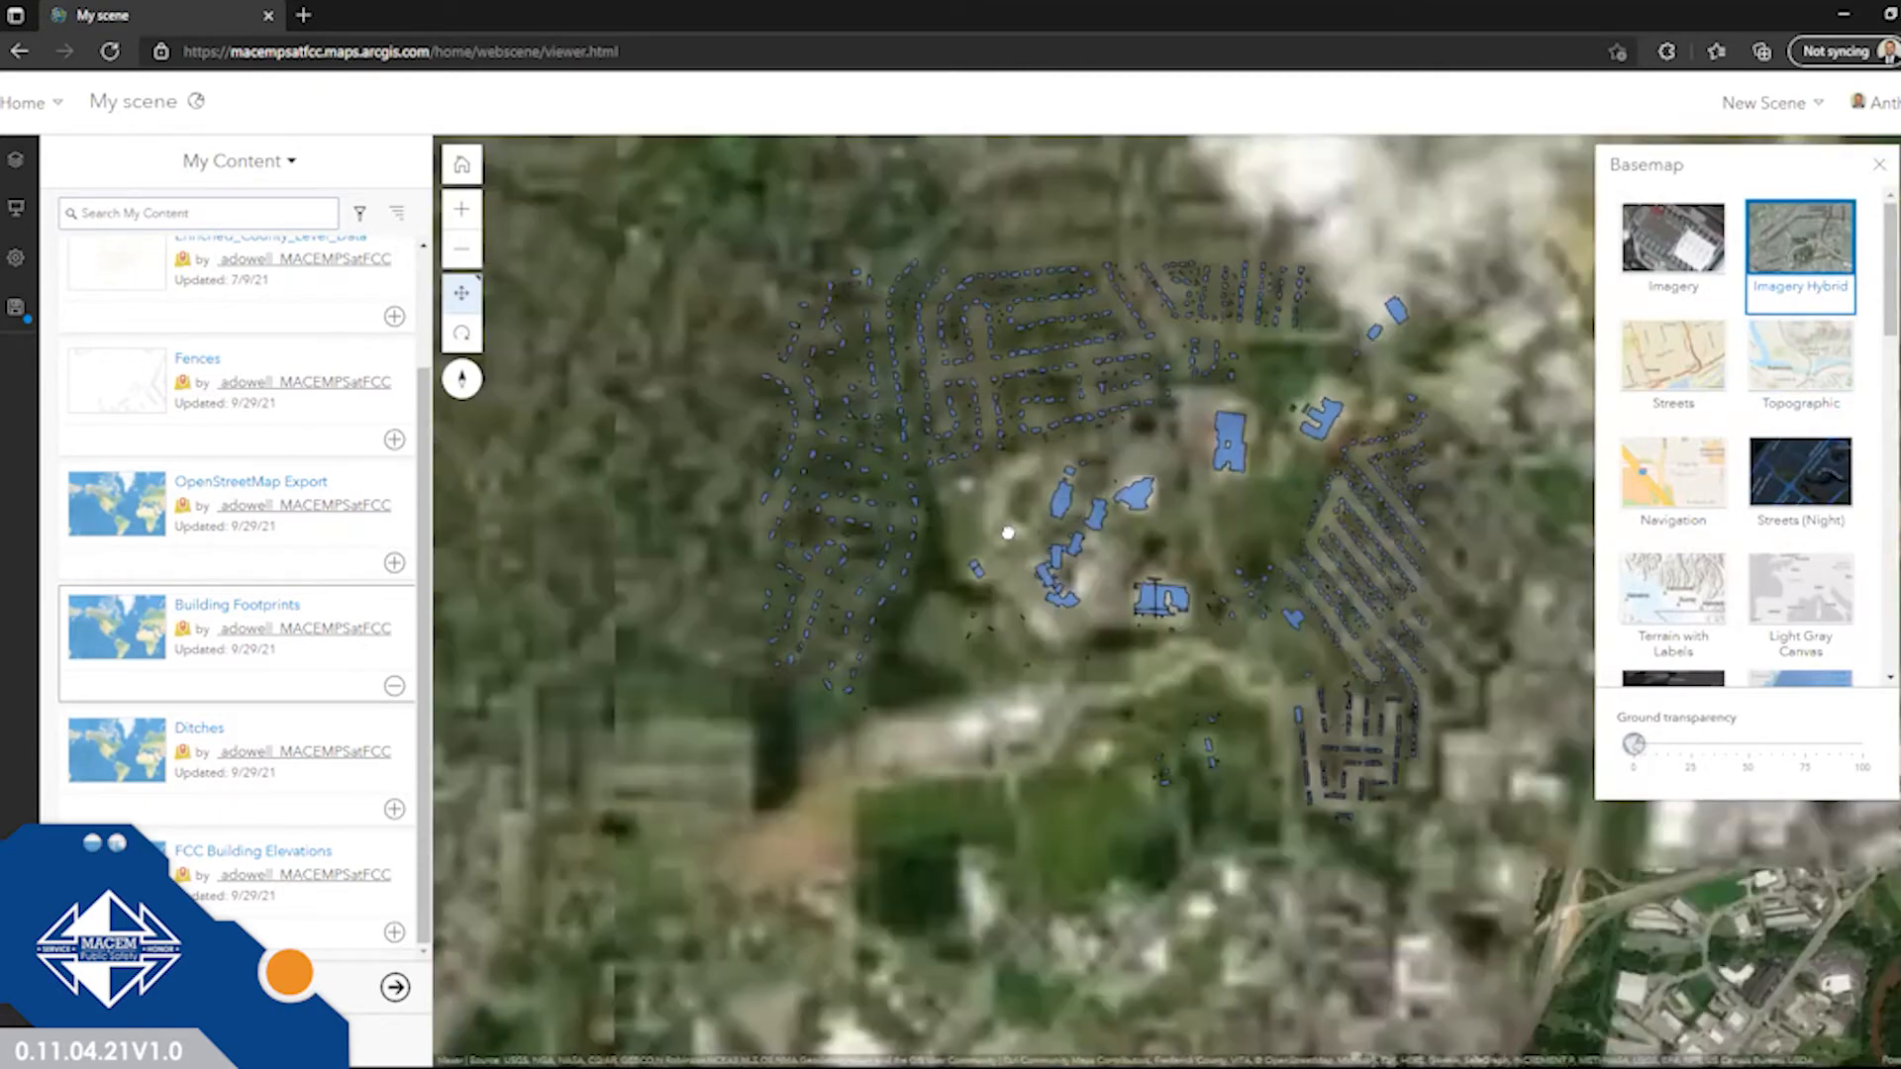
drag(1008, 532, 934, 560)
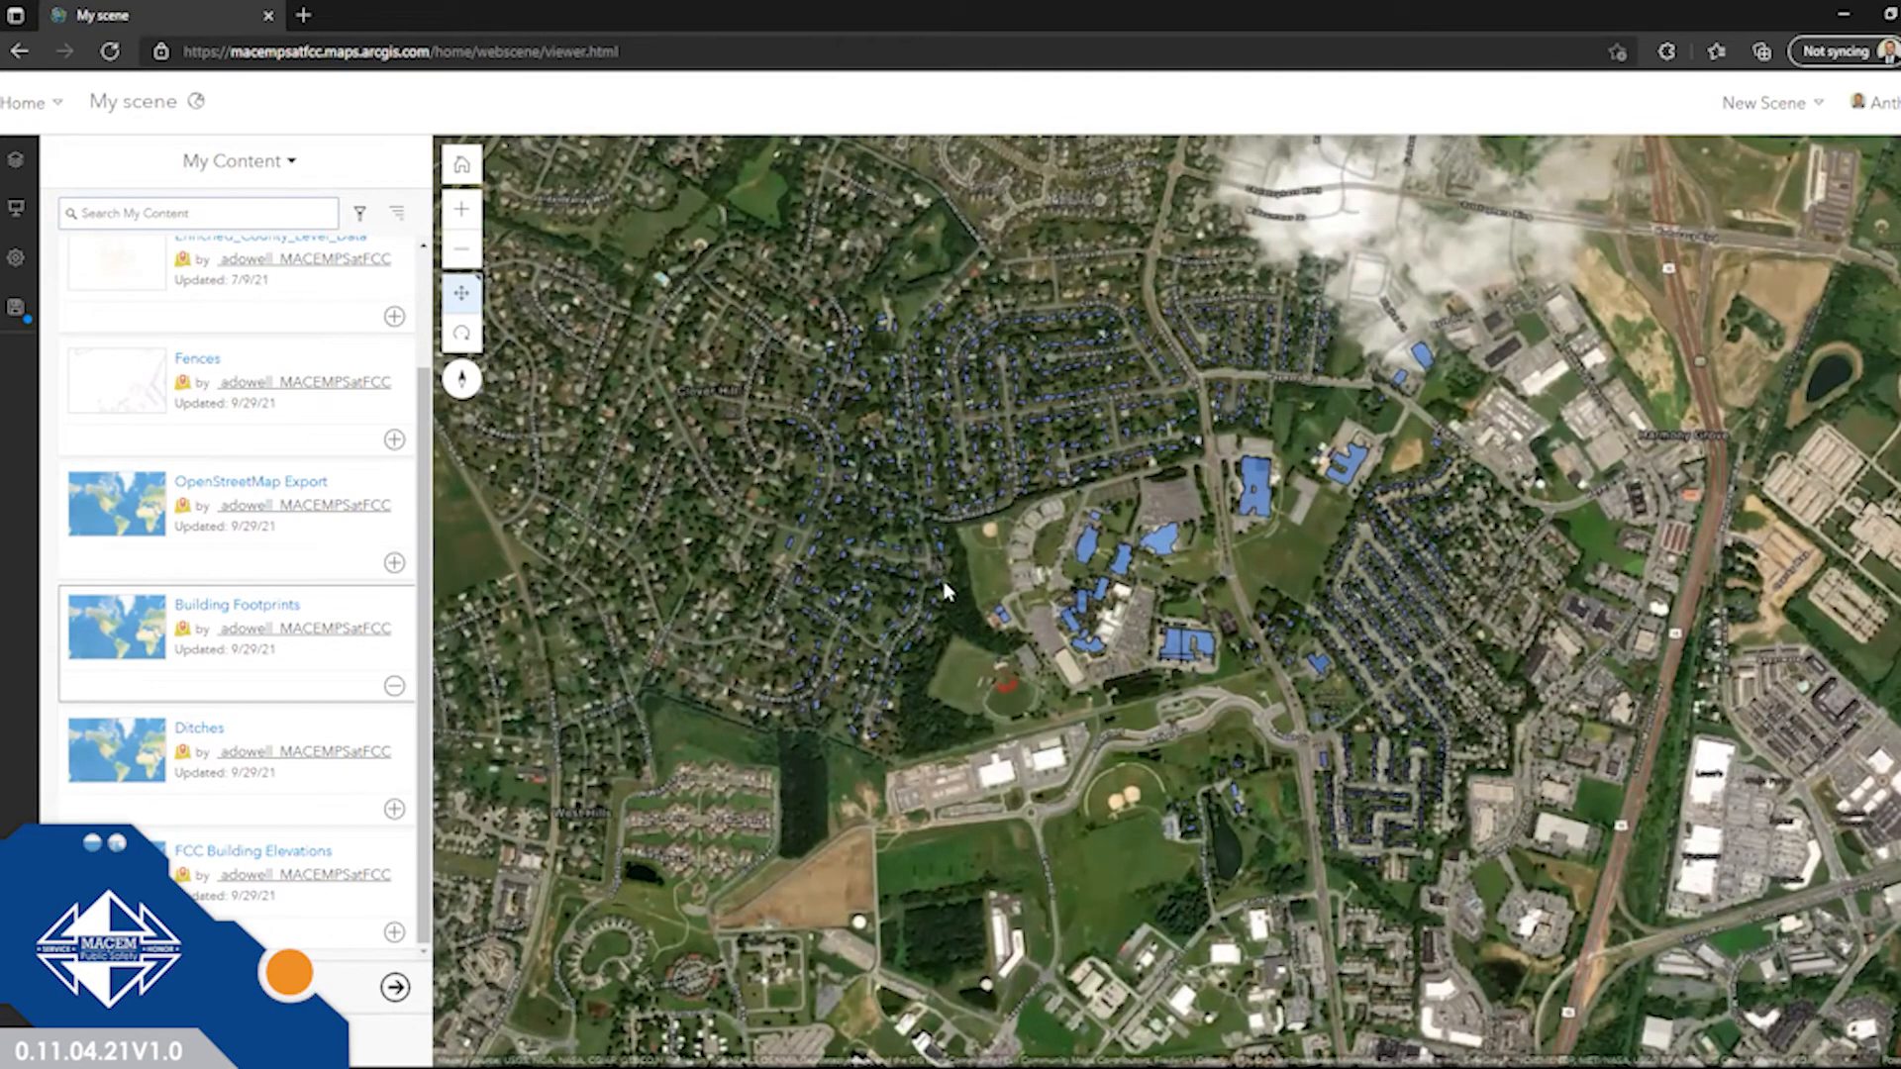
drag(942, 594, 954, 629)
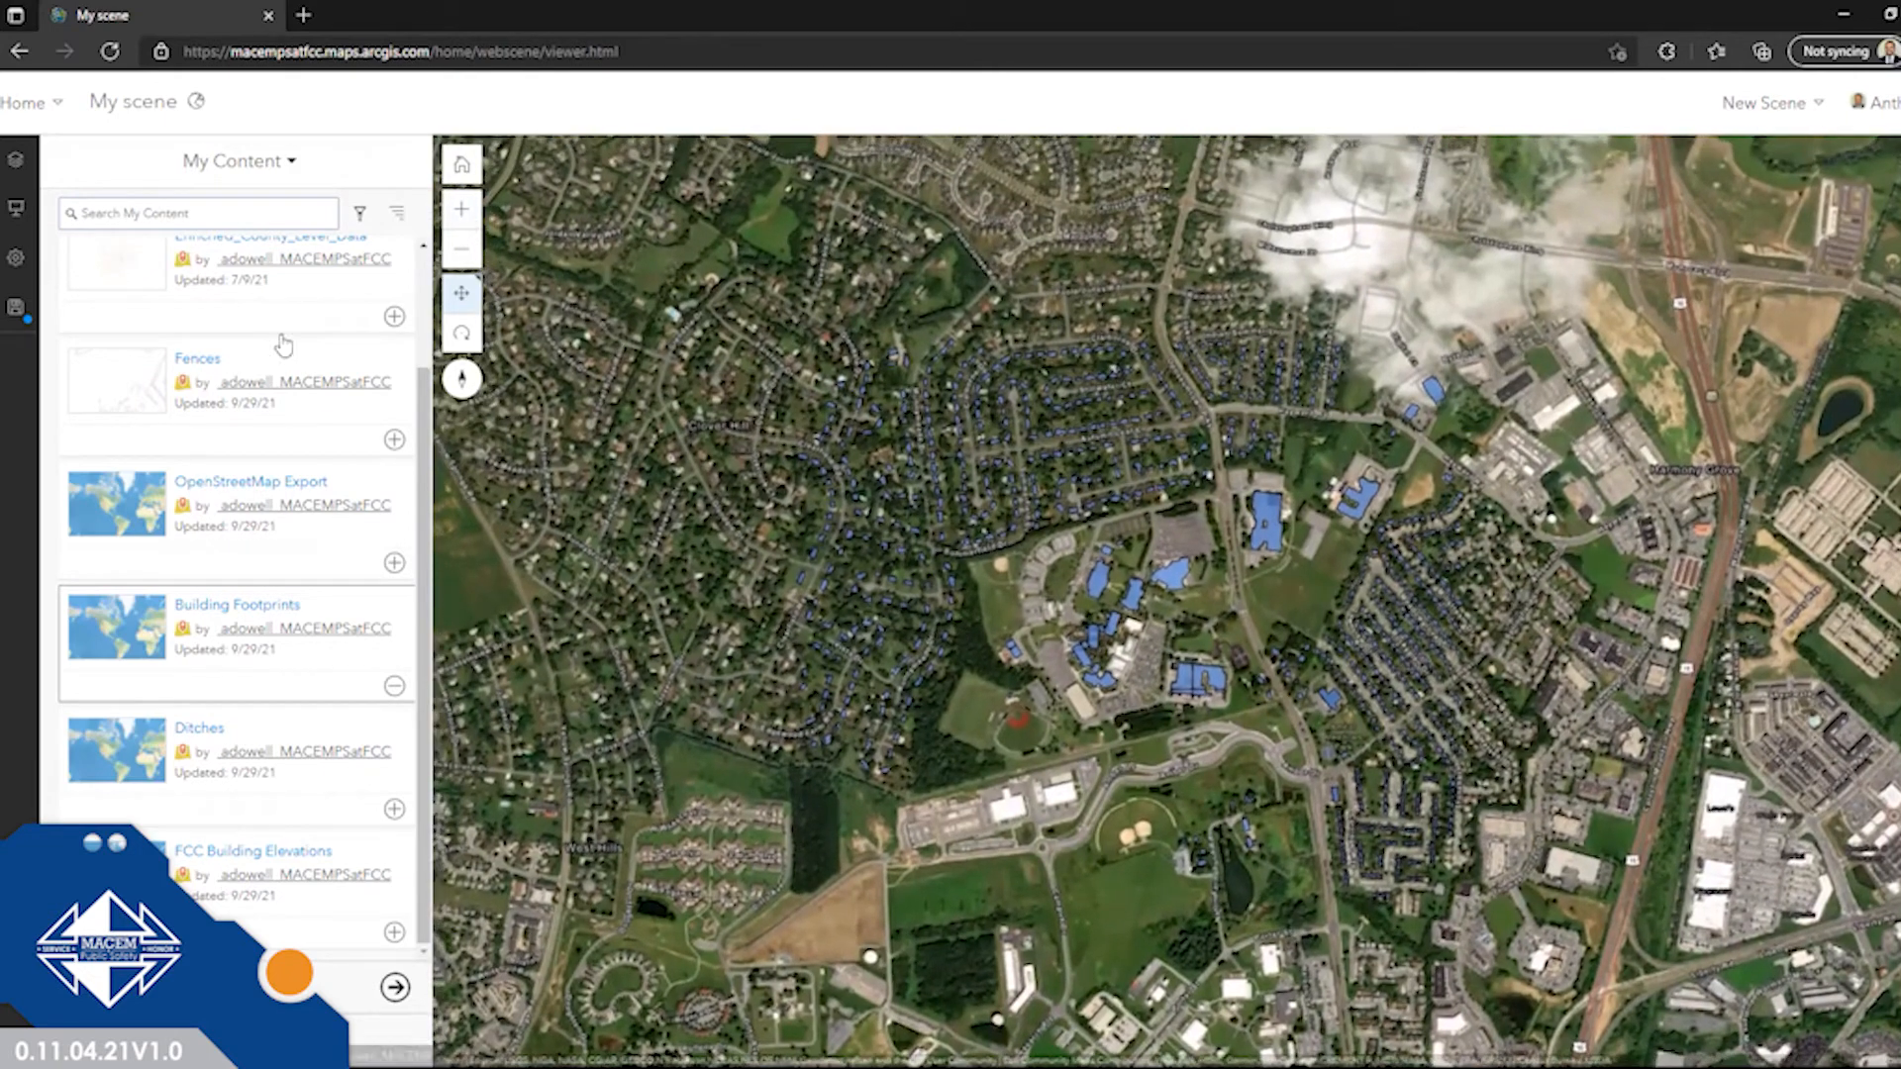
Finish adding layers and style Building Footprints as a 3D Extrusion with the elevation mode Relative to ground.
click(394, 987)
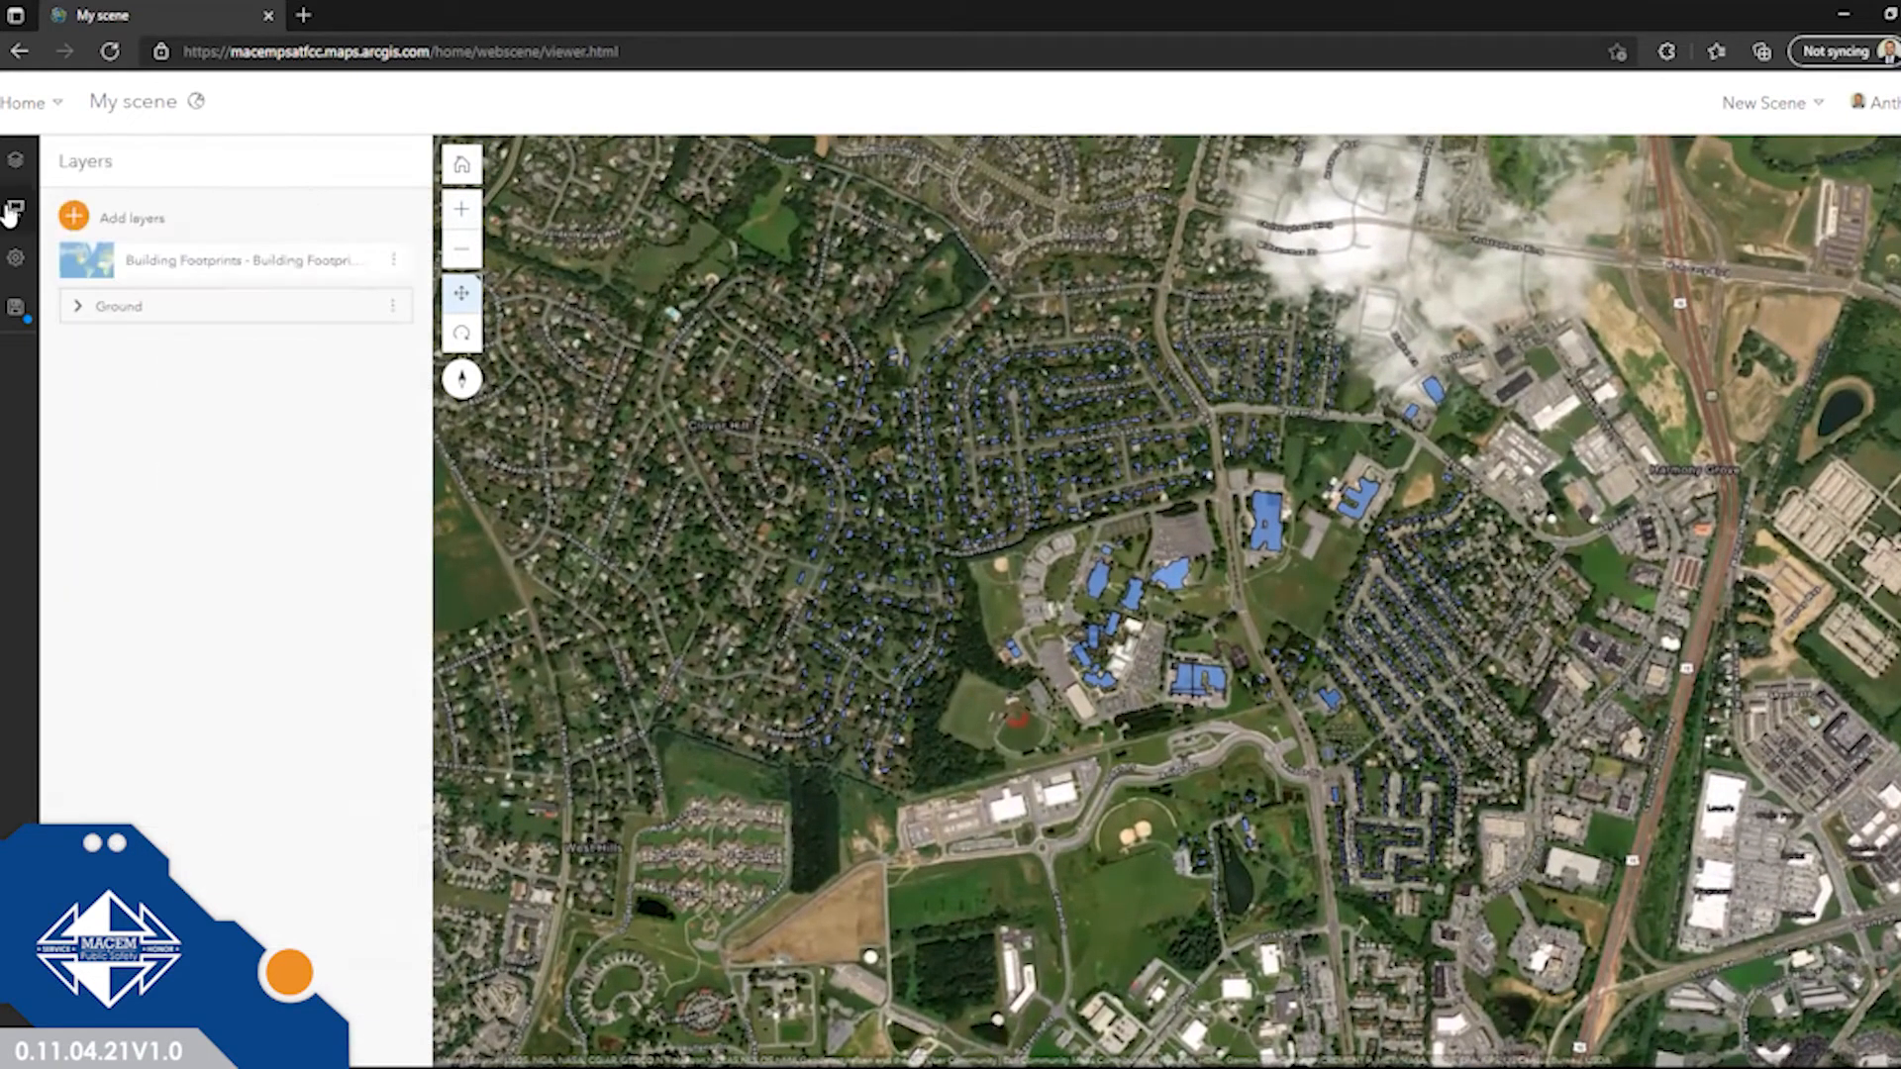
click(14, 159)
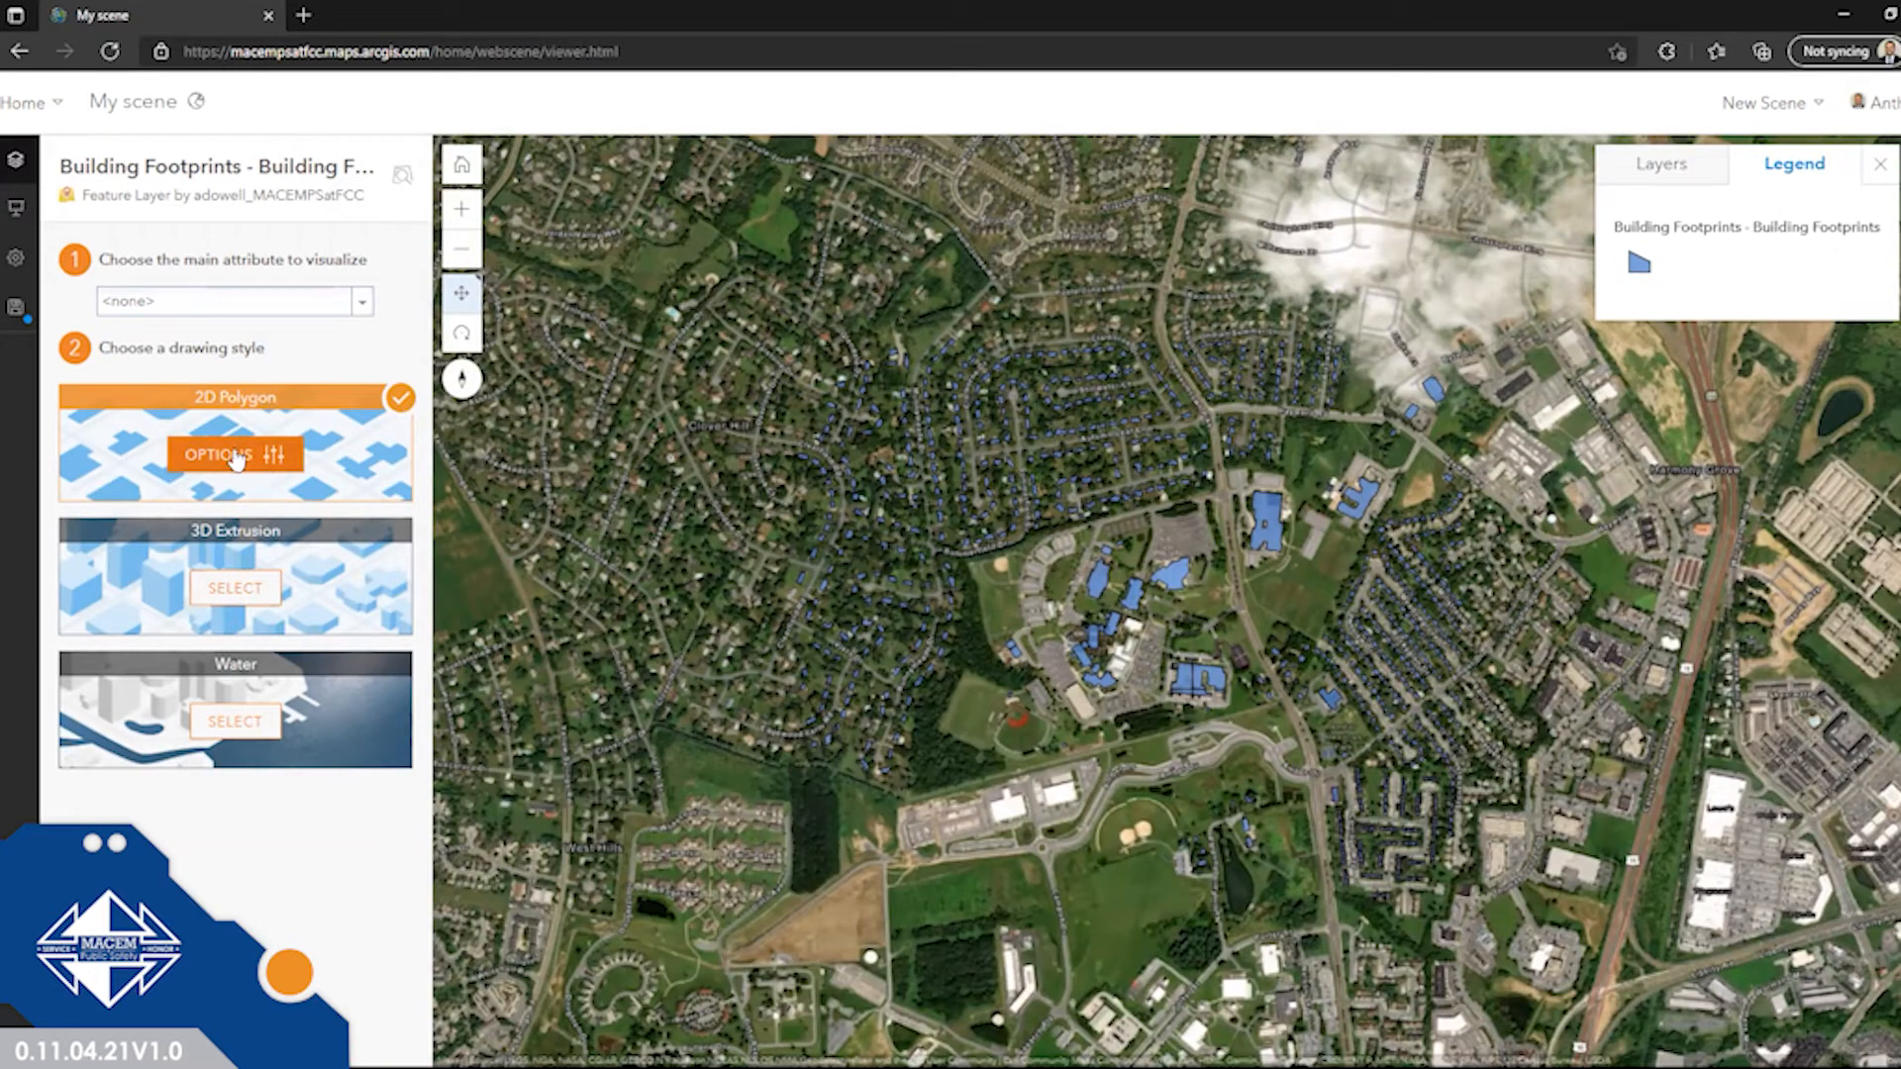
click(230, 591)
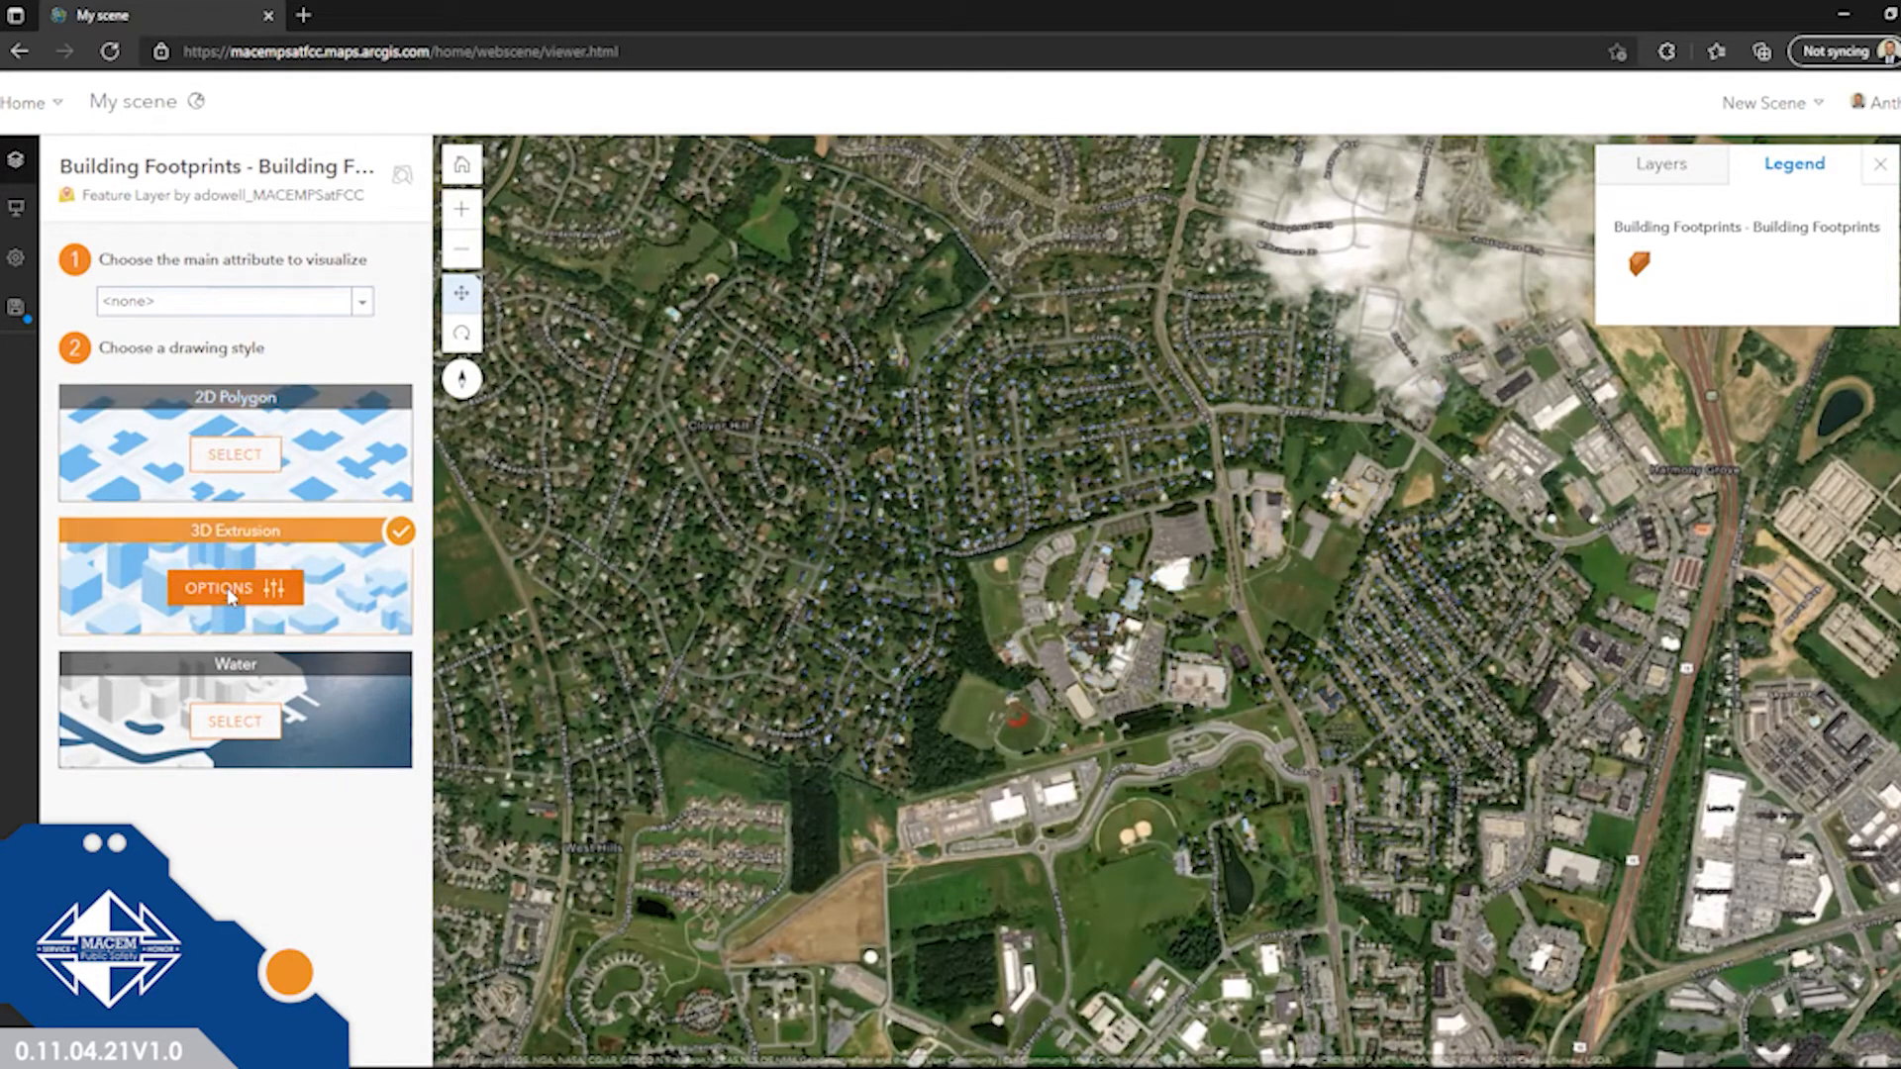
click(228, 588)
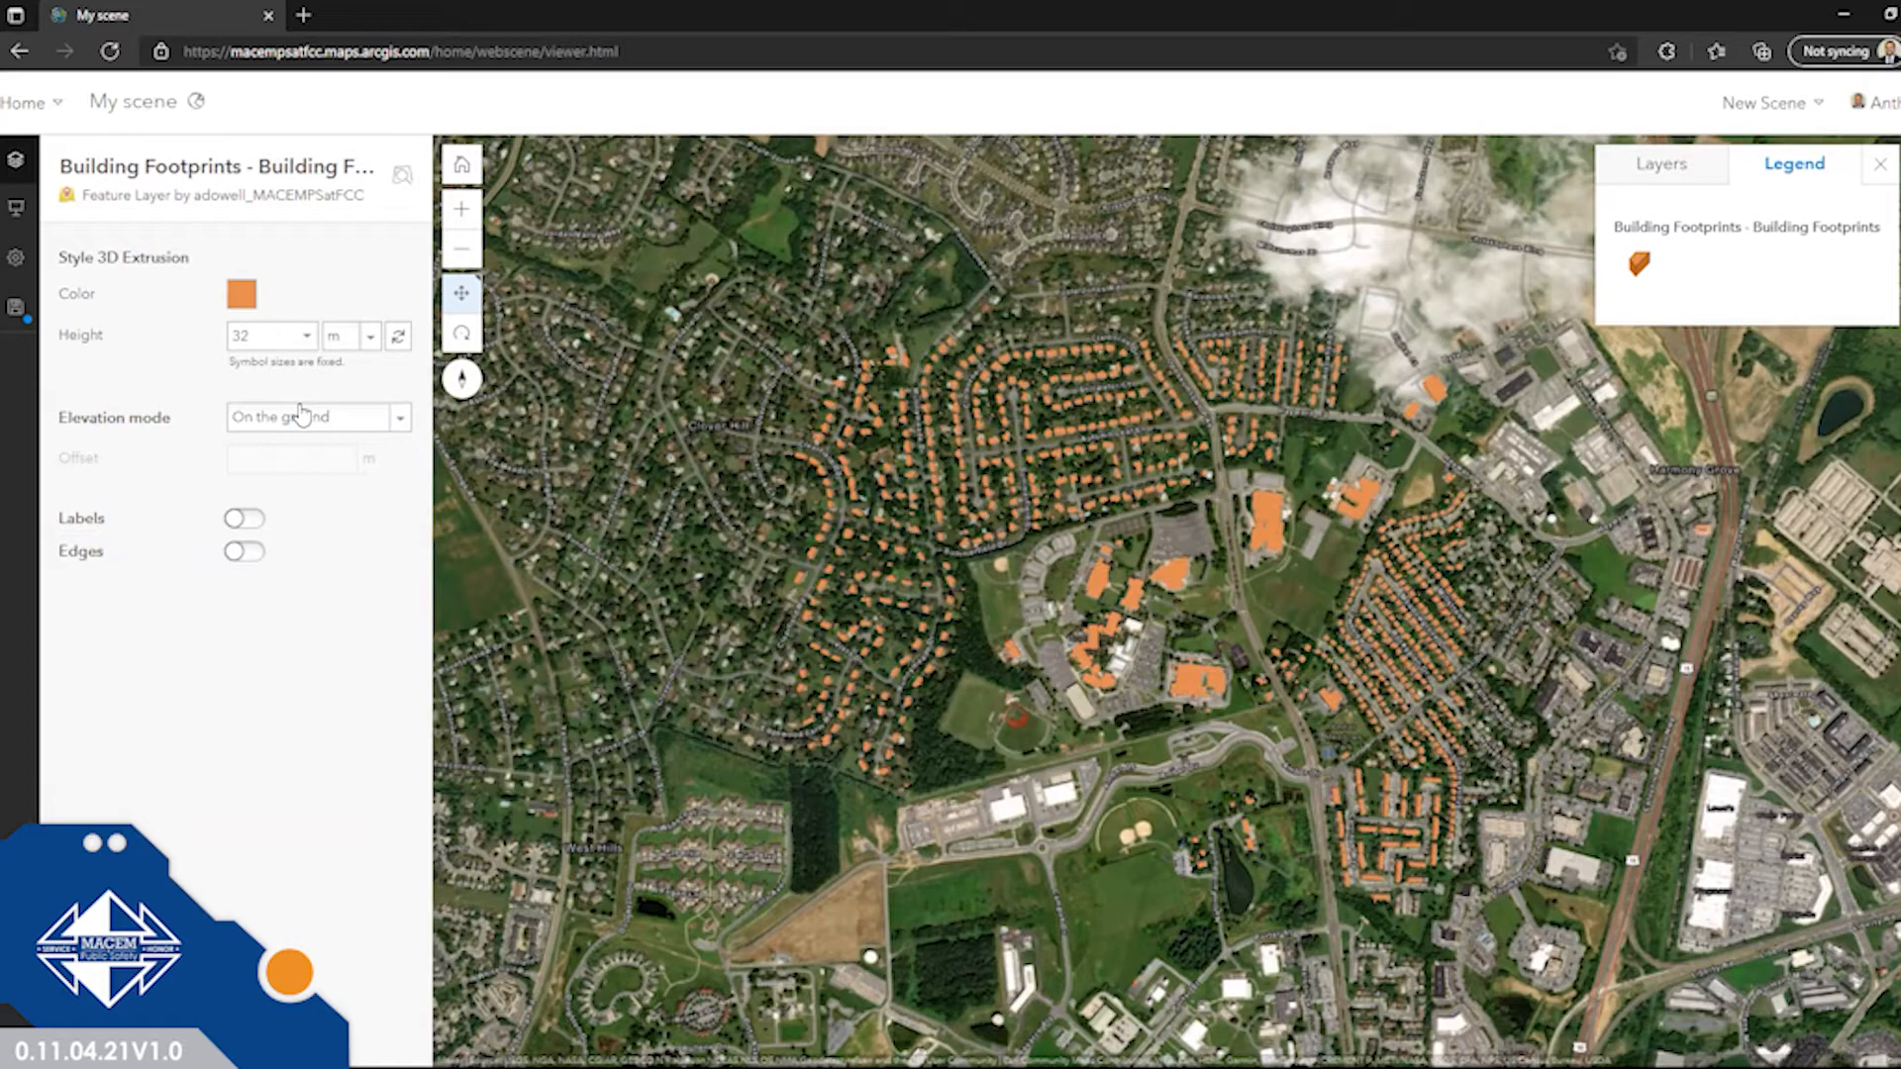
click(339, 424)
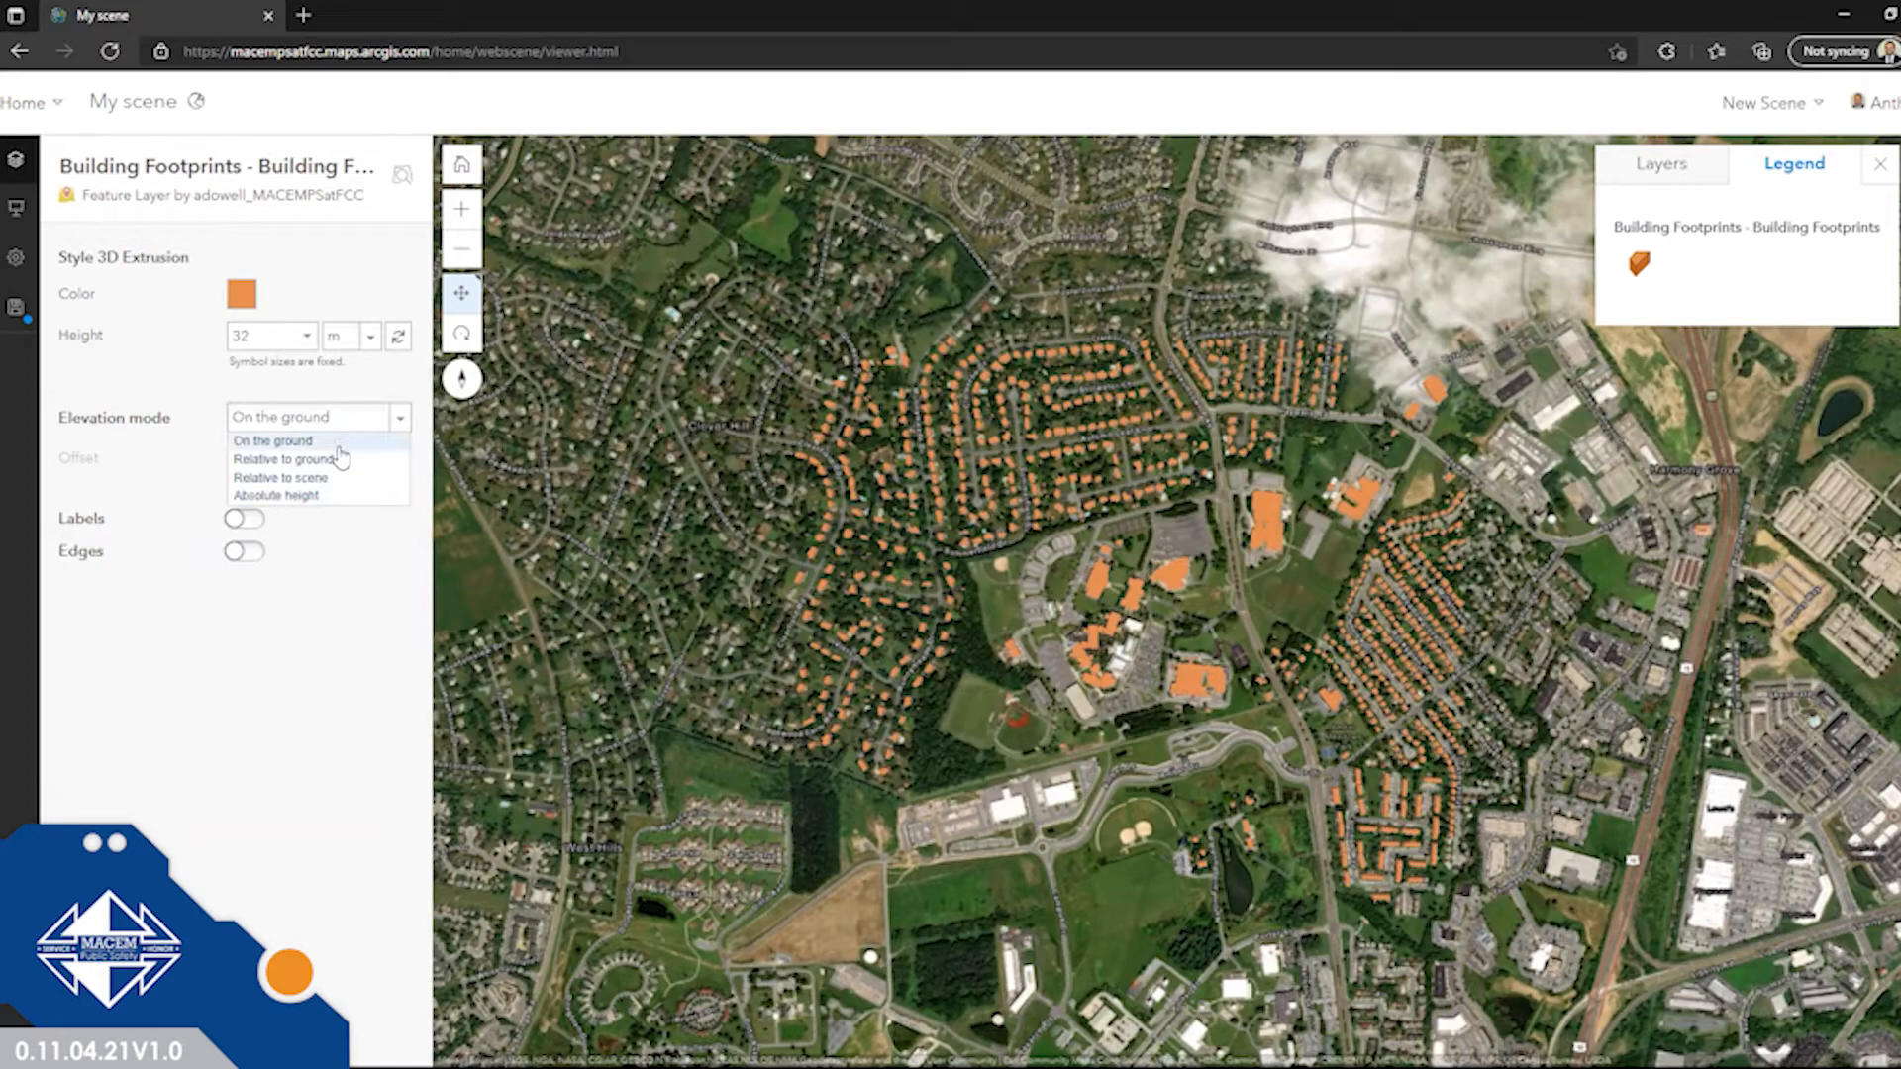
click(340, 459)
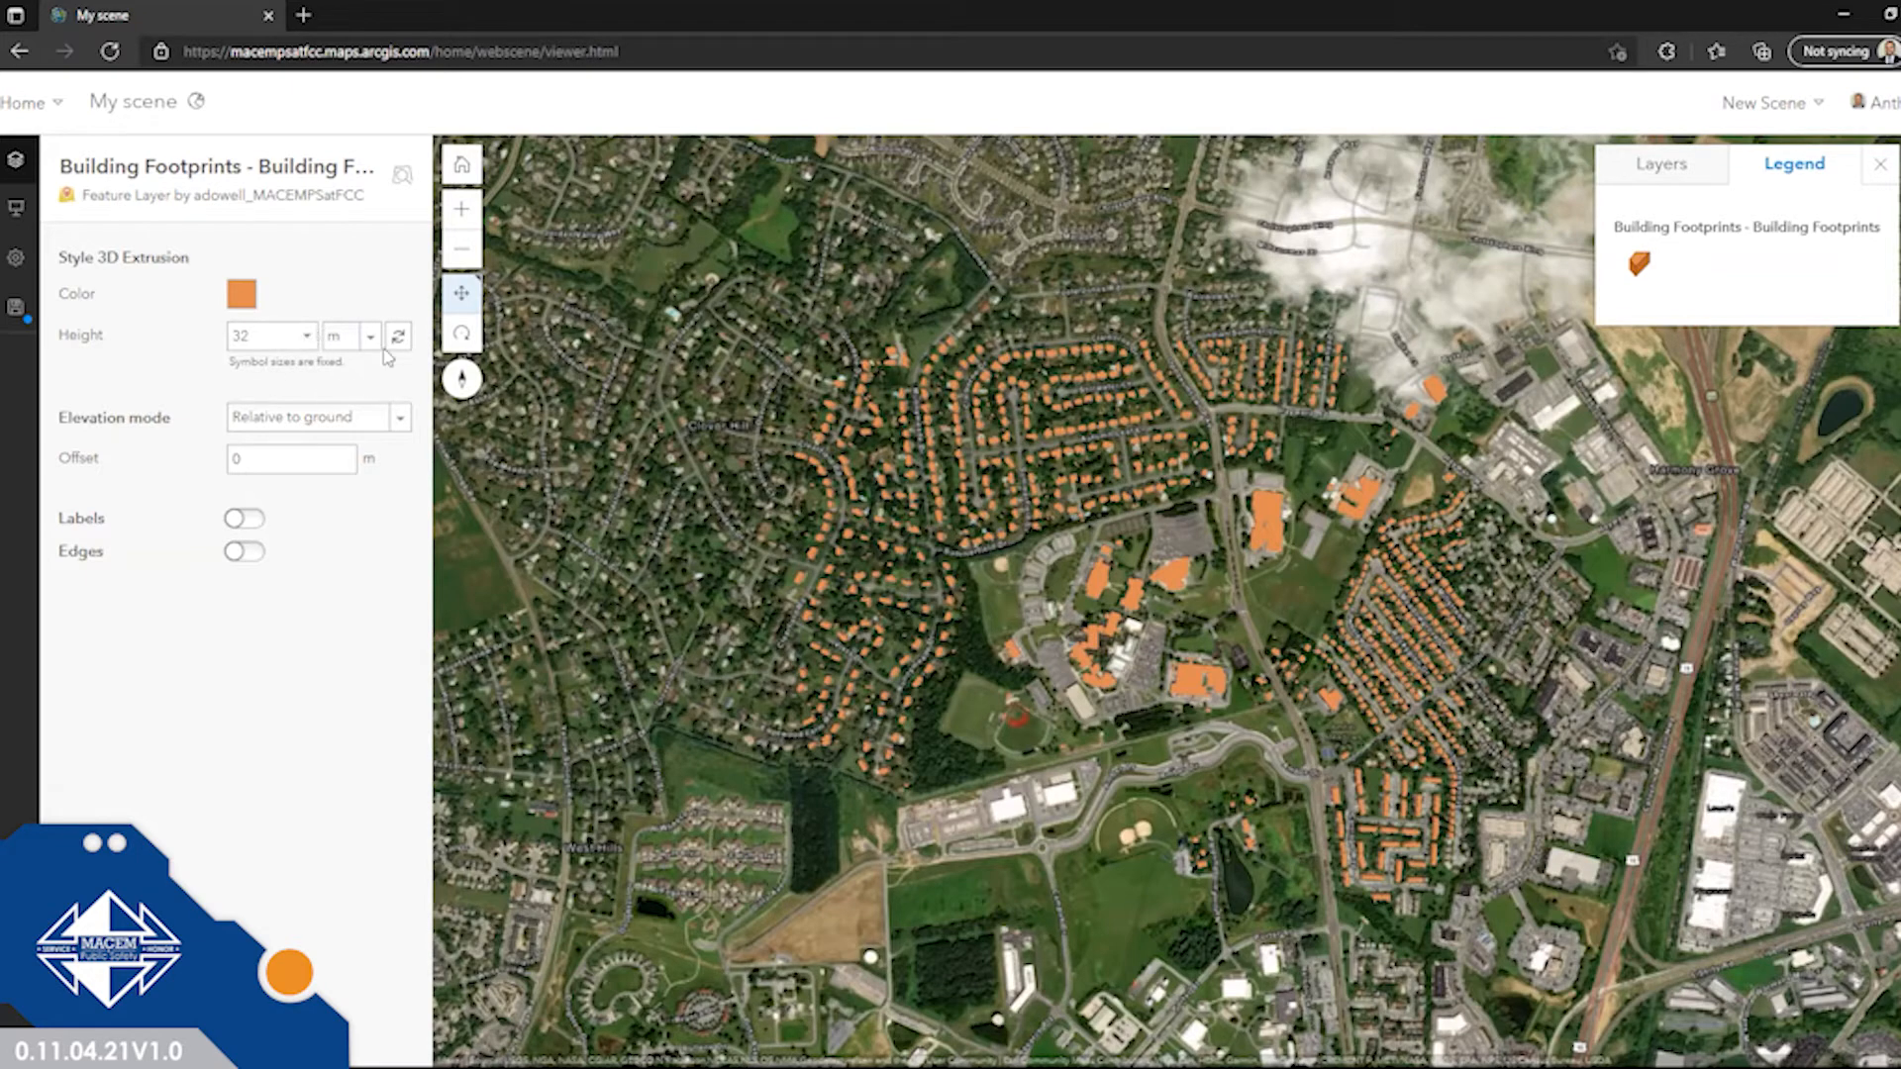
click(236, 1027)
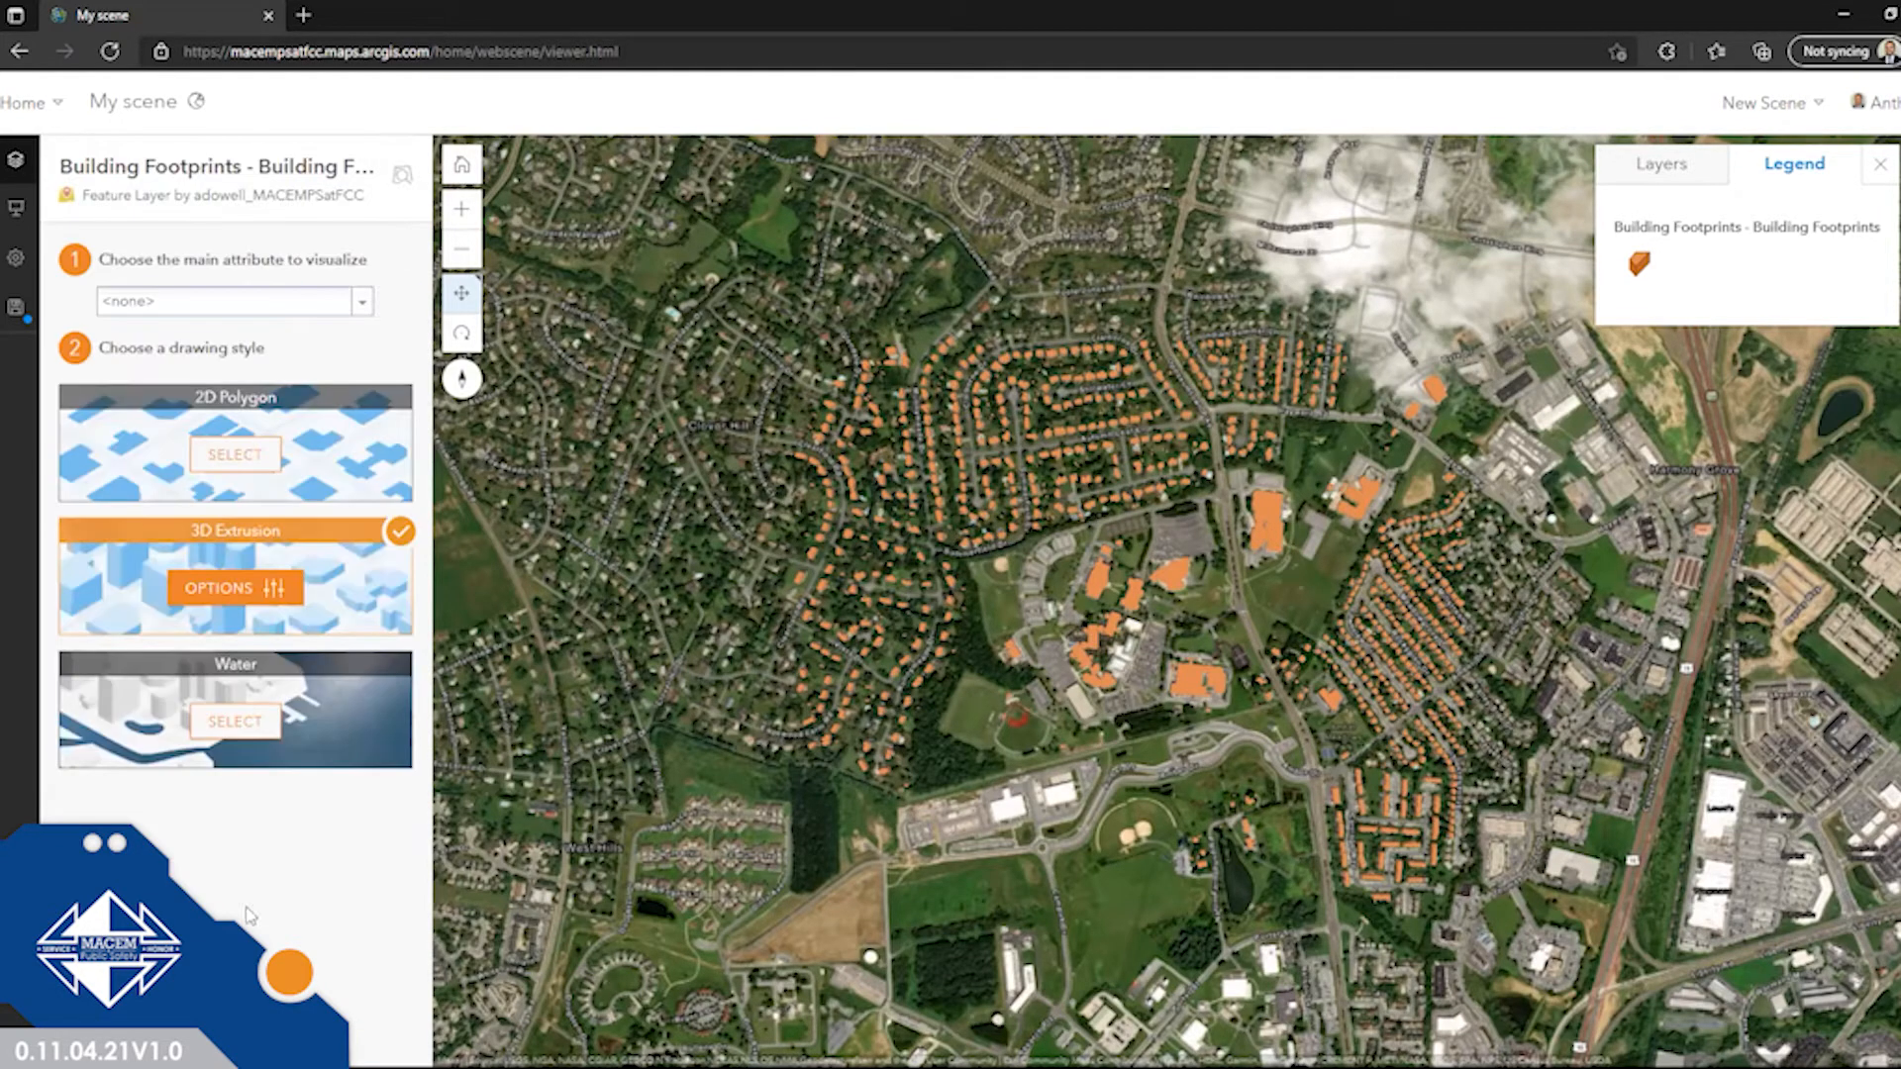
Try the 2D Polygon drawing style on Building Footprints, look at its options, and return to 3D Extrusion.
click(222, 461)
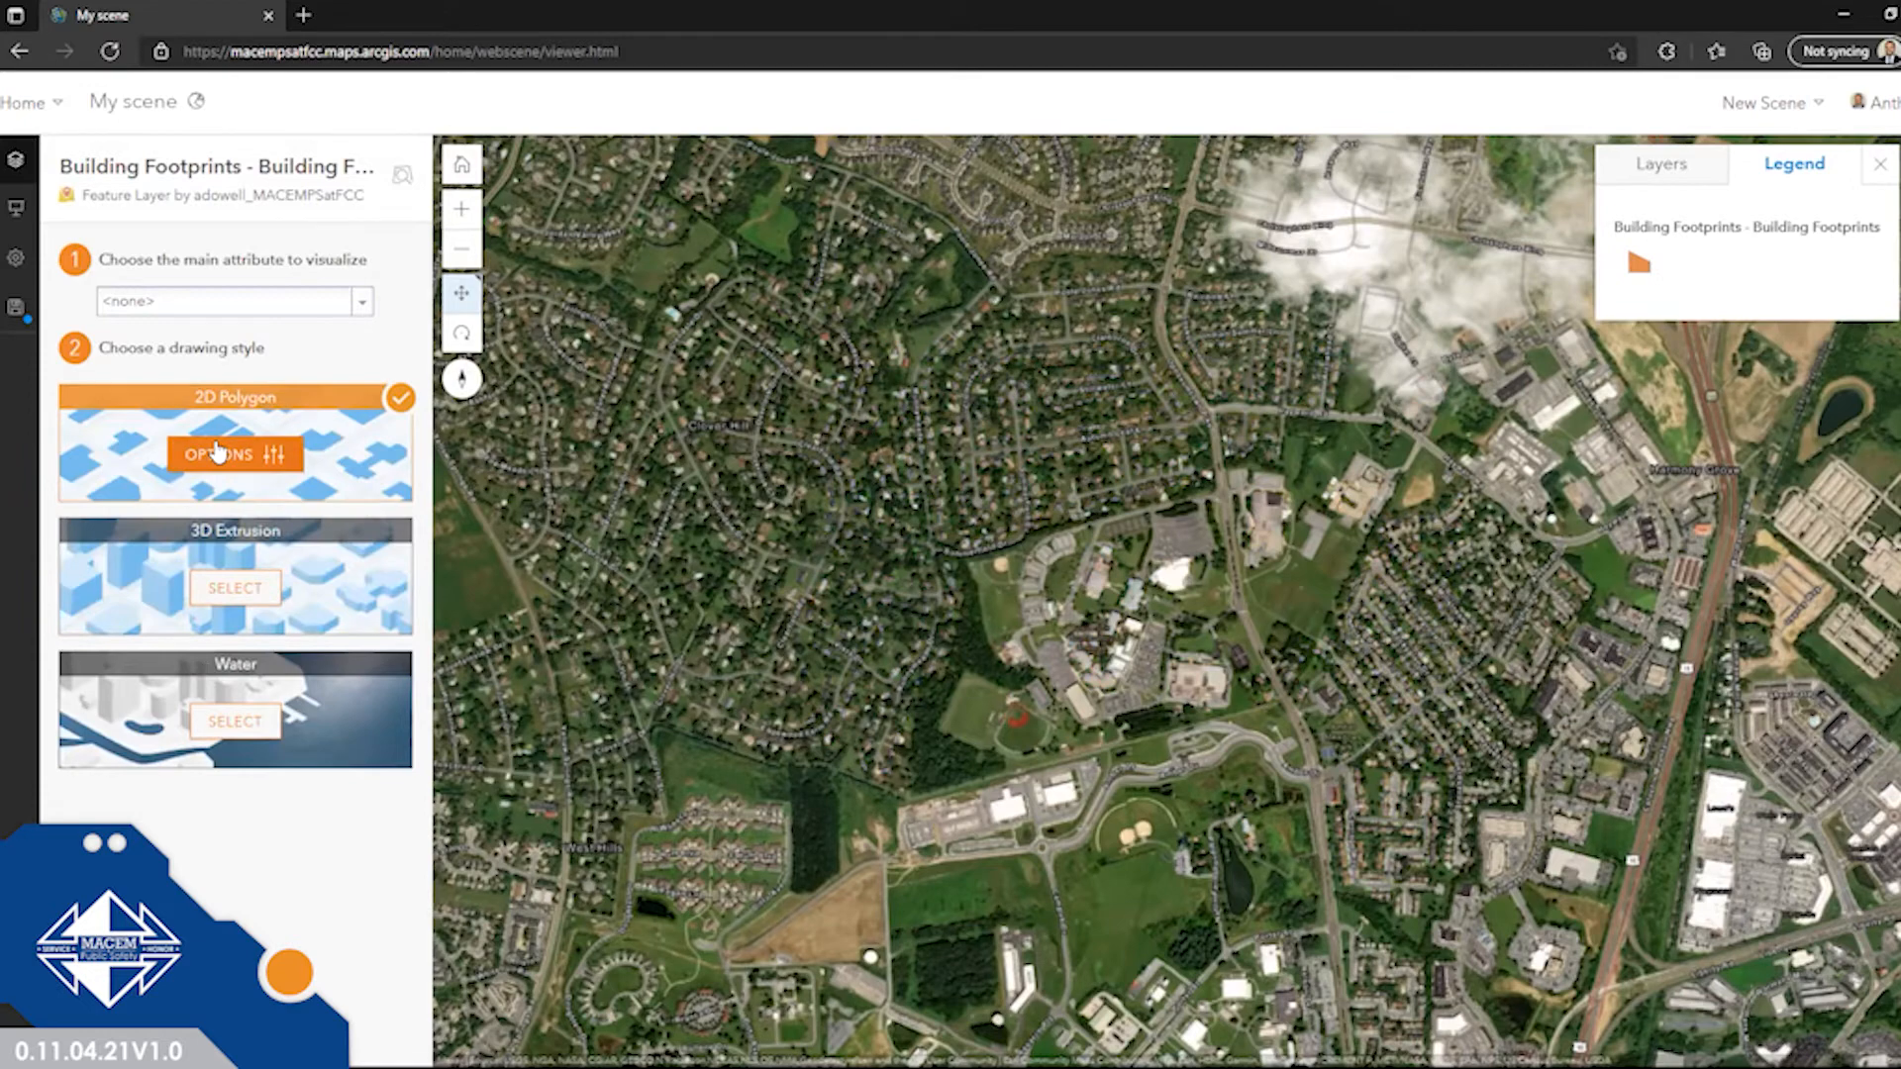
click(283, 455)
click(327, 358)
click(243, 296)
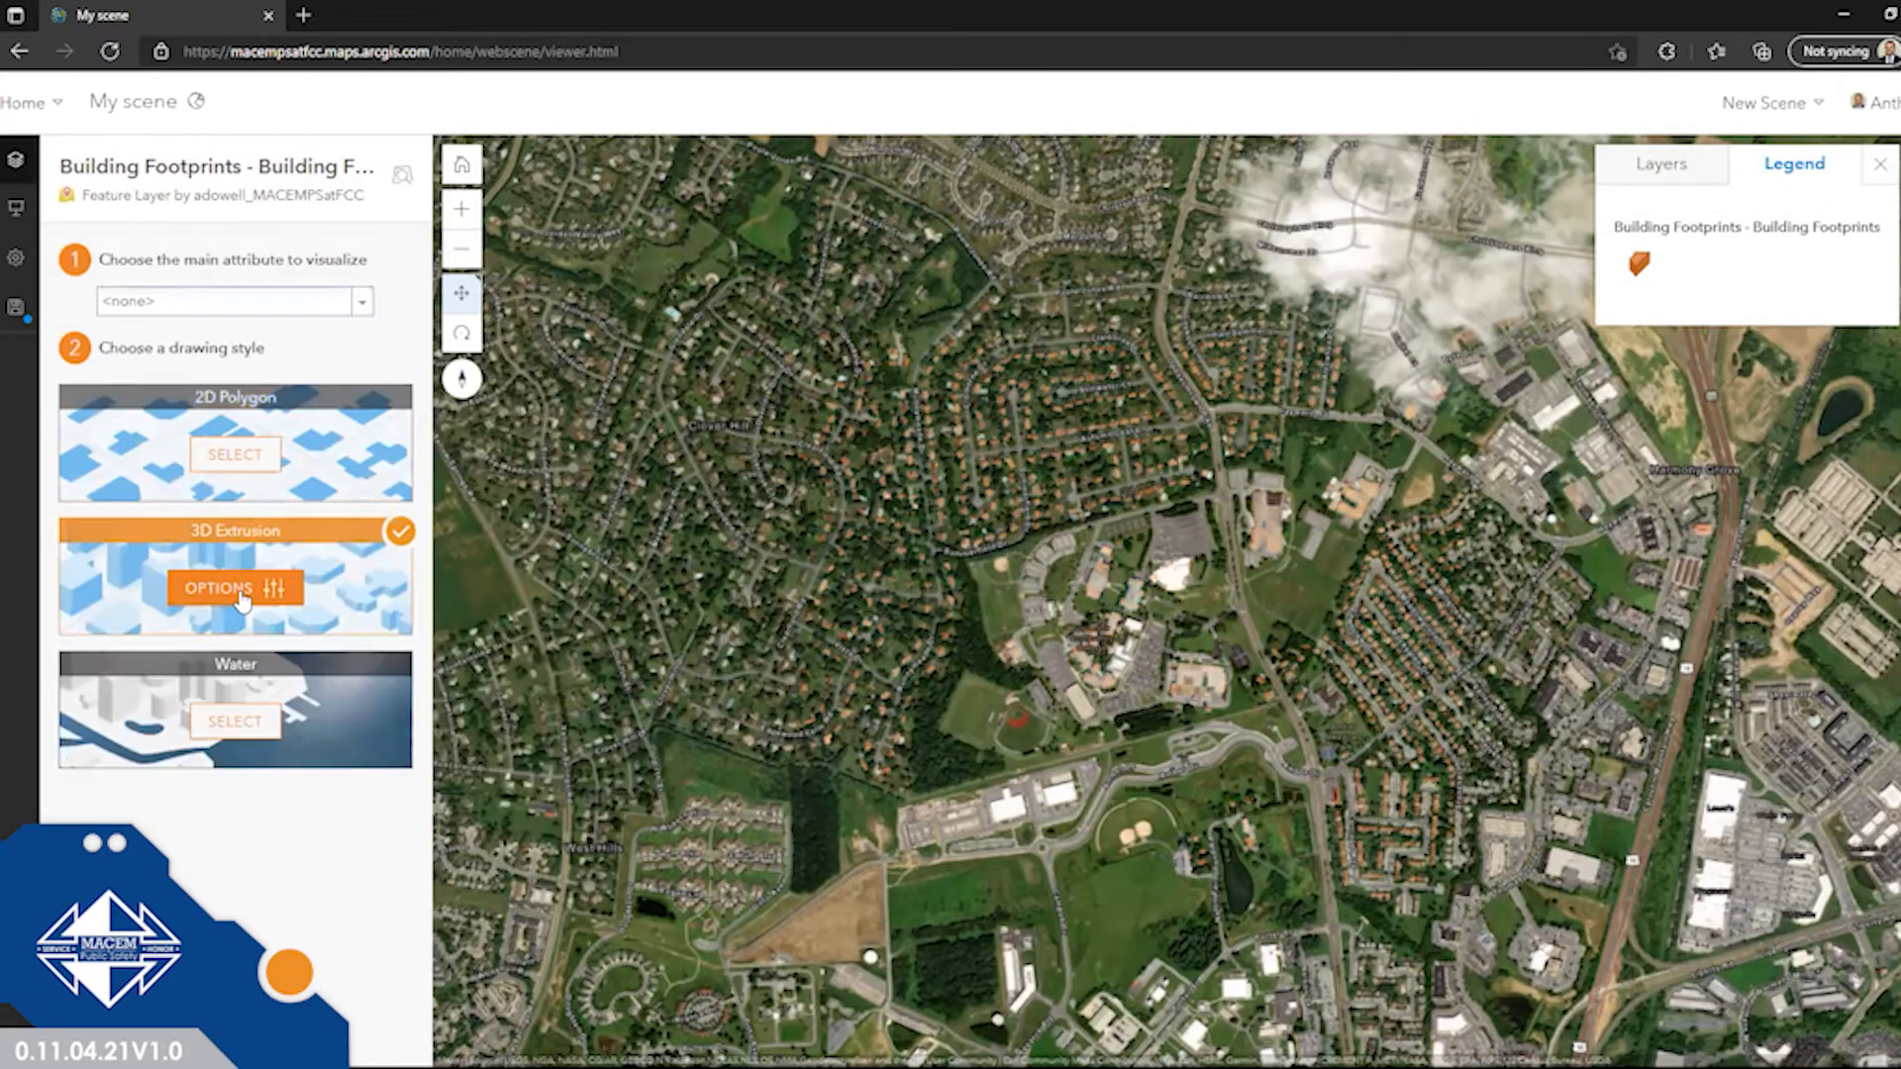
Try the Absolute height and Relative to scene elevation modes on the Building Footprints 3D Extrusion and close its options.
click(240, 594)
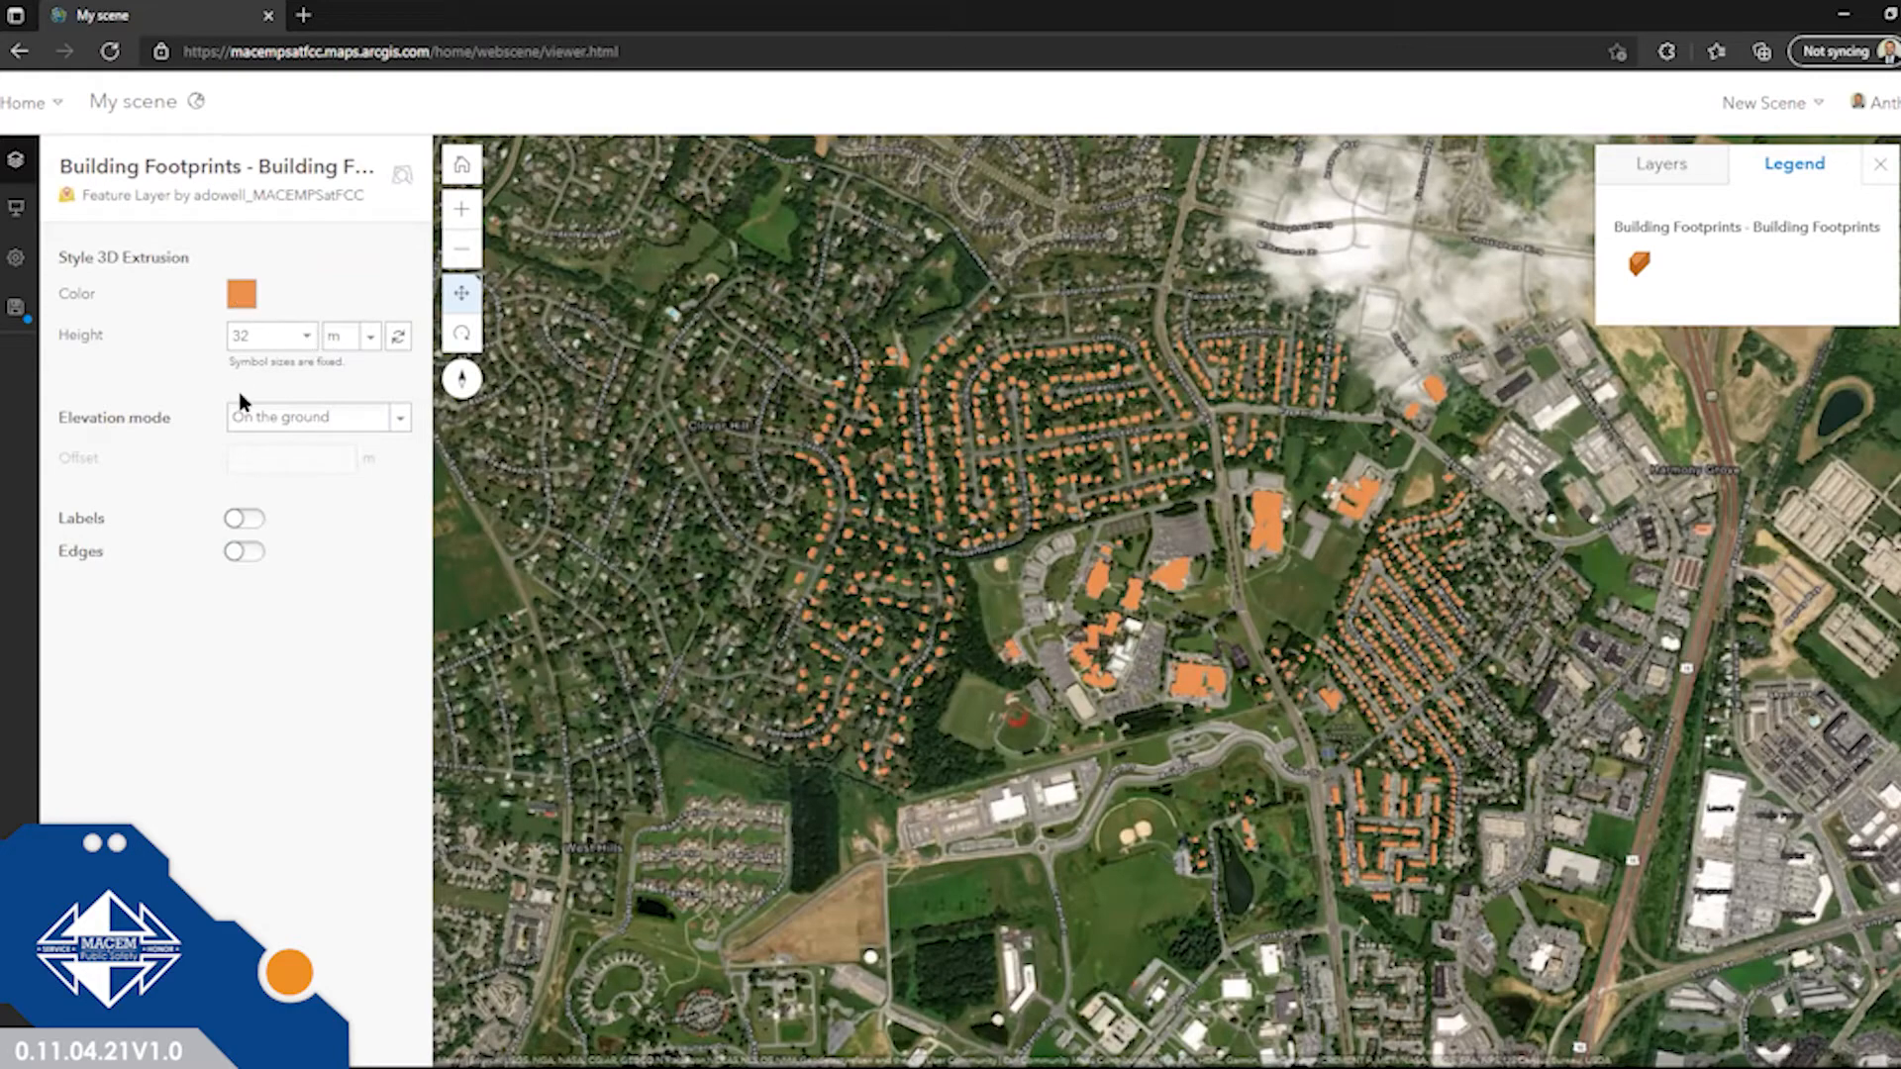
click(287, 419)
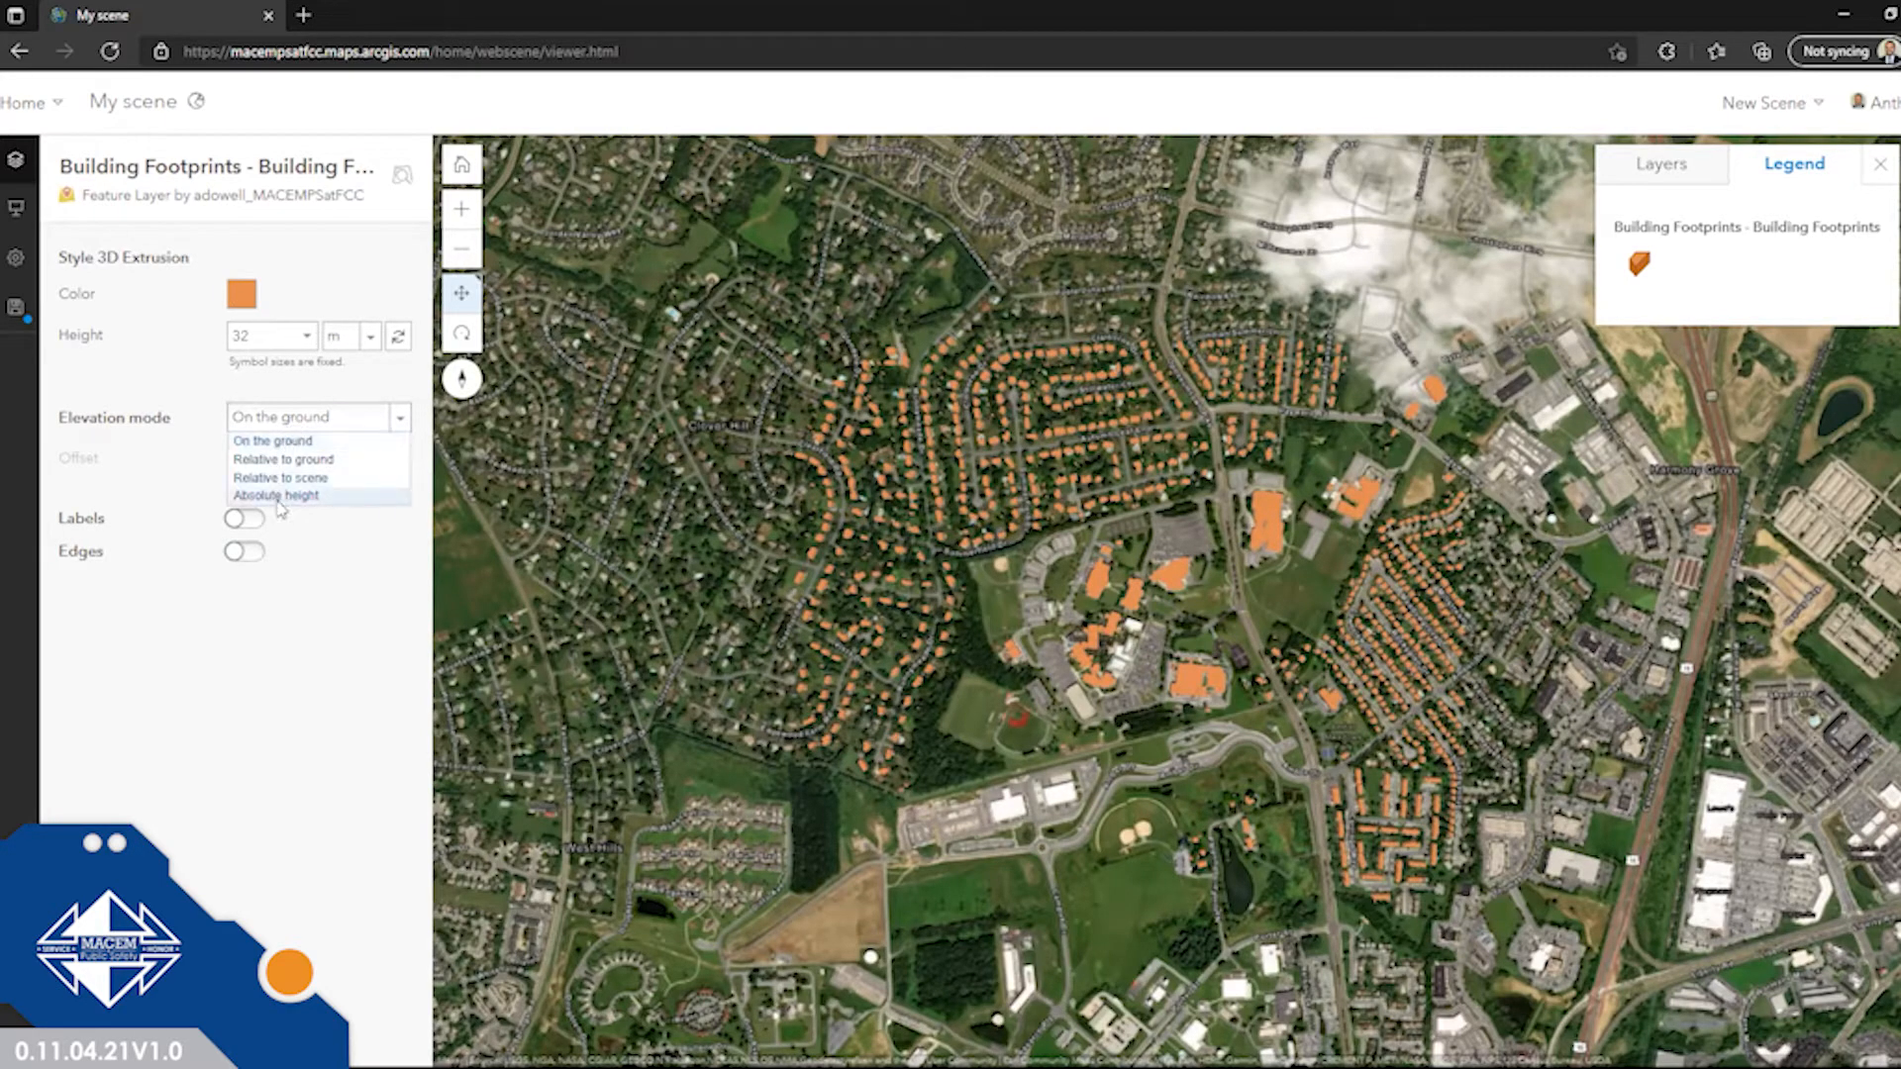
click(280, 497)
click(294, 418)
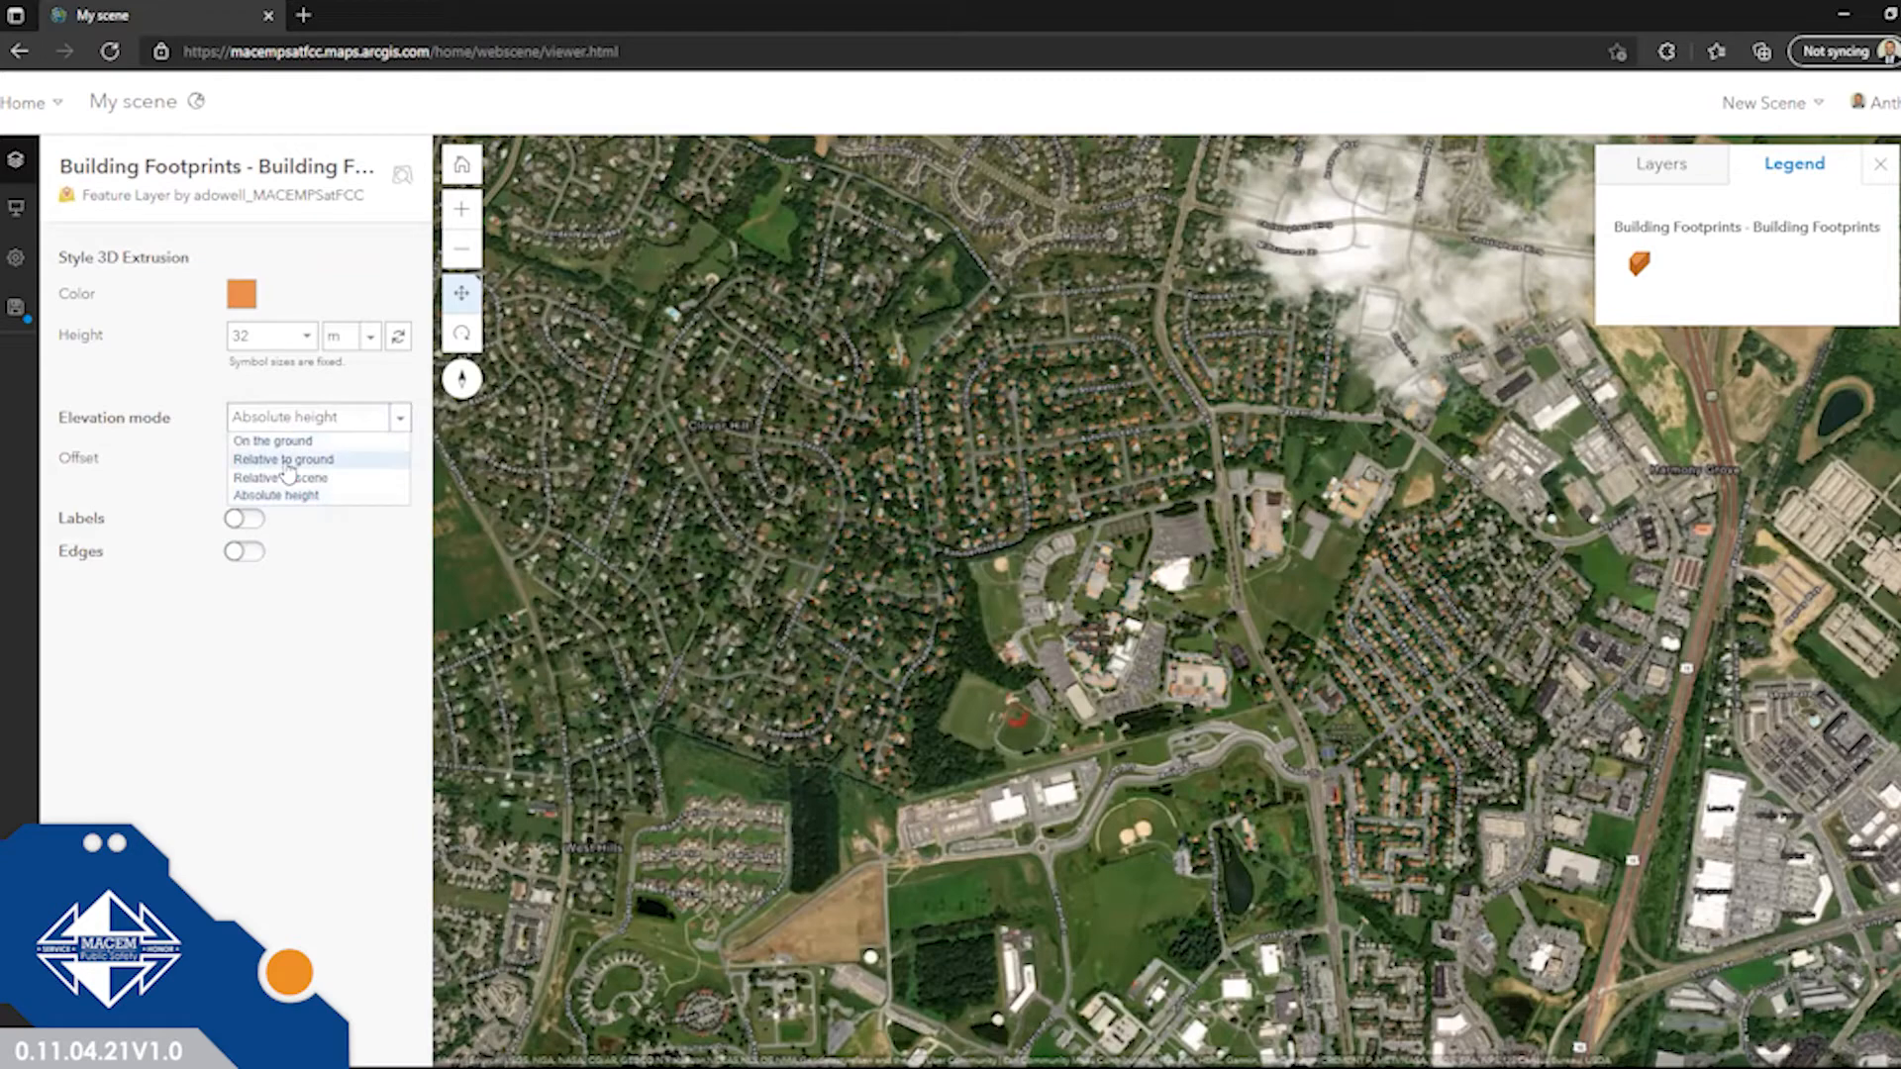
click(287, 477)
click(302, 421)
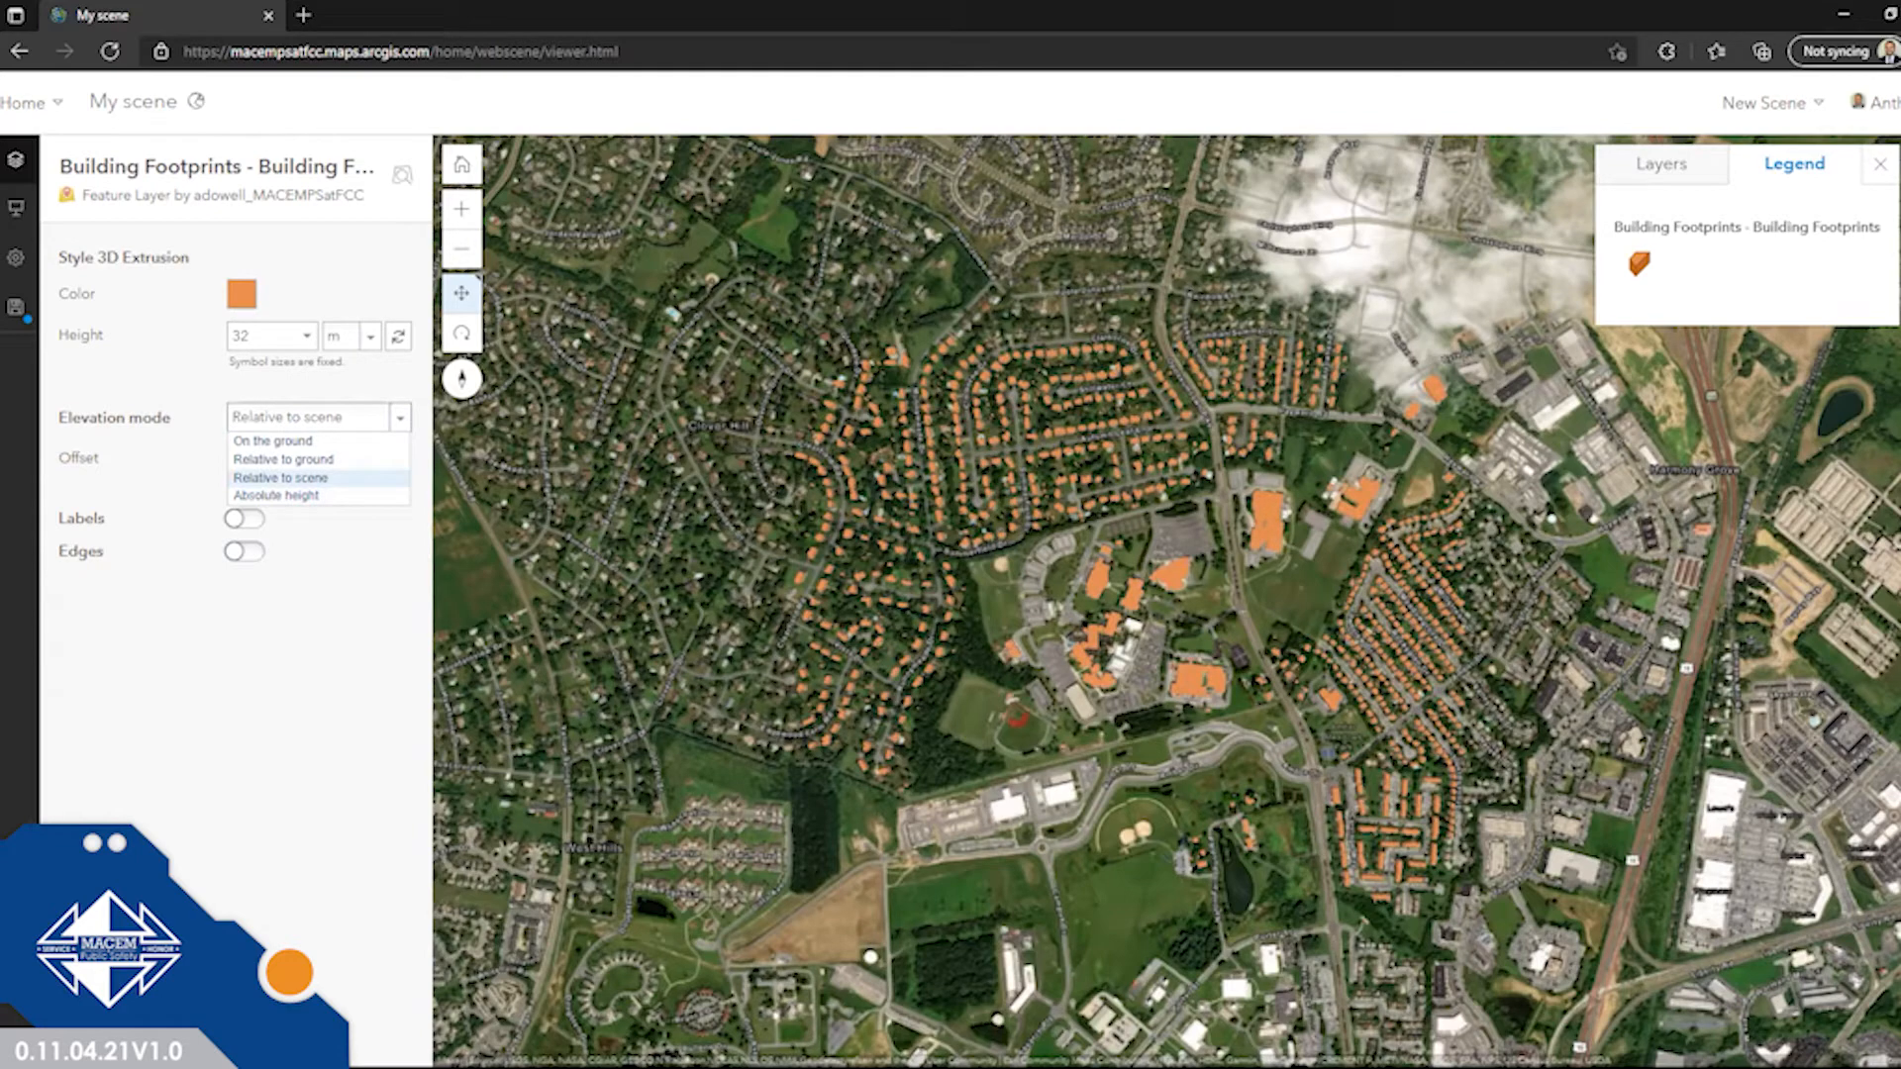
click(242, 1025)
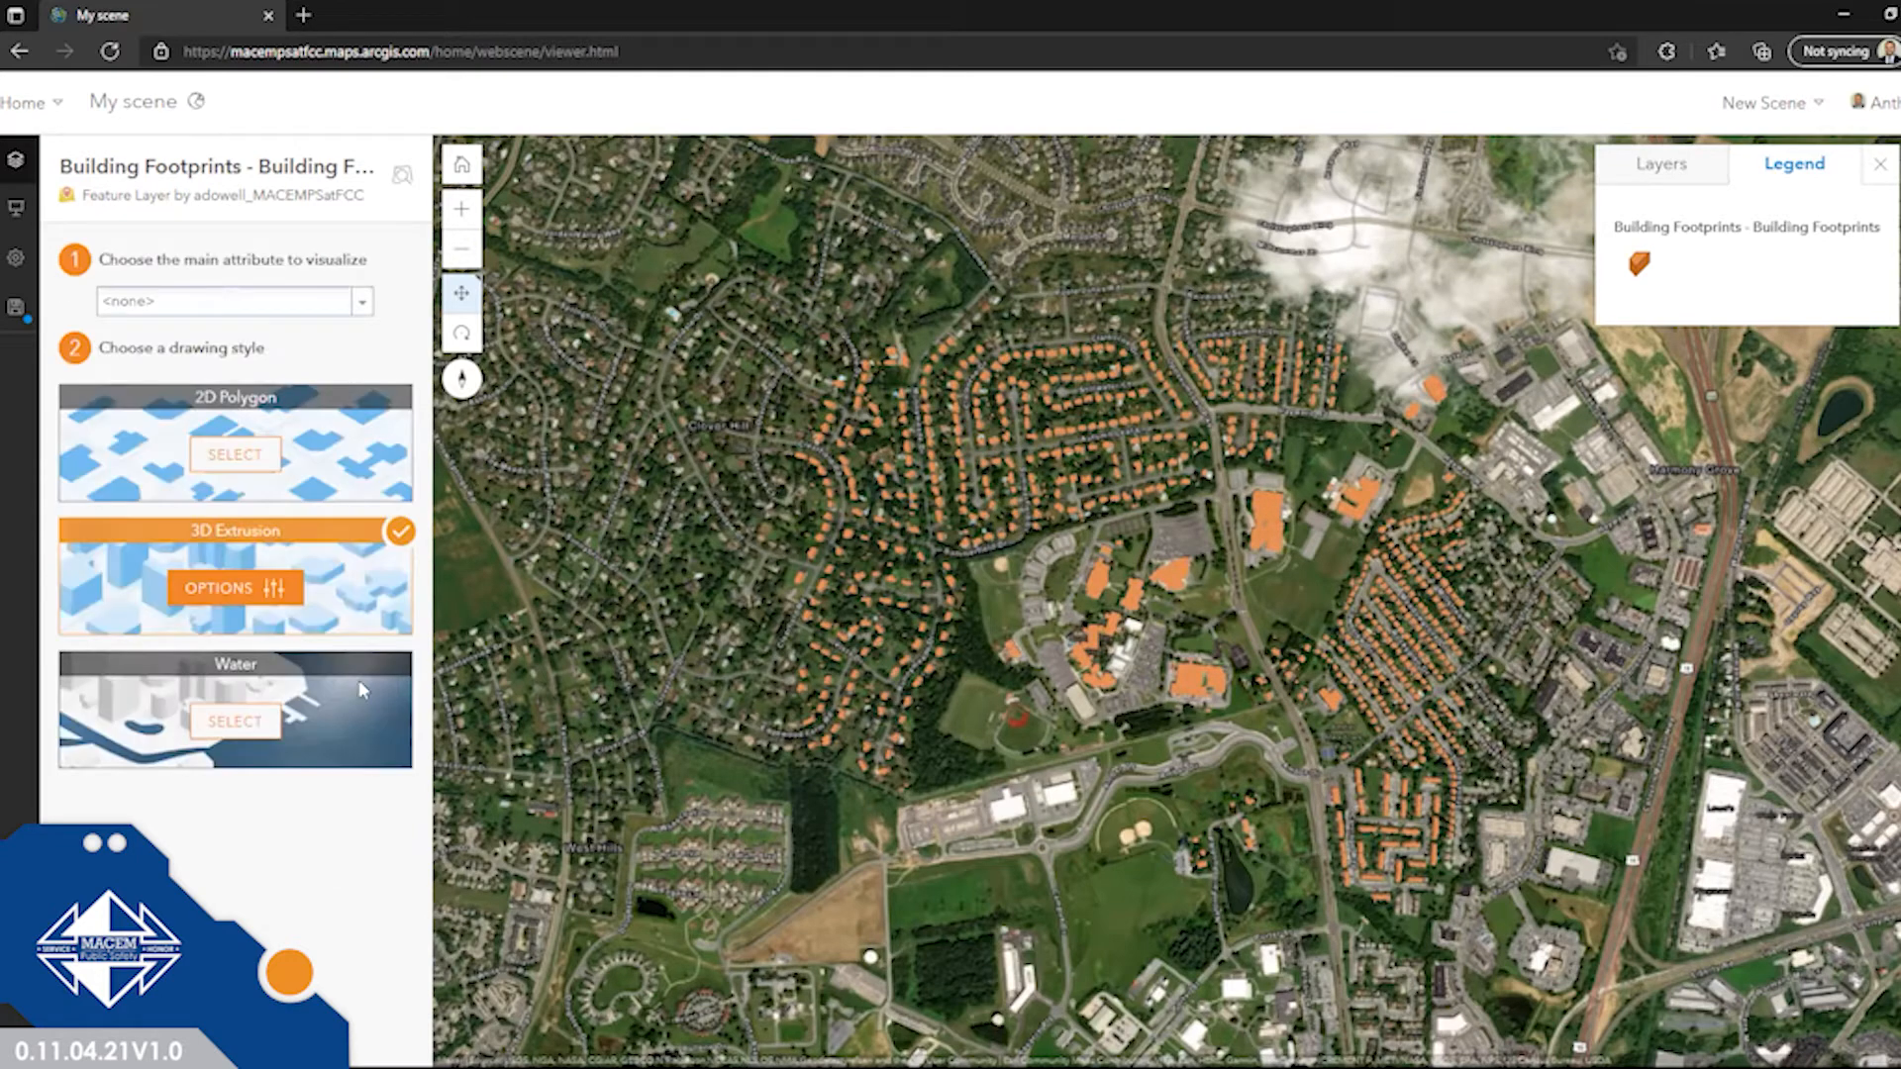
Visualize Building Footprints by the Elevation attribute using the 3D Extrusion drawing style.
click(367, 303)
click(368, 303)
click(363, 303)
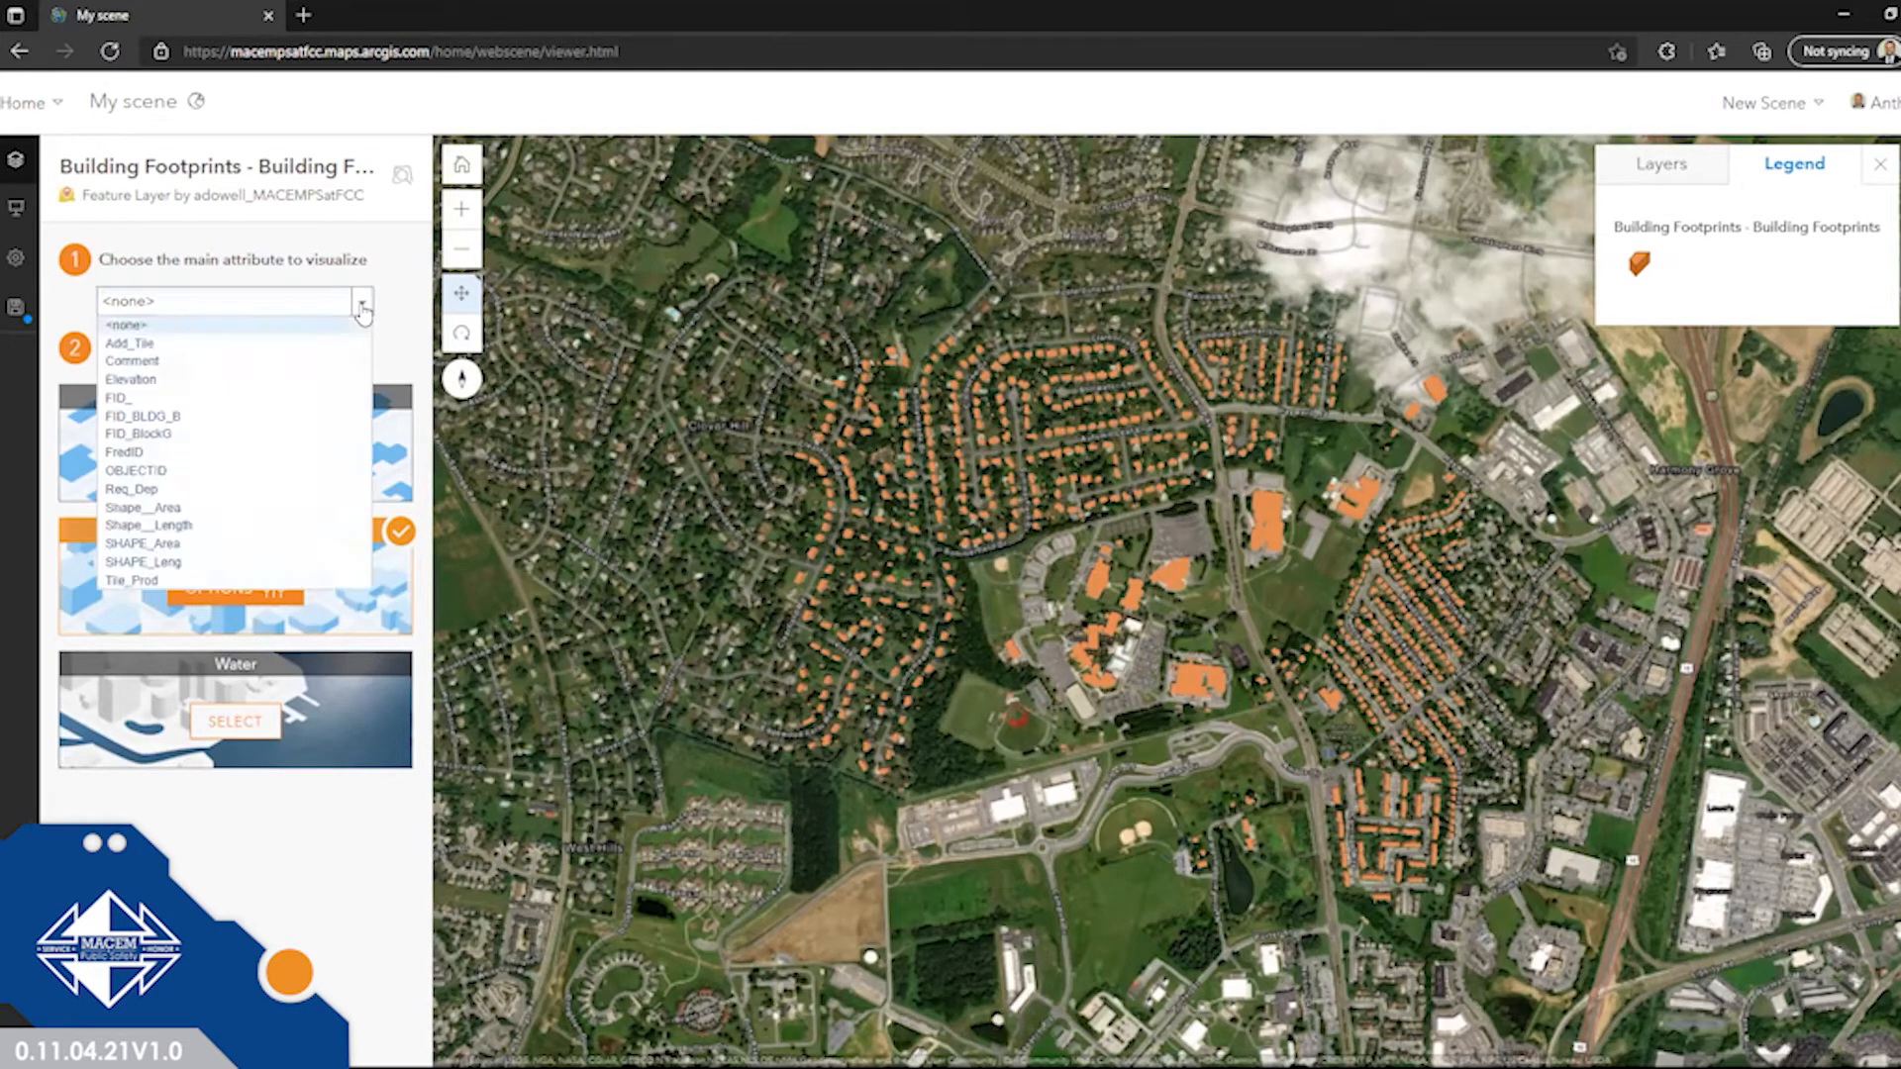
click(136, 382)
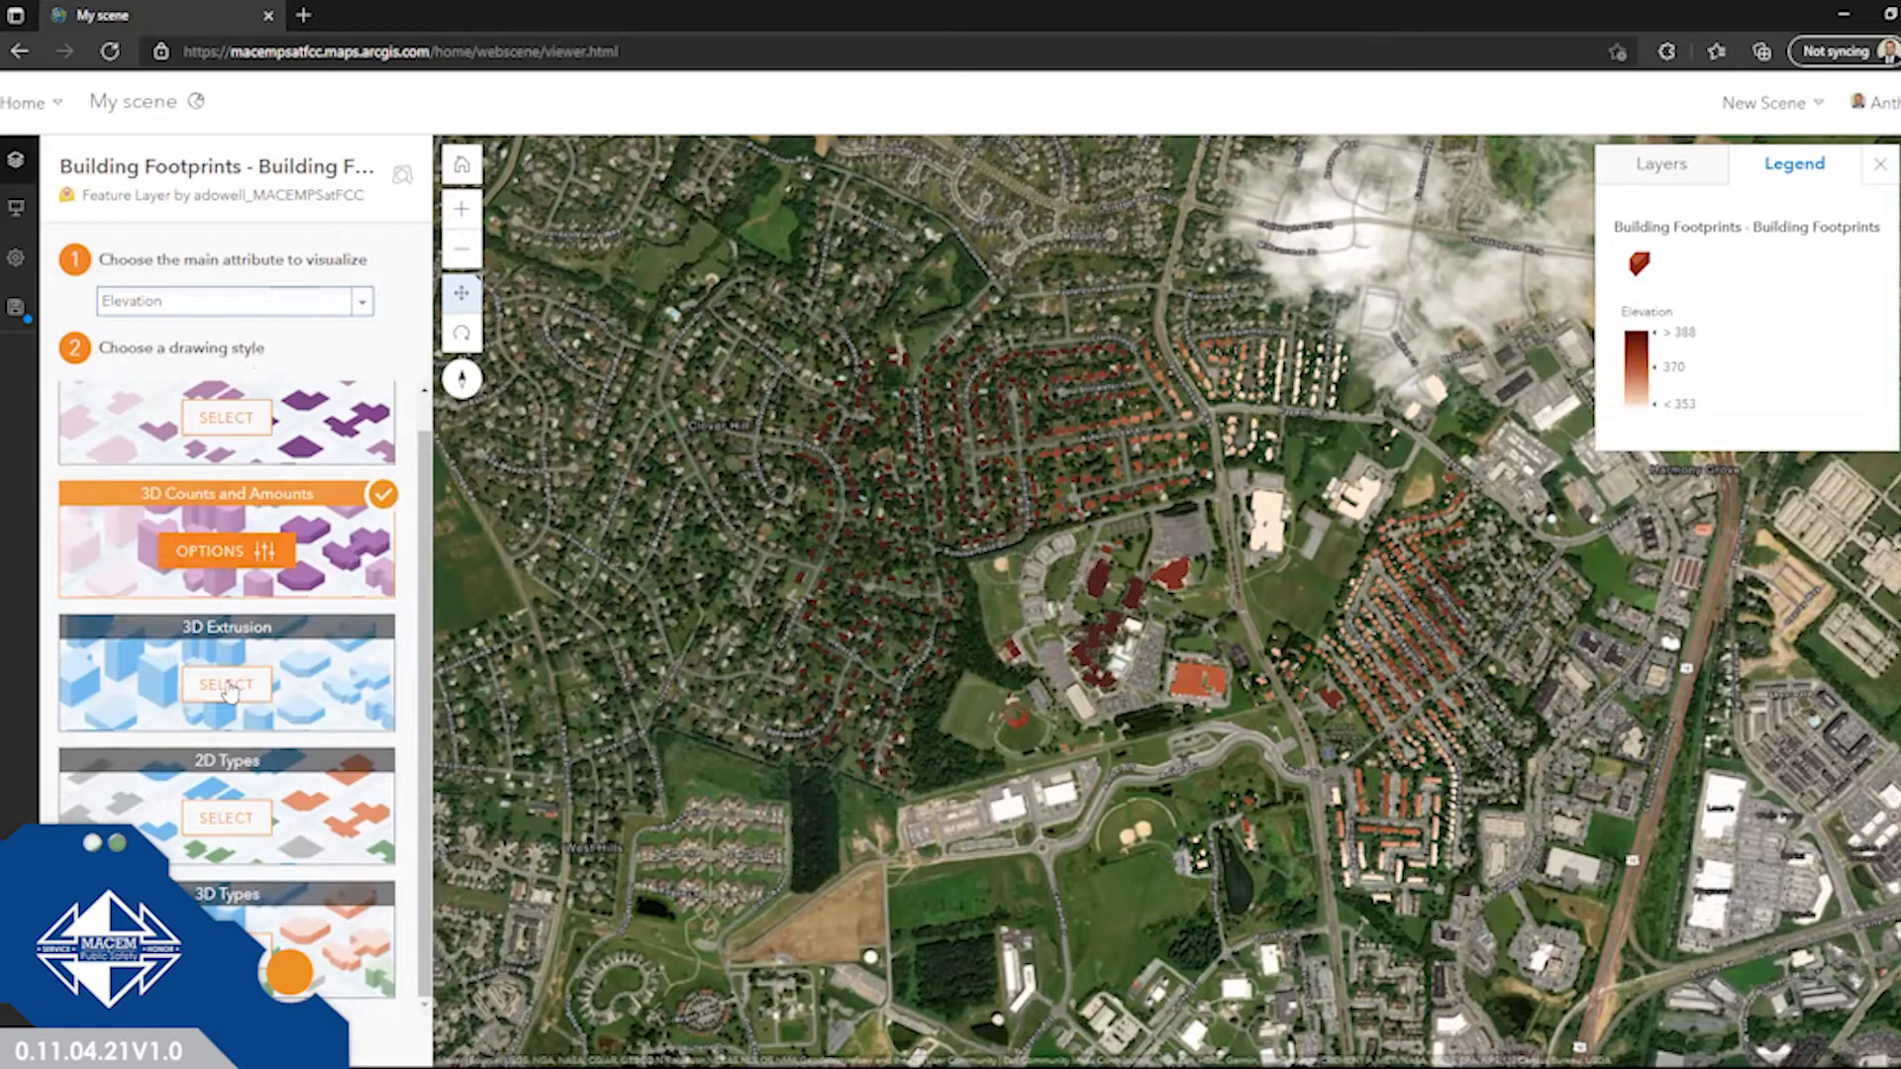
click(227, 685)
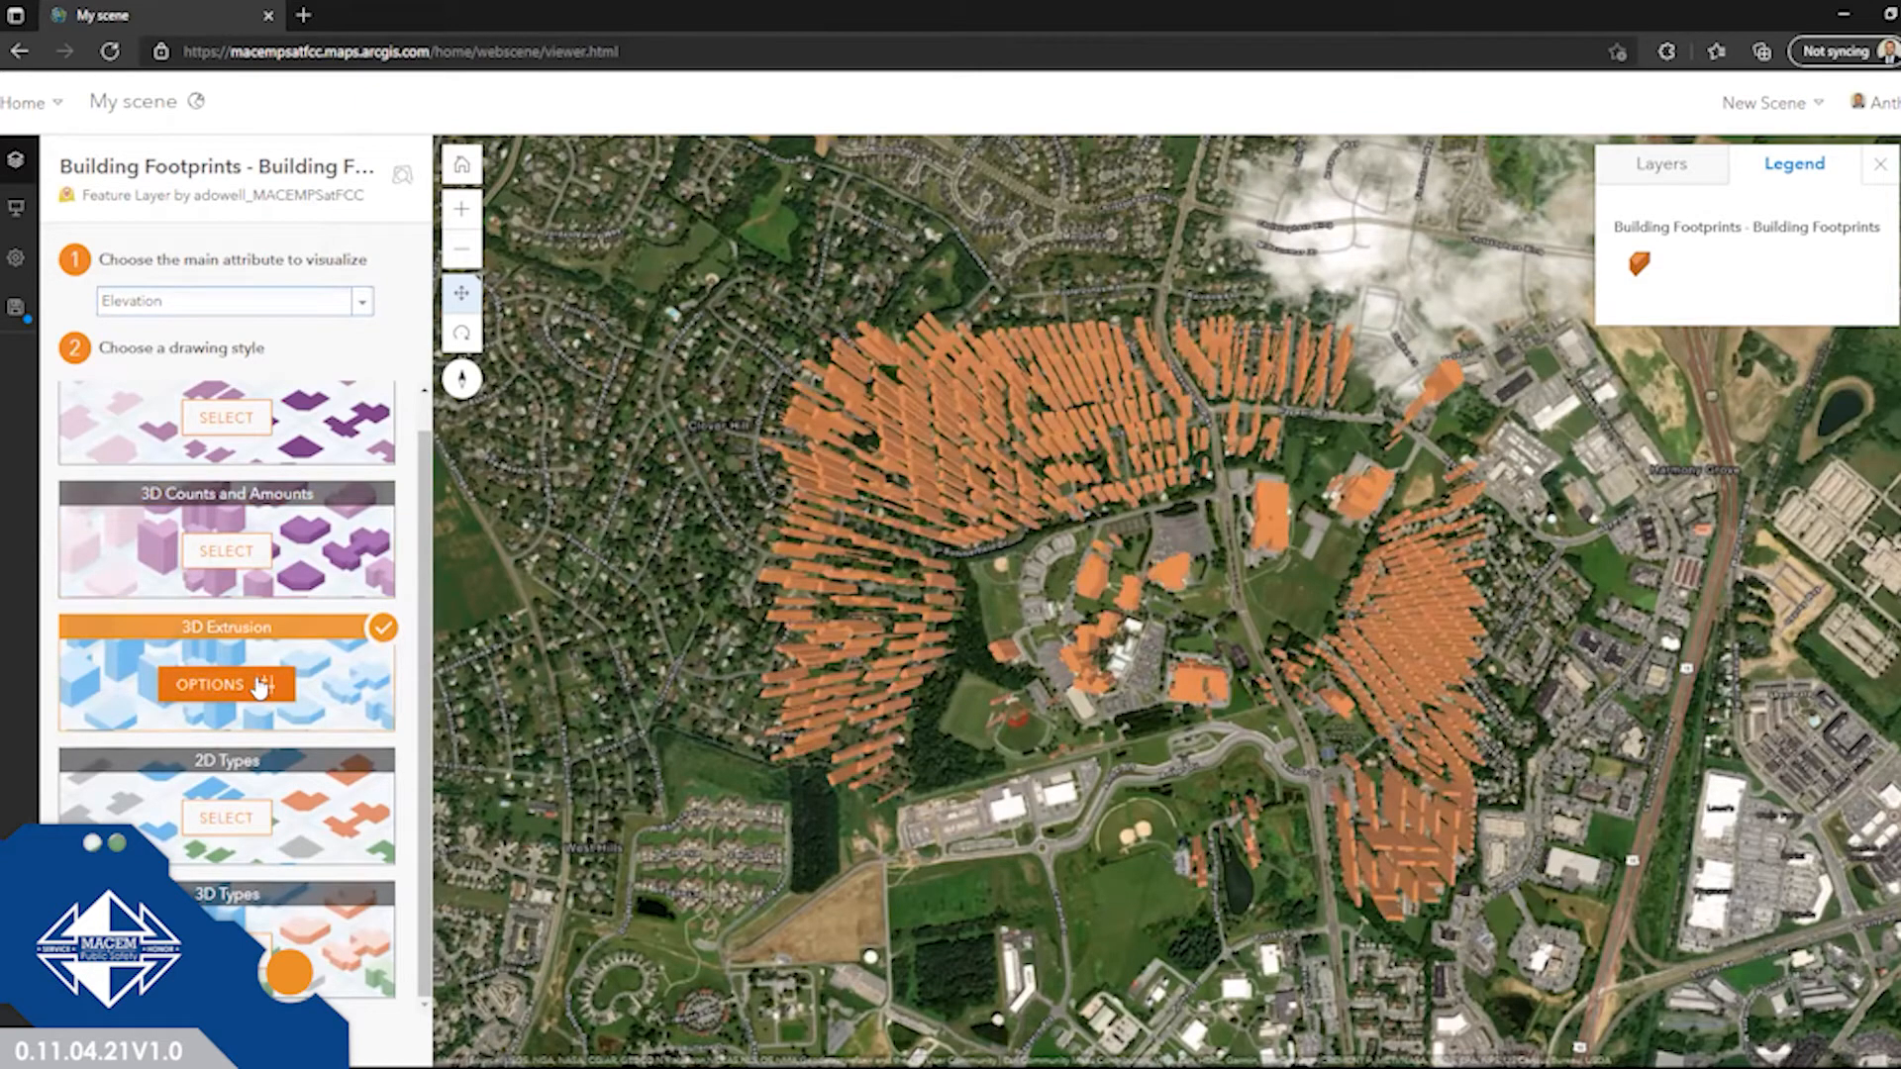
Set the elevation mode of the Elevation-based extrusion to Relative to ground and close its options.
click(238, 692)
click(305, 429)
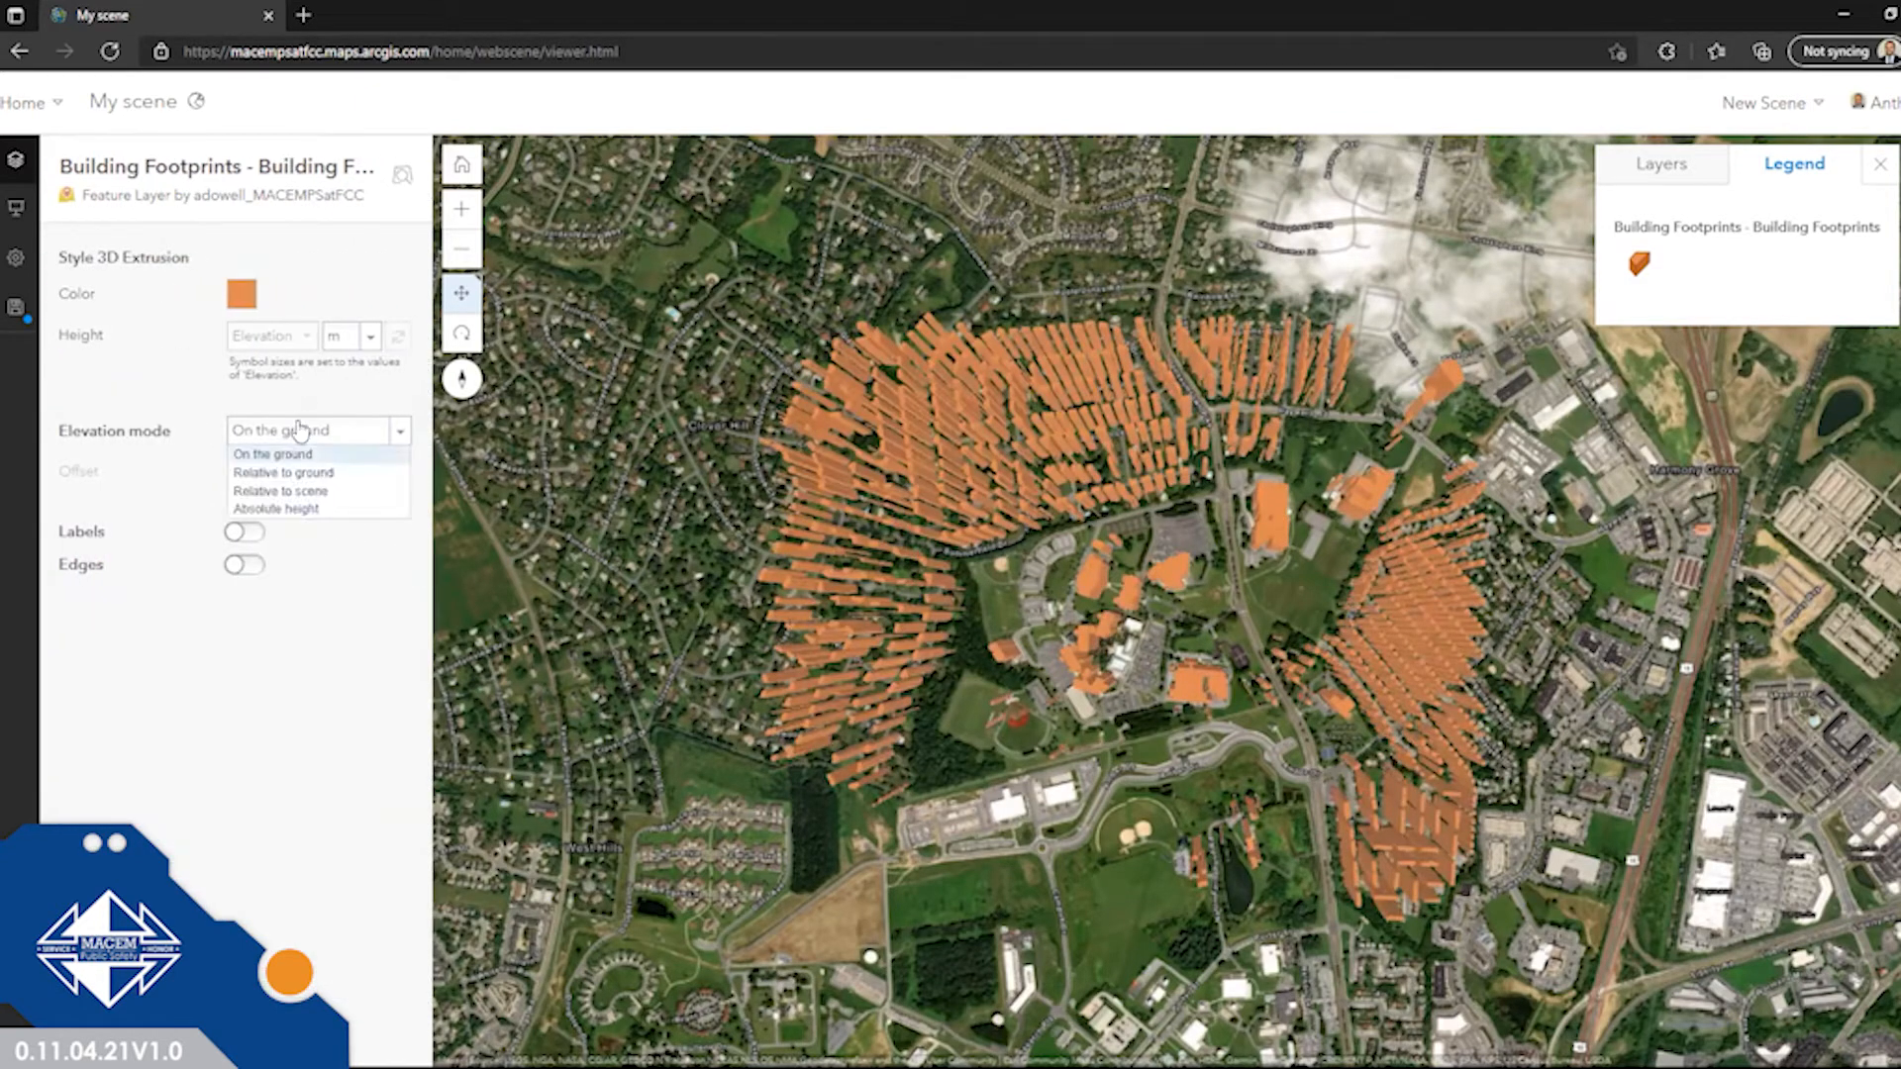
click(301, 472)
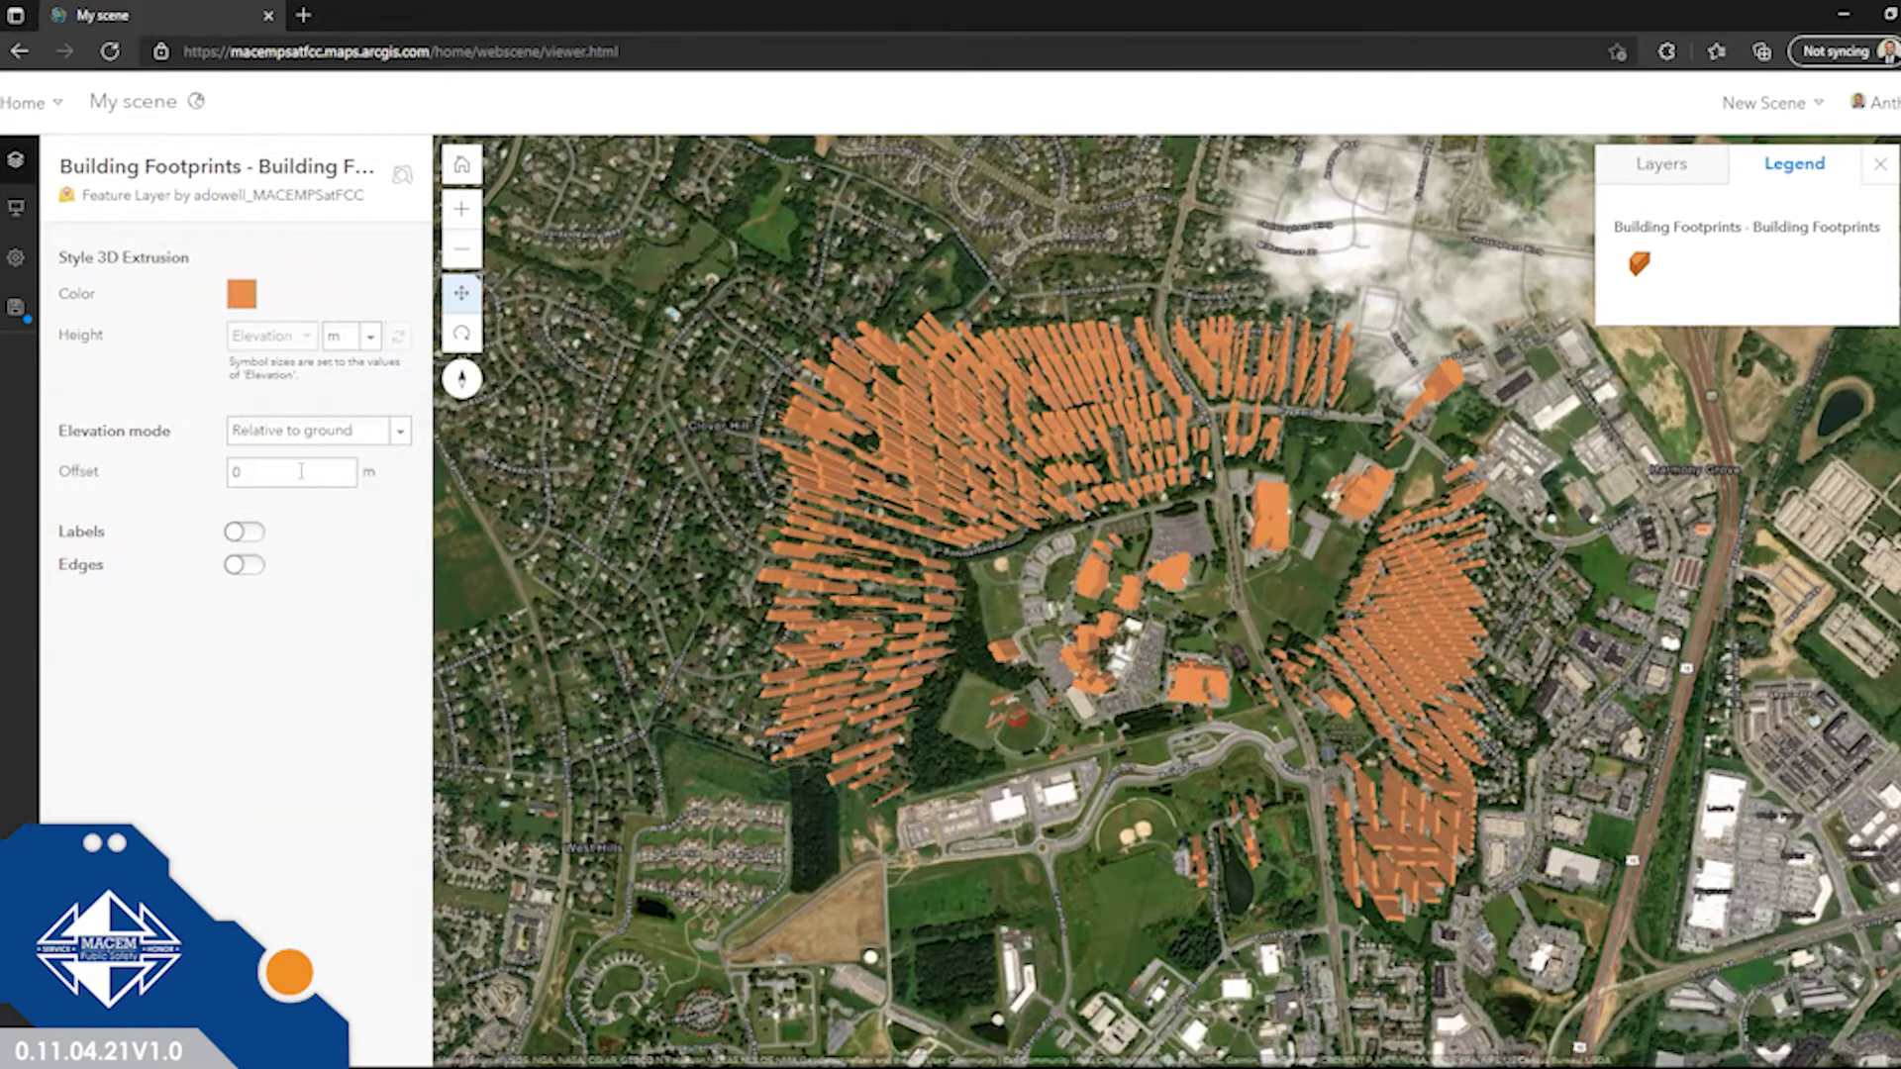
click(303, 440)
click(293, 472)
click(293, 439)
click(291, 472)
click(230, 1030)
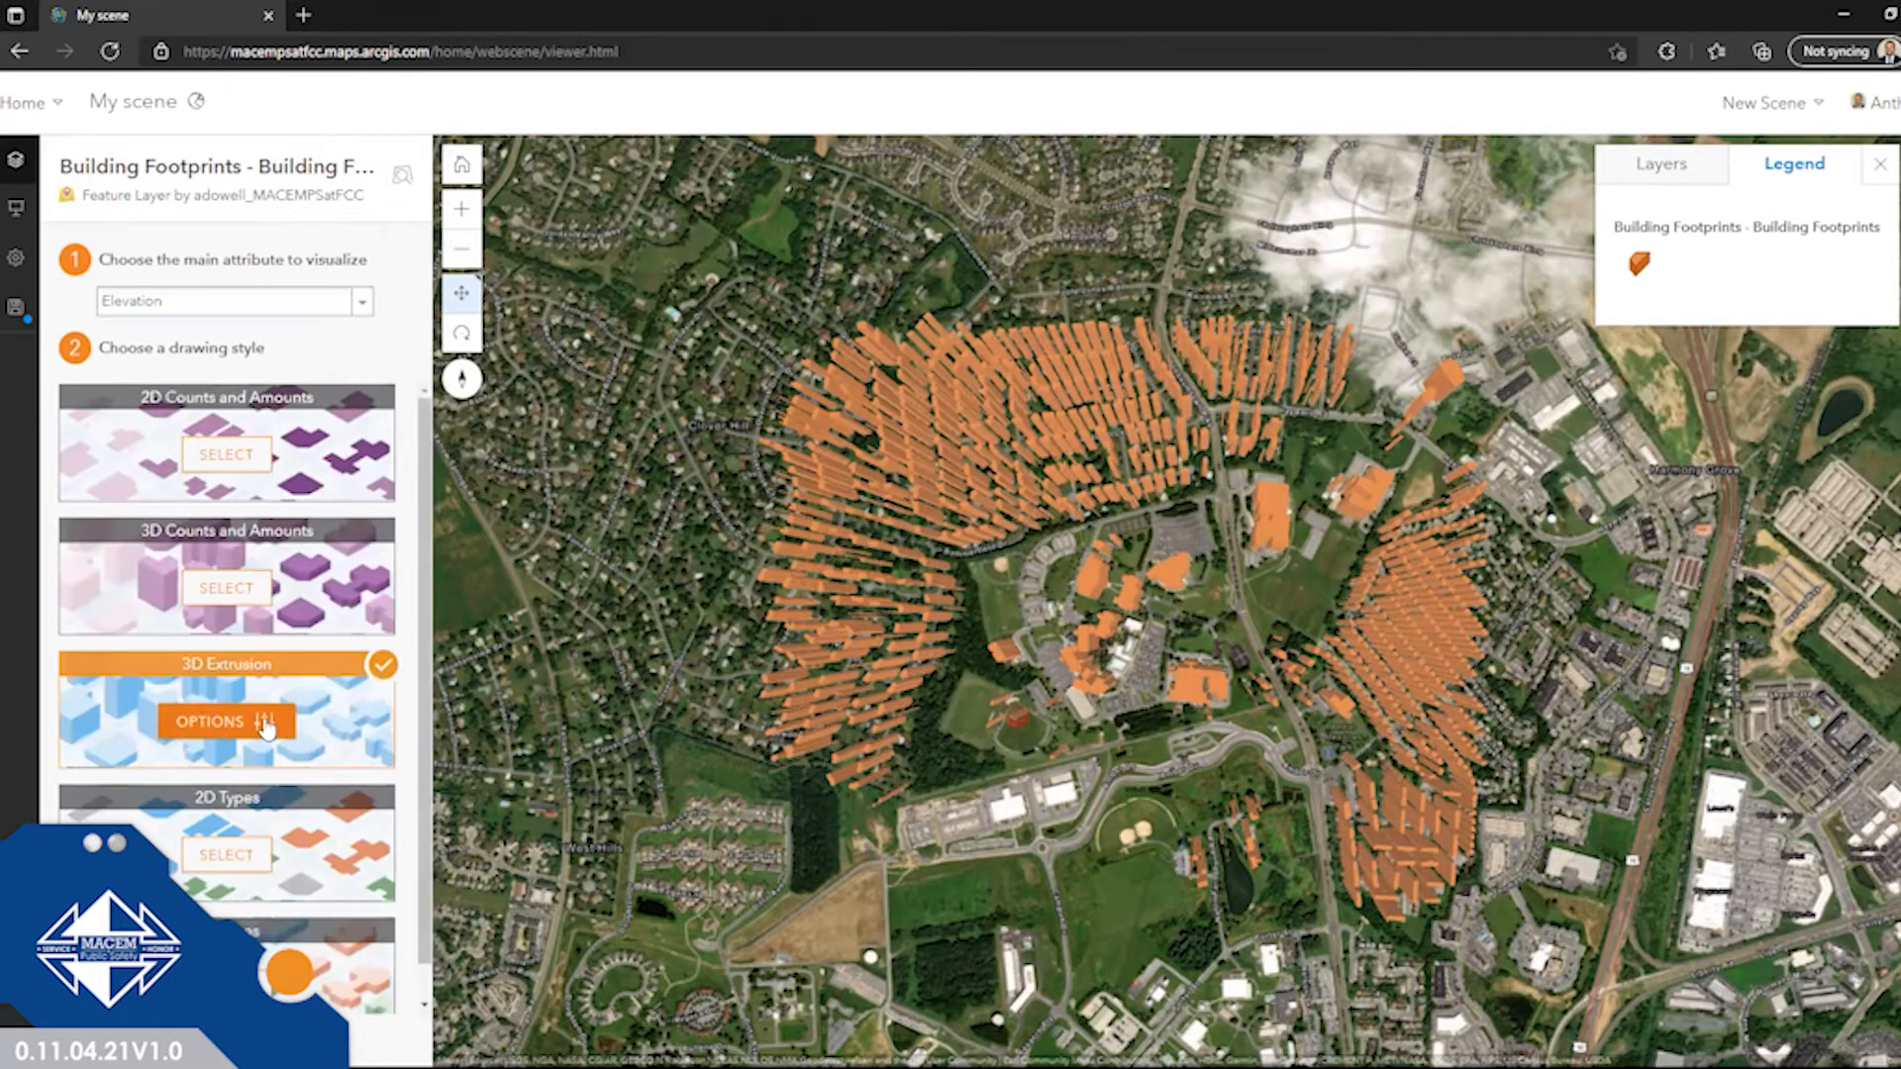
Set the extrusion's height unit to ft and its elevation mode to Relative to ground.
click(265, 726)
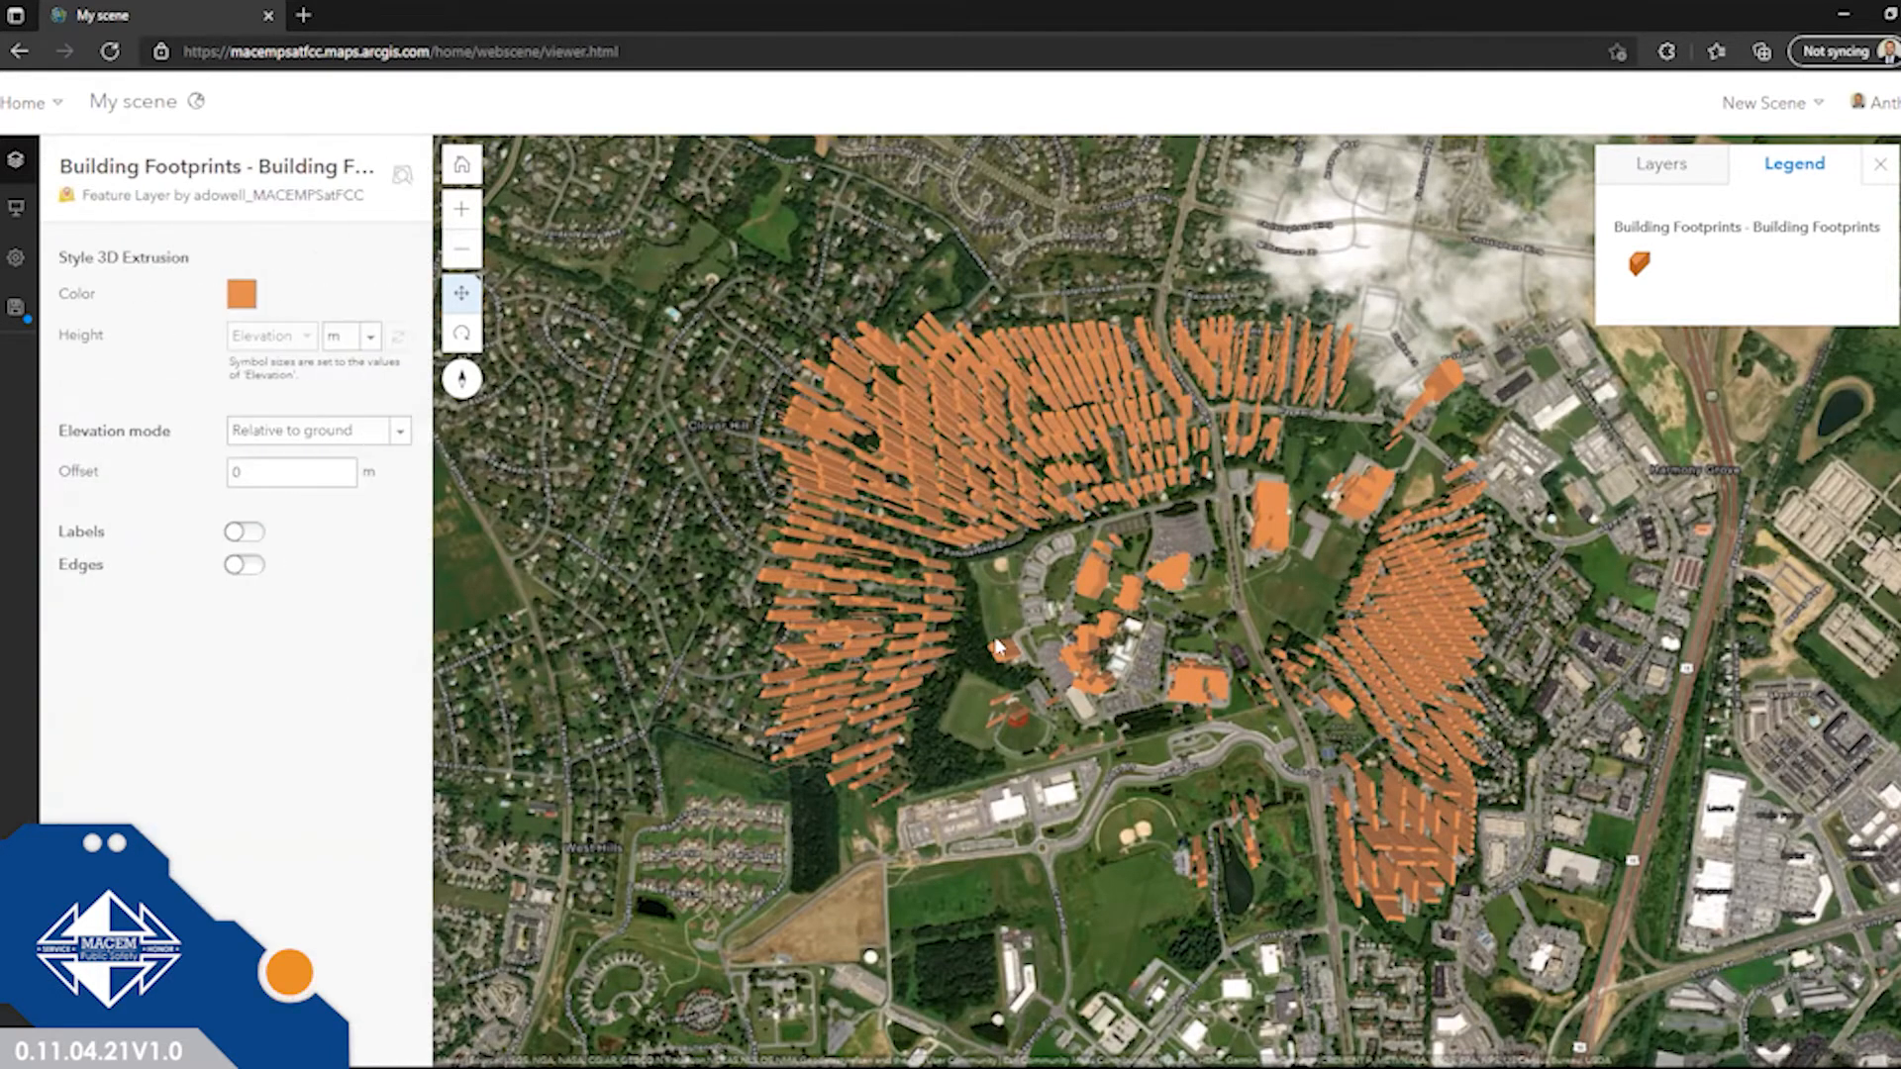
click(310, 442)
click(313, 452)
click(341, 338)
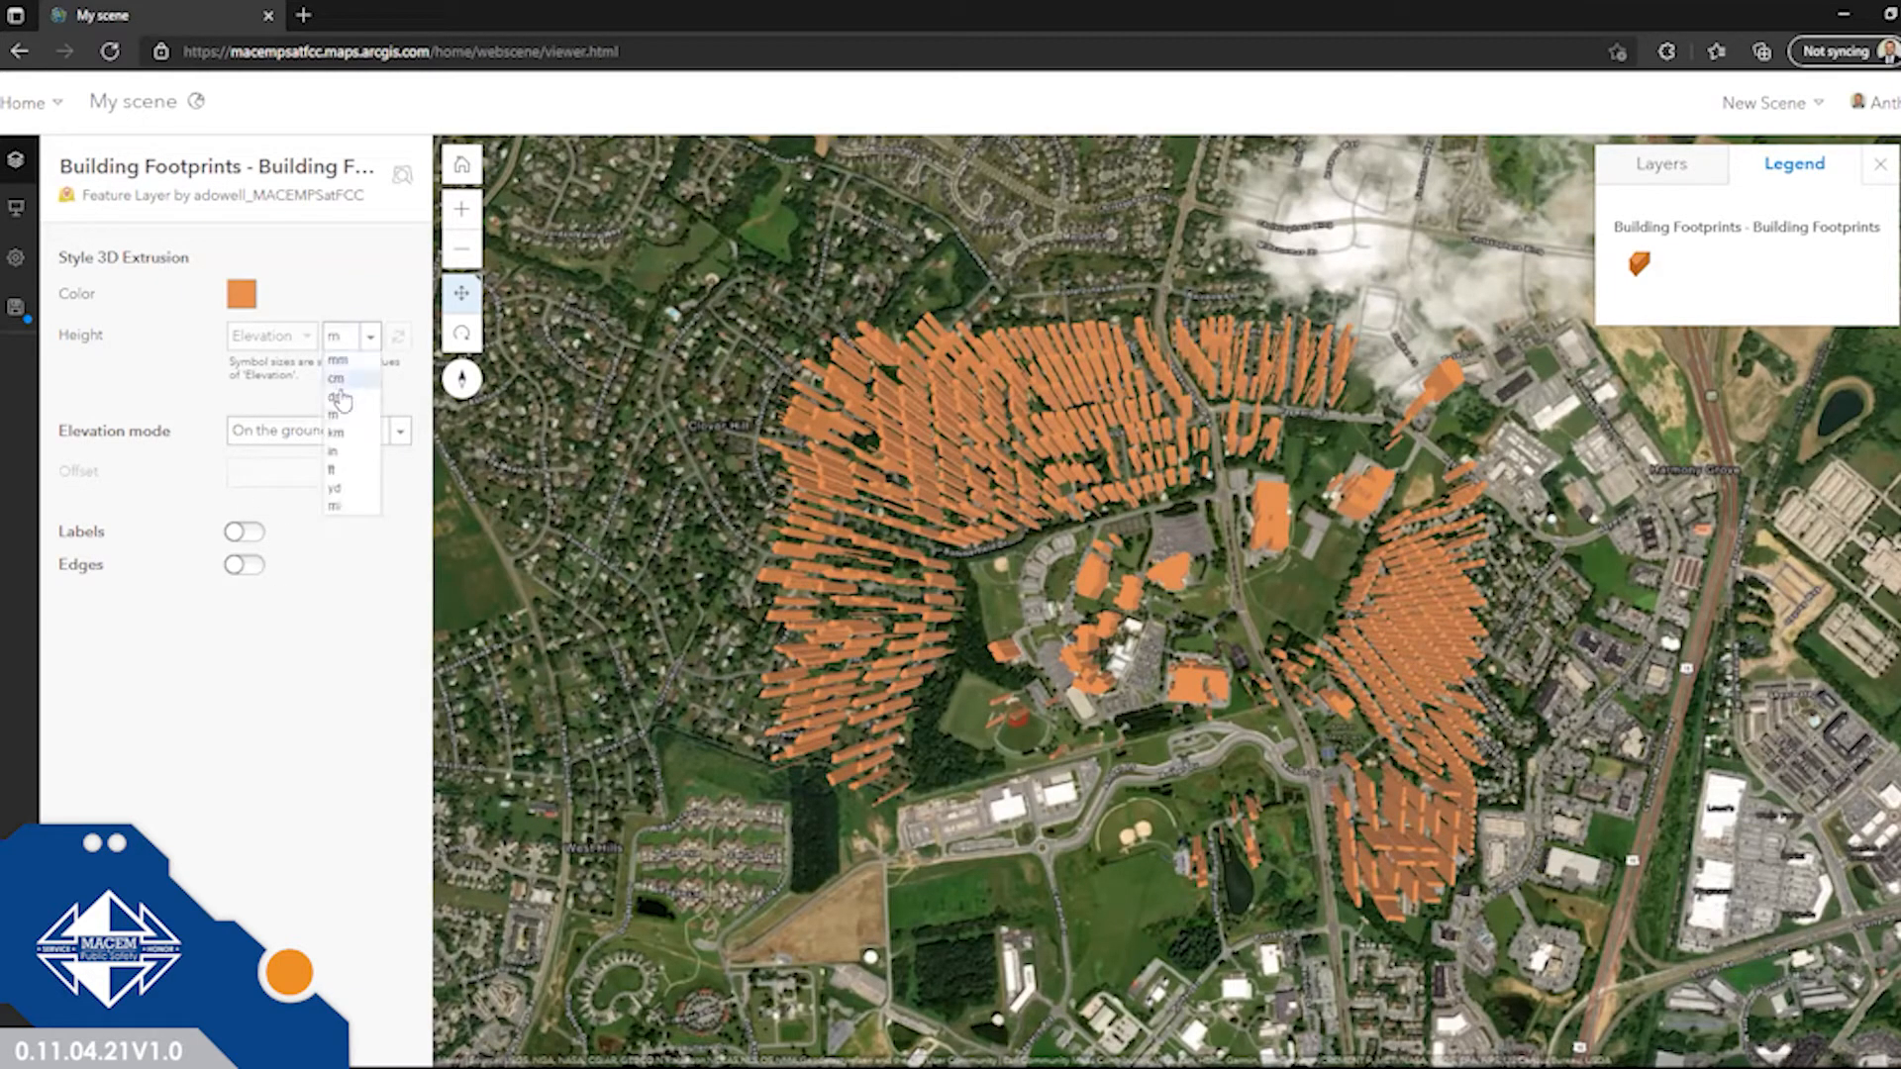
click(337, 469)
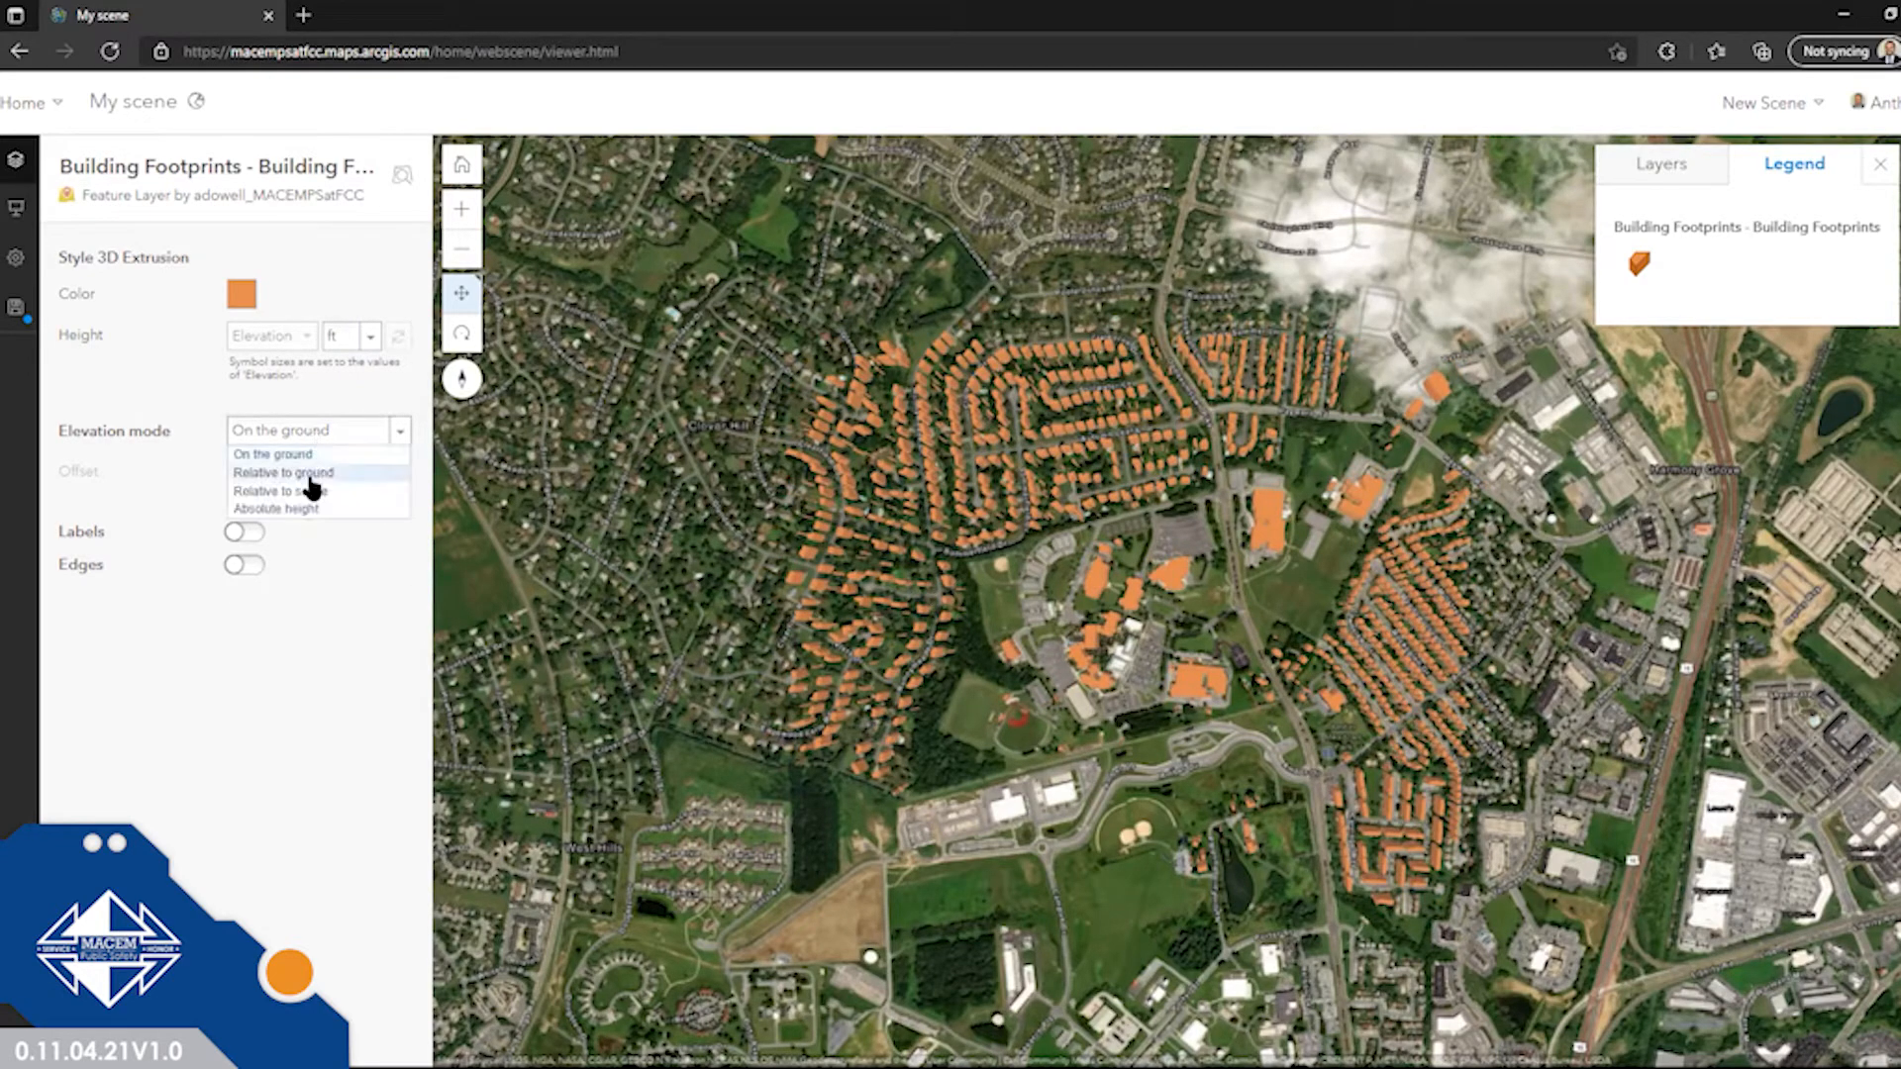
click(309, 473)
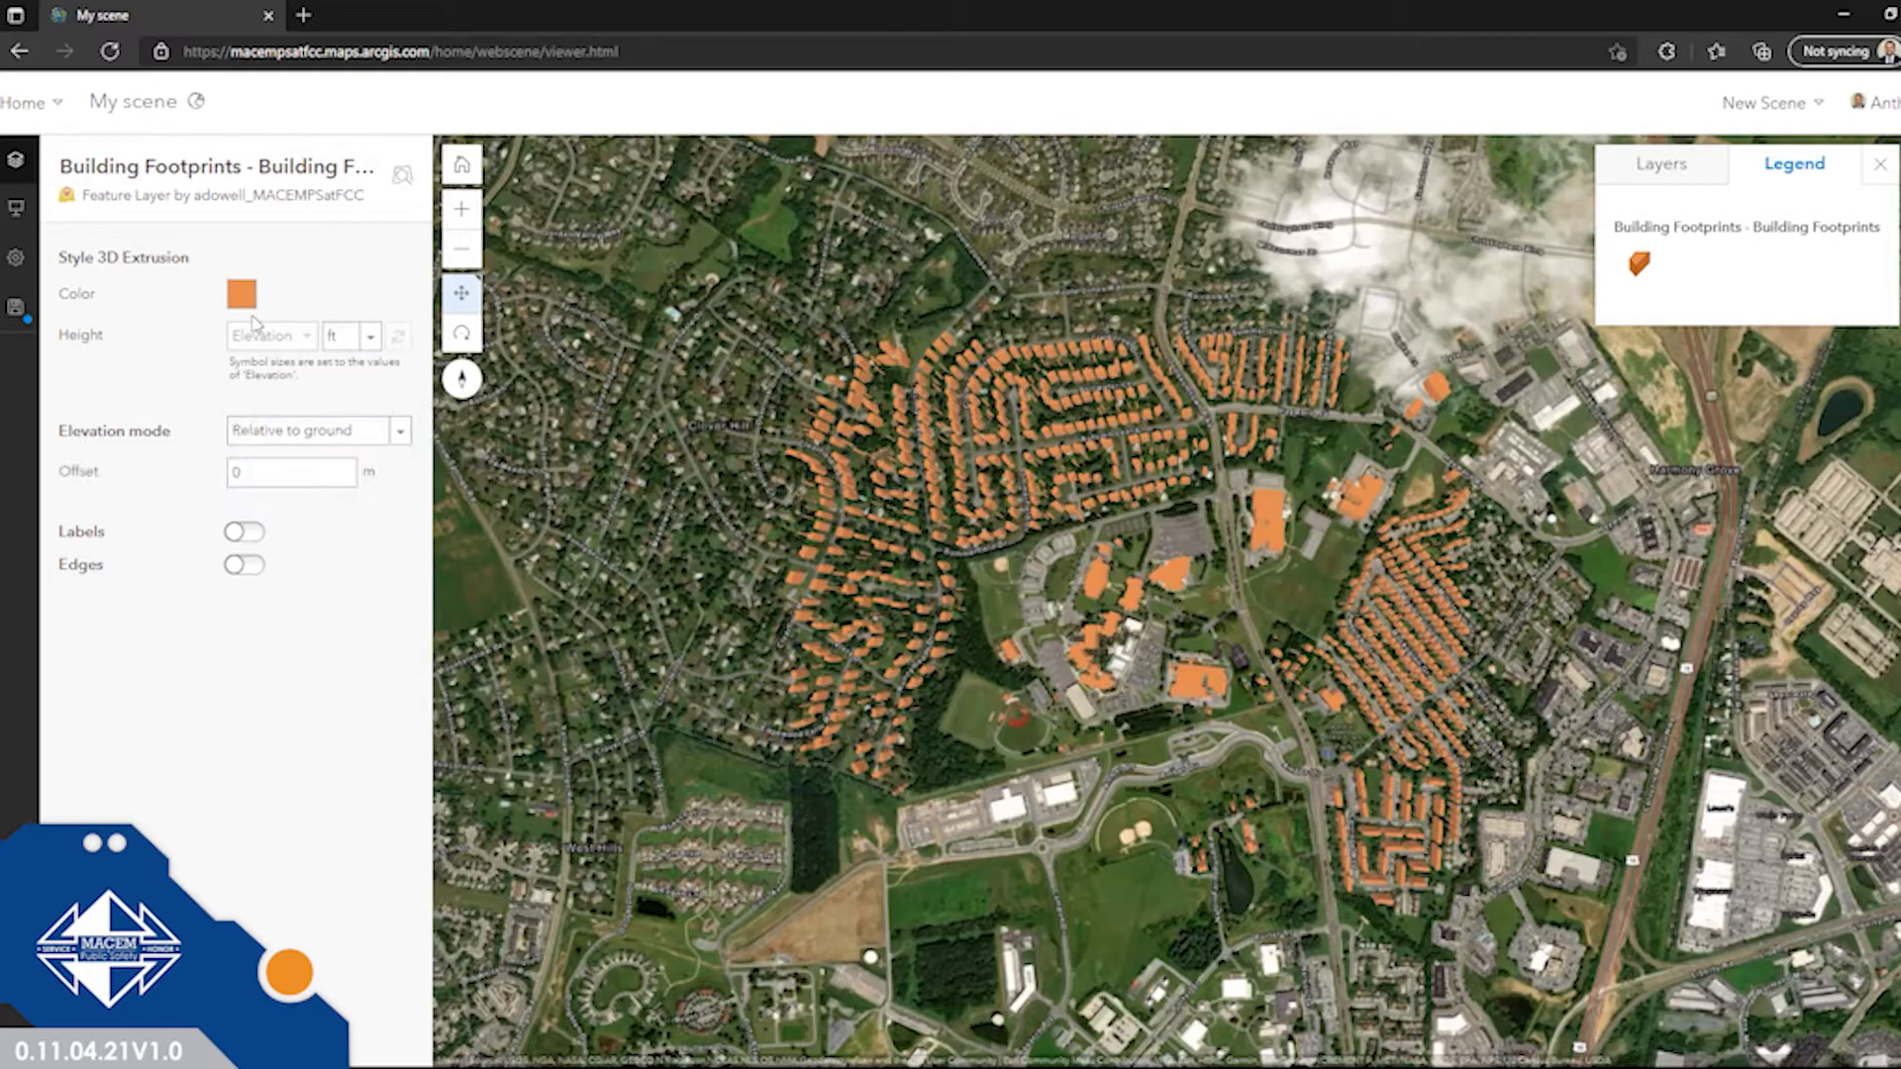
Change the extruded buildings' color to light orange #FFD37F and view them up close on the college campus.
click(239, 299)
click(372, 361)
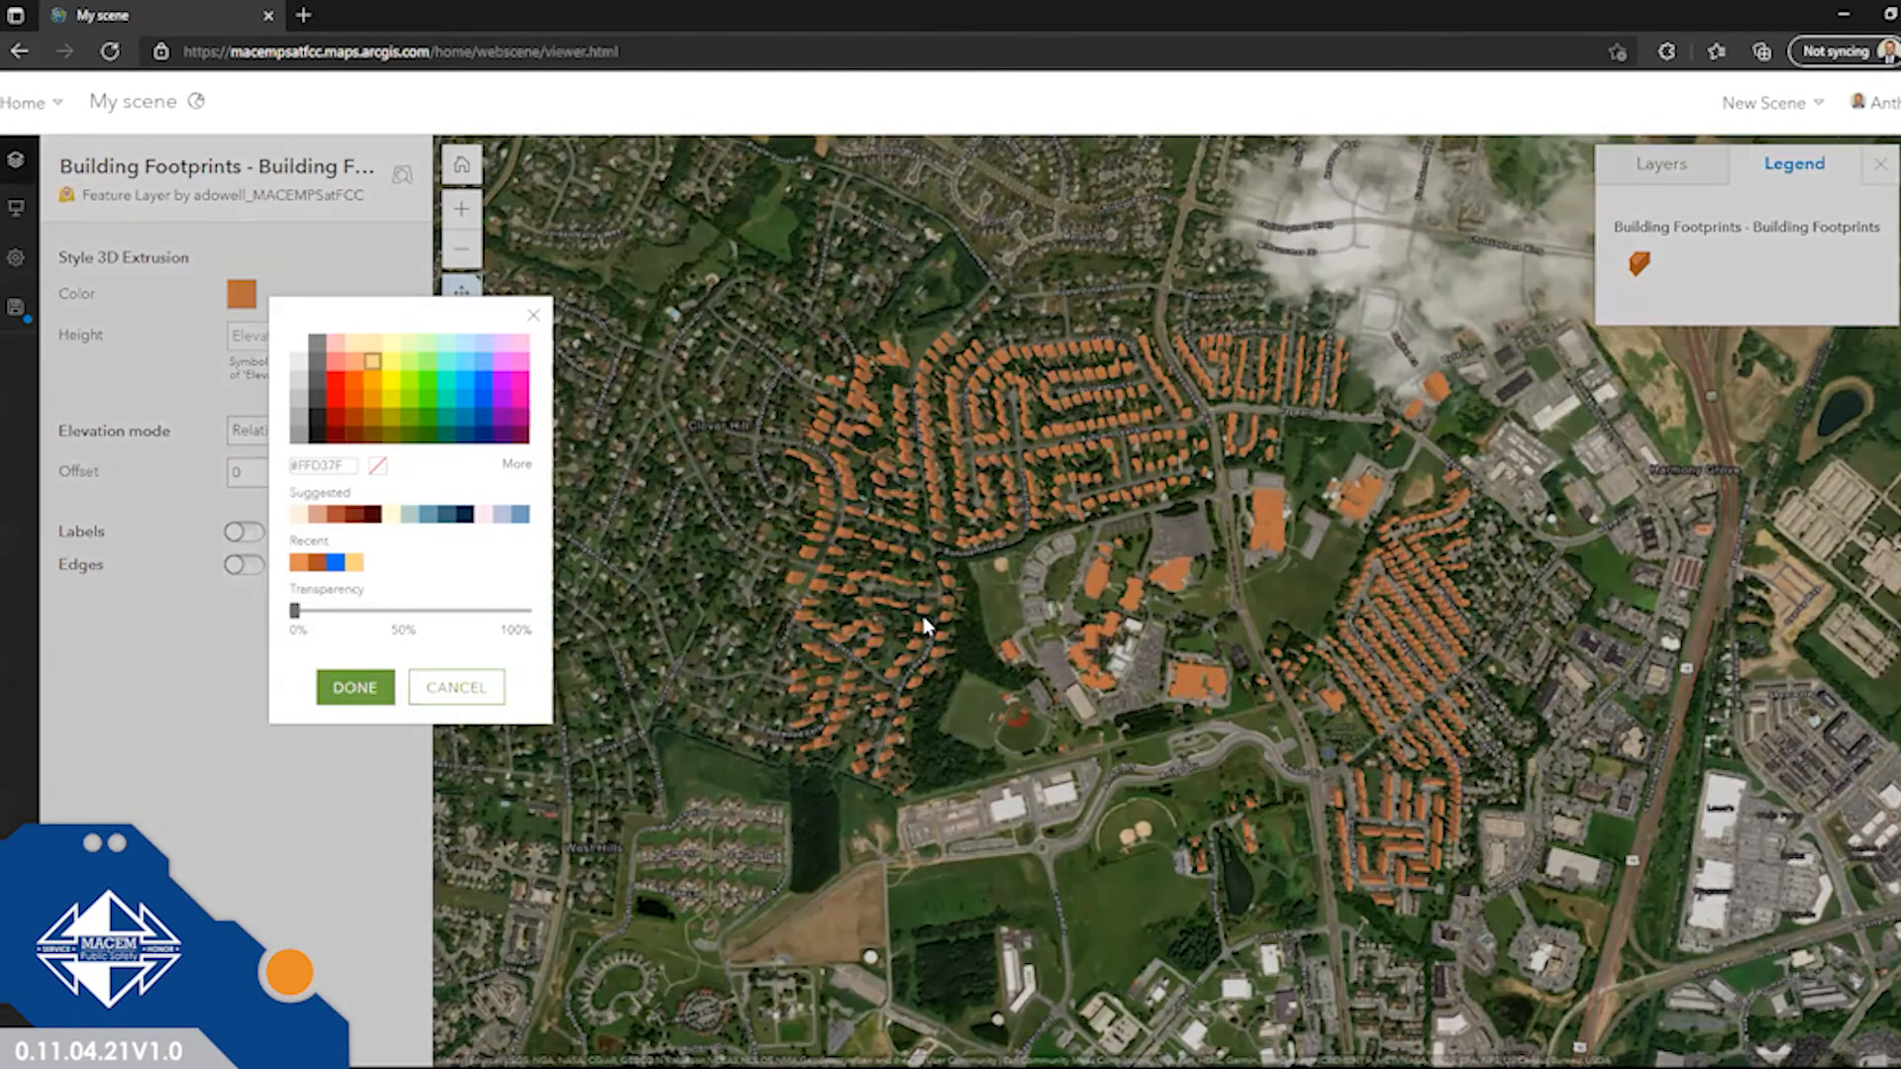
click(355, 687)
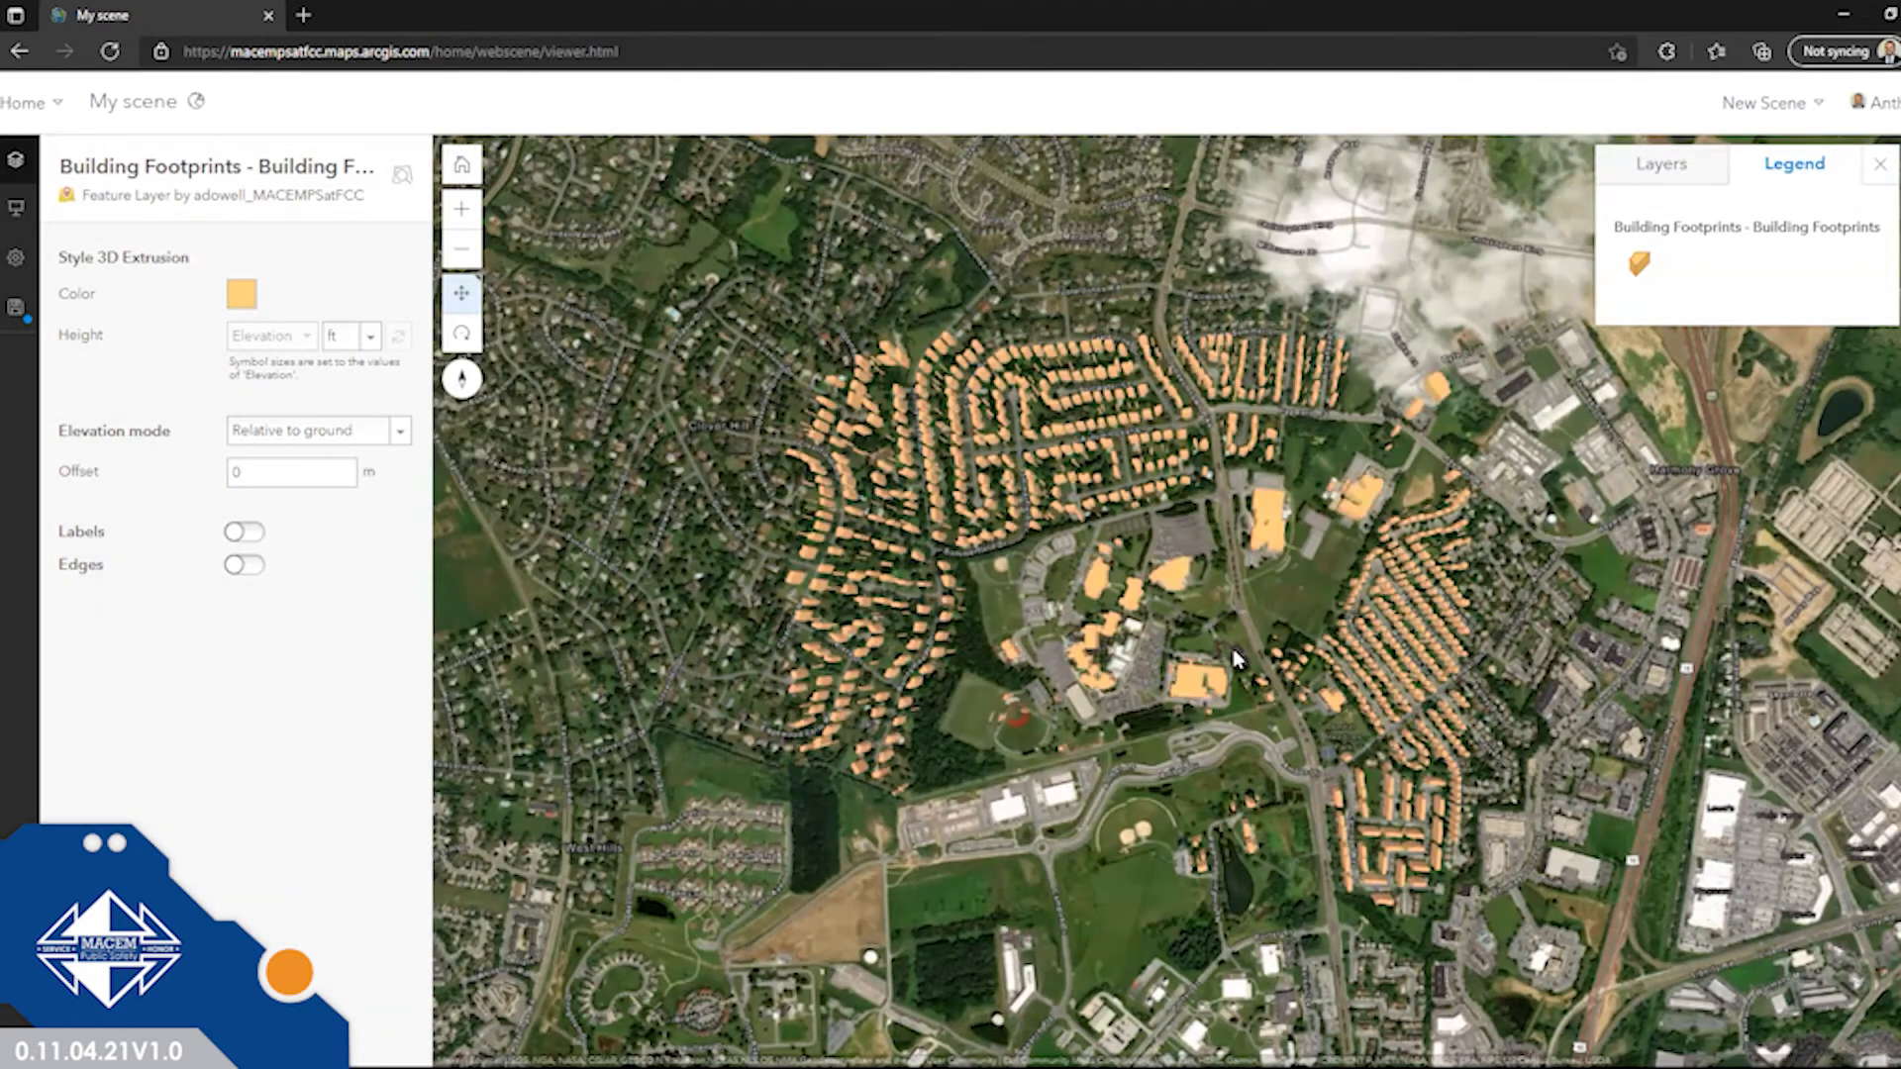
scroll(1228, 653, up, 2)
scroll(995, 601, up, 3)
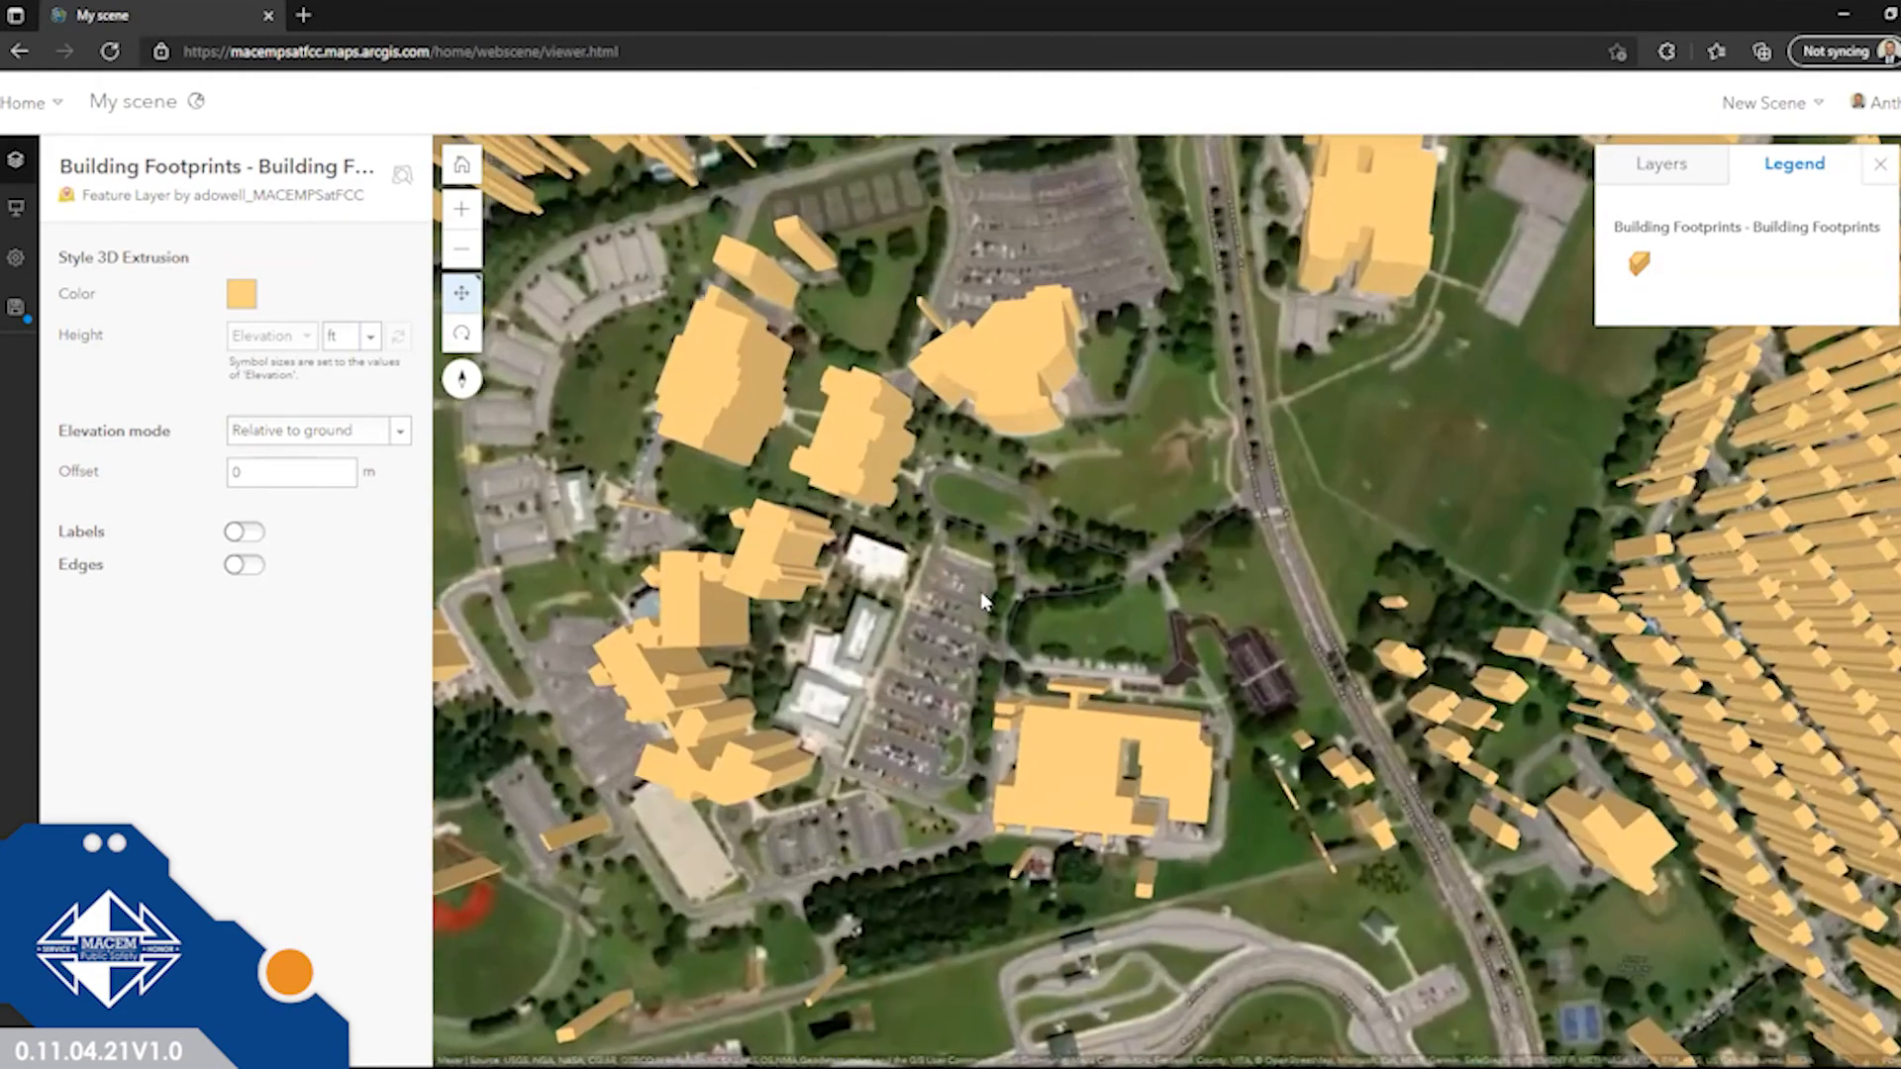
Leave the 3D buildings scene without saving its changes and return to the organization's home page.
scroll(973, 579, down, 8)
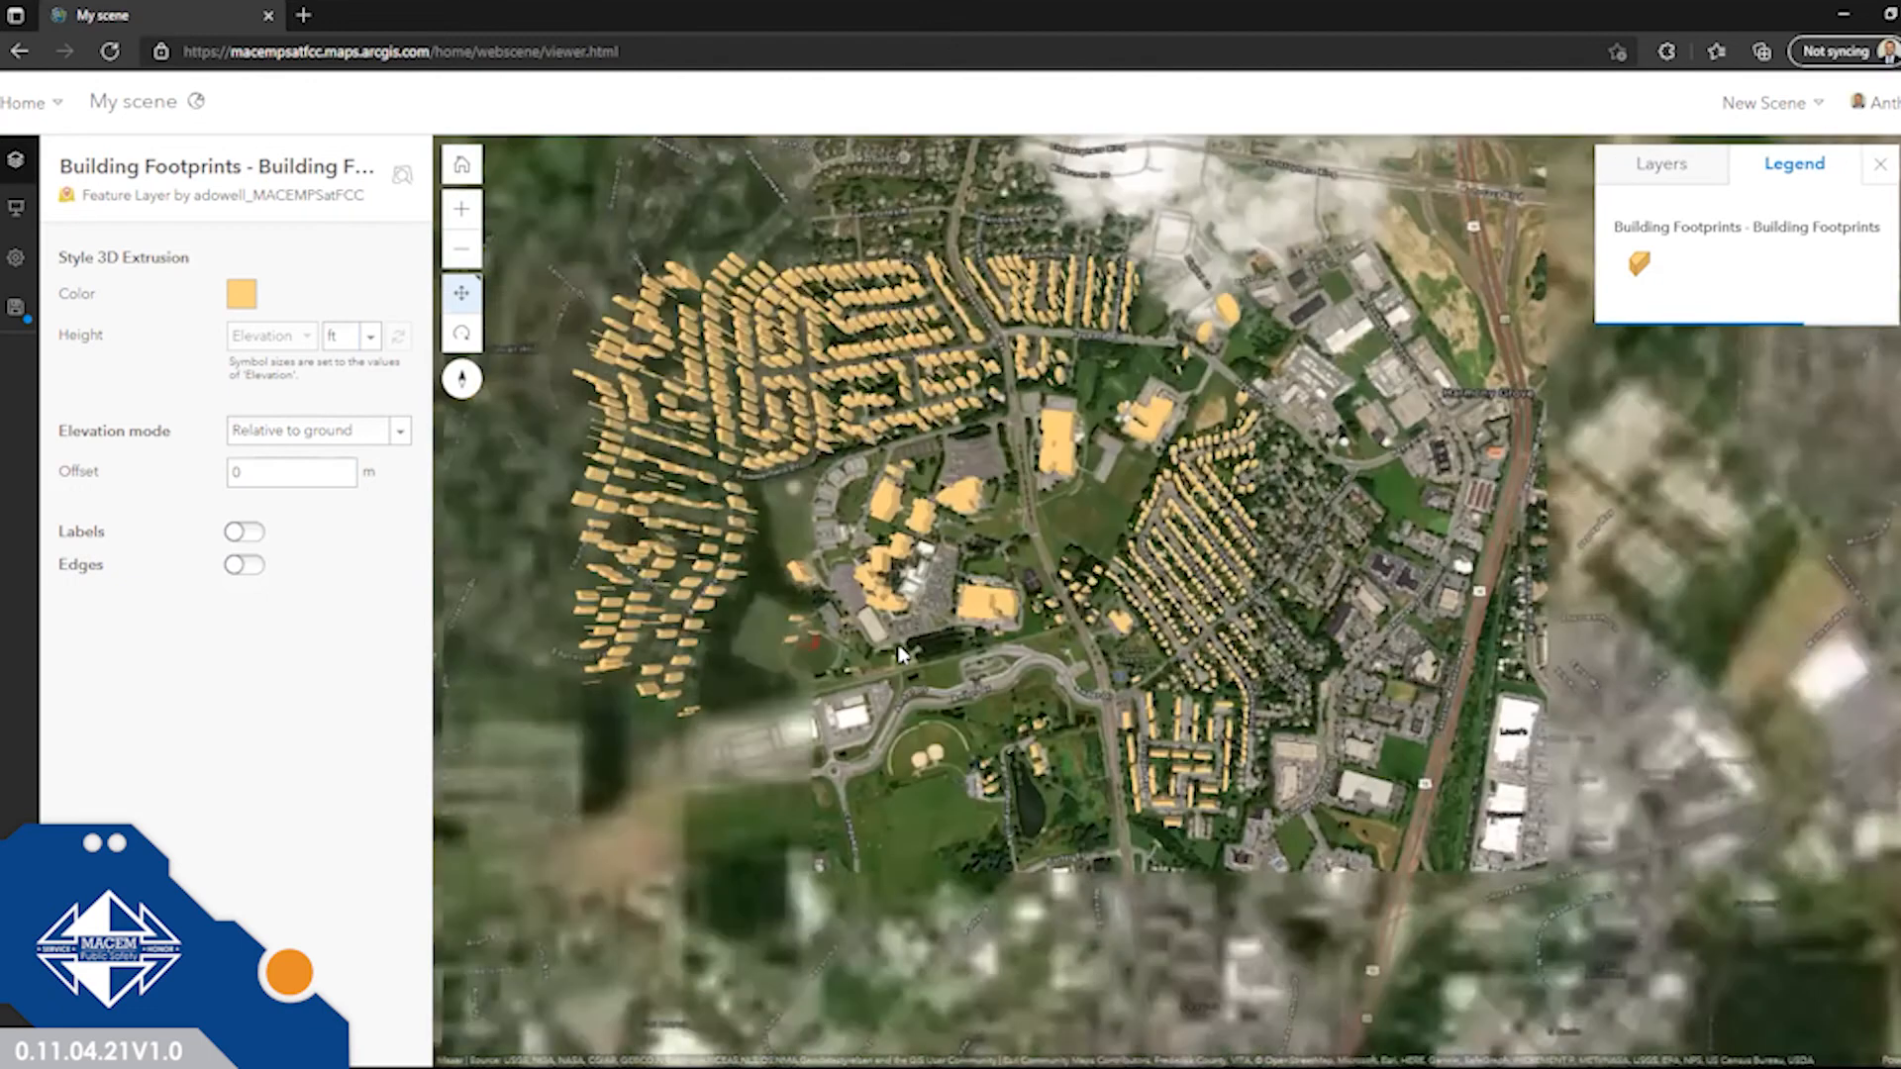
drag(900, 654, 936, 485)
scroll(936, 485, up, 5)
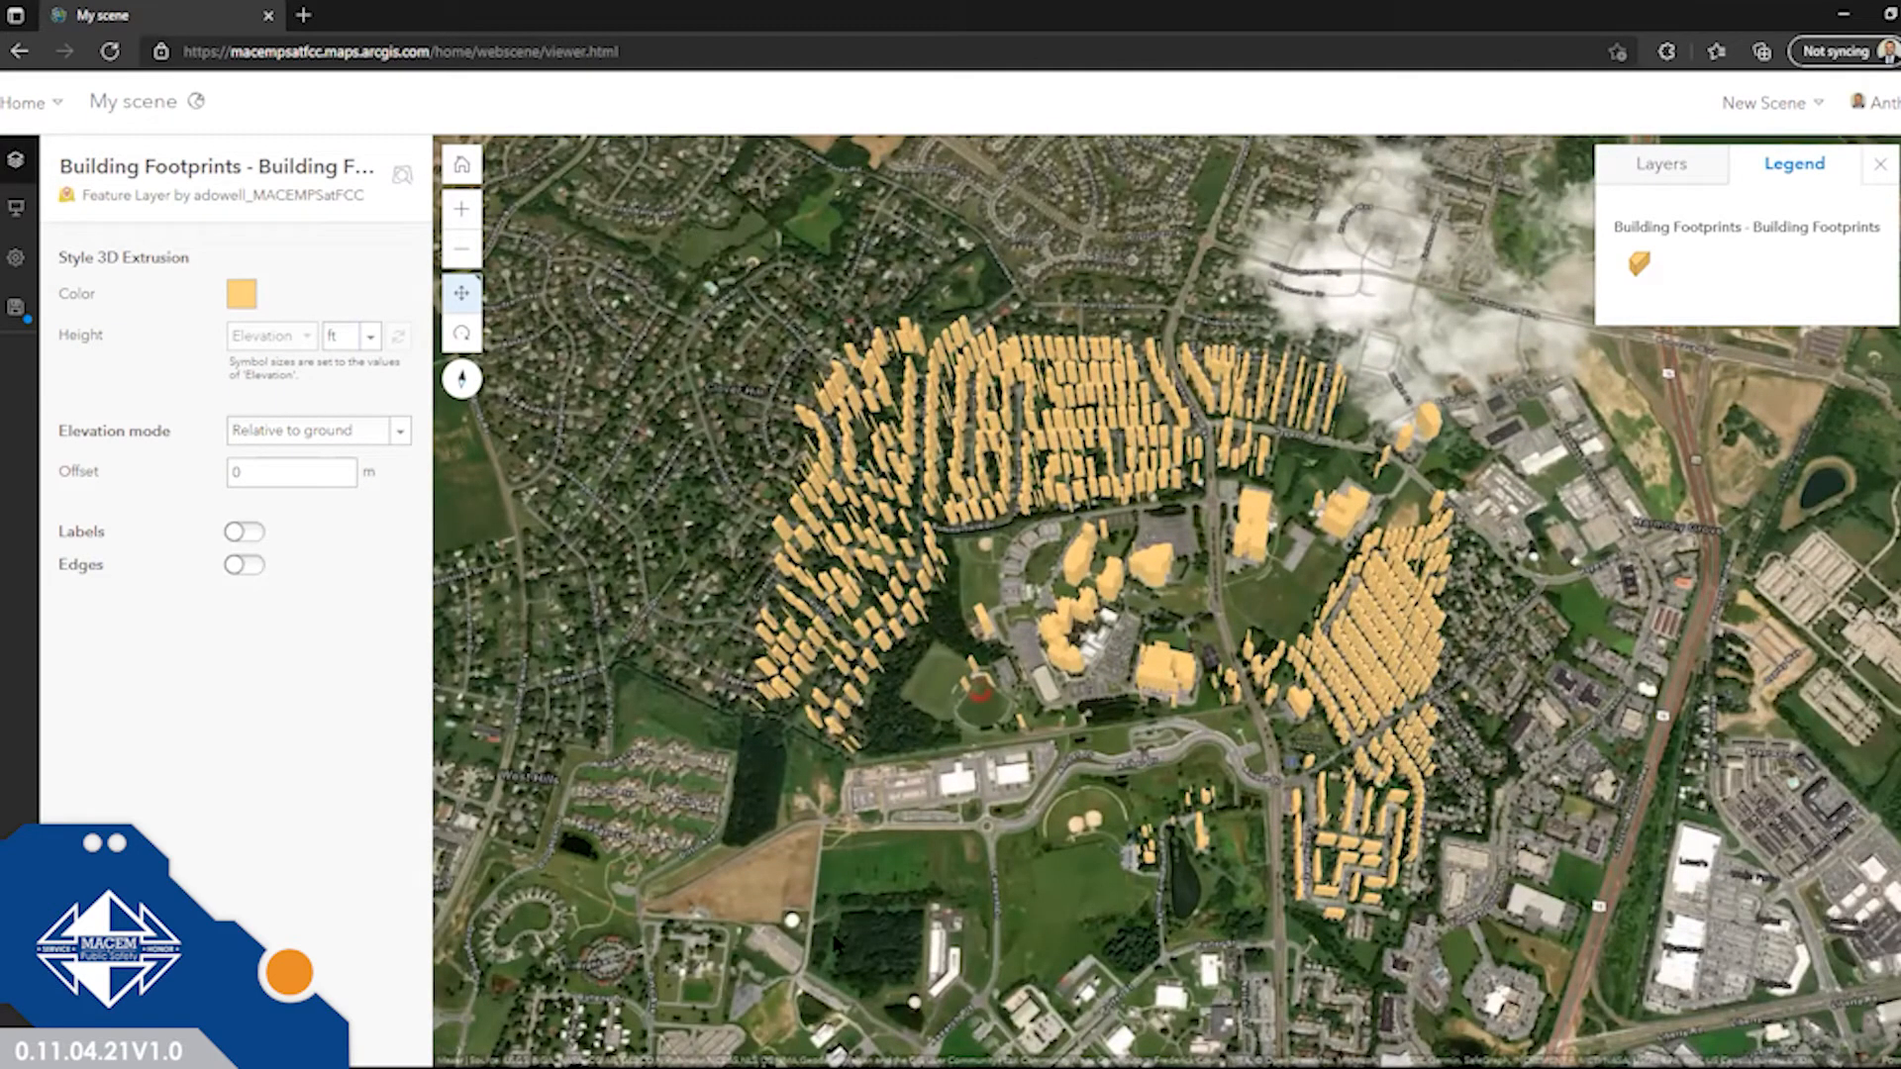
click(37, 103)
click(40, 144)
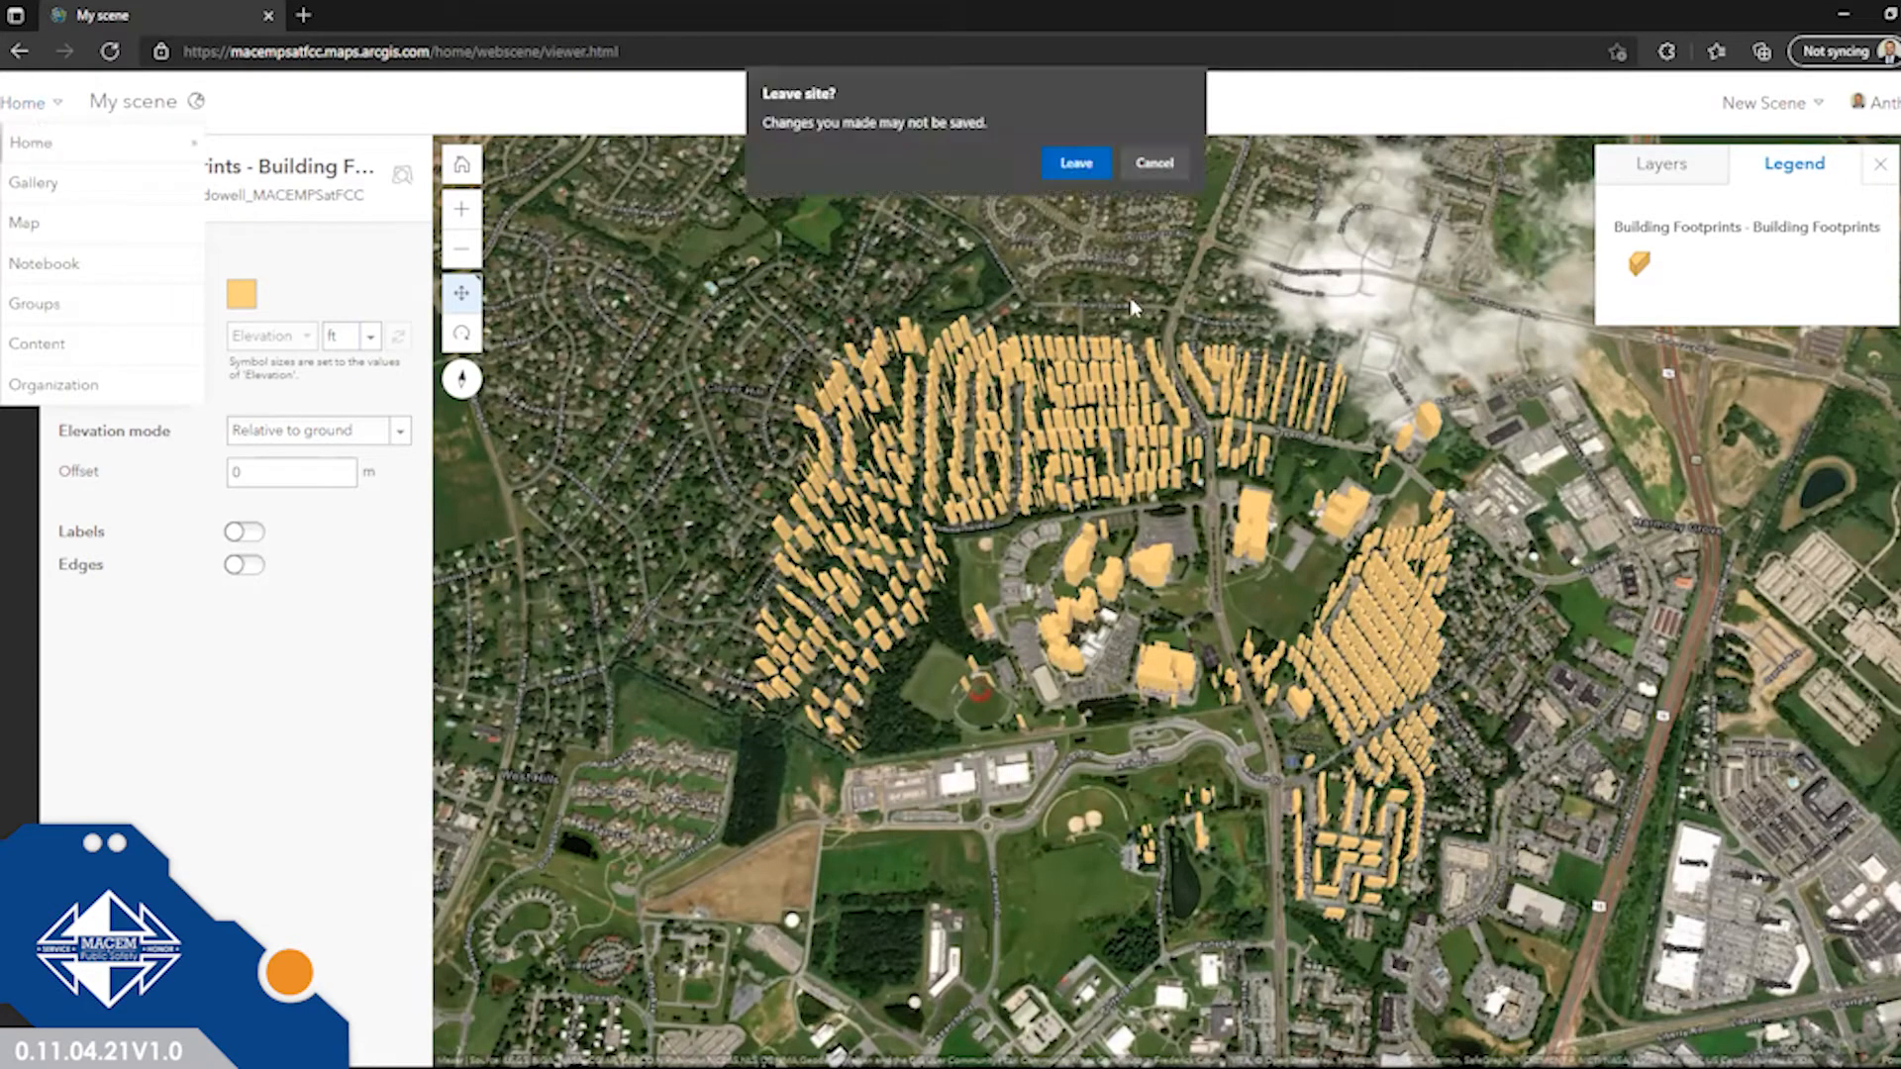
click(1064, 169)
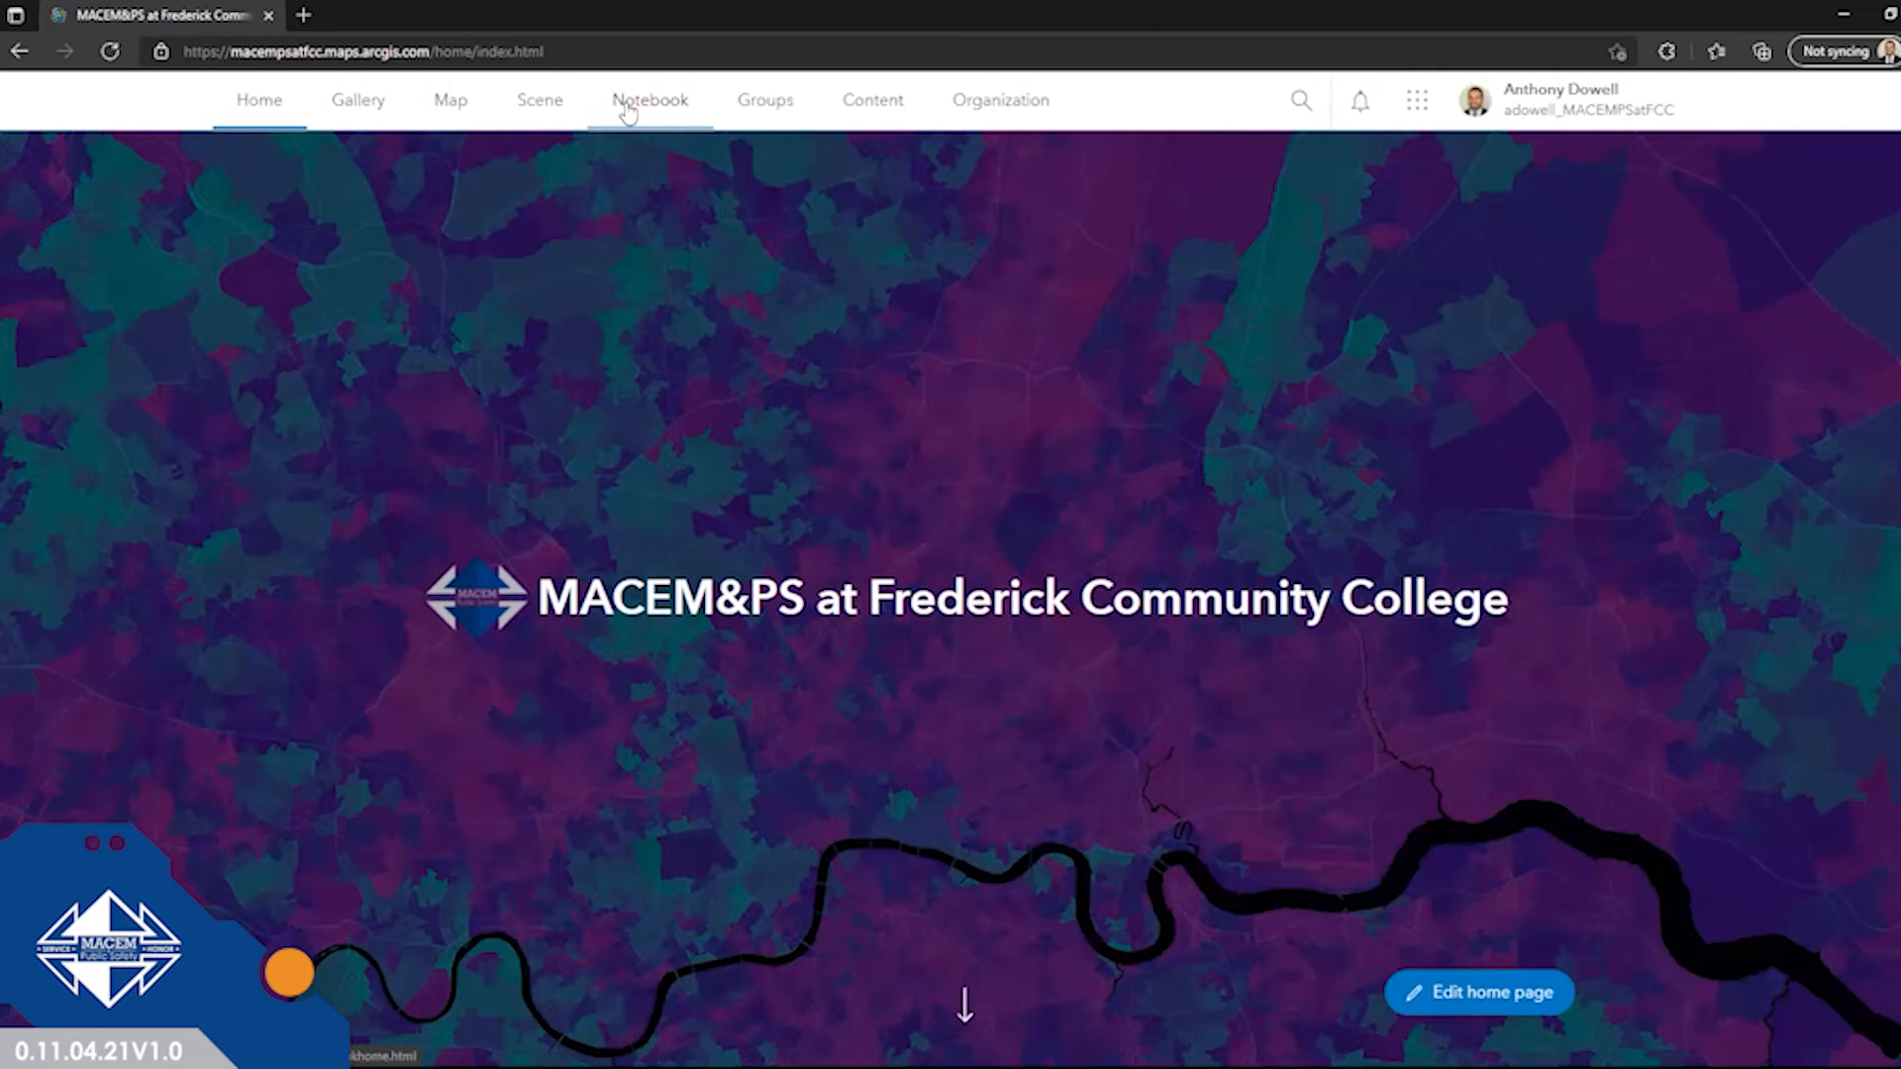
Examine the overview, membership and designation settings for creating a group, and close the form without saving.
click(795, 102)
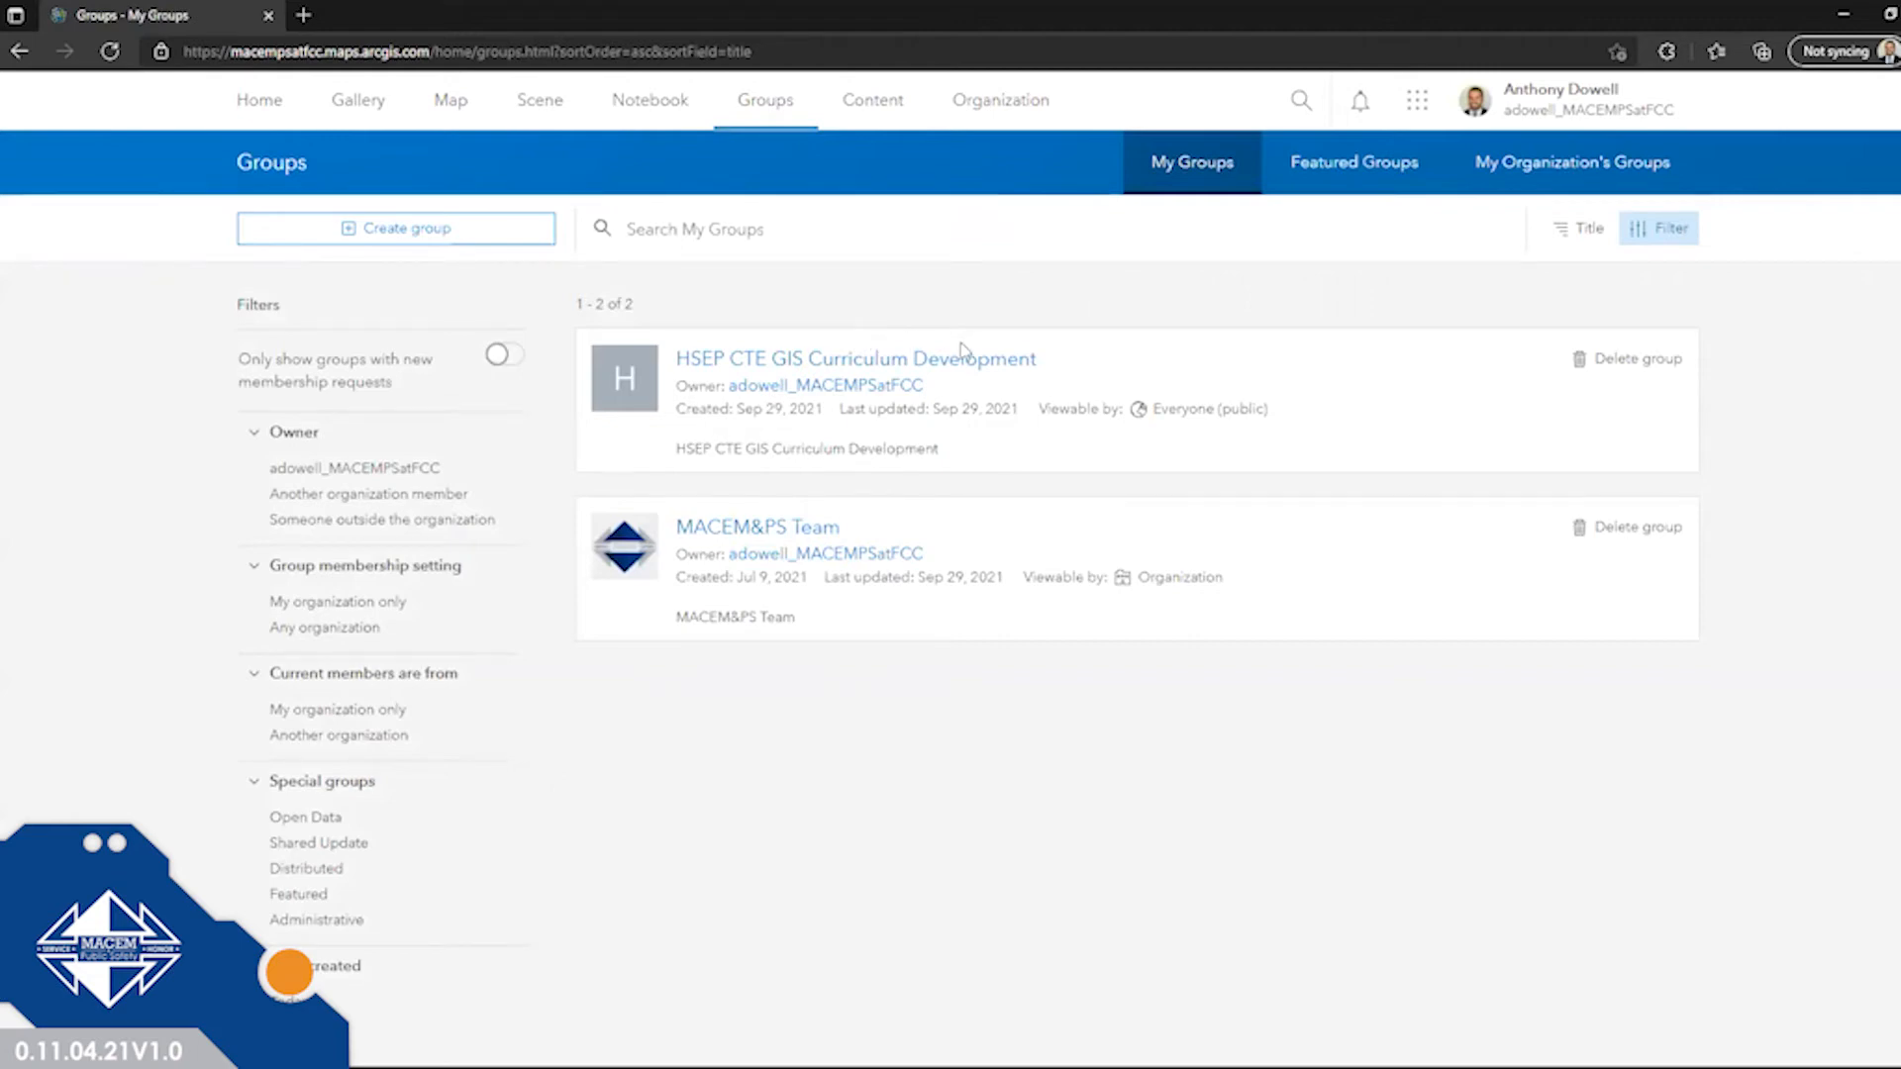
click(425, 227)
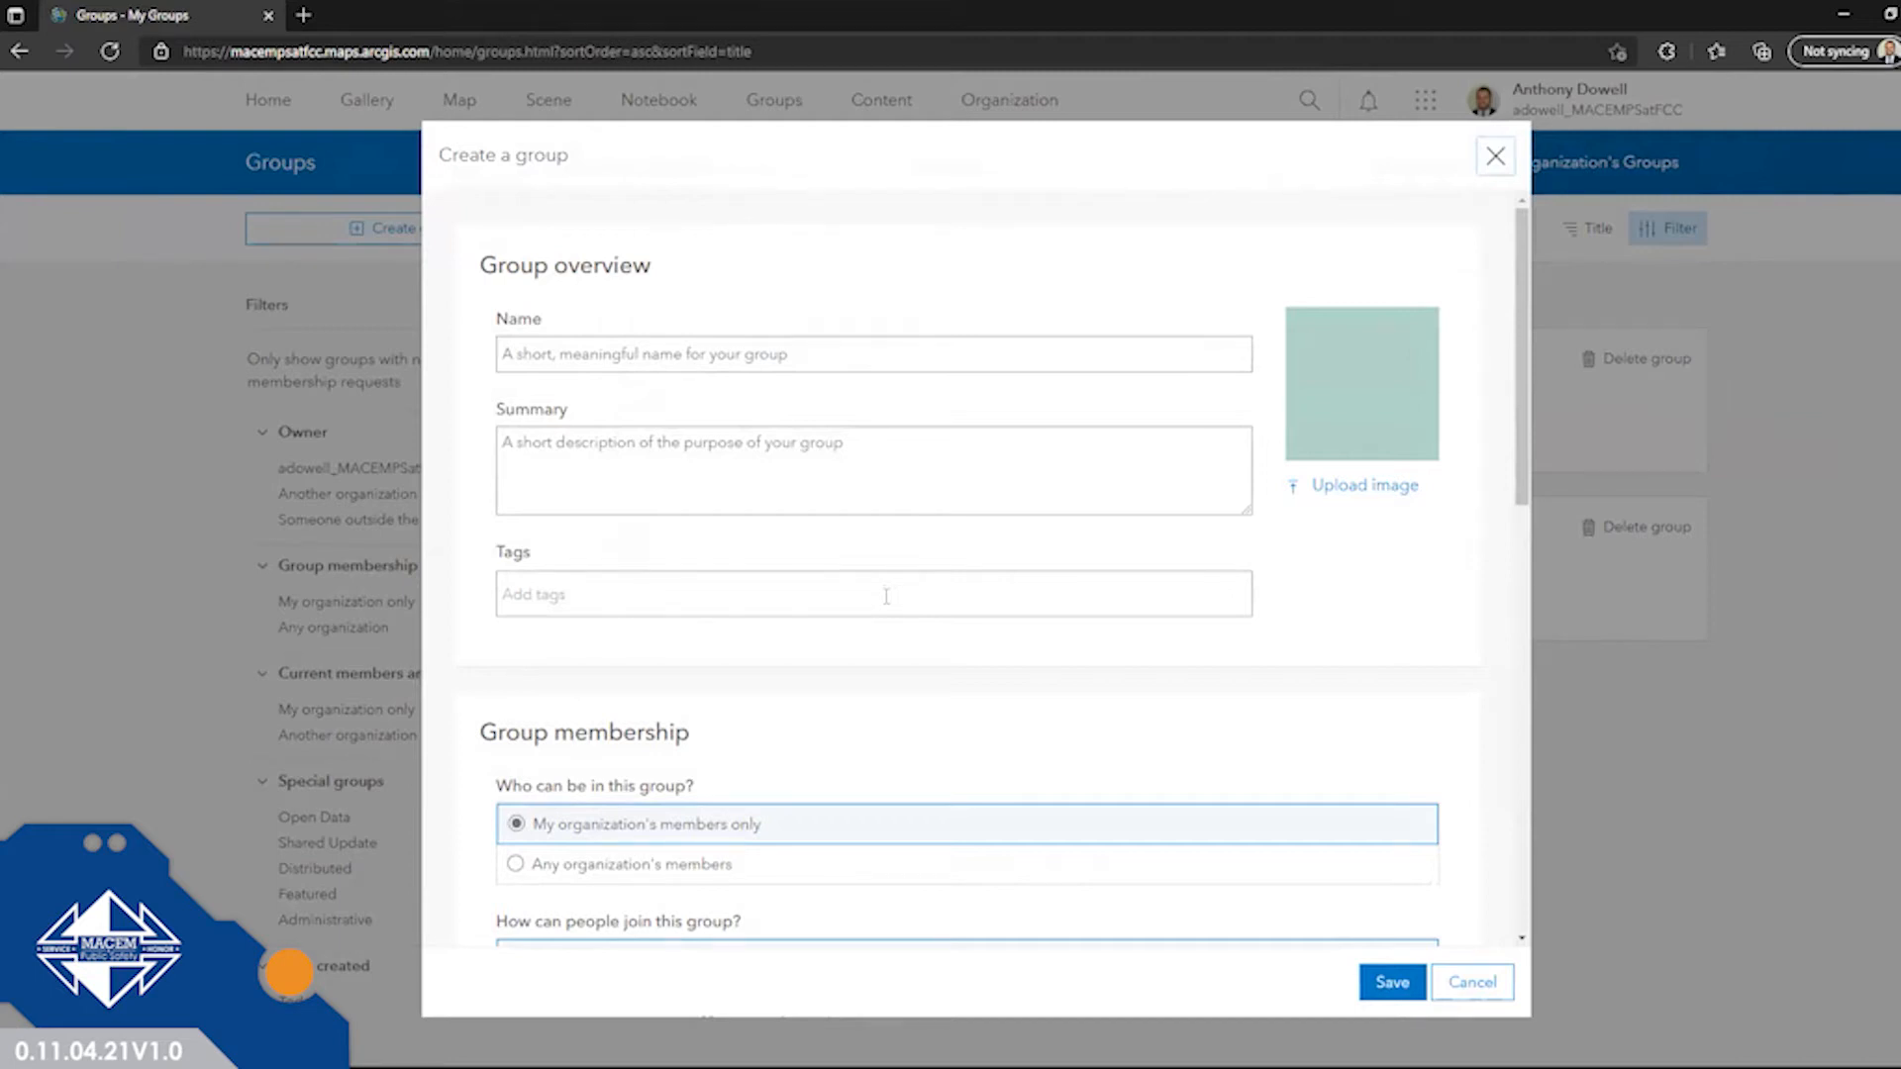
scroll(882, 792, down, 5)
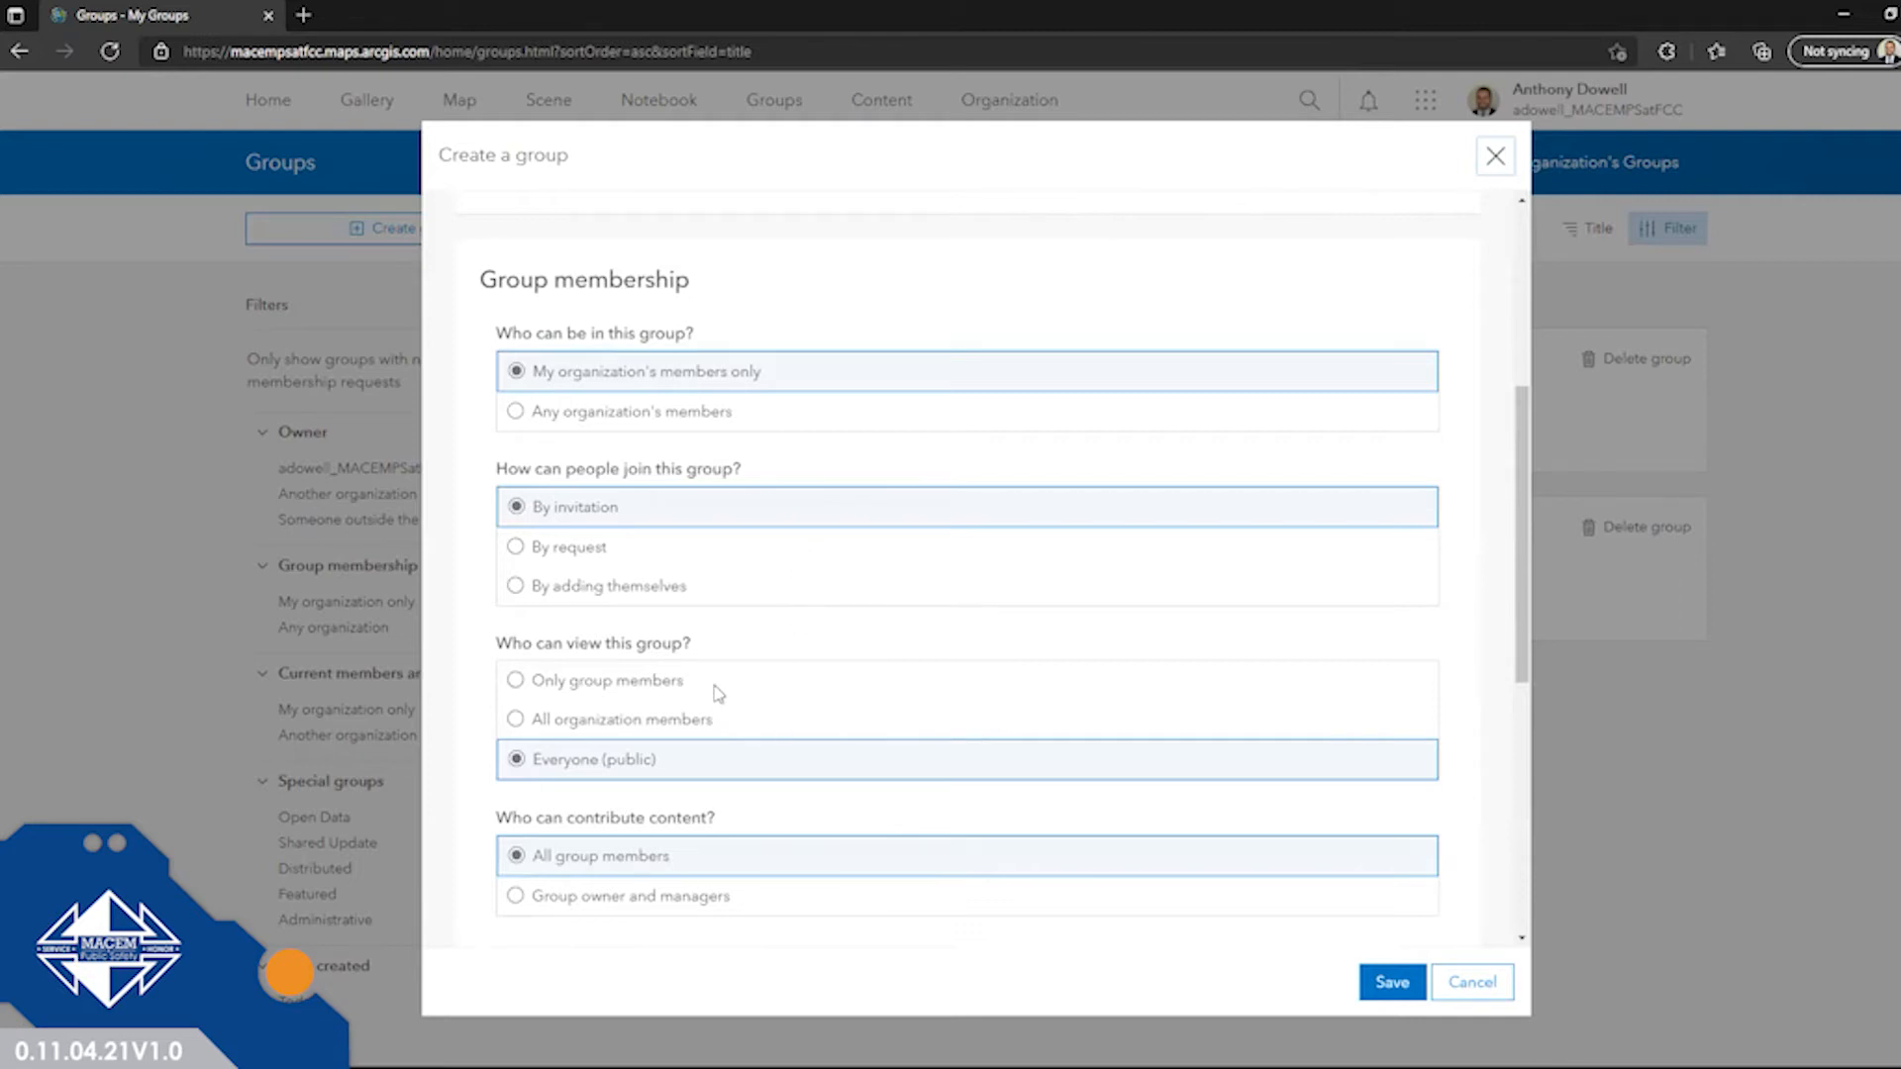
scroll(732, 695, down, 5)
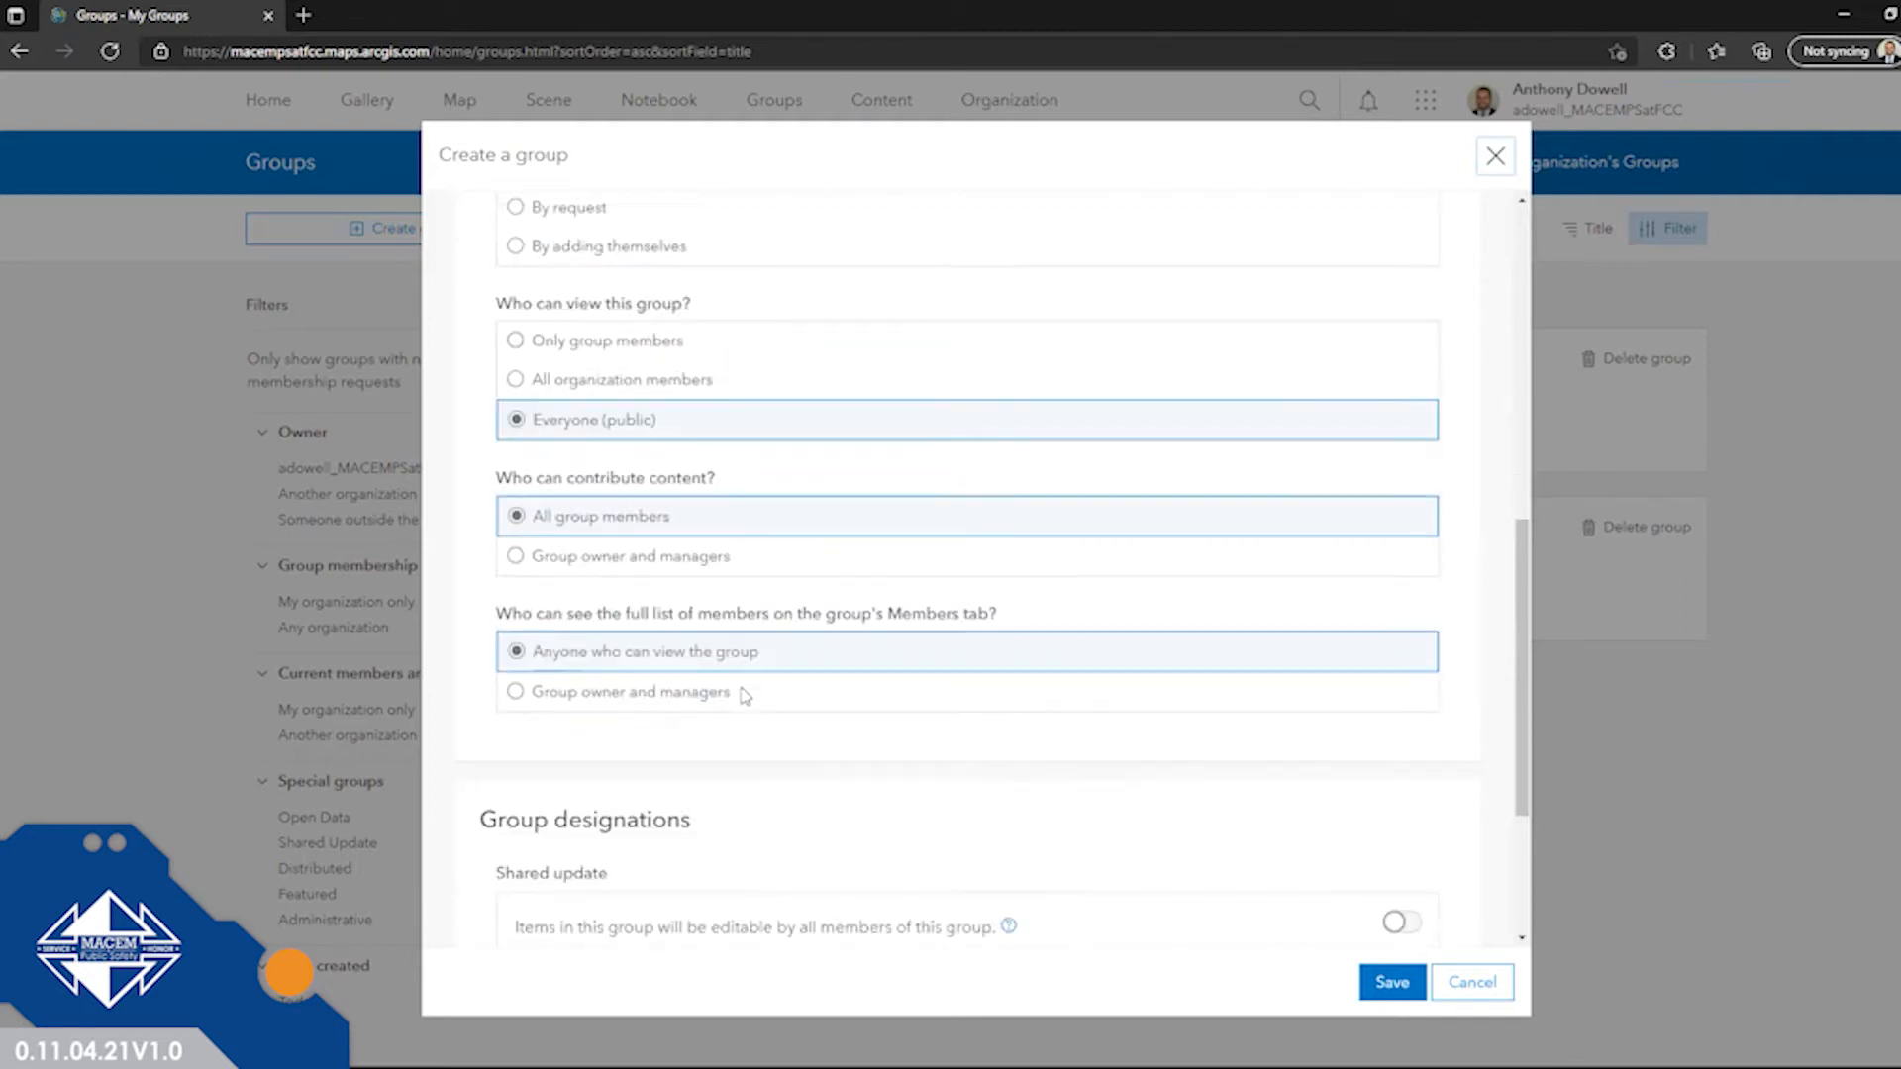
scroll(744, 697, down, 1)
scroll(744, 699, down, 1)
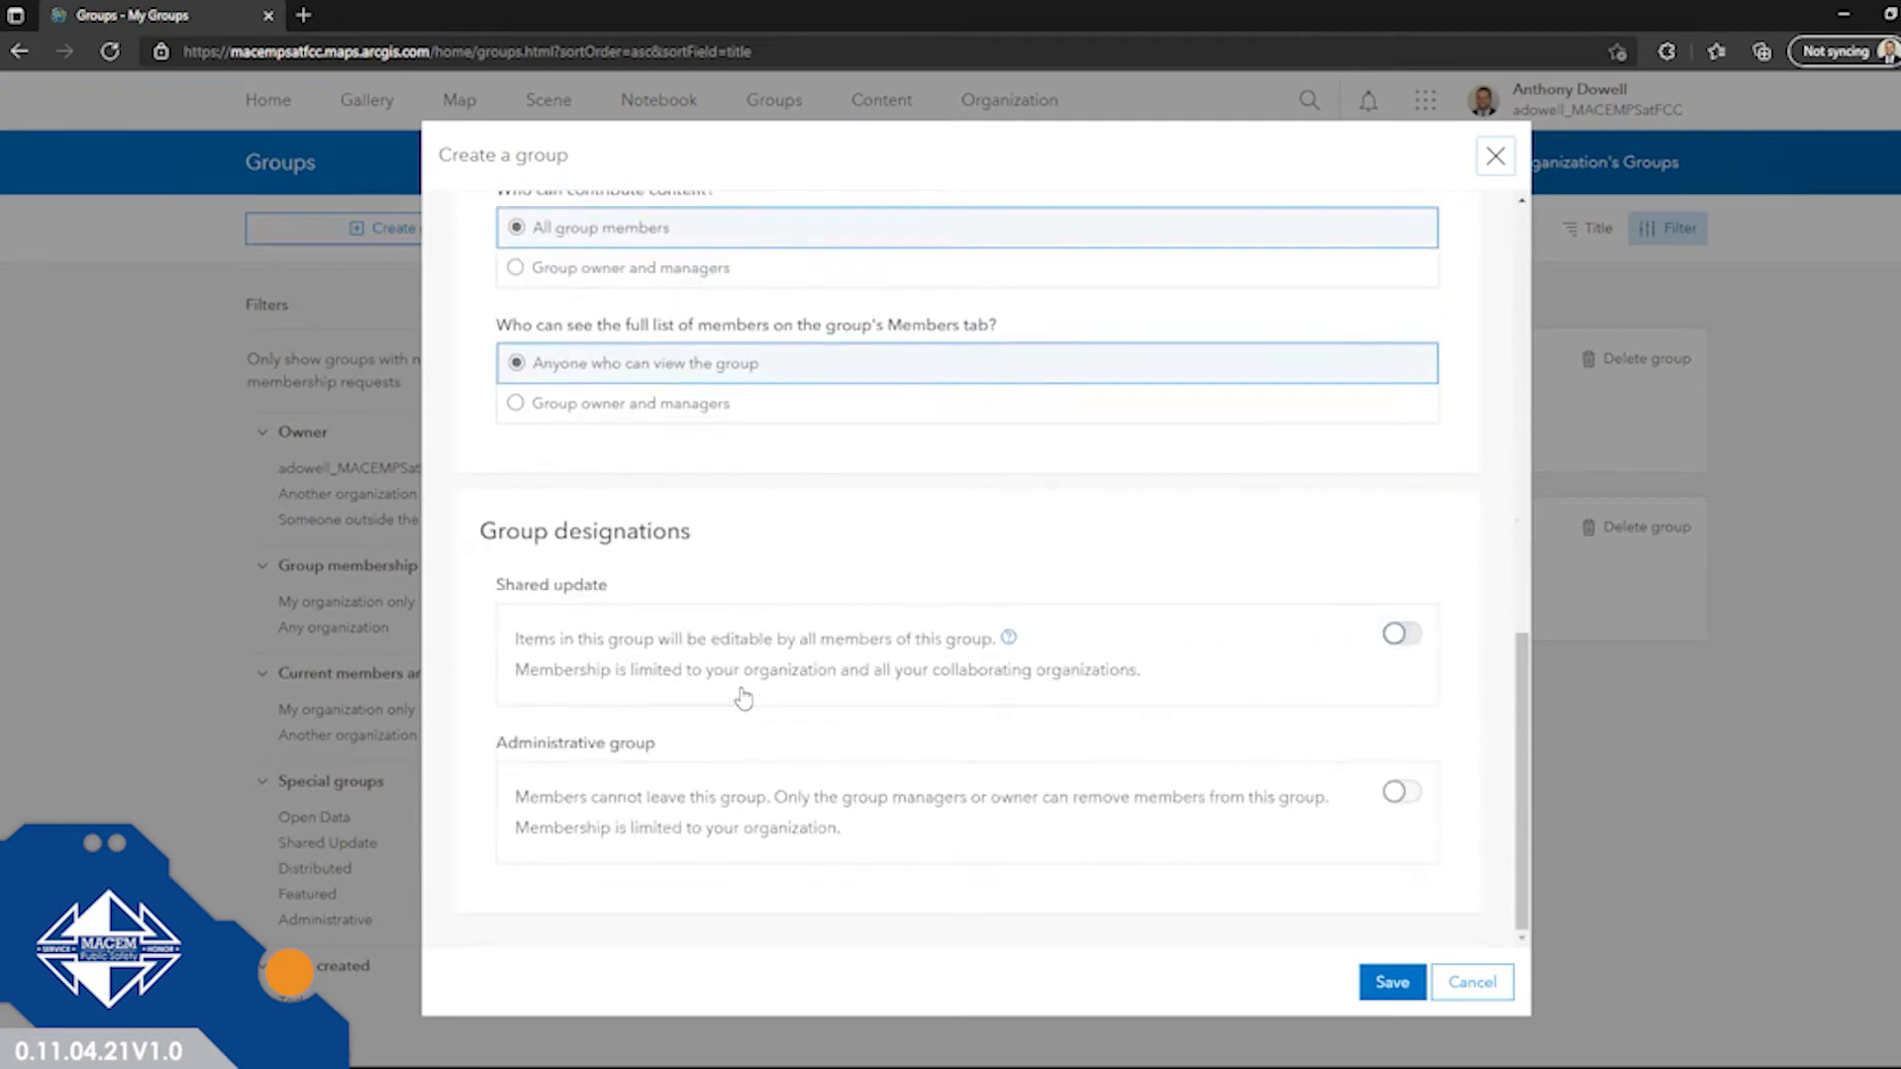
scroll(743, 695, up, 4)
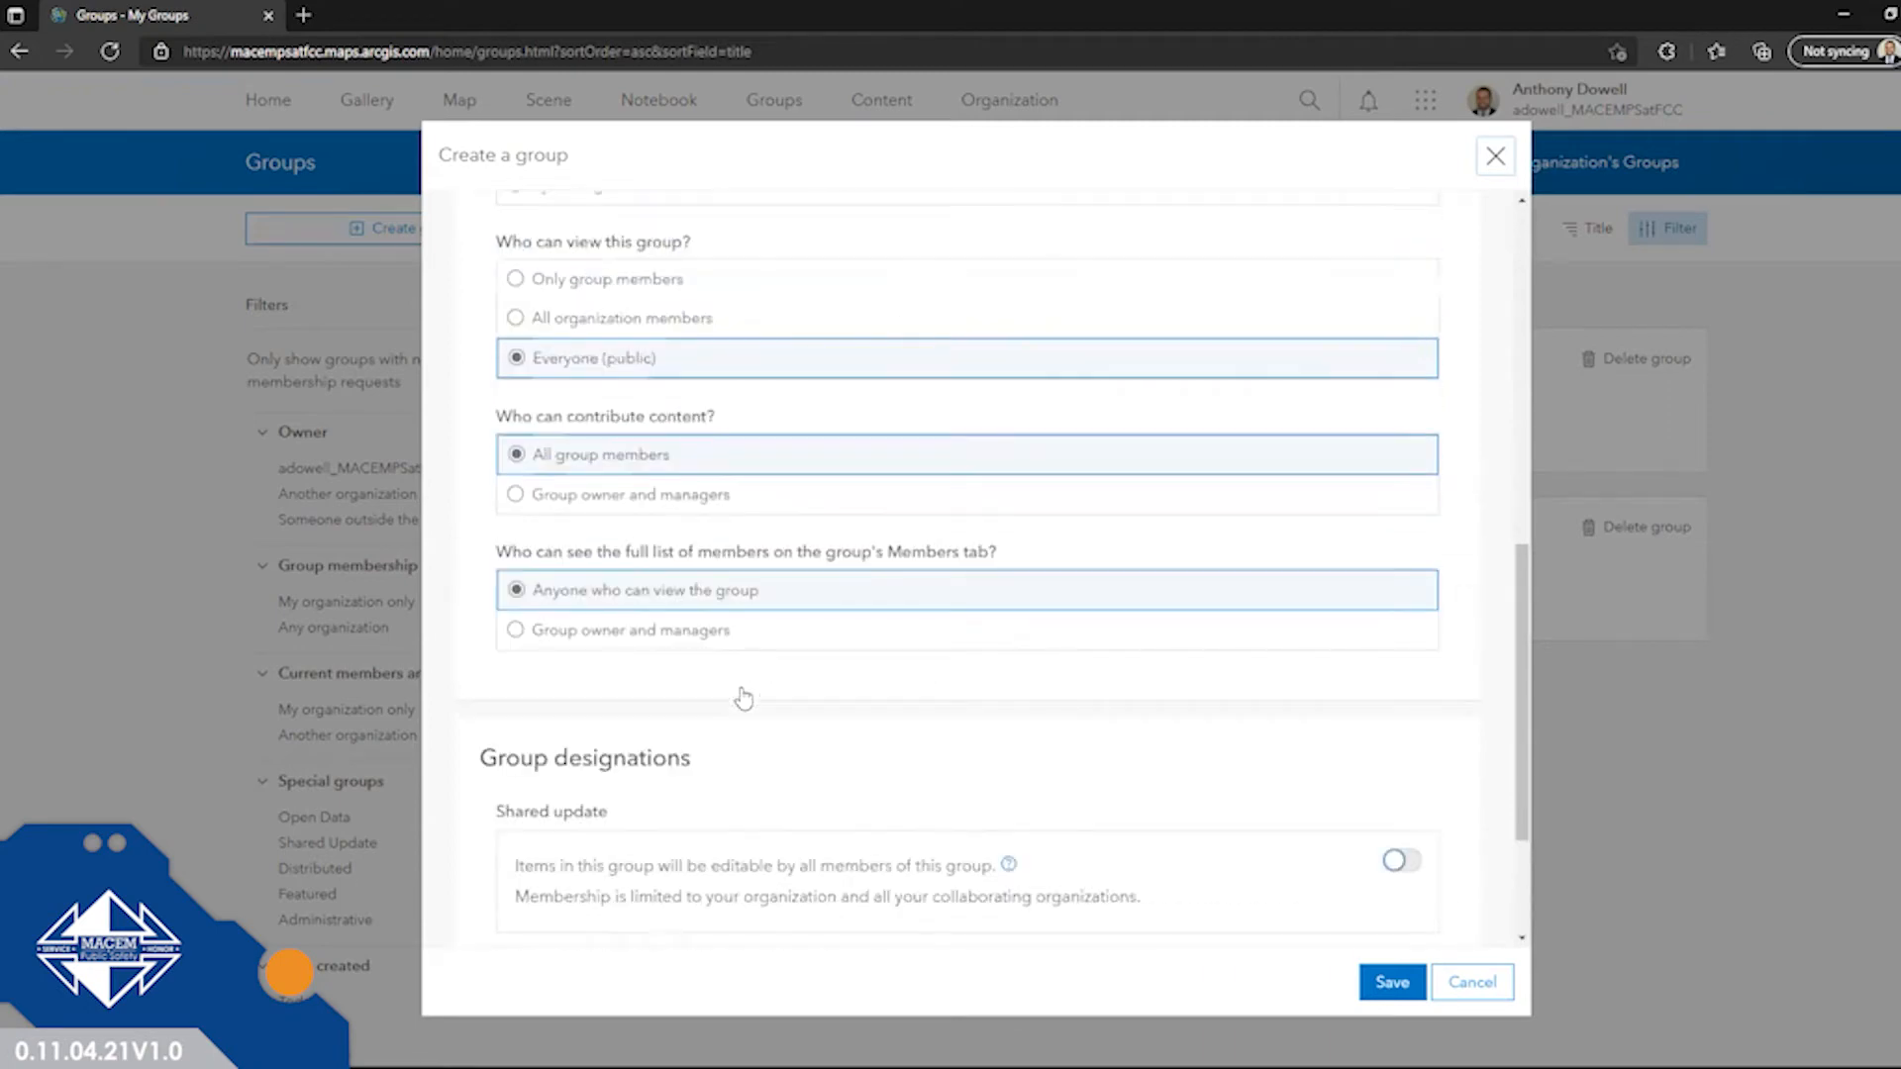
click(1497, 158)
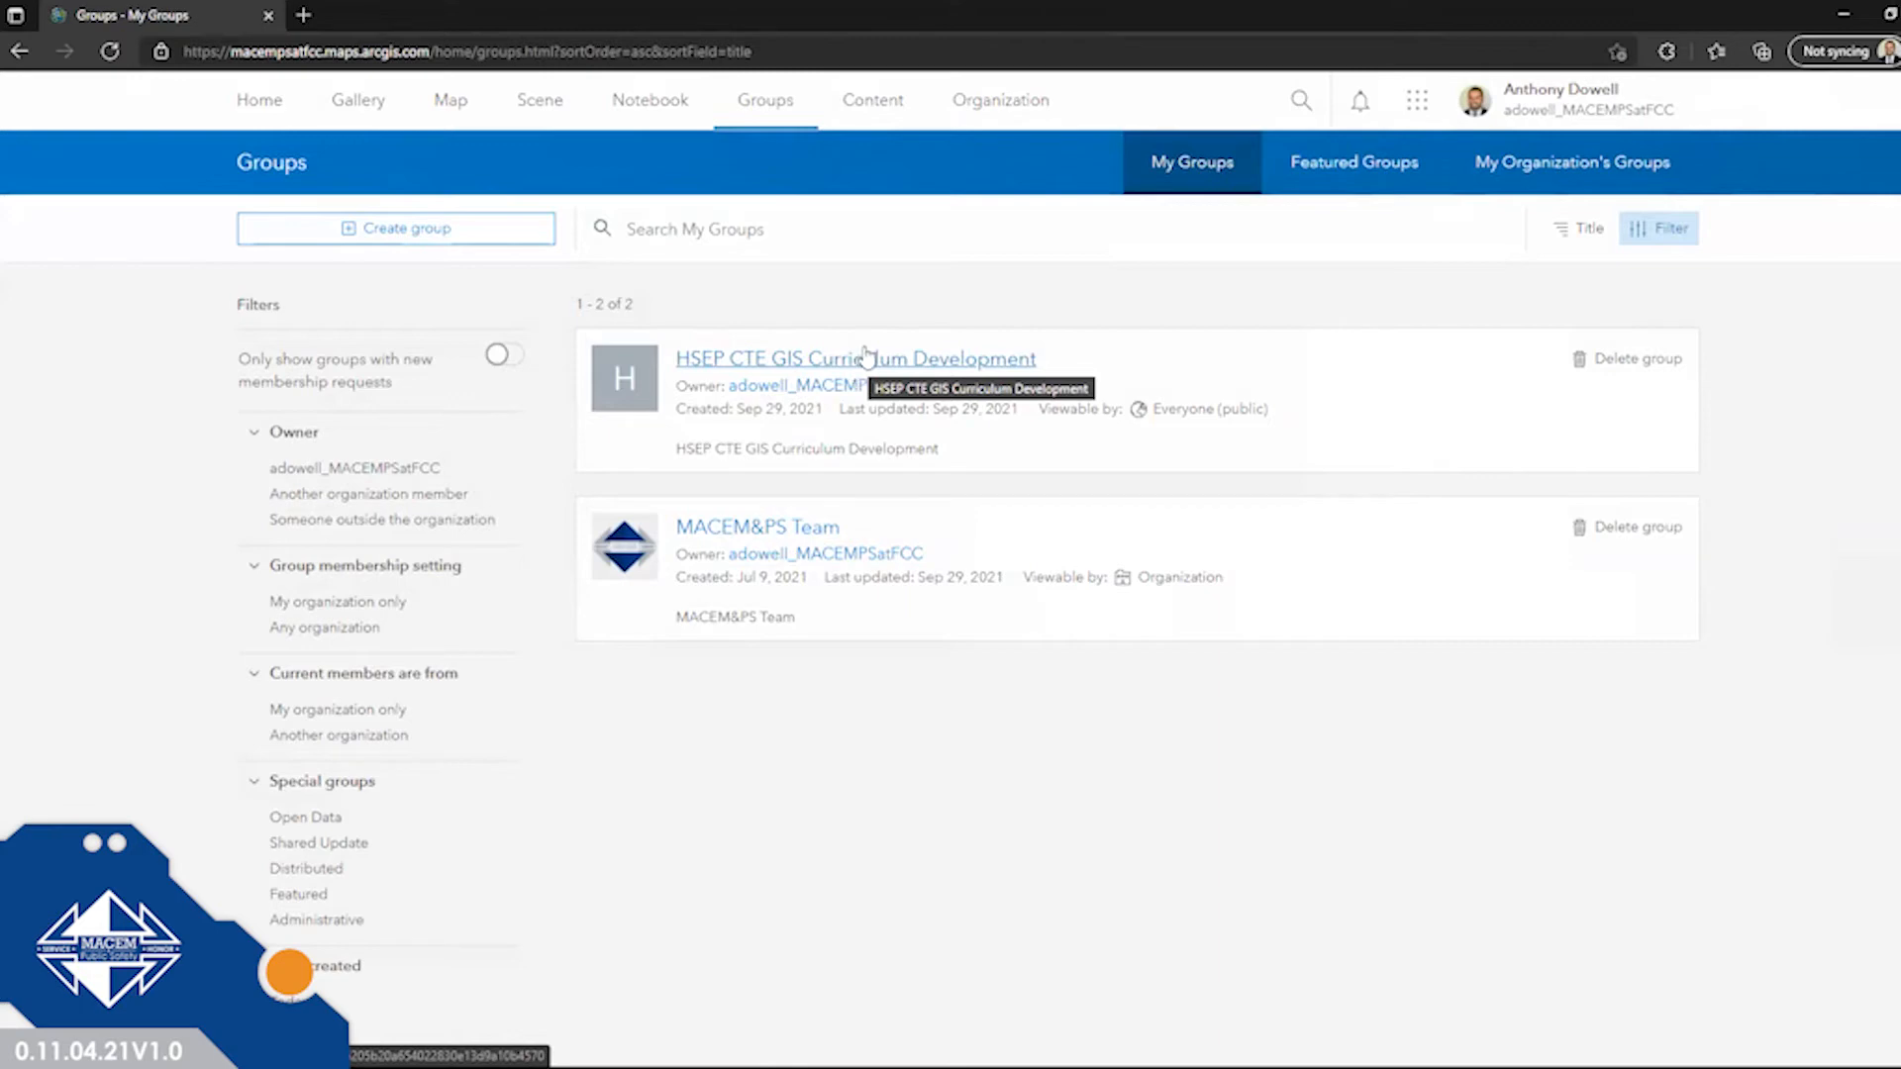
Open the organization account's own content and look through its list of maps, layers and source files.
click(888, 103)
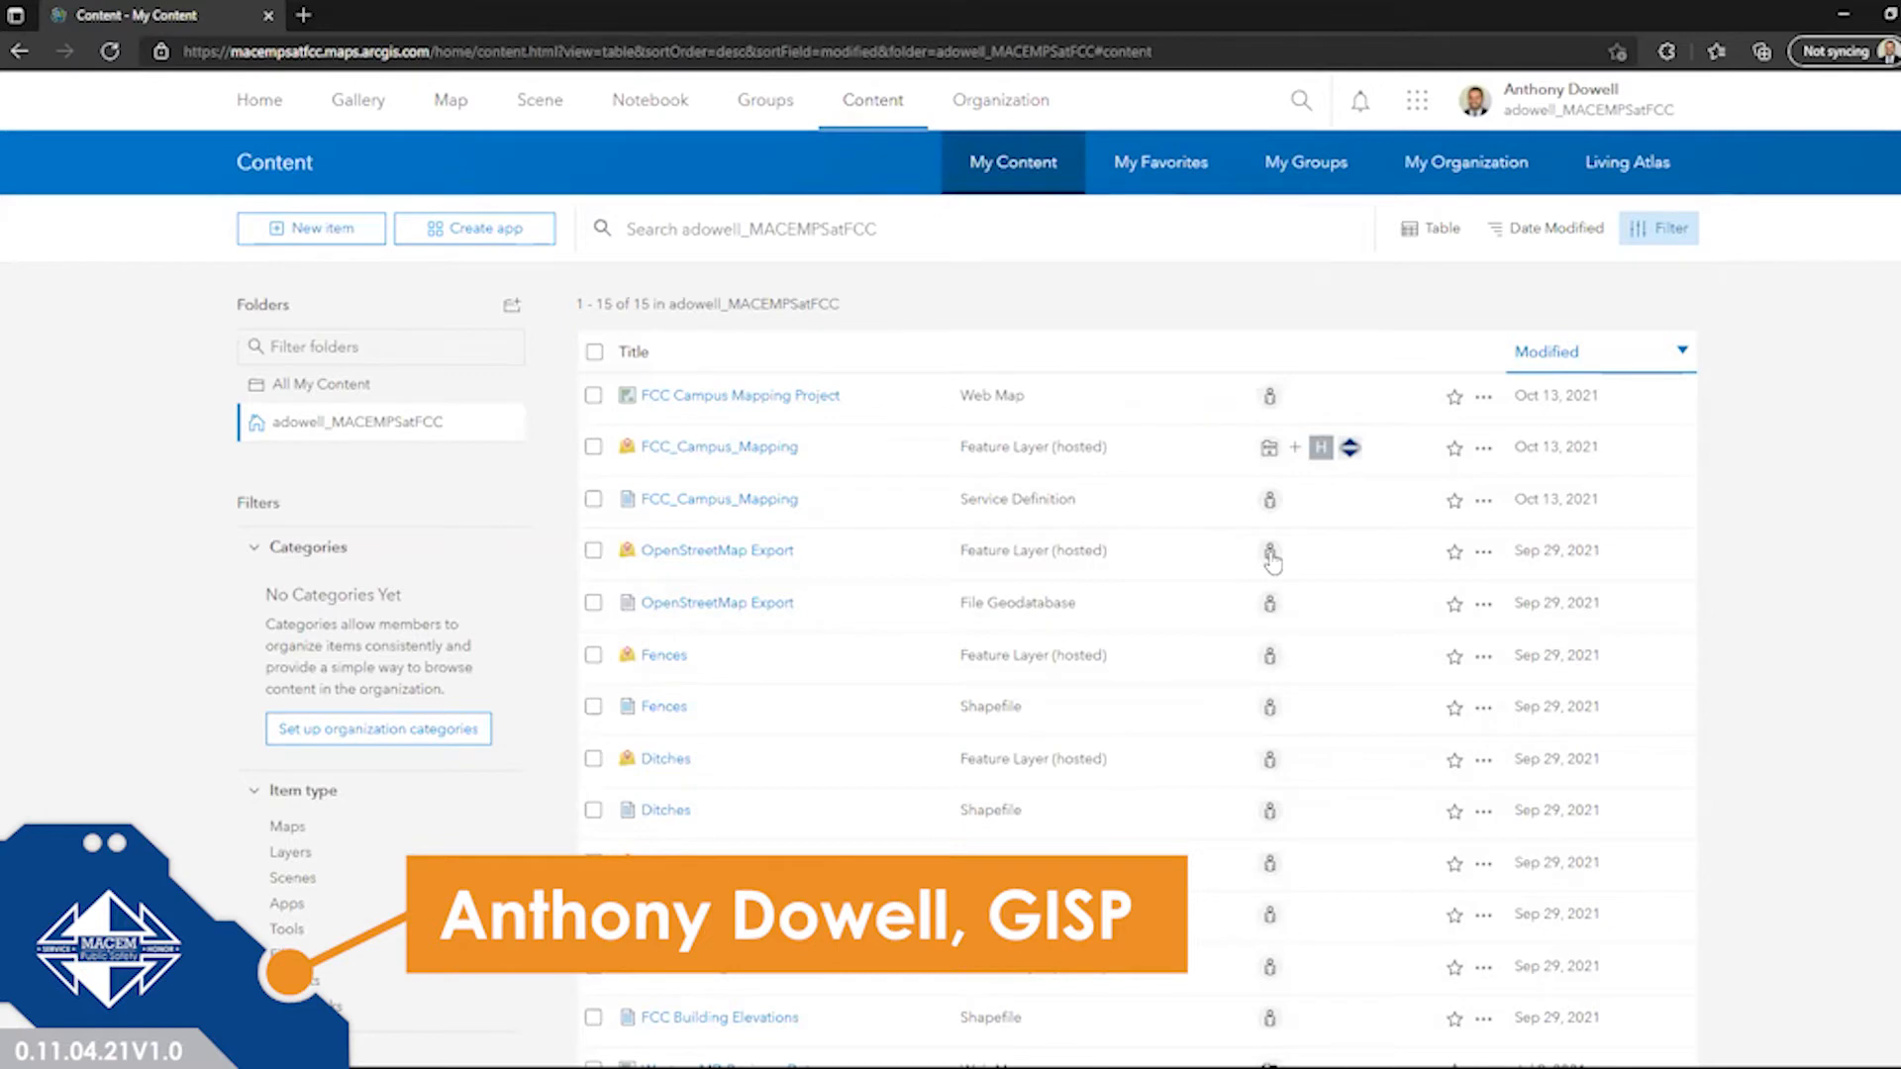
scroll(1272, 559, down, 1)
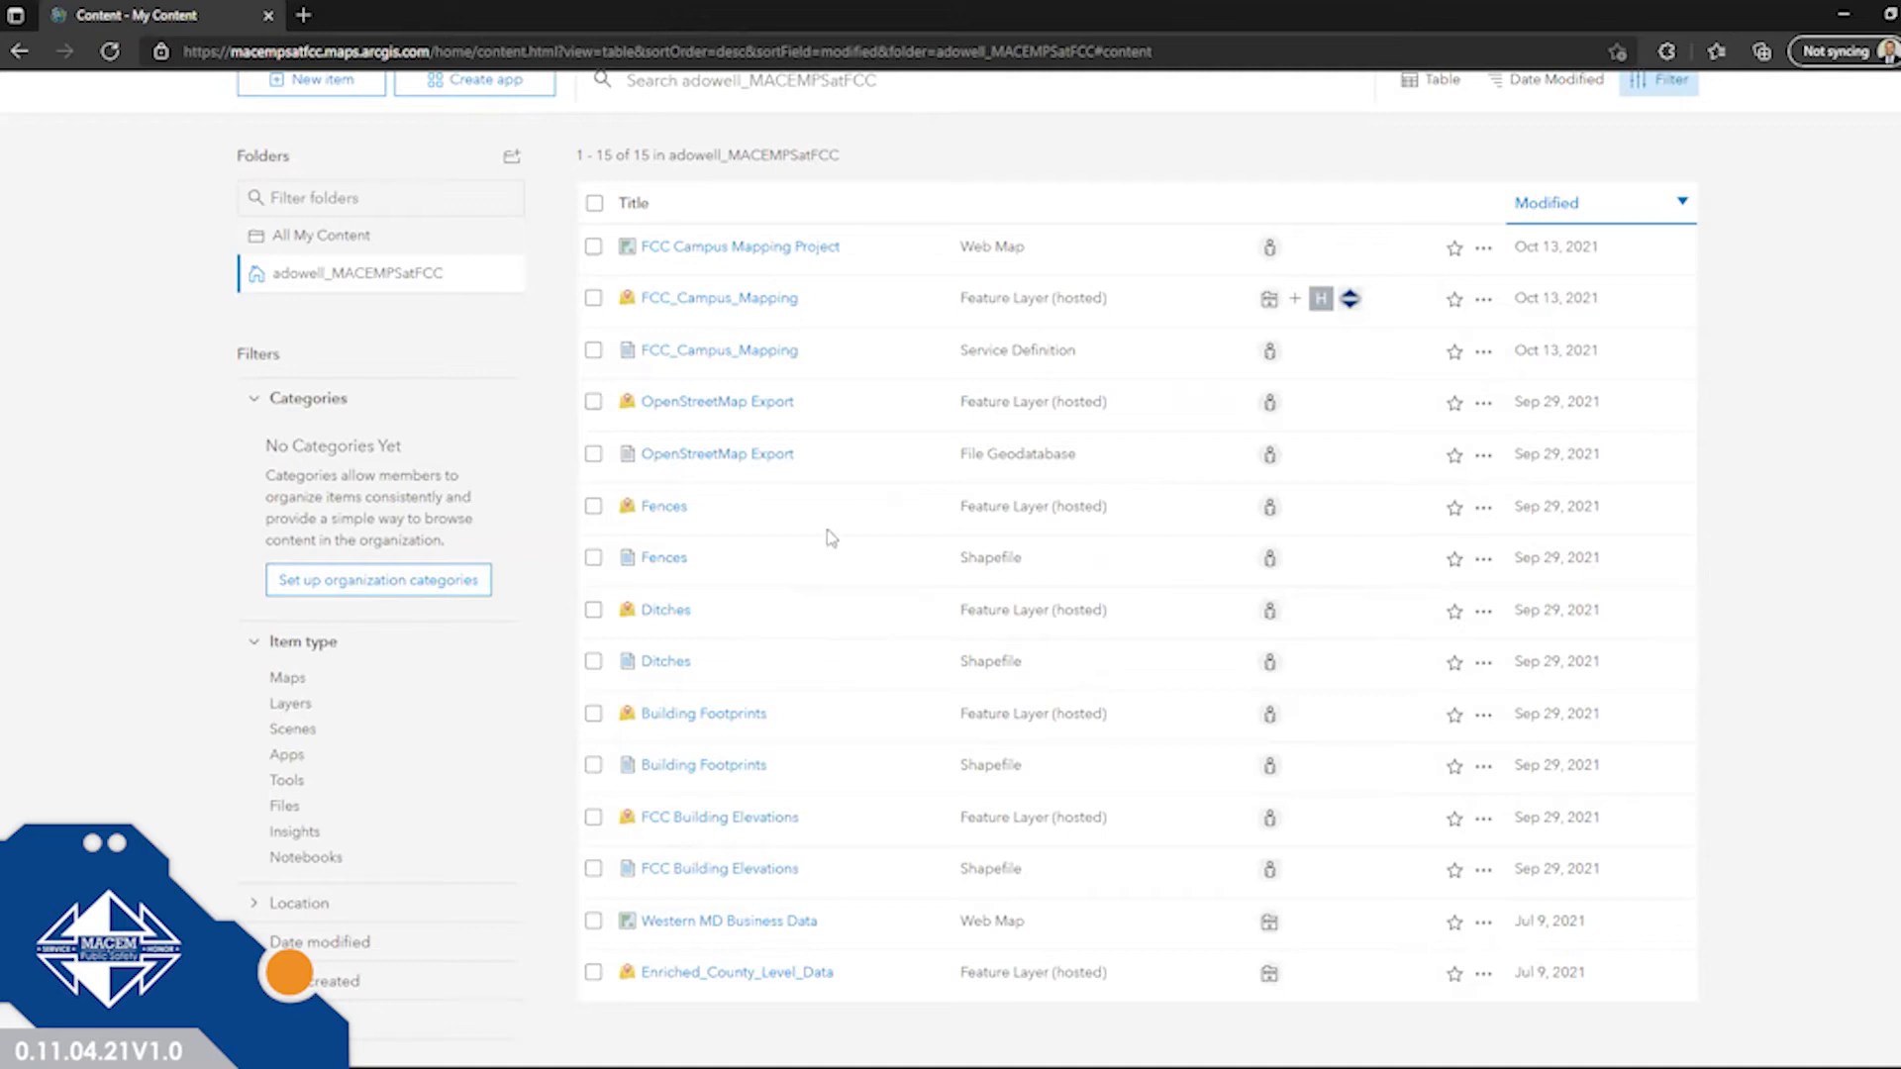
scroll(1034, 551, up, 2)
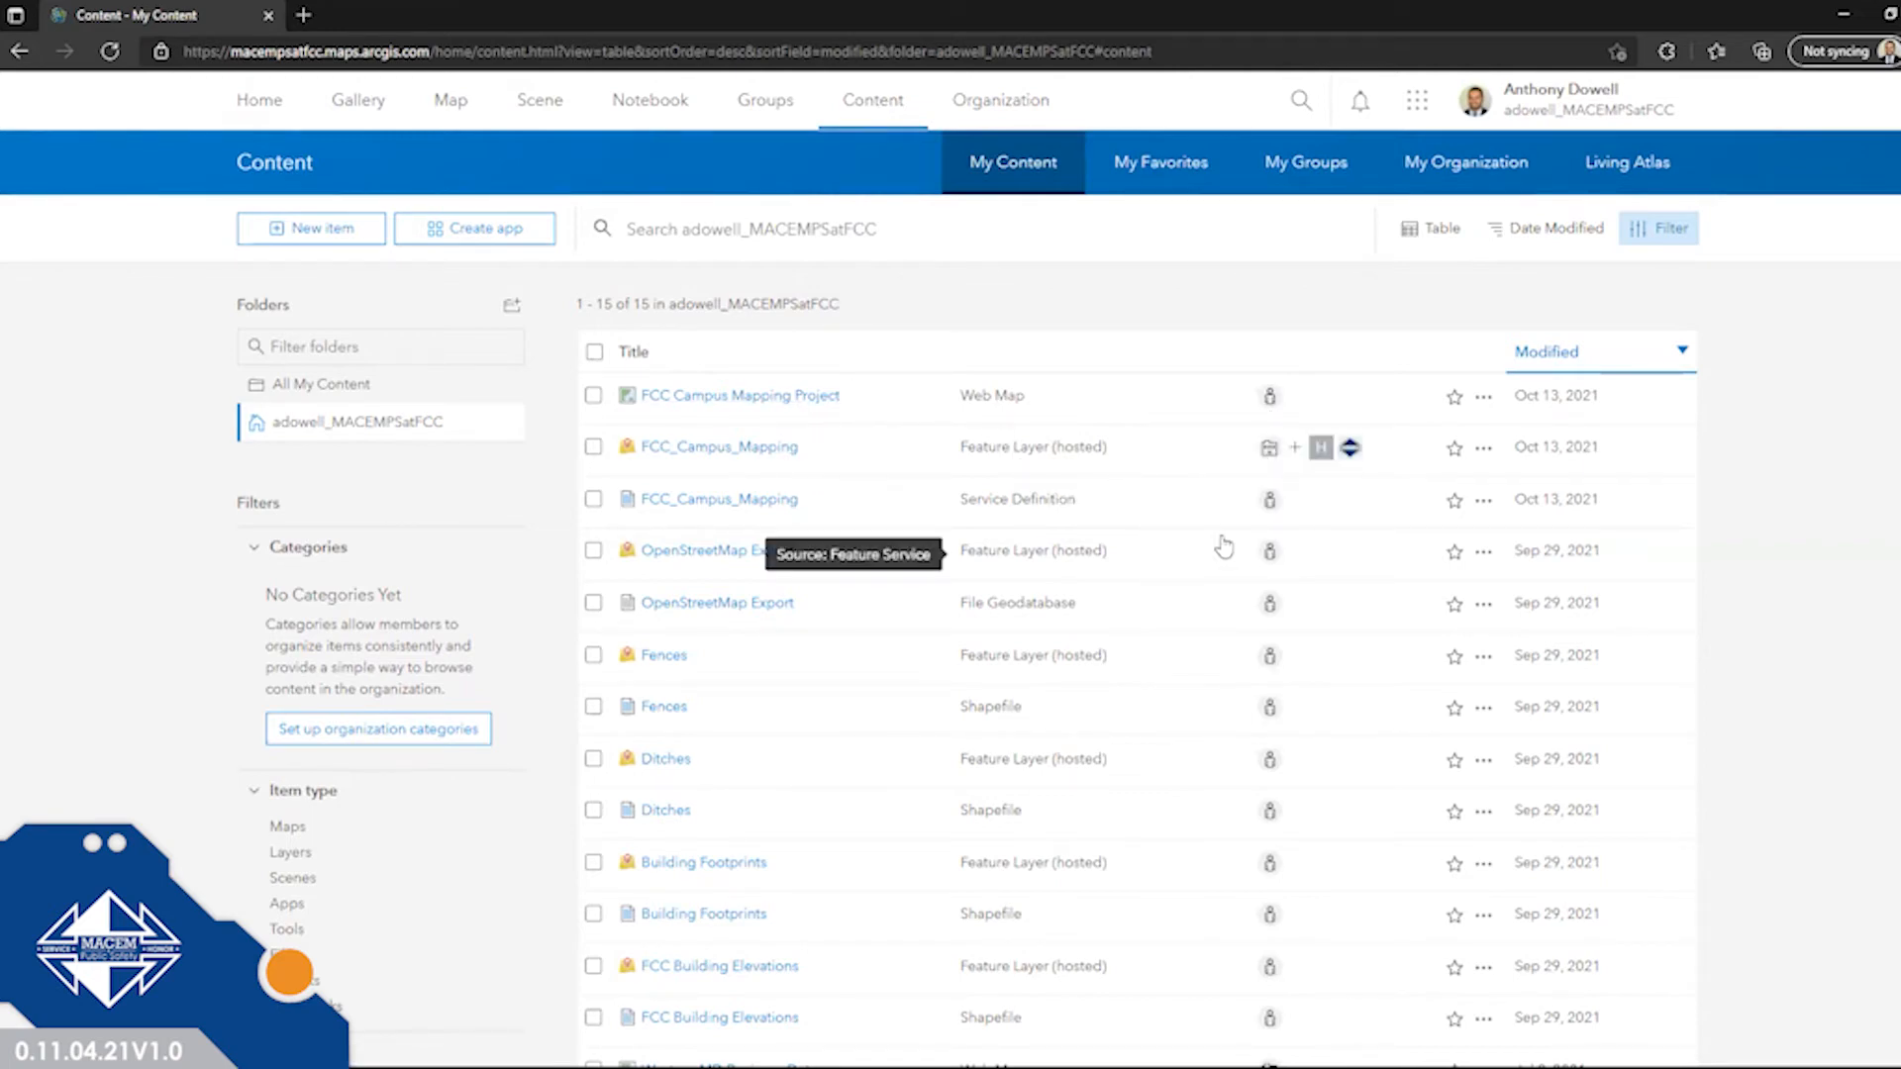
Try group sharing of the FCC Campus Mapping Project web map with HSEP CTE GIS Curriculum Development and MACEM&PS Team.
click(1271, 400)
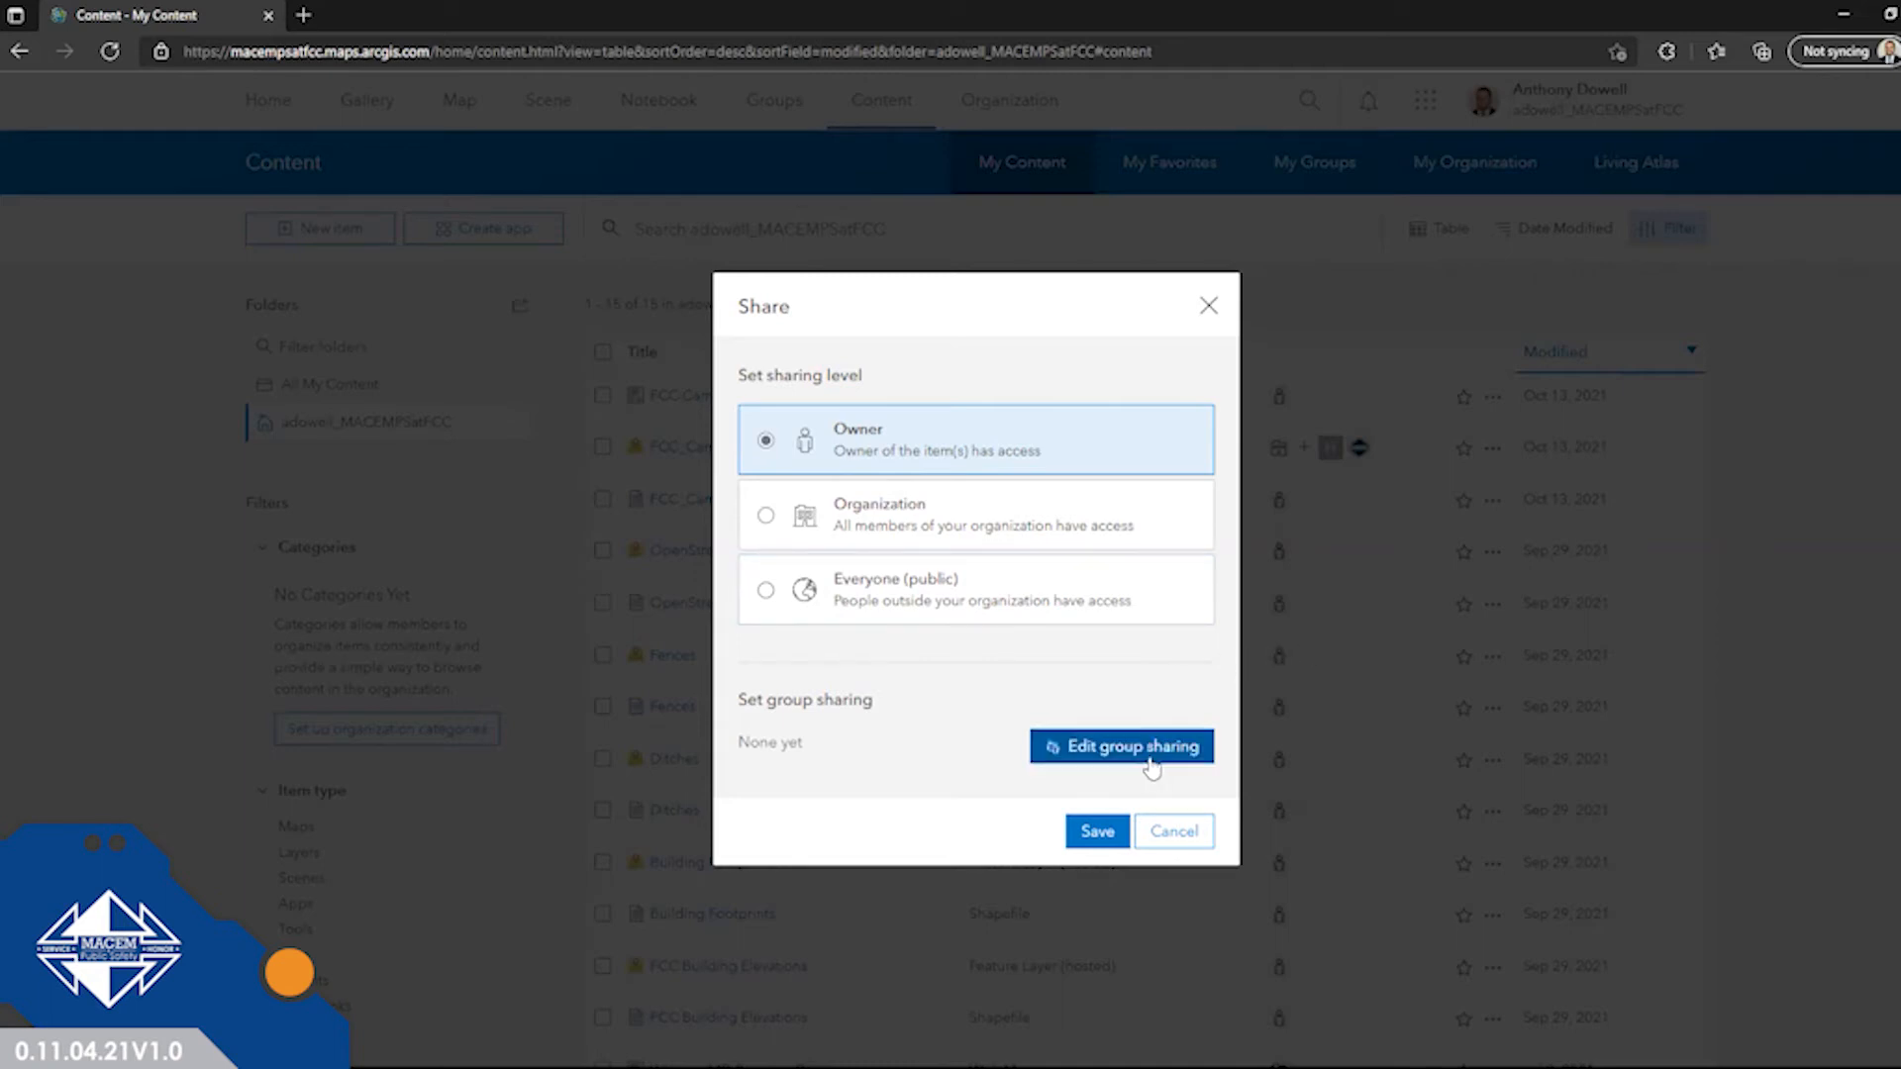
click(1086, 749)
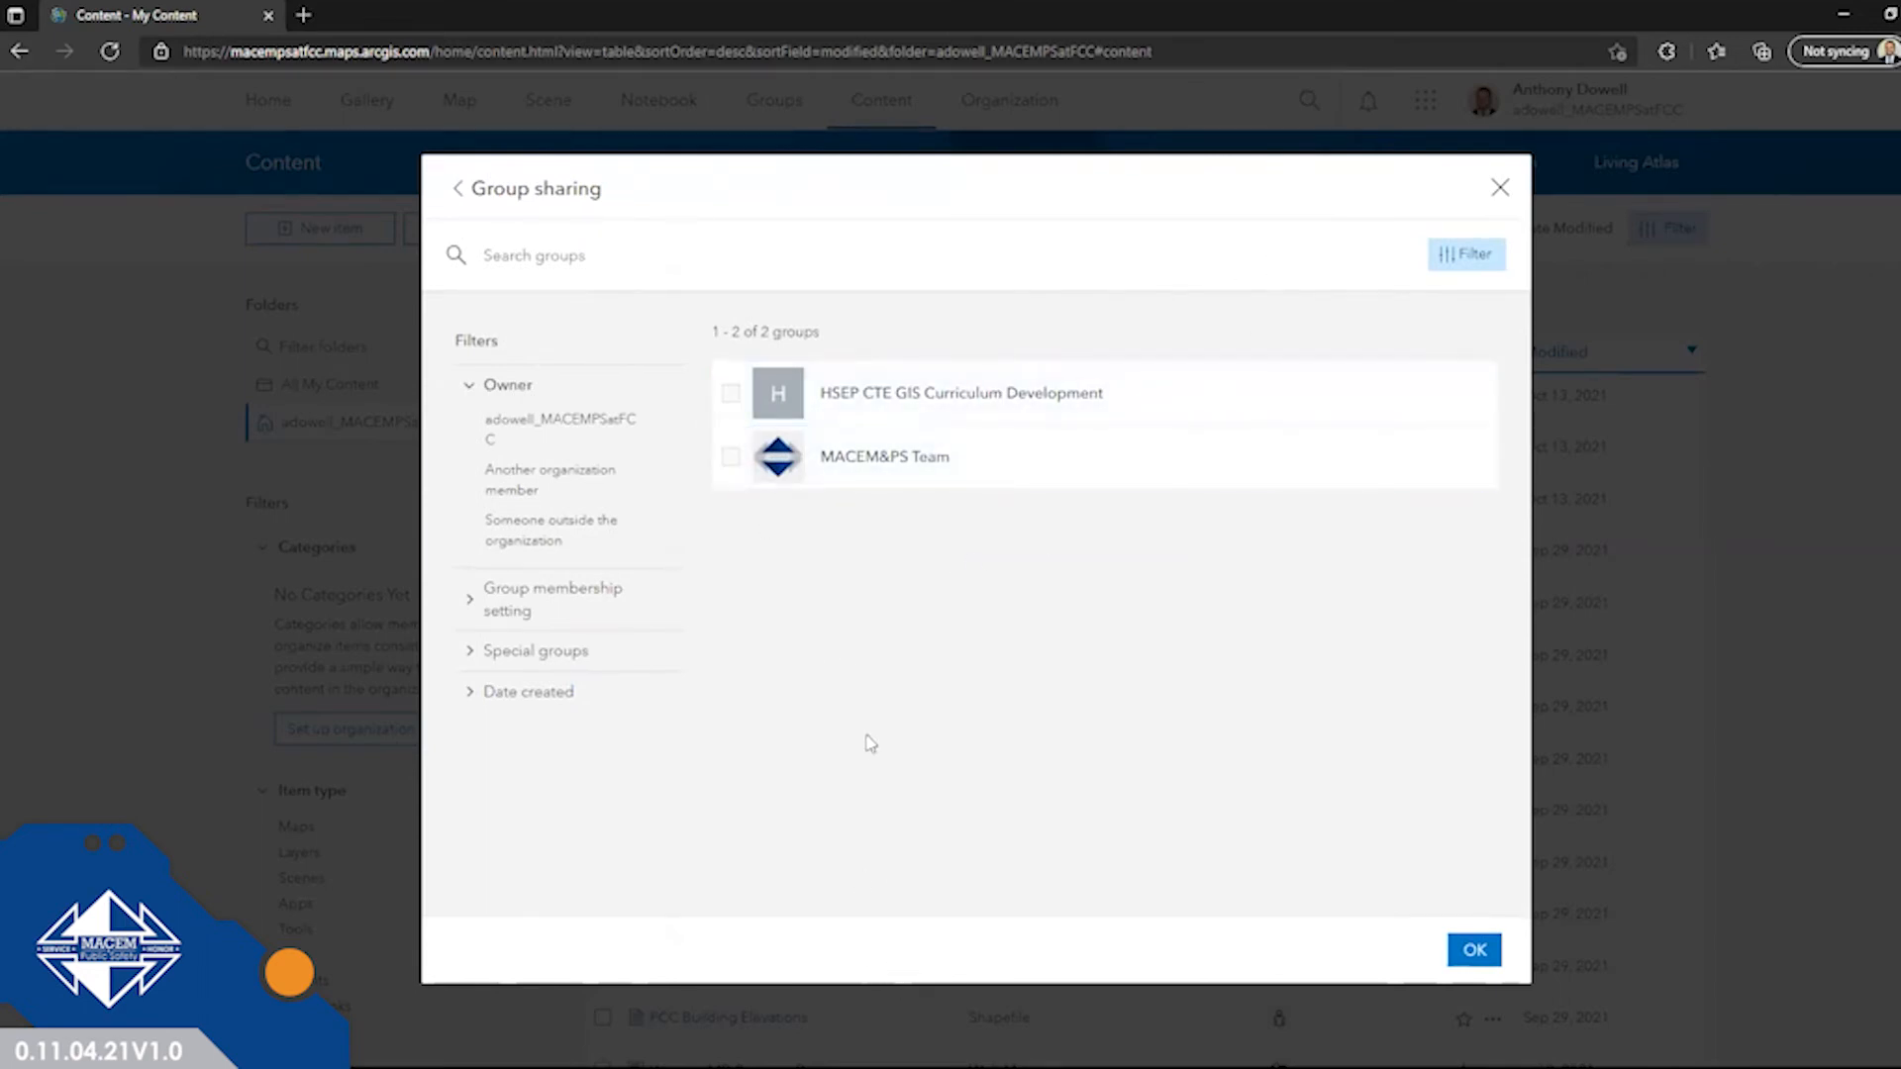
click(730, 394)
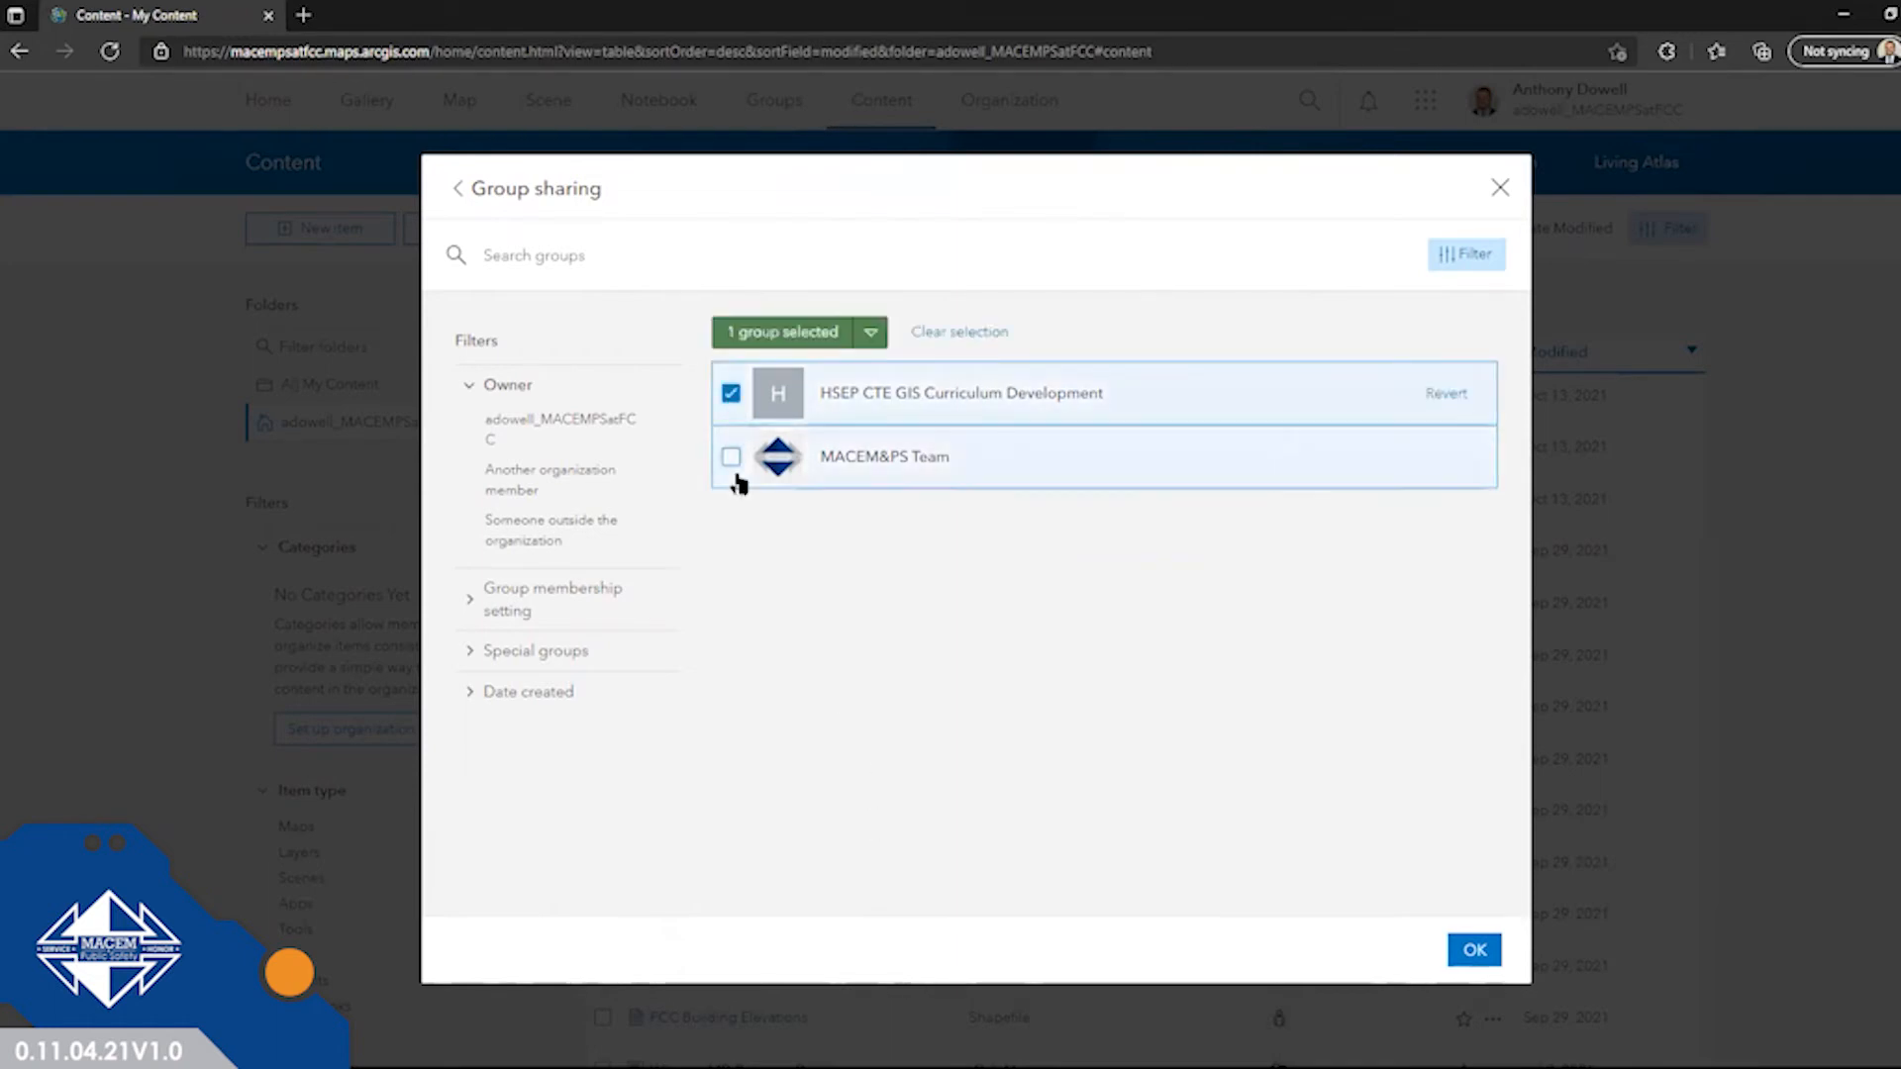
click(731, 457)
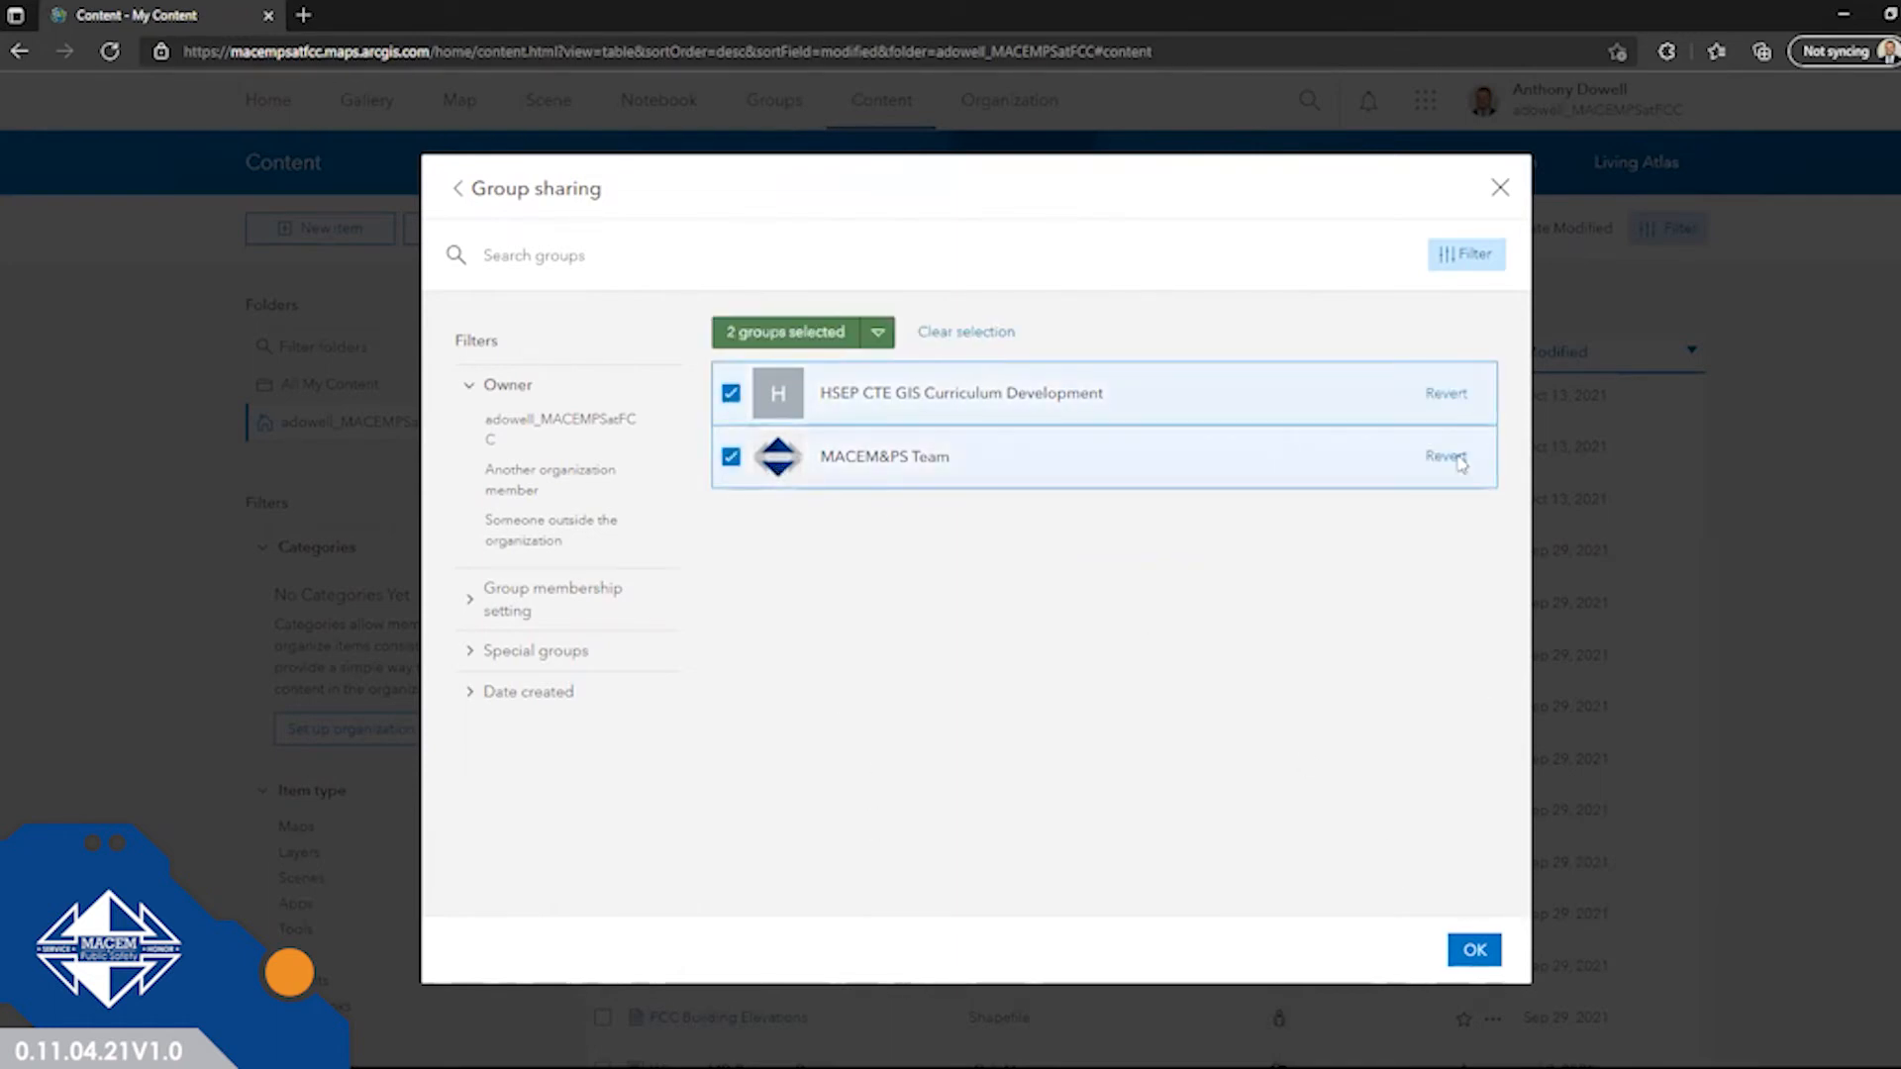
click(1501, 188)
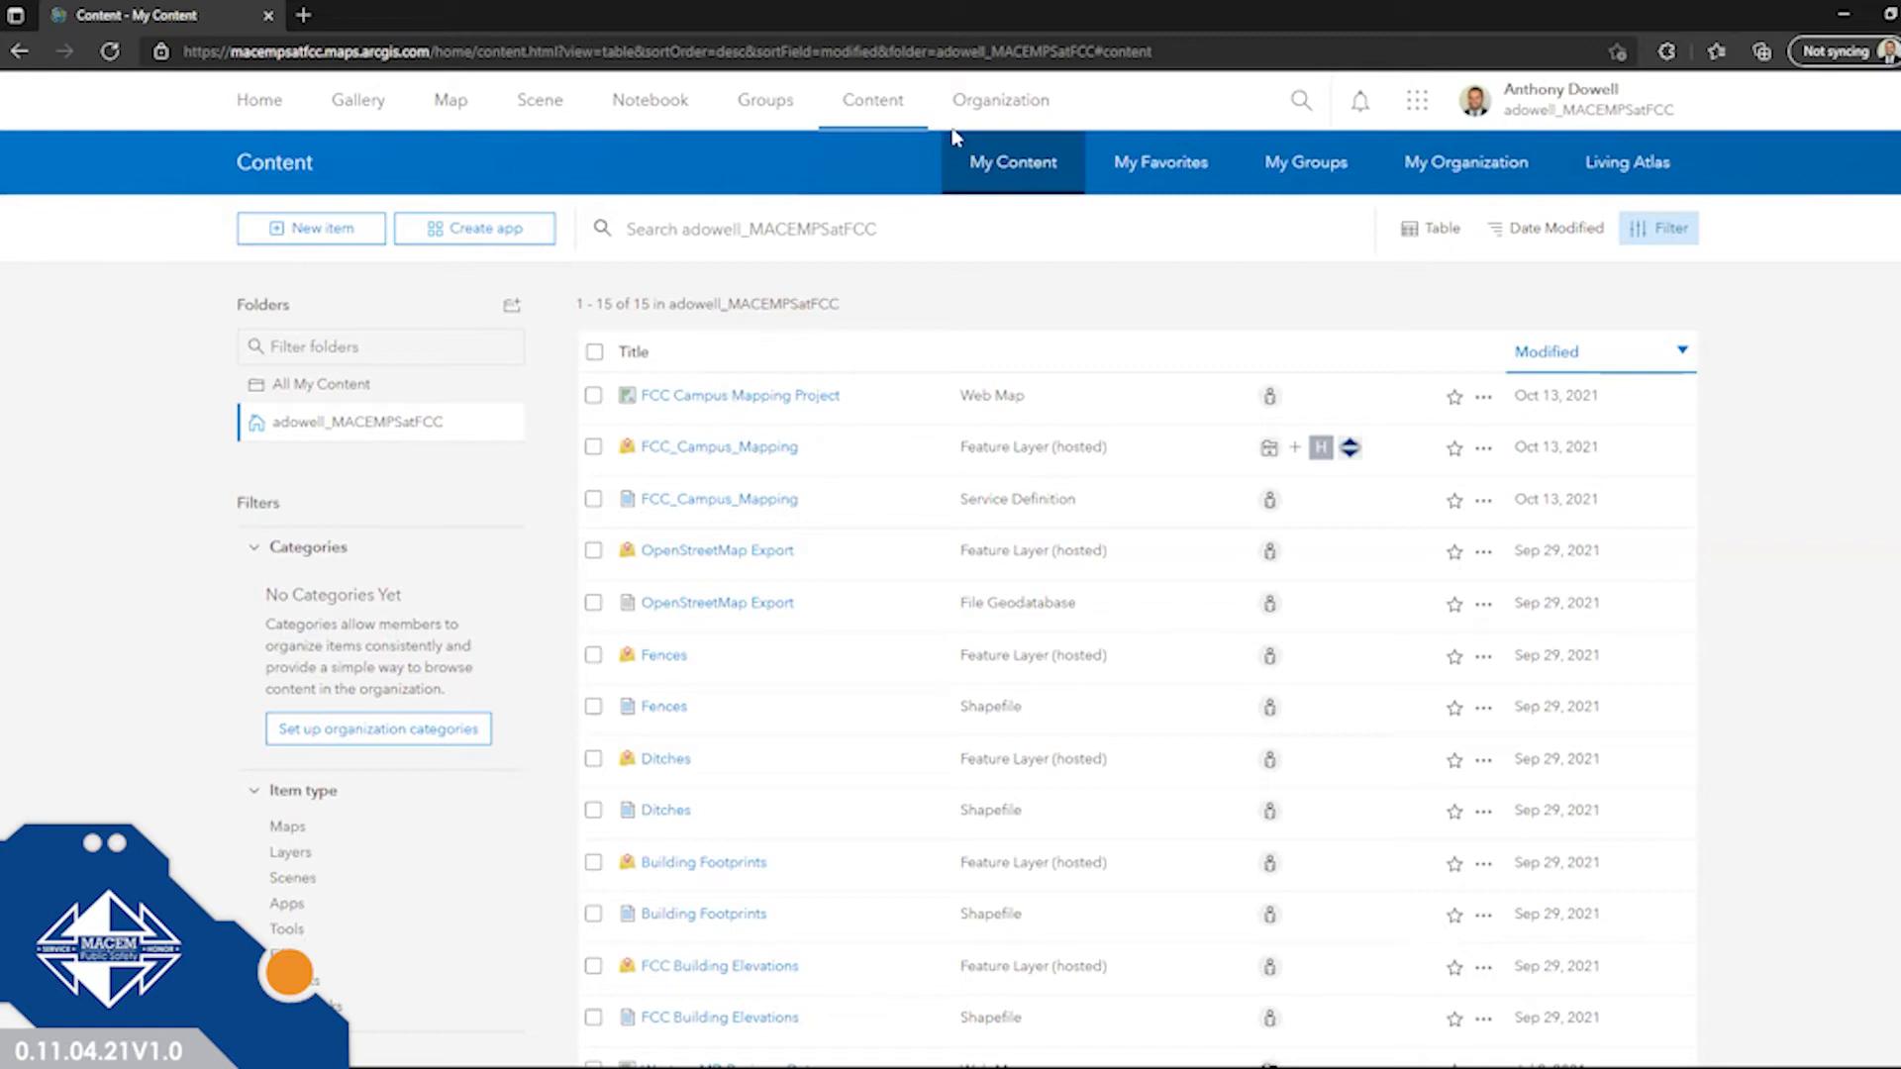
Start a new content item from the device using Driveway_Paved.zip in the Instructor Workshop 2021 folder.
click(326, 226)
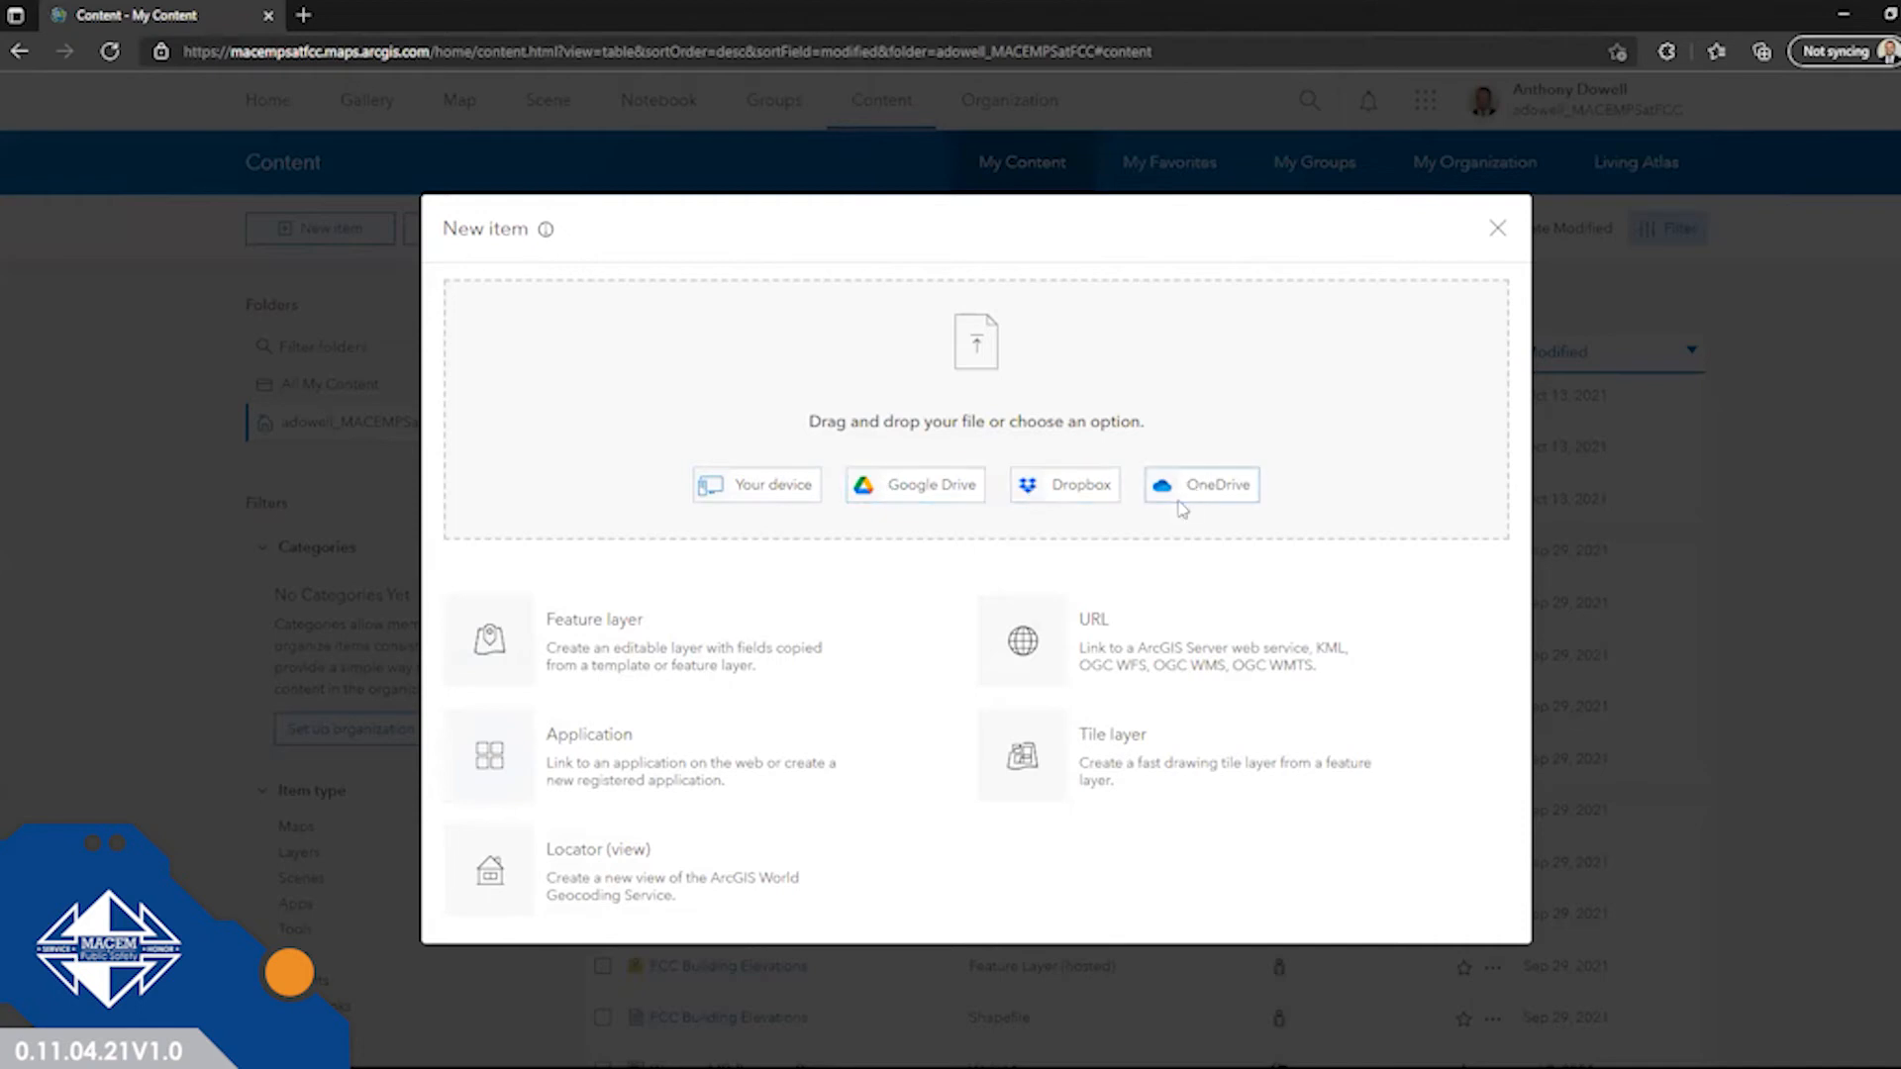
click(720, 492)
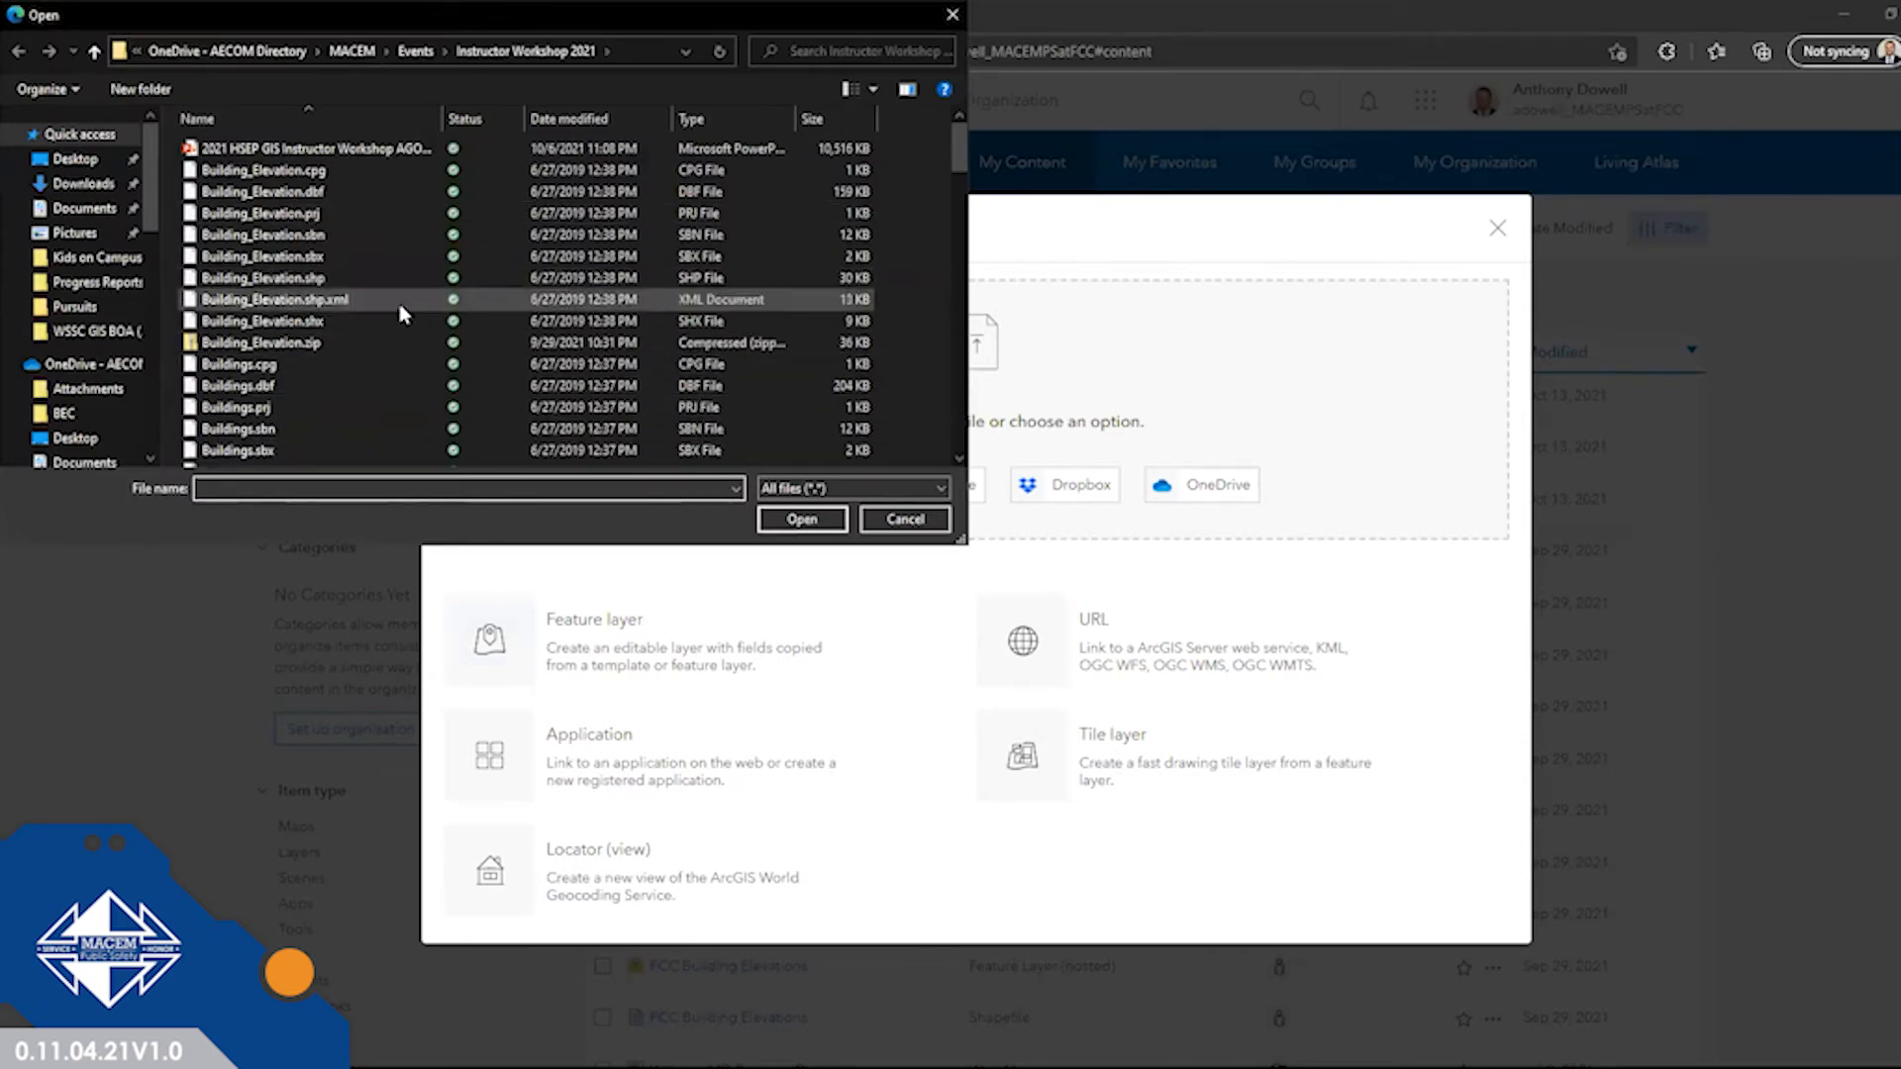
scroll(401, 322, down, 10)
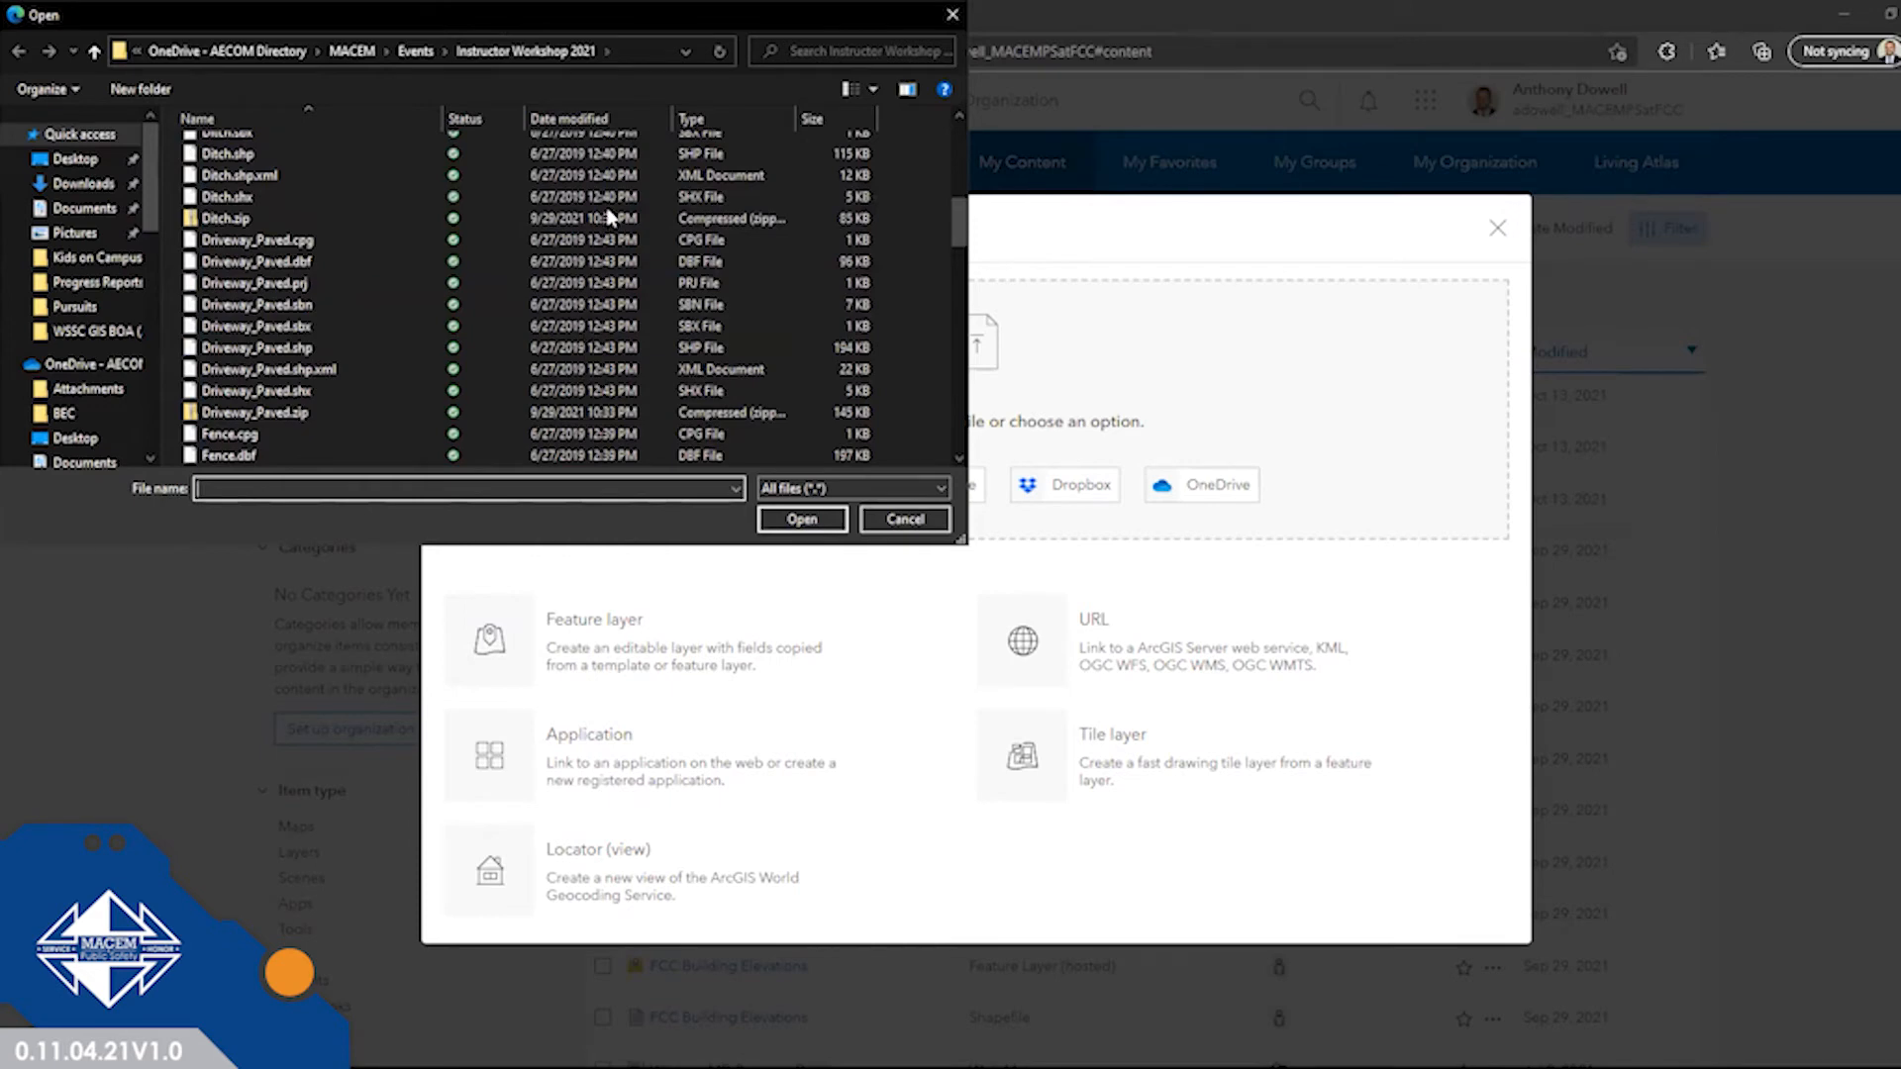
drag(507, 10, 631, 124)
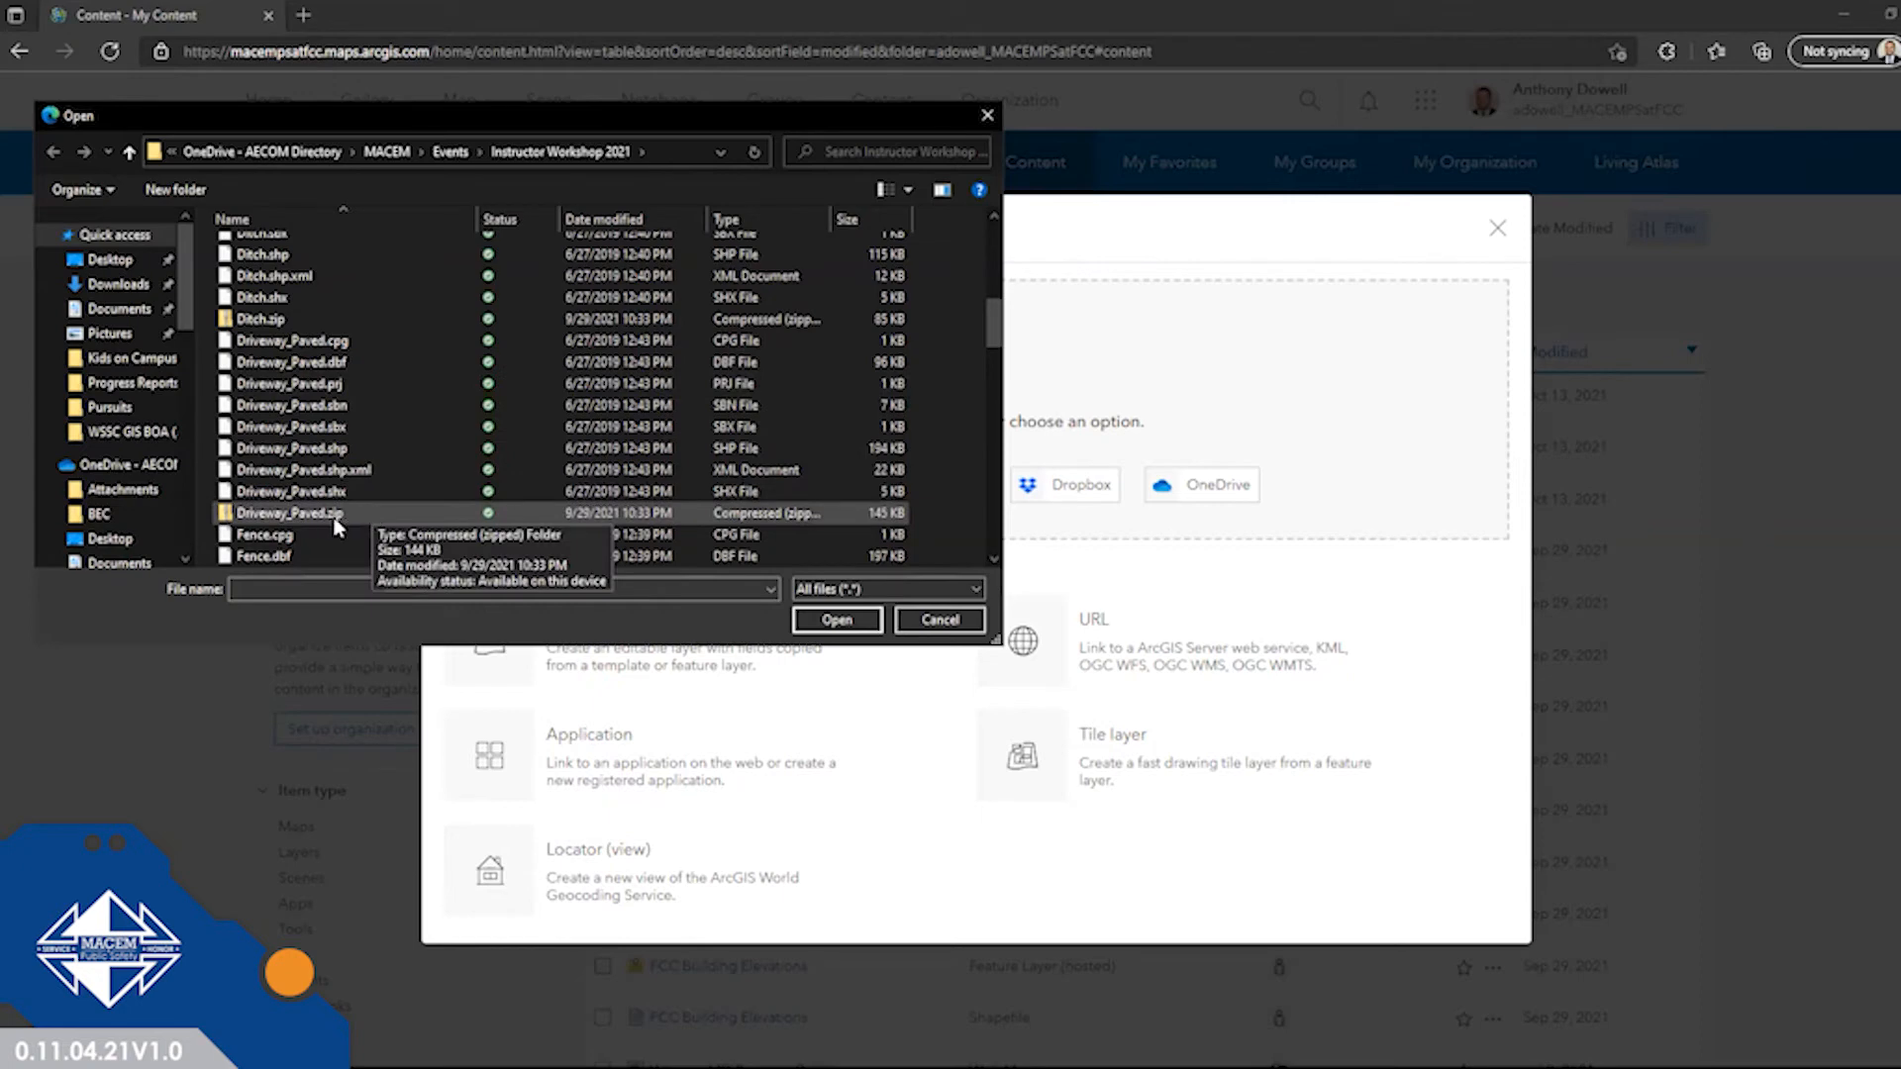
click(284, 519)
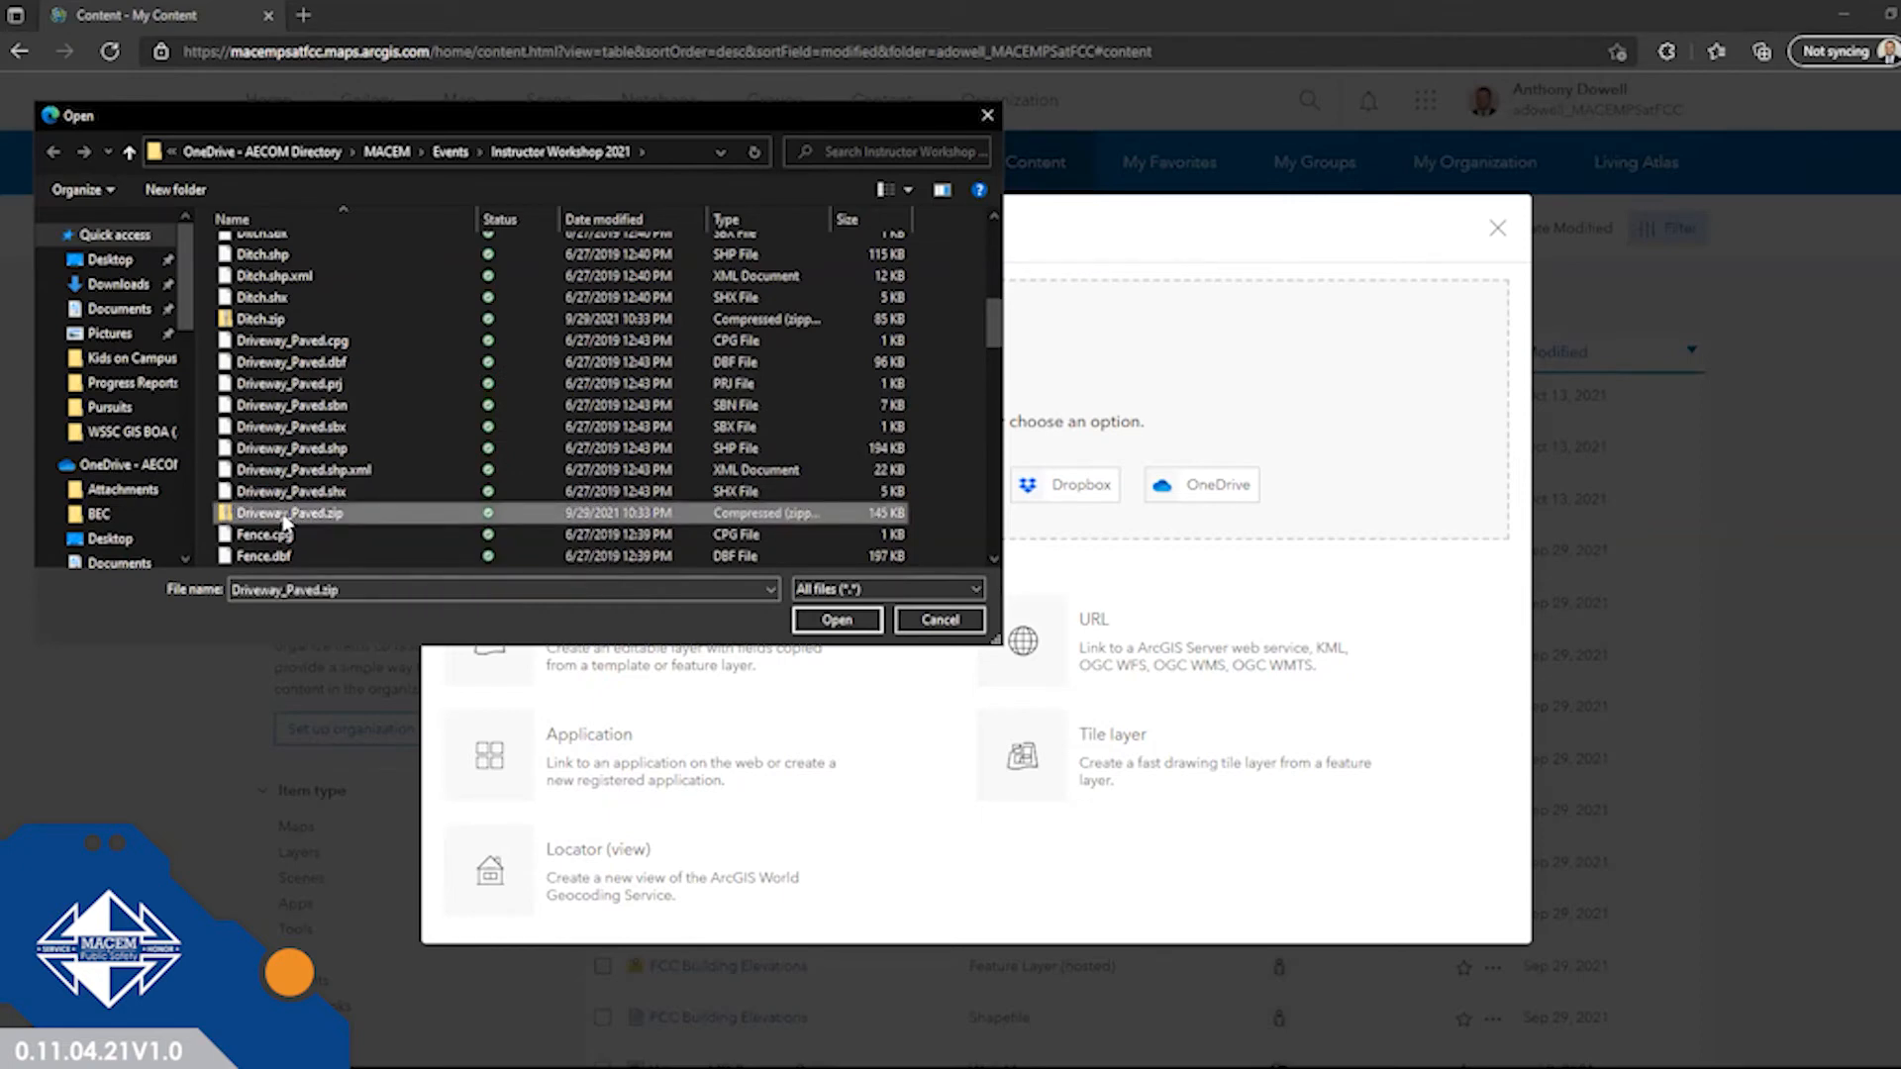
double_click(285, 515)
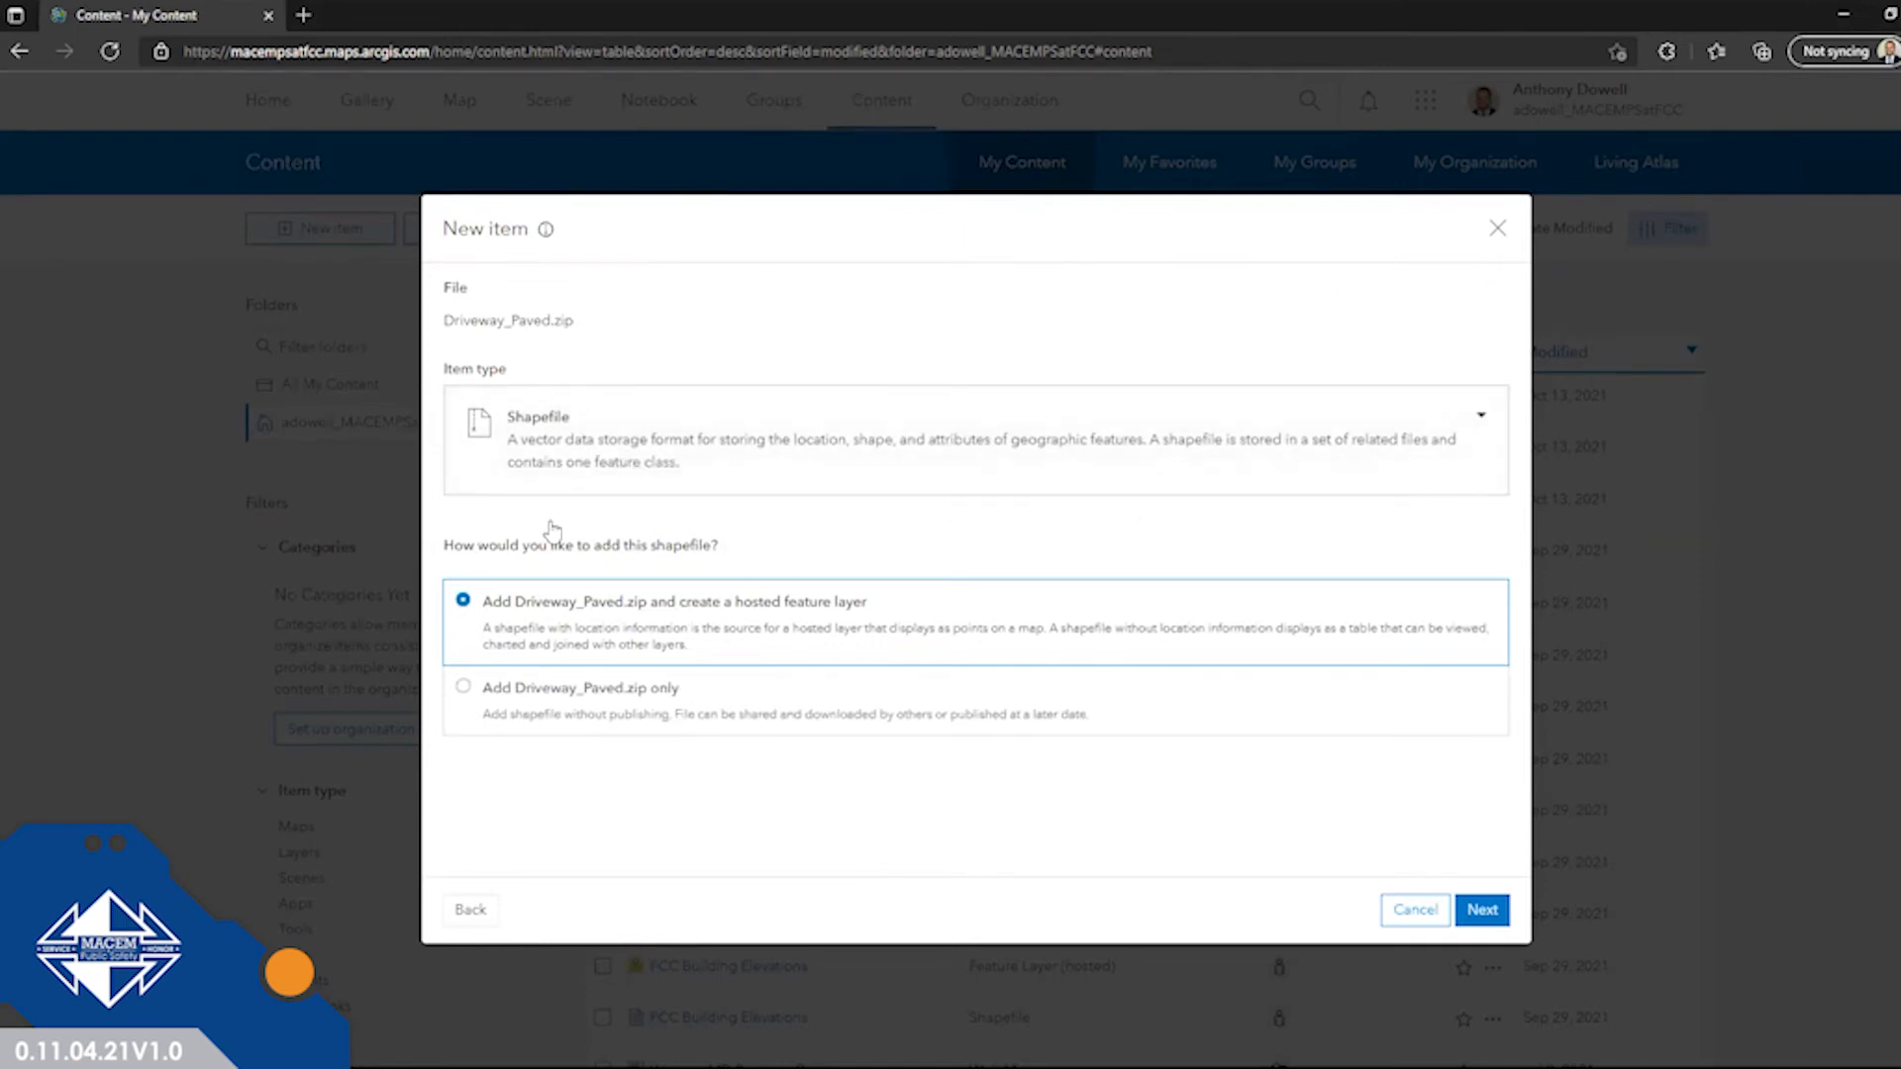
Examine the item types available for the zipped file, keeping Shapefile as the selected type.
click(659, 450)
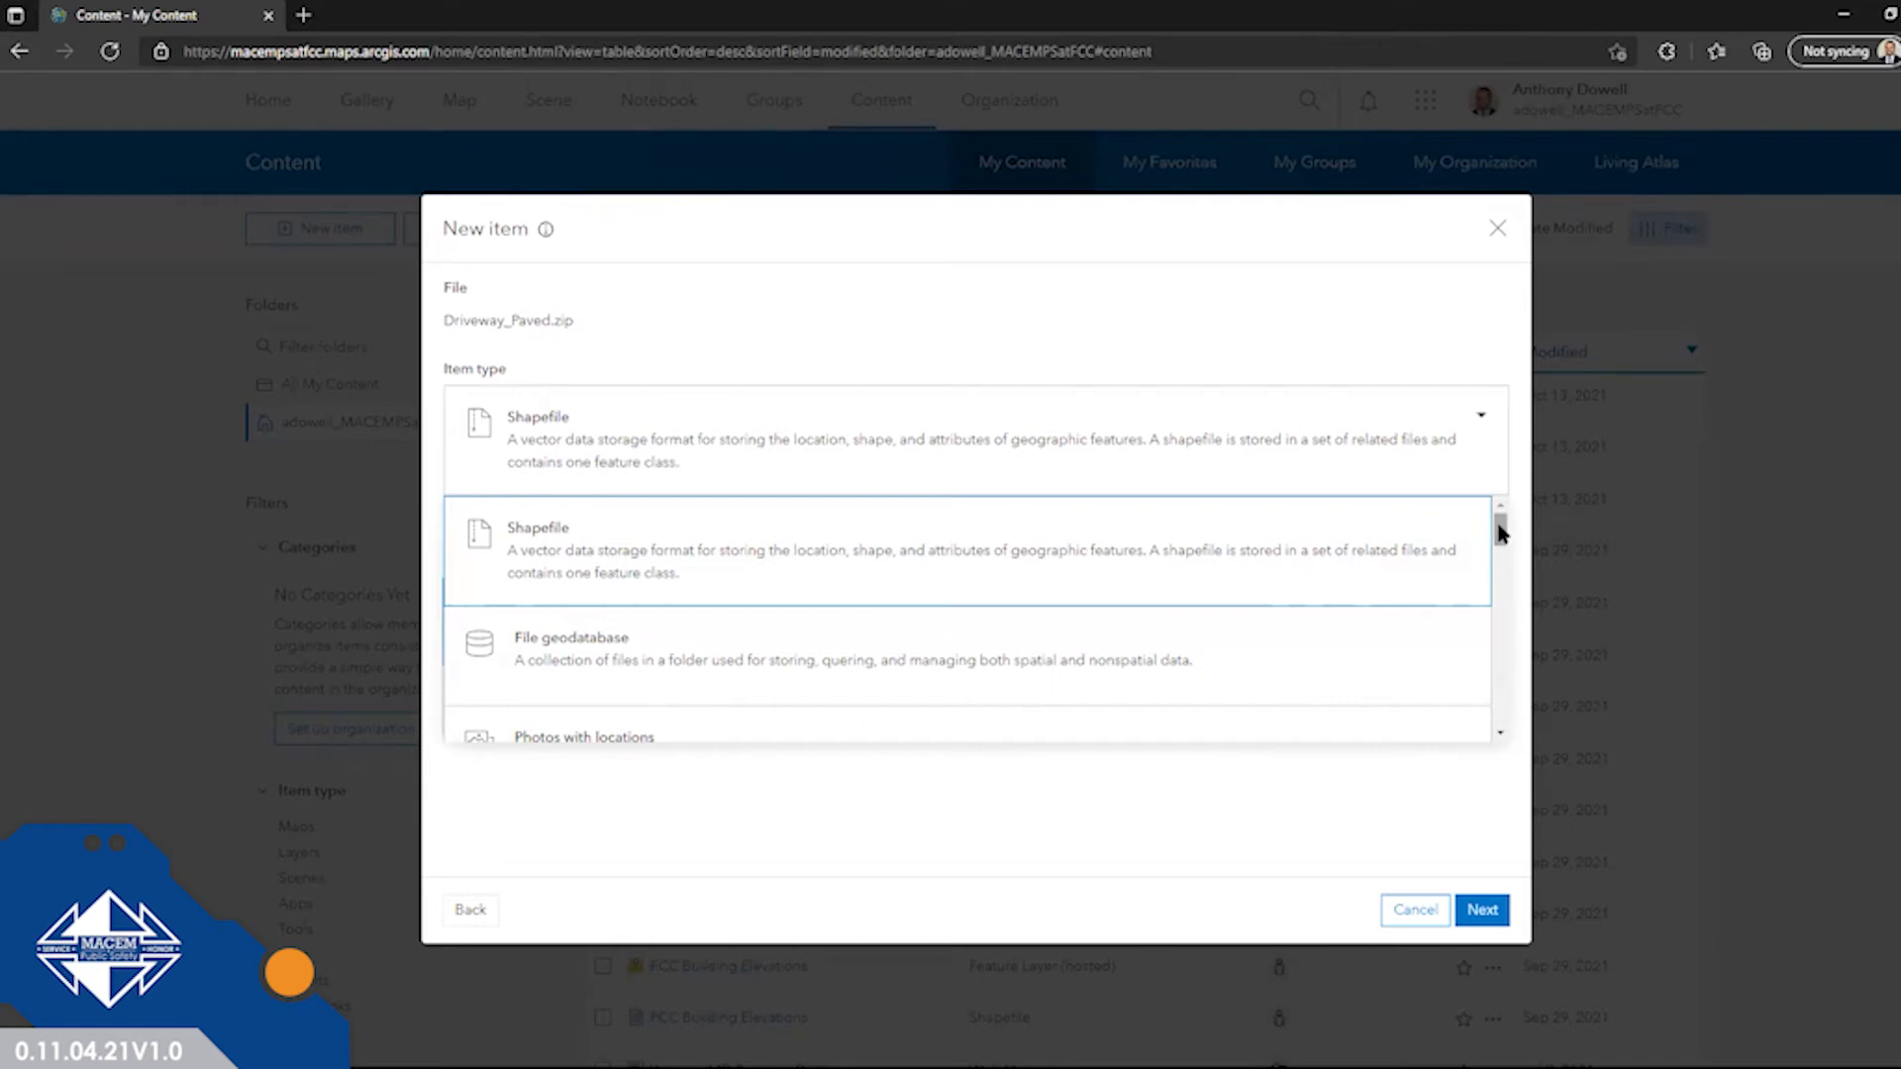
scroll(1501, 535, down, 1)
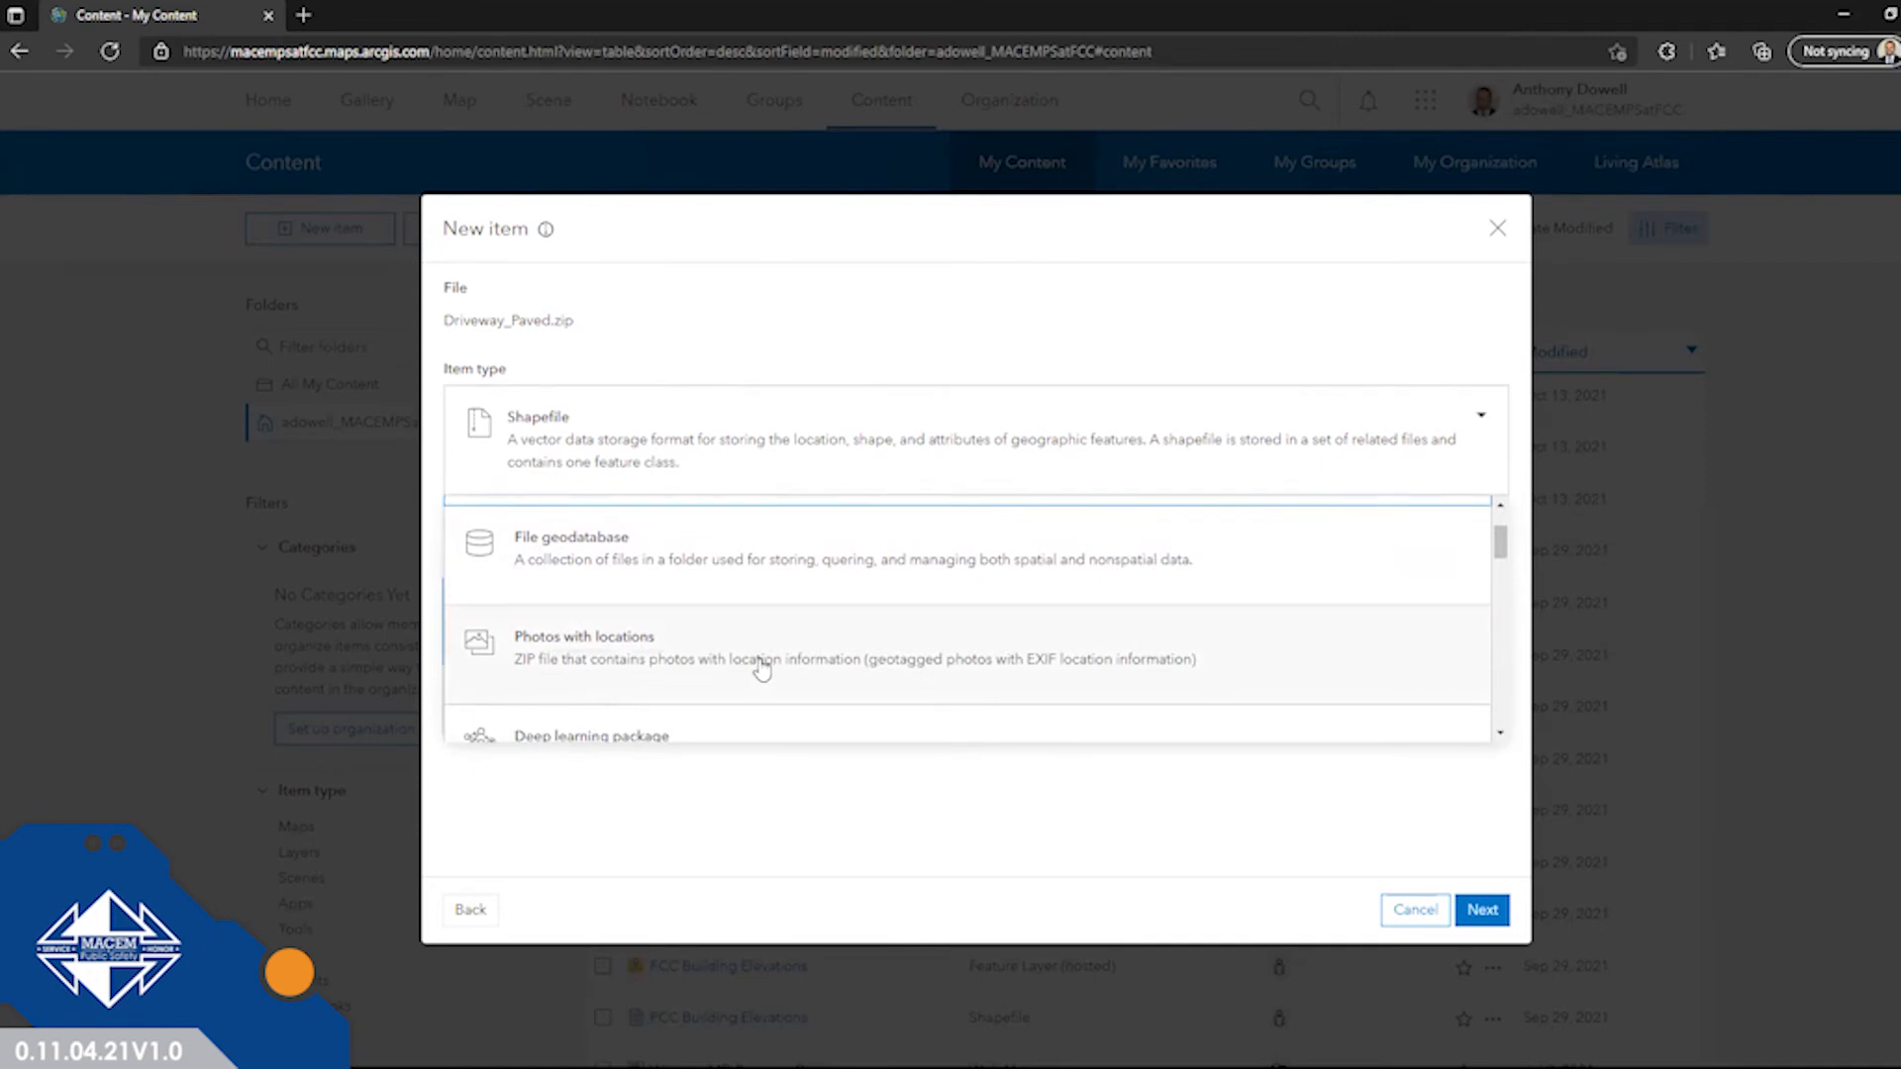
drag(1500, 544, 1500, 585)
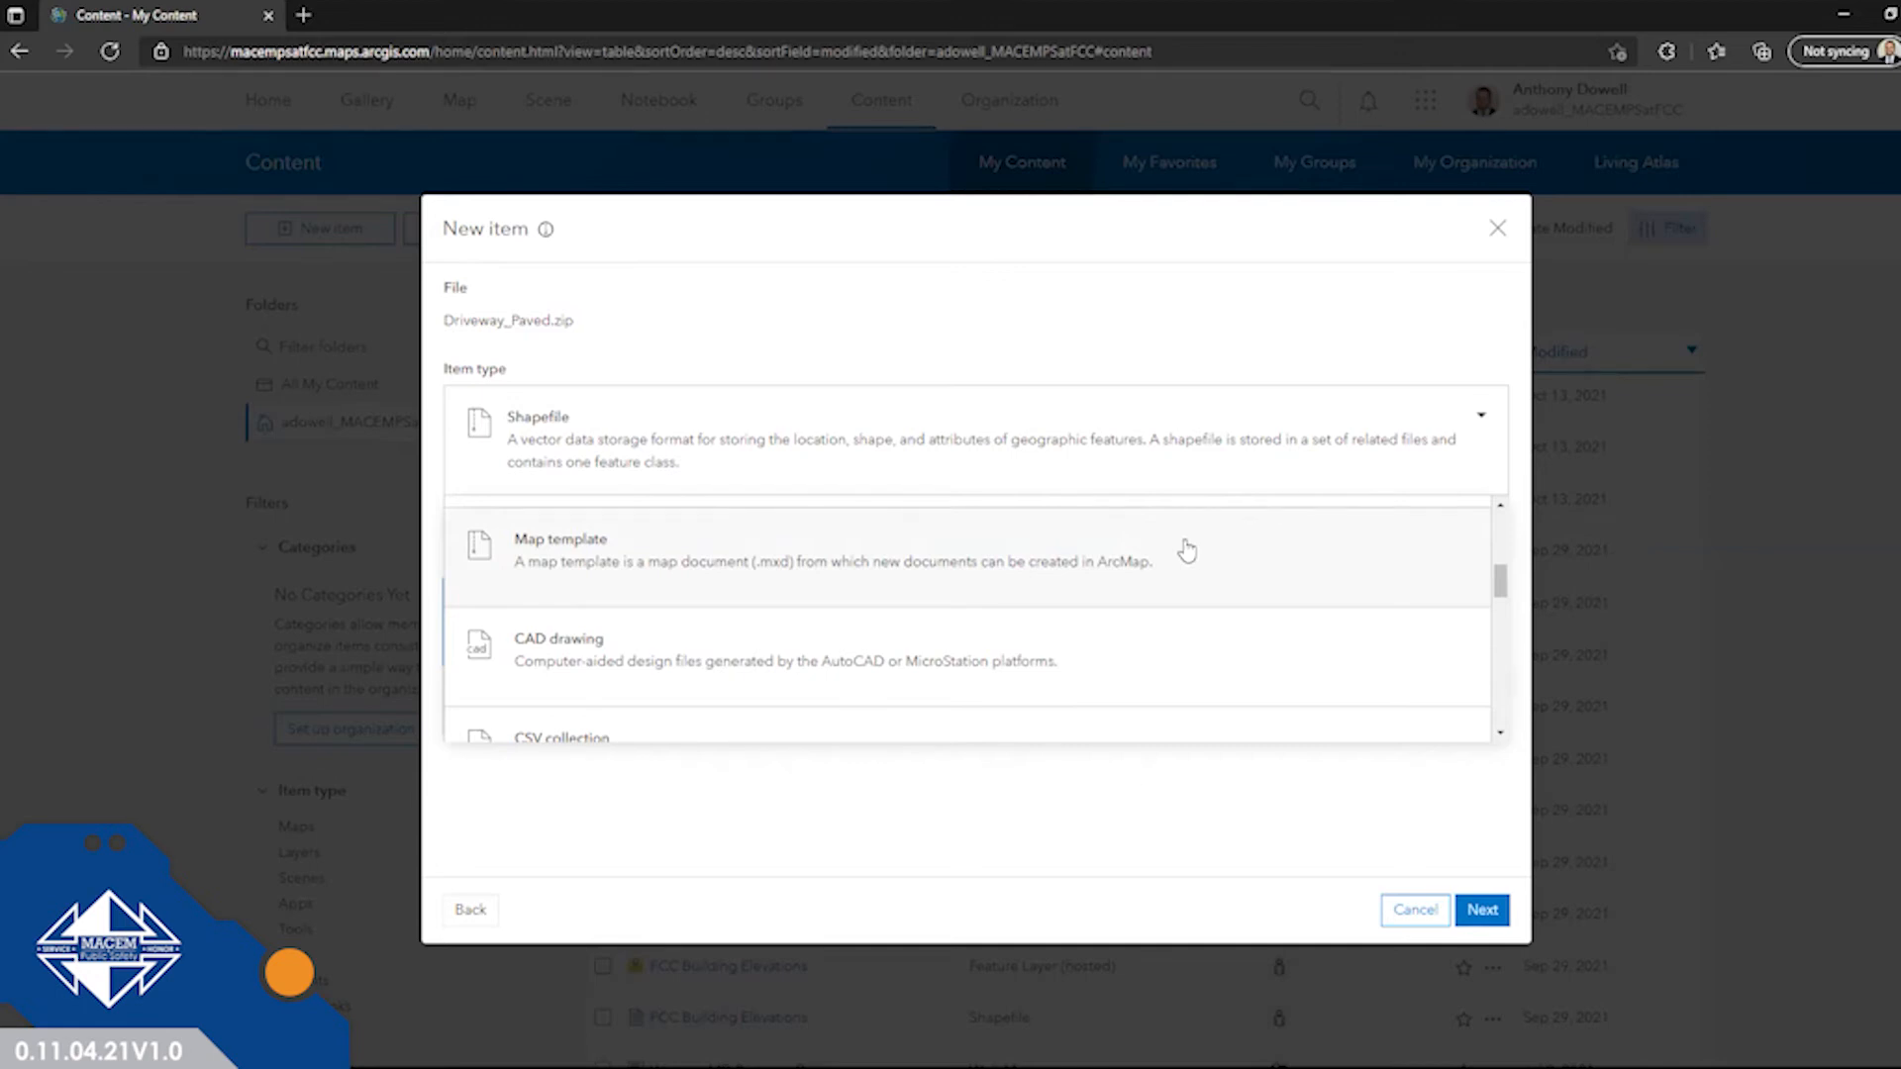
drag(1499, 582, 1502, 607)
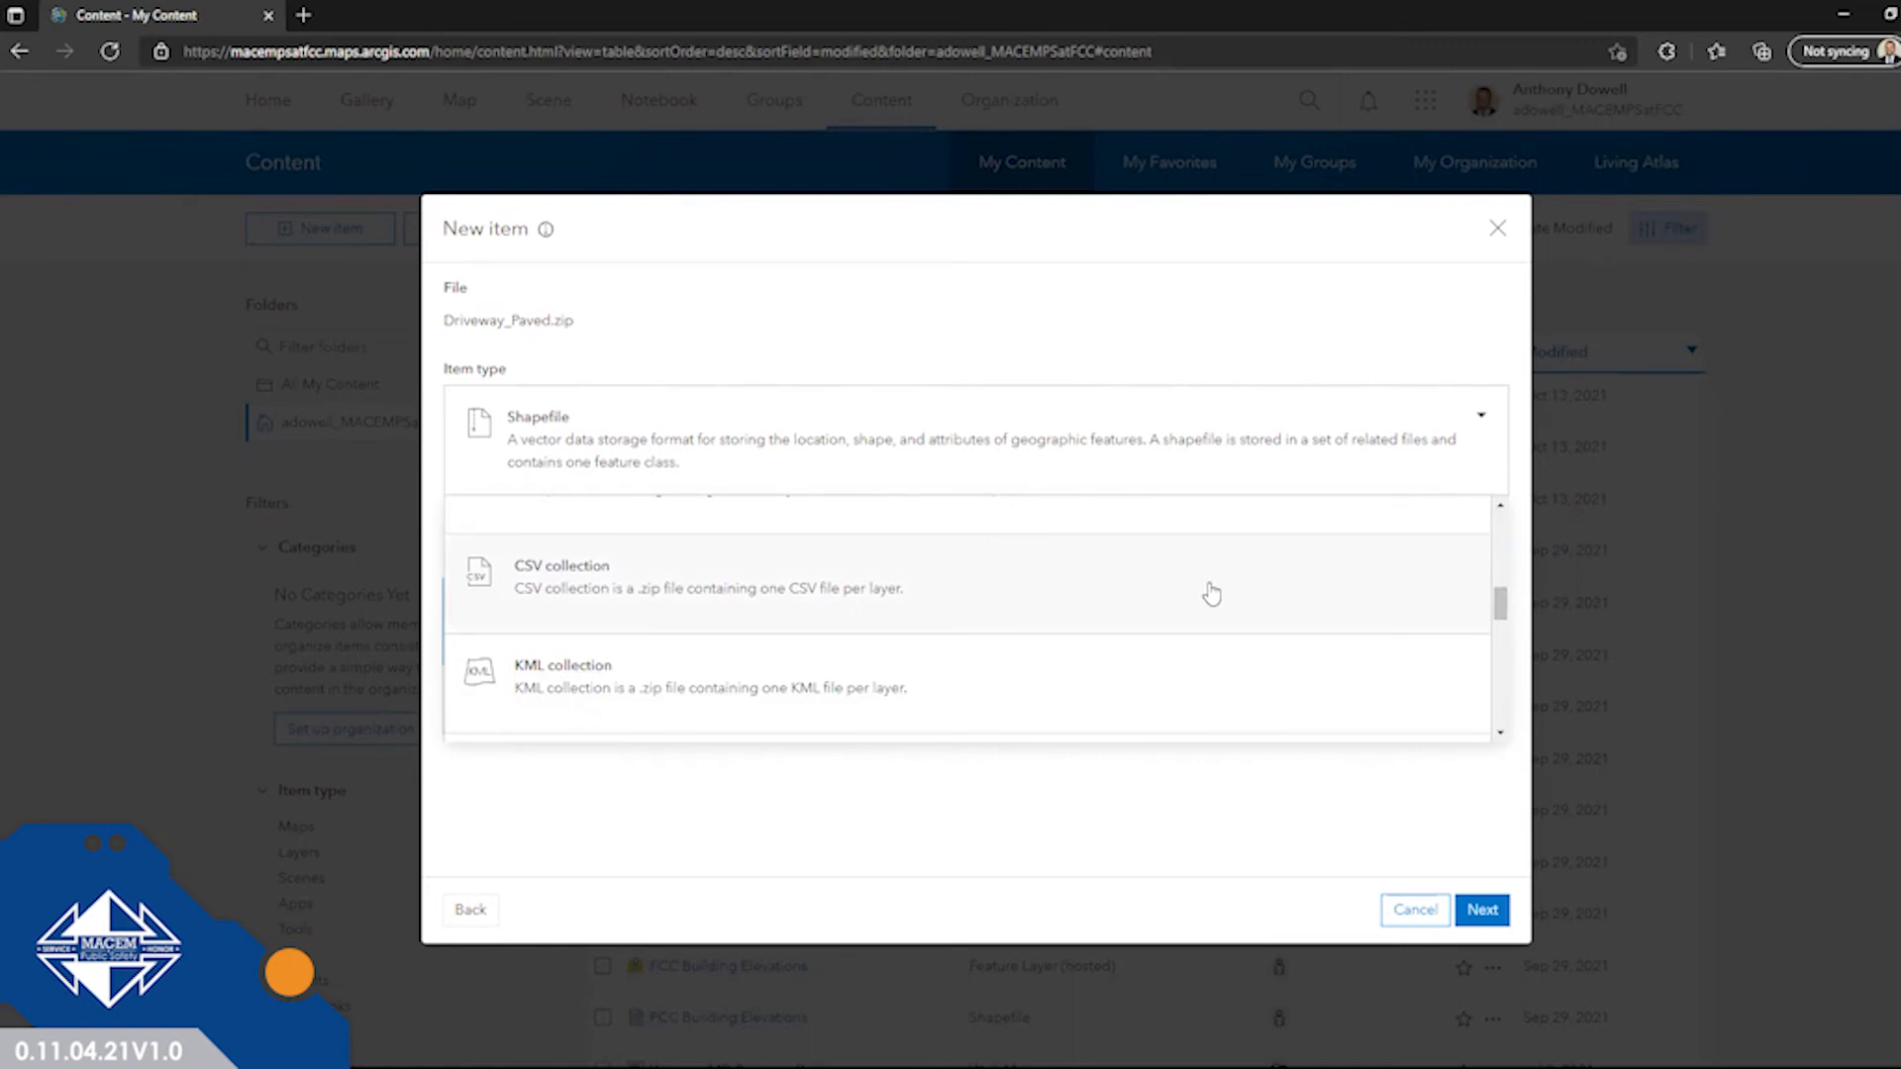
drag(1500, 601, 1501, 619)
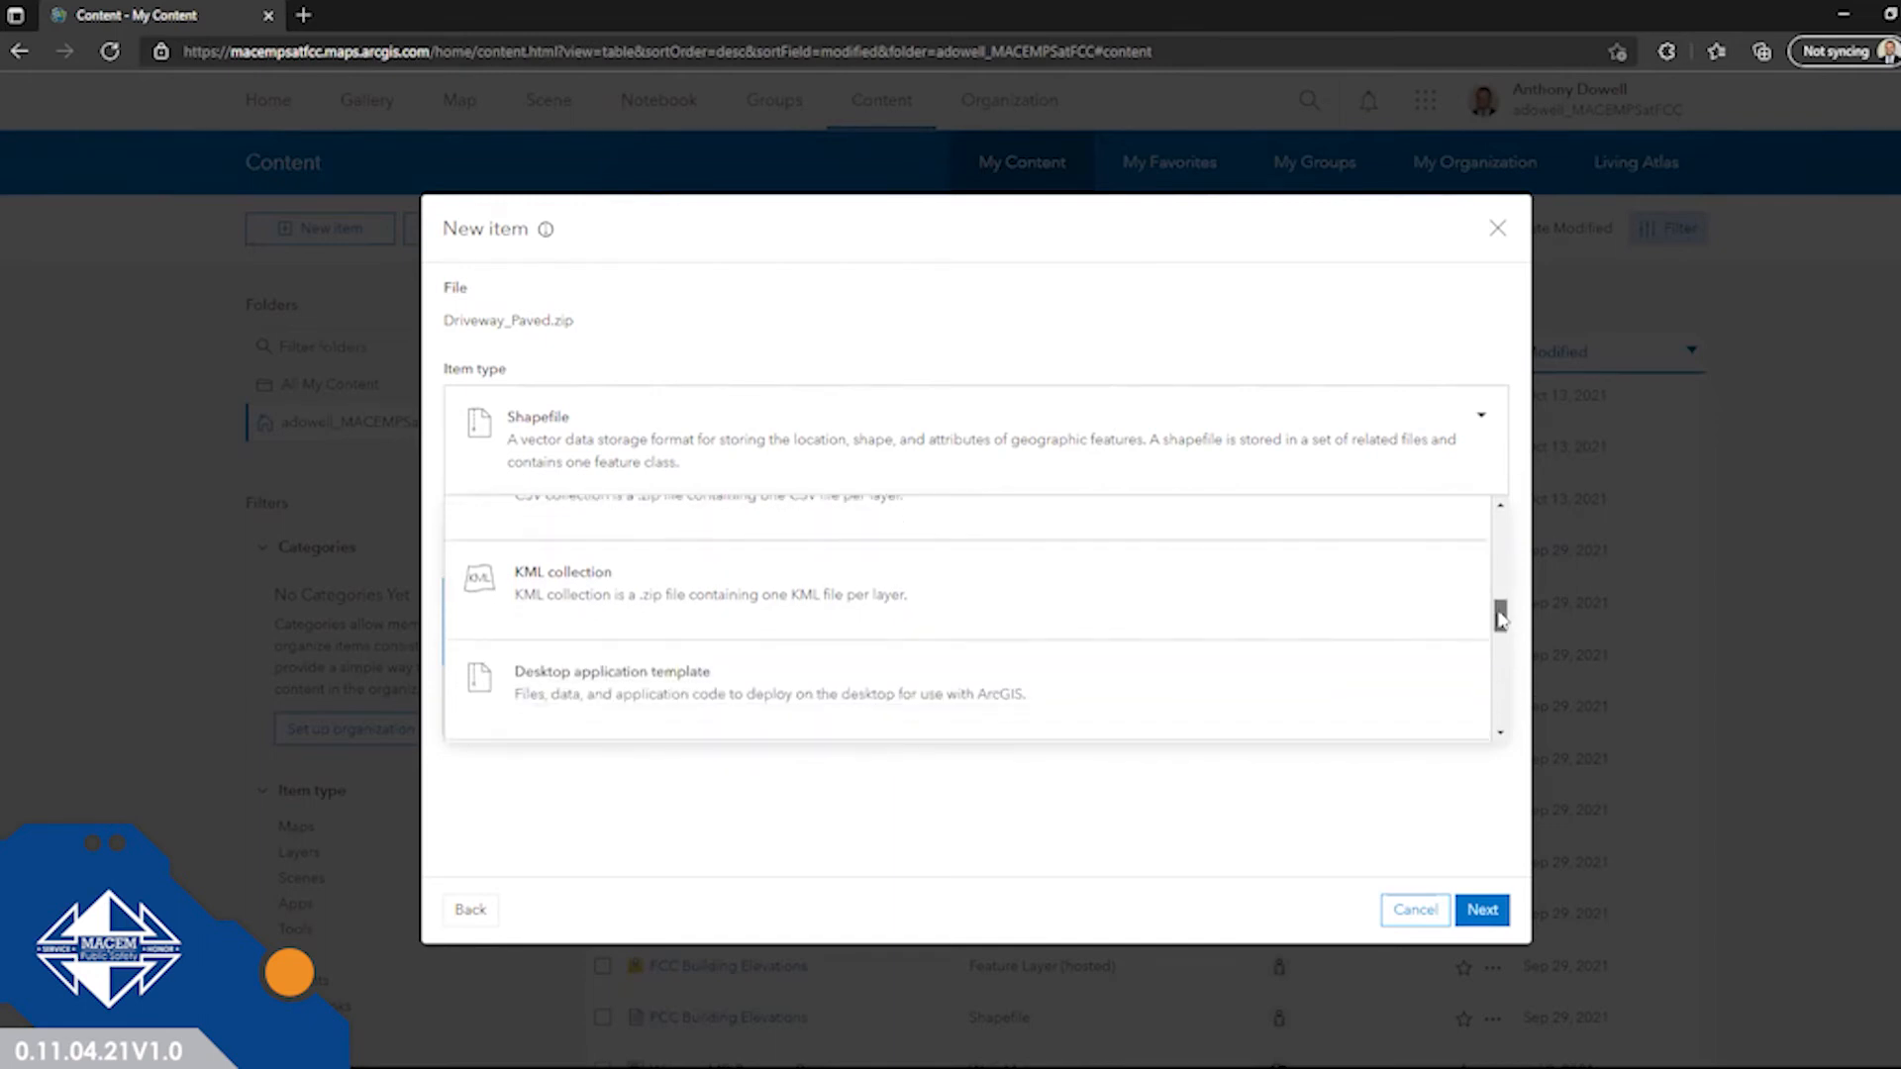
drag(1501, 619, 1501, 623)
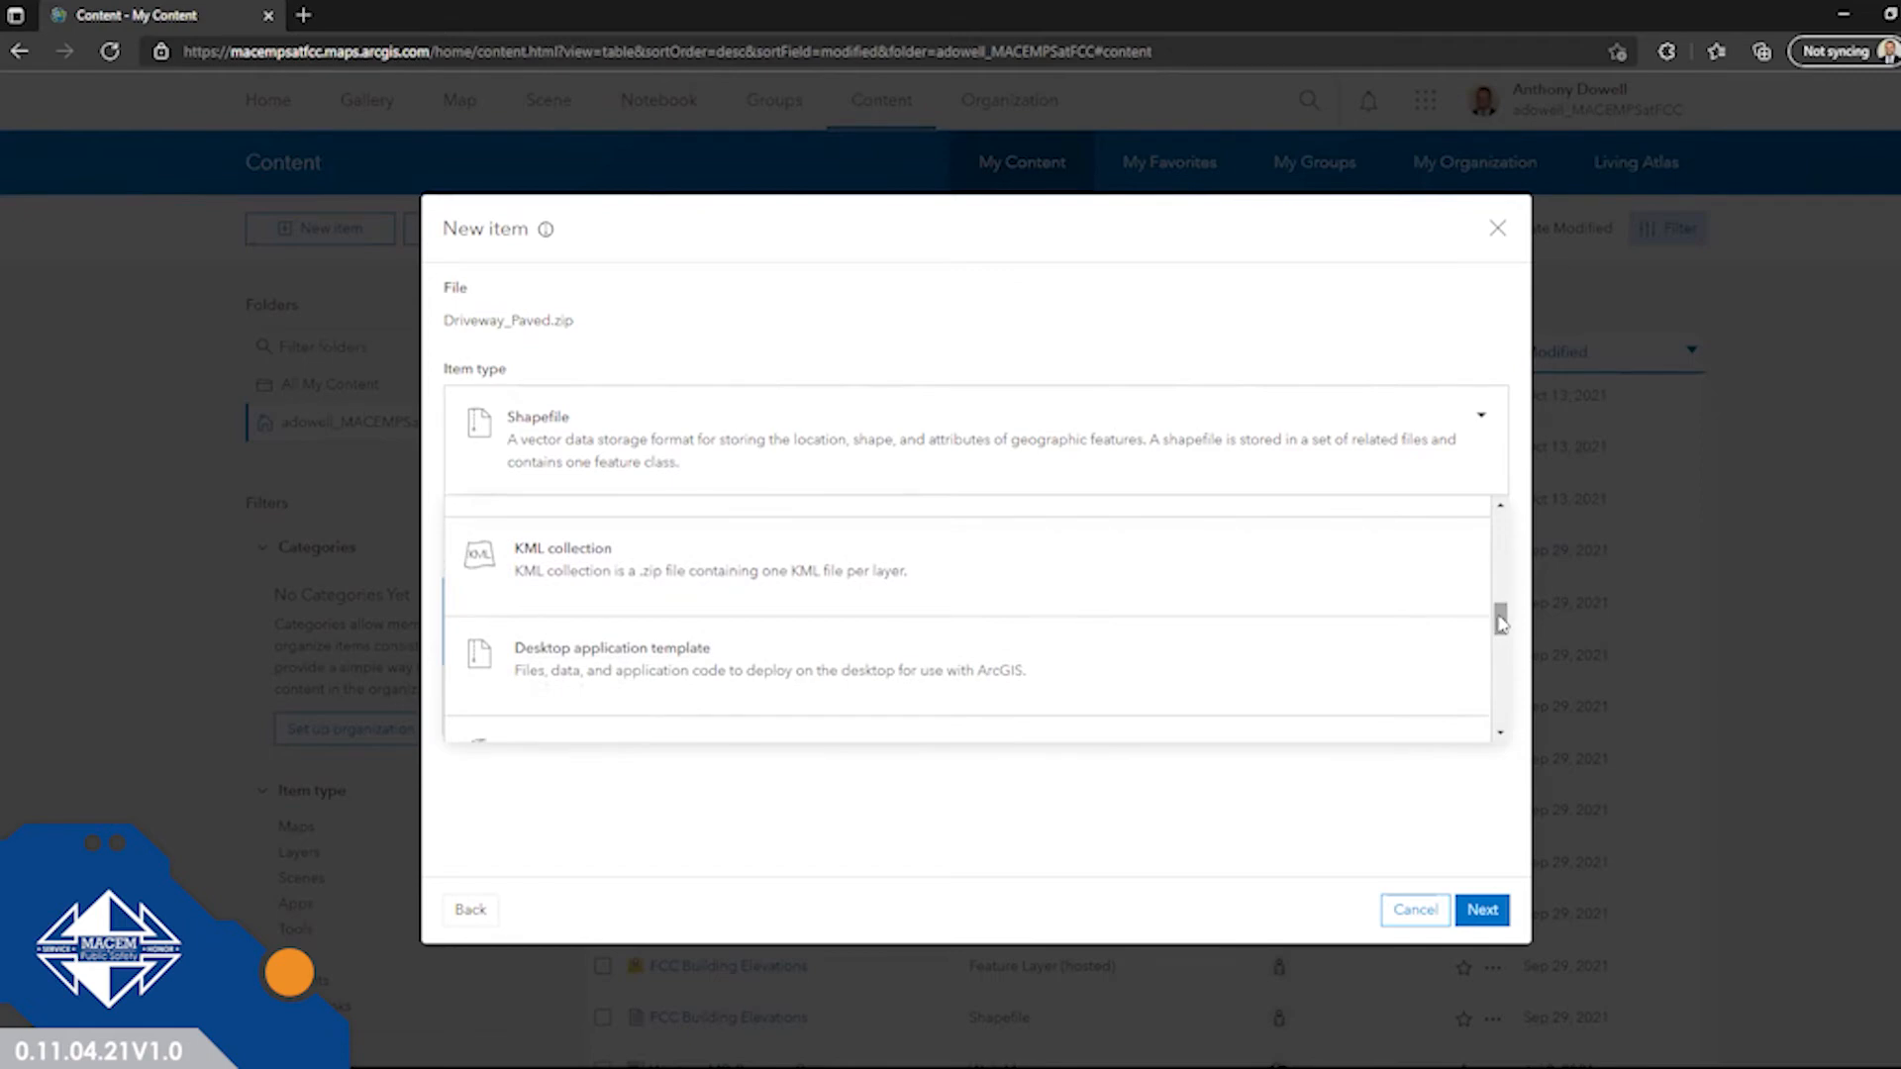
drag(1501, 623, 1512, 503)
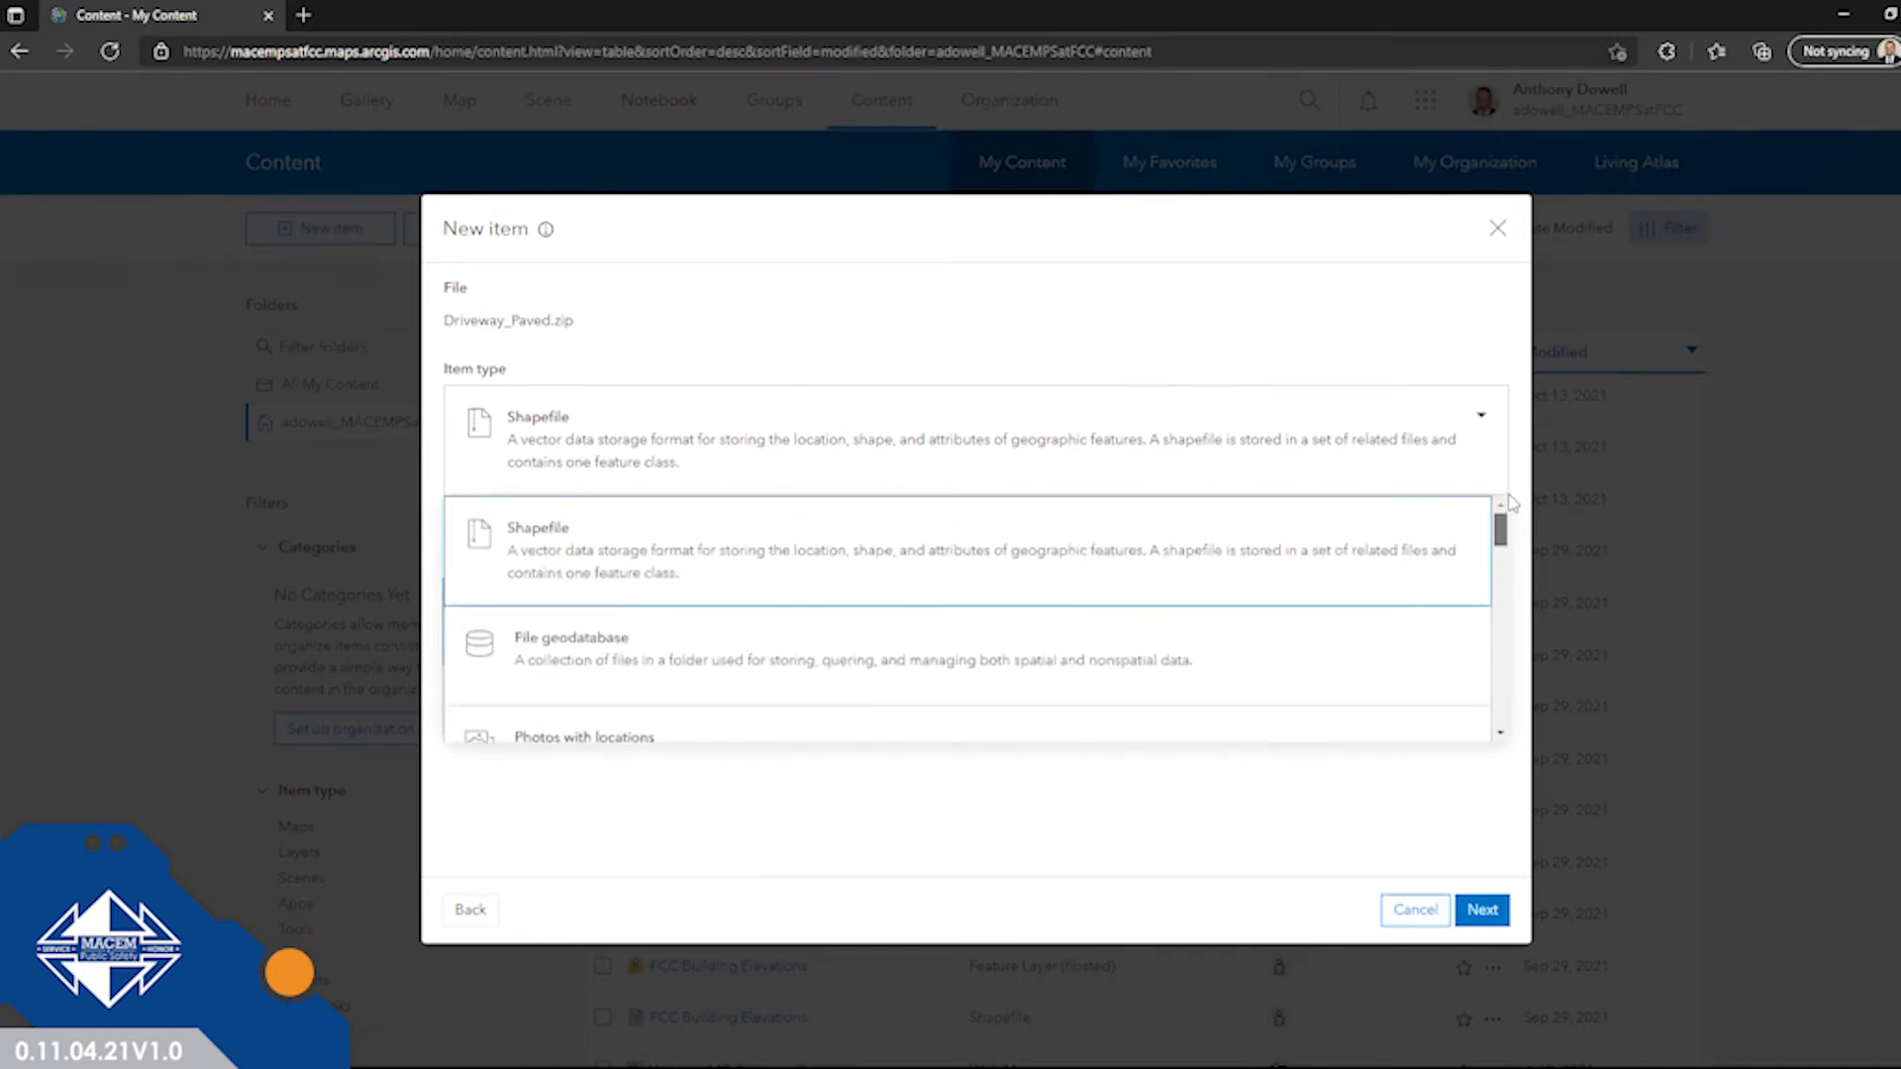
click(615, 420)
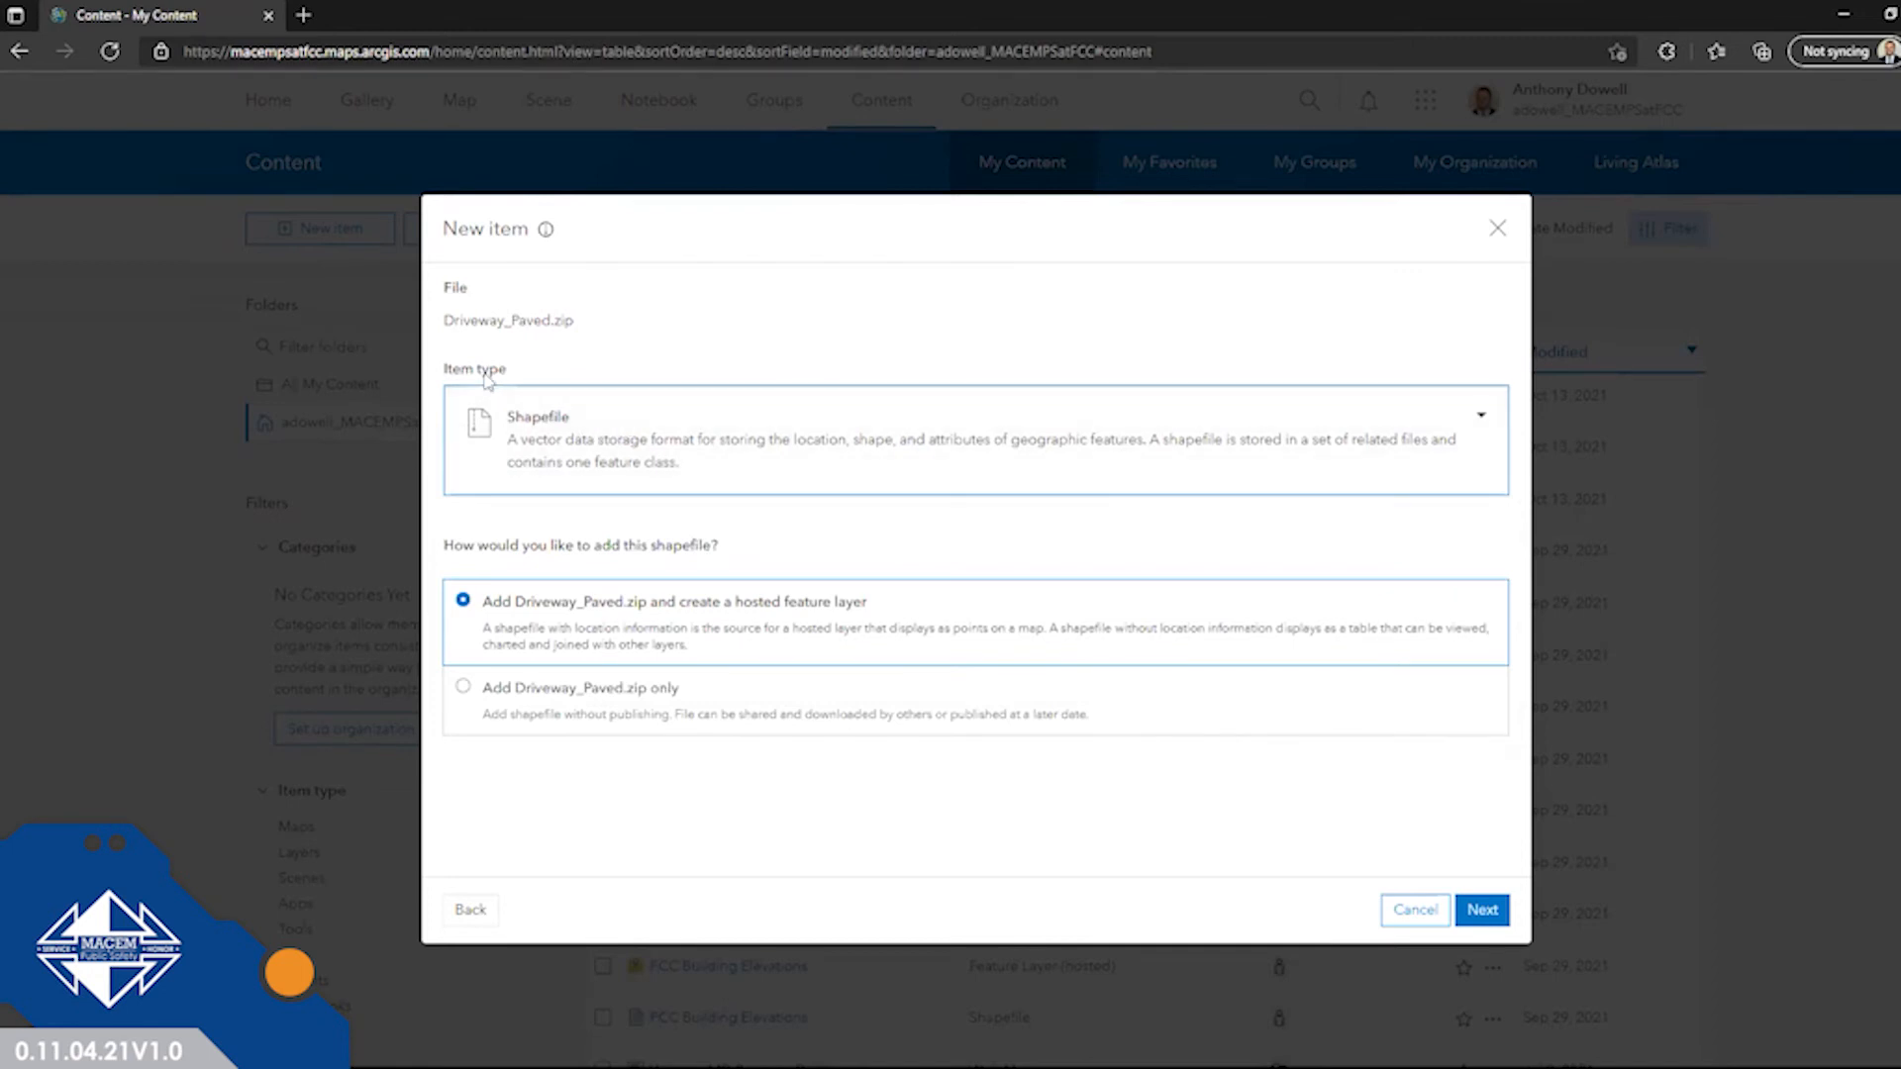
click(757, 443)
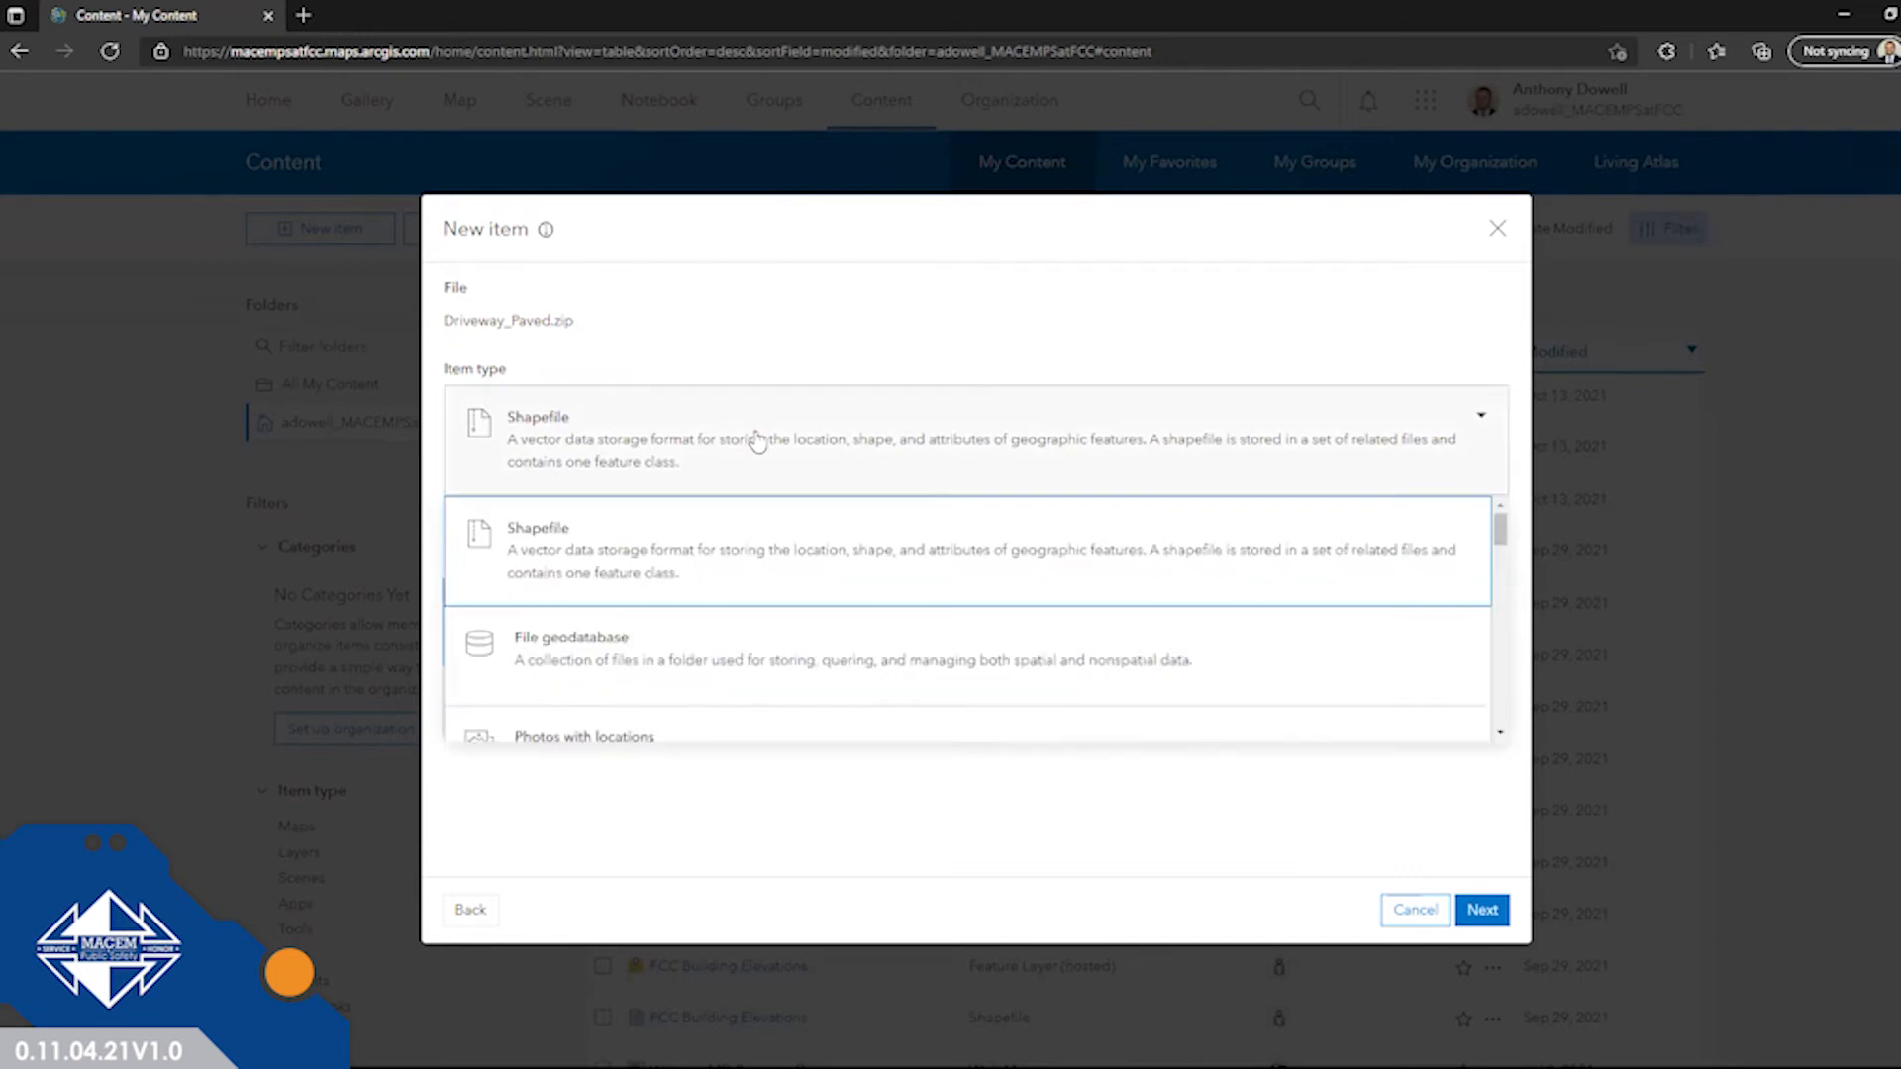
click(581, 453)
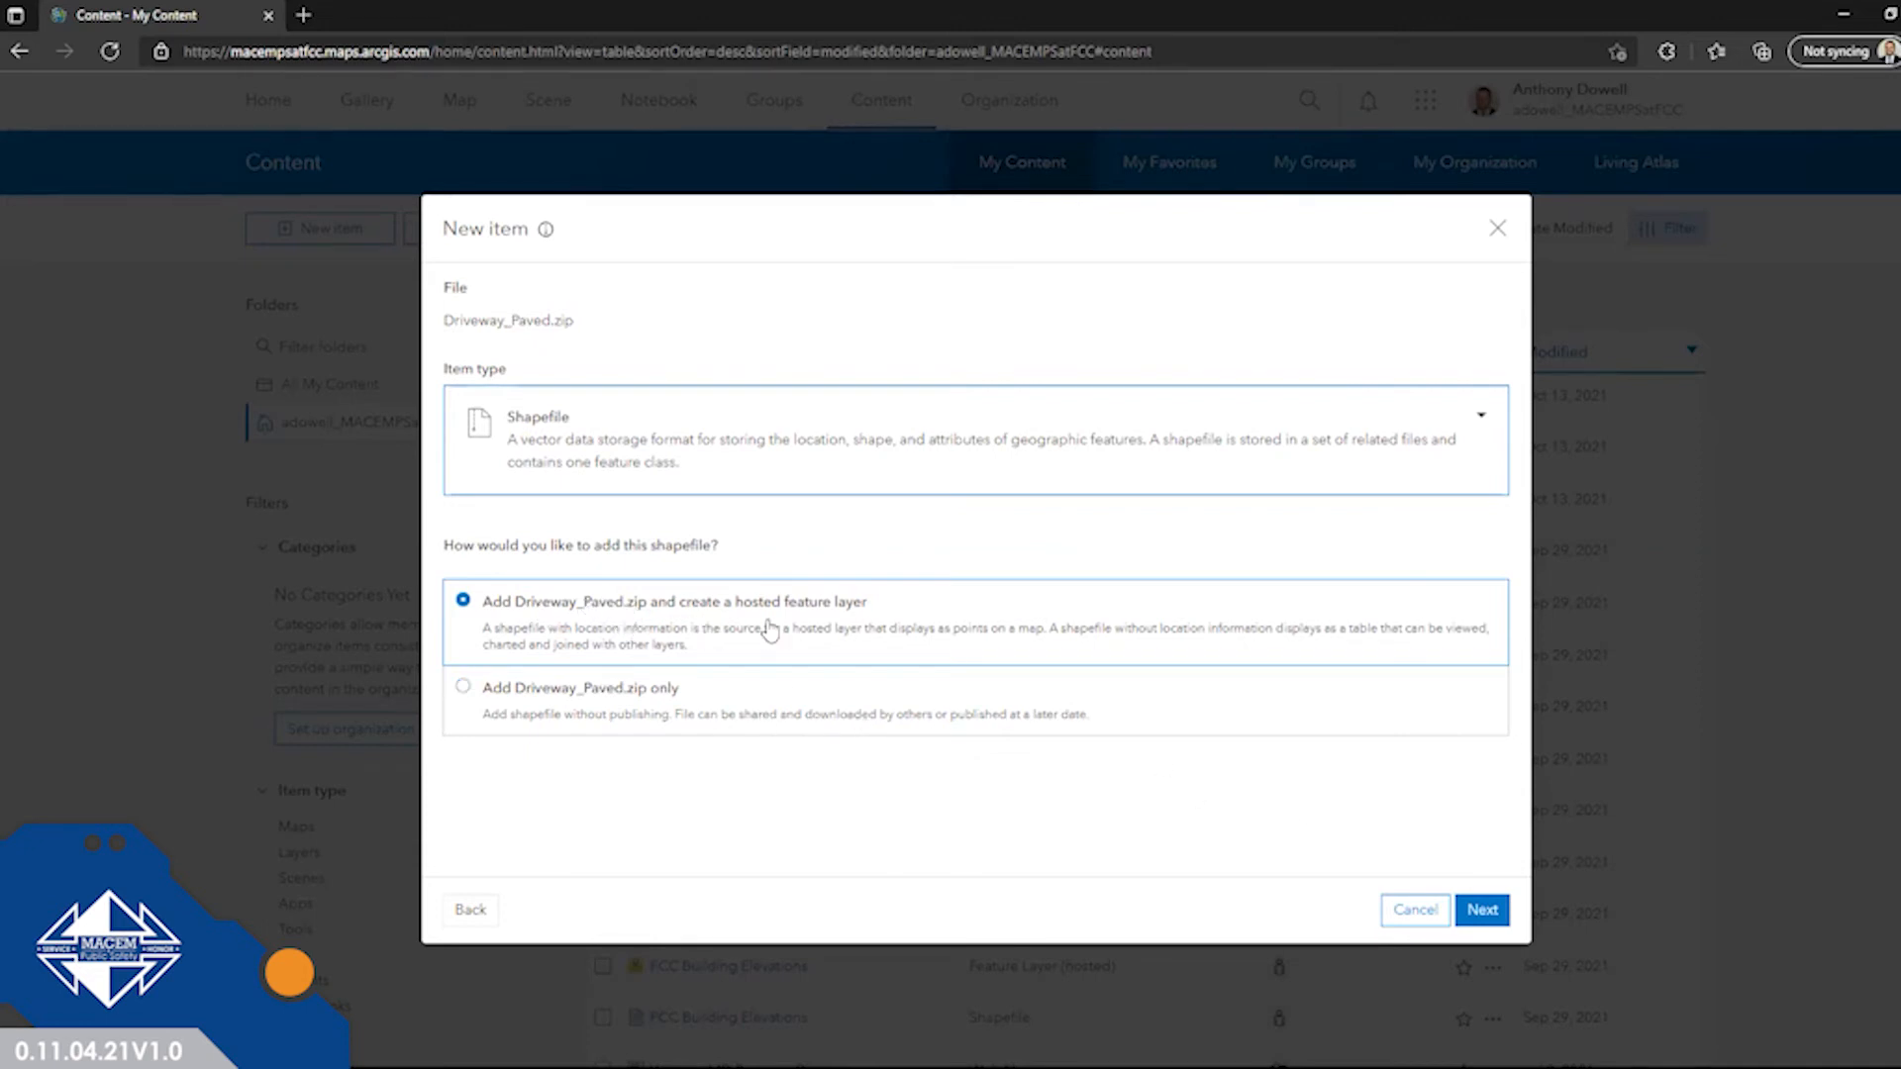
Proceed with creating a hosted feature layer from the shapefile, title it Driveway Paved and keep the account's home folder.
click(1482, 909)
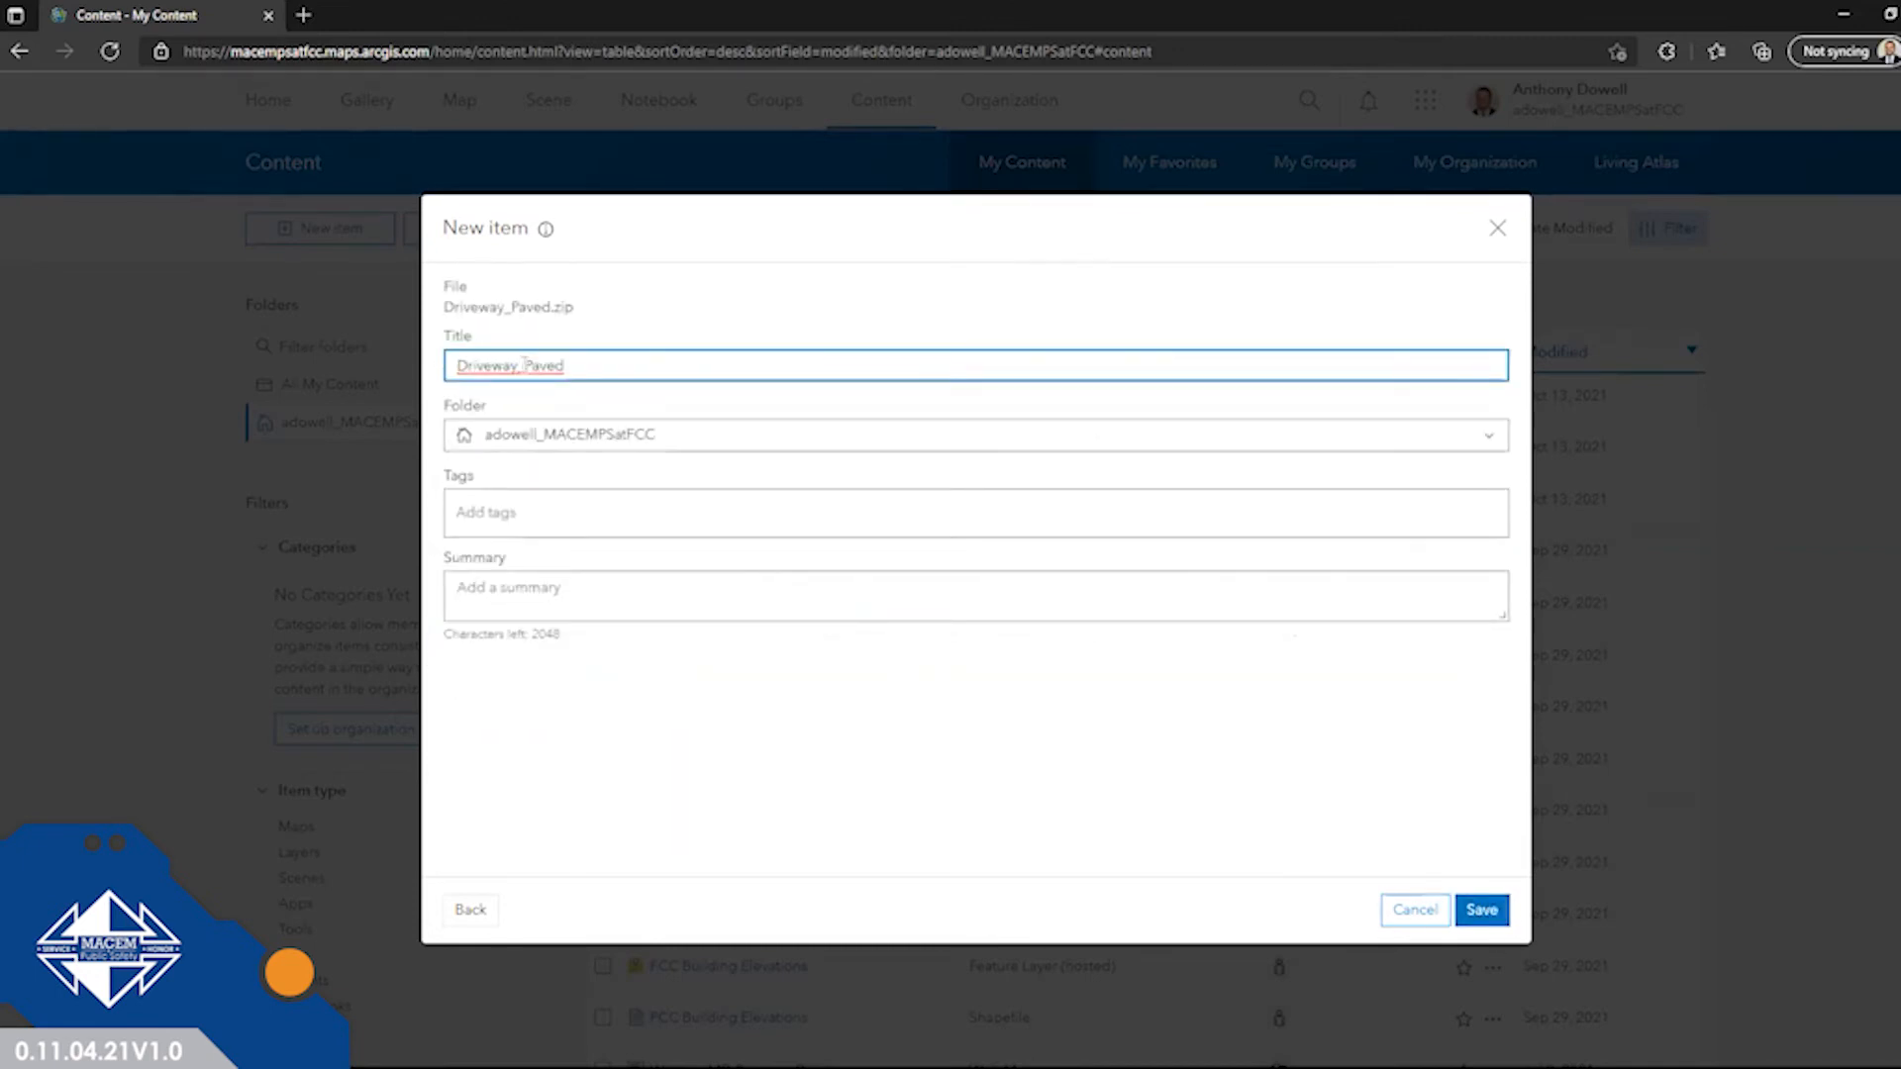
key(BackSpace)
click(698, 434)
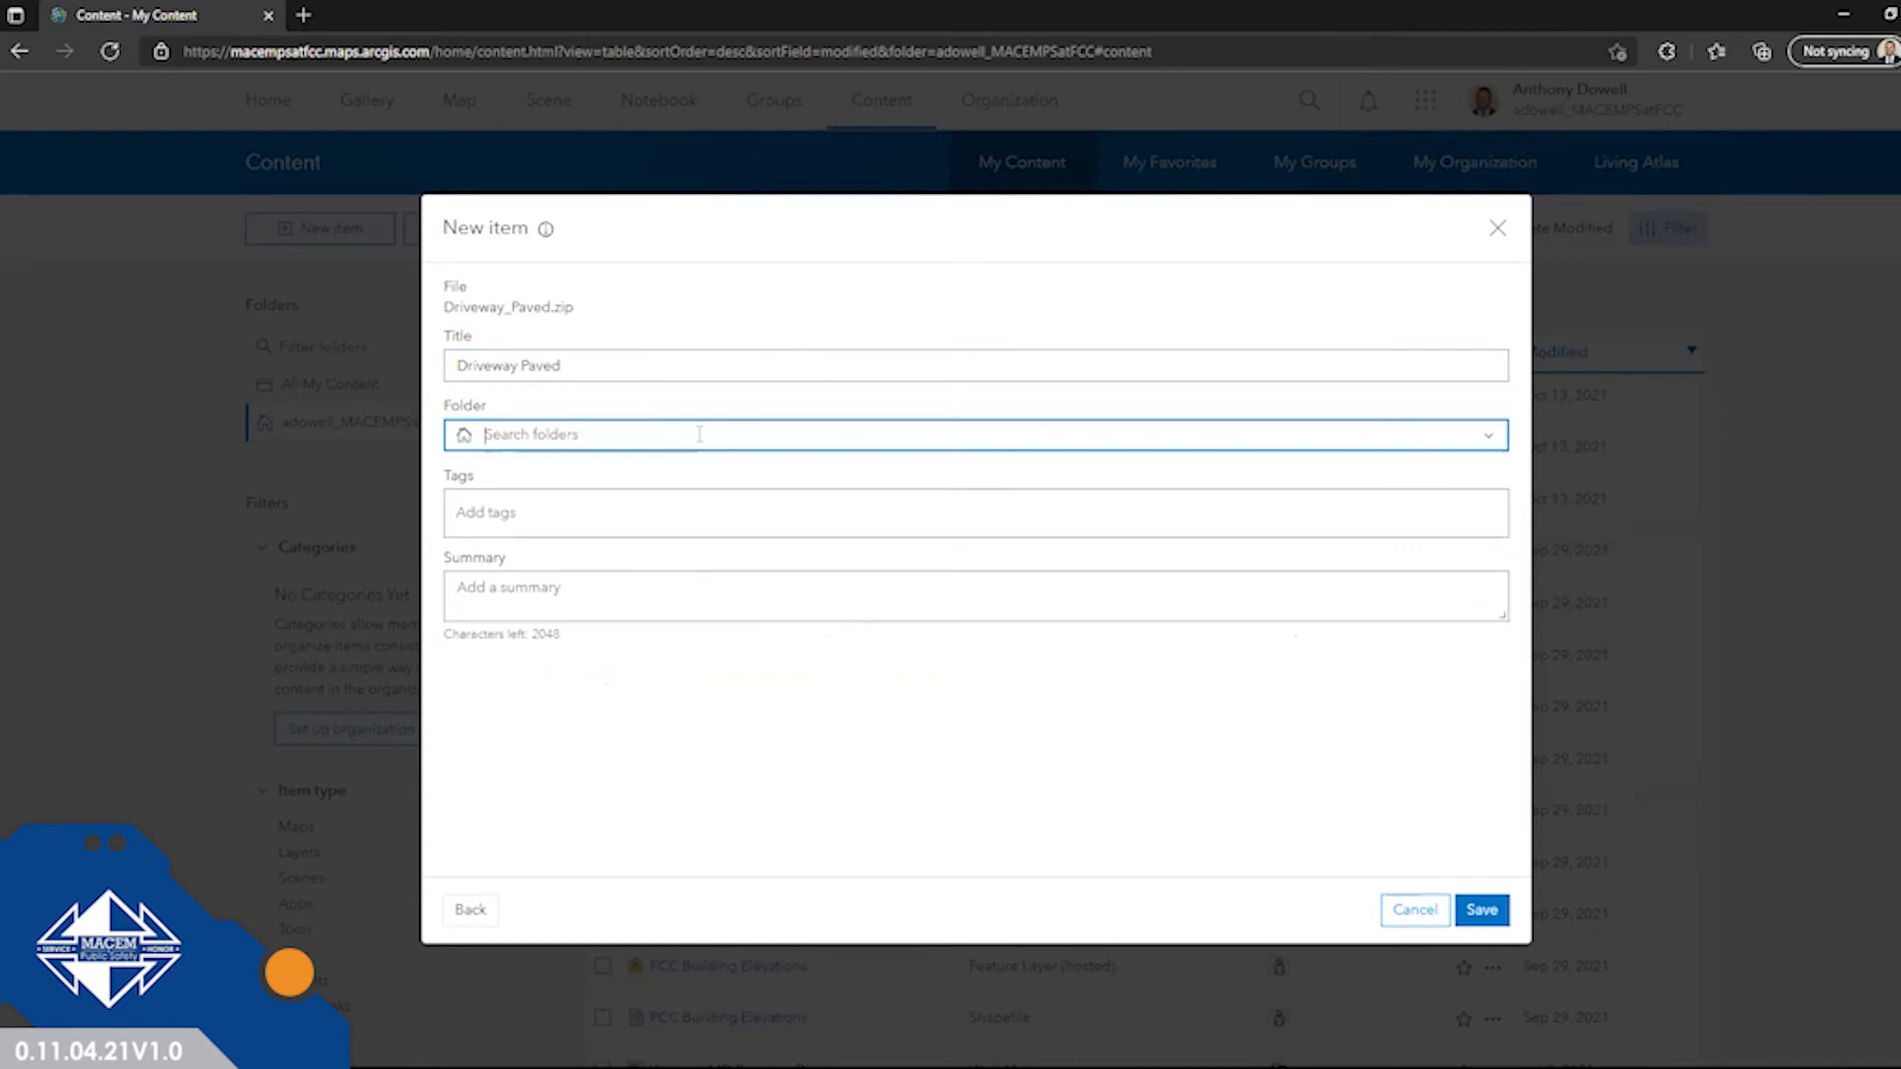
click(657, 516)
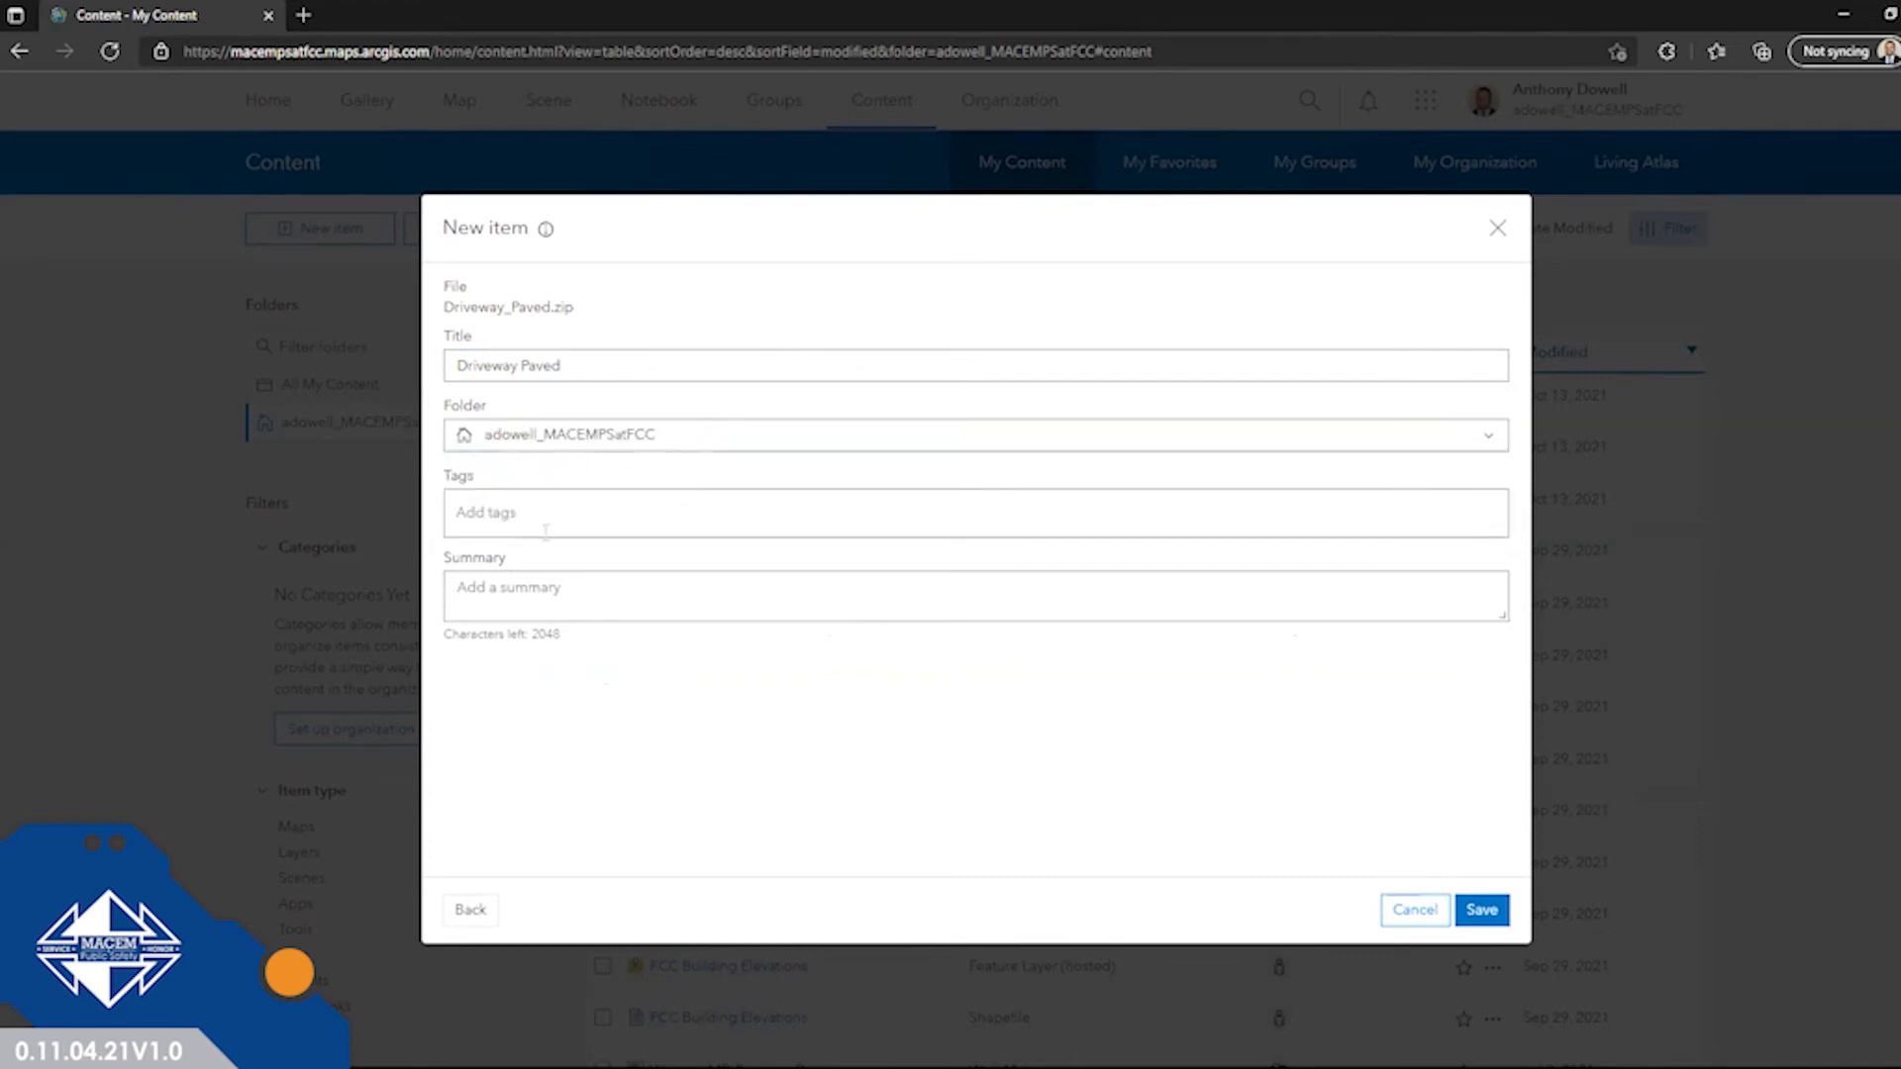
Tag the new item with MACEM&PS and Driveway, add the summary "Paved driveways." and save it.
click(554, 499)
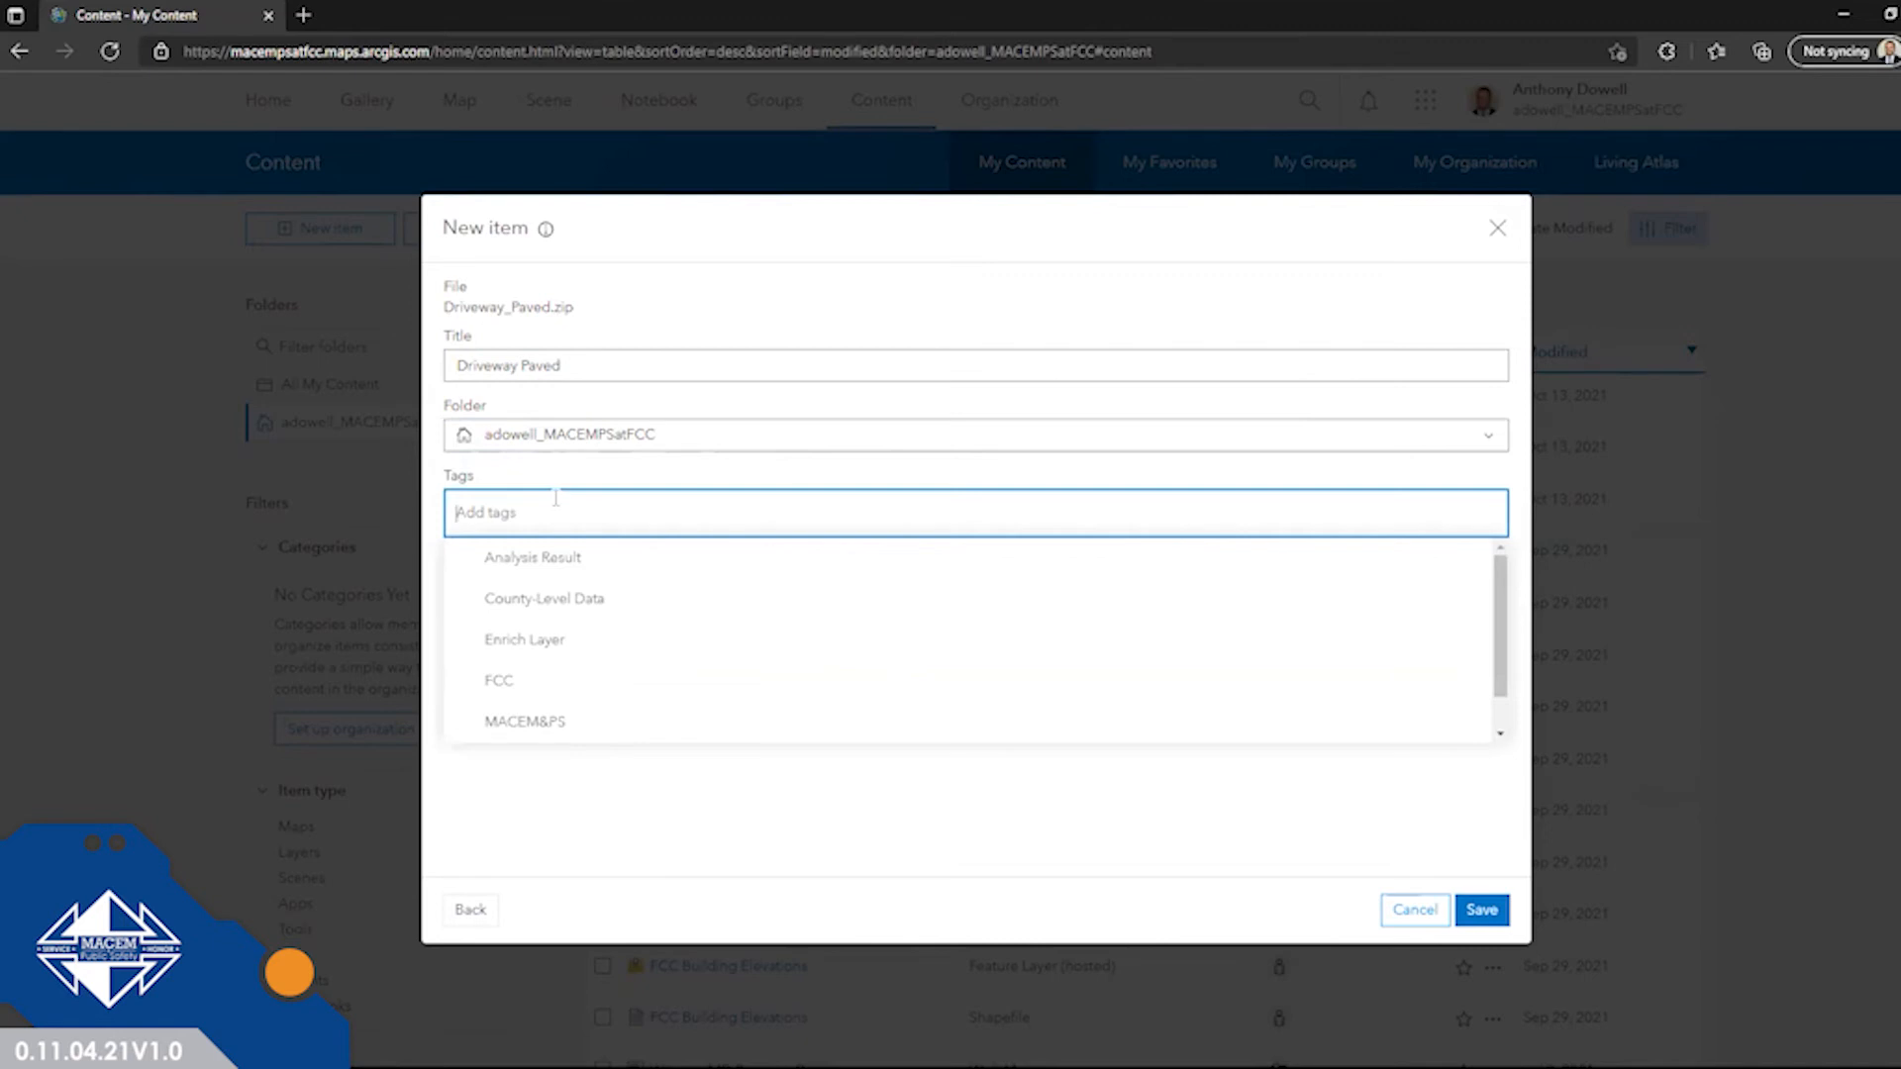
click(555, 726)
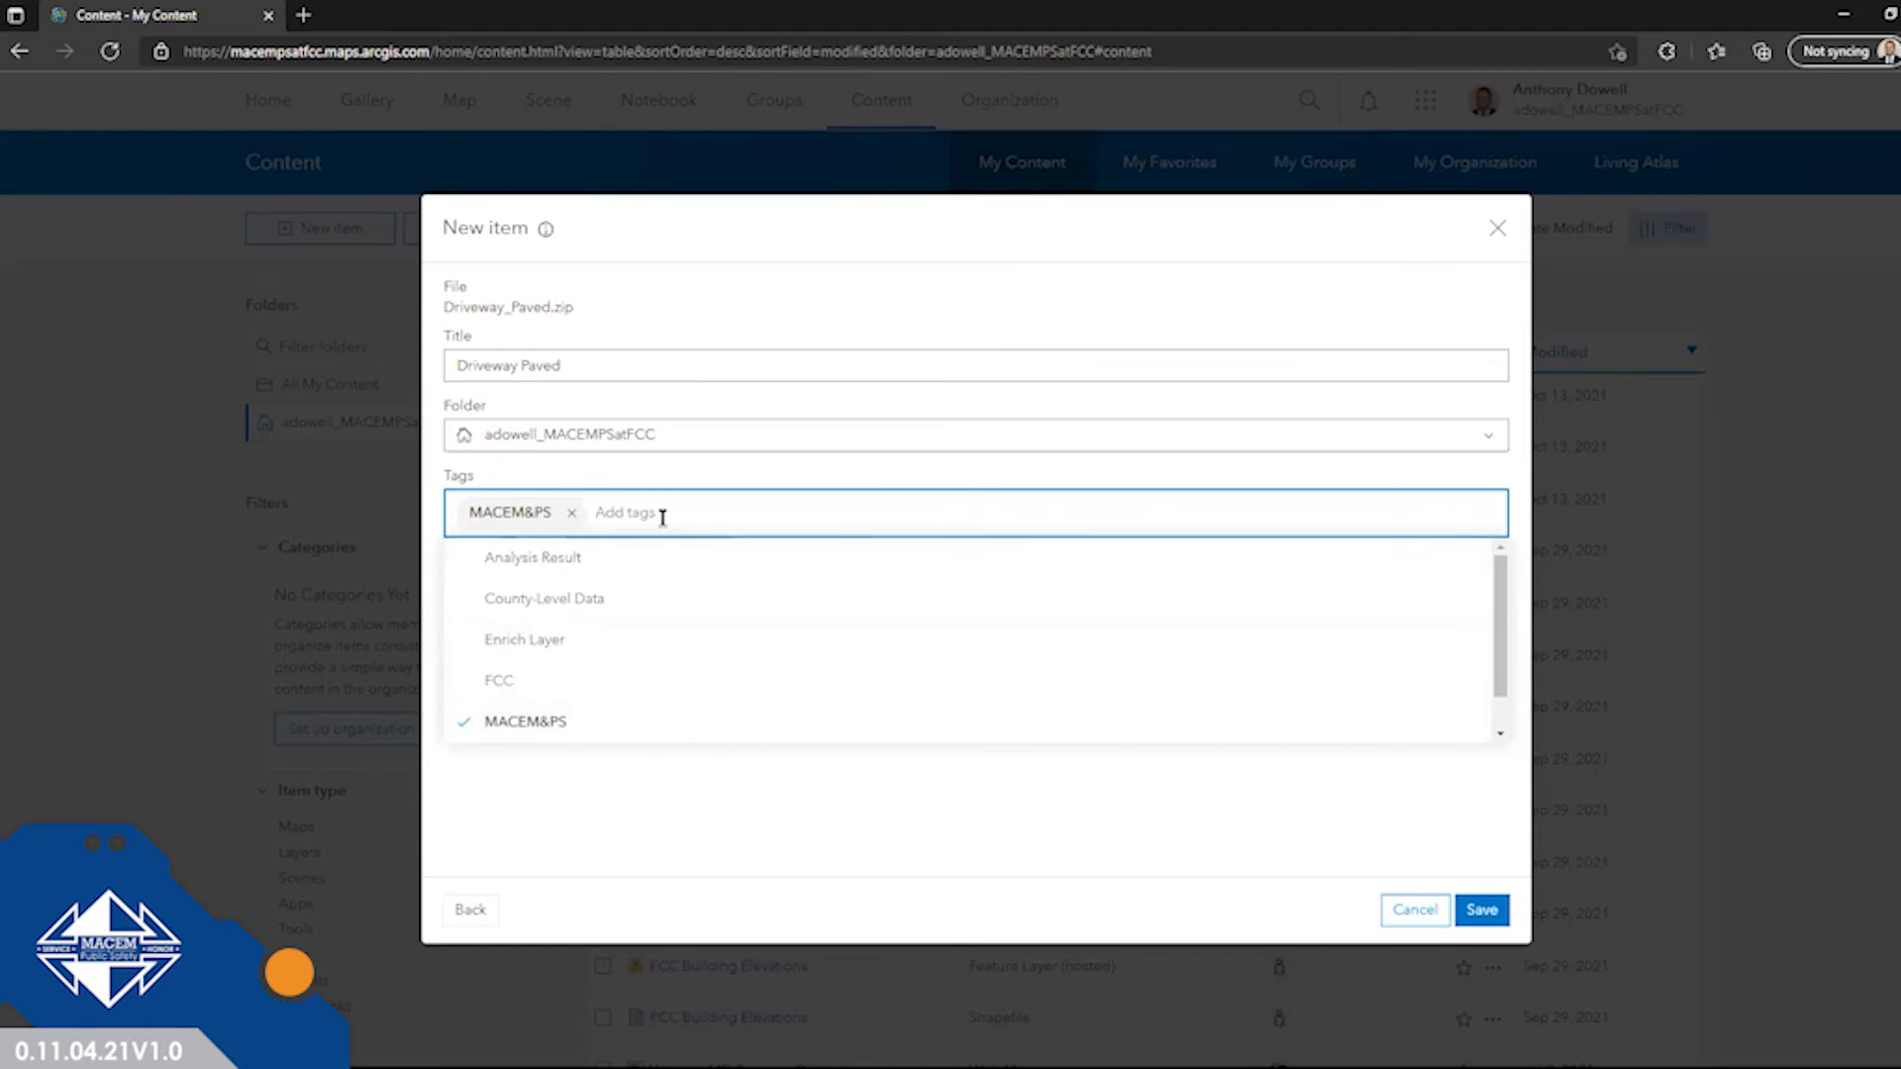
text(Driveway)
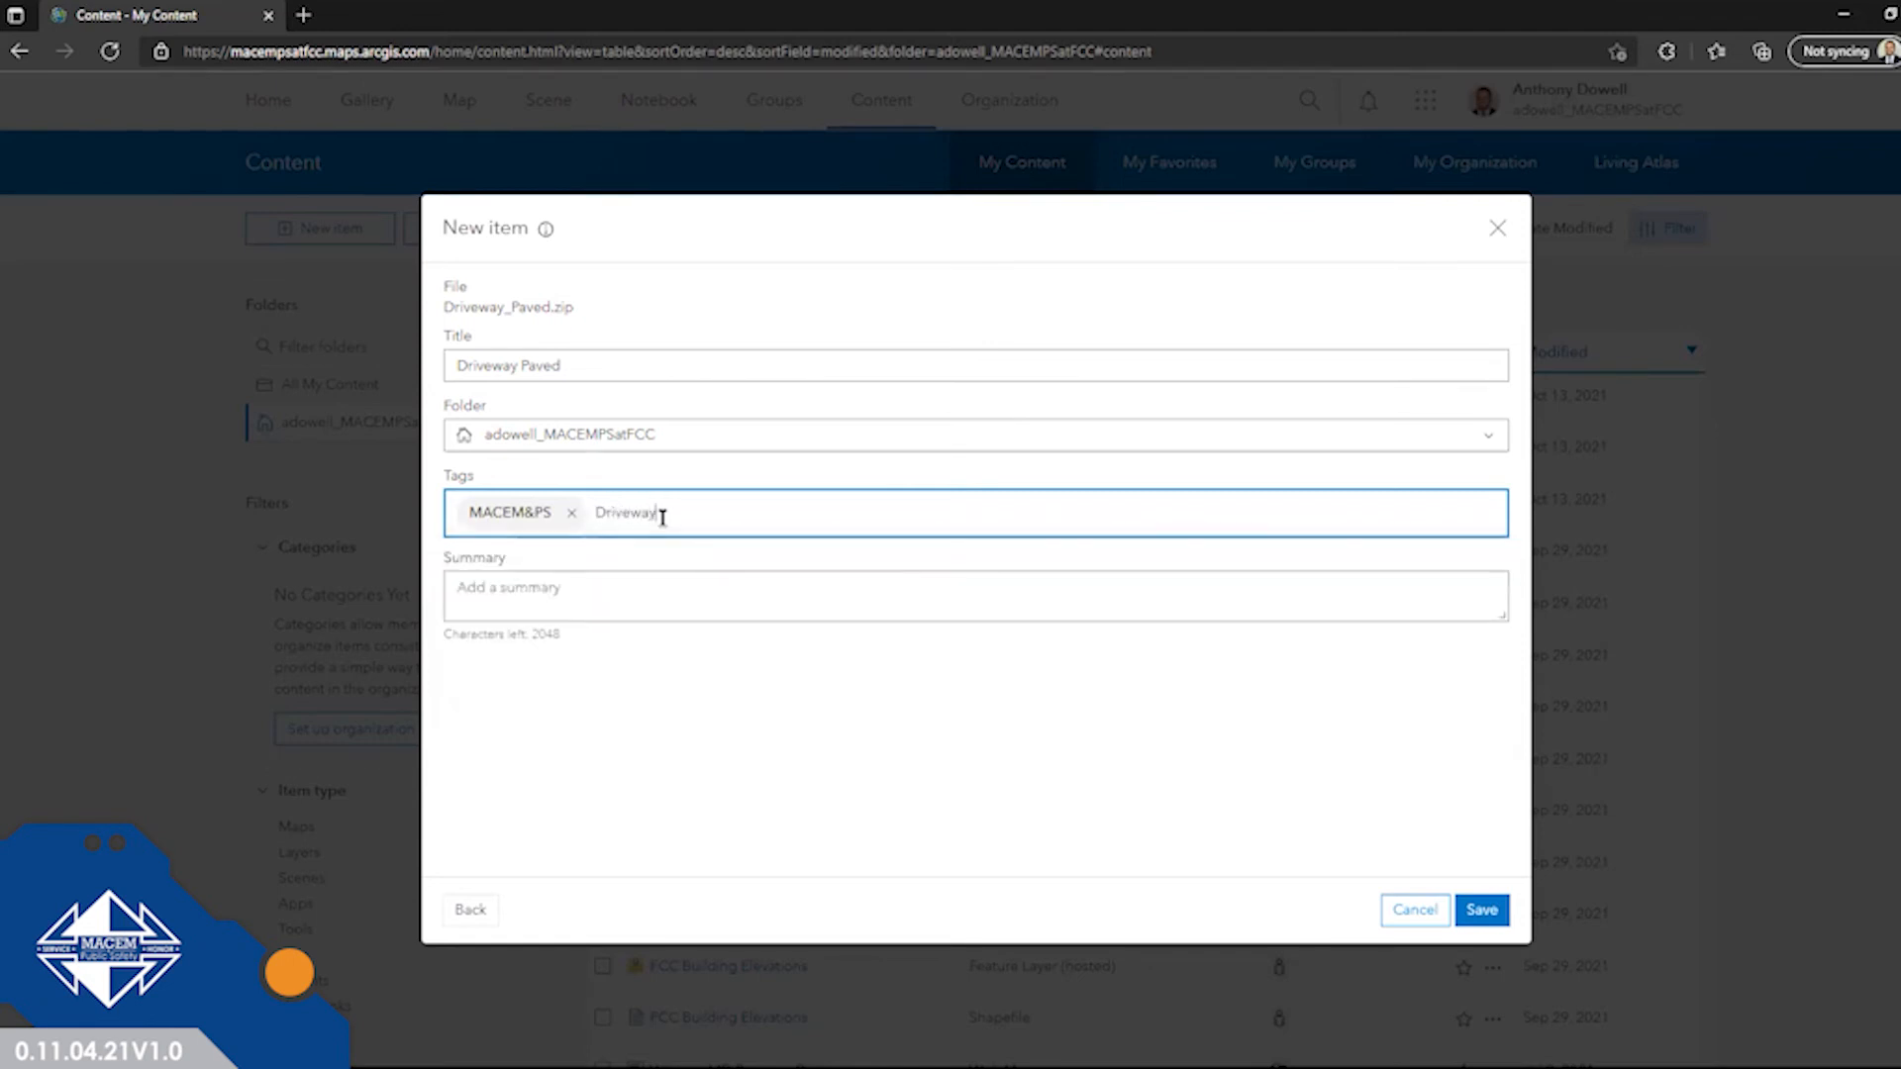
click(689, 586)
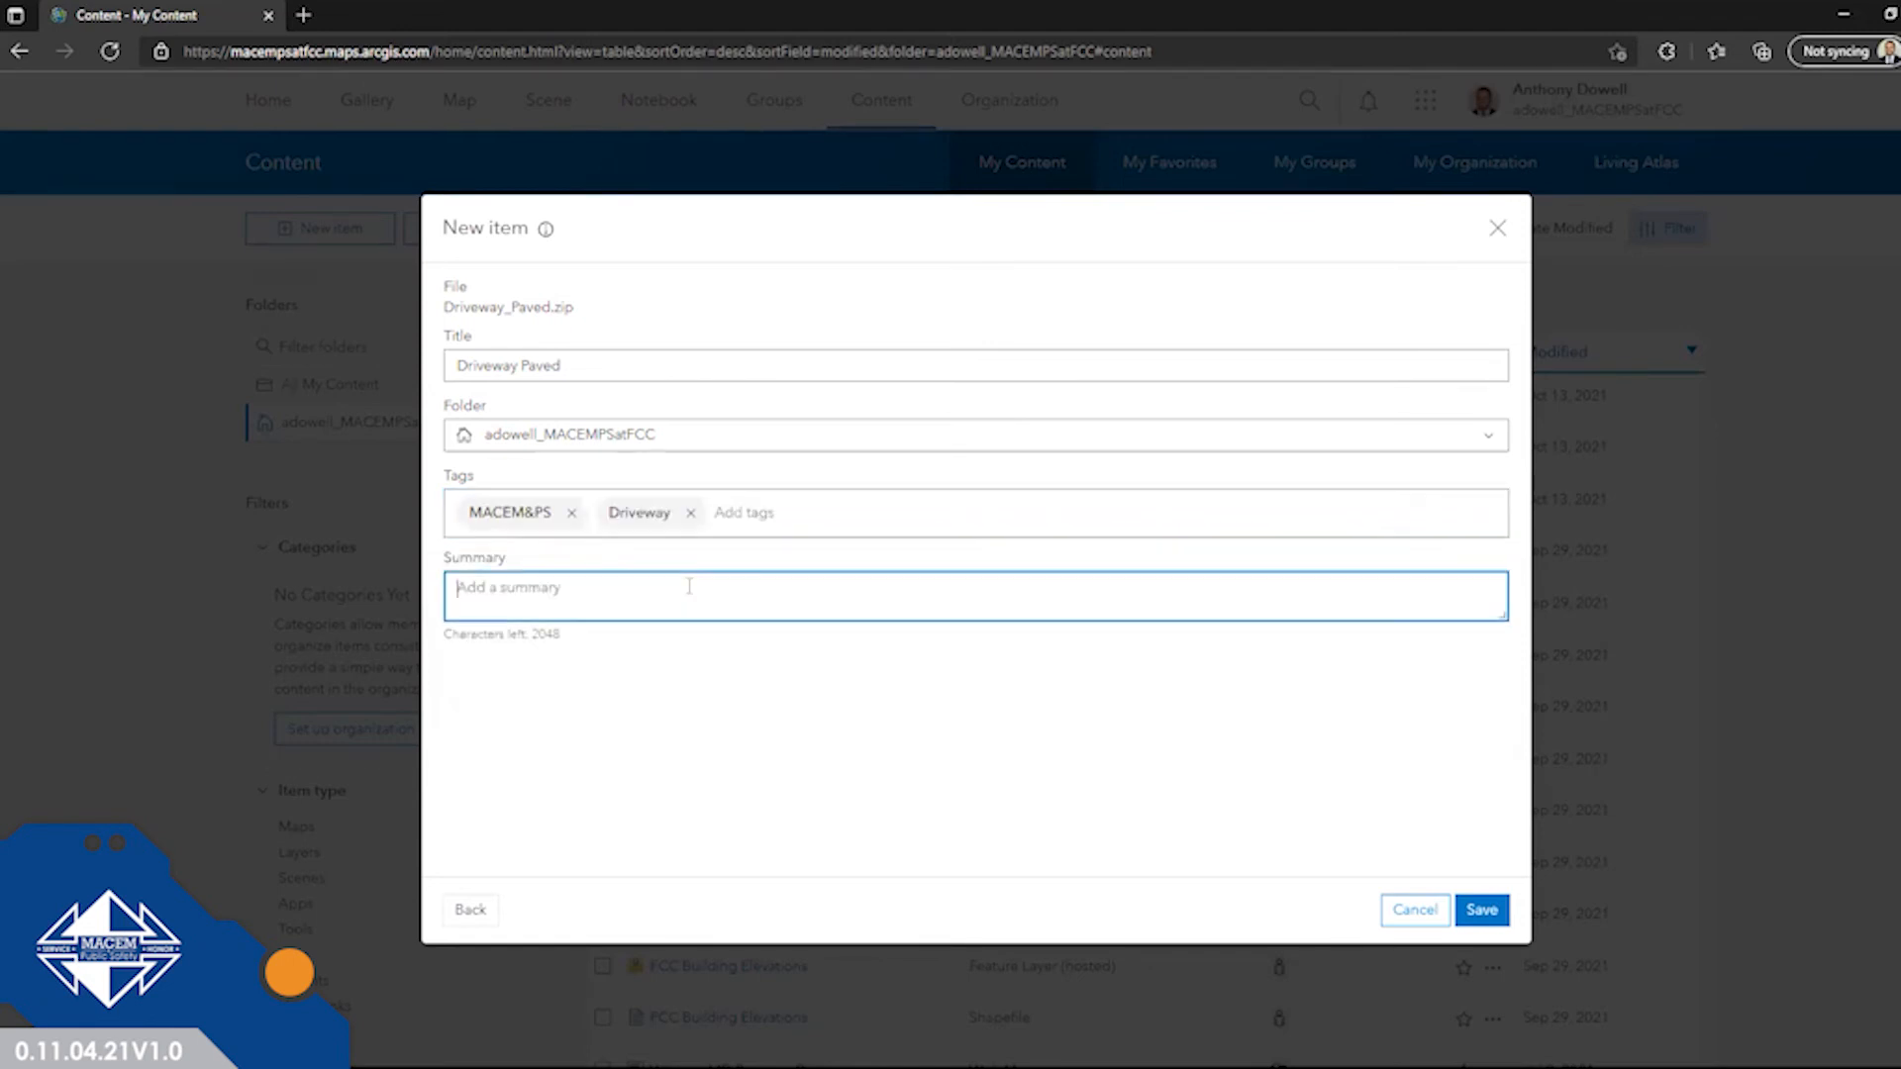
text(Paved driveways.)
click(1485, 911)
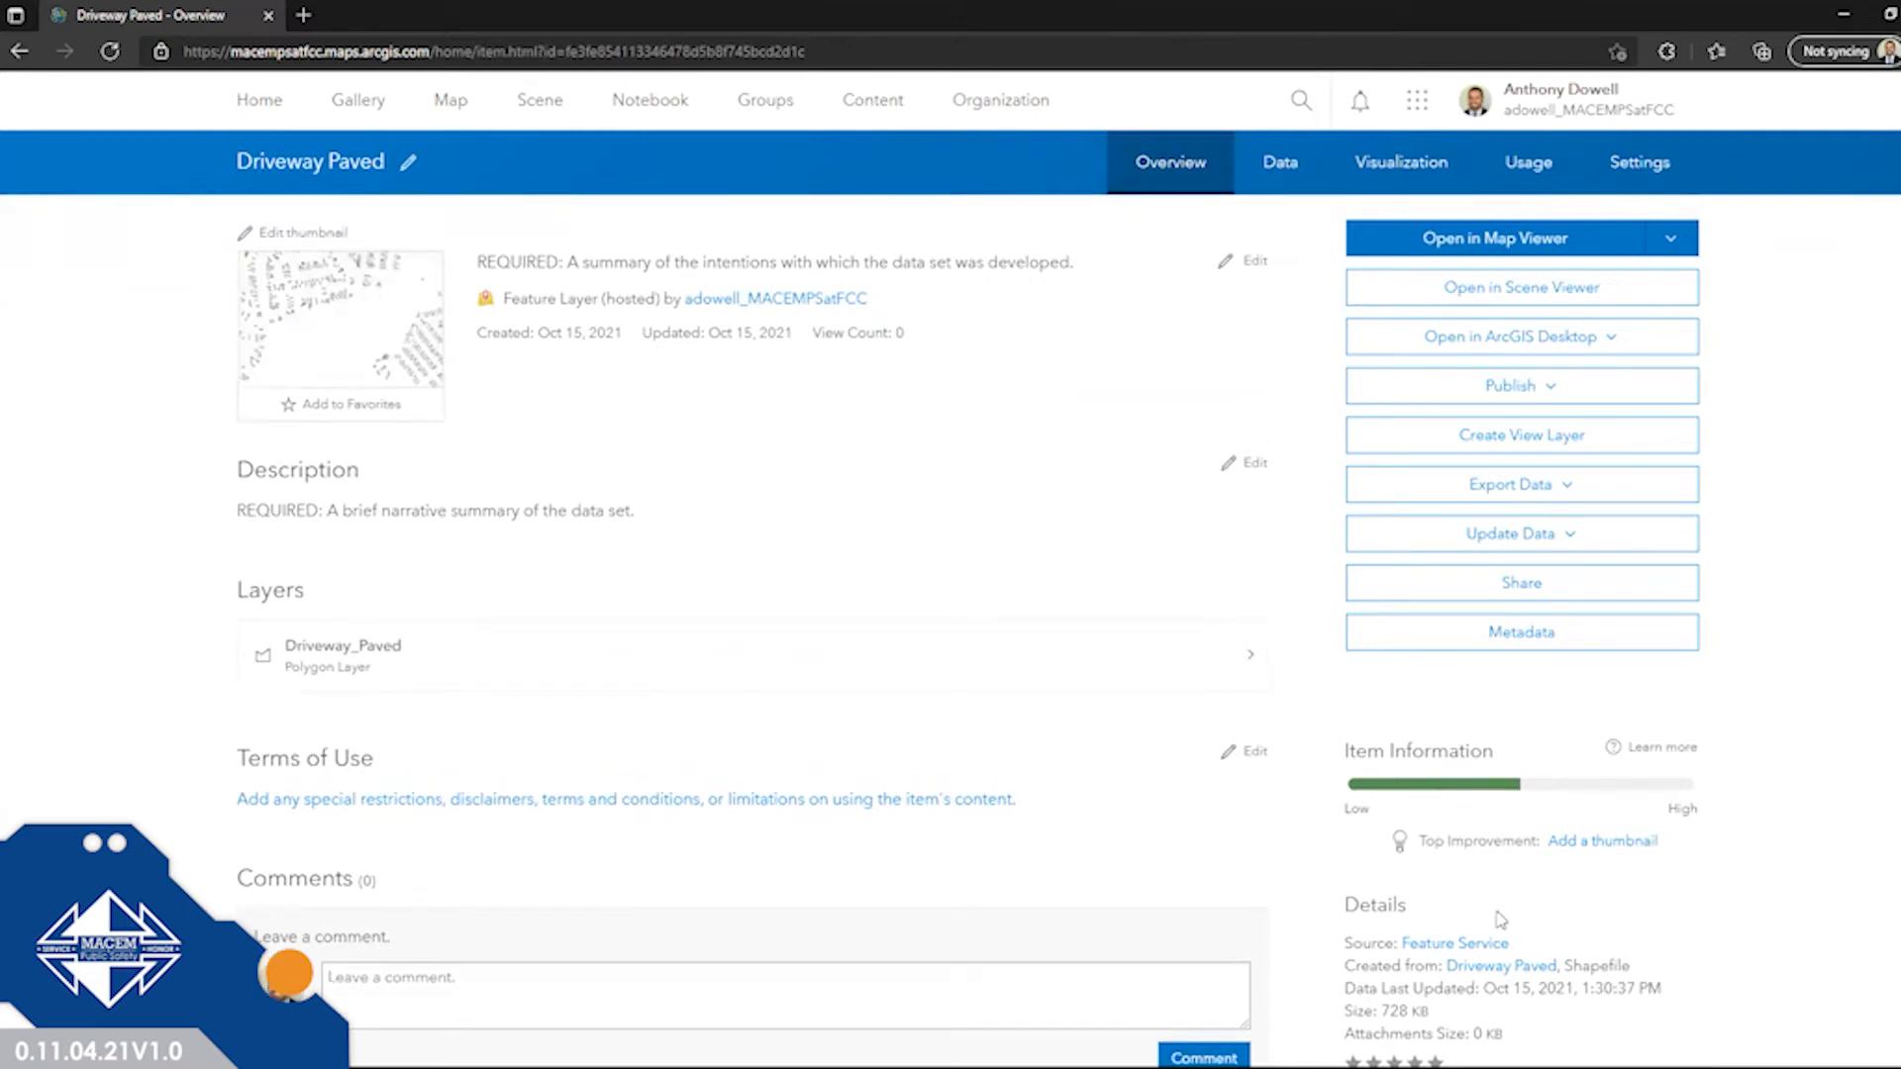
Look through the Driveway Paved item's overview, data and settings pages, ending back on the overview.
mouse_move(394, 295)
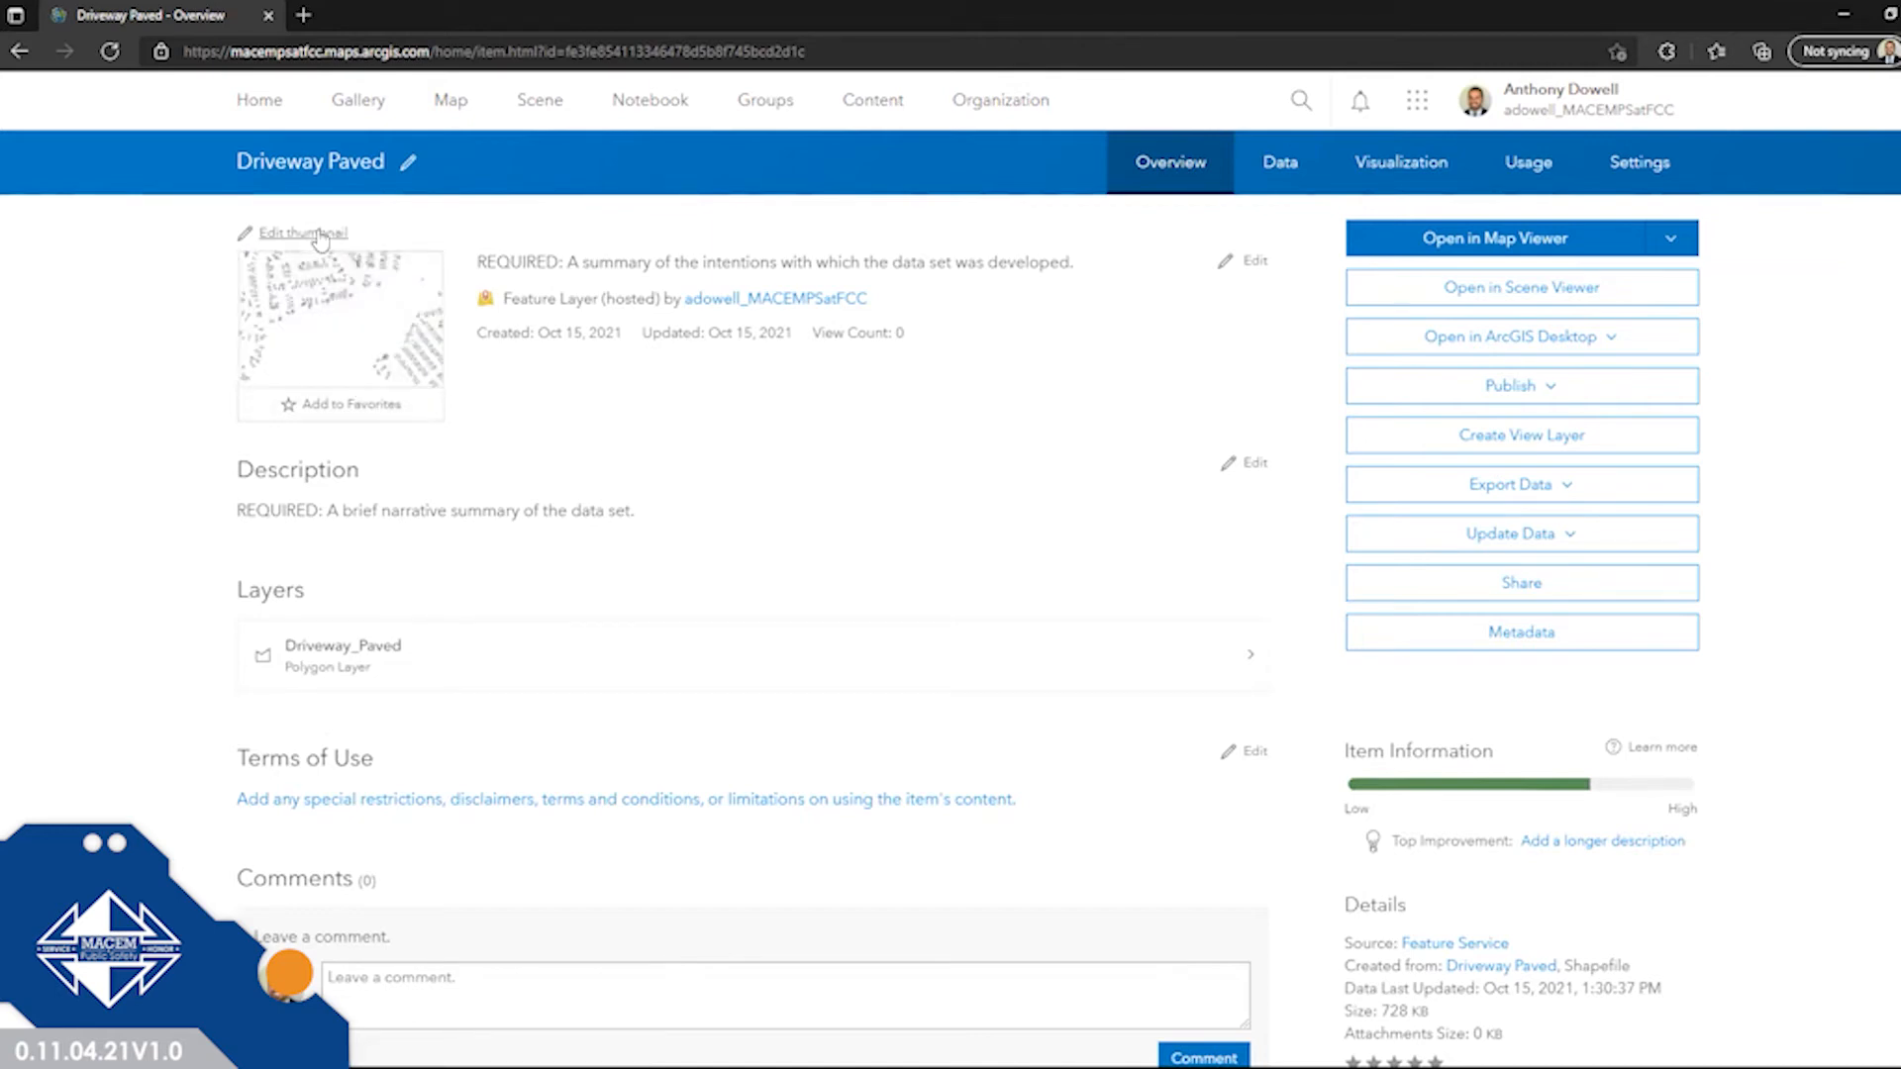
mouse_move(335, 261)
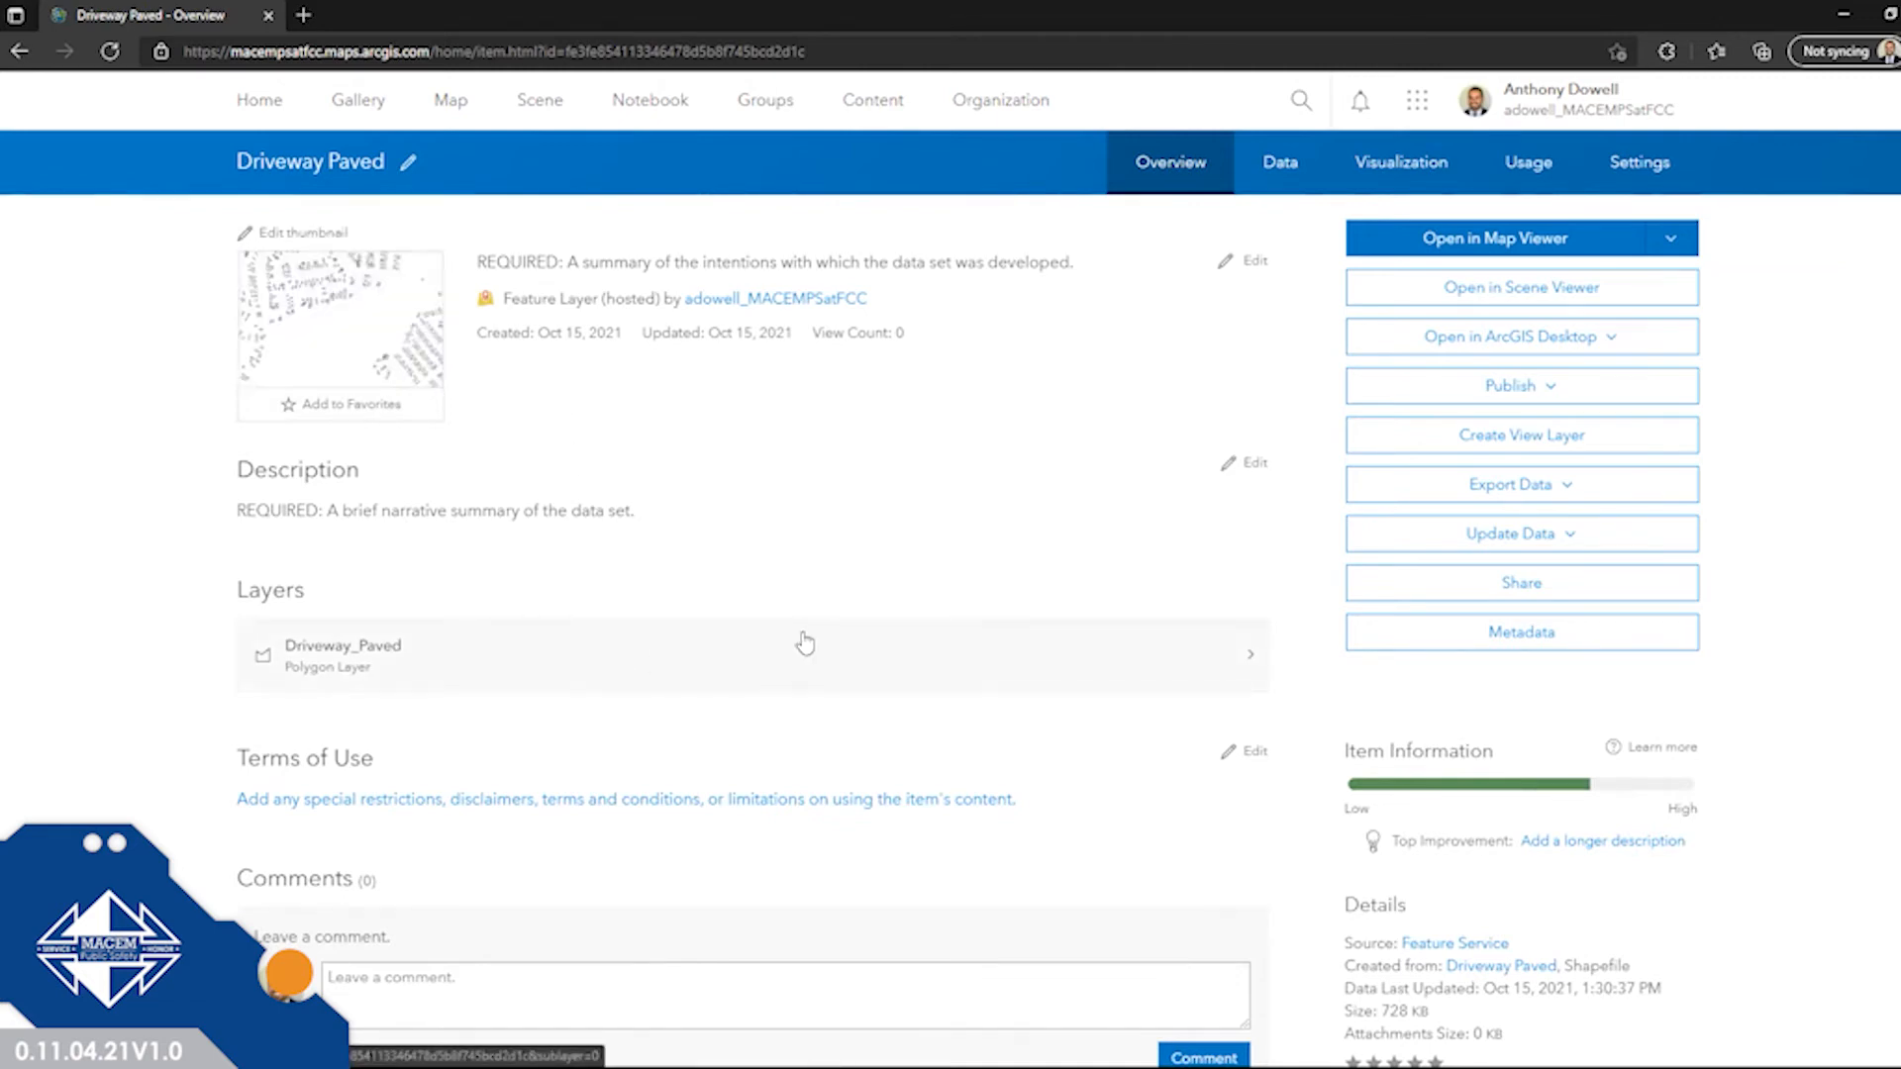
scroll(802, 641, down, 2)
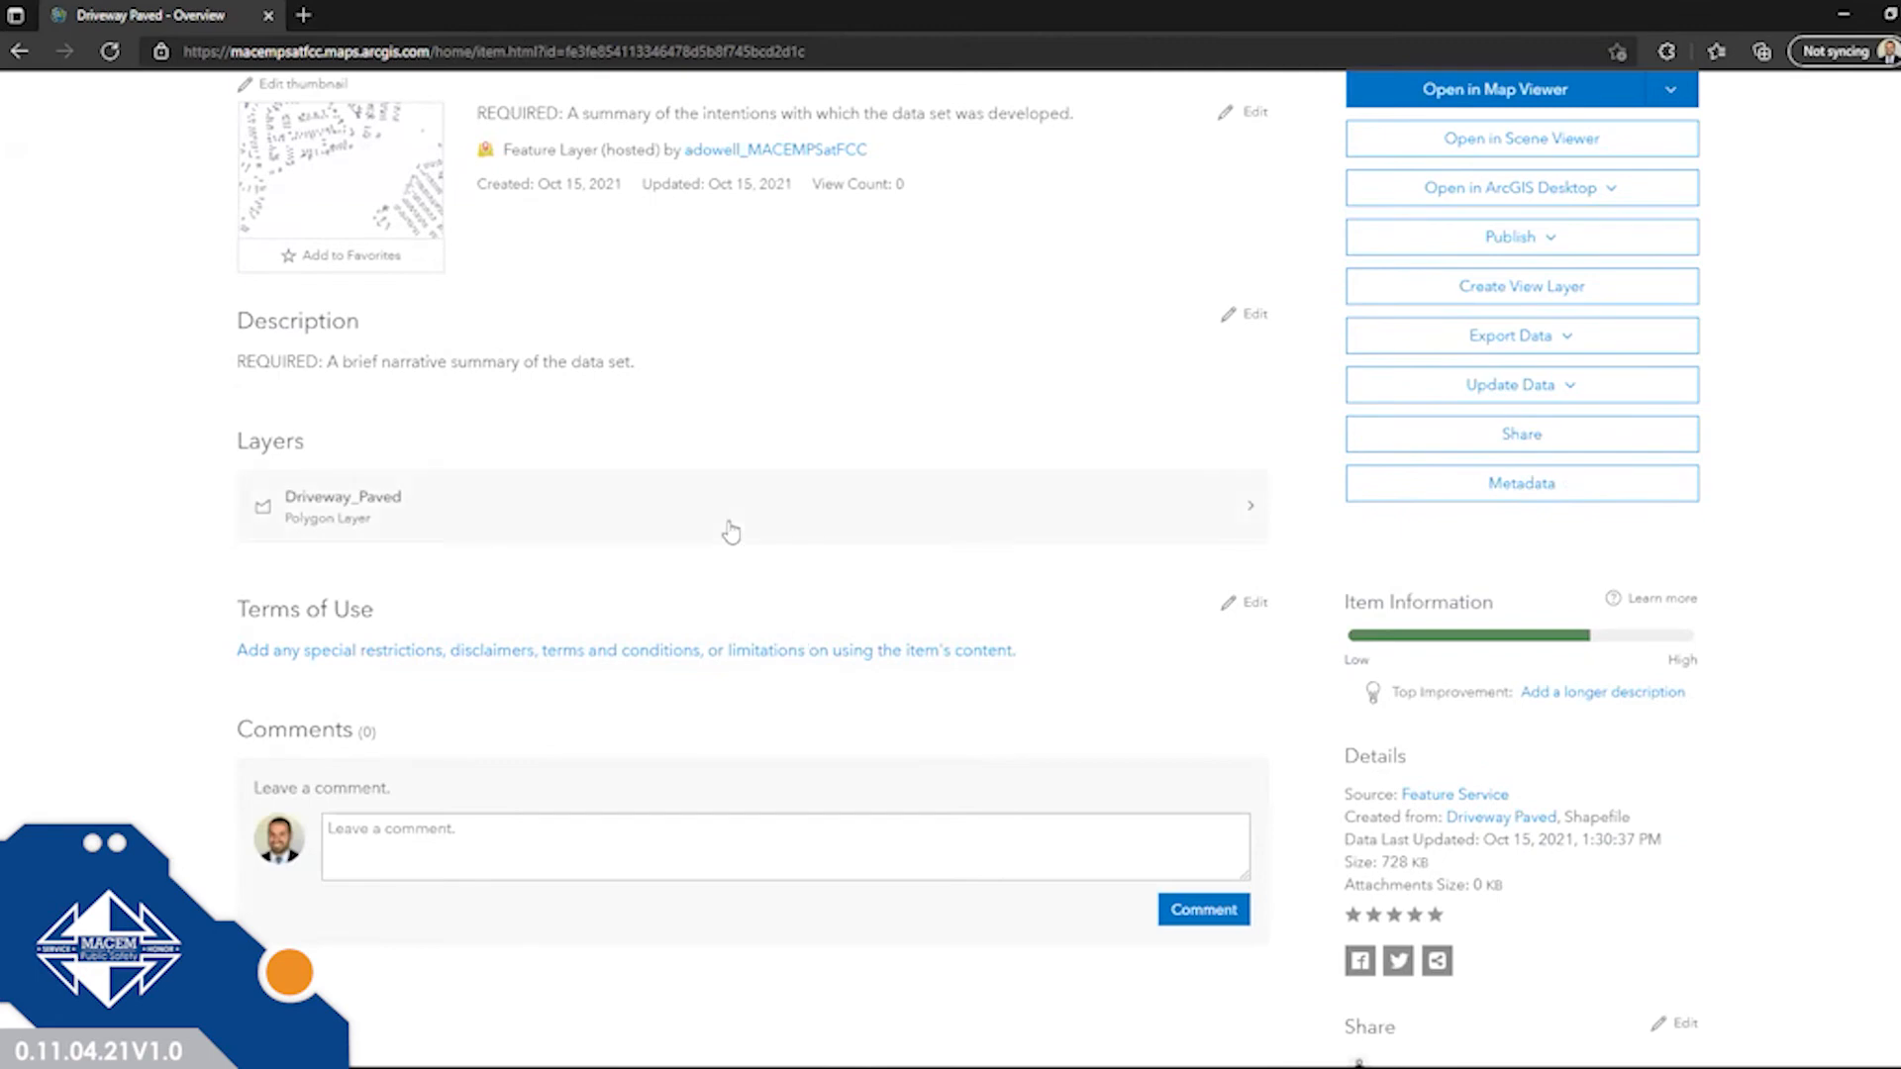
scroll(730, 531, up, 2)
click(1280, 161)
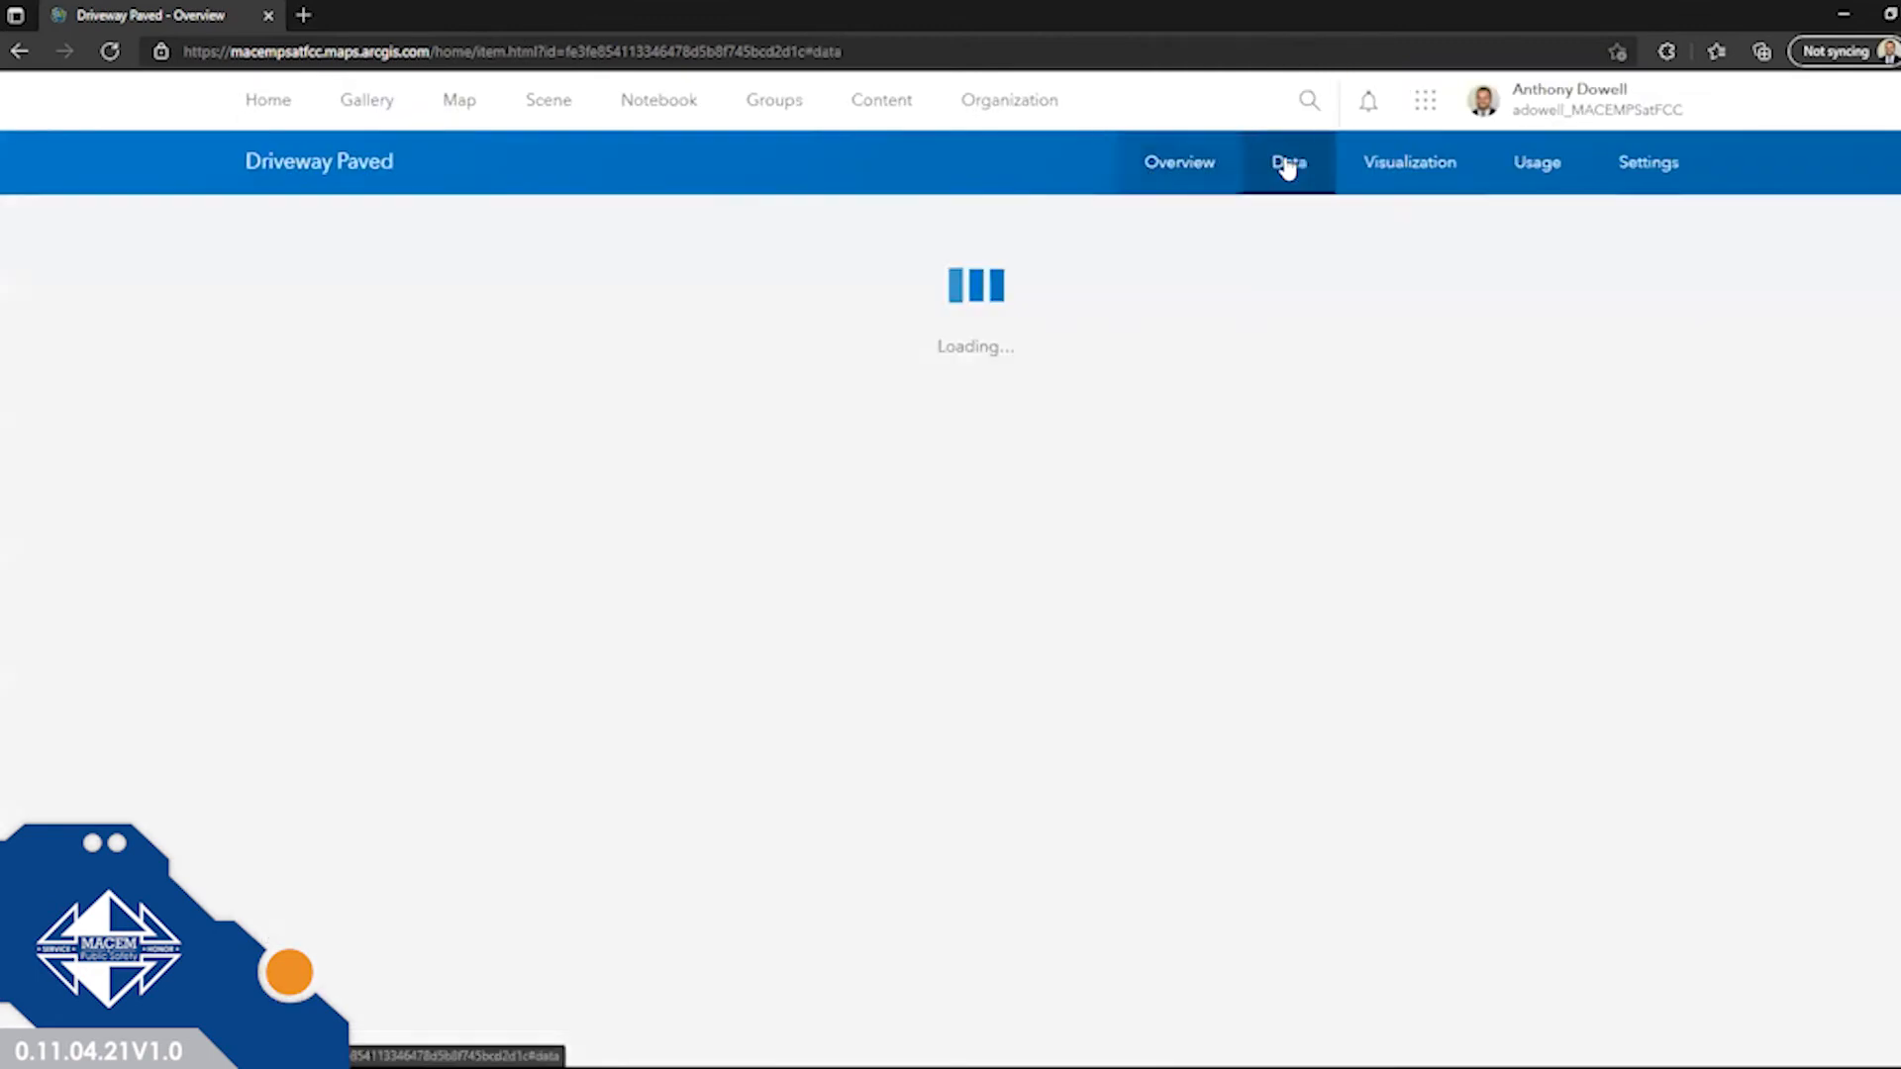
click(1616, 165)
scroll(1569, 178, down, 2)
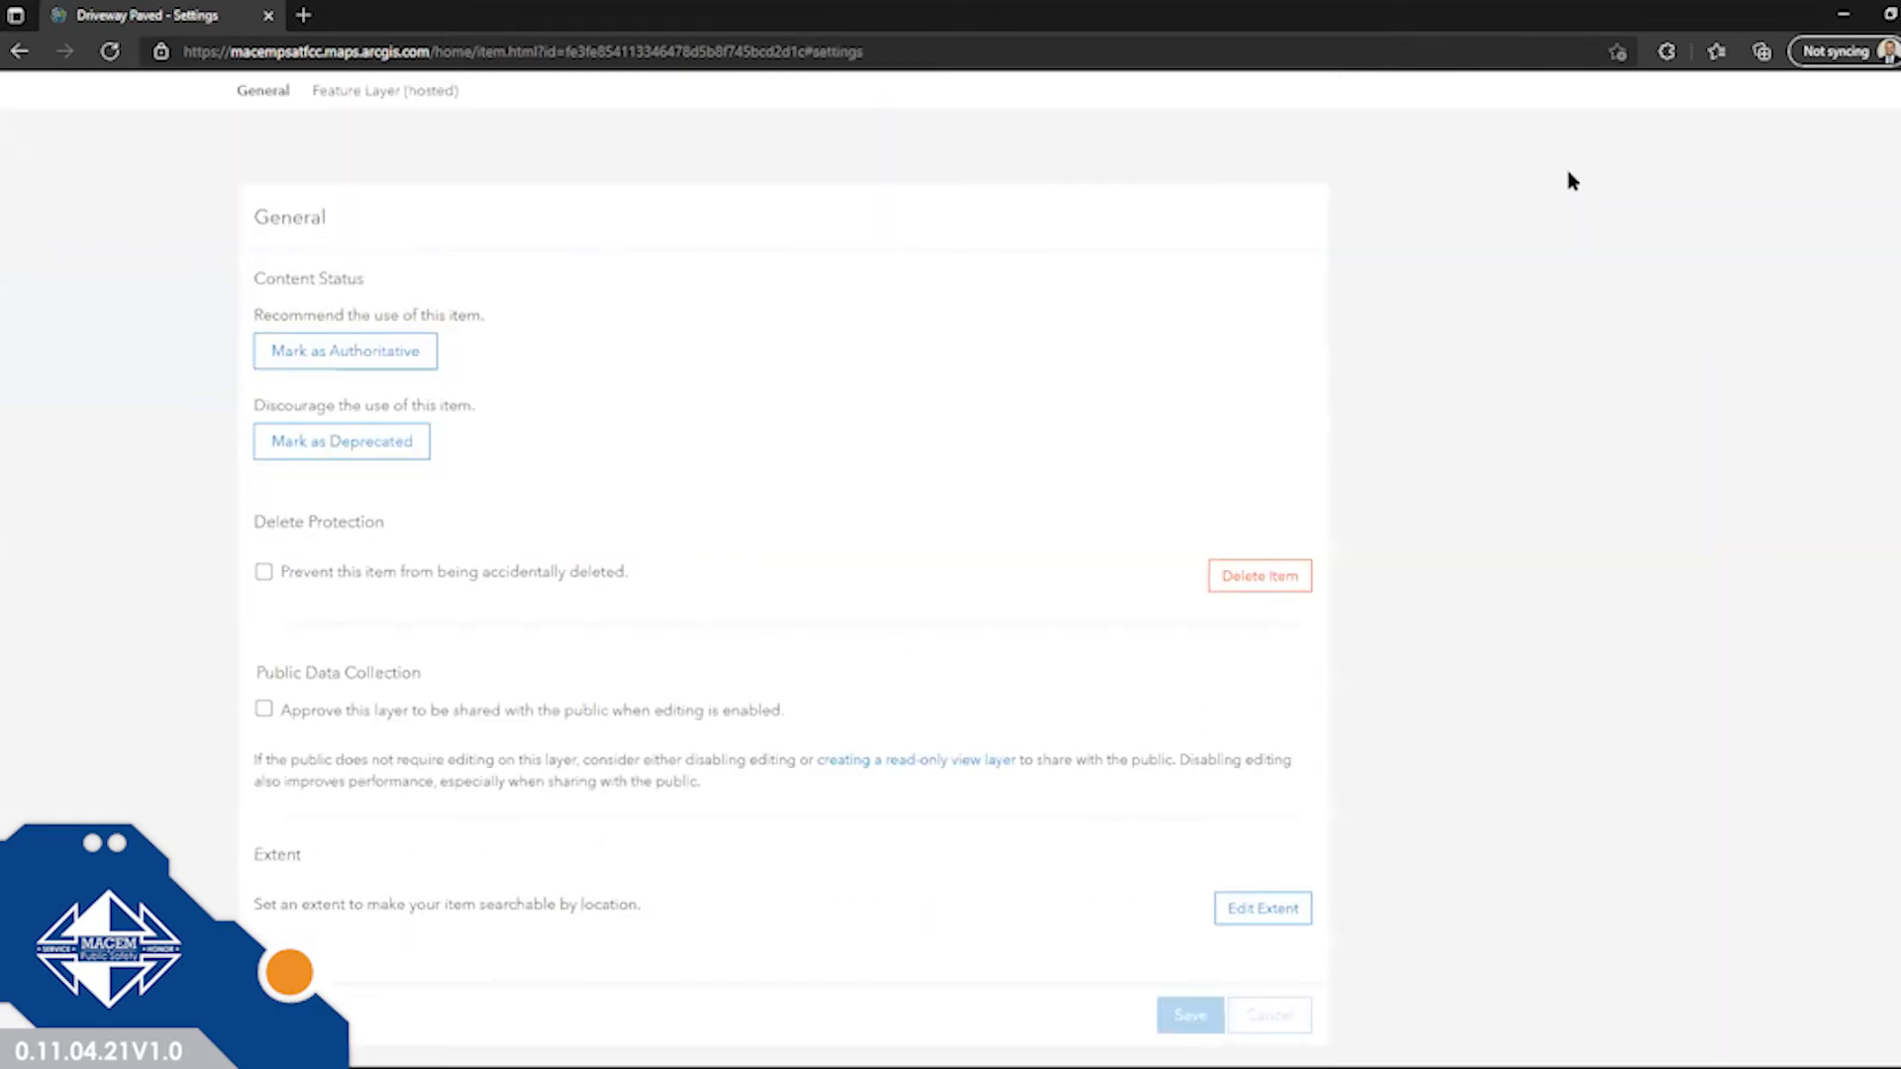
scroll(1570, 179, up, 2)
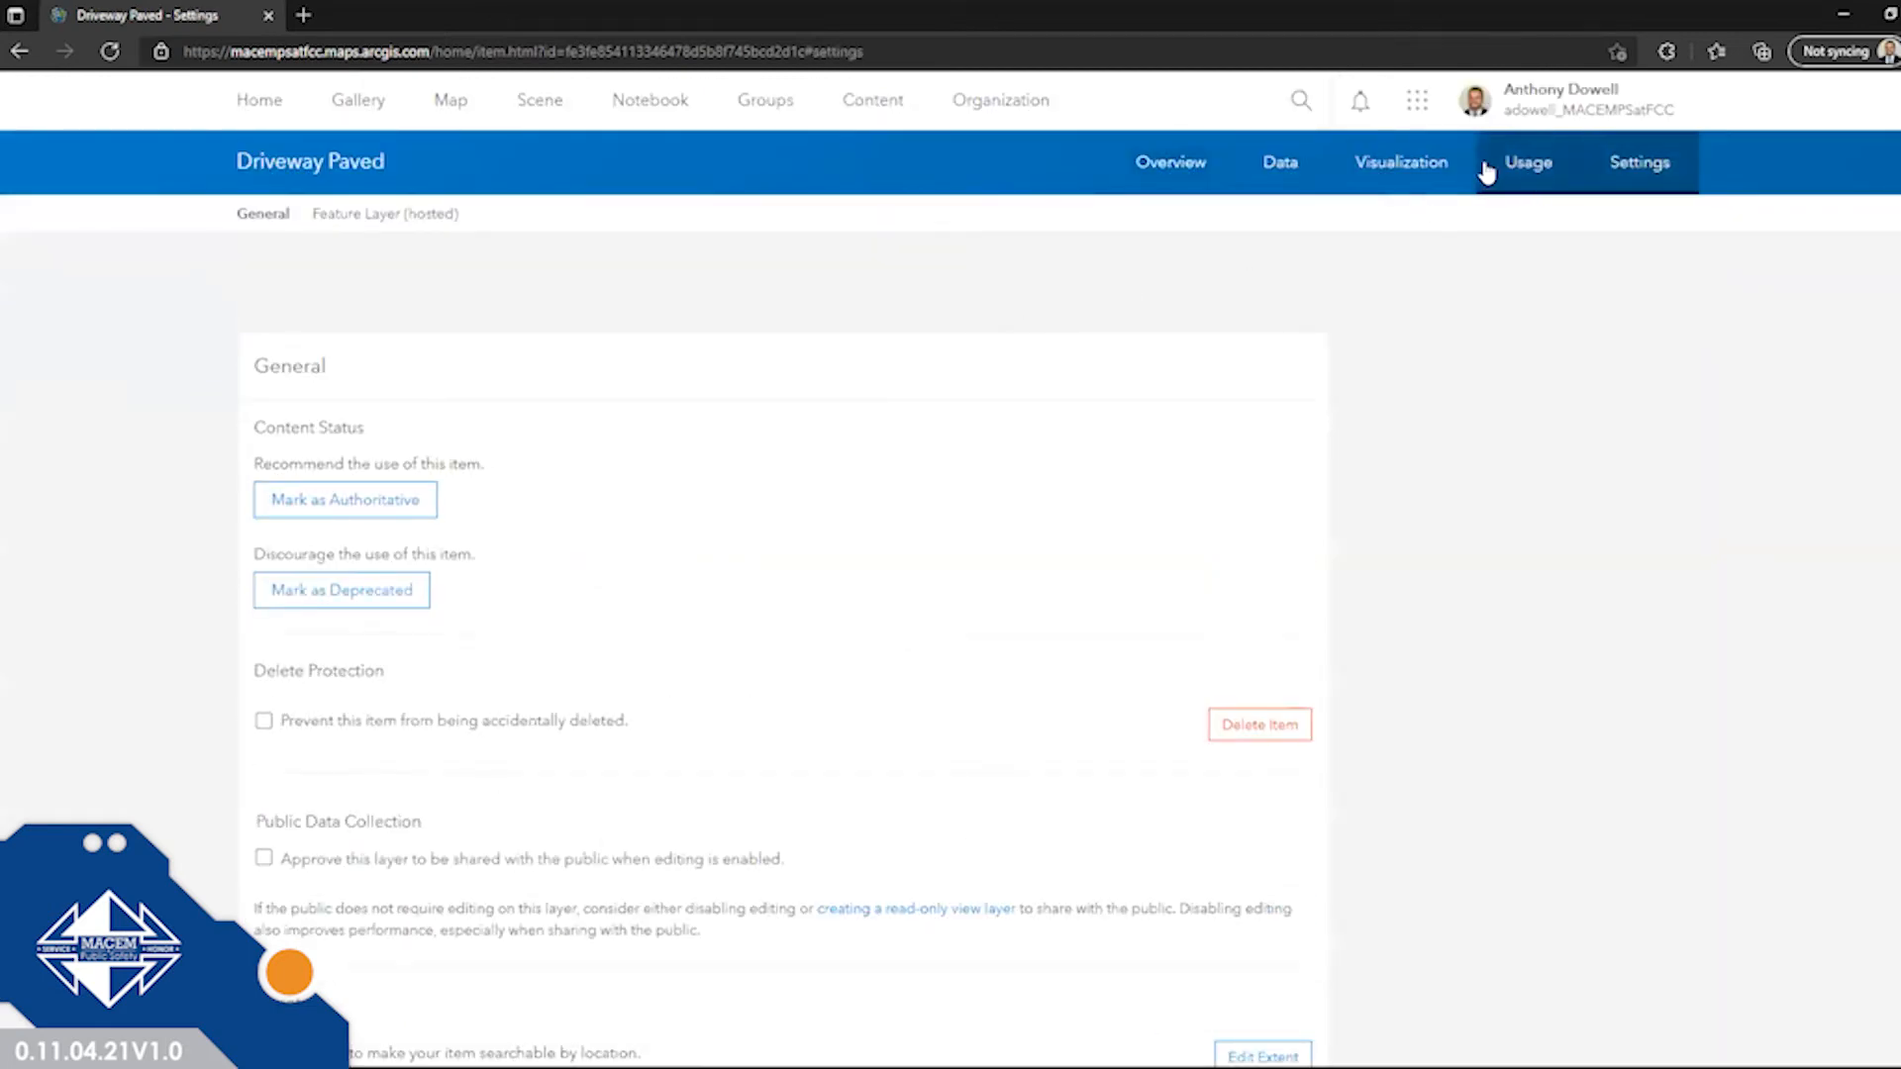
click(1187, 166)
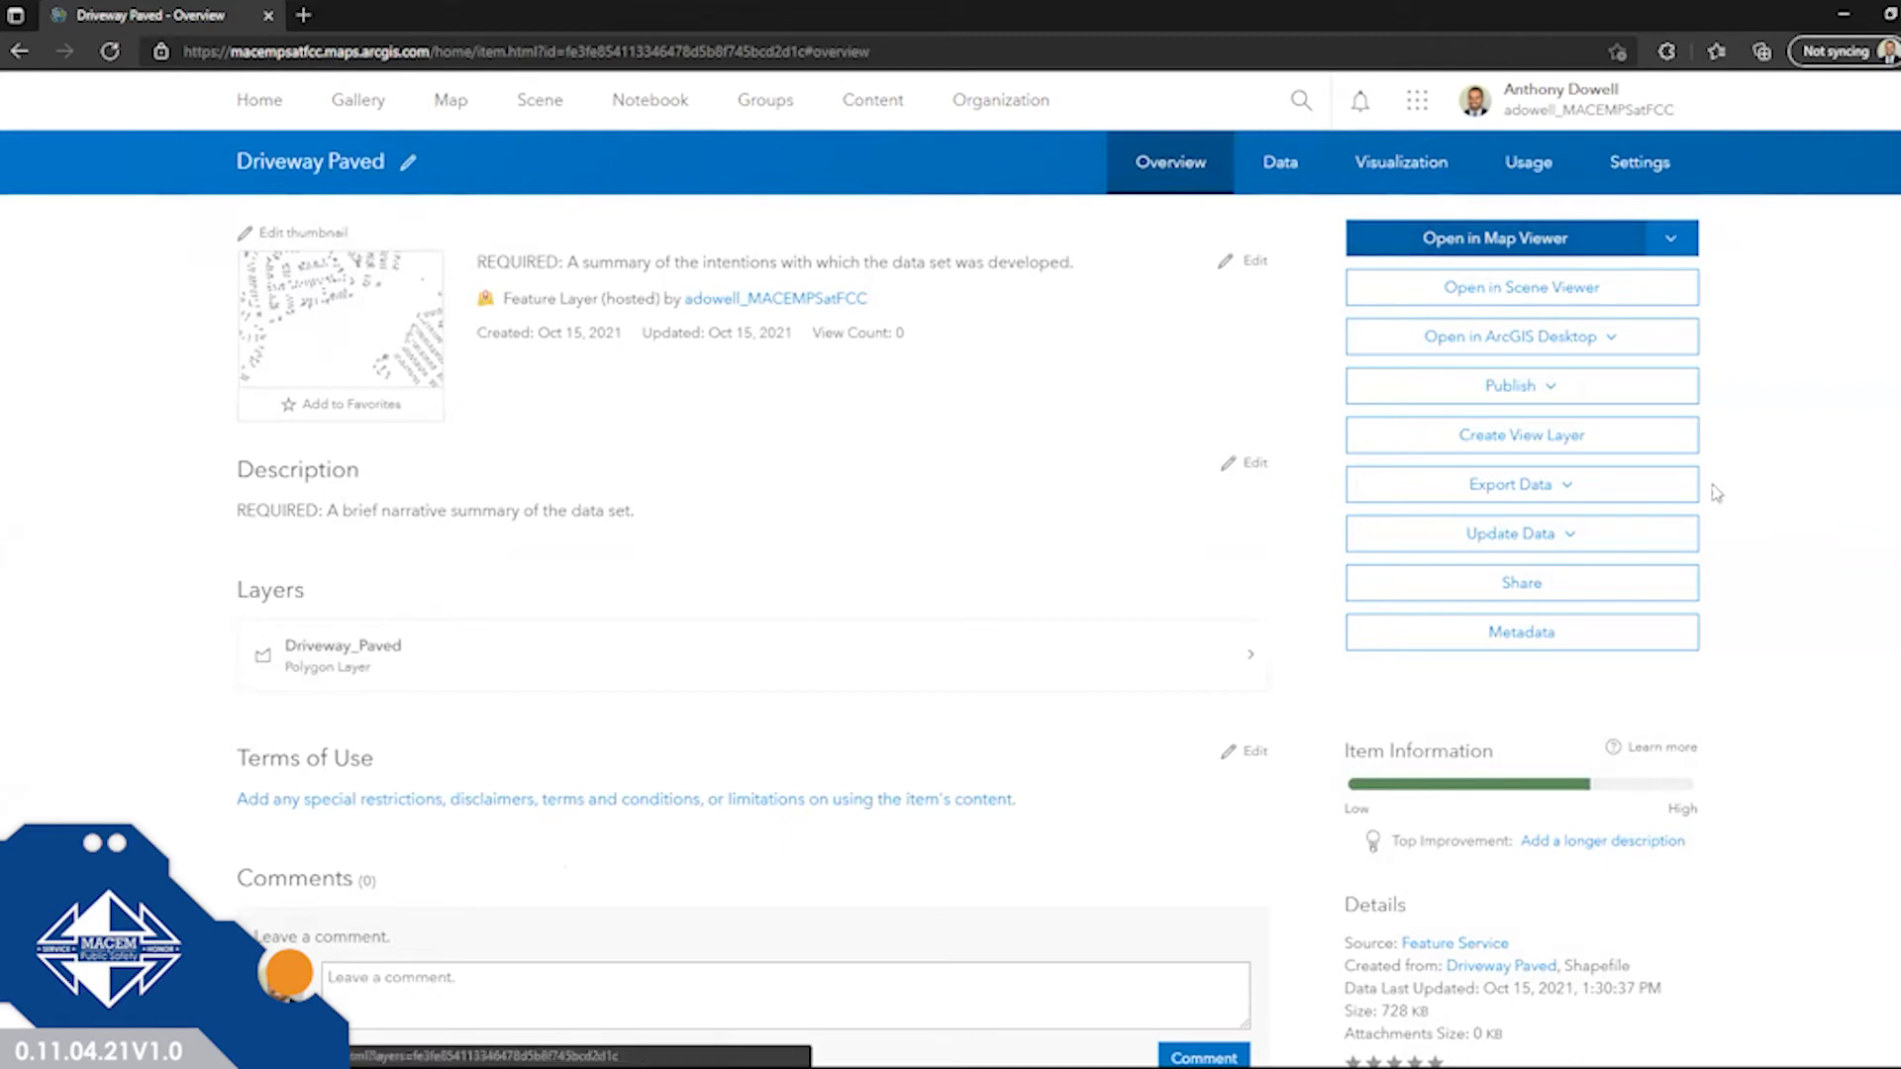
Examine the Driveway Paved layer's options for opening in Map Viewer Classic or ArcGIS Desktop and its data export formats.
click(1670, 243)
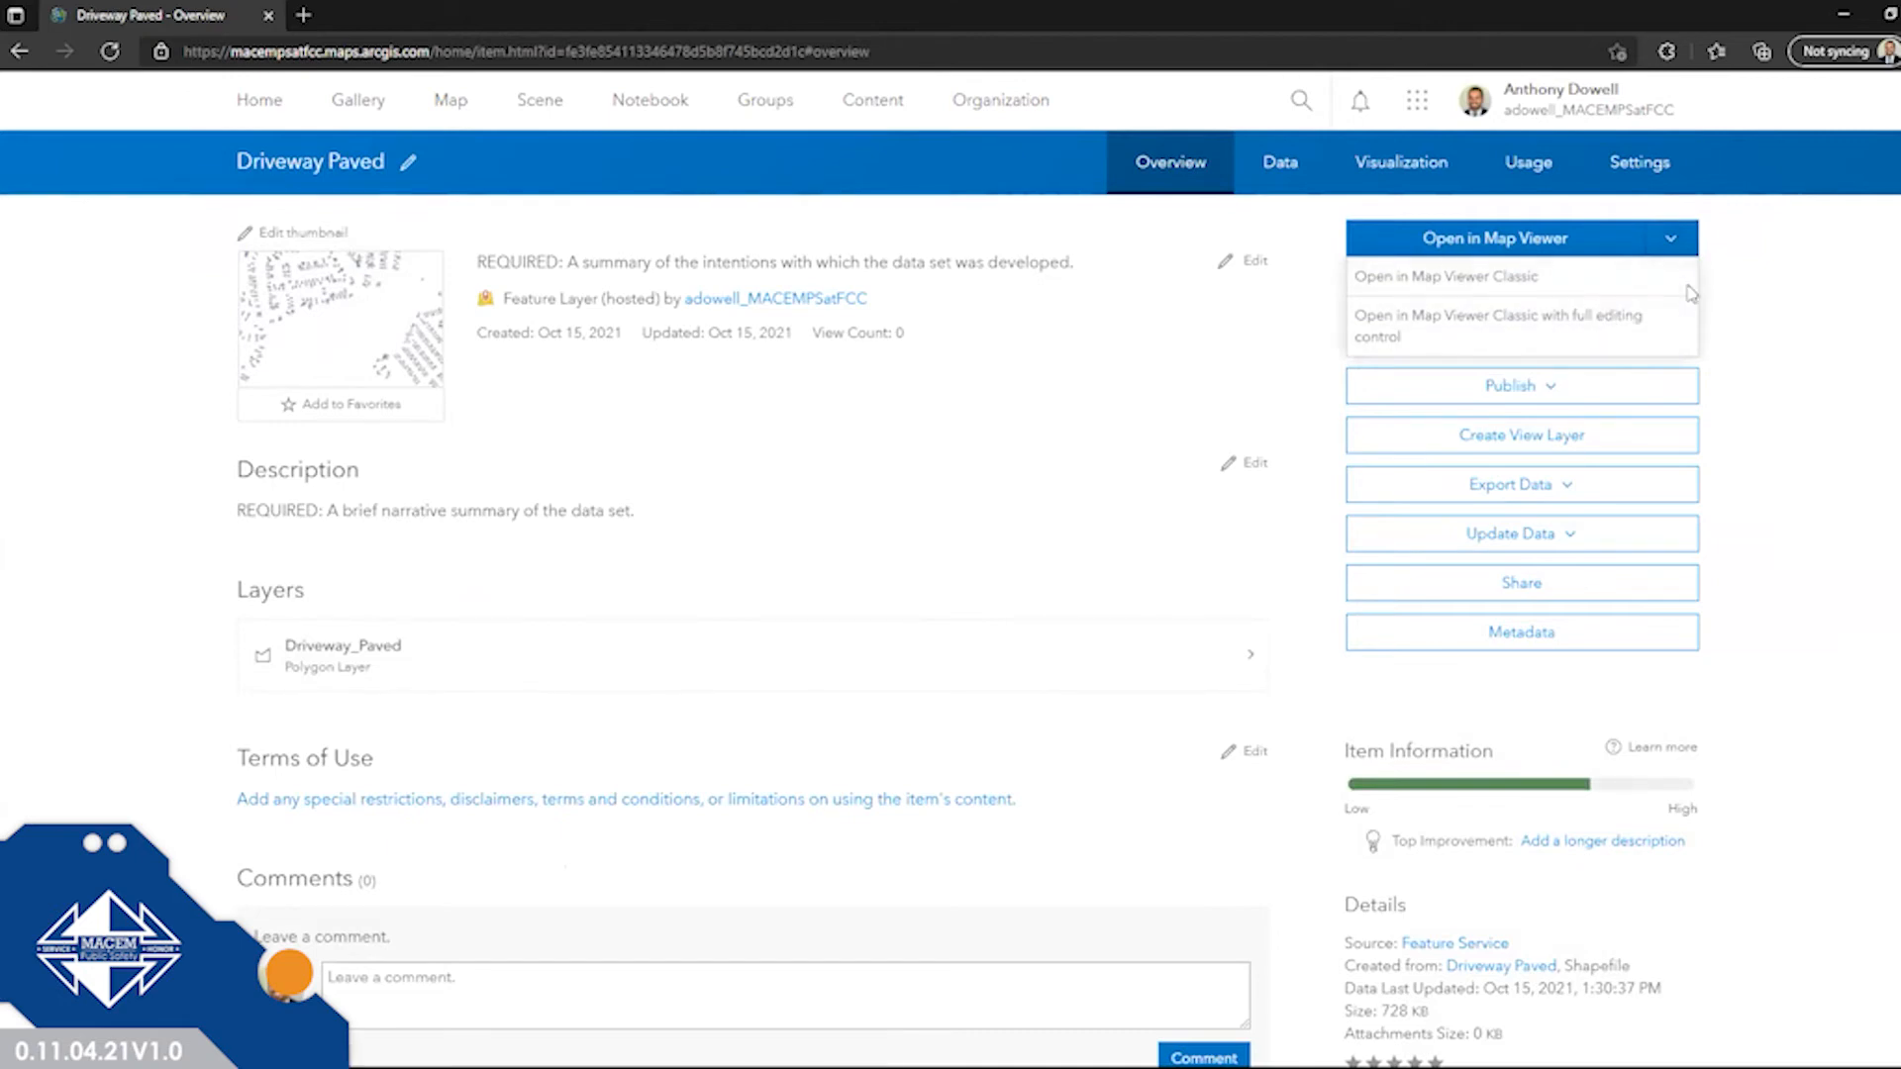
click(1742, 273)
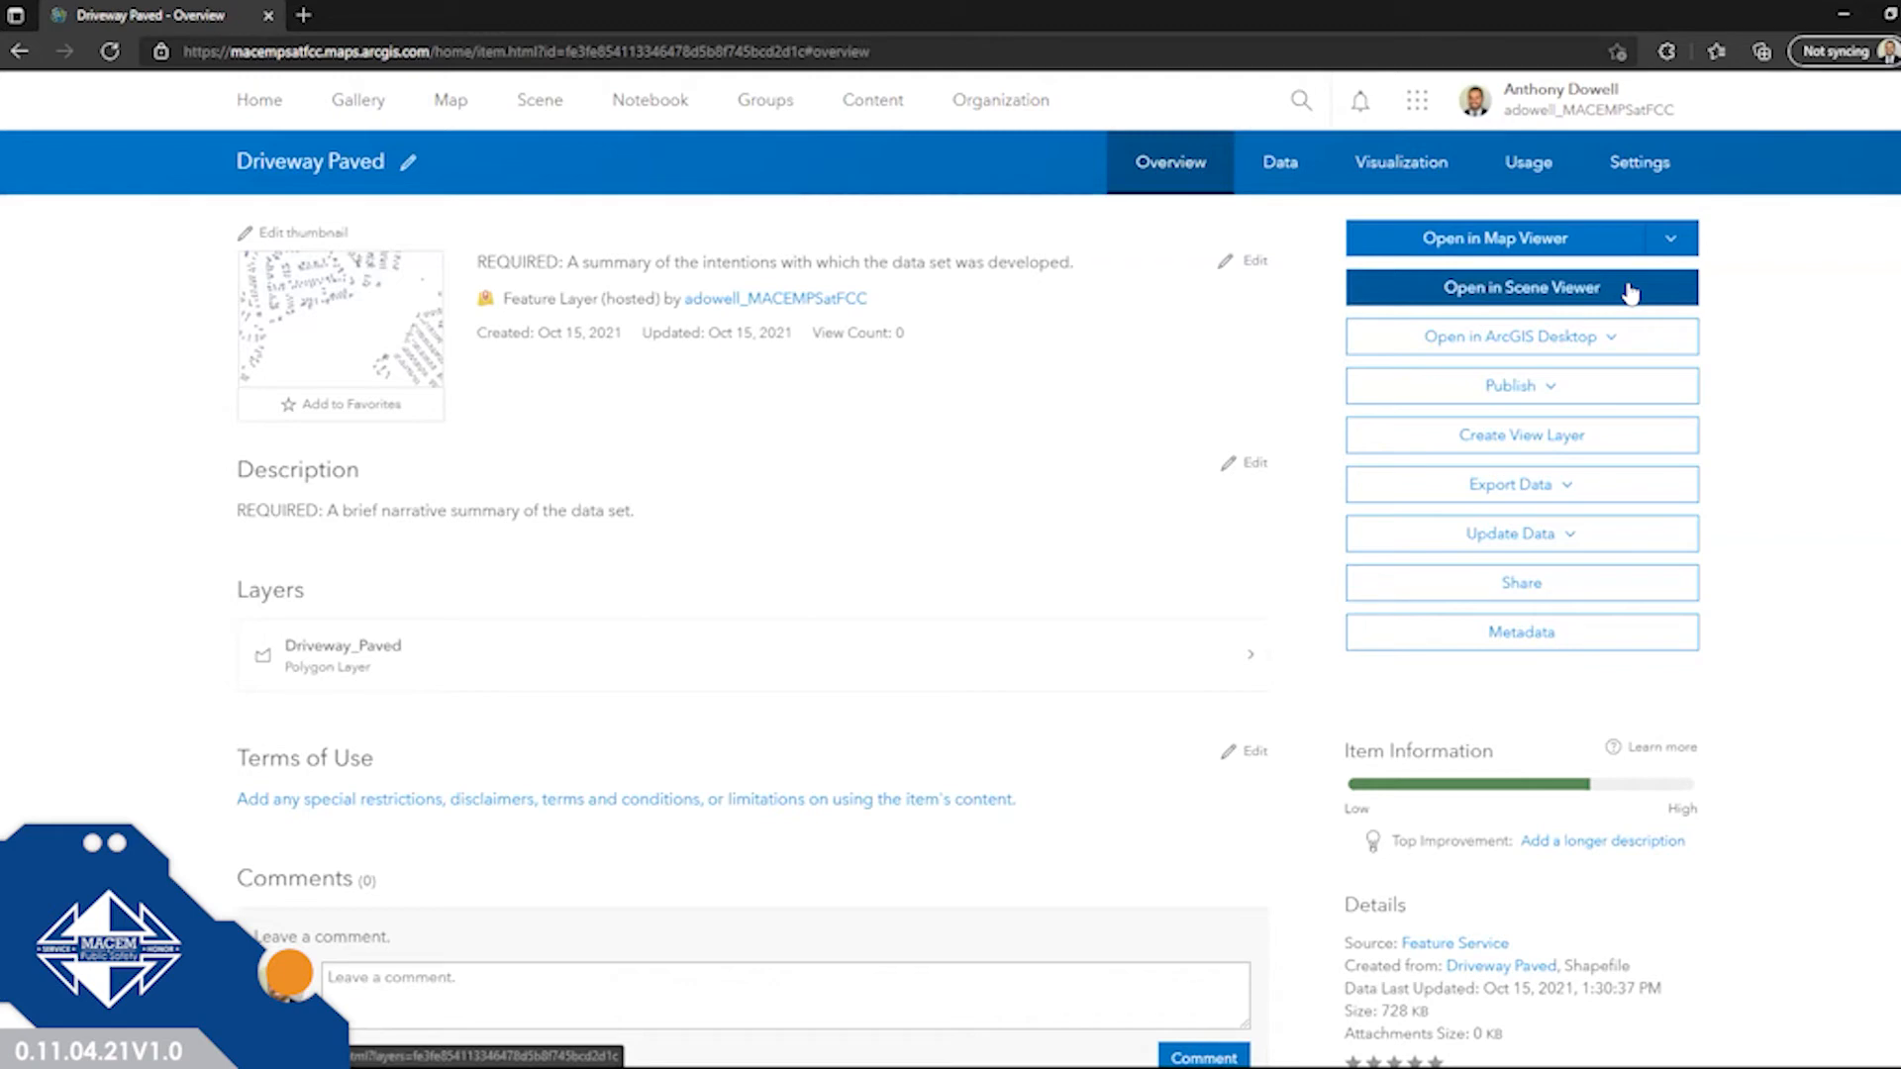
click(1612, 337)
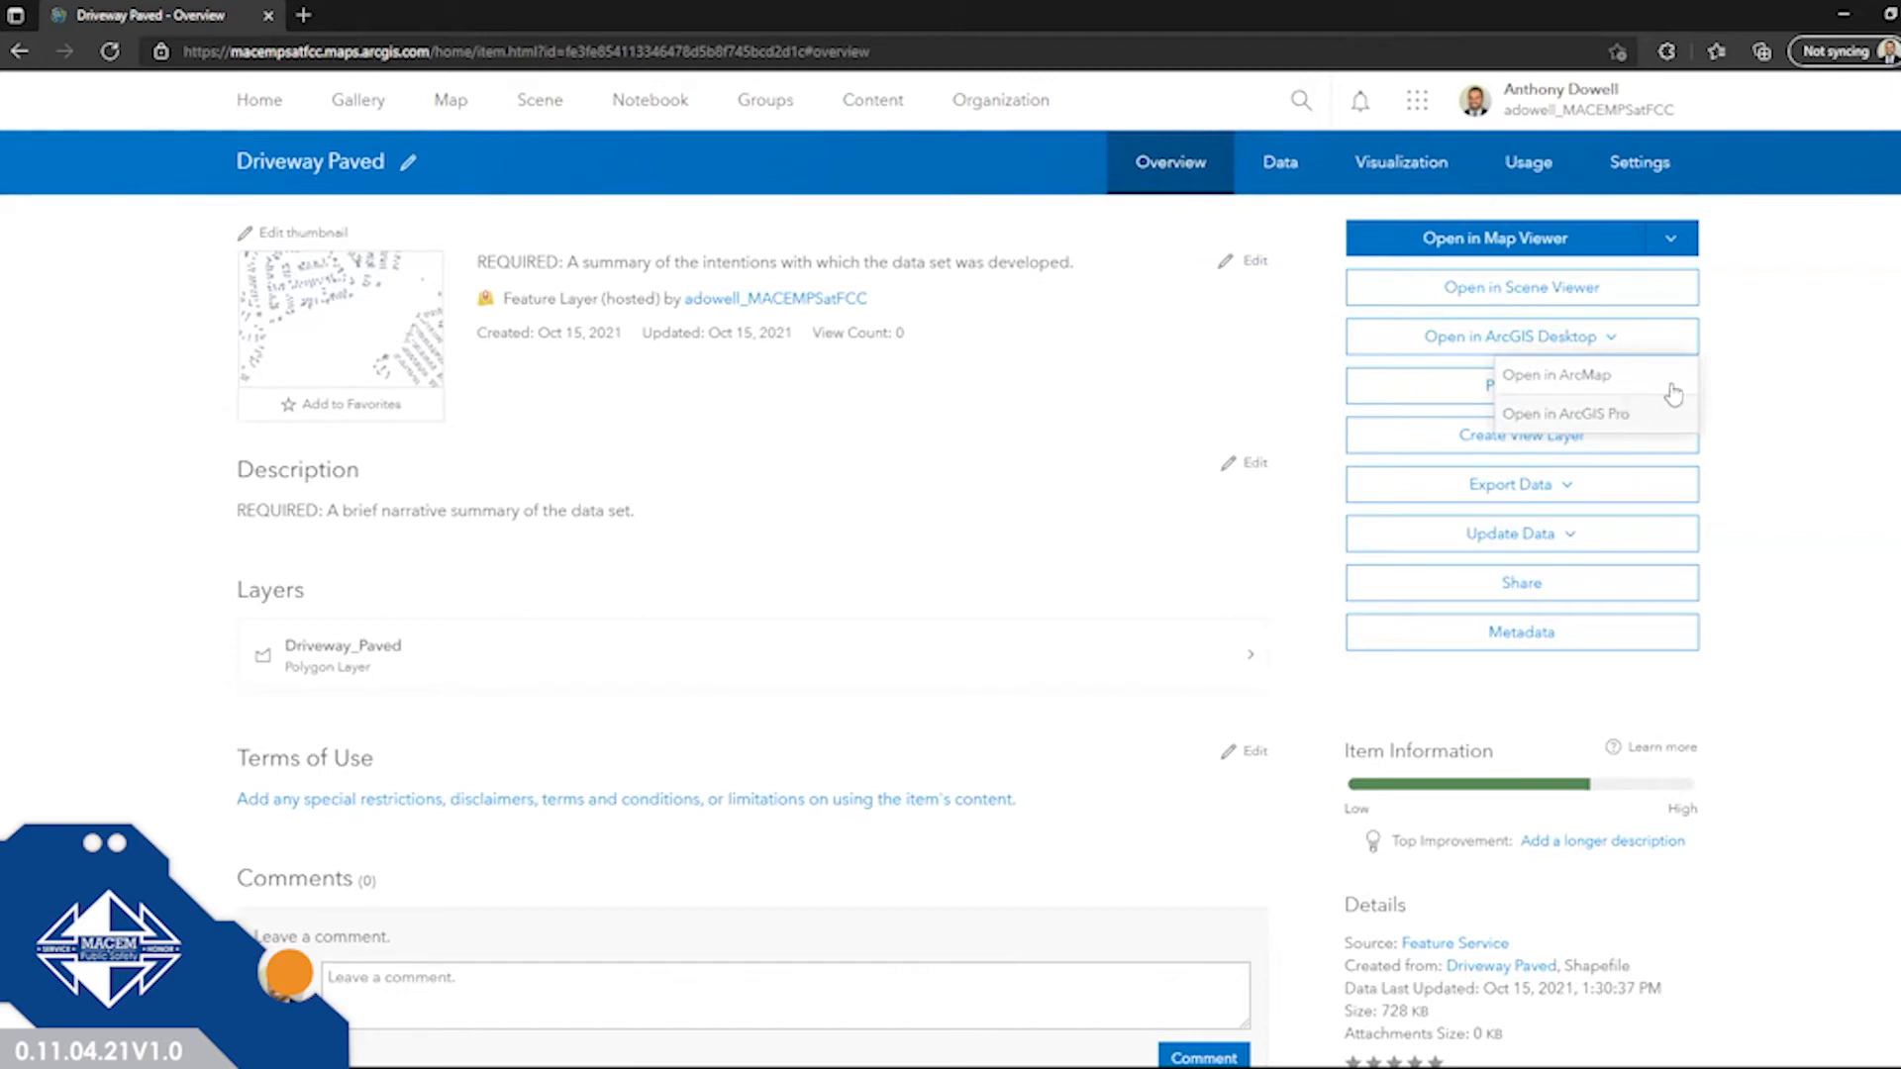
click(1801, 355)
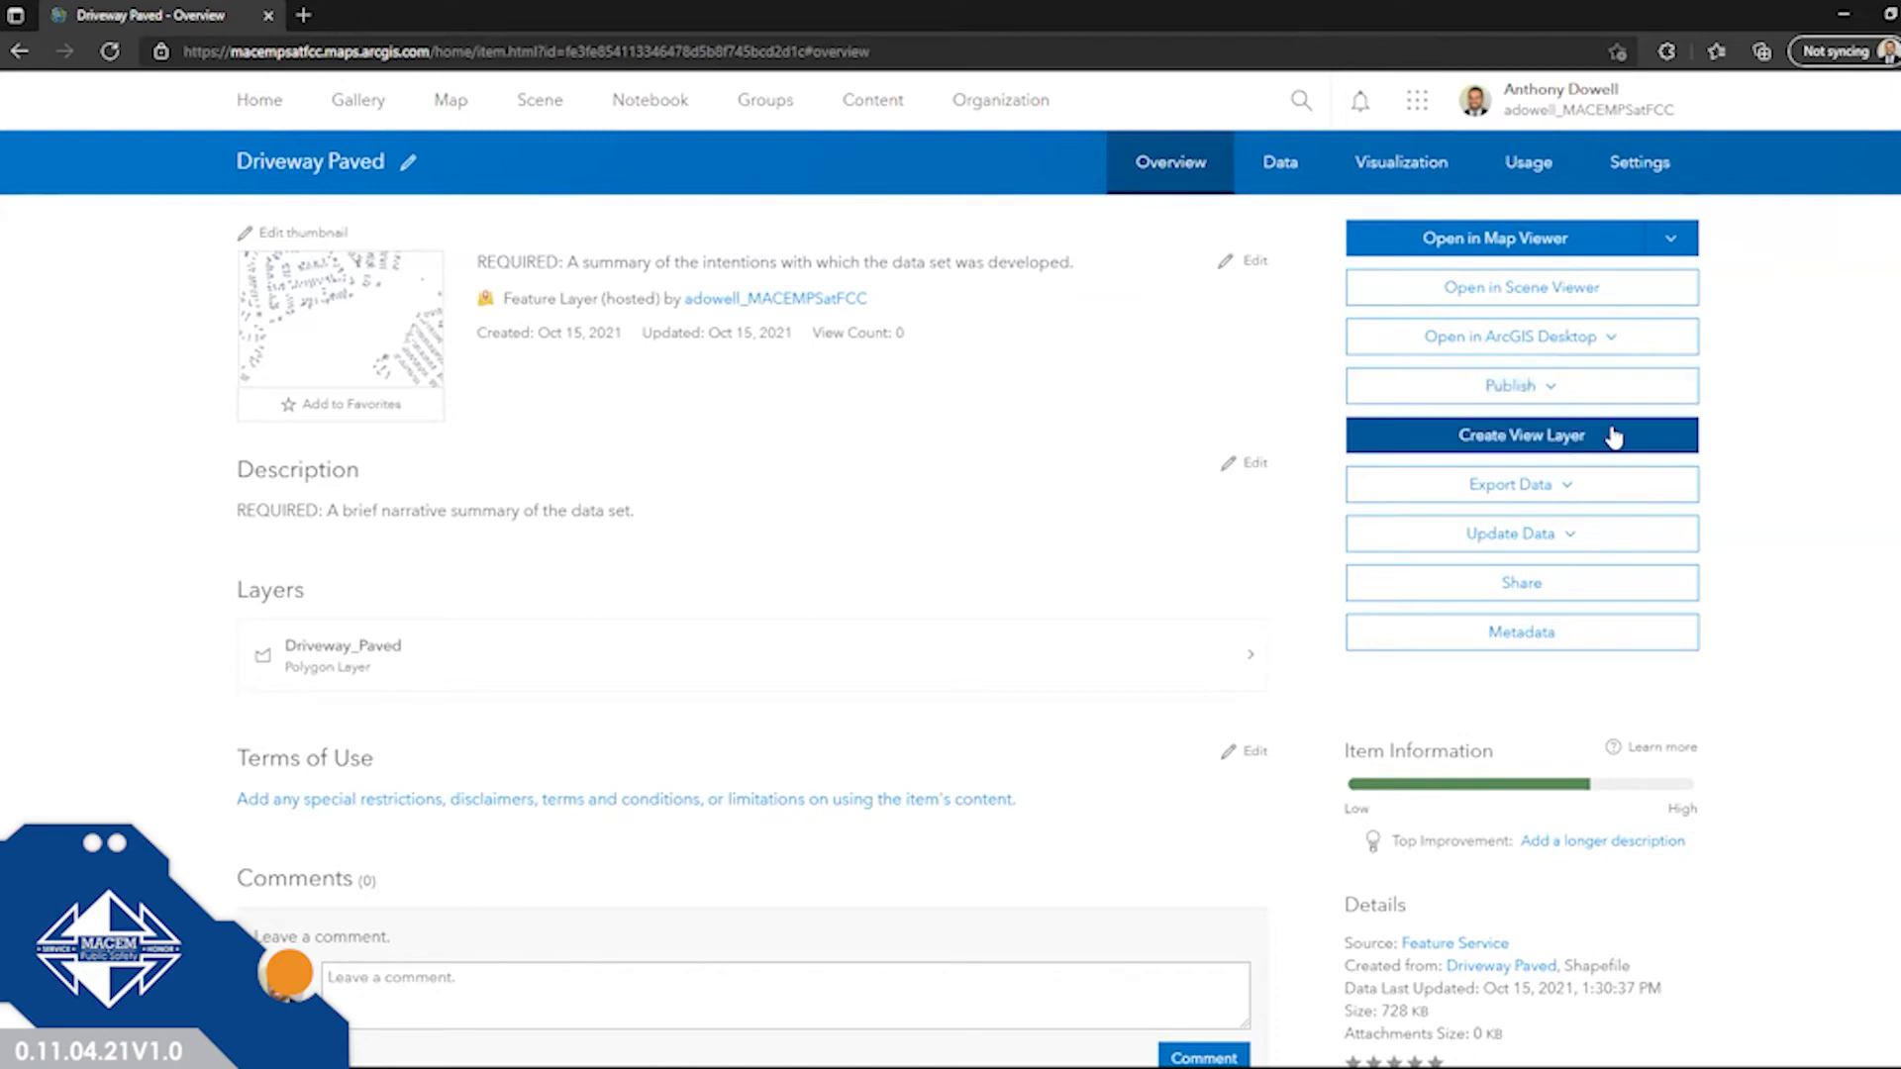
click(1572, 489)
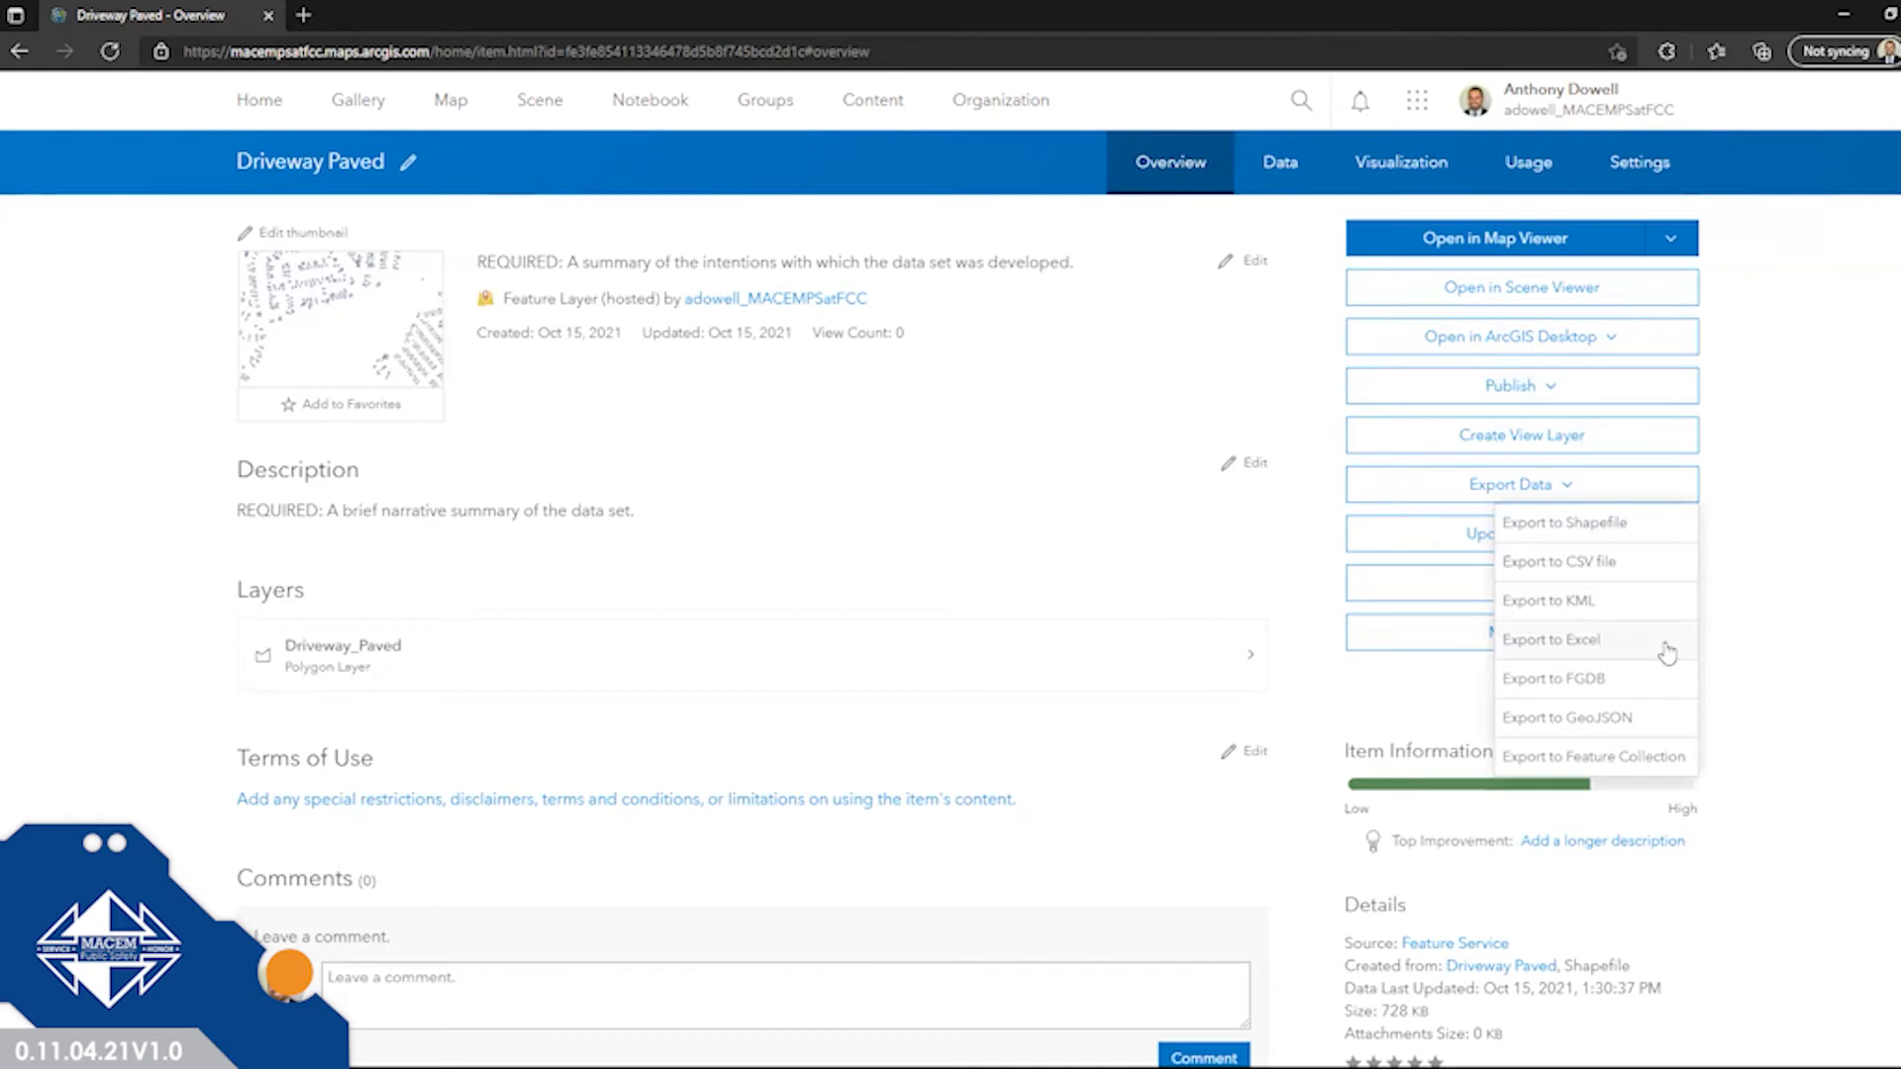
click(1792, 453)
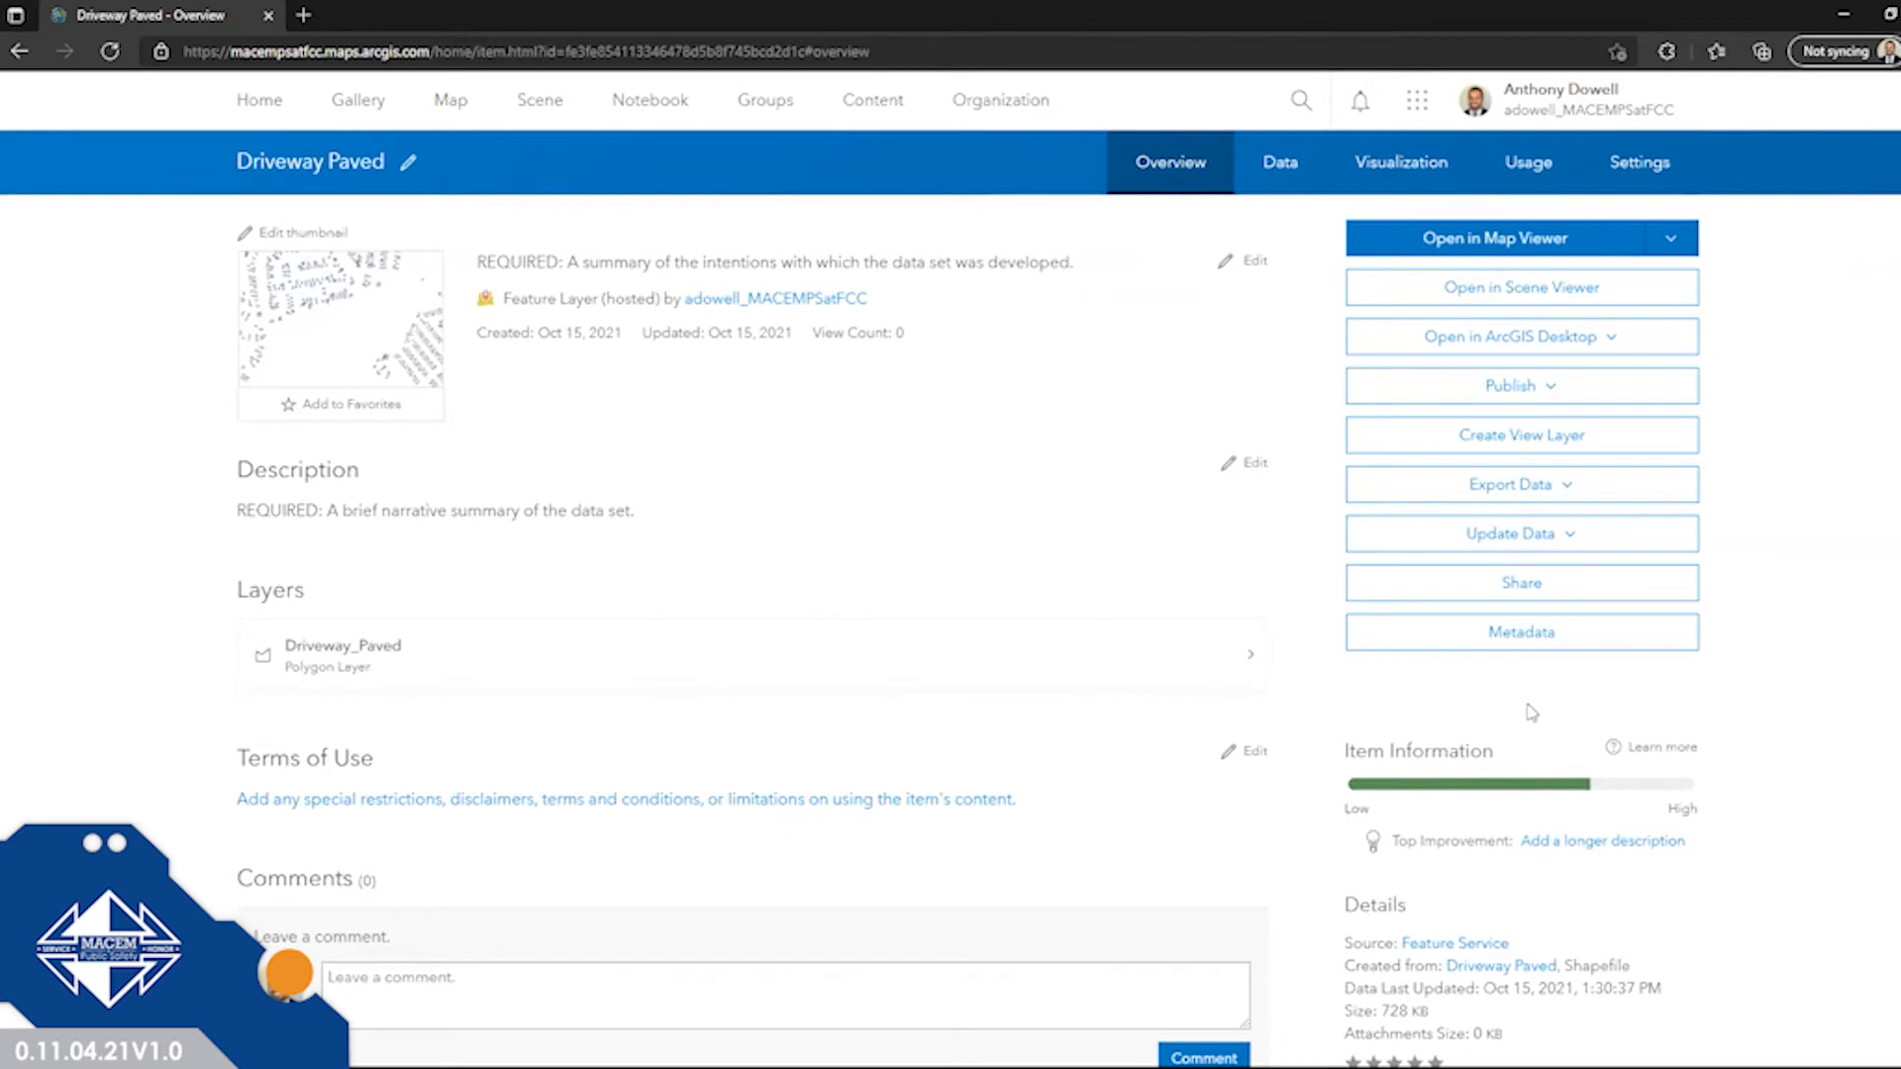
View the Driveway Paved layer's metadata page, read through it and close it.
click(1525, 641)
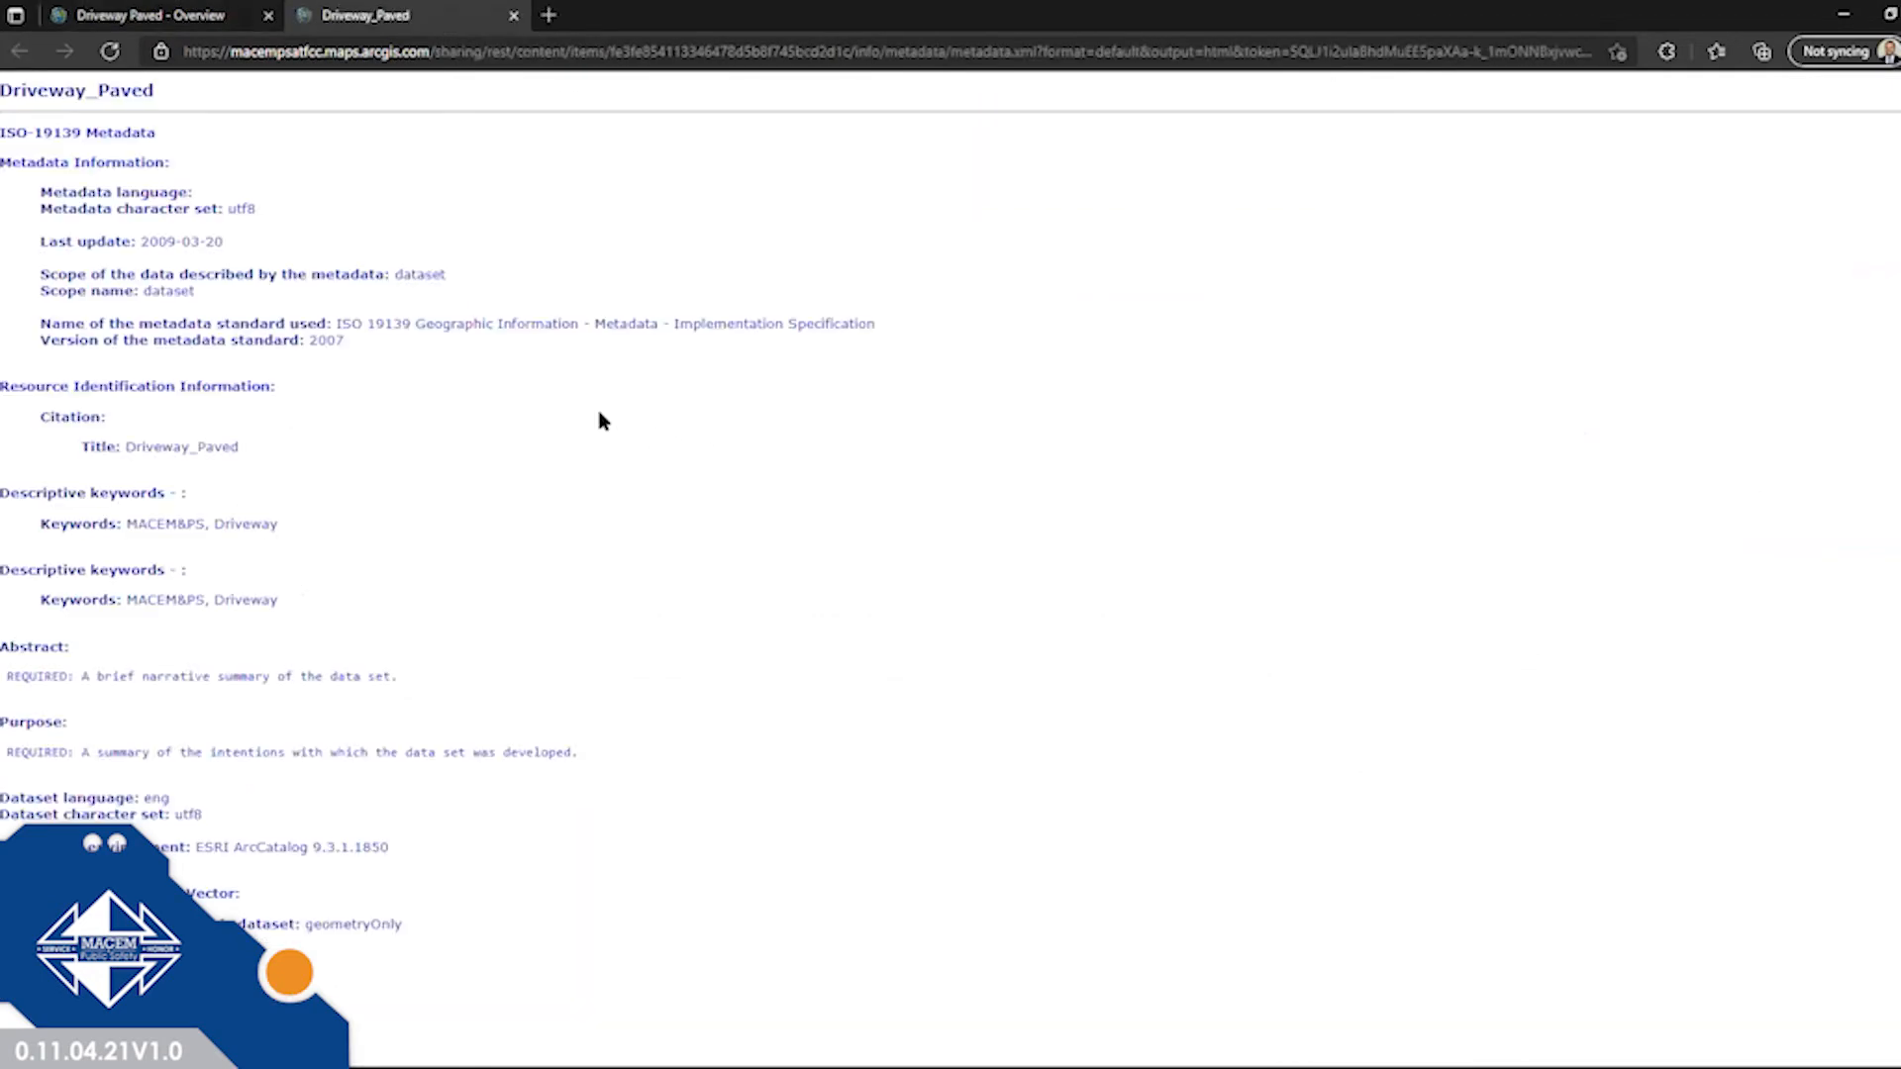
scroll(602, 421, down, 3)
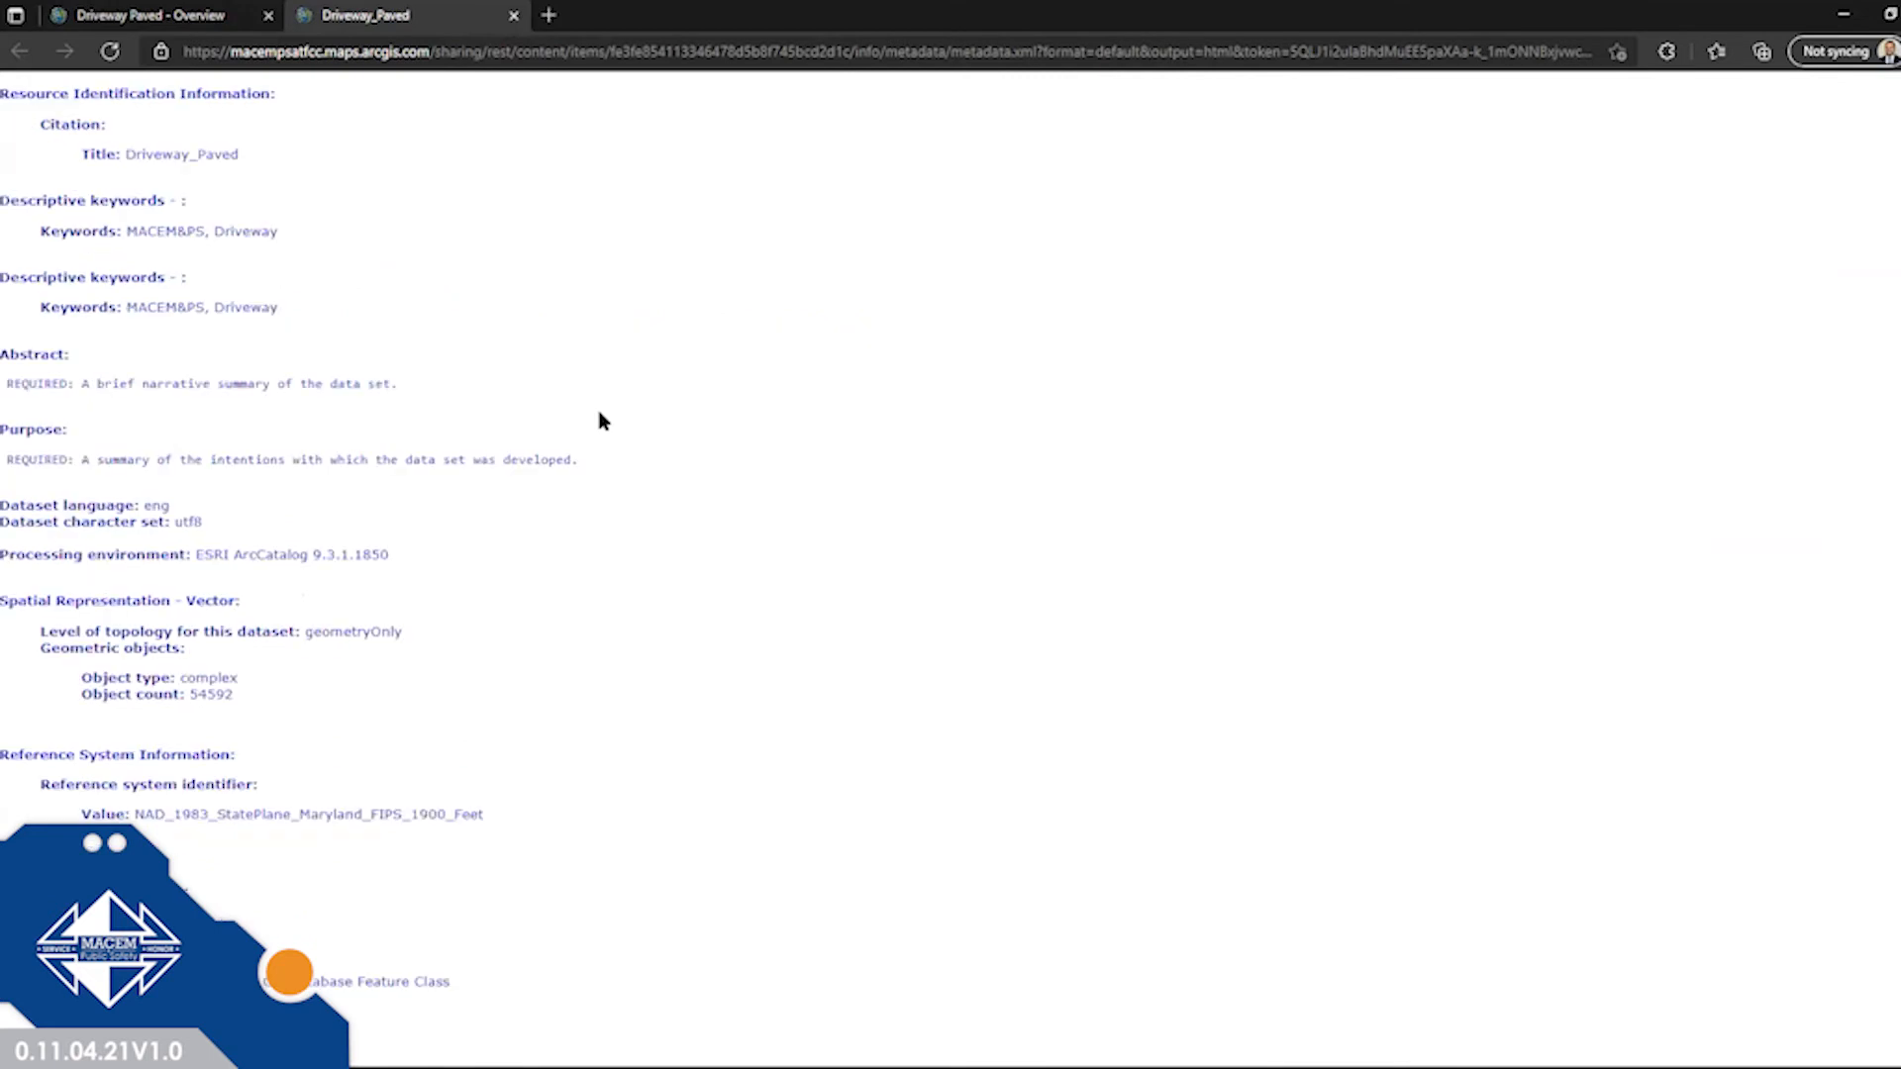
scroll(602, 421, up, 3)
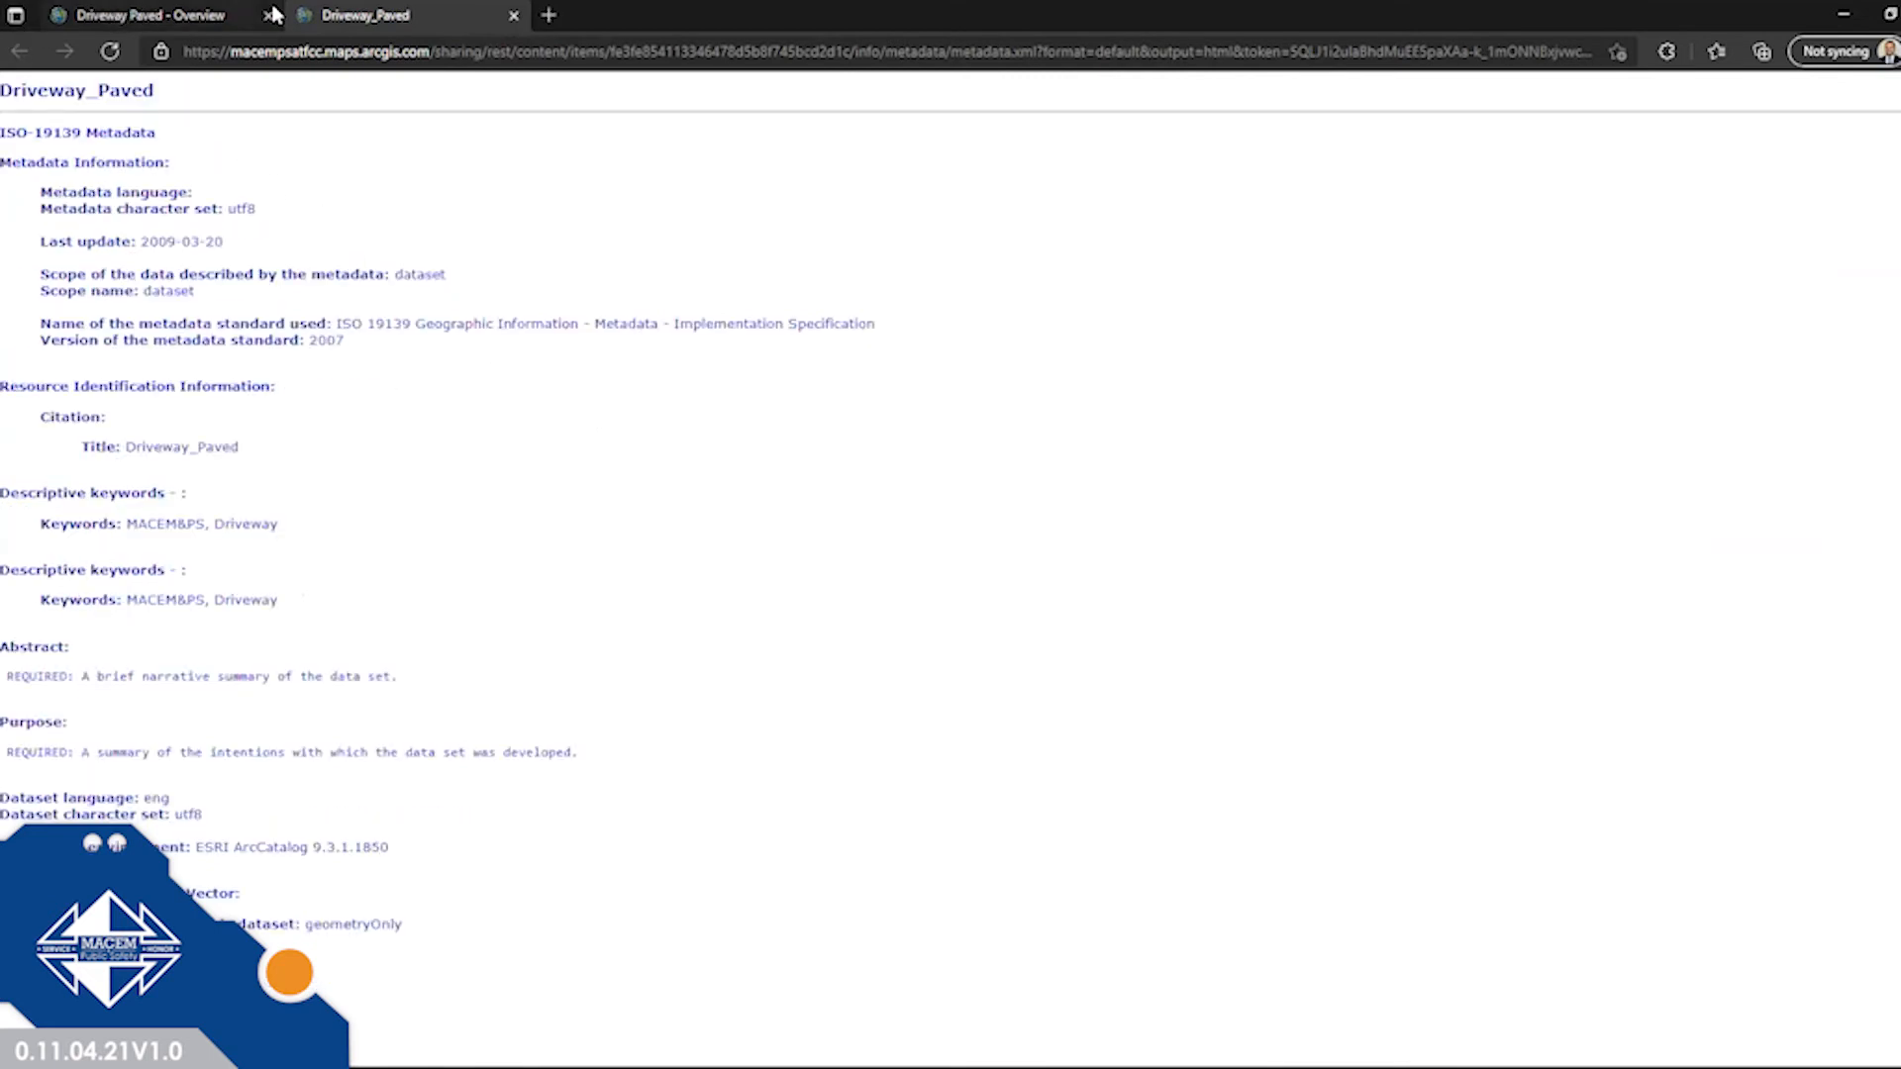
click(511, 14)
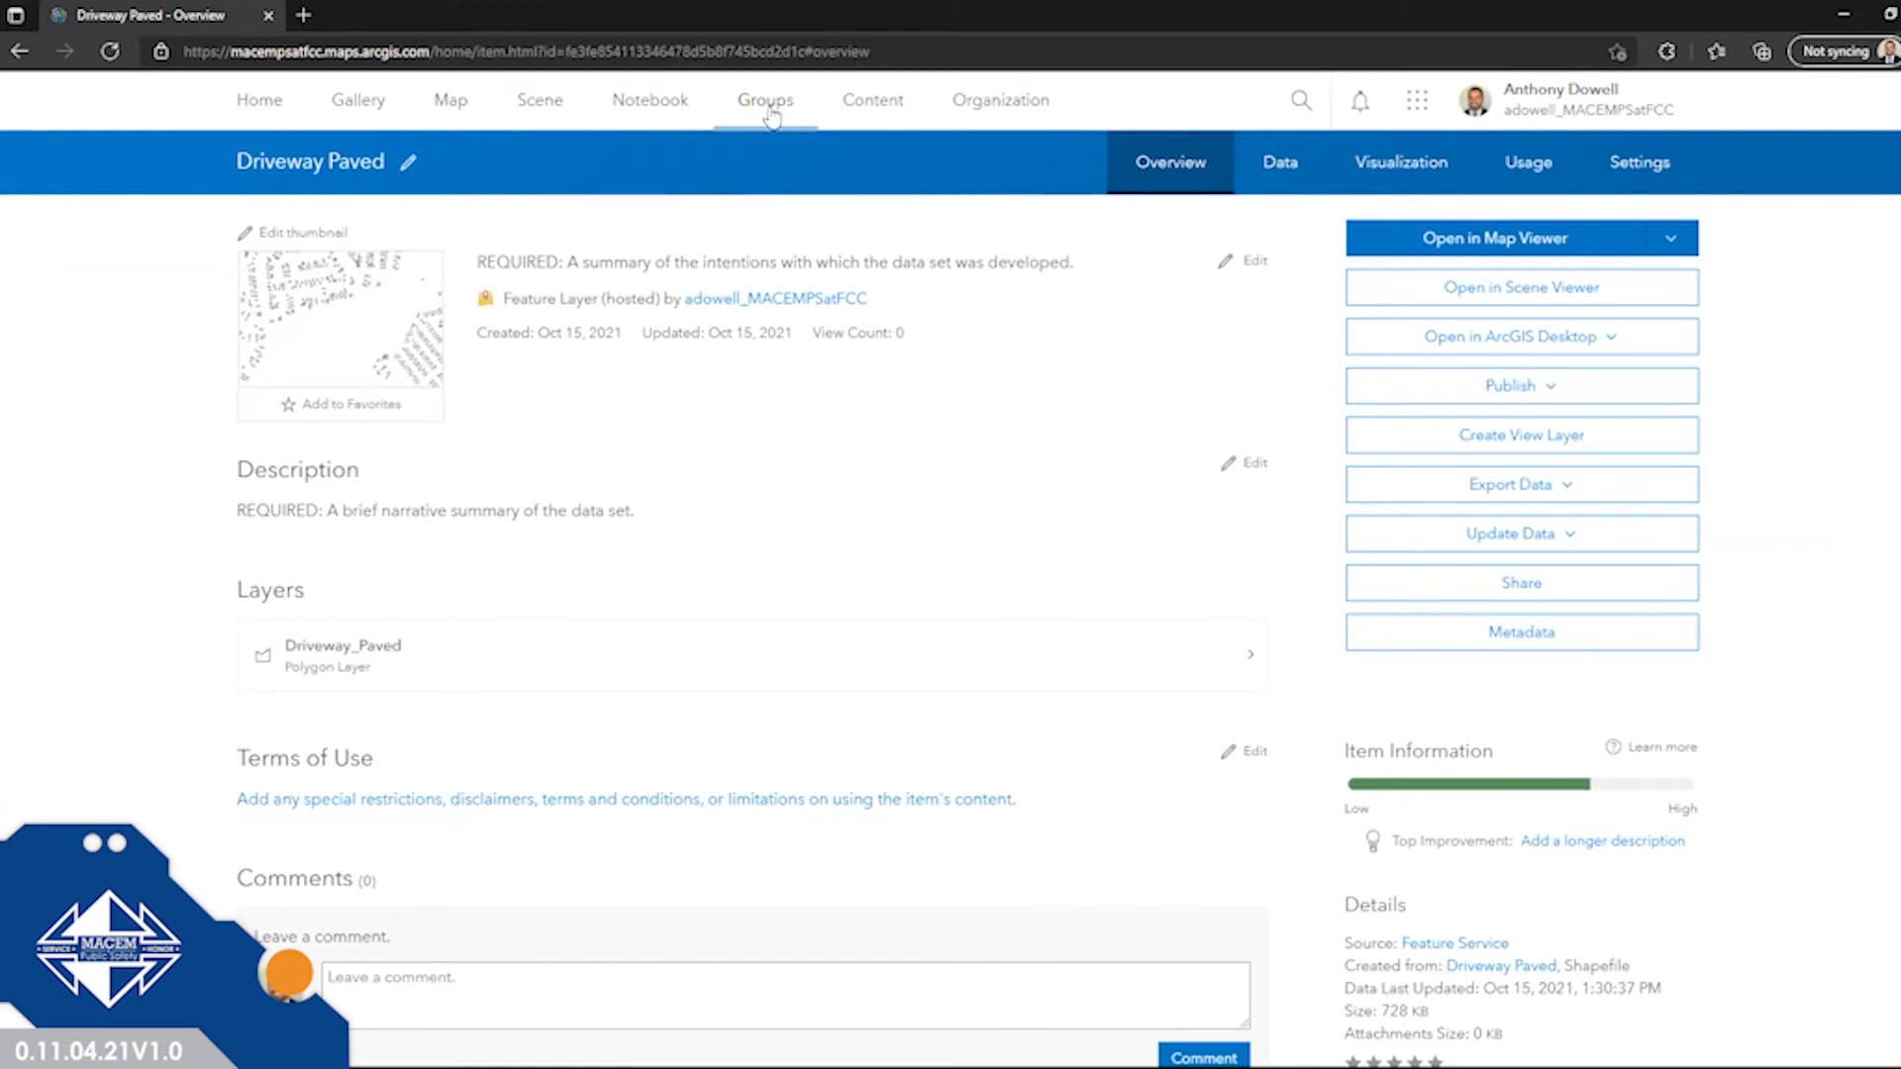
Open the FCC Campus Mapping Project web map from the account's content in Map Viewer.
click(873, 100)
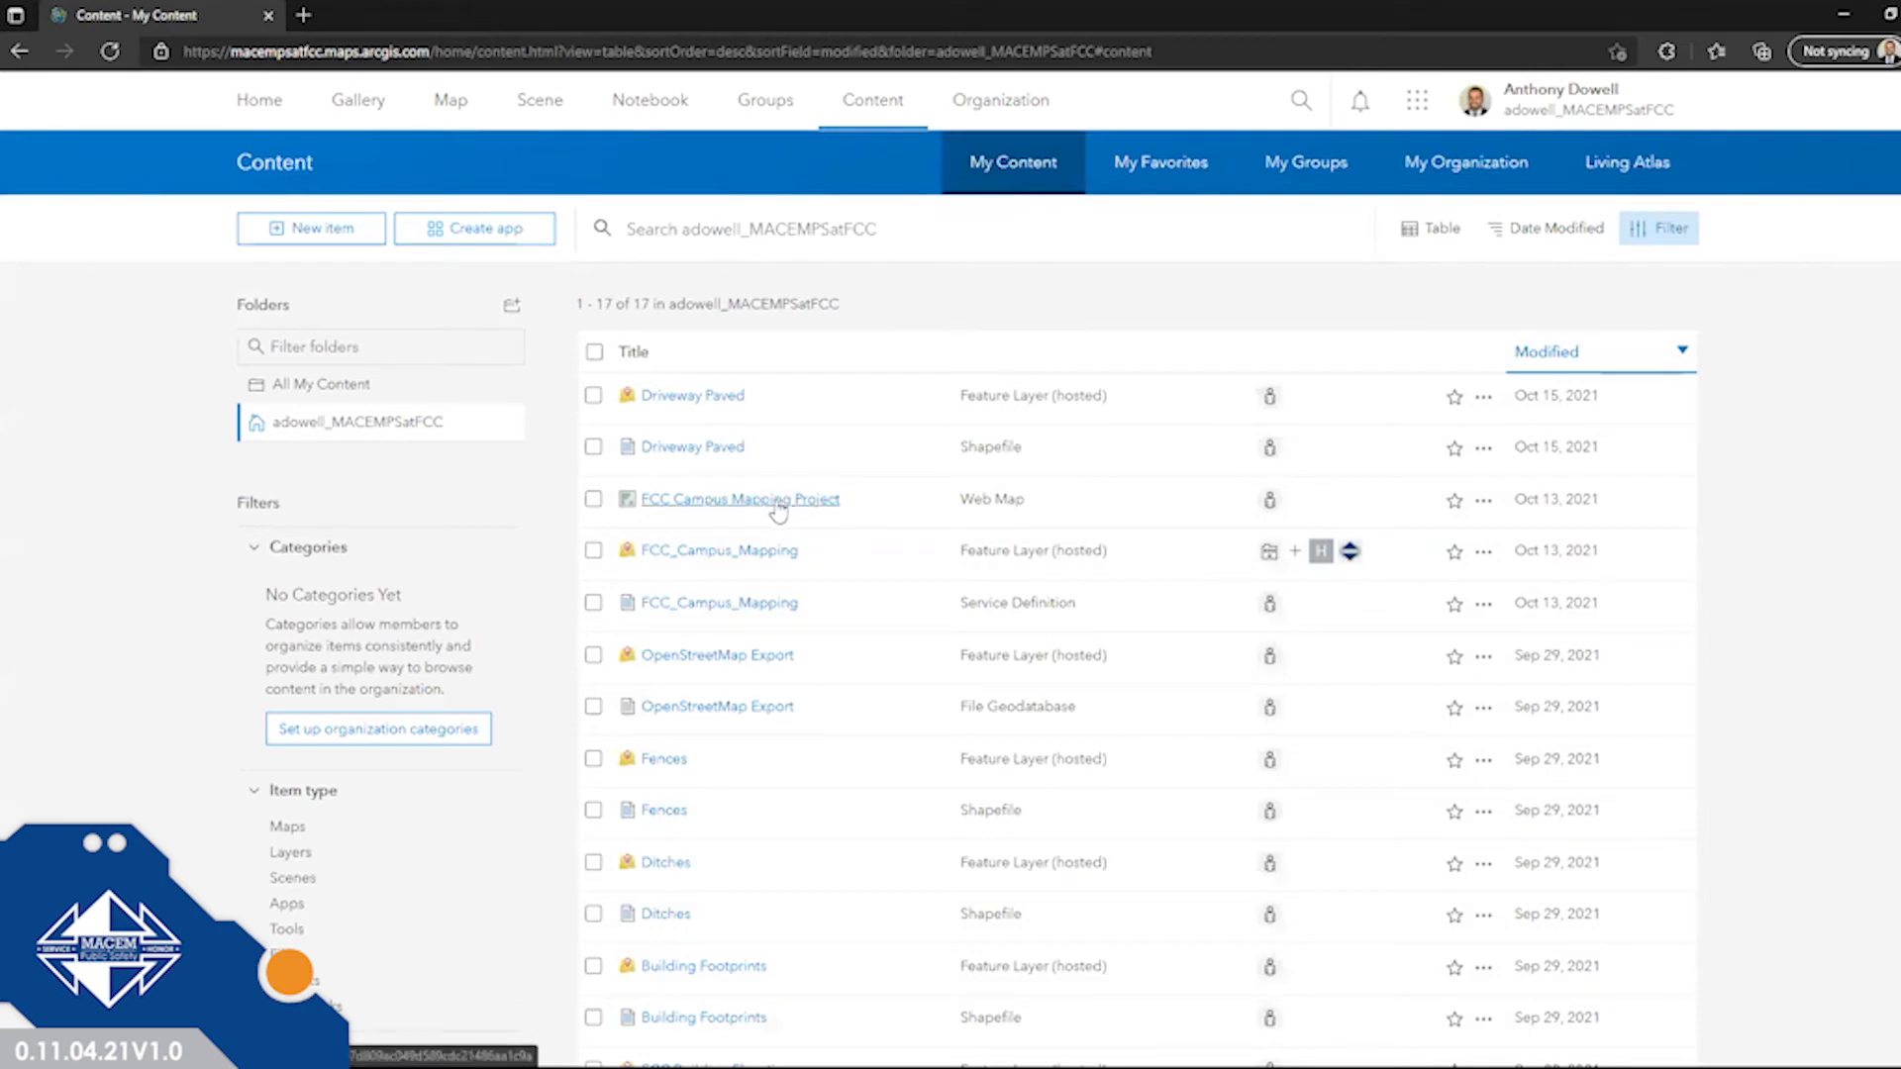
click(770, 511)
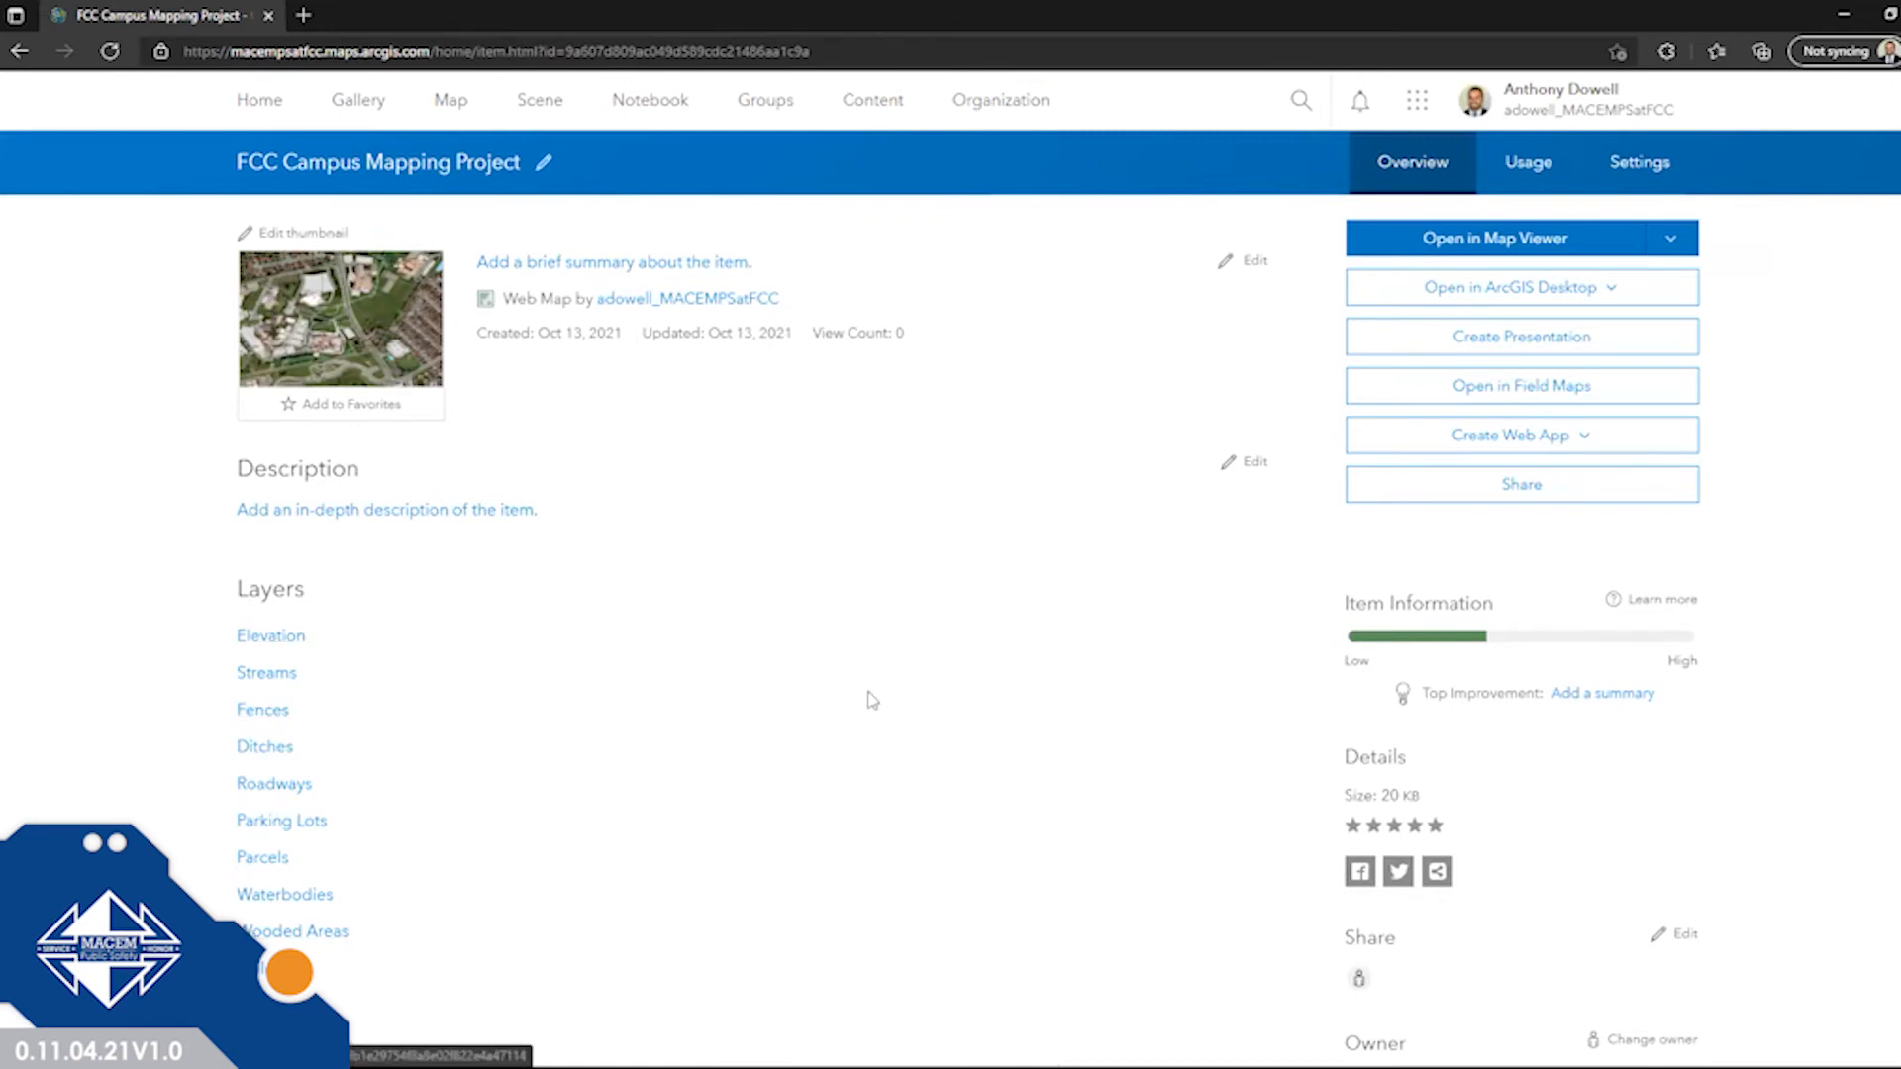
click(1559, 253)
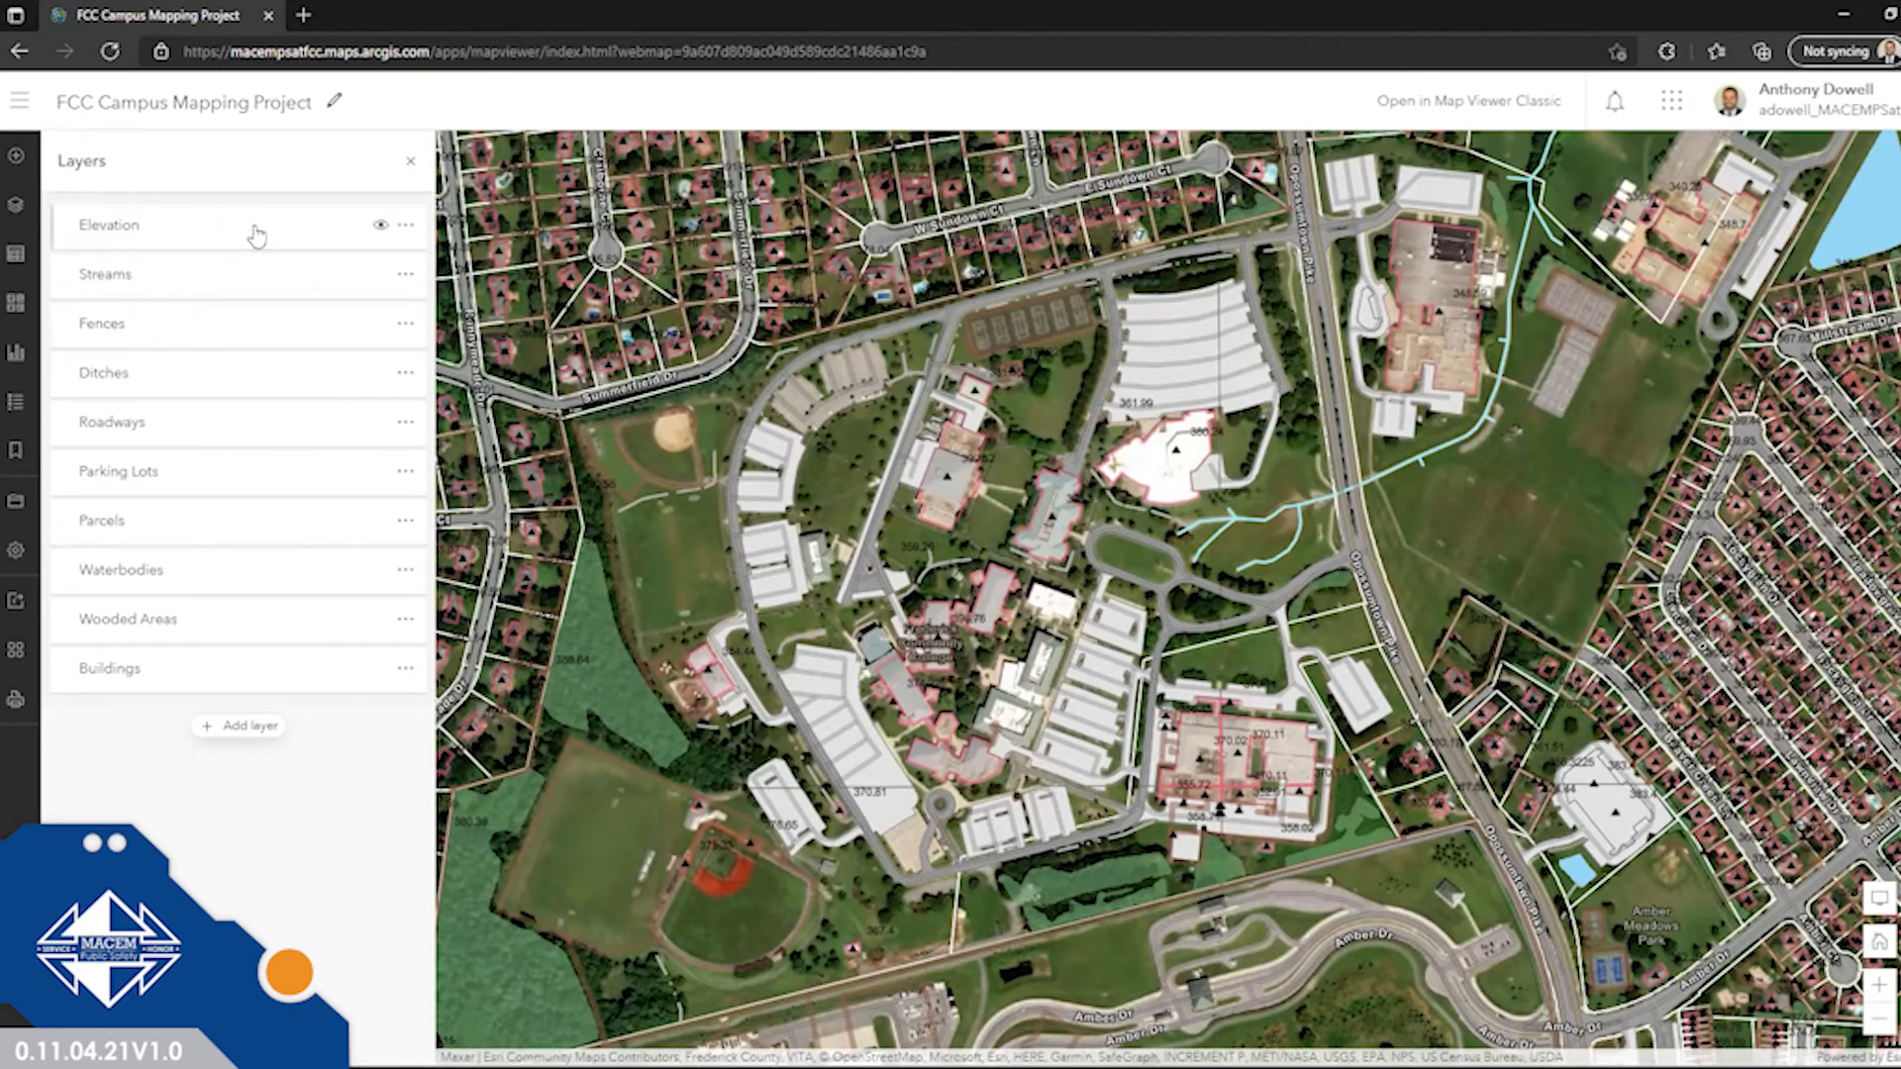
Hide the Buildings layer on the campus map and show it again.
mouse_move(252, 227)
mouse_down()
mouse_move(252, 289)
mouse_move(253, 249)
mouse_up()
click(380, 670)
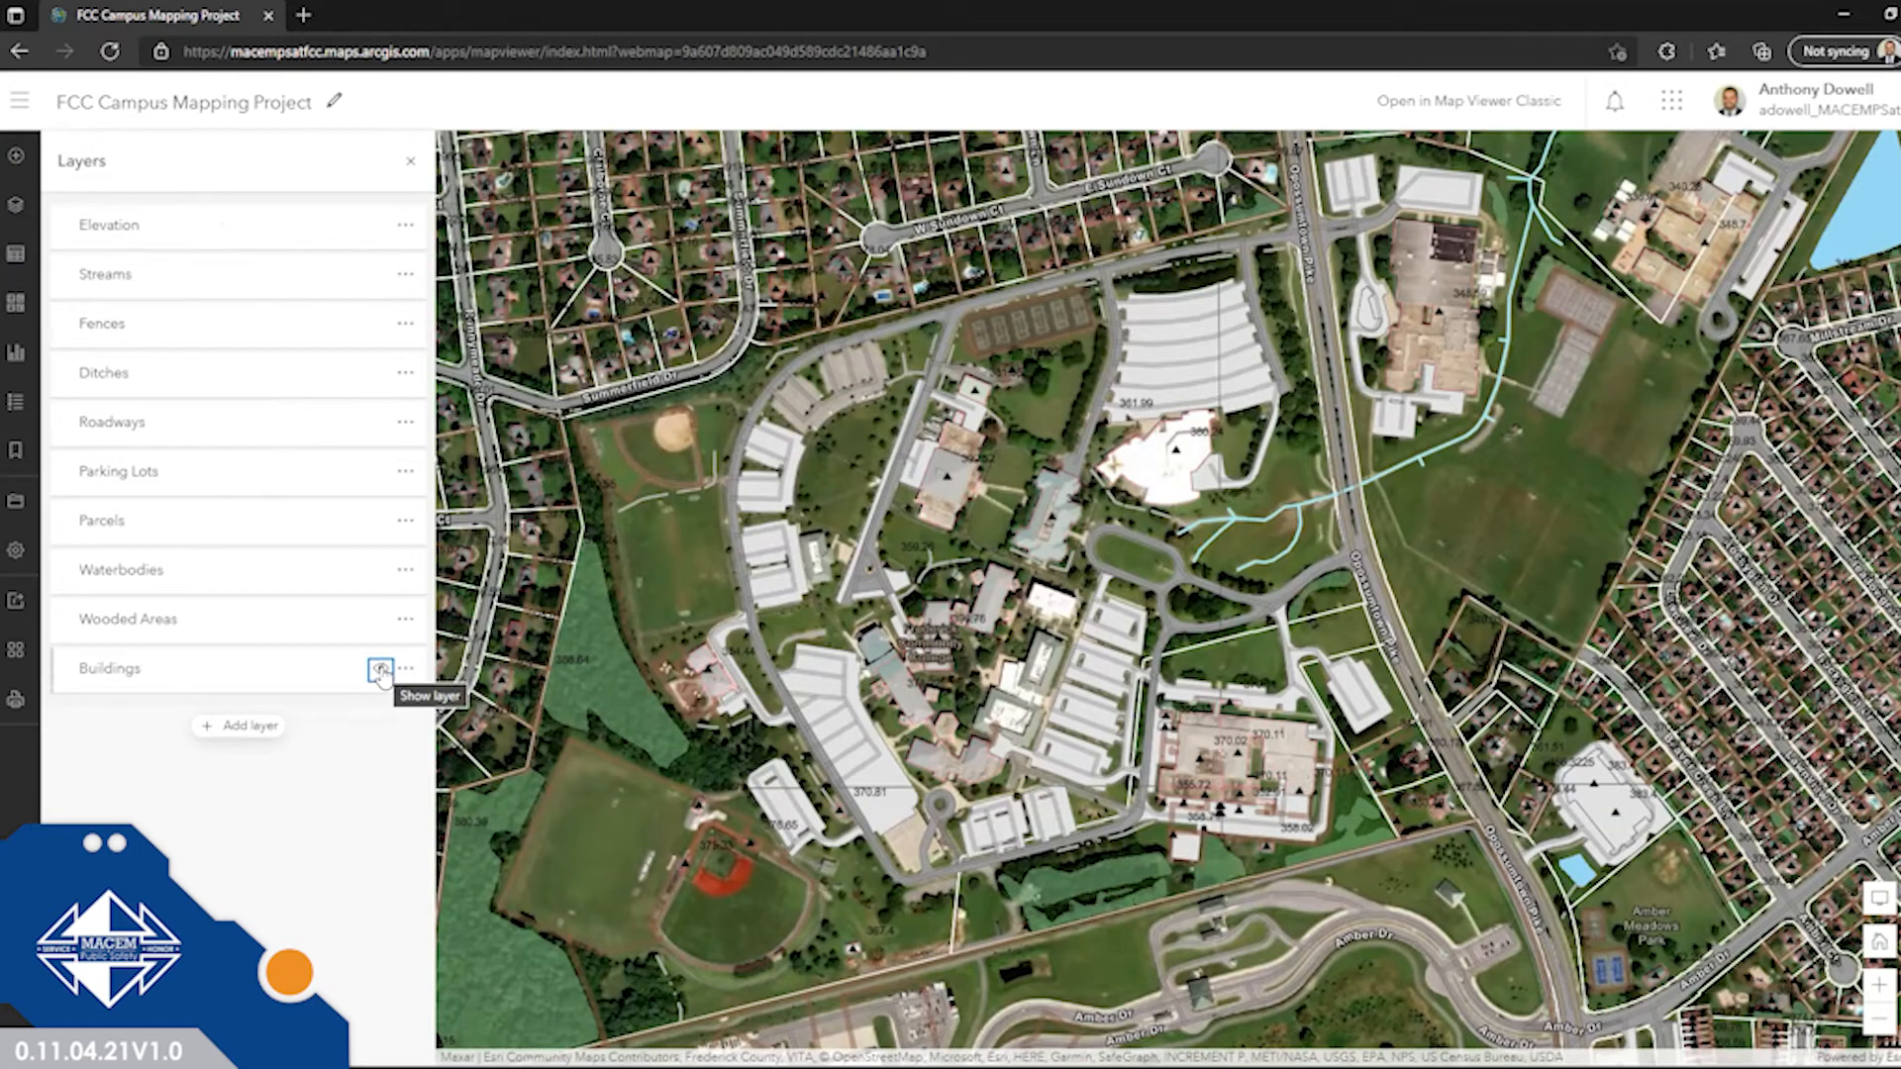
click(380, 670)
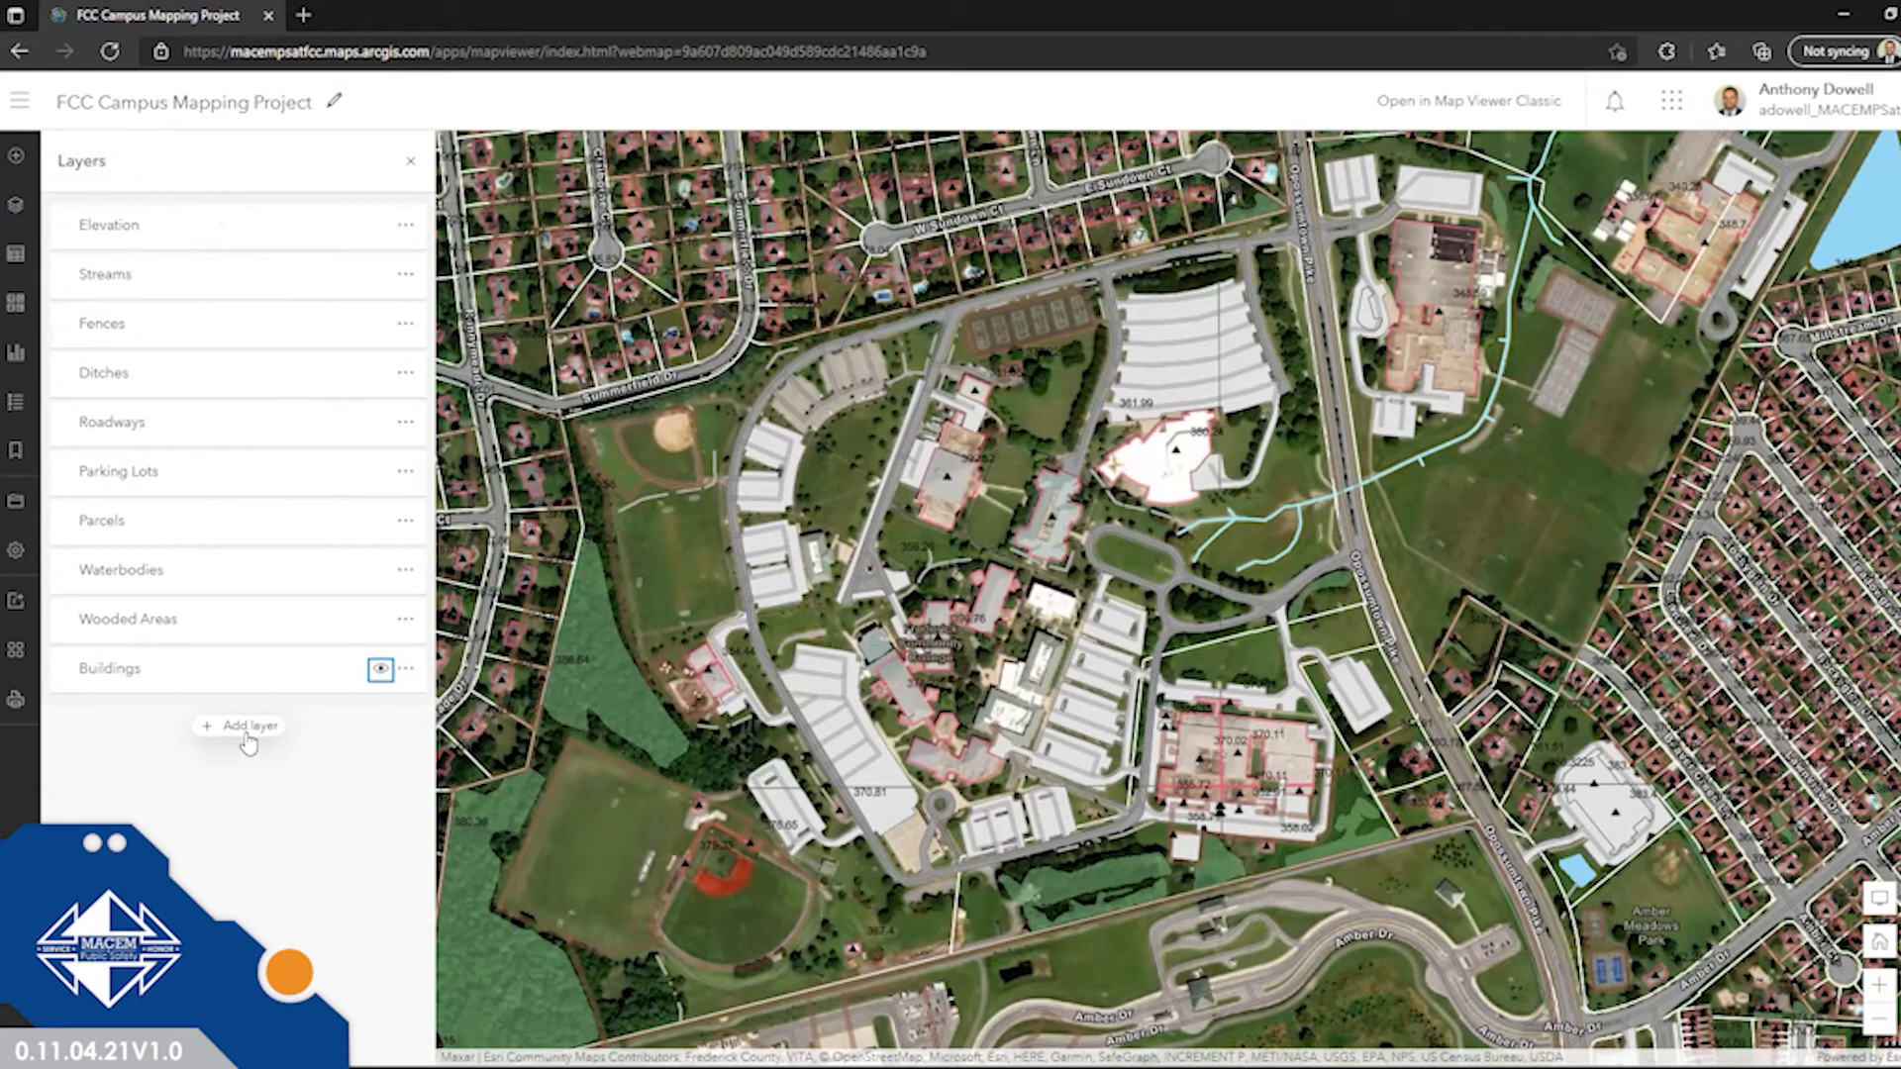
Search the account's own layers for "driveway" and add the Driveway Paved layer to the campus map.
click(15, 156)
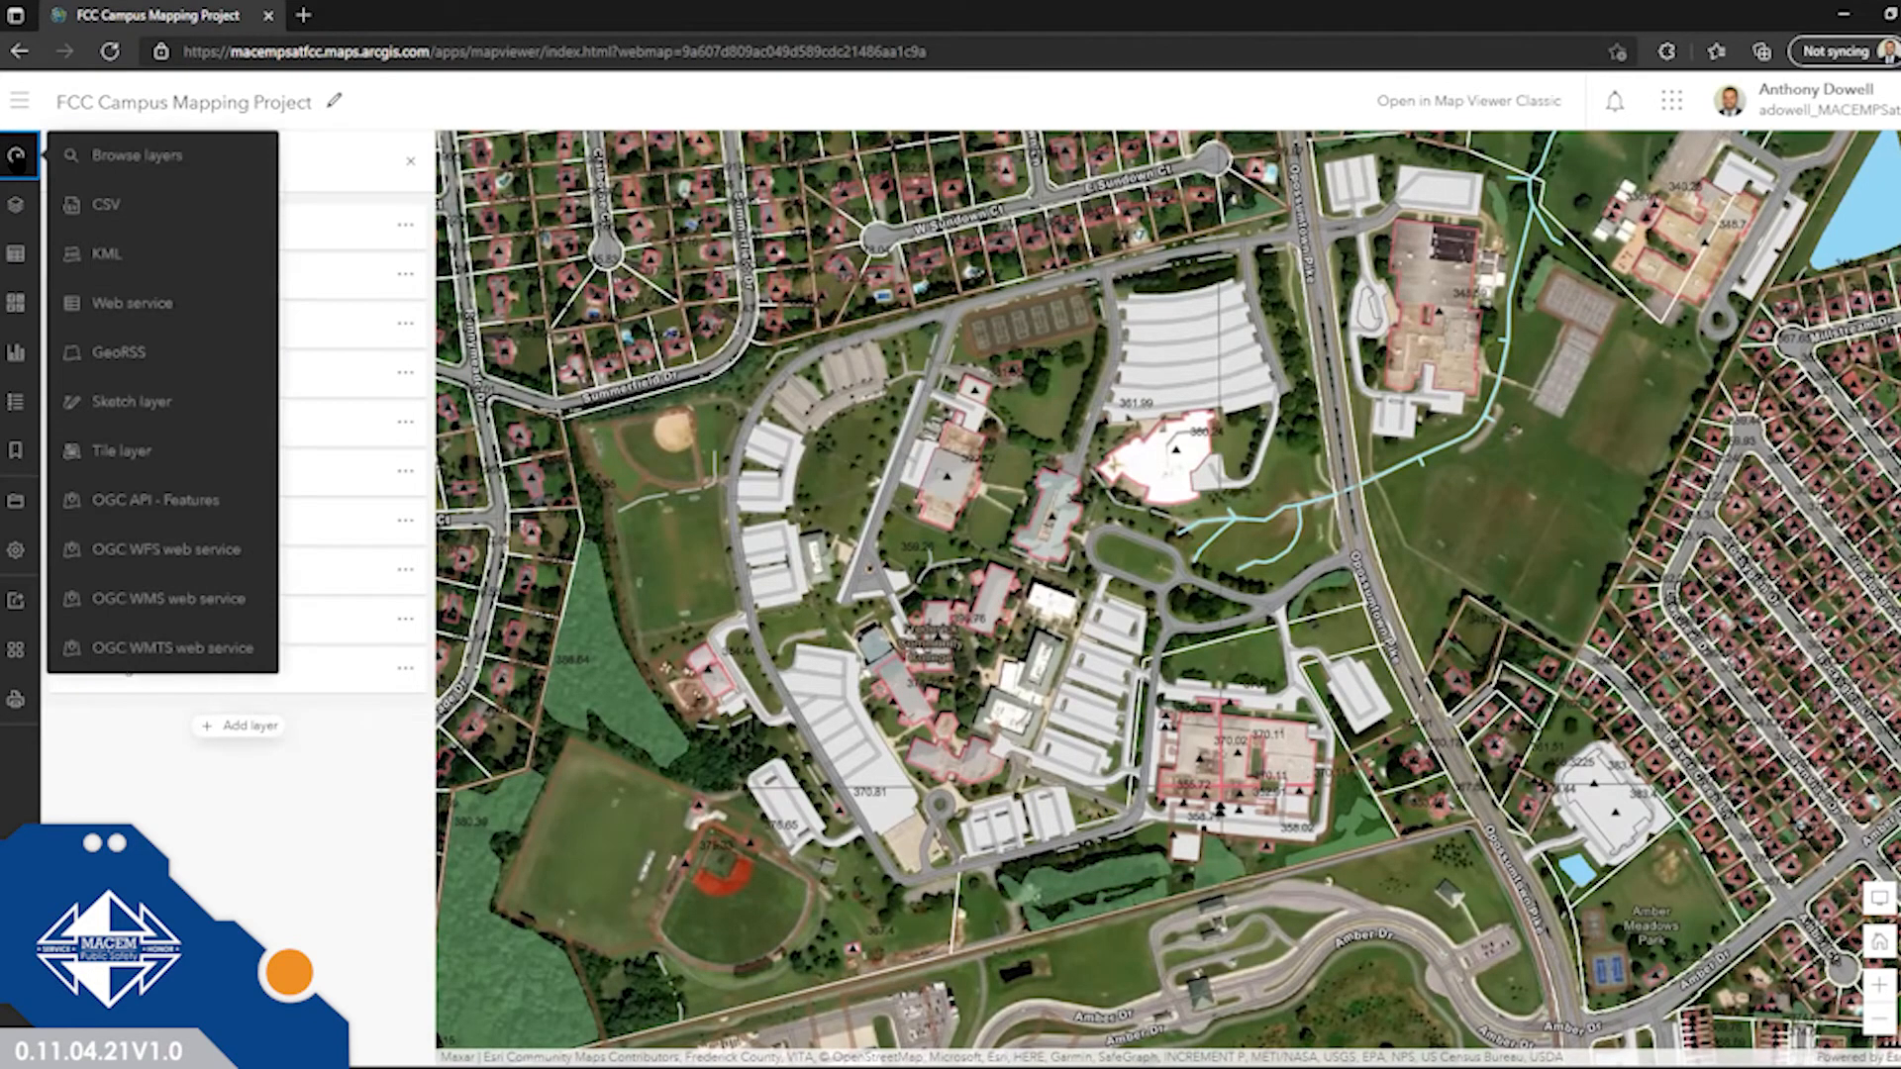
click(148, 158)
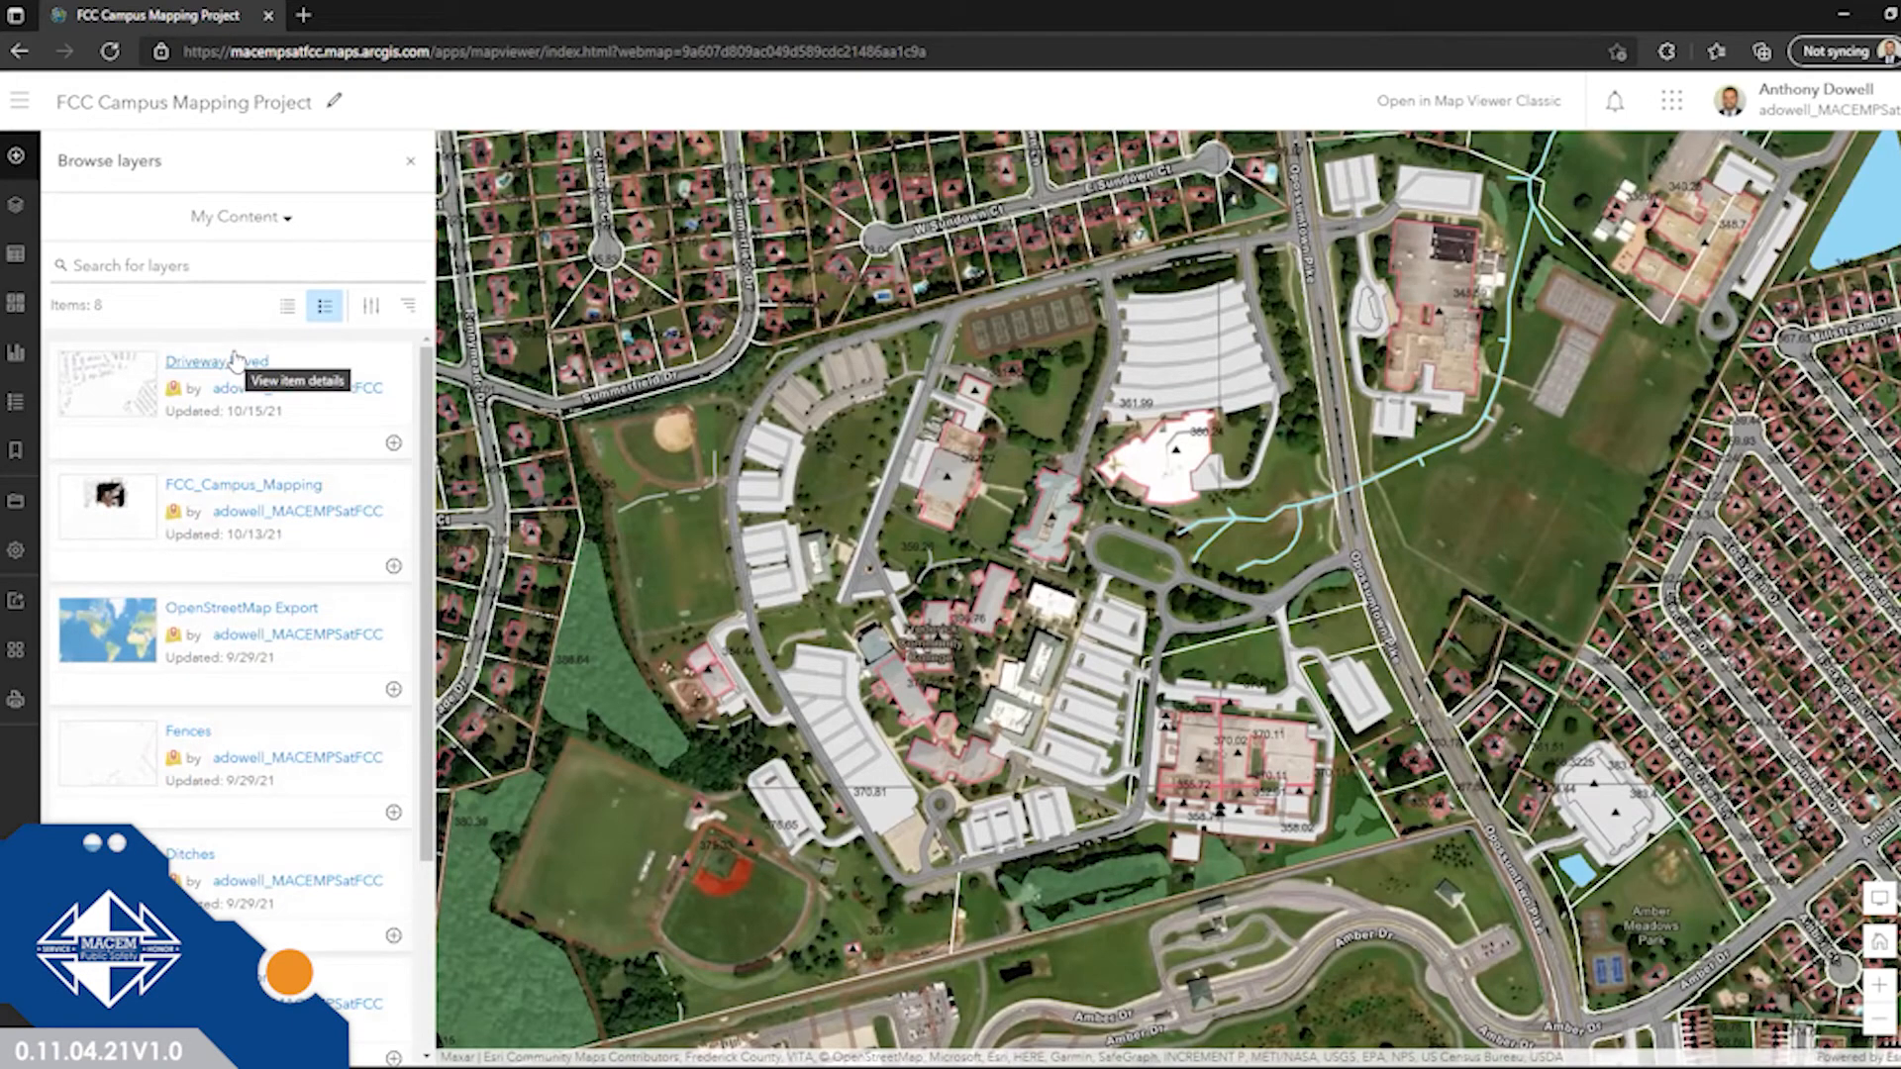
click(187, 267)
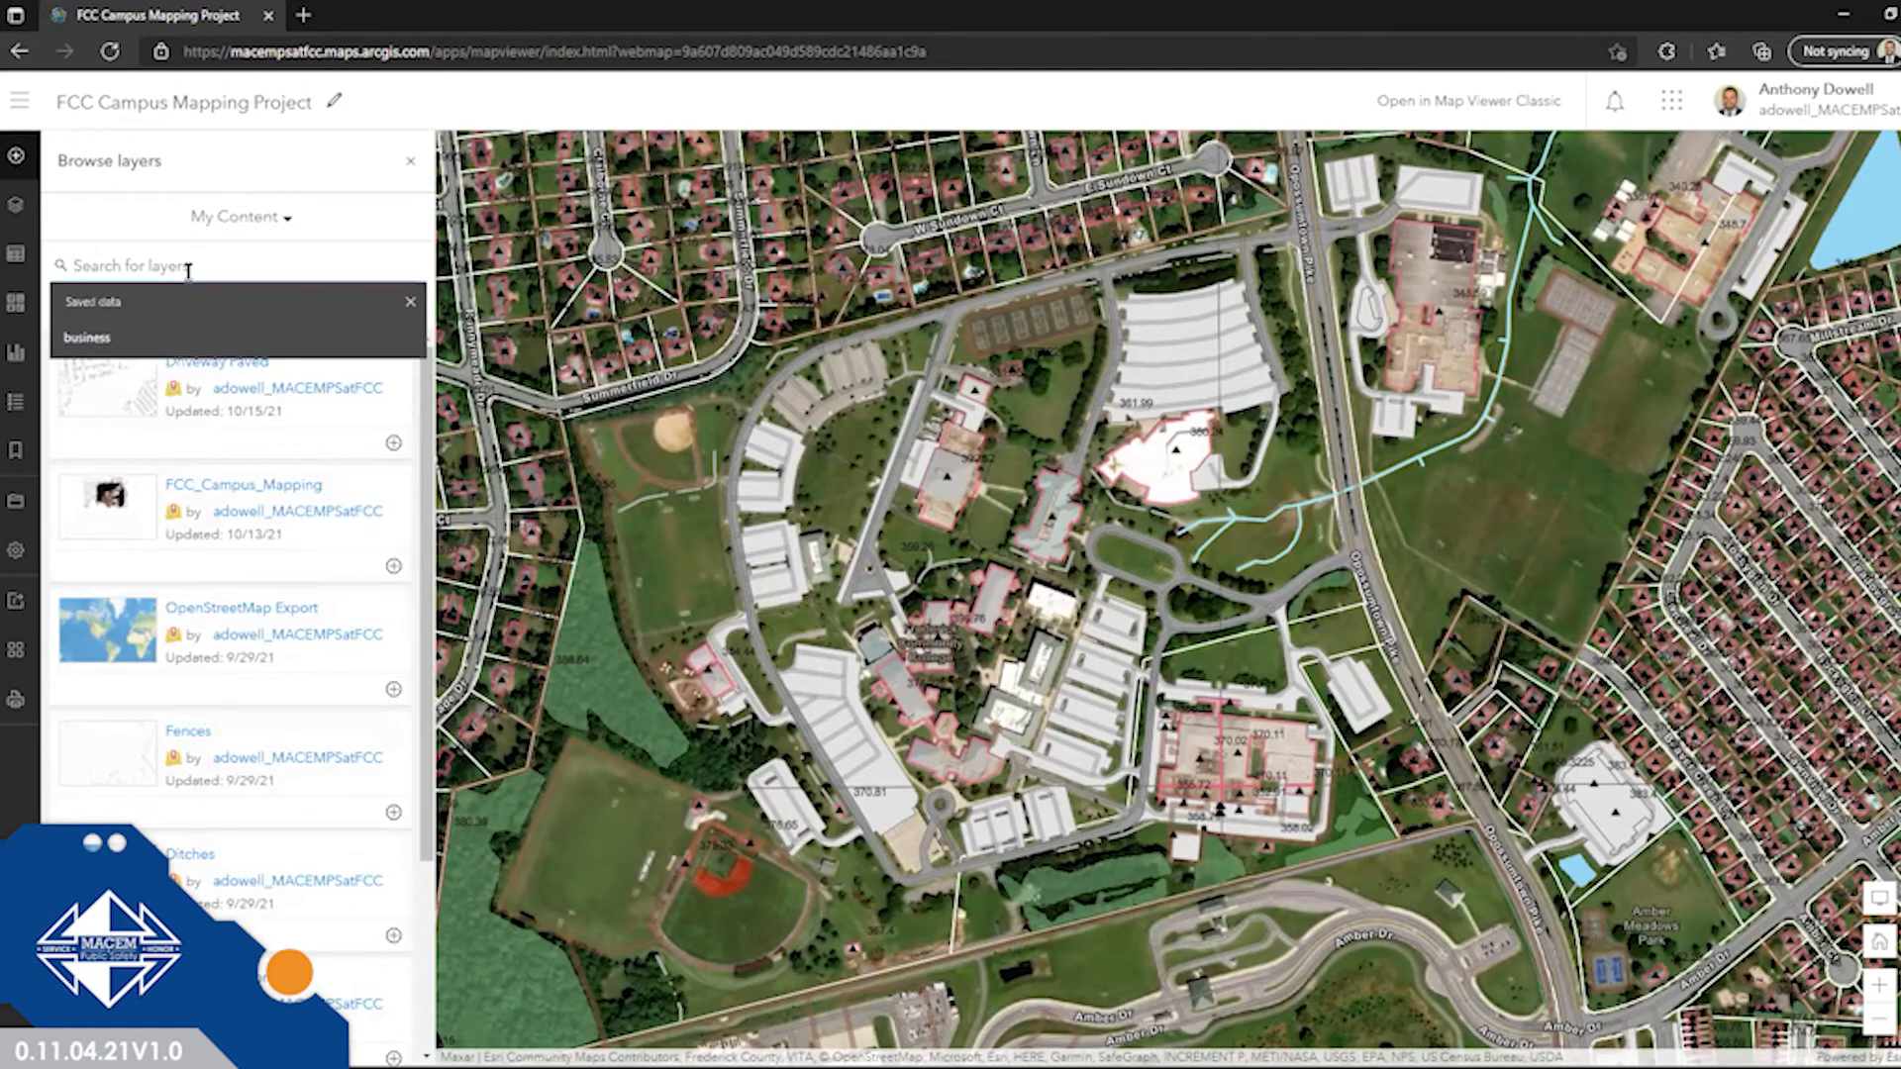
text(drivewa)
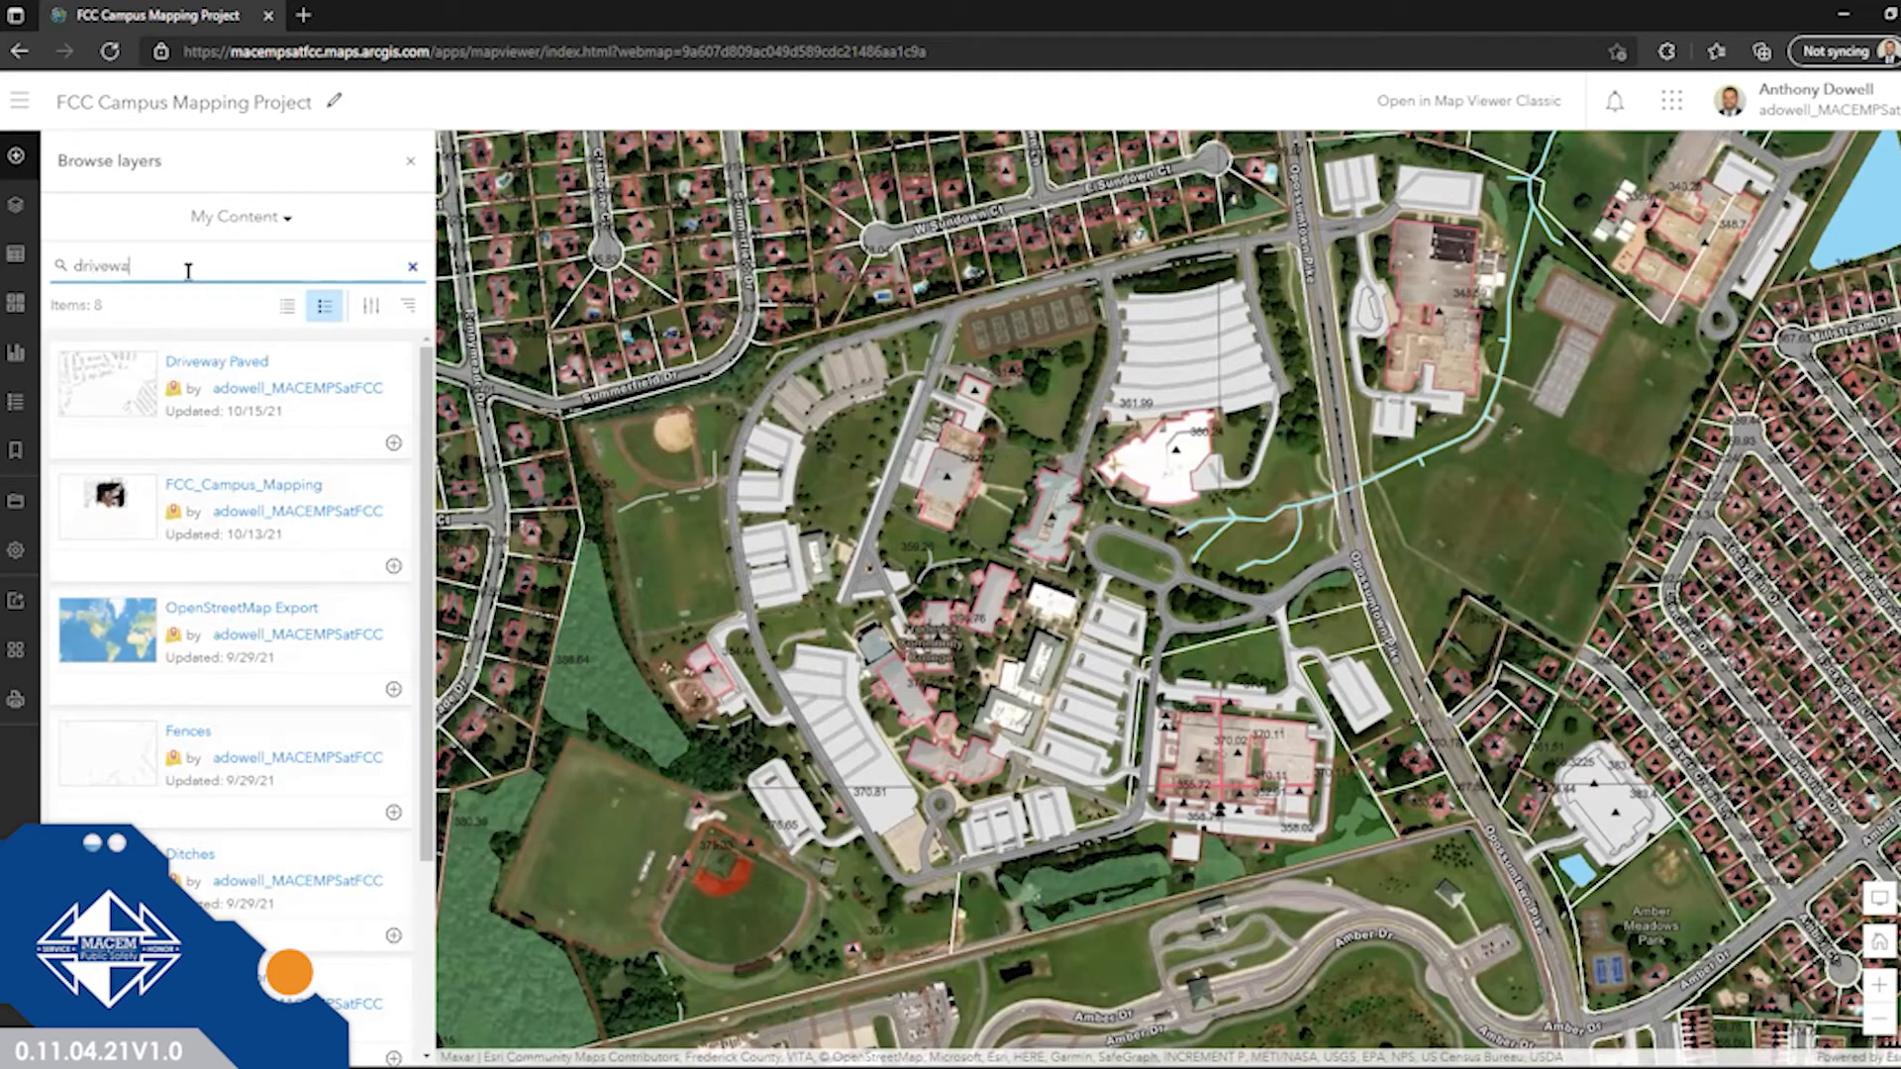
text(y)
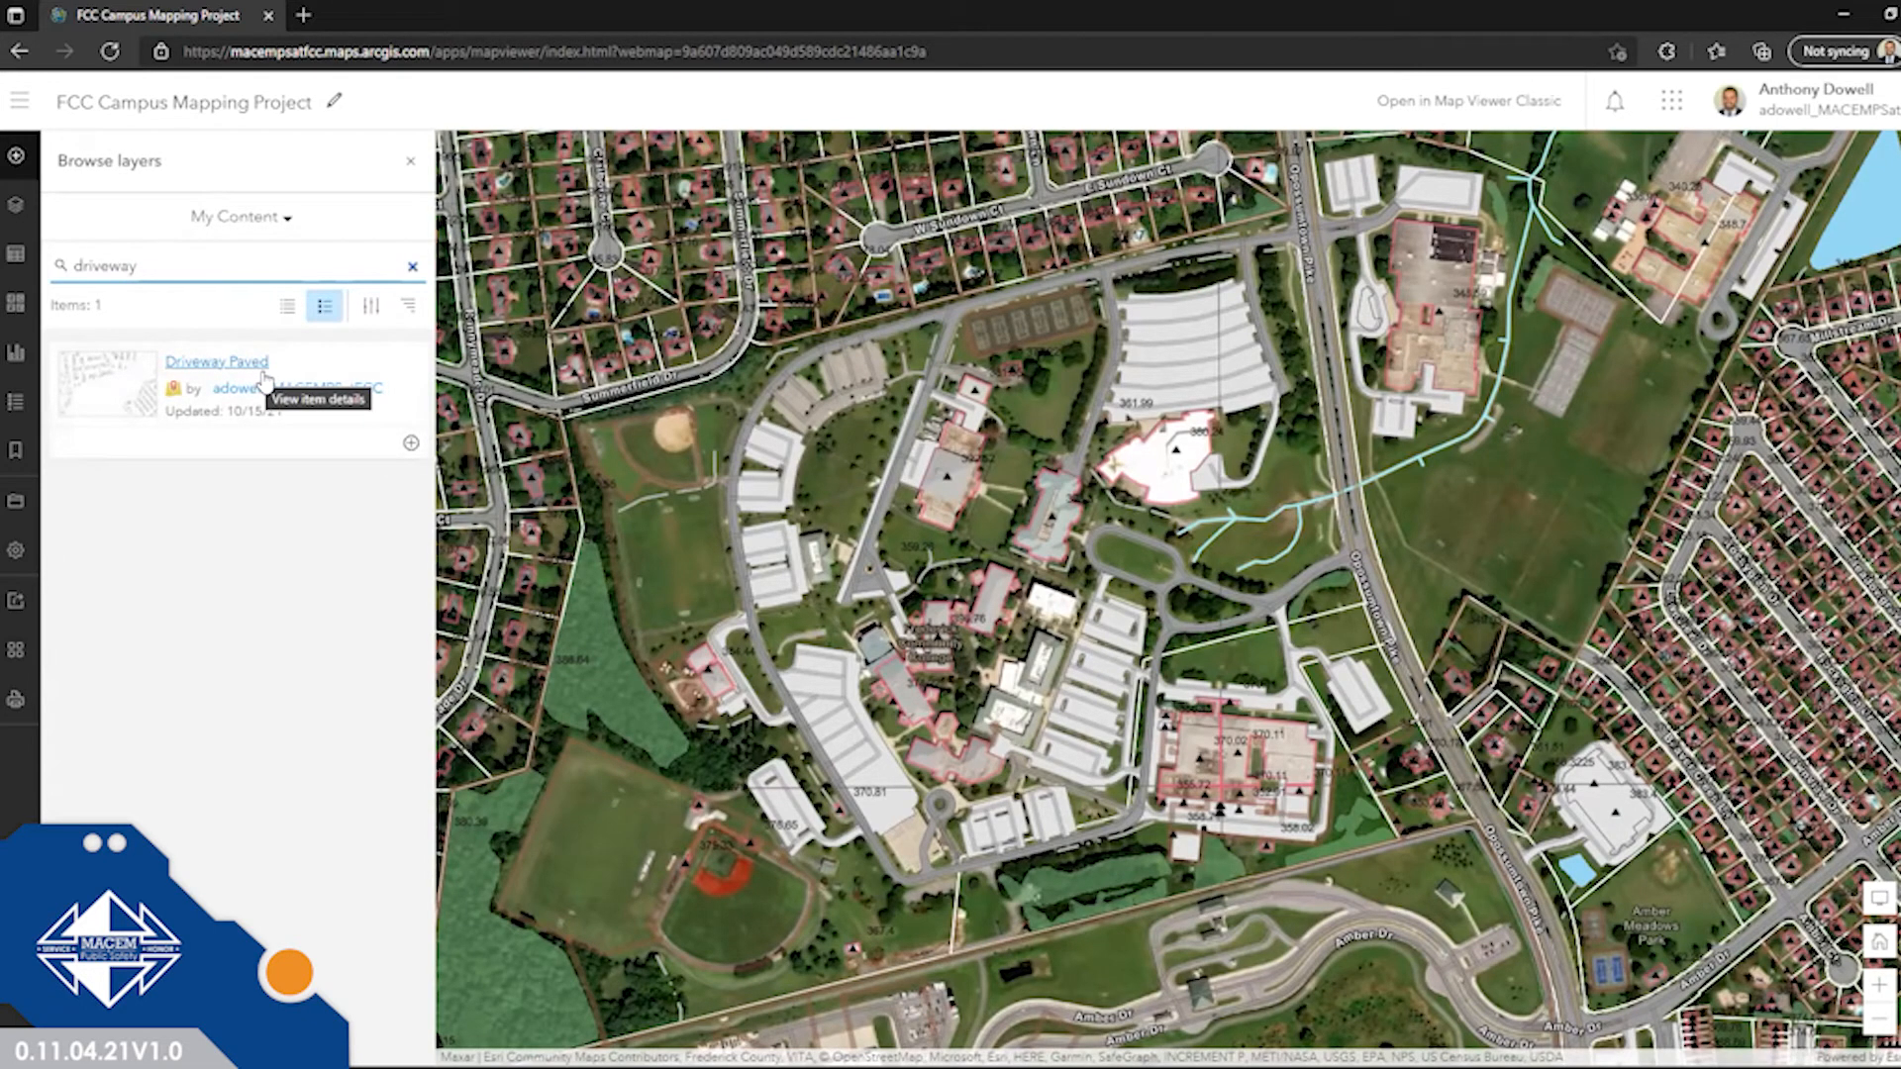
click(412, 445)
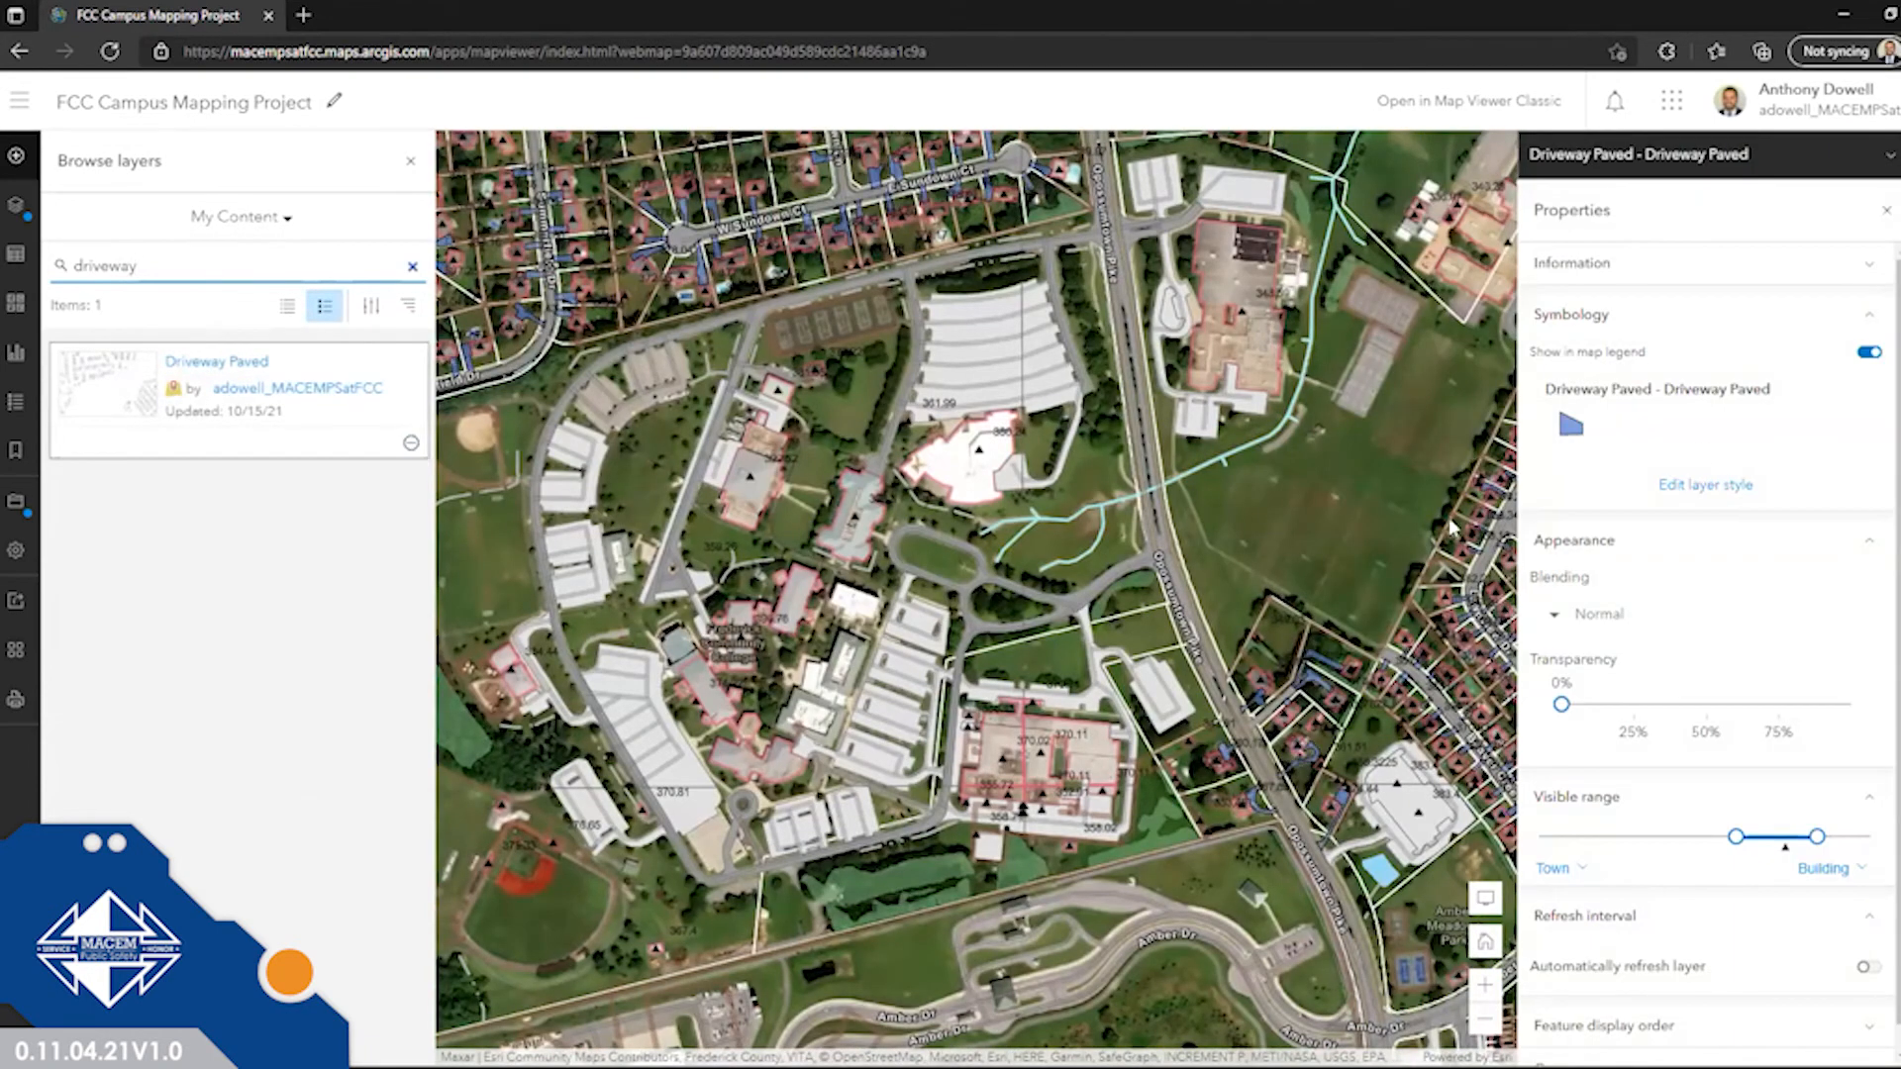
View the attribute pop-up of a paved driveway on the map, close it and check the new layer's place in the layer list.
click(1320, 683)
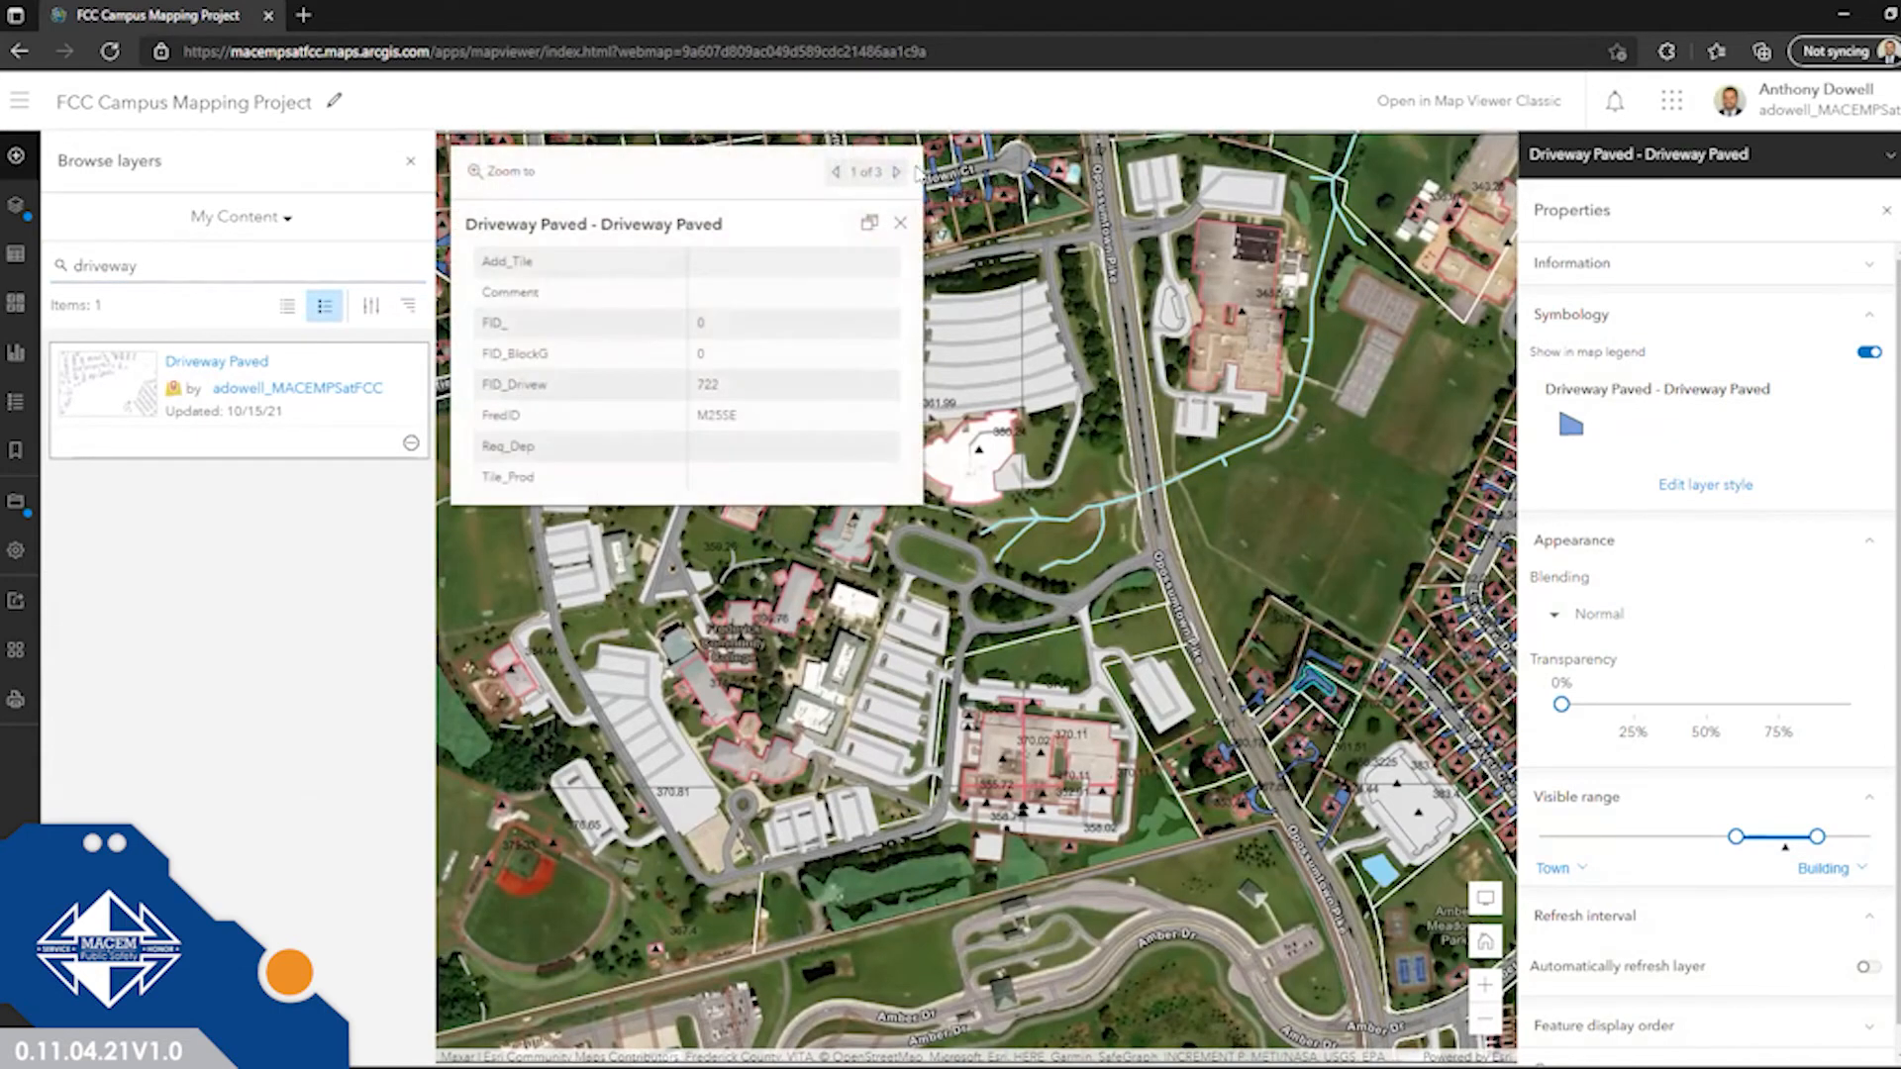
click(900, 223)
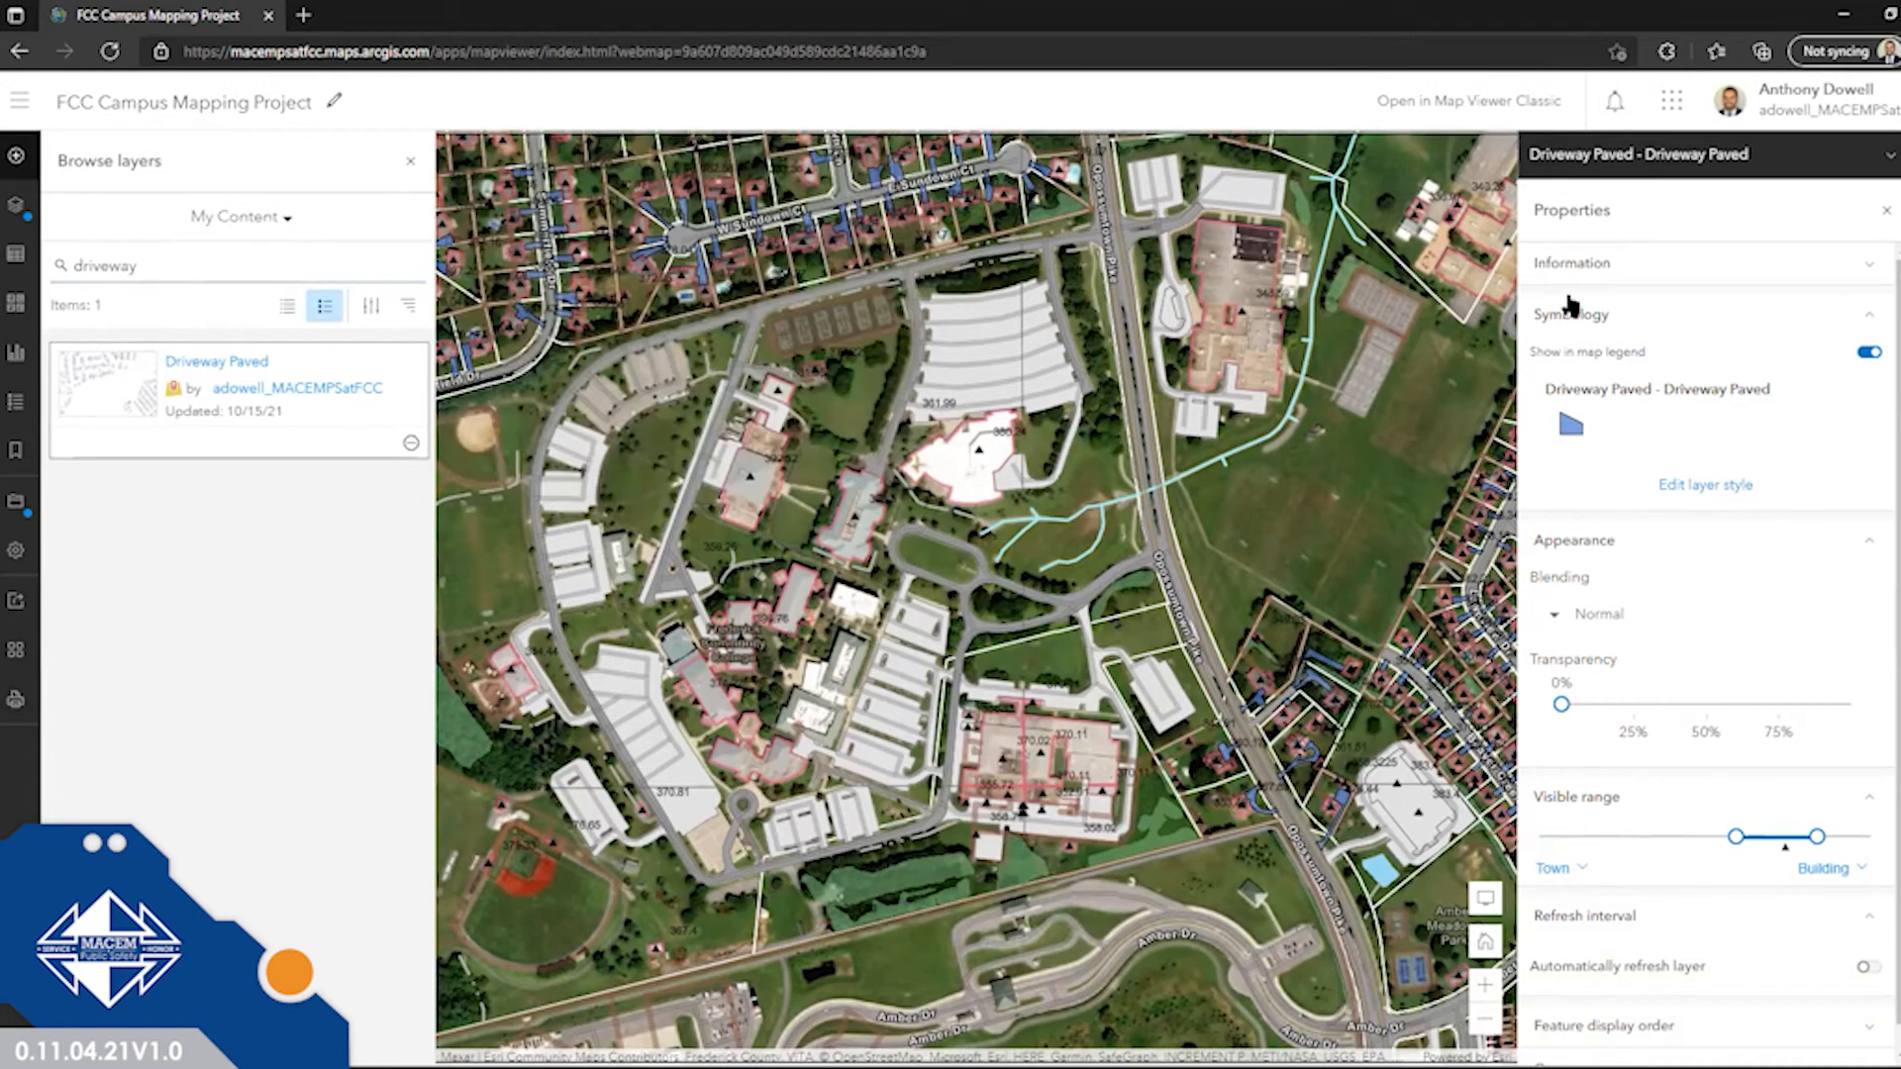
click(11, 208)
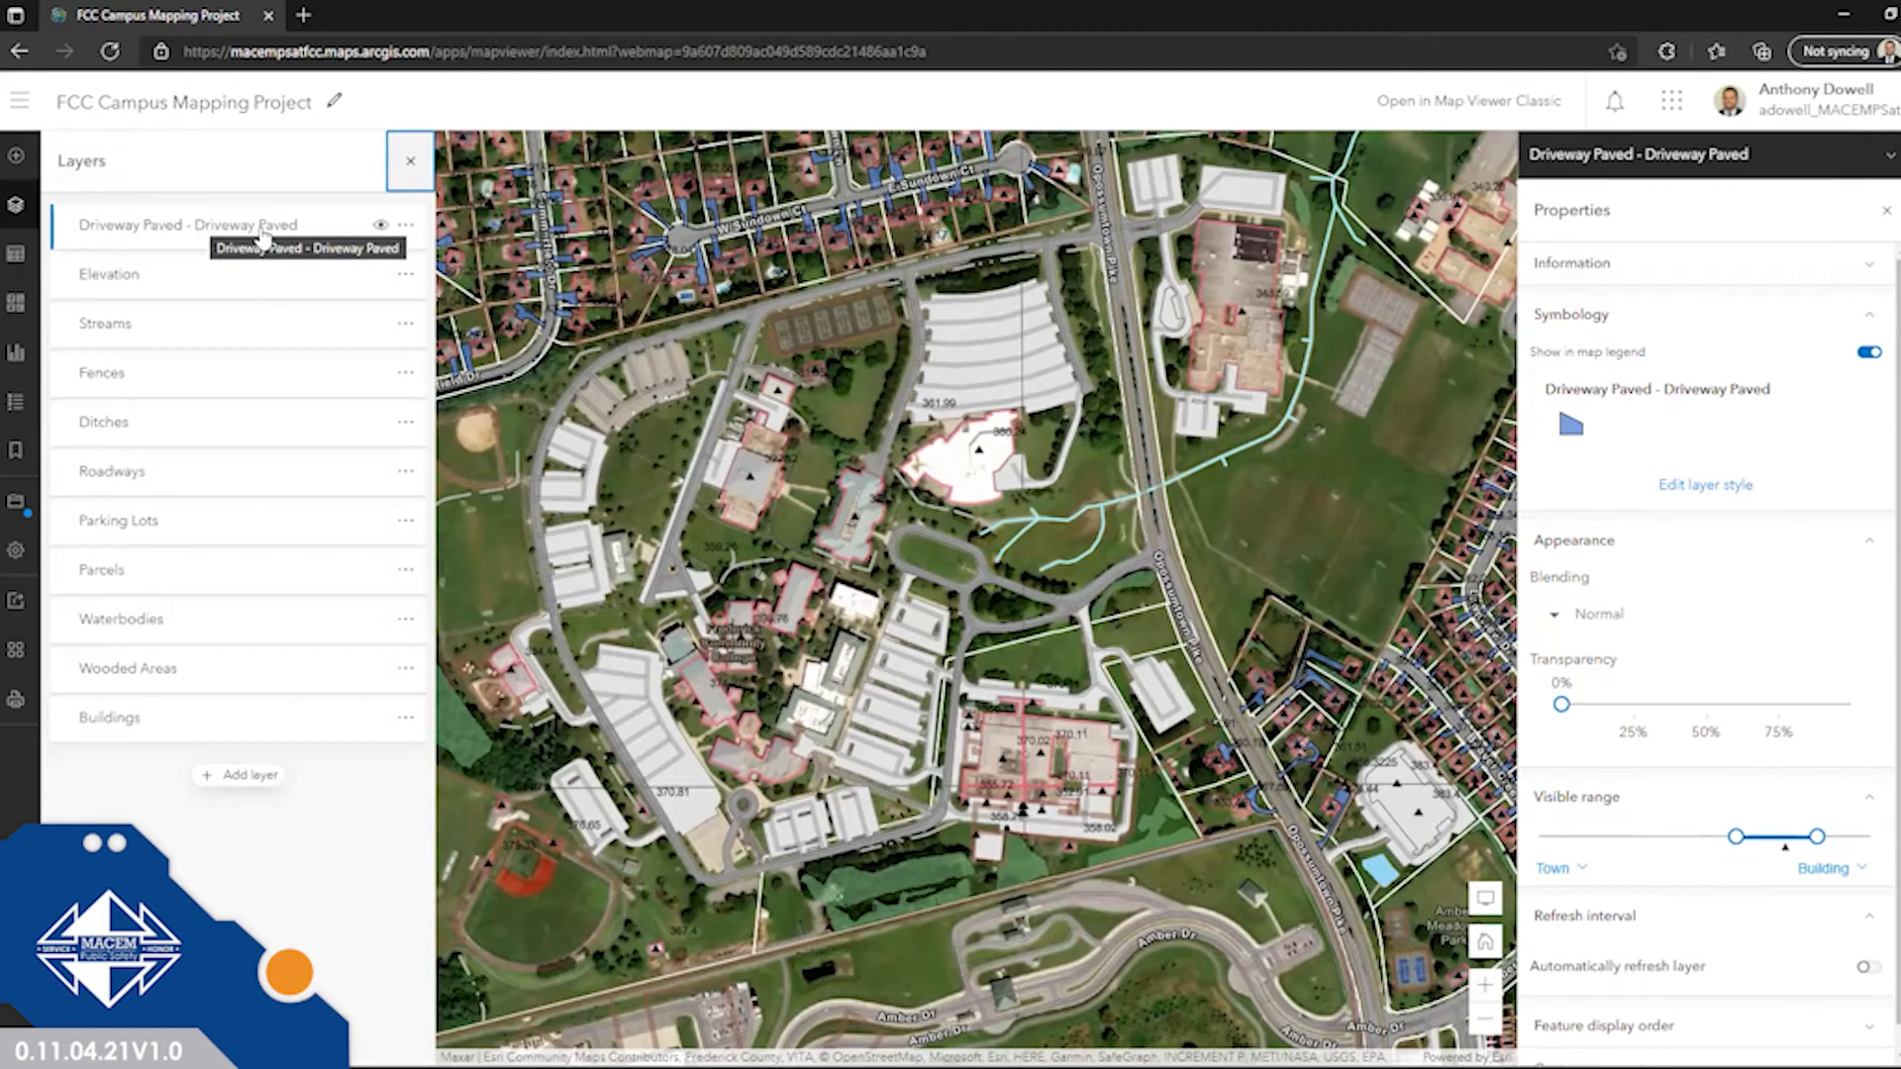
drag(1310, 532, 1249, 527)
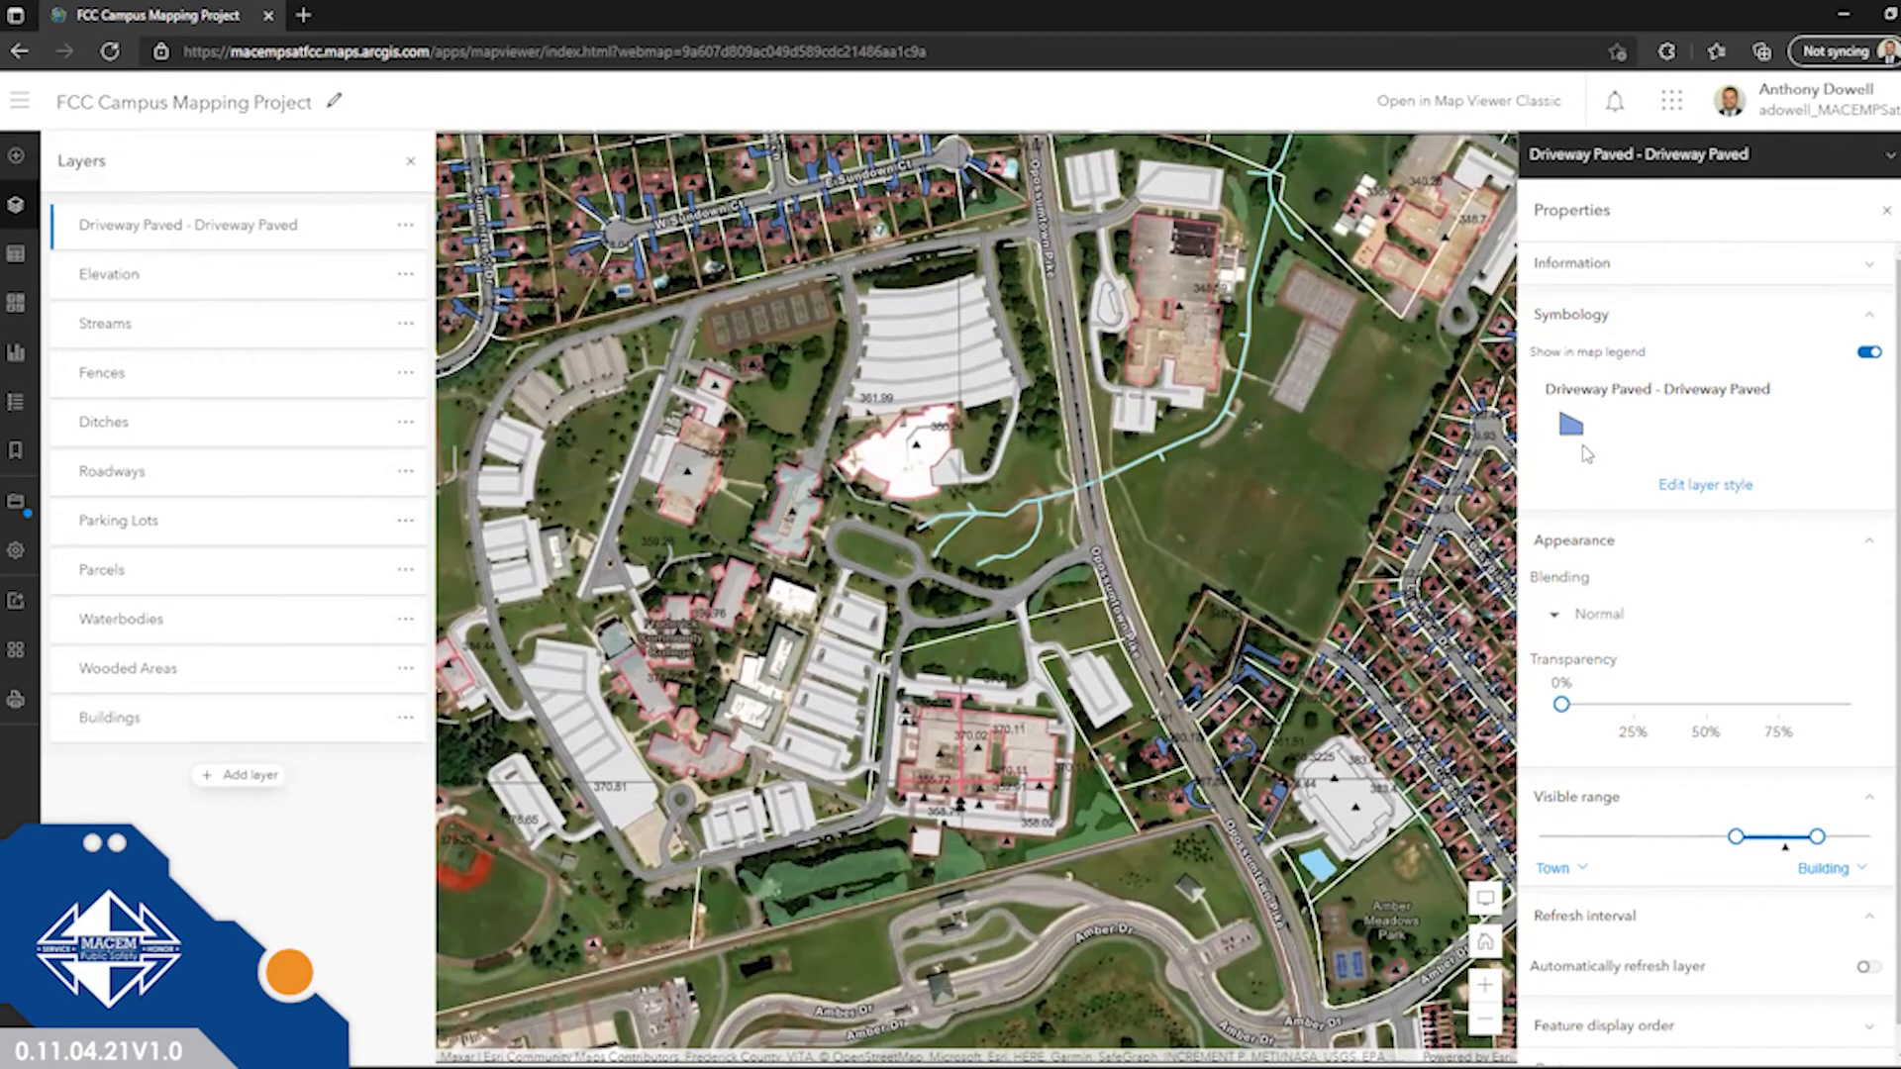
Edit the Driveway Paved layer's single-symbol style and give its fill the custom muted blue 5b79a3.
click(1703, 485)
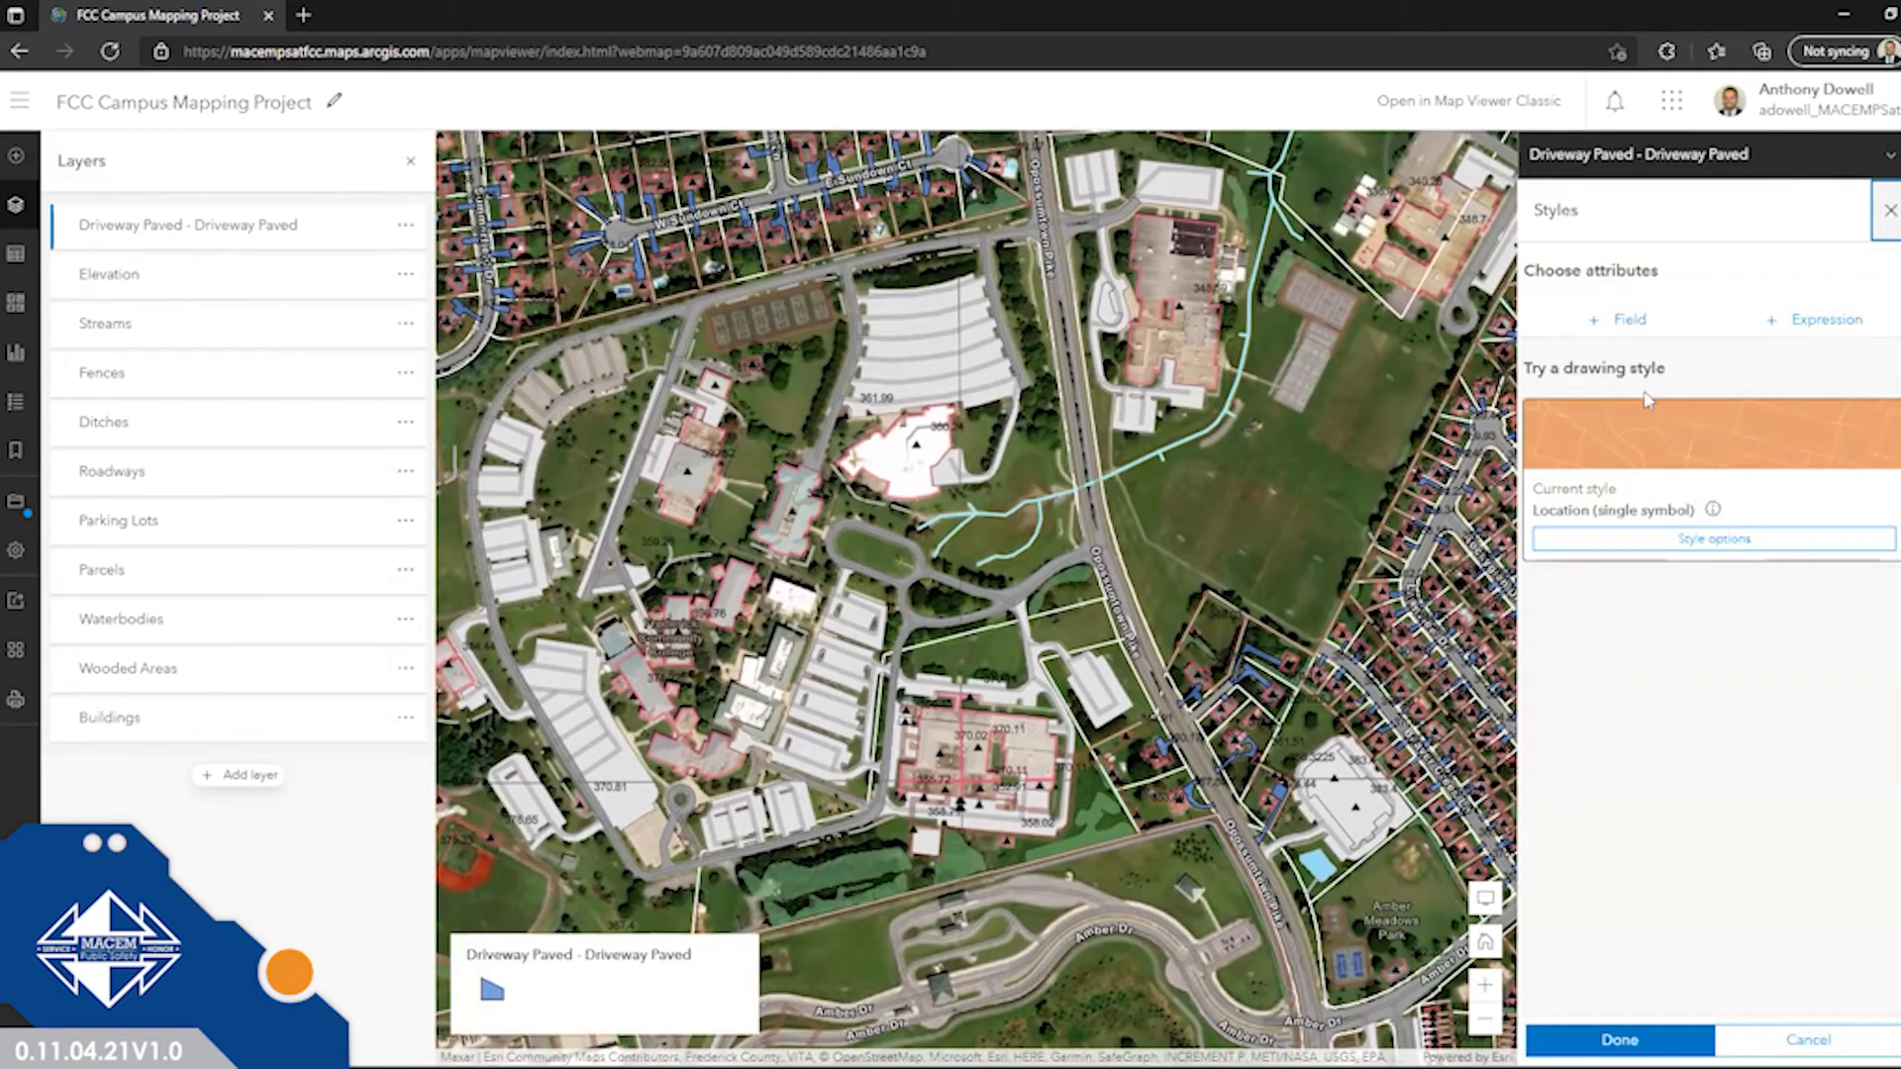
click(1675, 438)
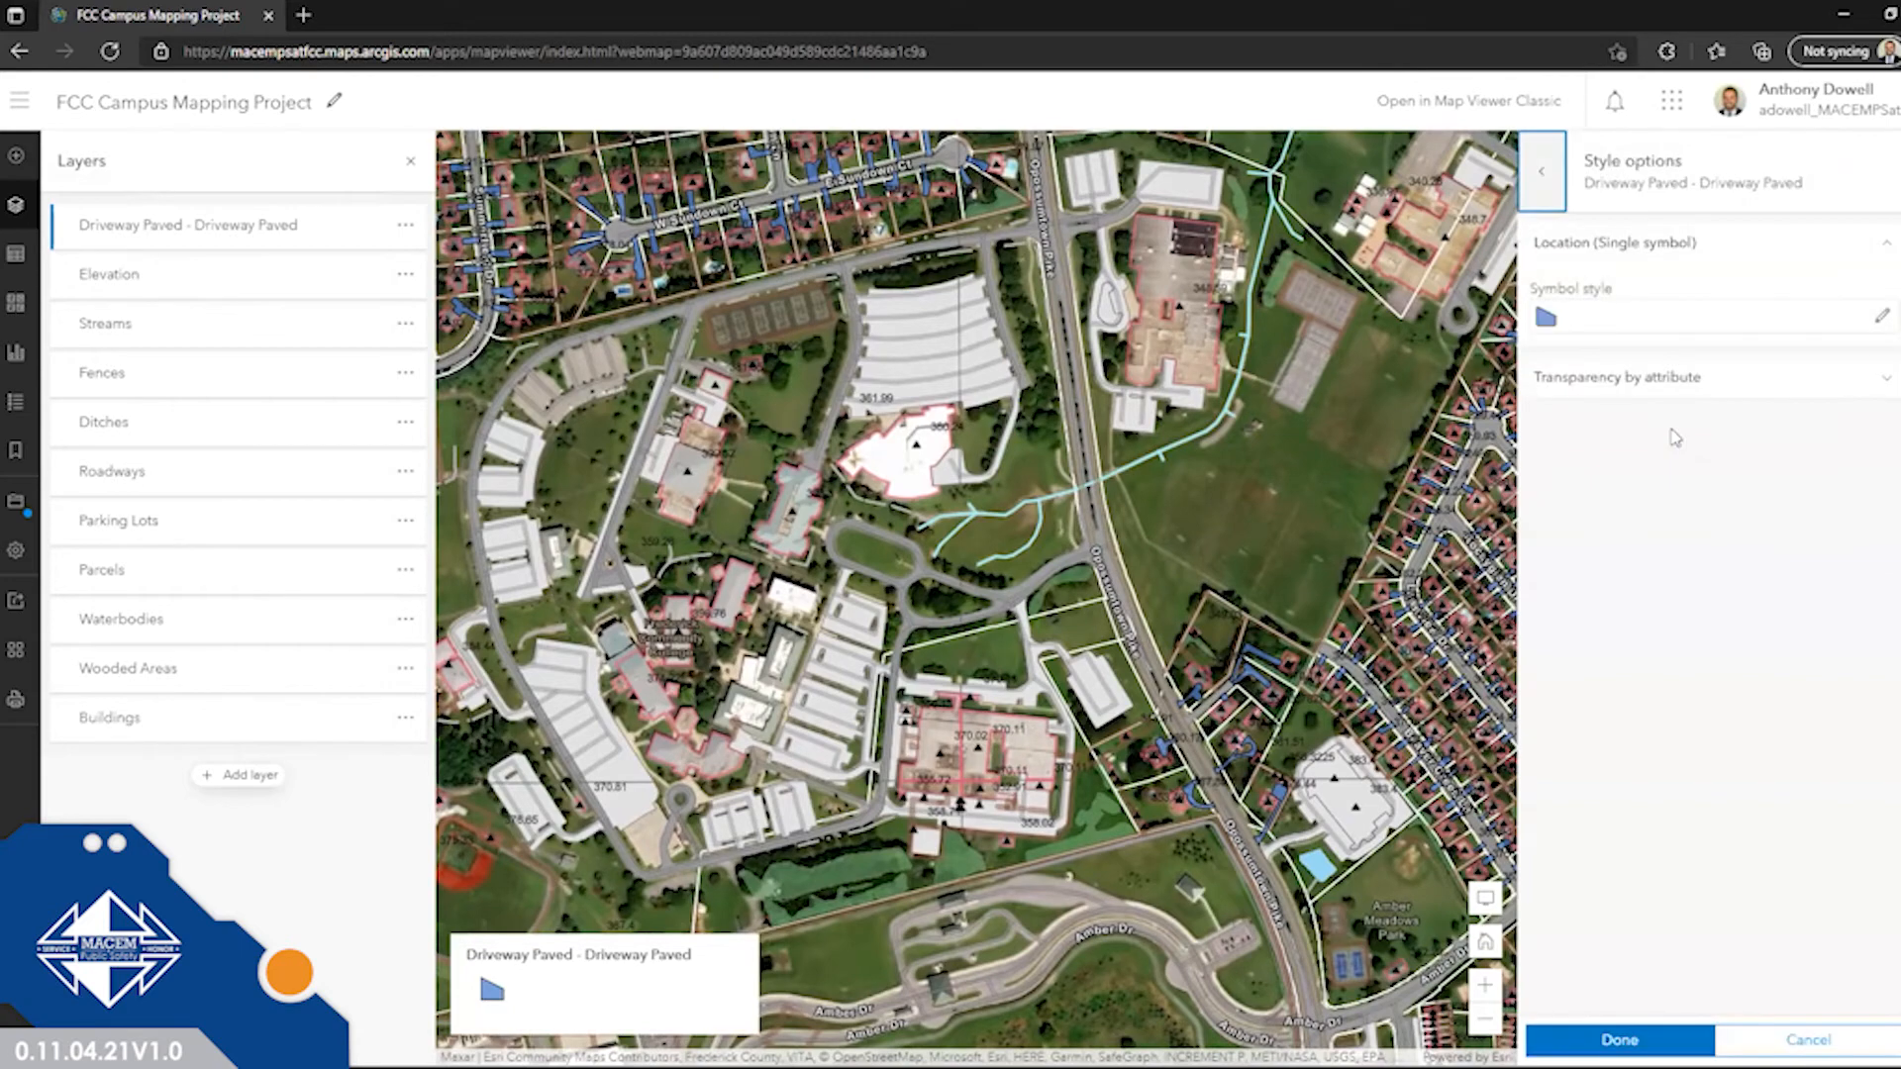
click(1681, 322)
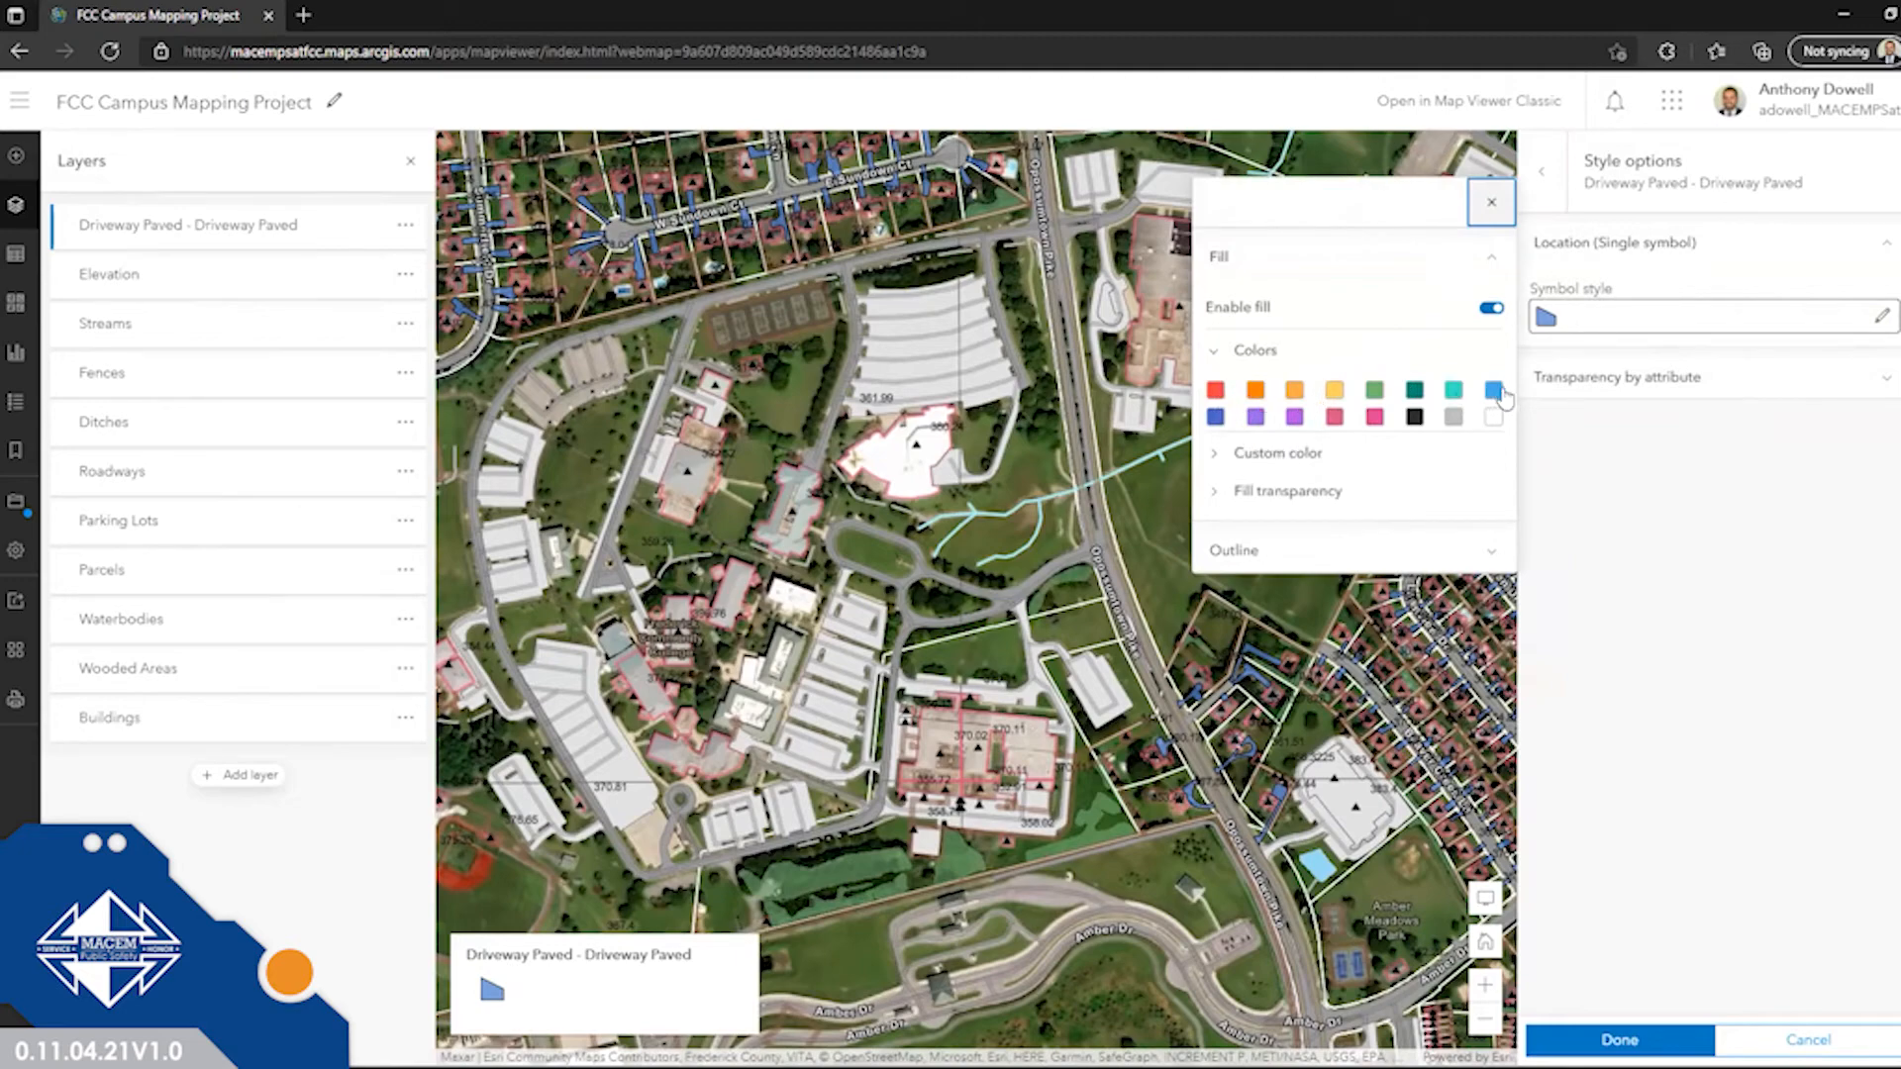
click(1221, 456)
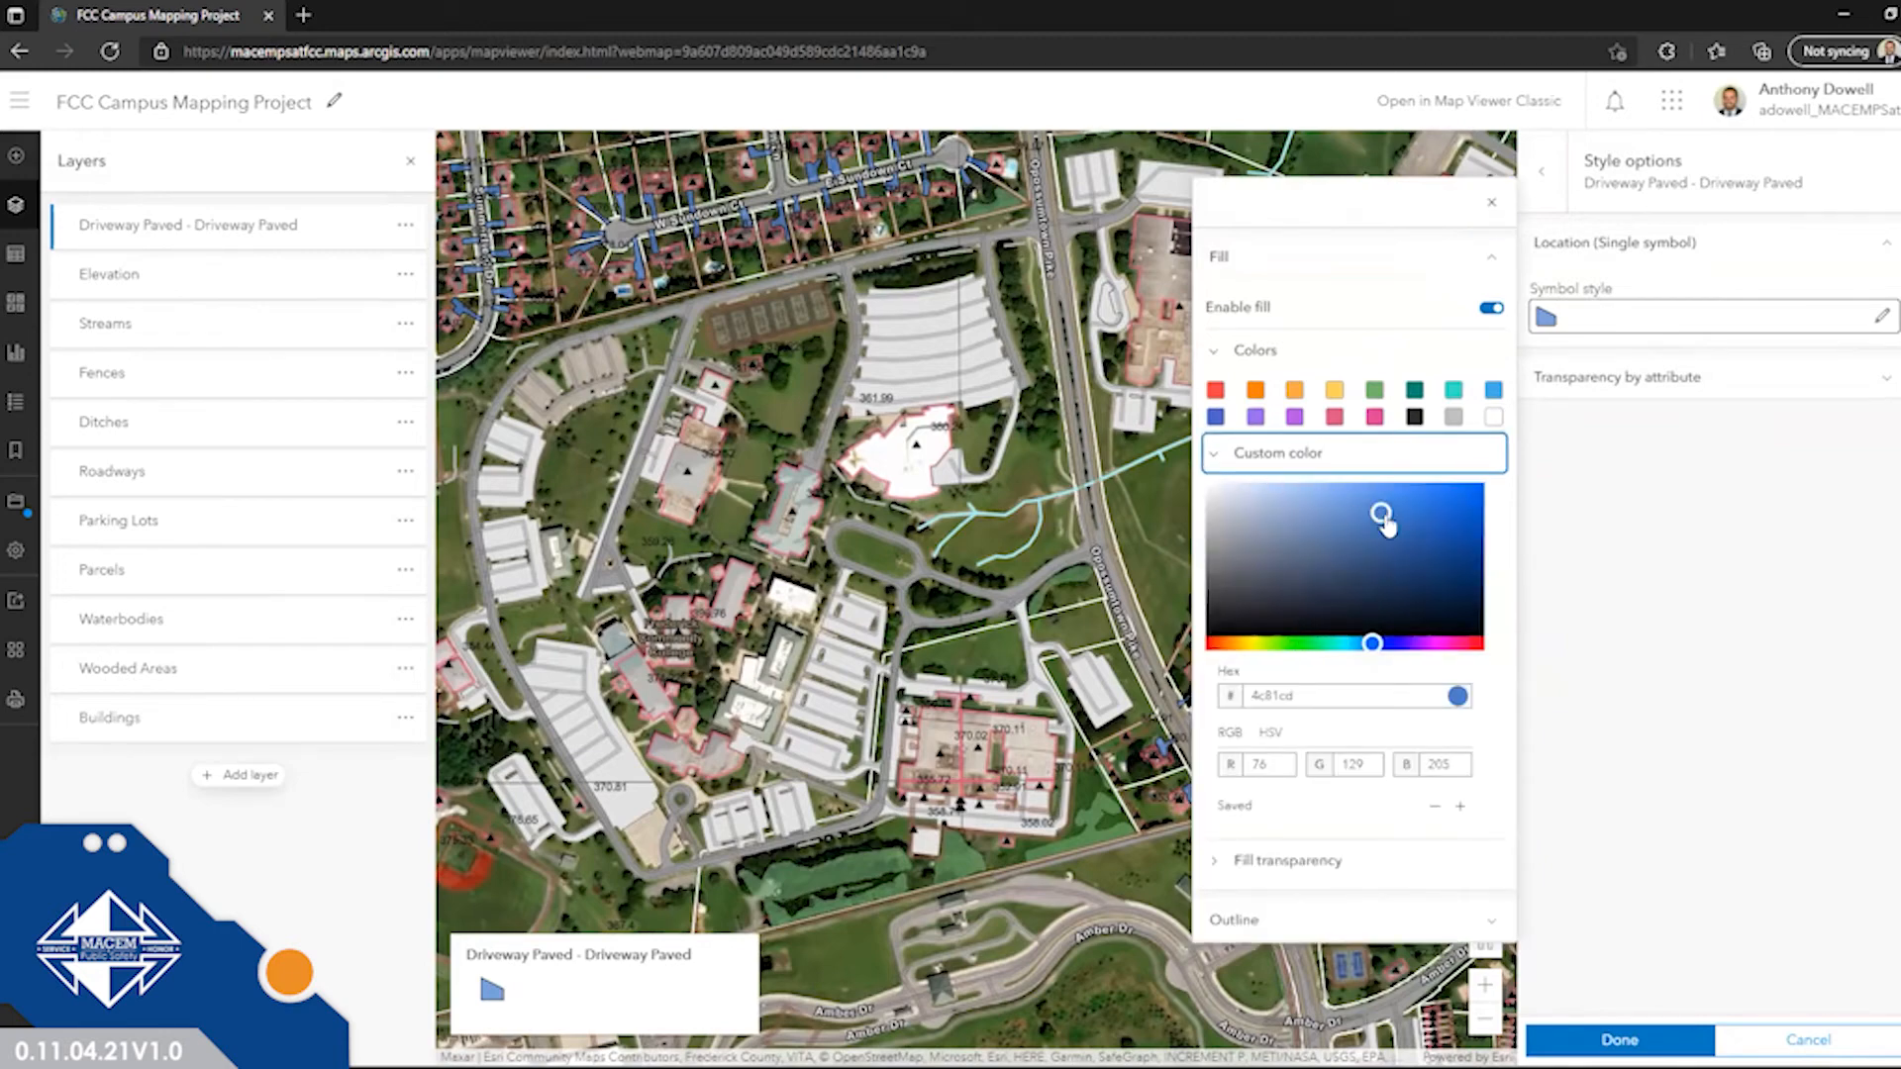
drag(1386, 525, 1330, 547)
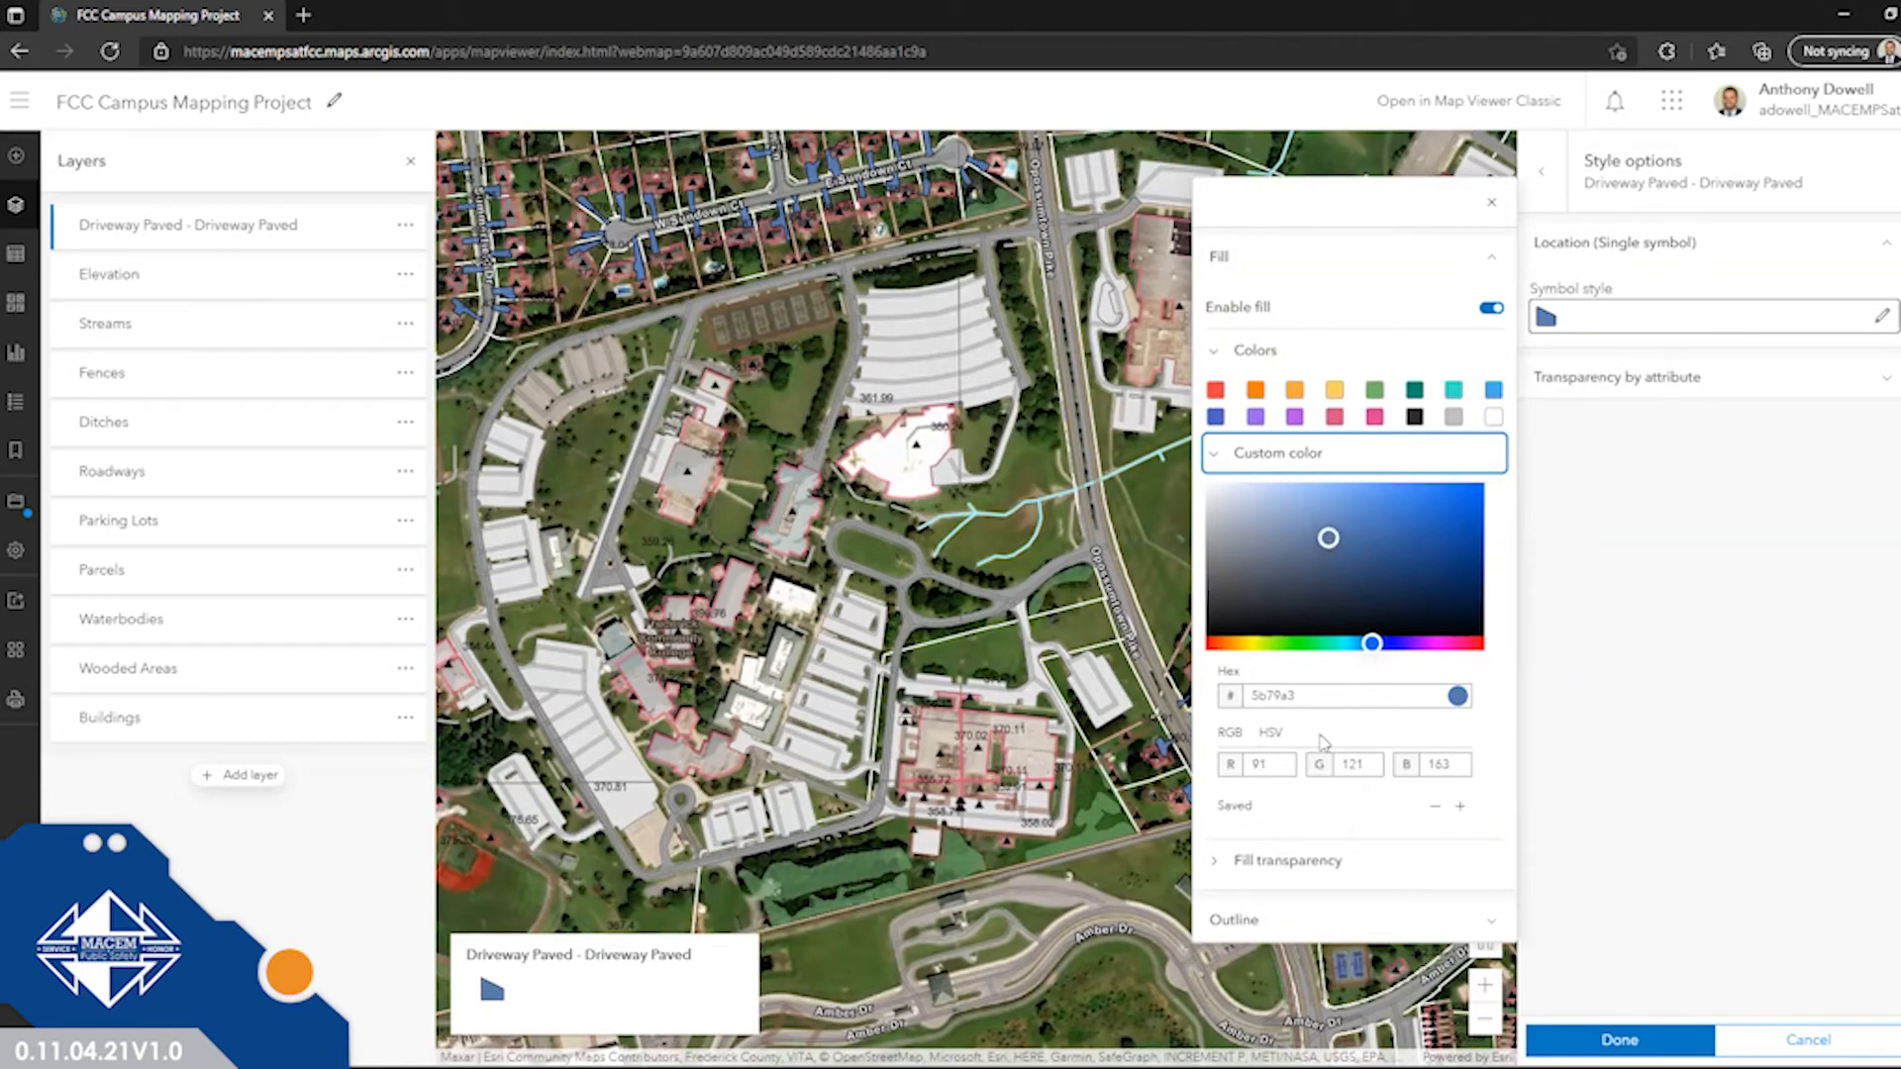
Set the Driveway Paved fill to yellow ffd159 with 35% fill transparency and apply the layer style.
click(1218, 866)
click(1249, 962)
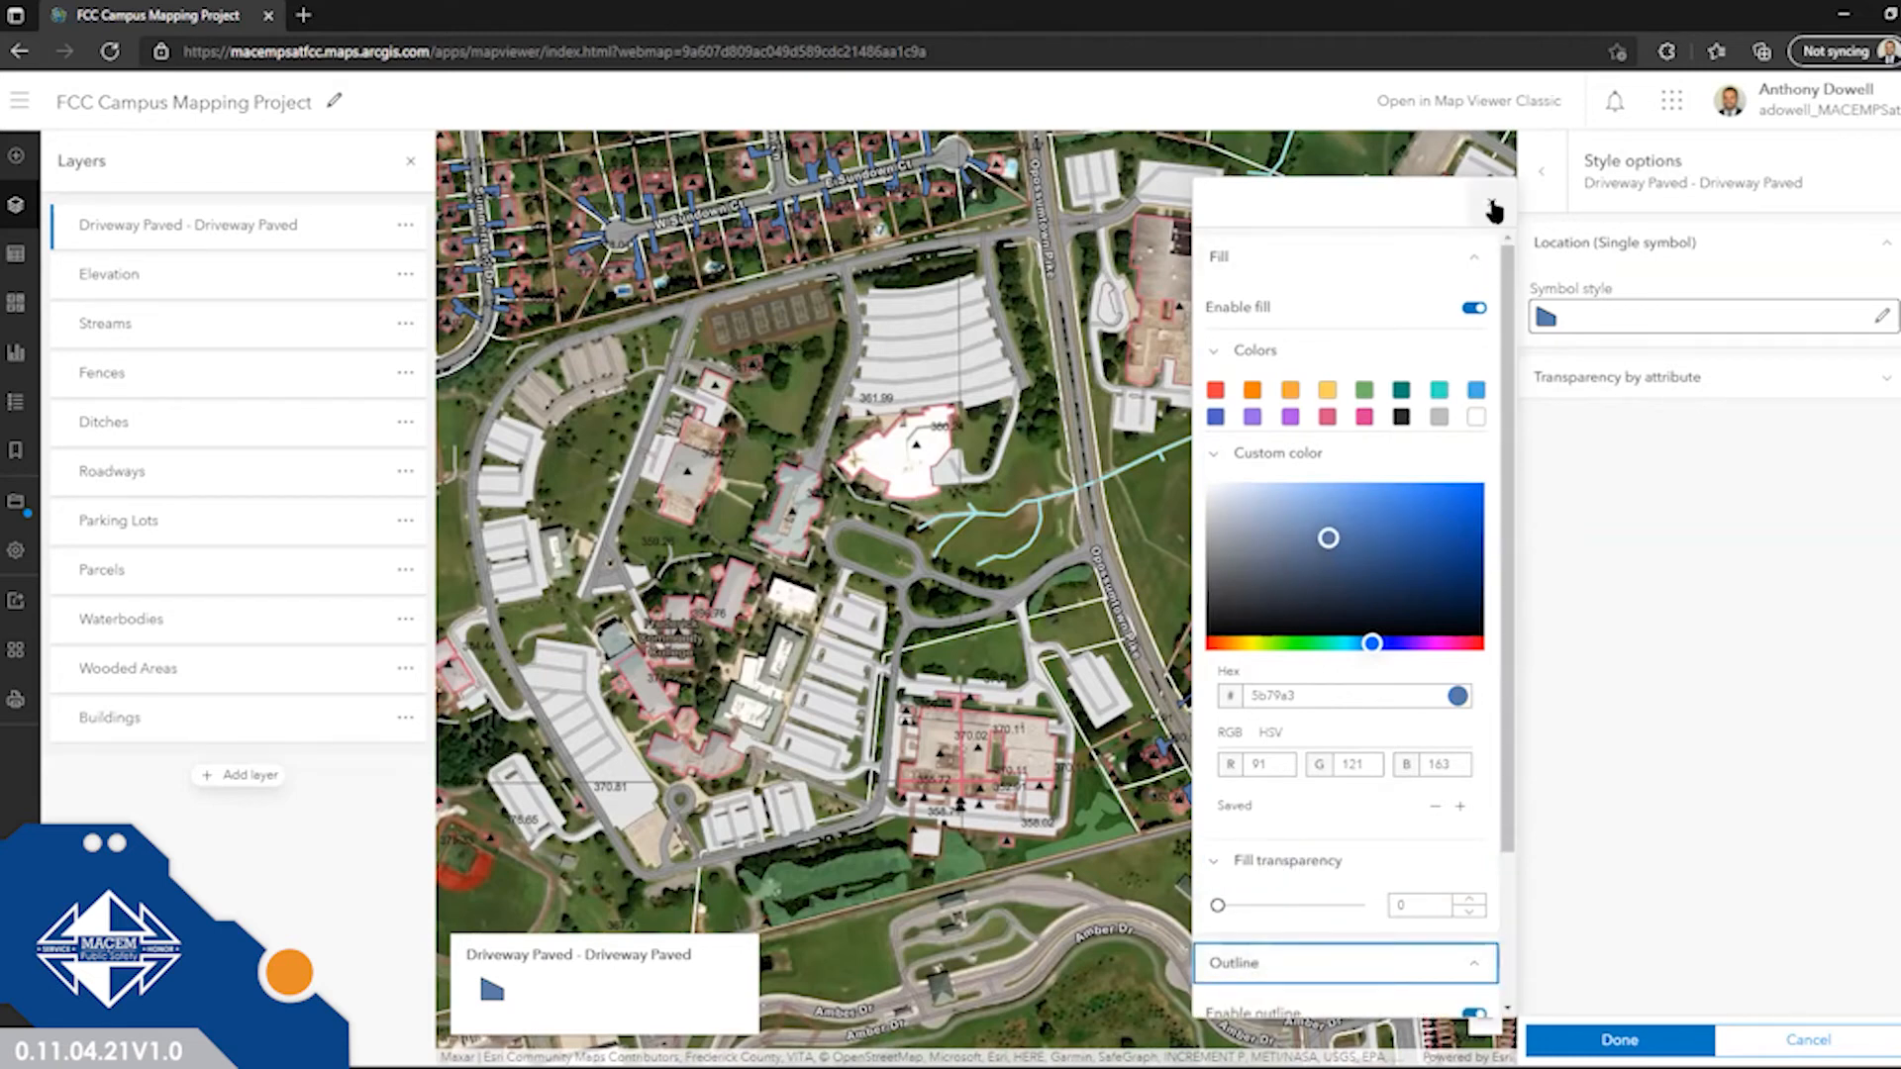
click(1329, 396)
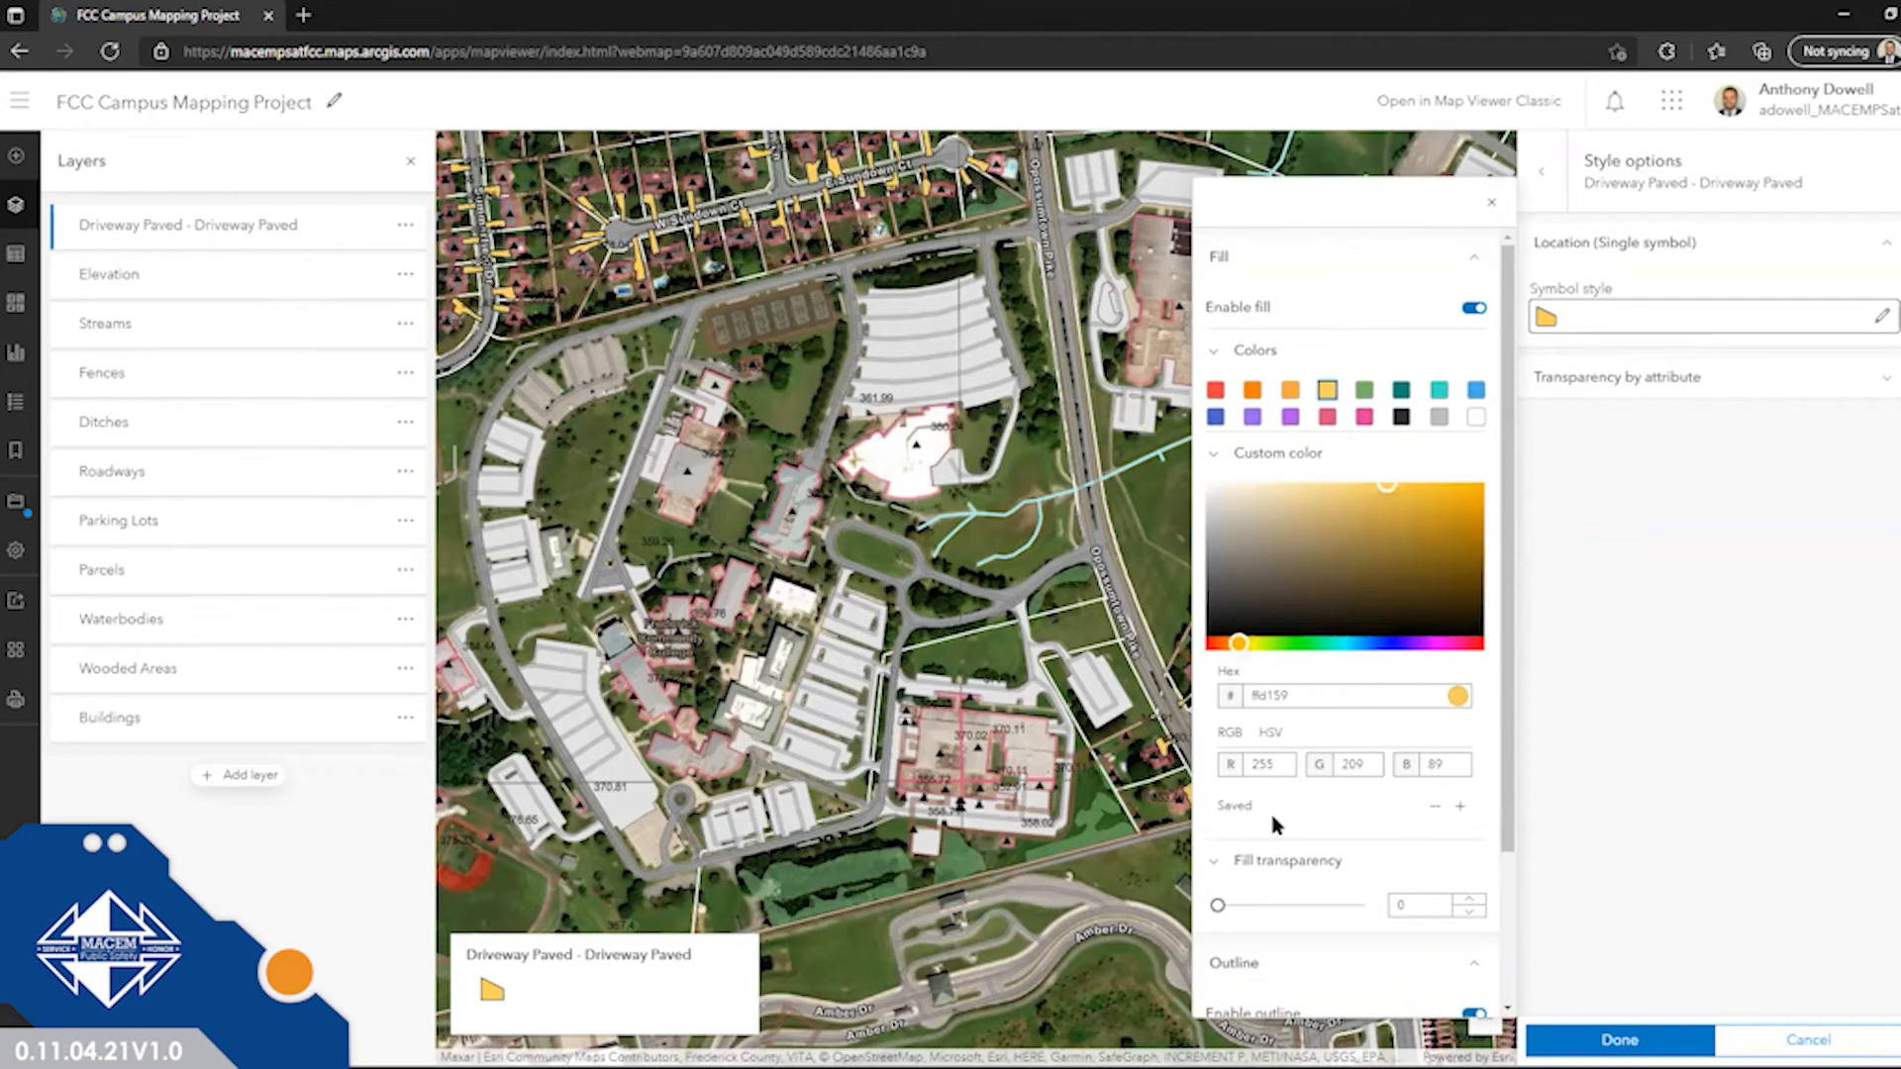
scroll(1287, 821, down, 2)
click(1264, 771)
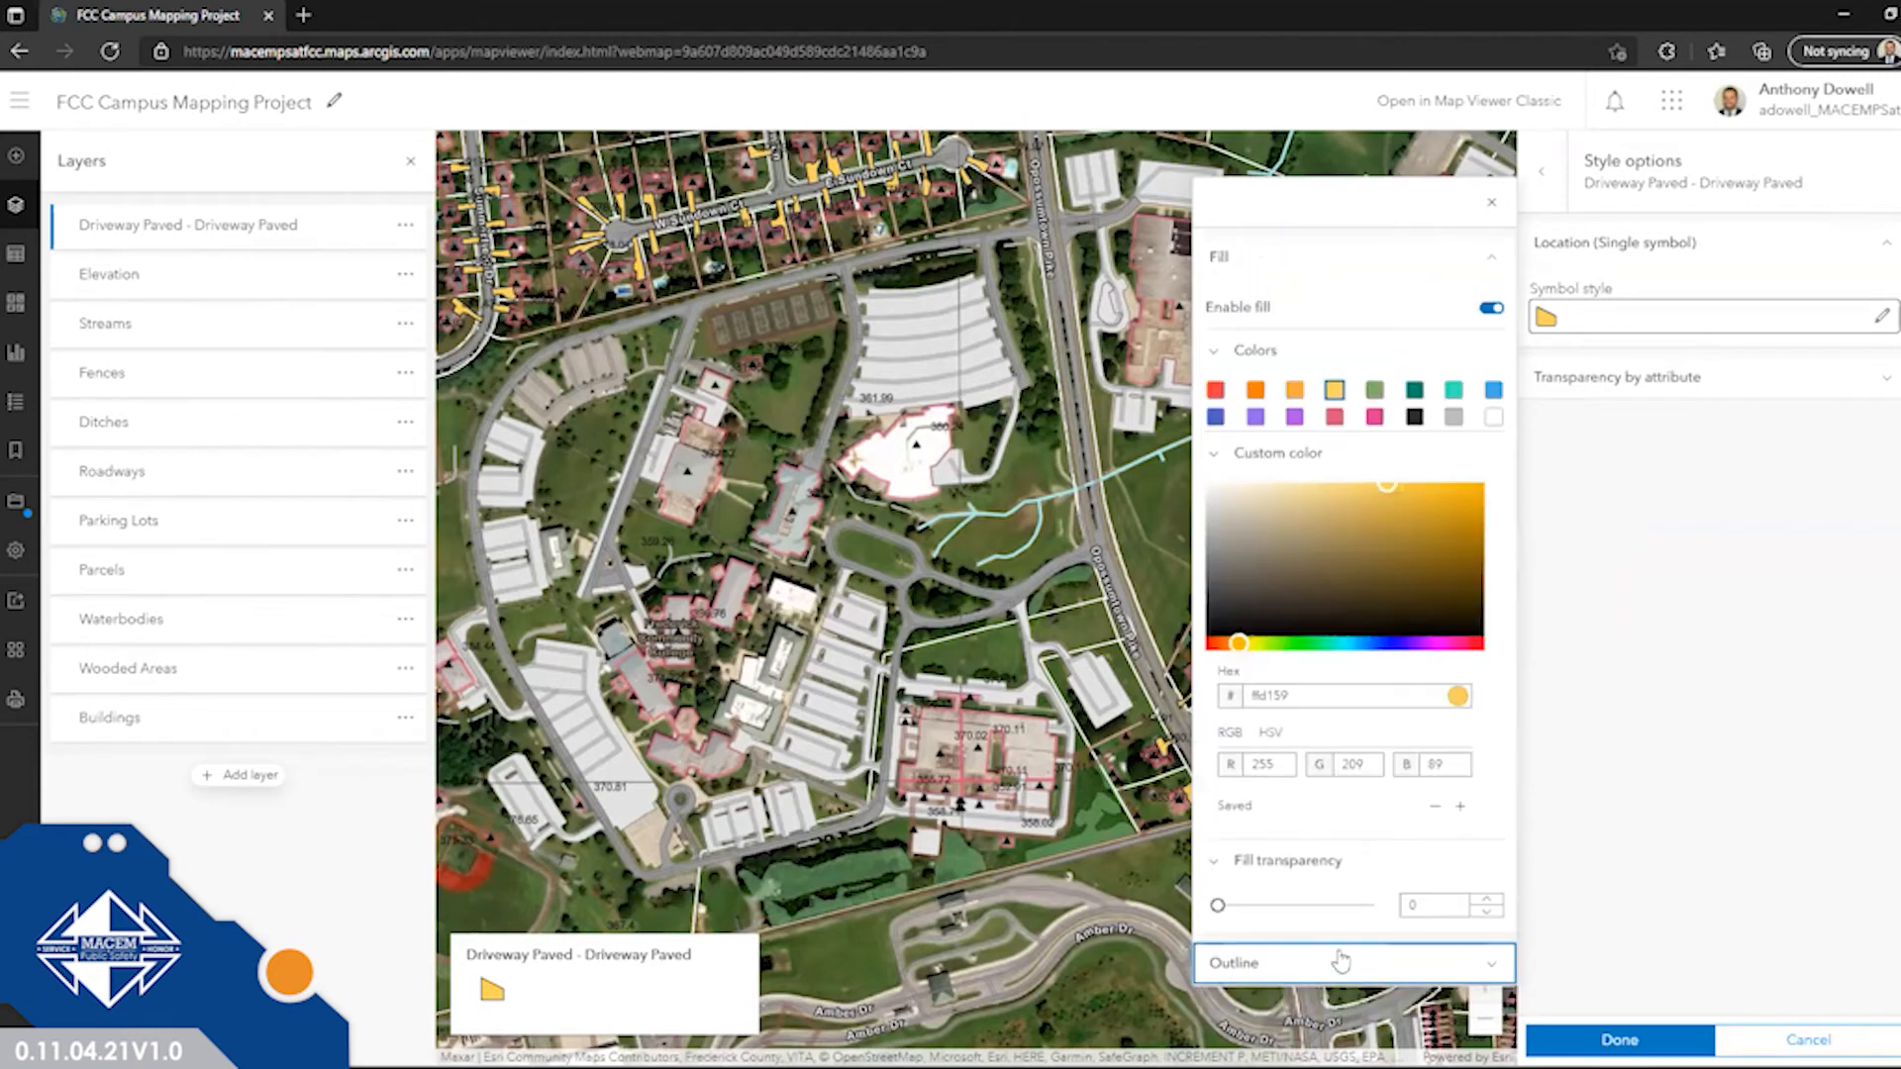
drag(1218, 905, 1272, 909)
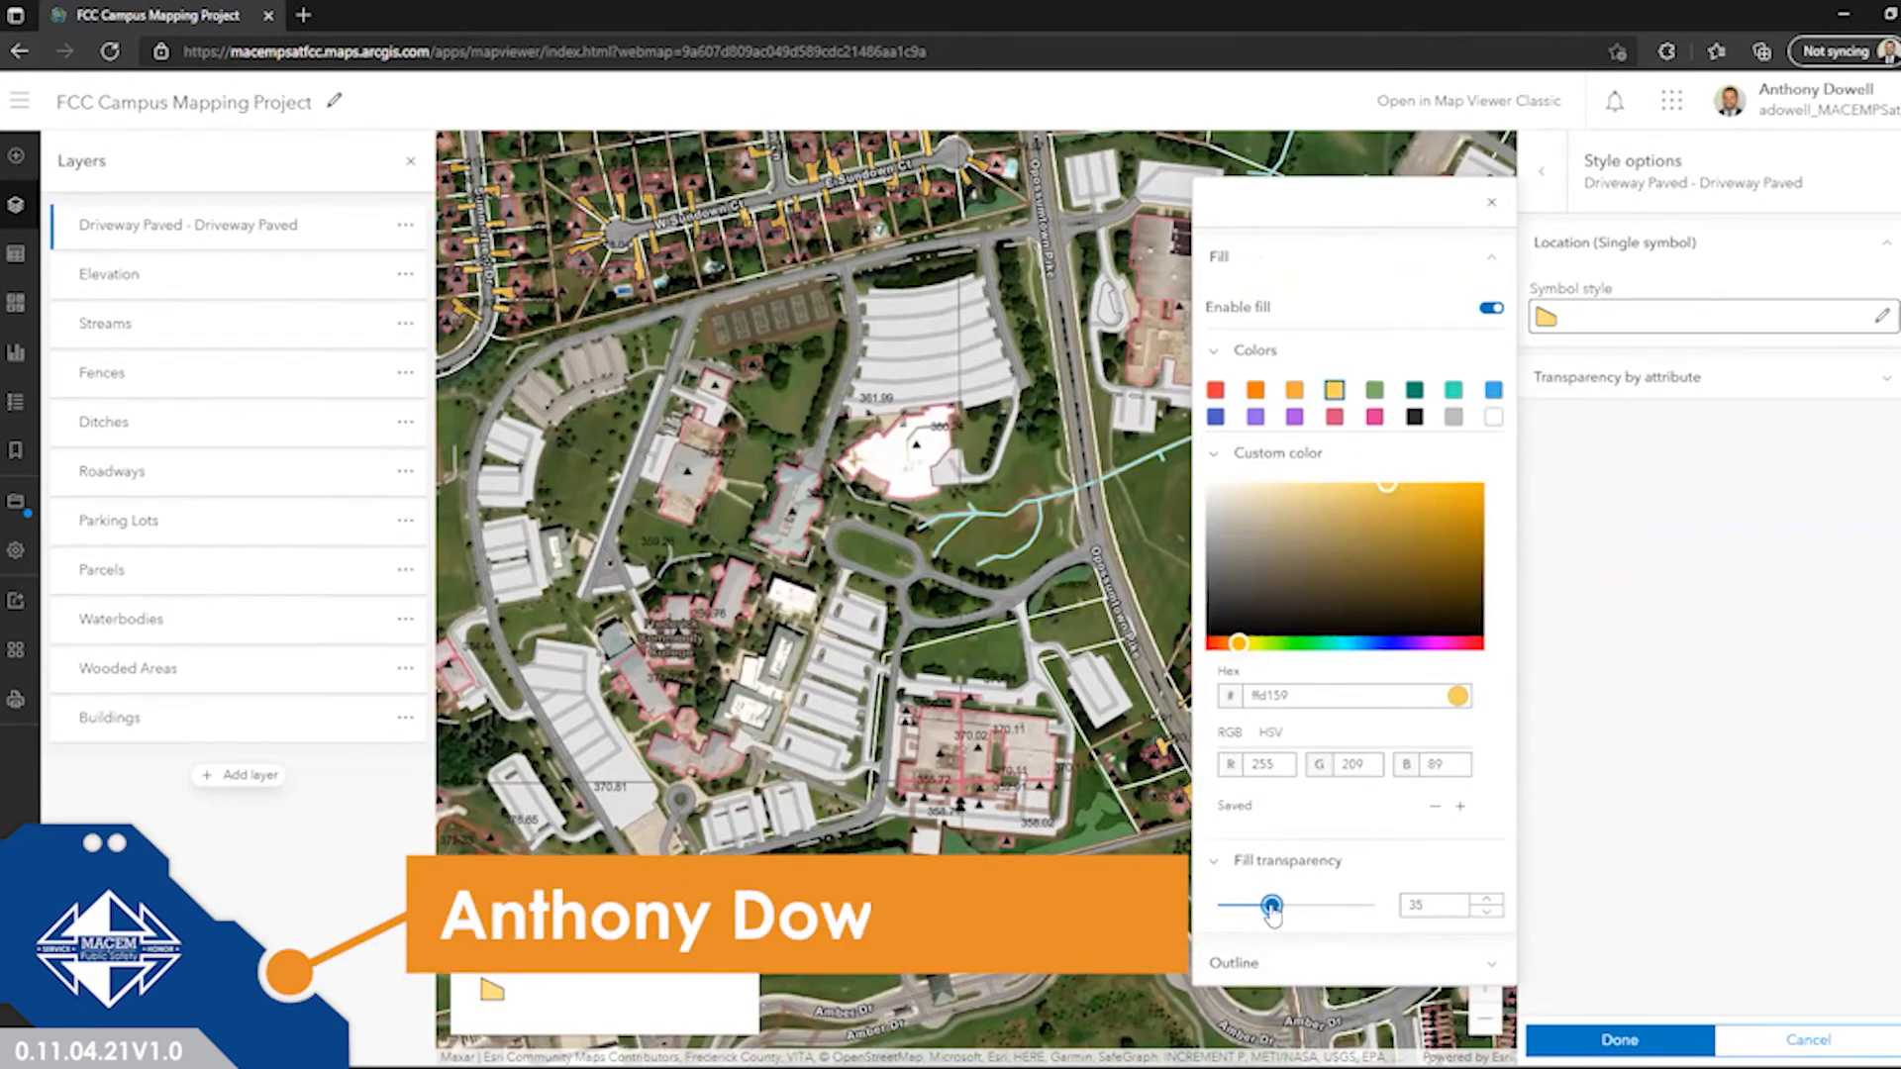
click(1493, 208)
click(1615, 1041)
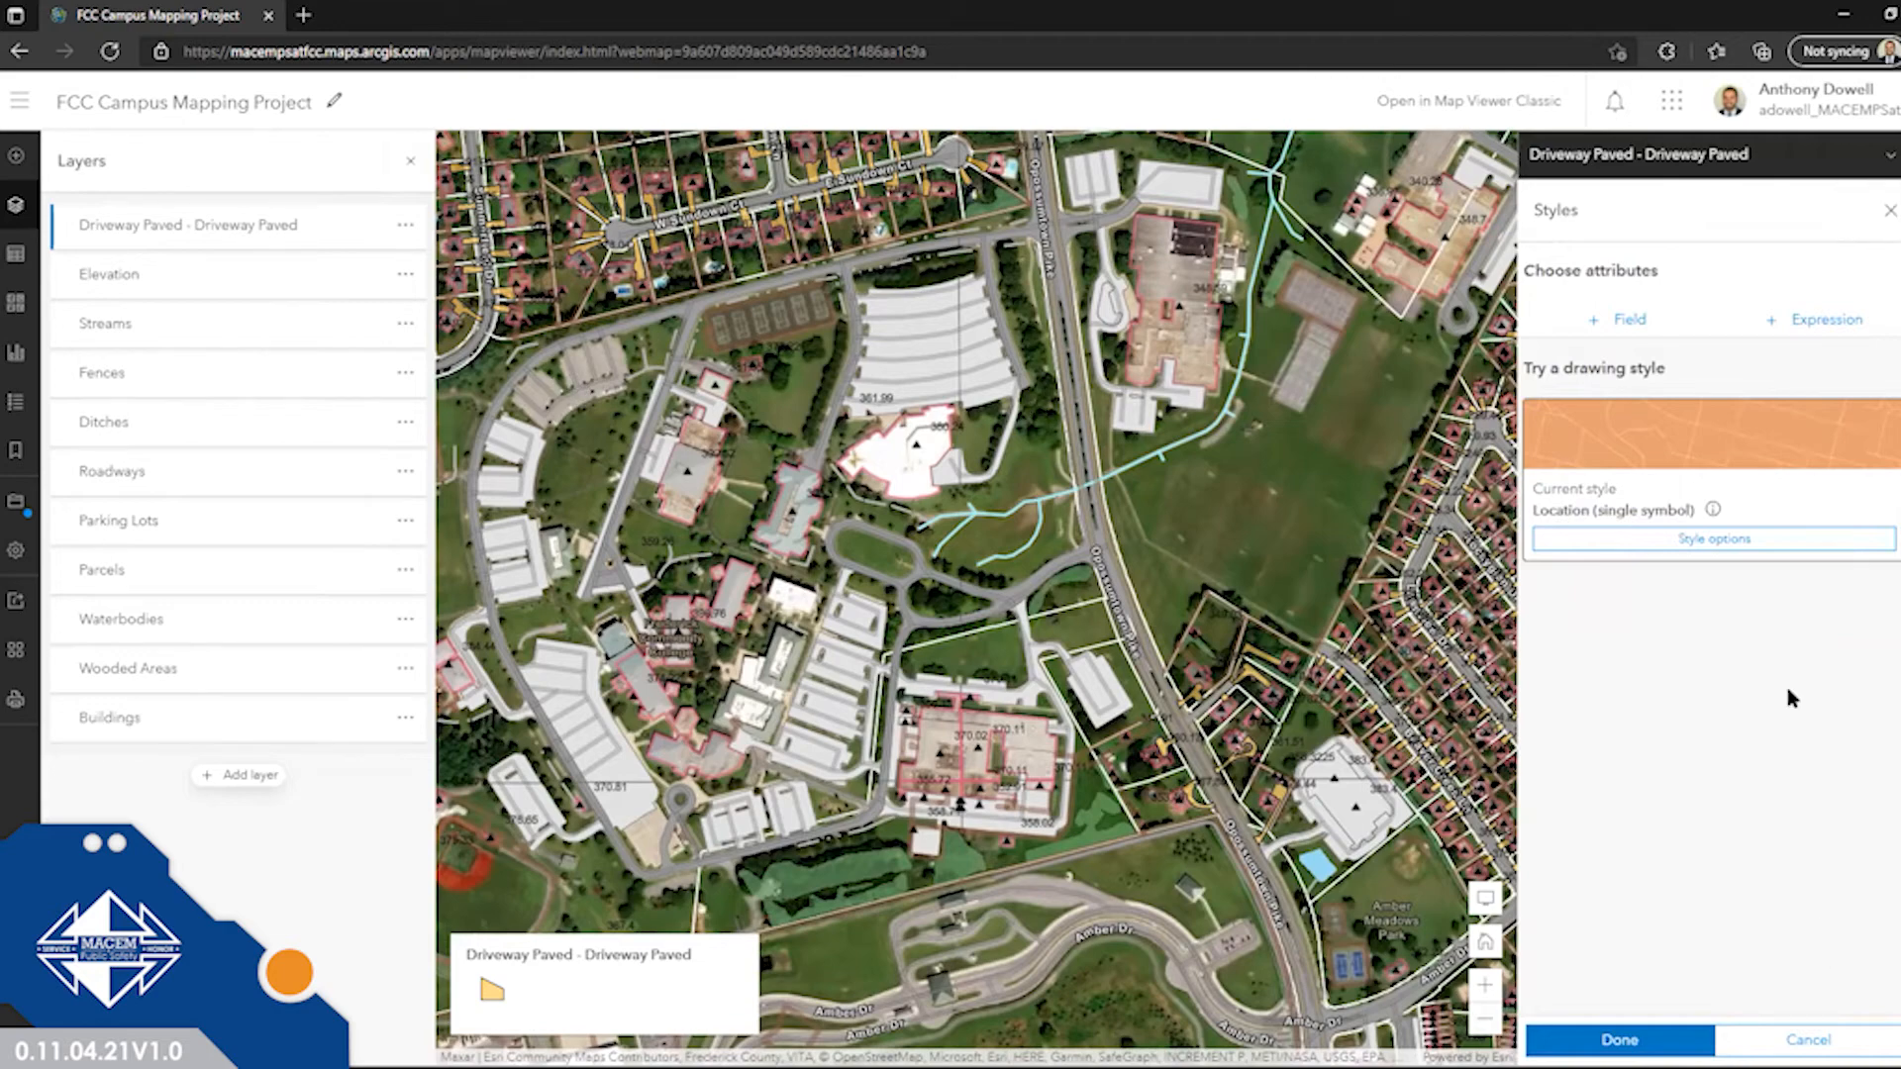
drag(1300, 491, 1325, 466)
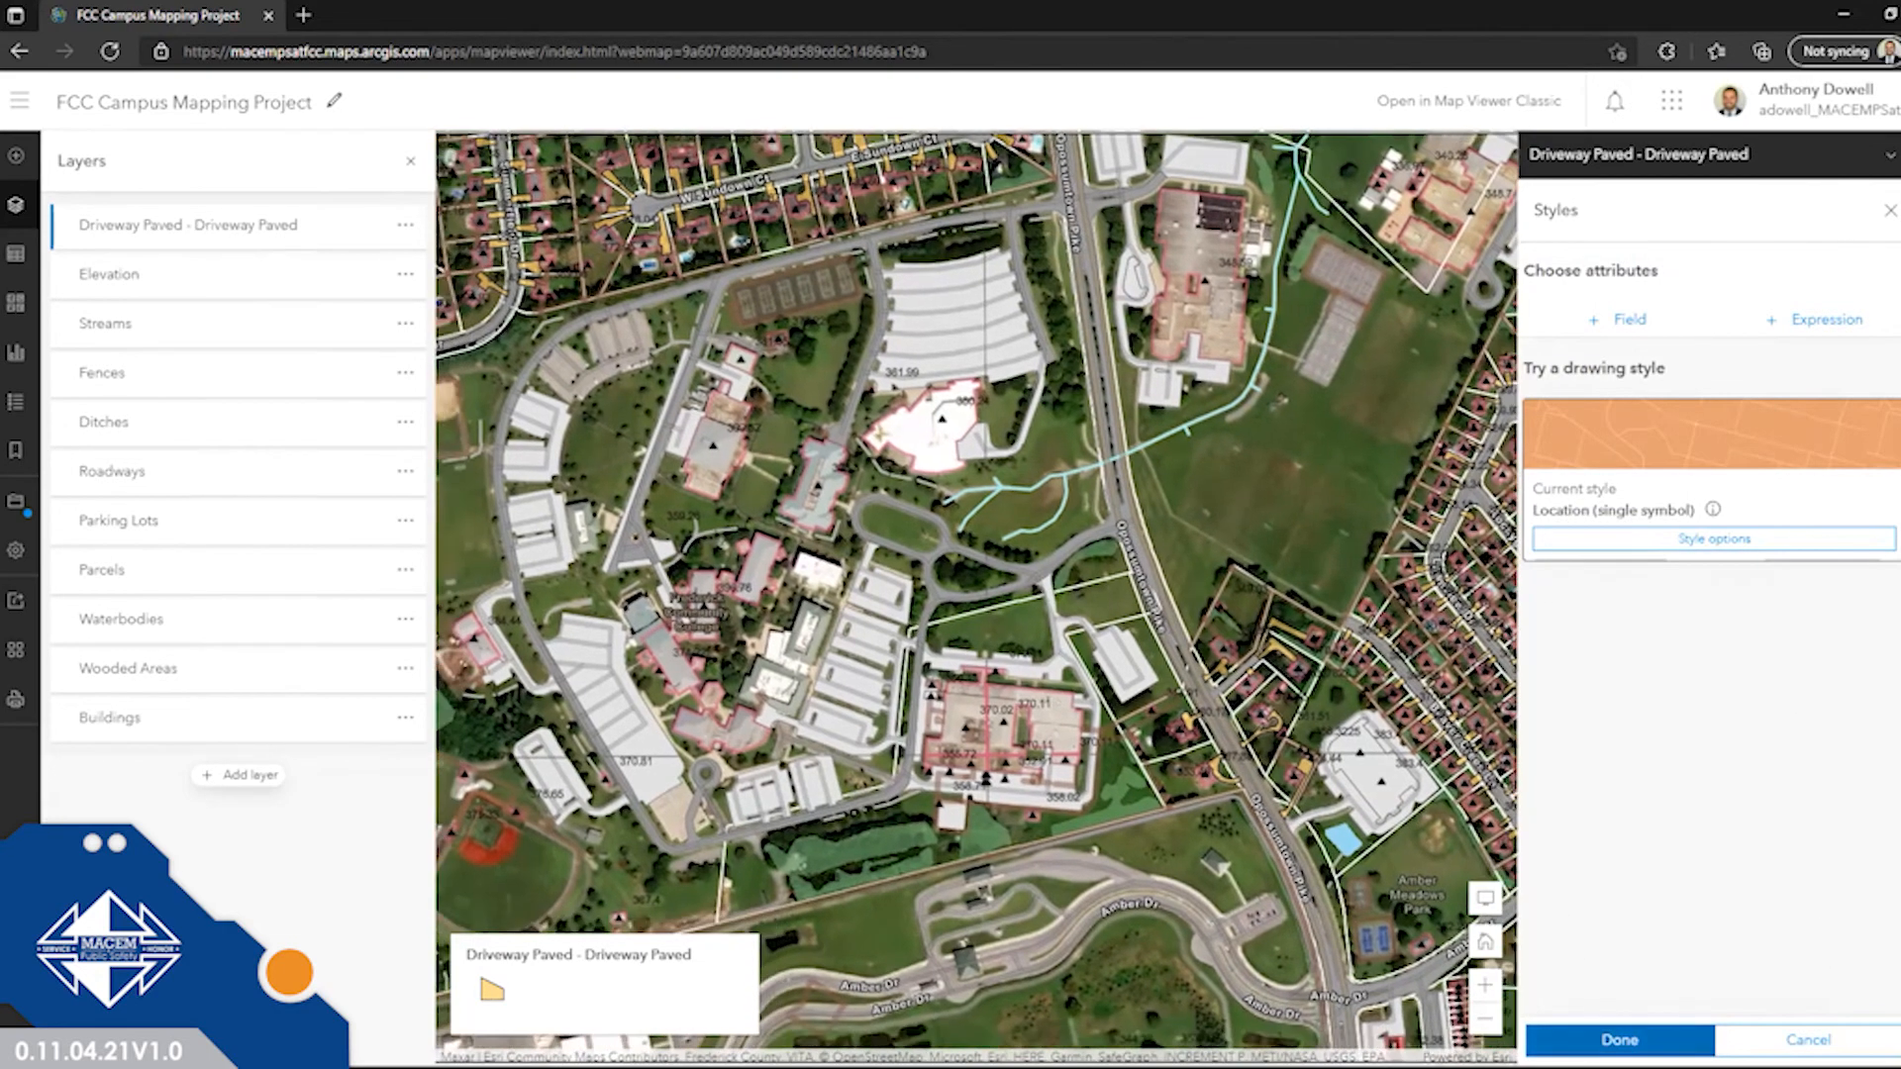
click(1610, 1044)
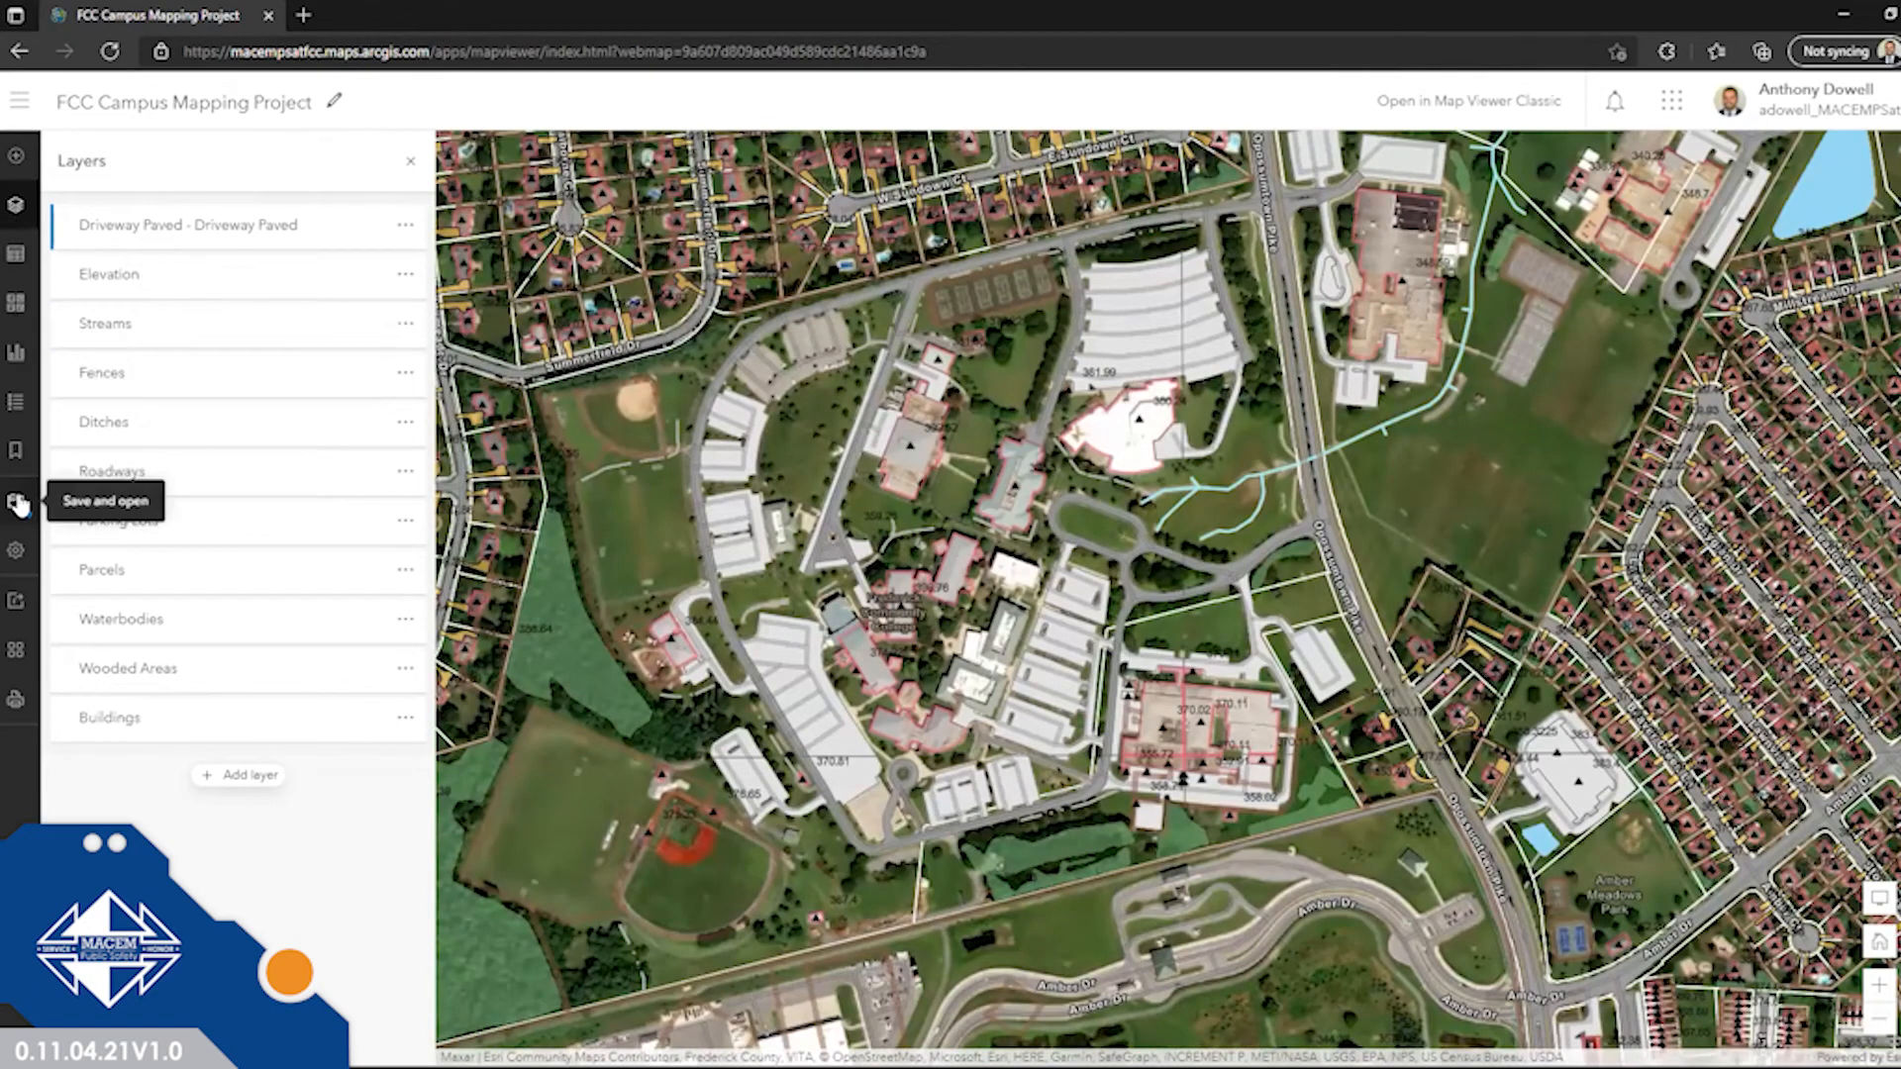
Review the map's legend from Driveway Paved through Waterbodies and return to the layer list.
click(15, 402)
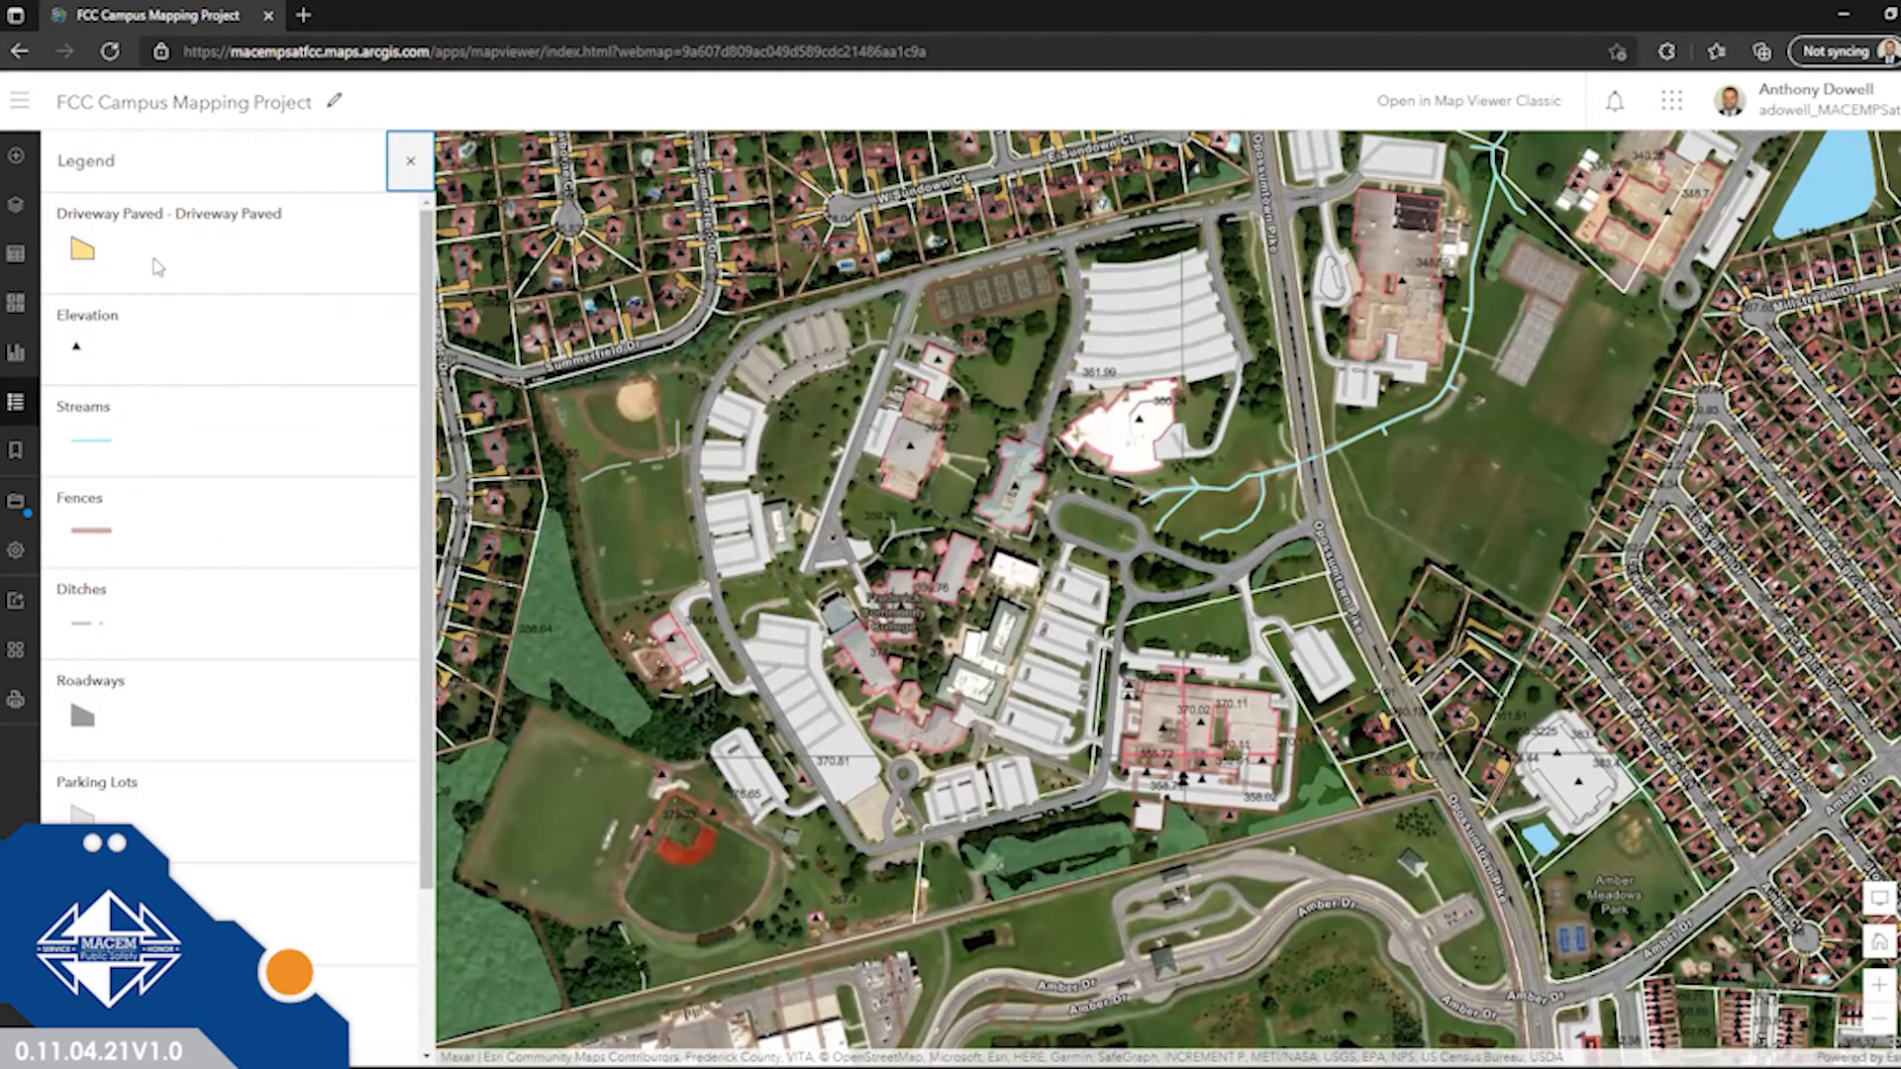
scroll(231, 493, down, 2)
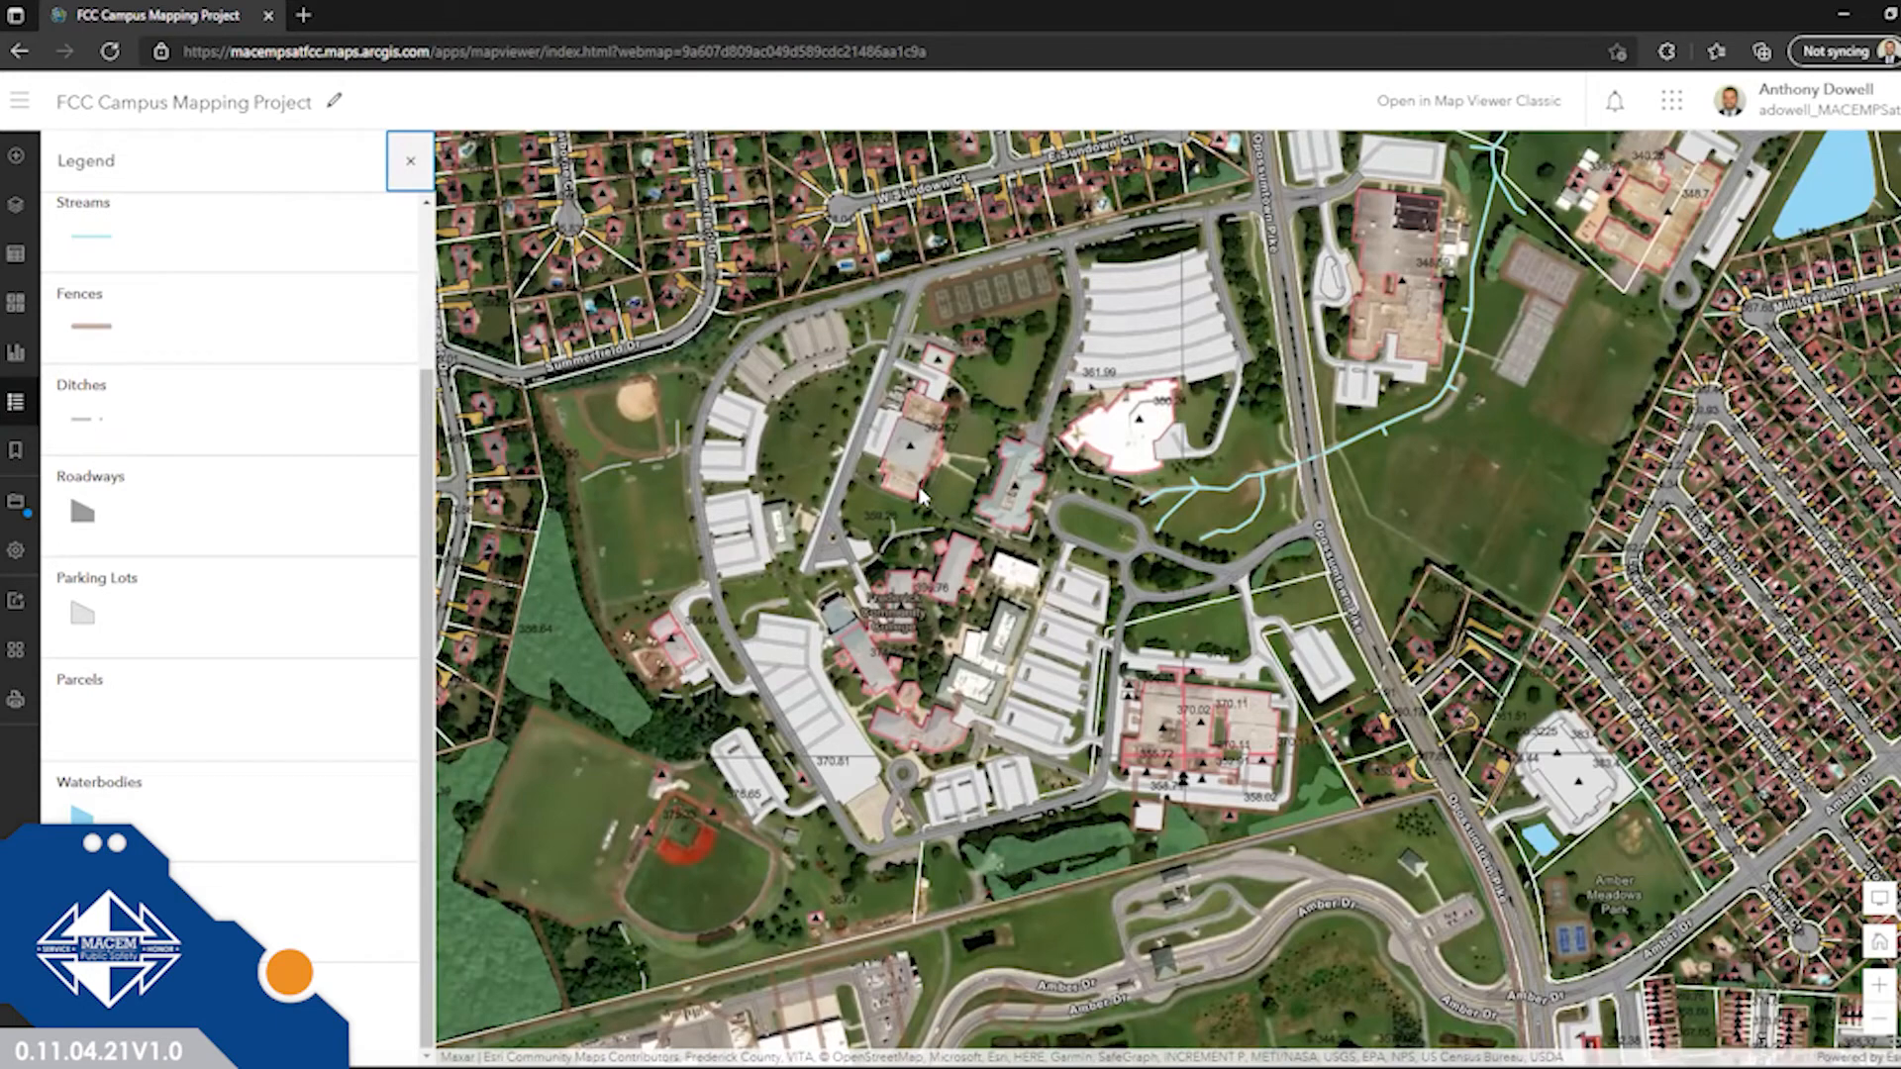
click(11, 210)
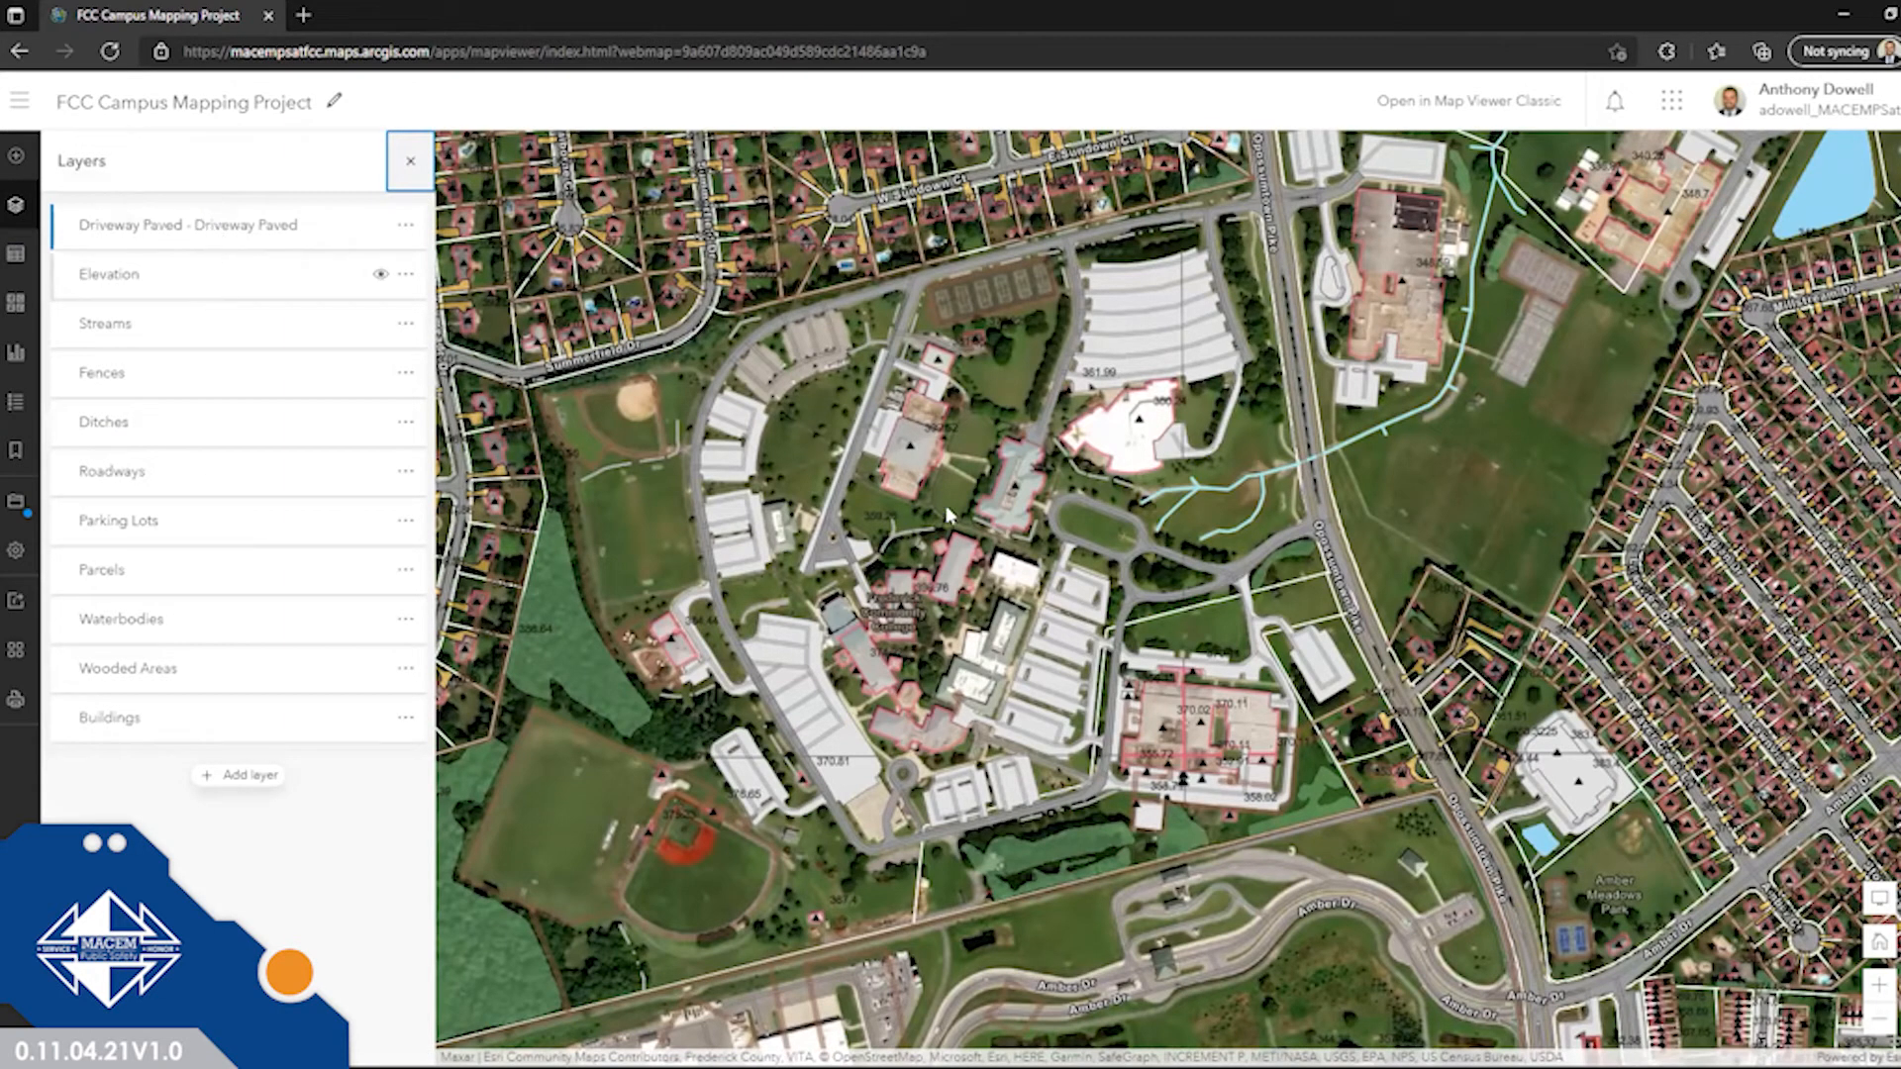
Select the Buildings layer and examine its drawing style, properties and filter options without changing them.
click(131, 720)
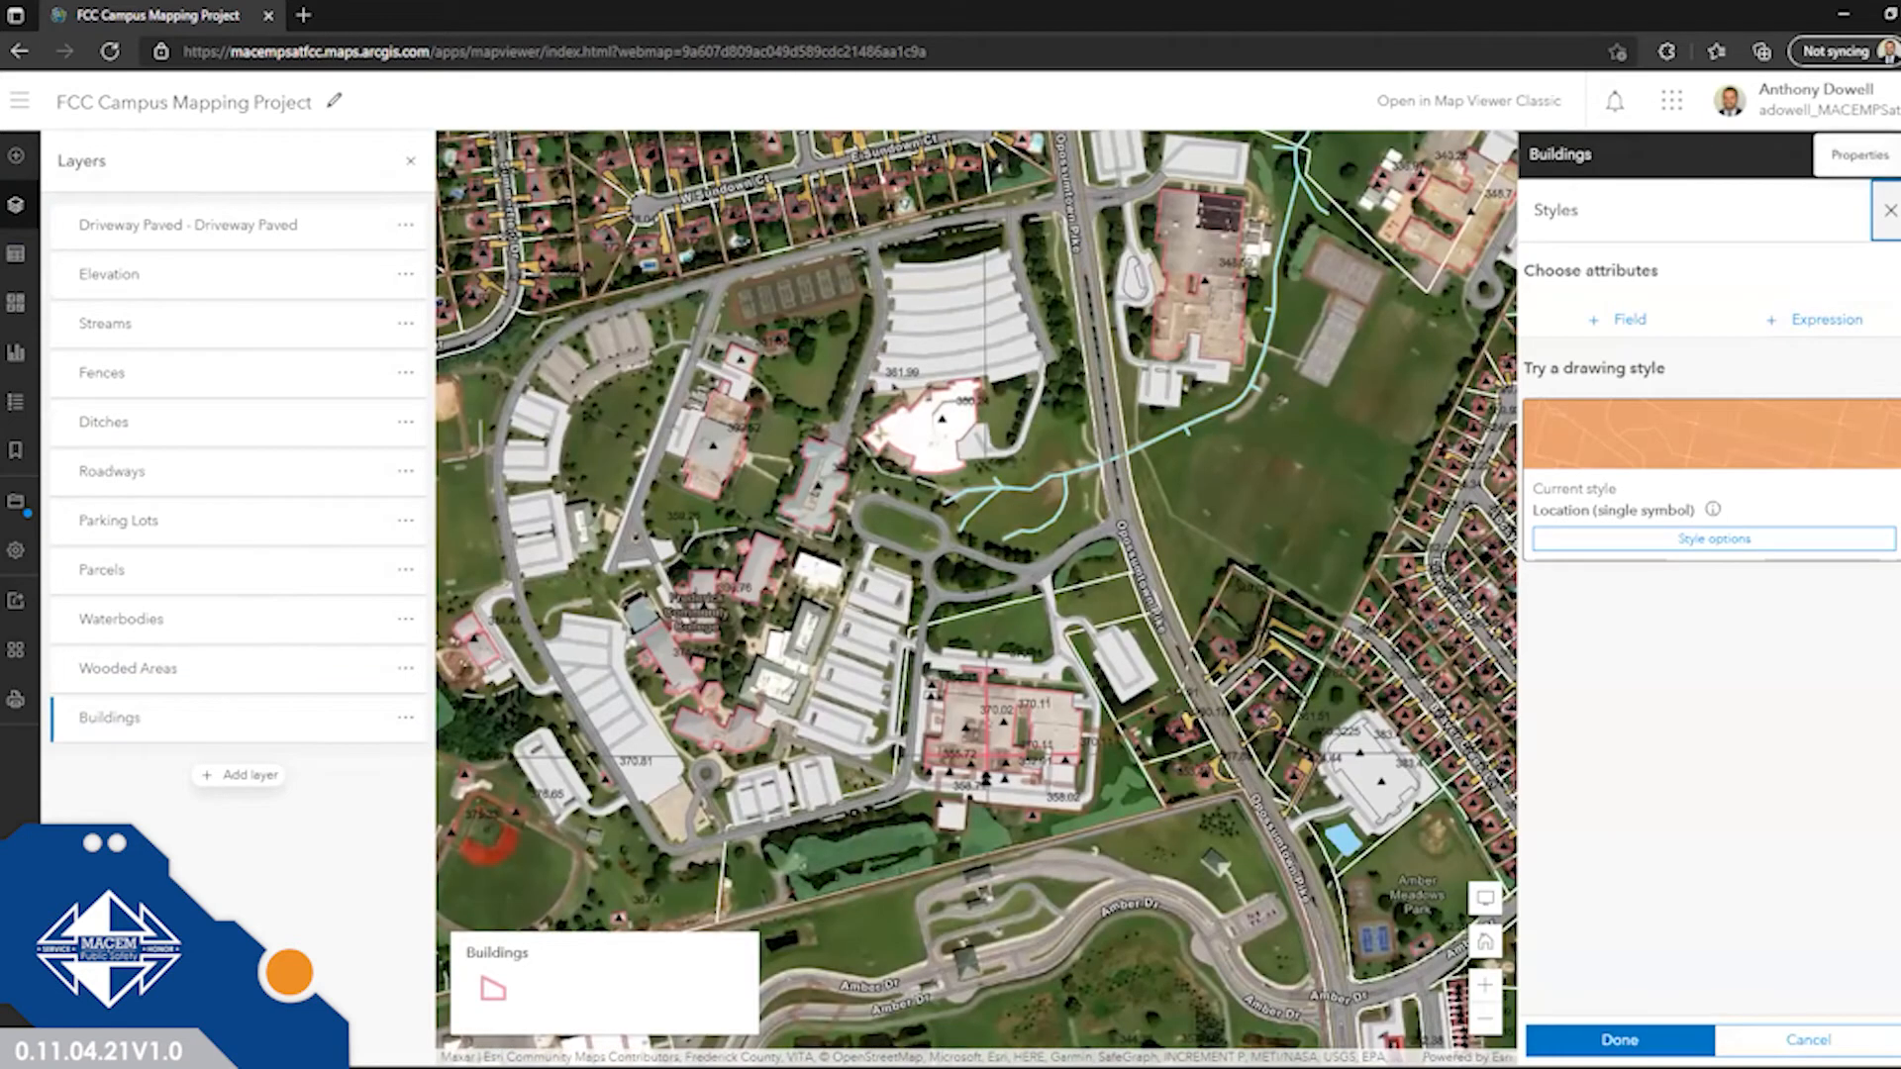
click(1888, 210)
click(1884, 155)
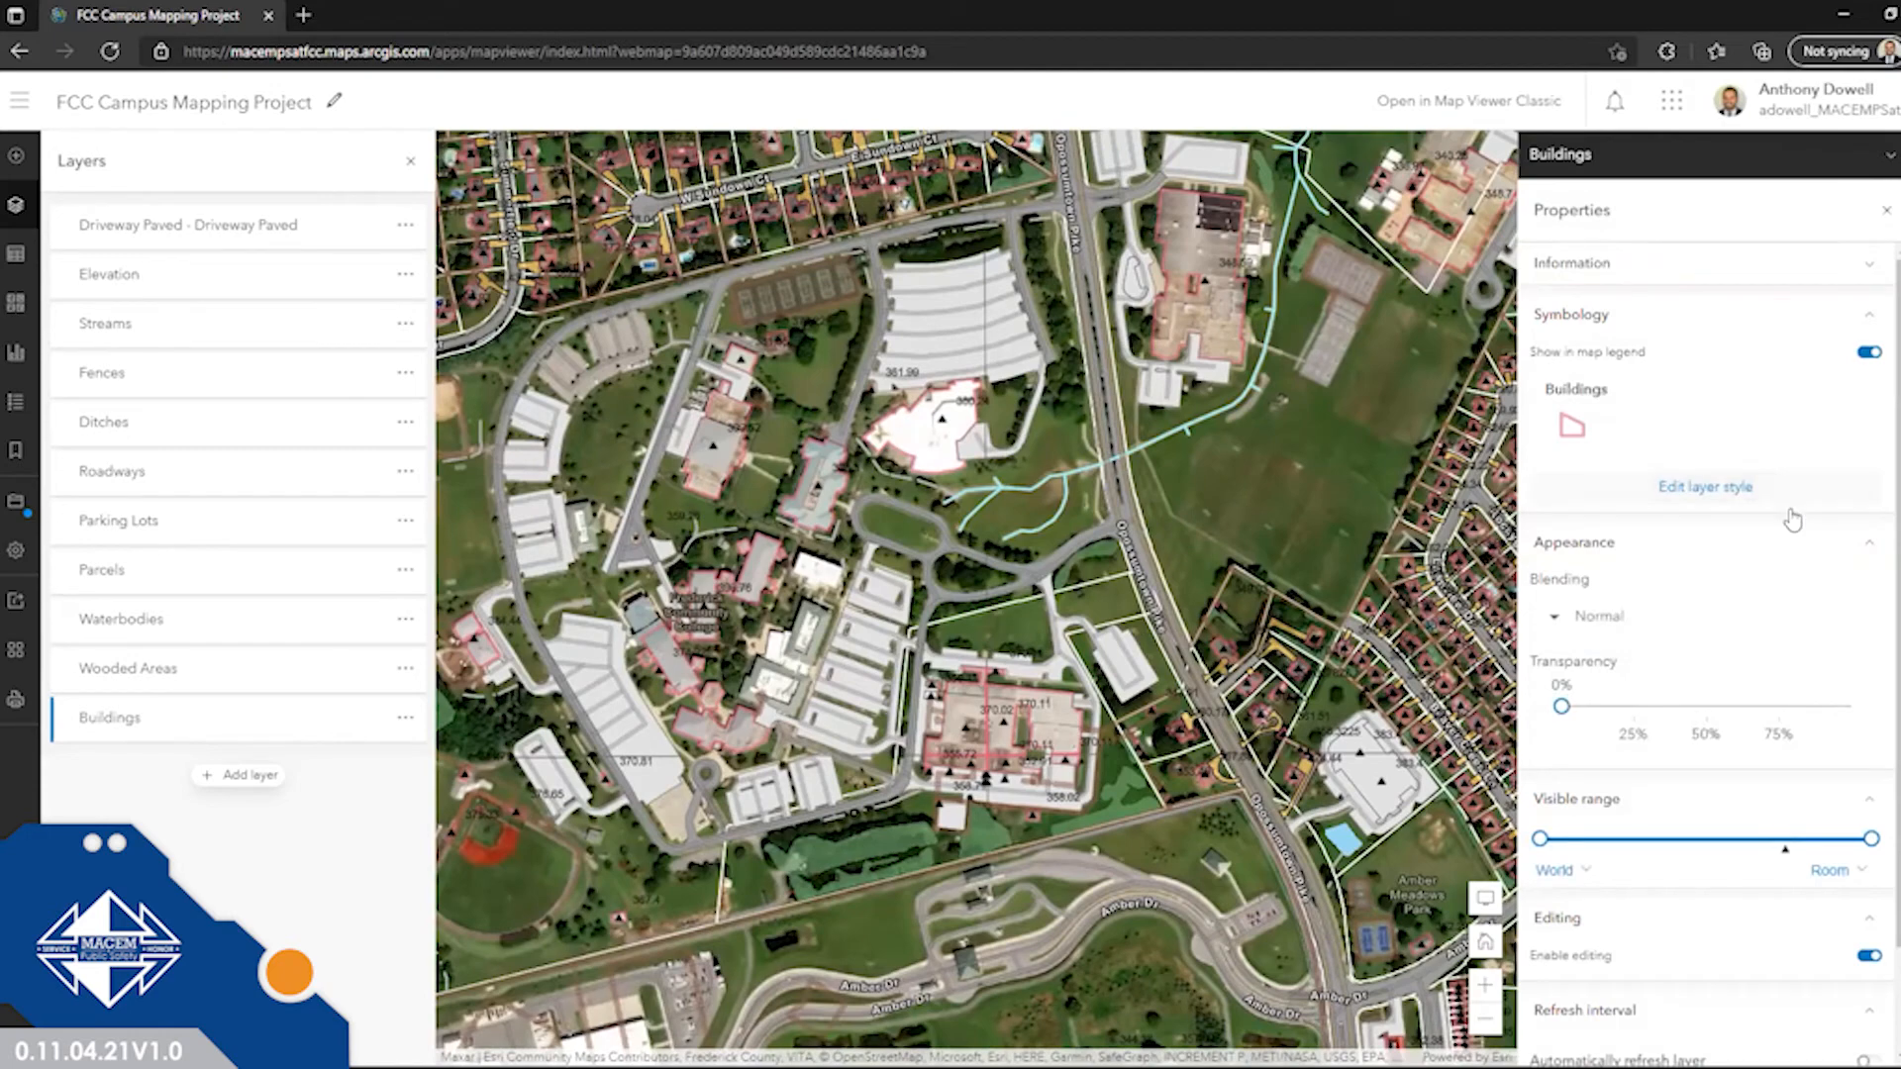
scroll(1787, 515, down, 1)
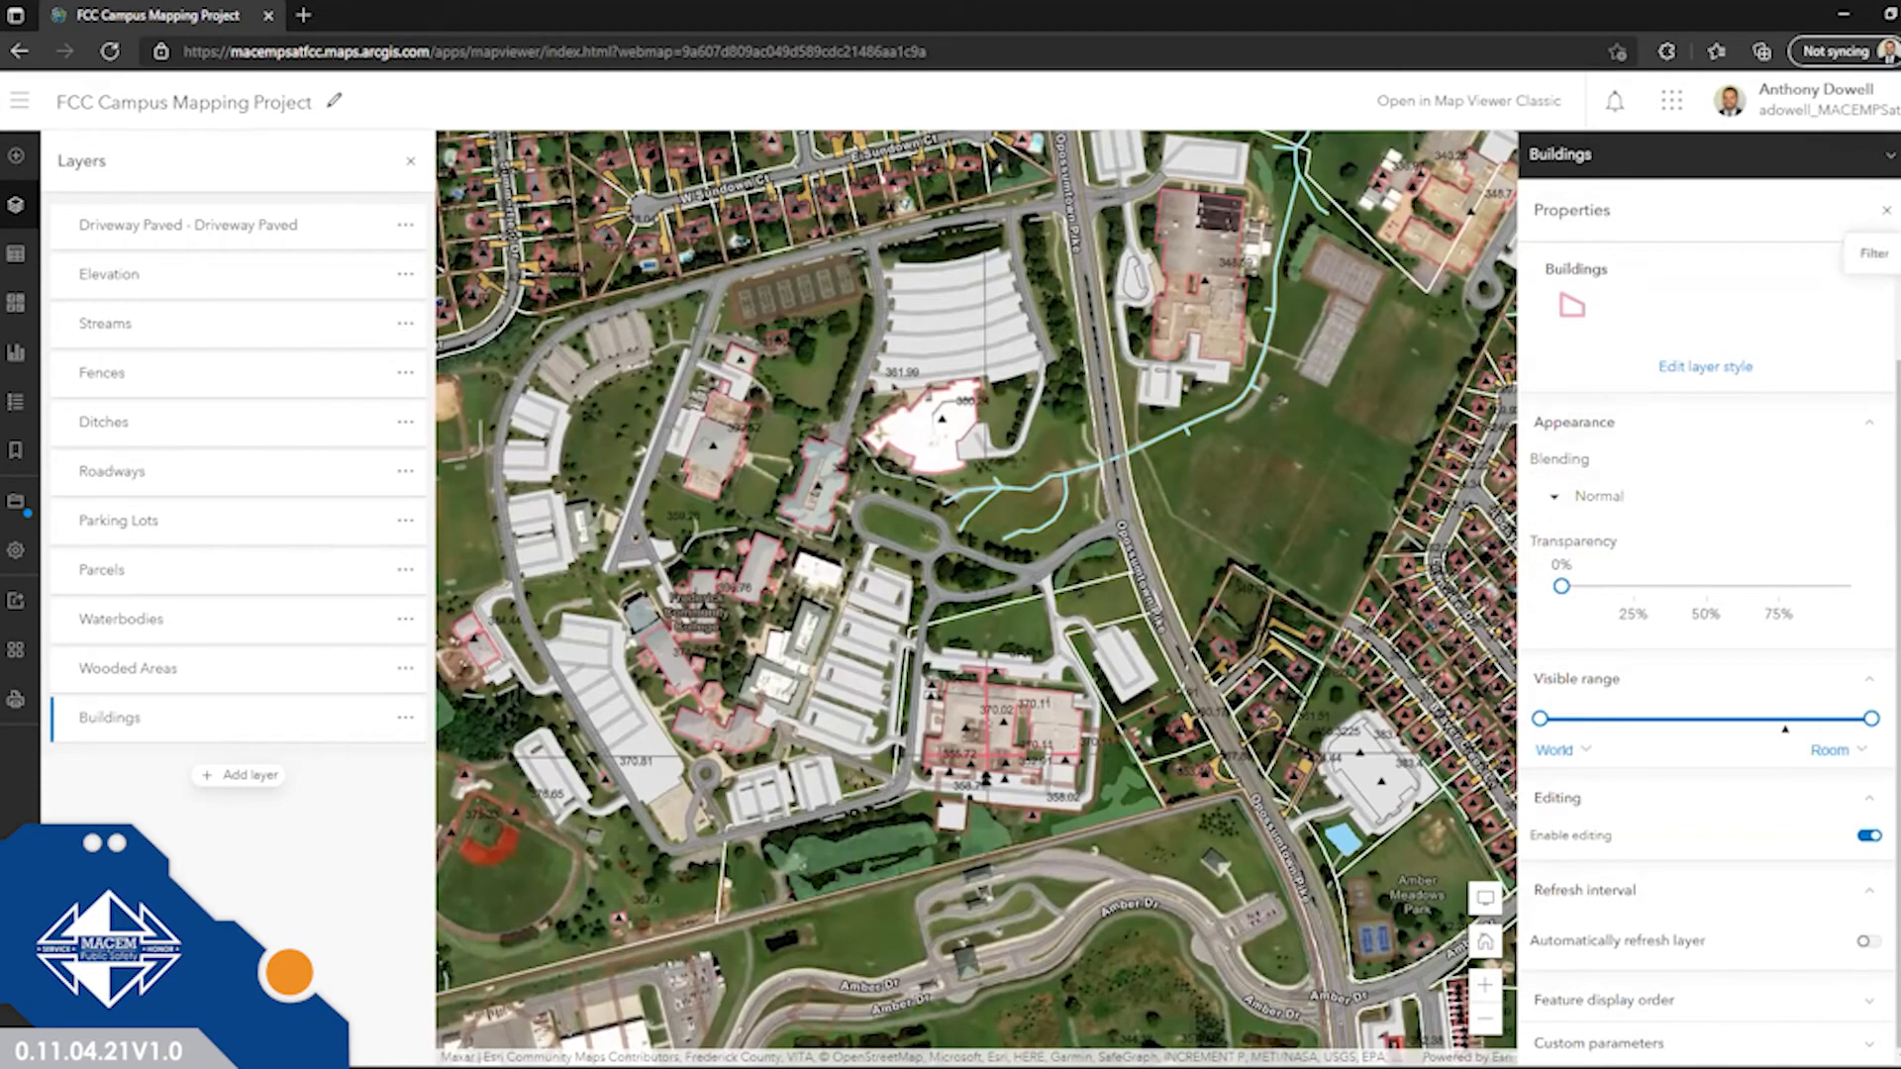
click(1894, 254)
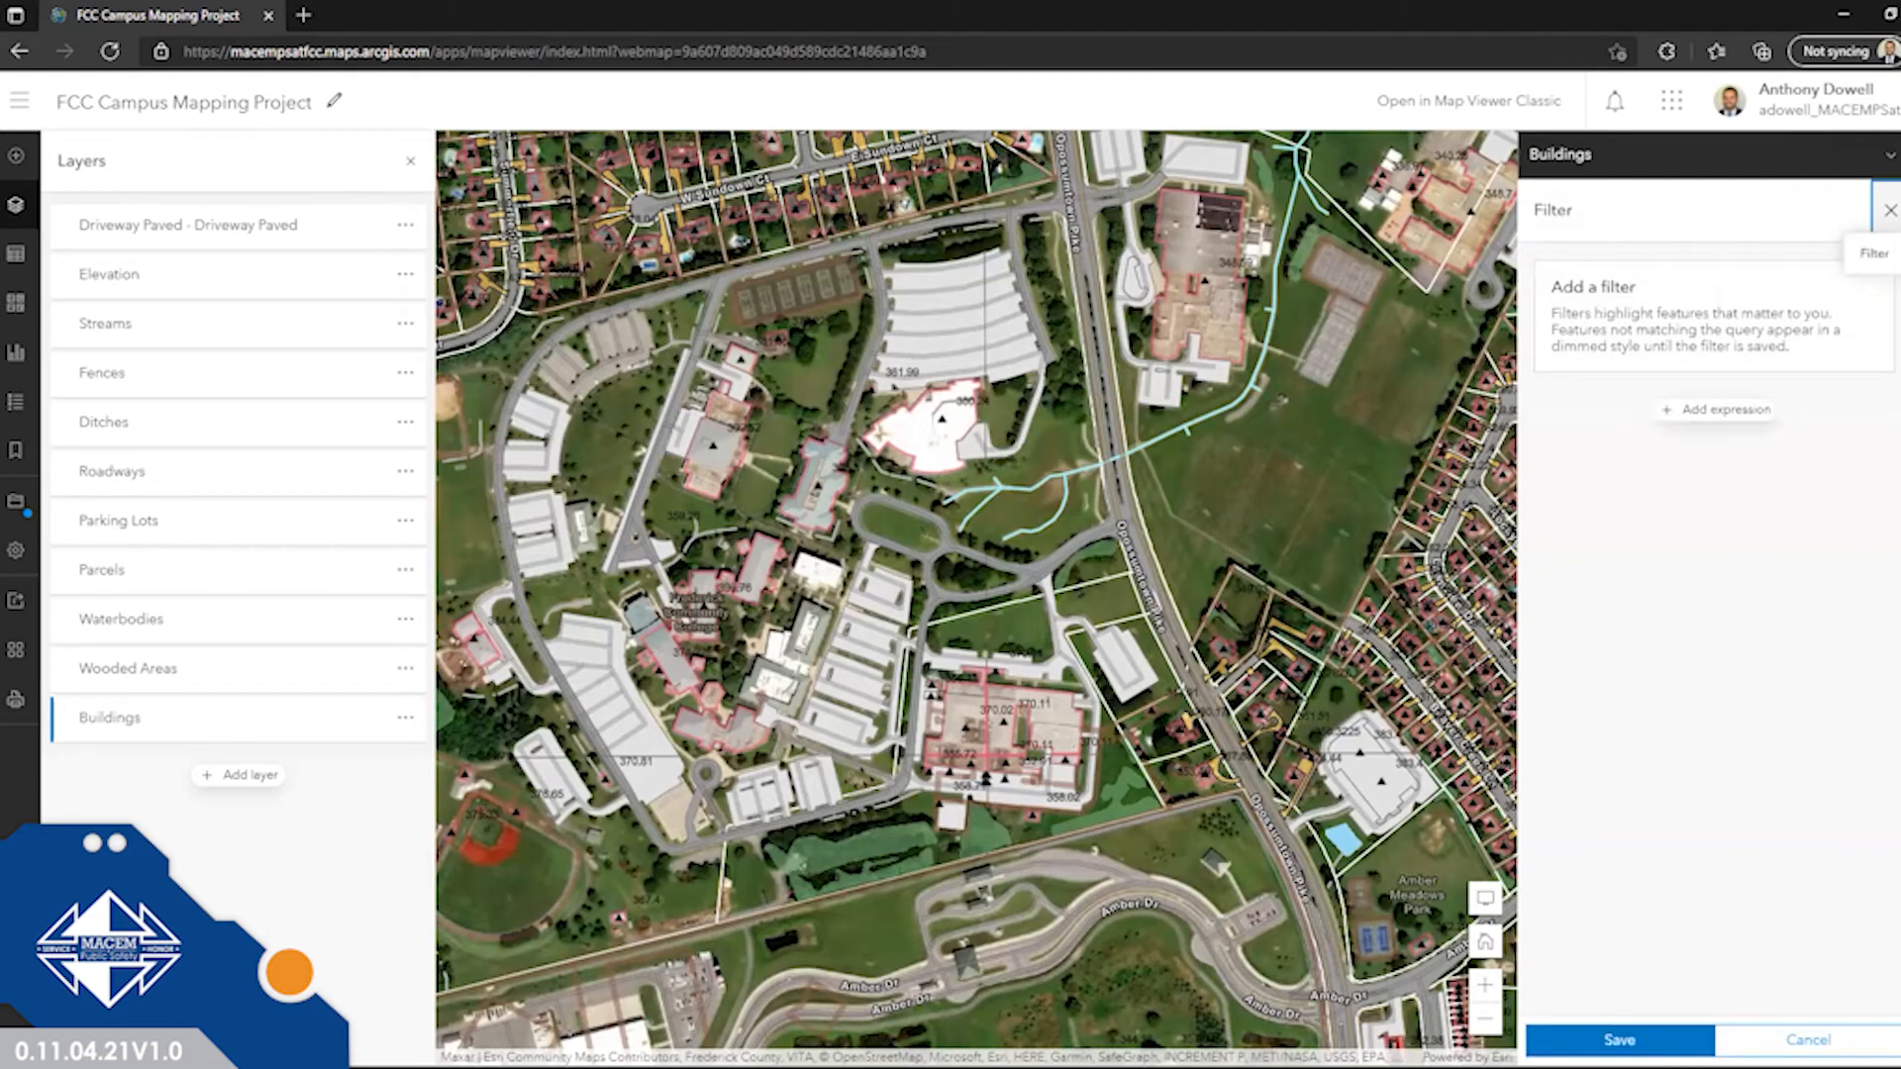
click(1891, 203)
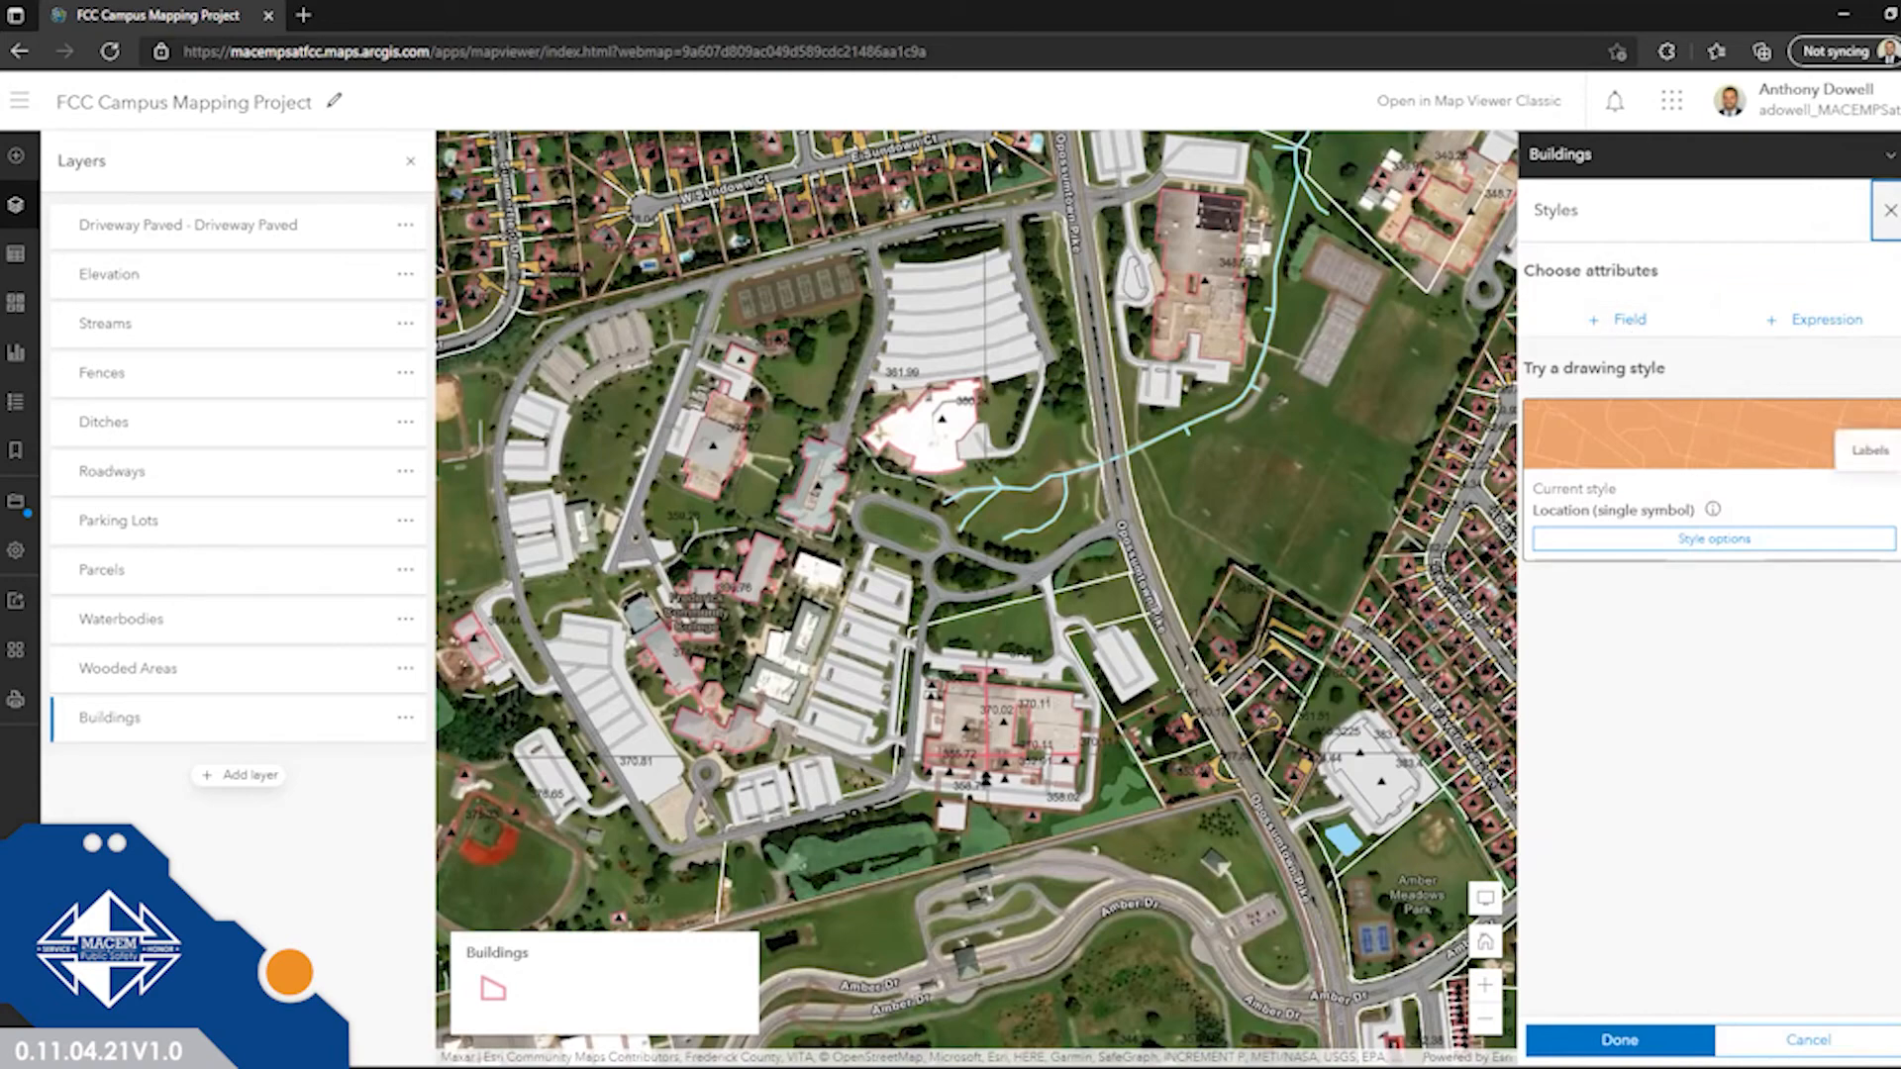
Add a label class to the Buildings layer and set its label field to Elevation.
click(1891, 449)
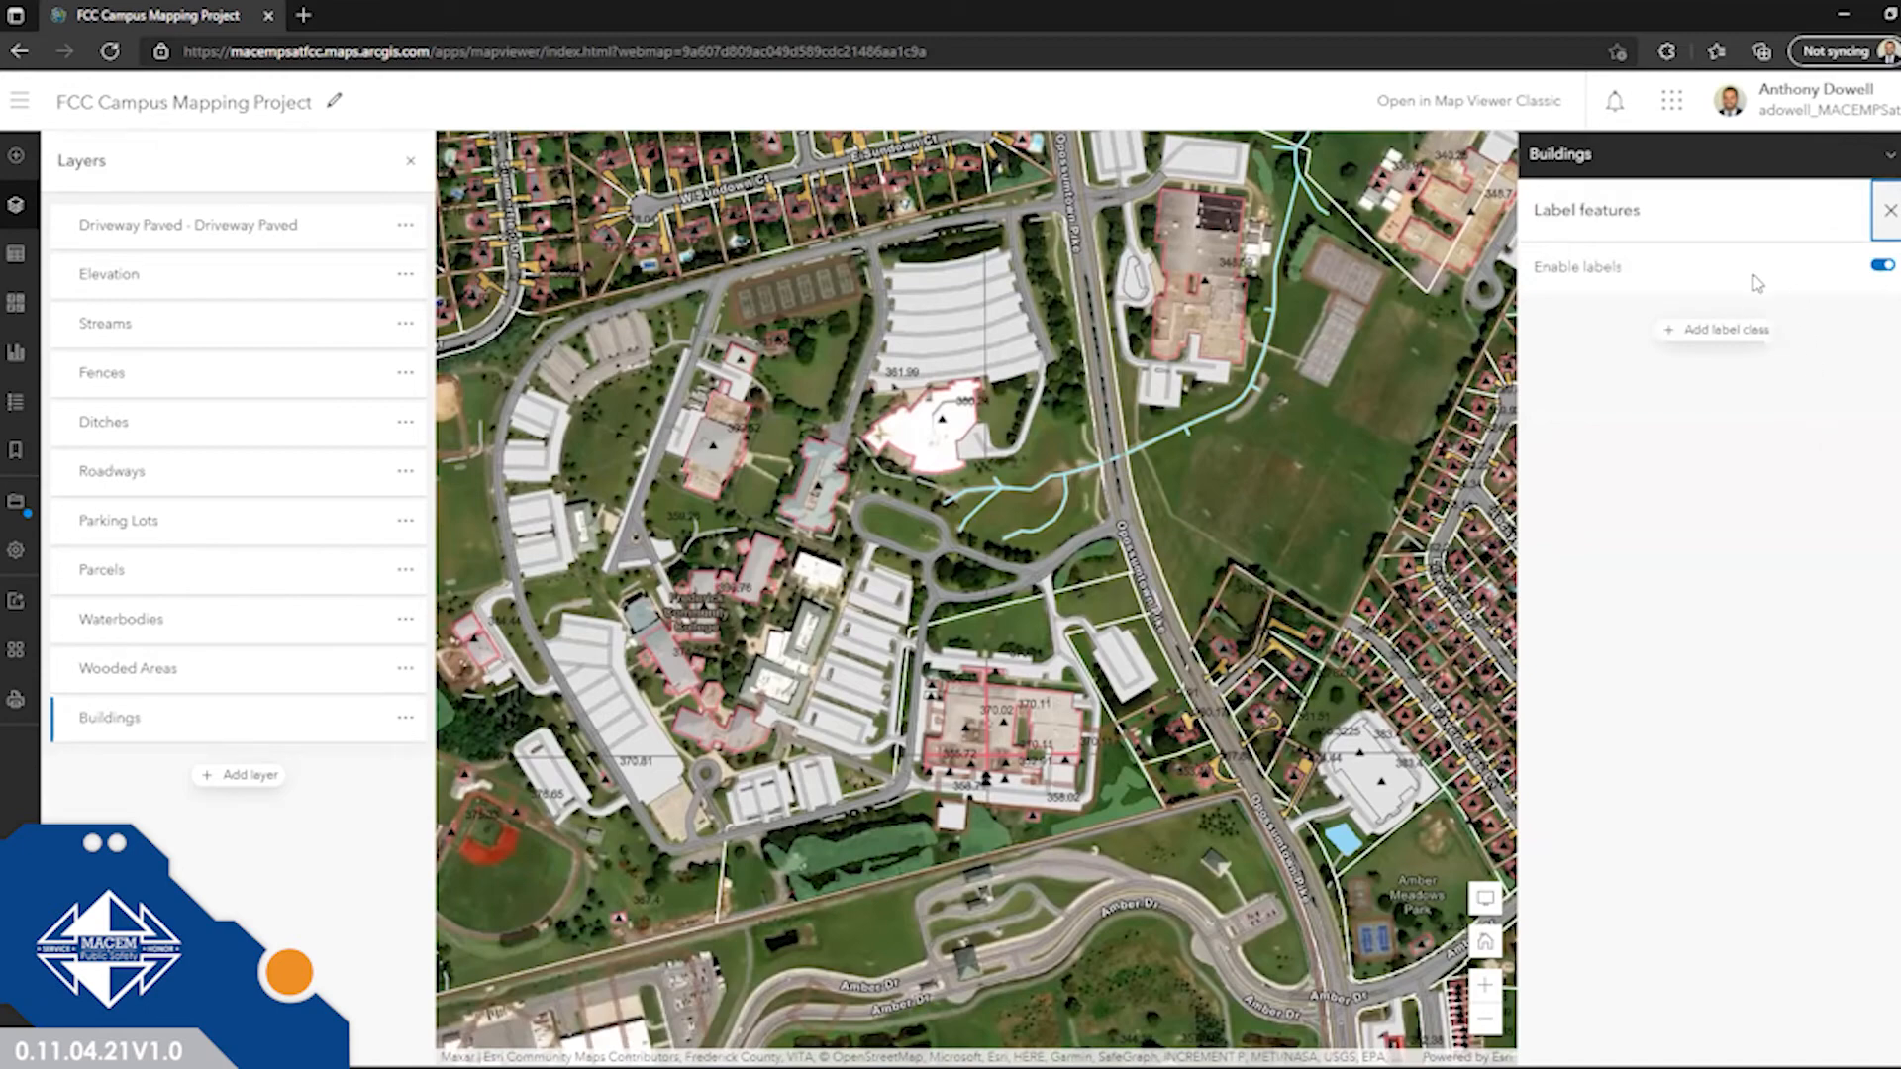
click(1714, 330)
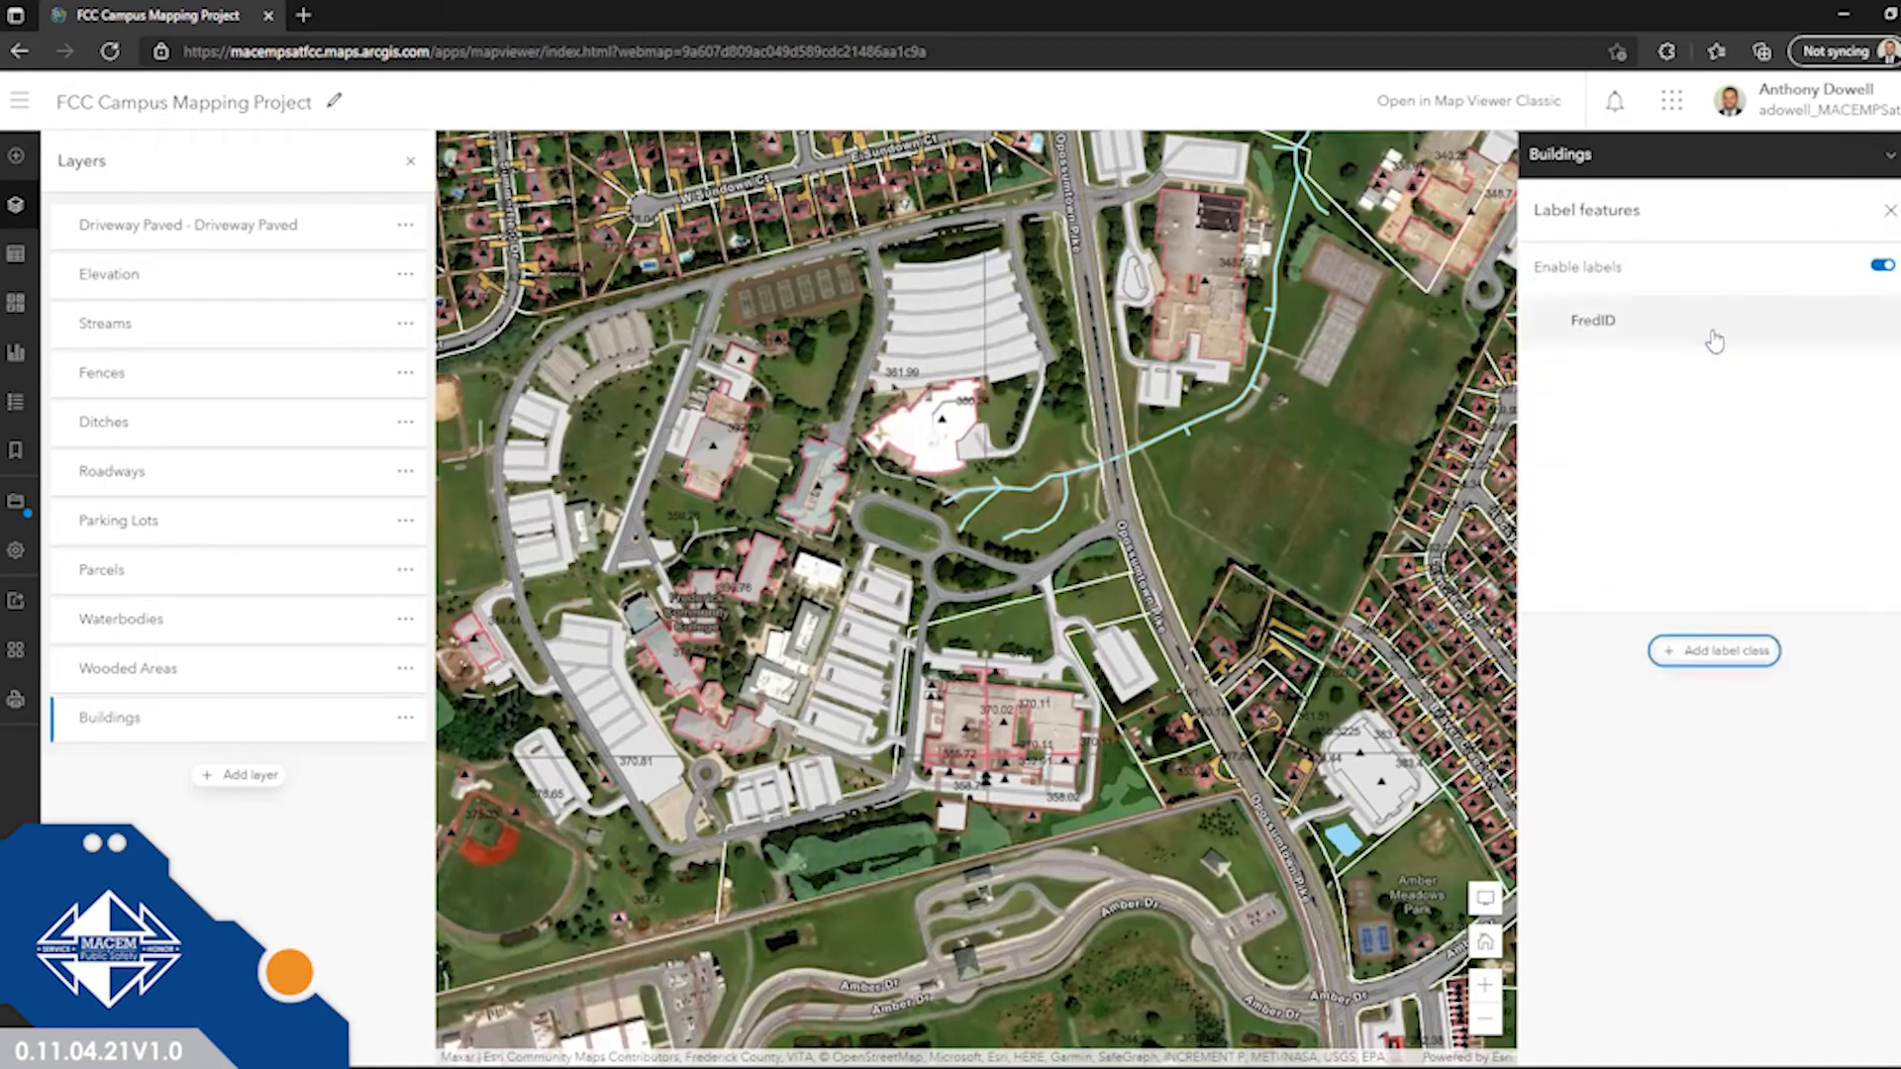
click(1732, 398)
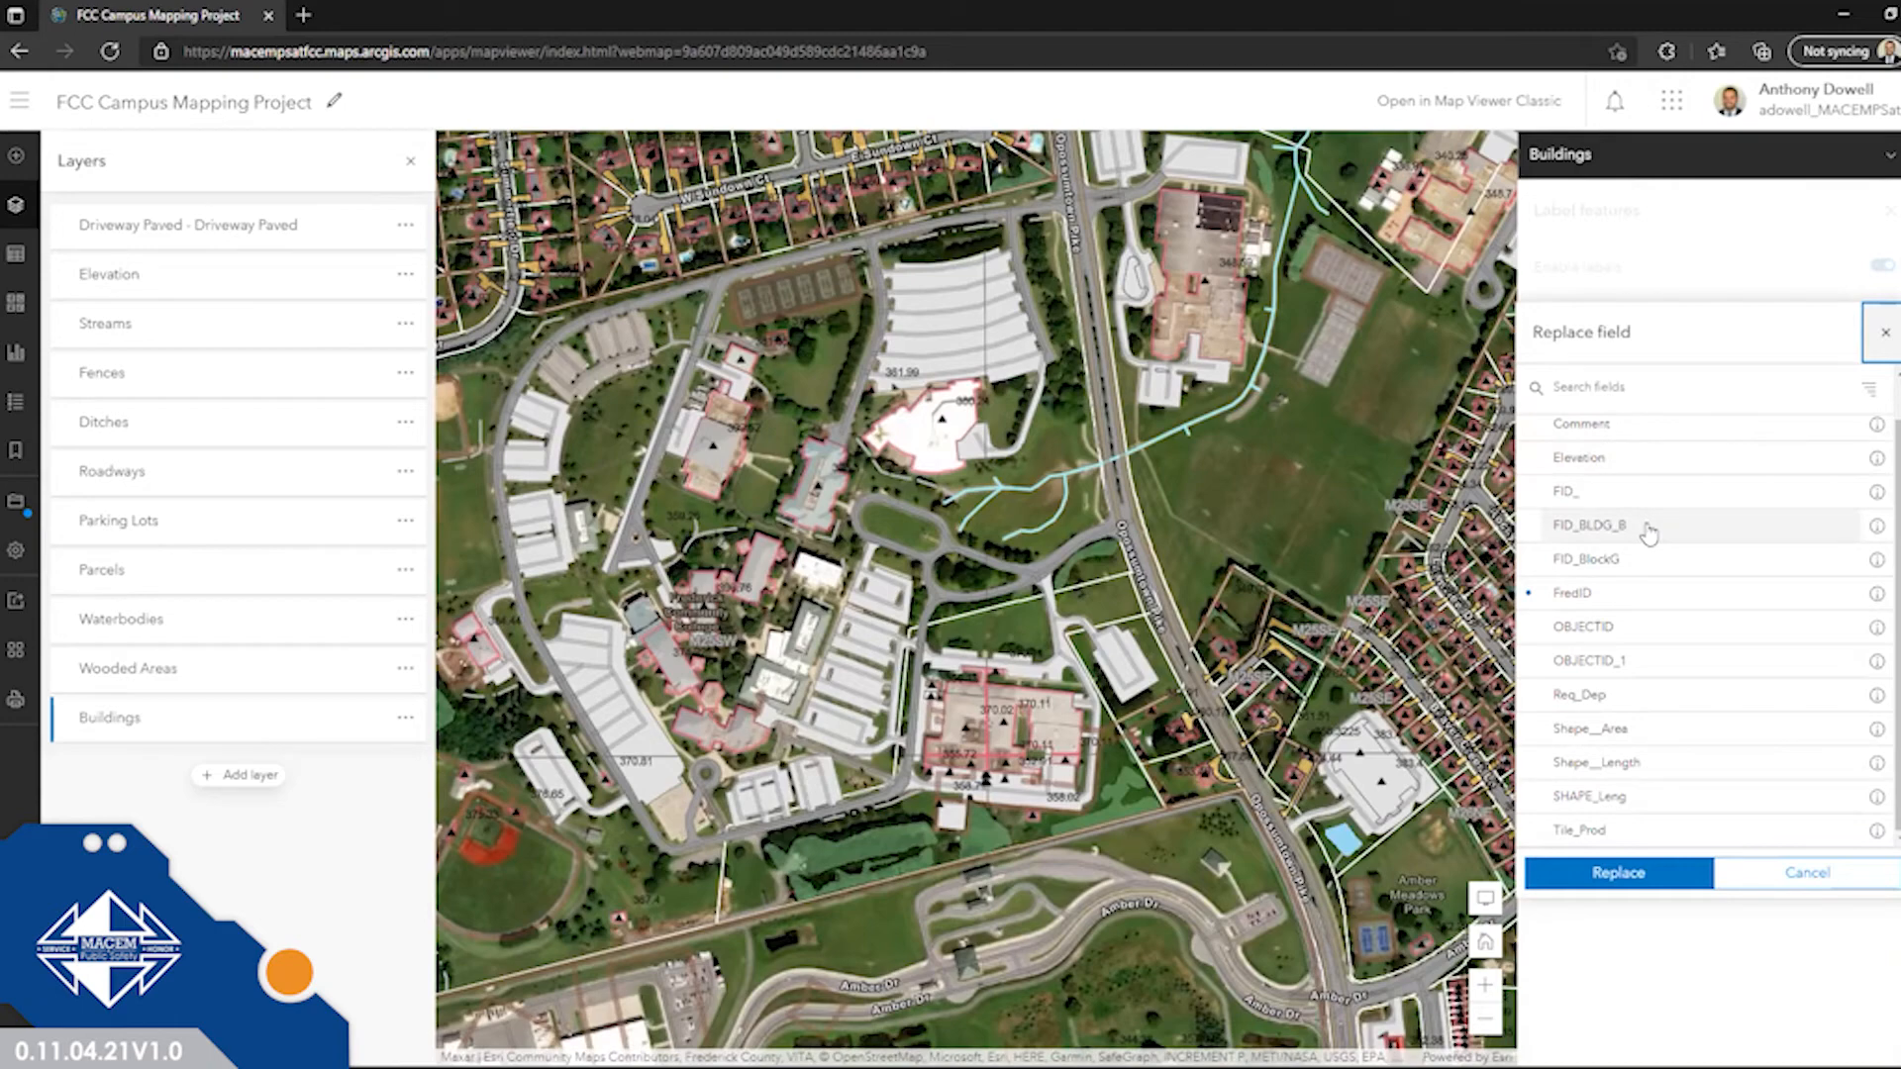
scroll(1643, 529, up, 1)
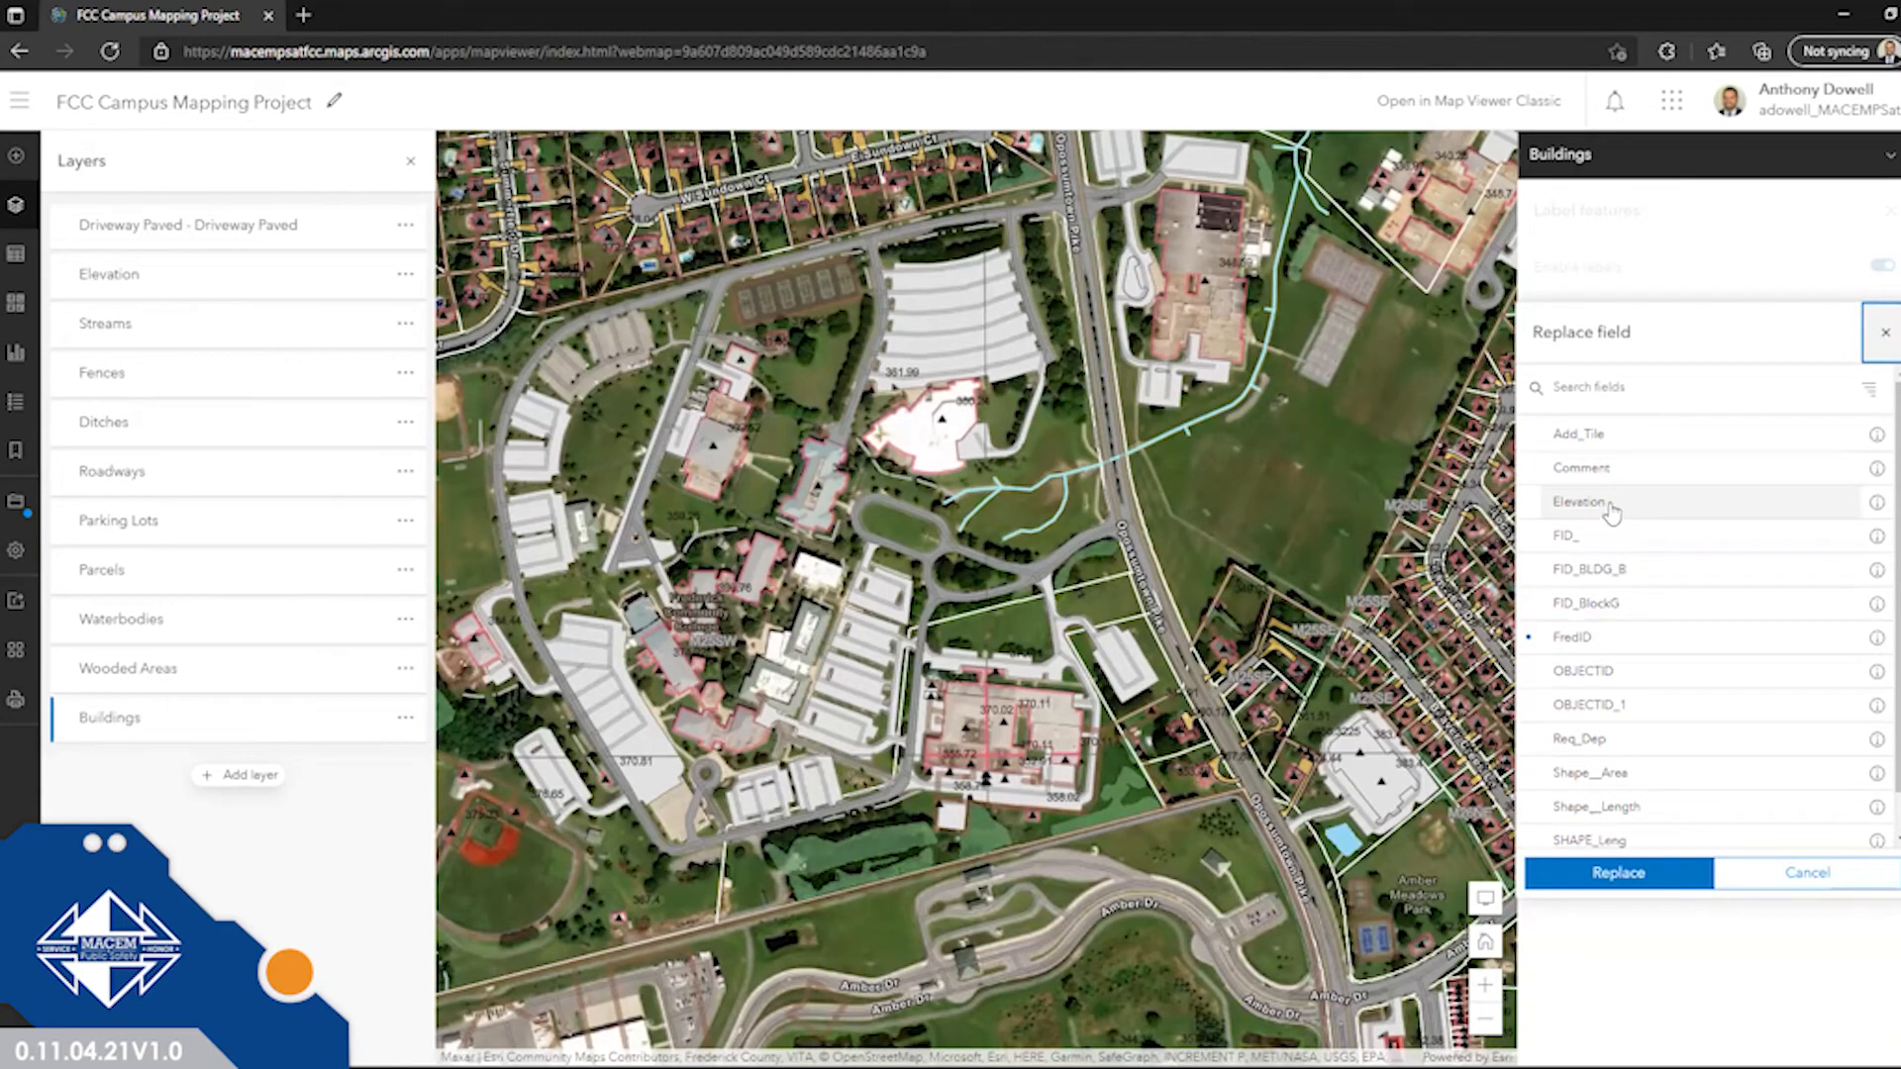
click(1605, 505)
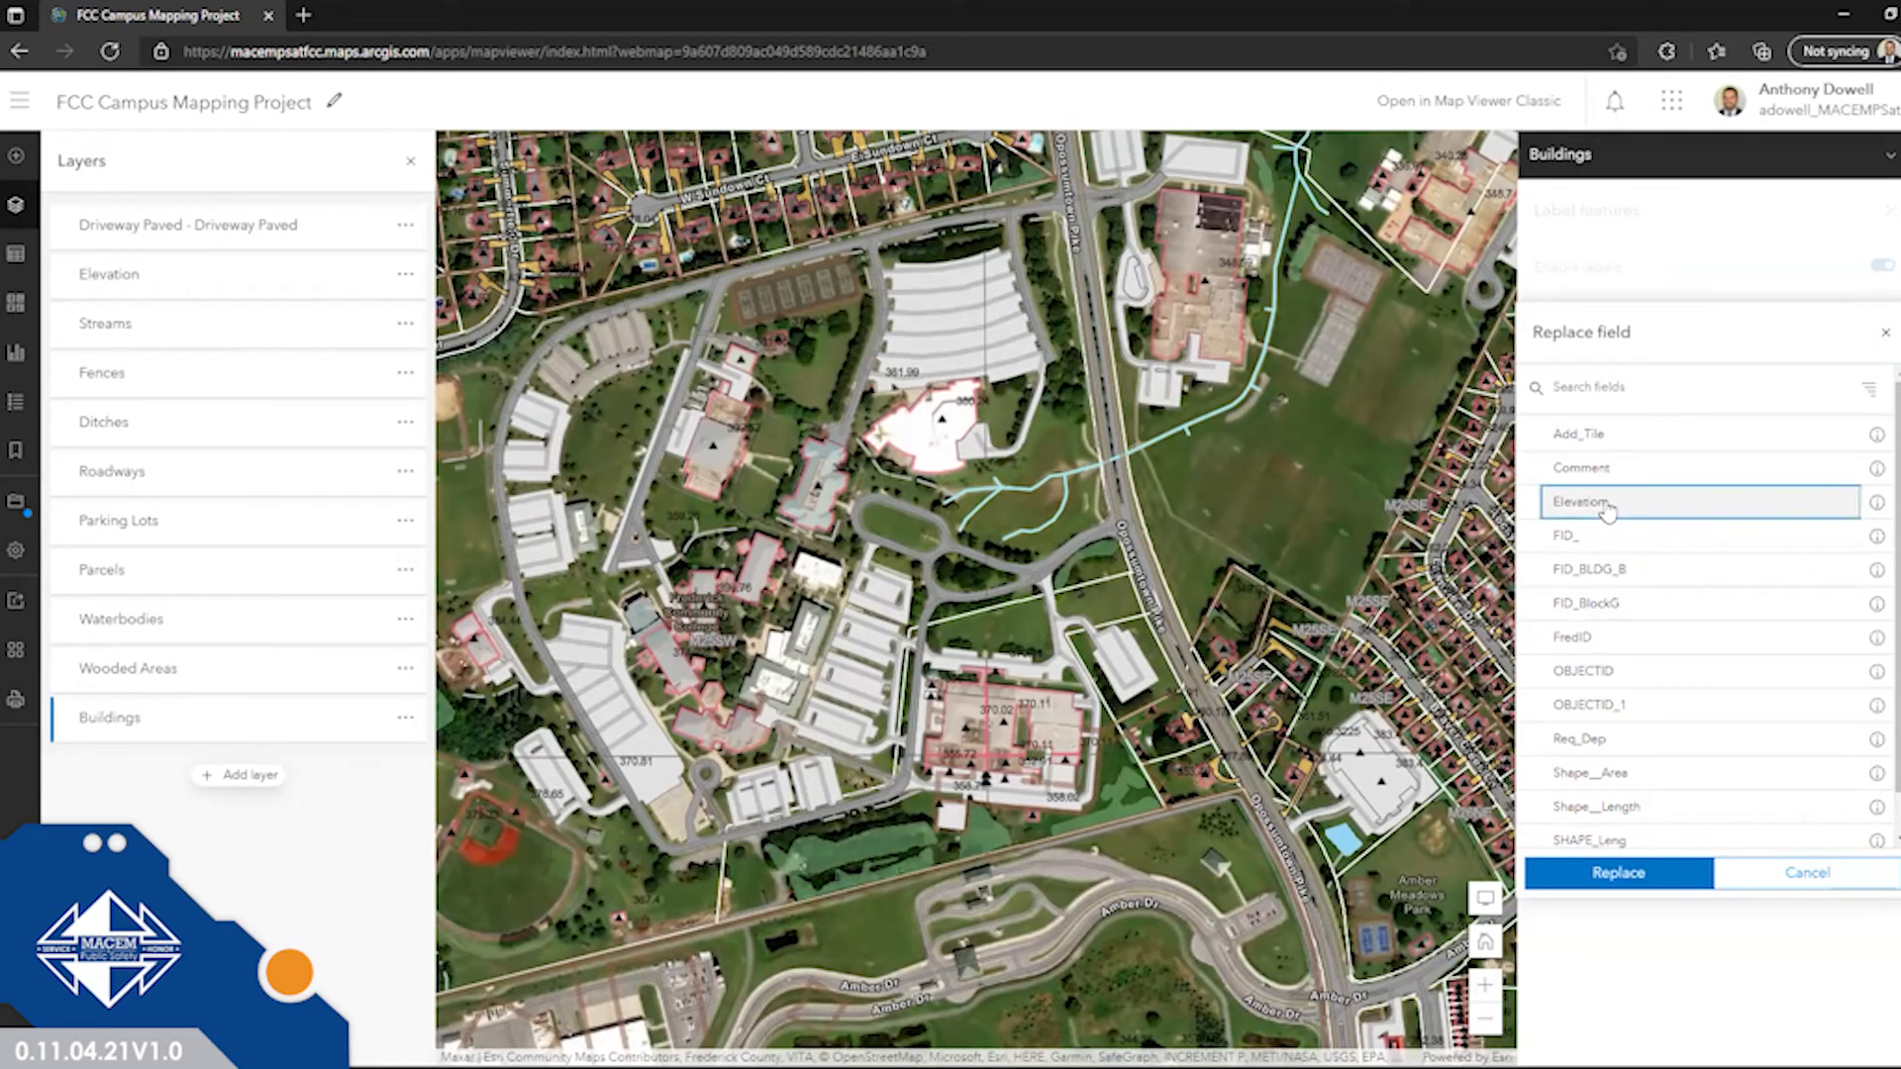
click(1618, 875)
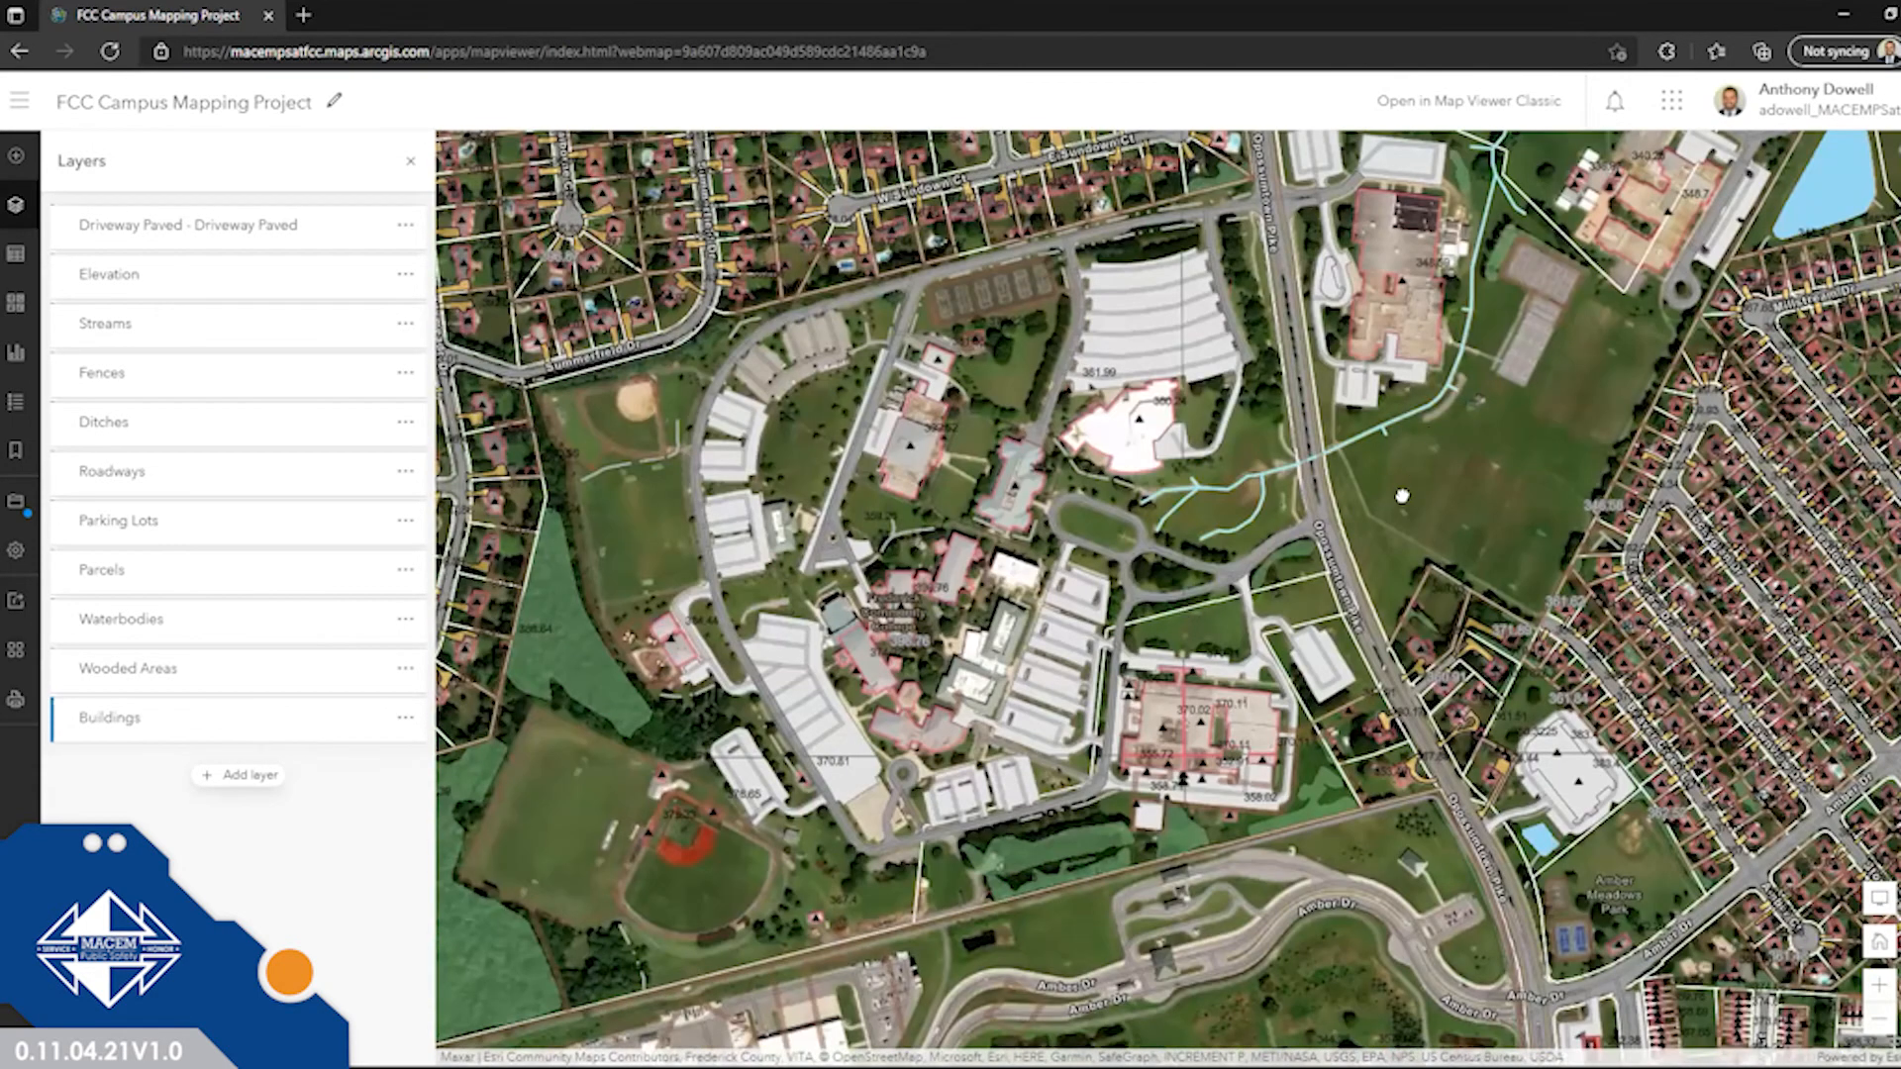
Examine the building elevation labels at close and wide map scales around the campus and Opossumtown Pike.
scroll(1388, 419, up, 3)
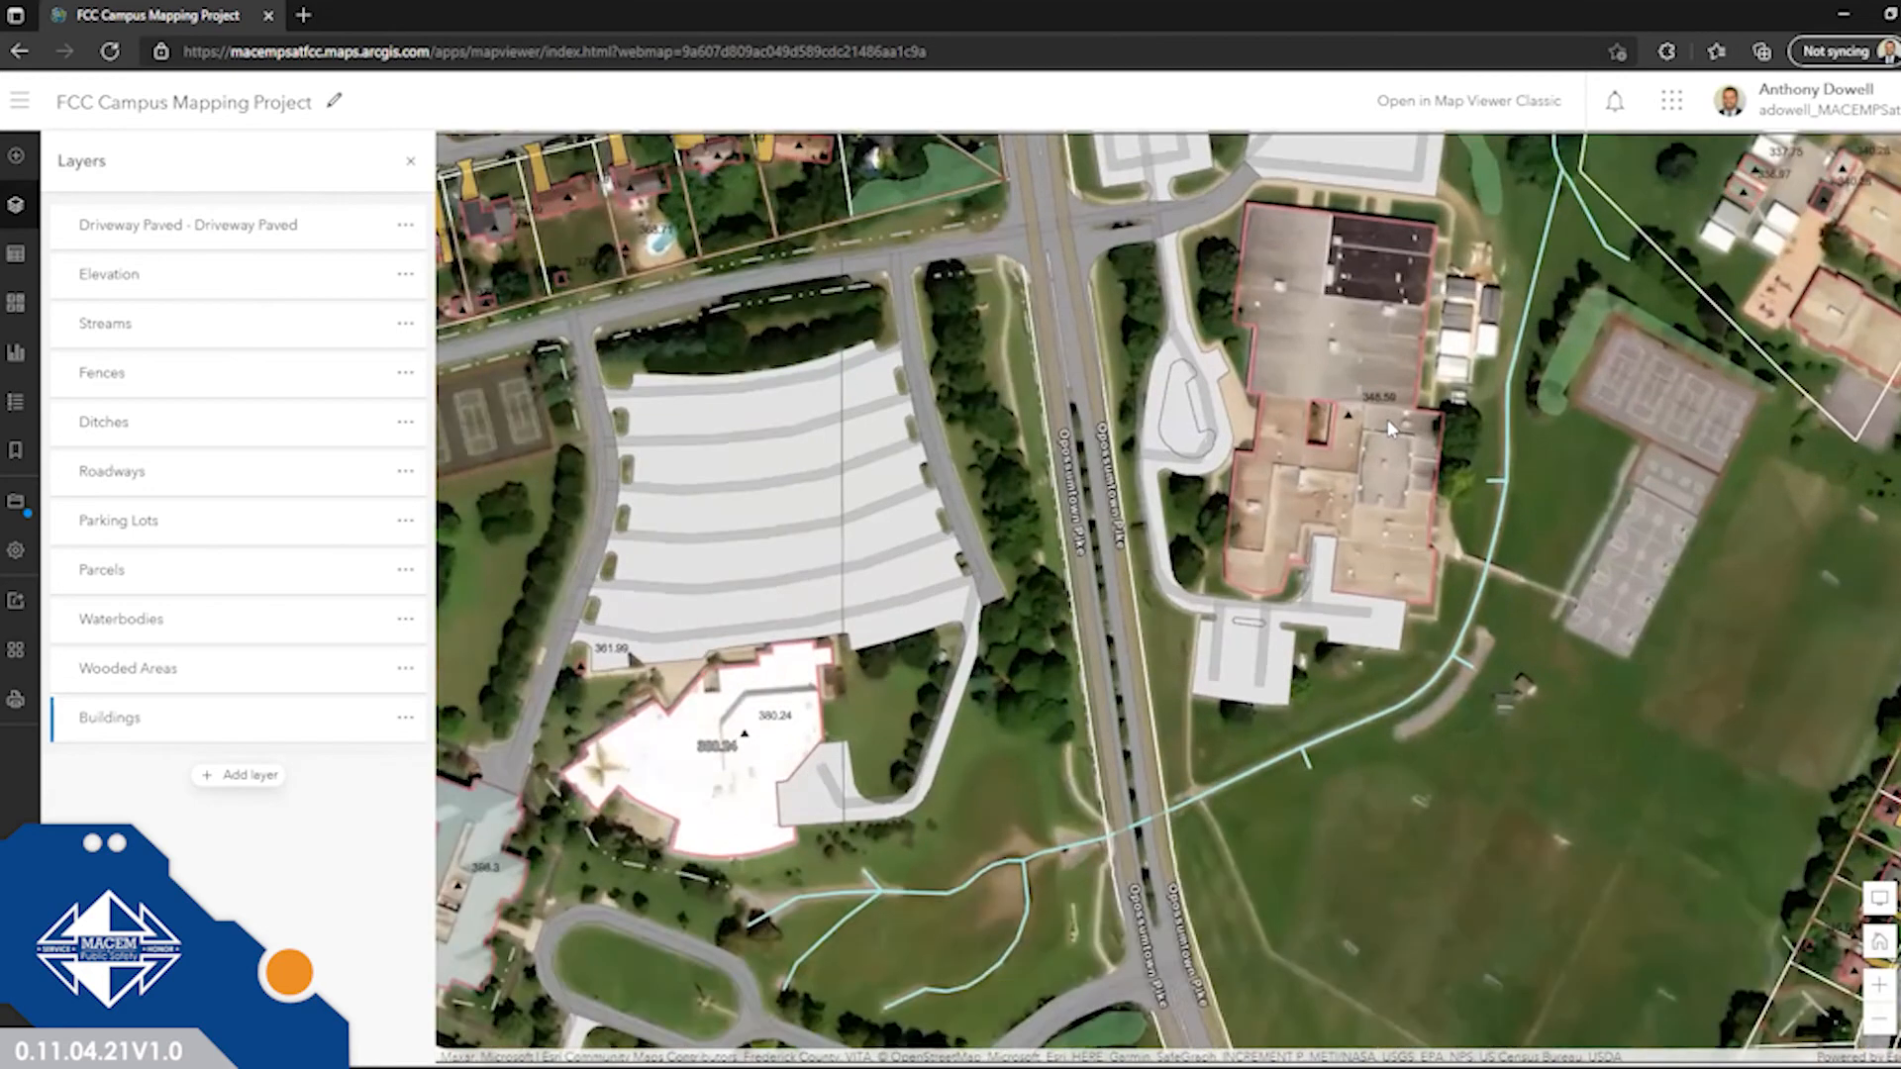
scroll(1387, 419, up, 2)
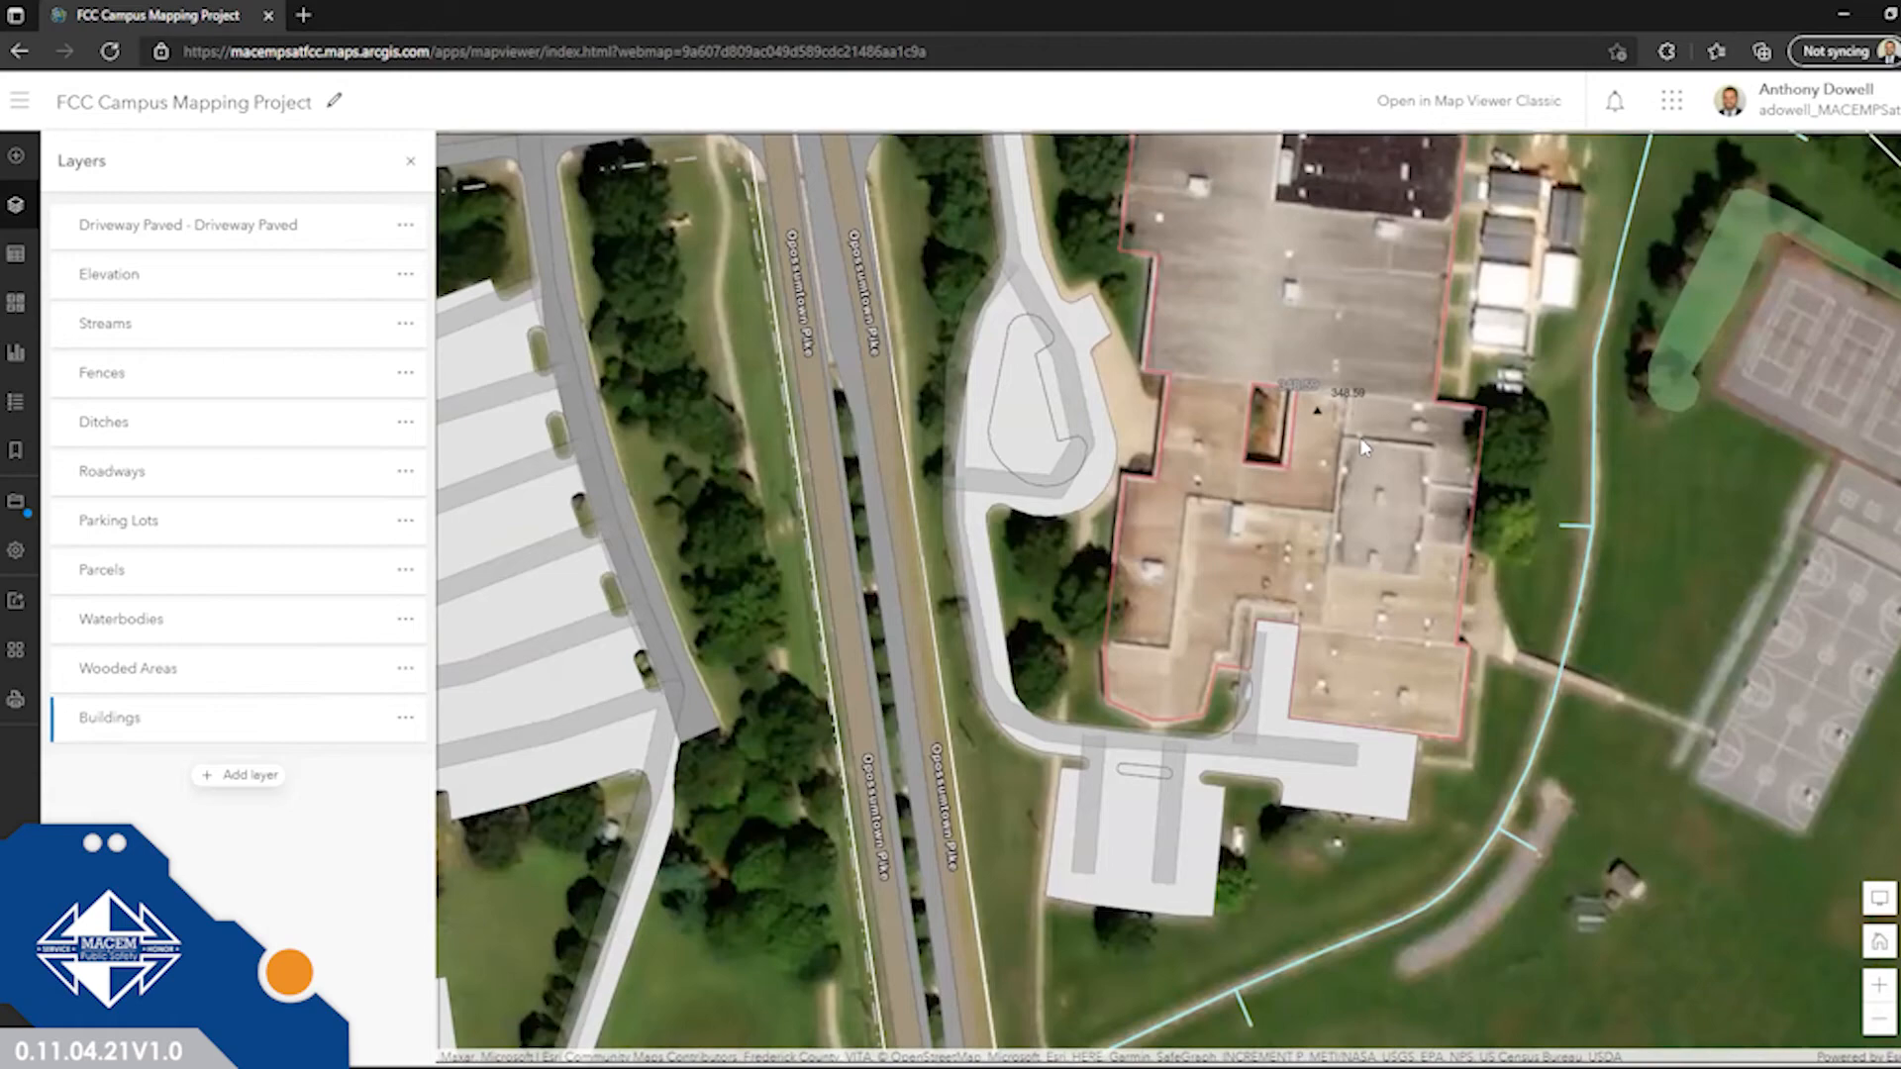
scroll(1362, 446, down, 3)
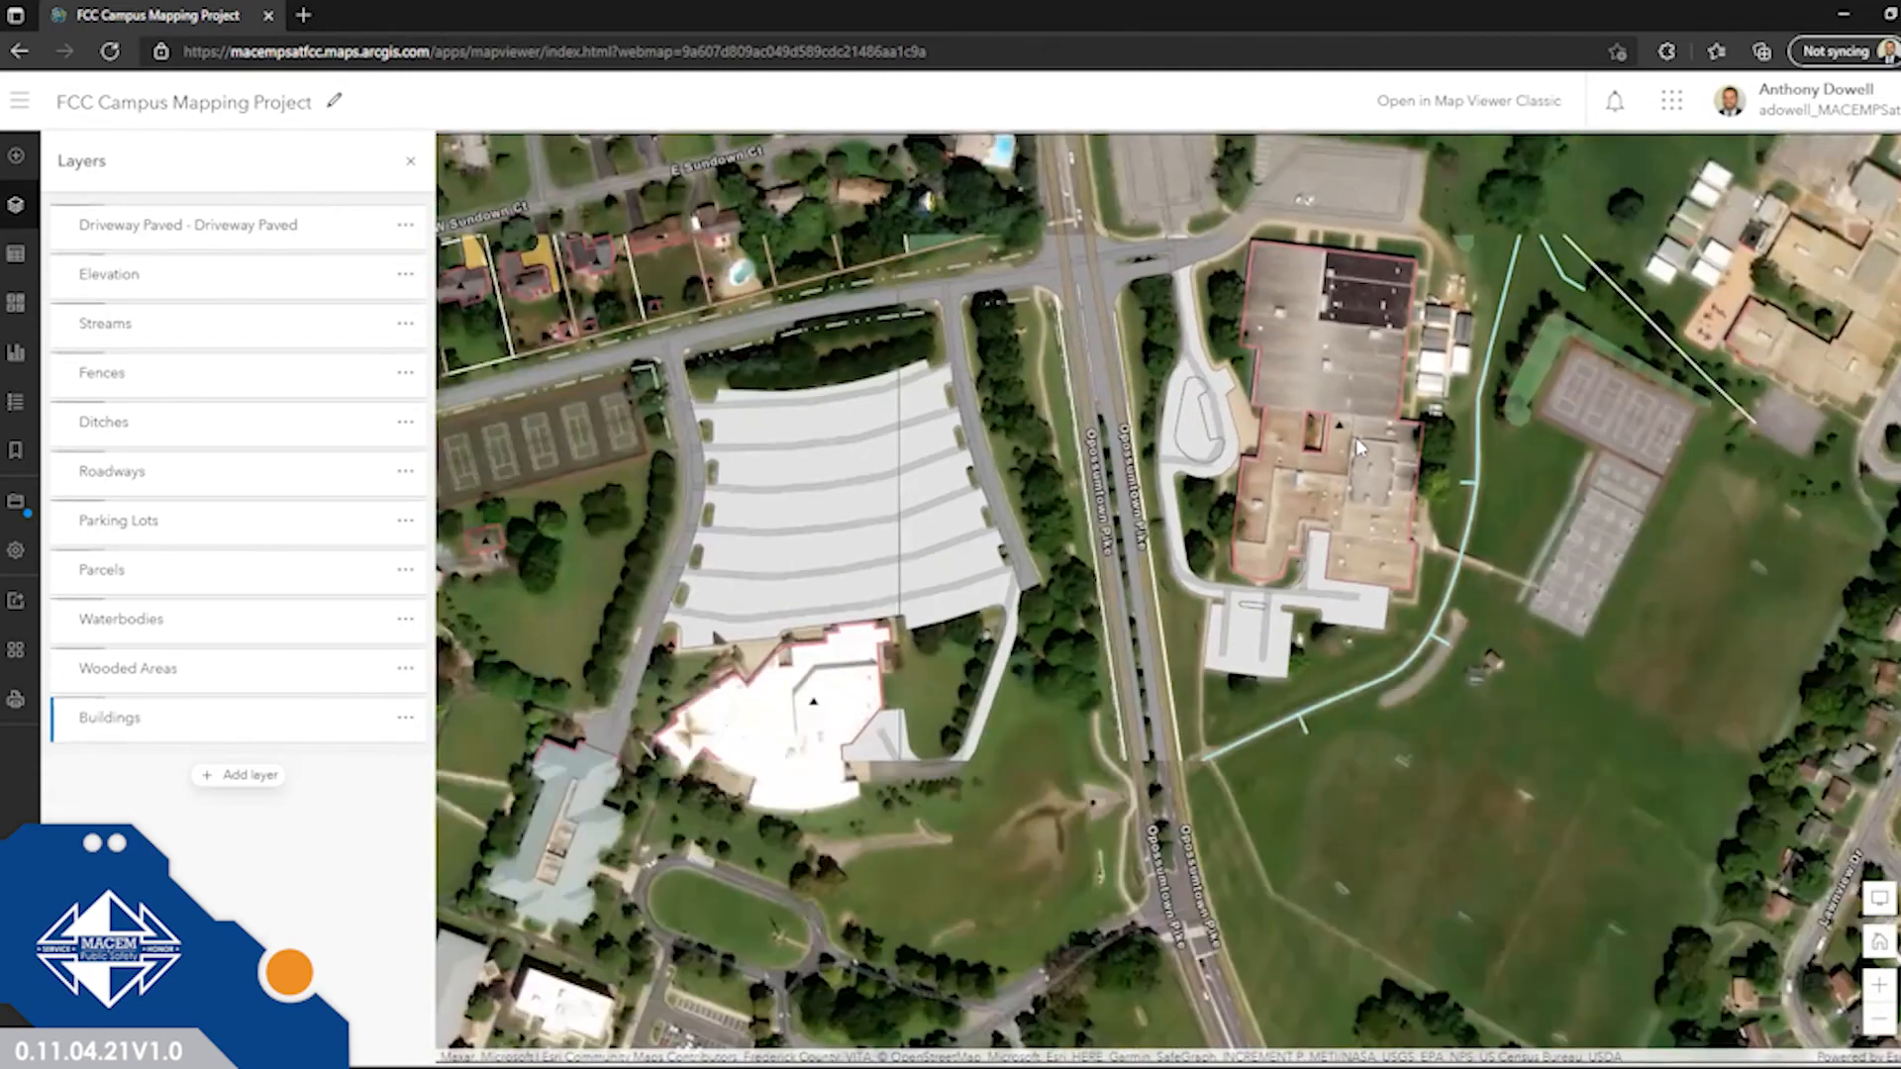
scroll(1356, 436, down, 3)
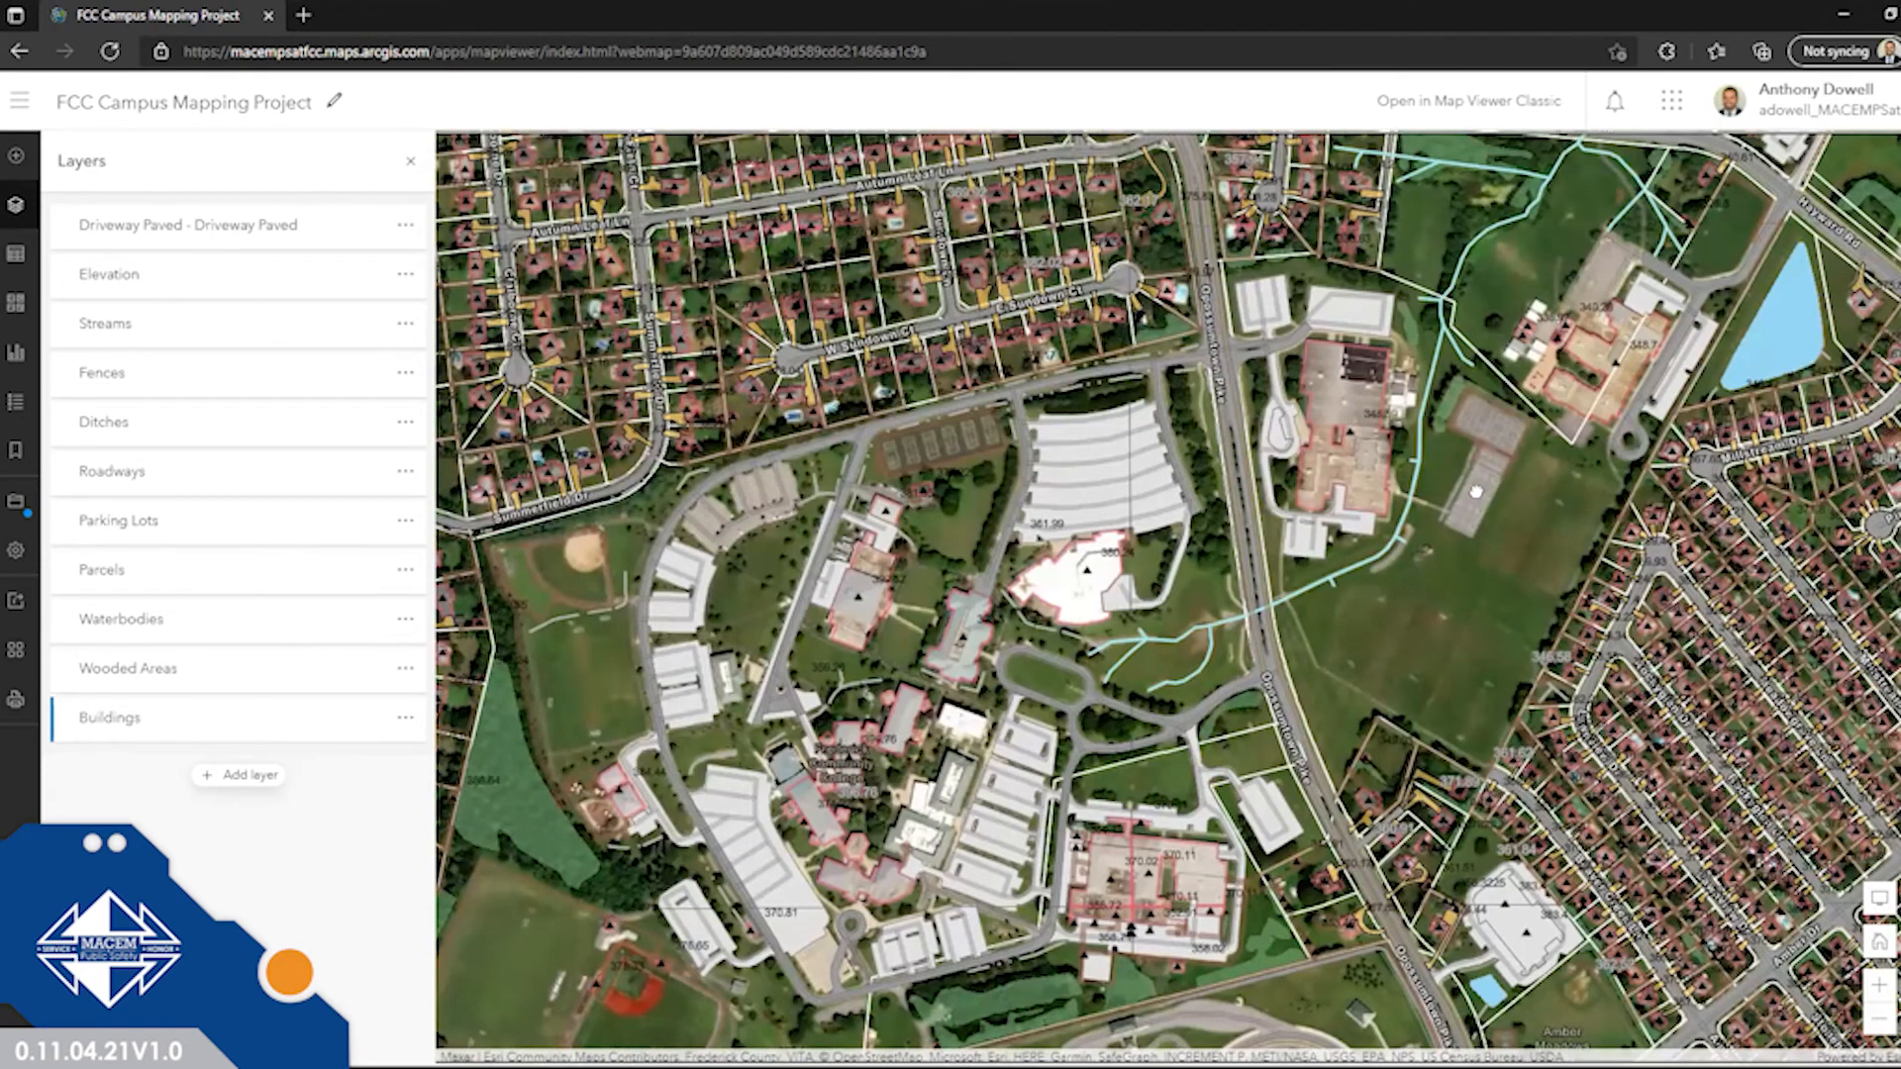
mouse_move(1422, 588)
mouse_down()
mouse_move(1414, 535)
mouse_move(1656, 459)
mouse_up()
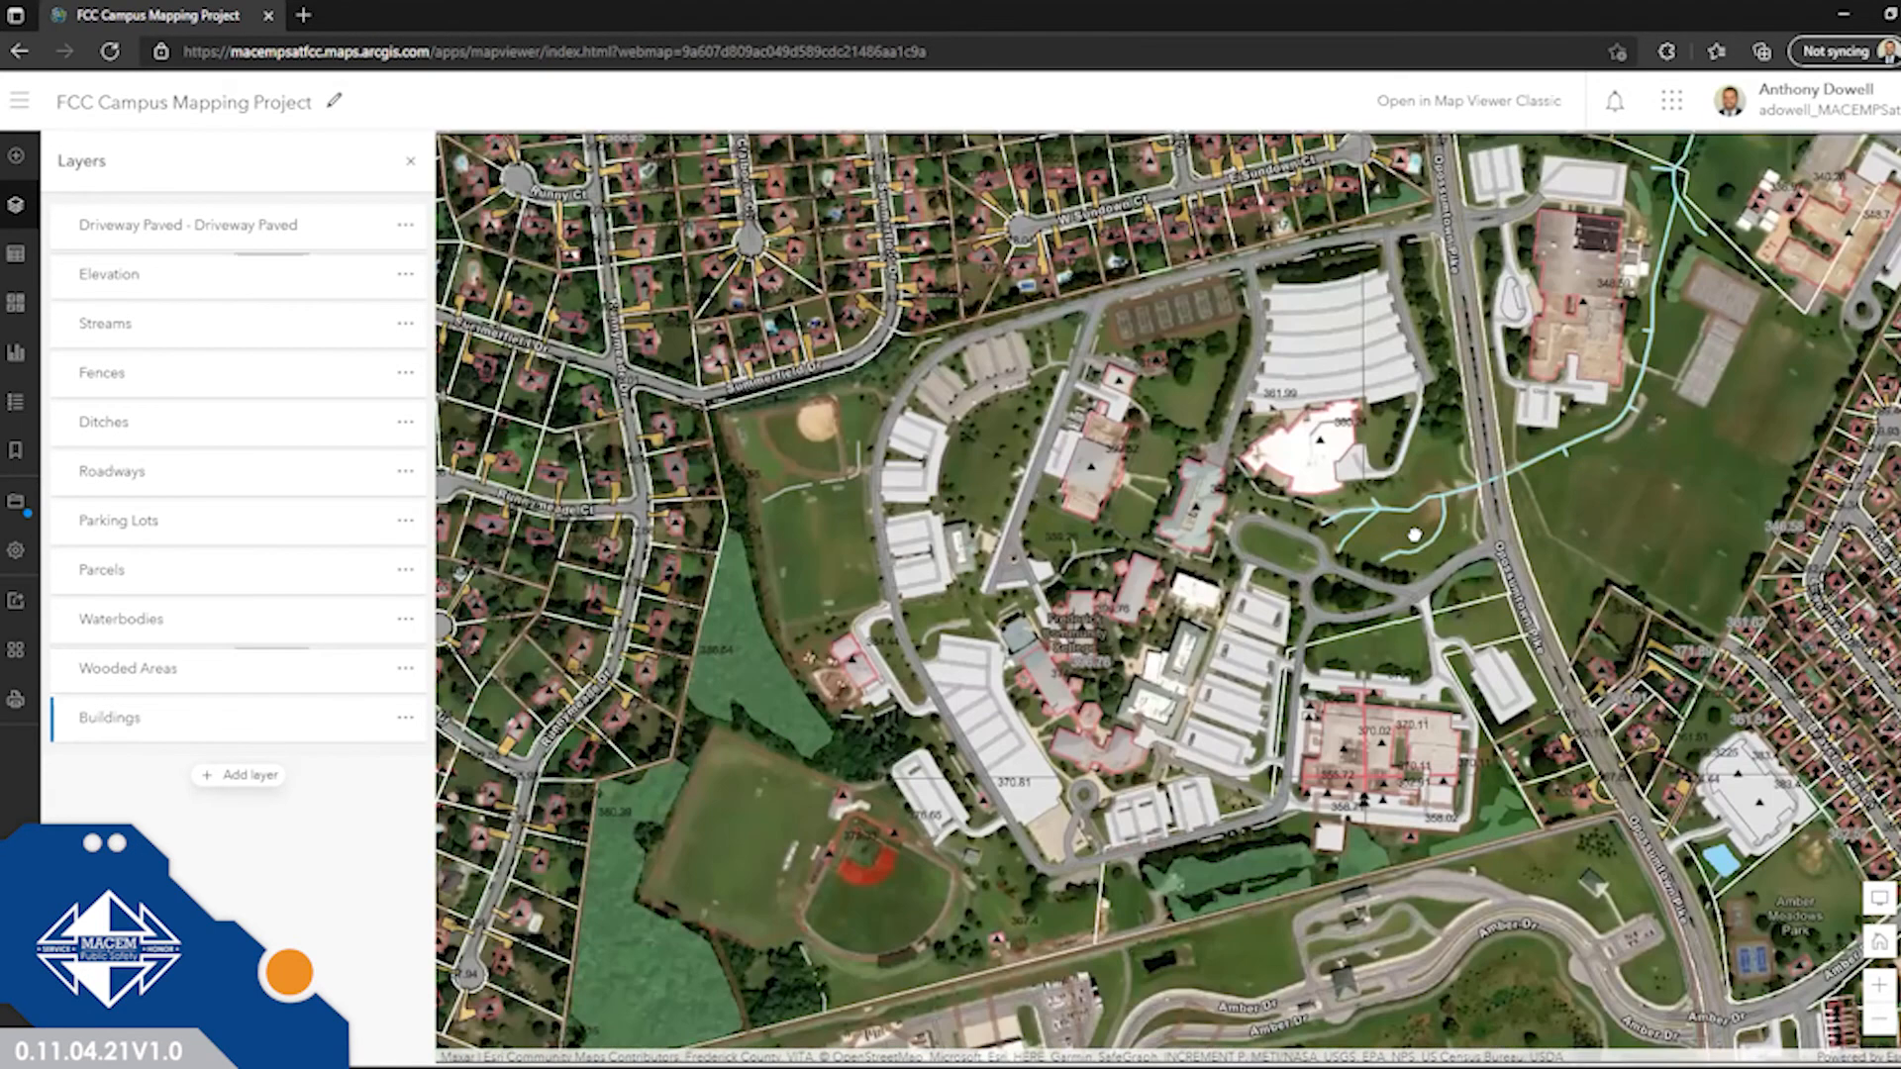
scroll(1414, 534, up, 1)
drag(869, 463, 1148, 487)
drag(714, 180, 682, 365)
drag(1399, 594, 1245, 546)
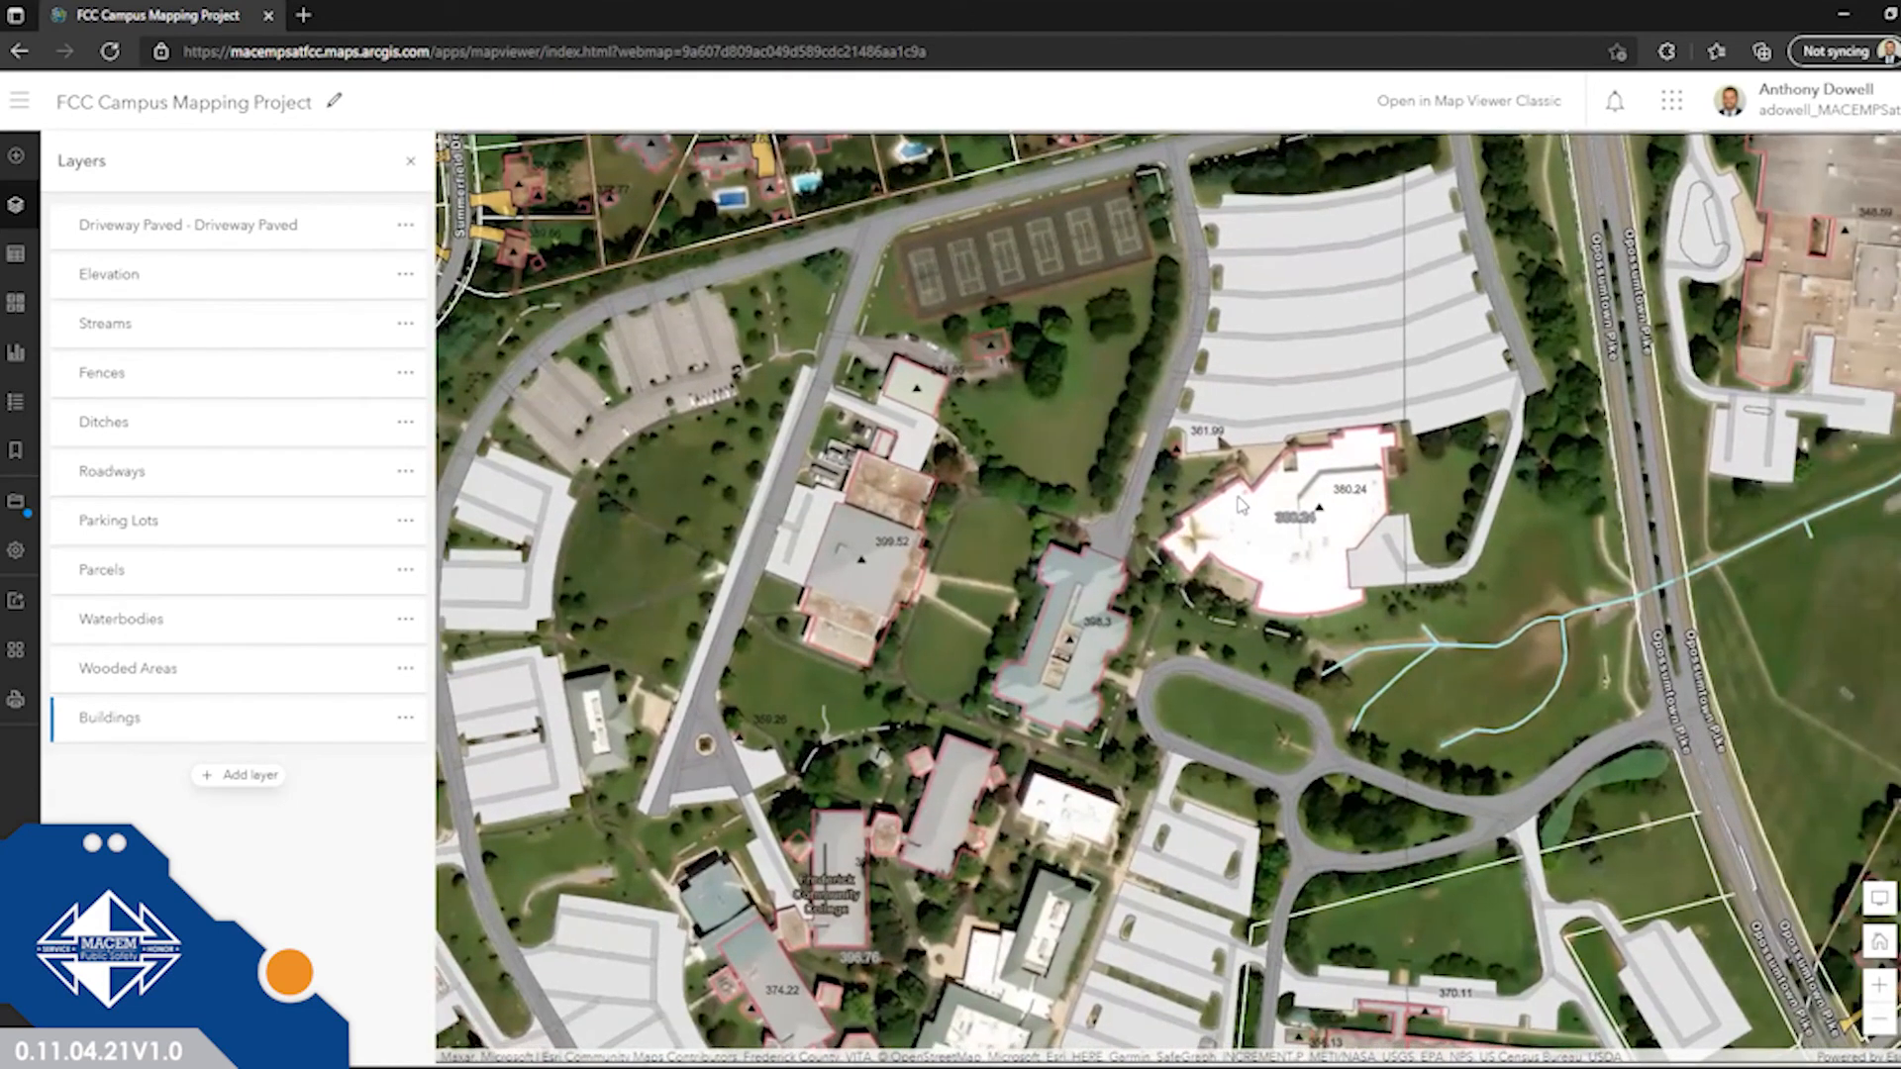
Read through the feature pop-up for the white-roofed building below the large curved parking lot, and close it.
click(1241, 503)
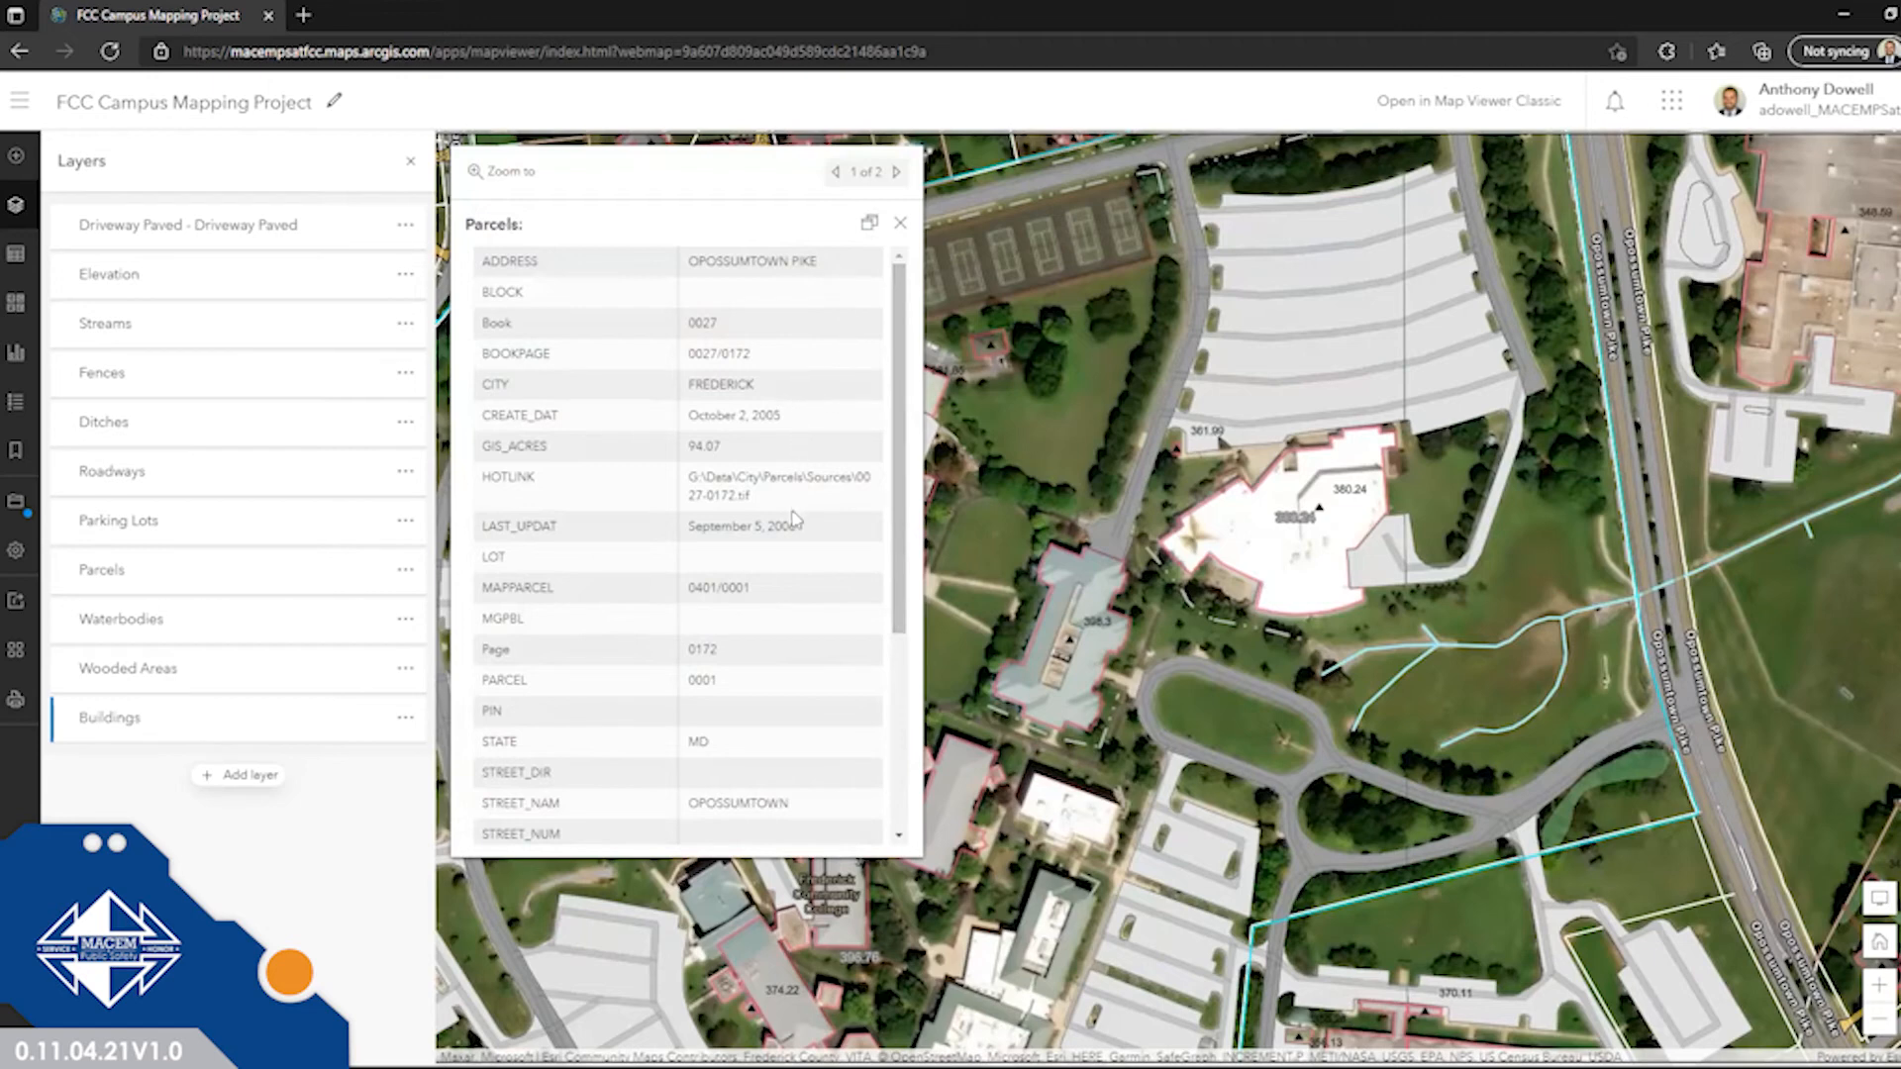
scroll(809, 557, down, 3)
scroll(810, 557, up, 3)
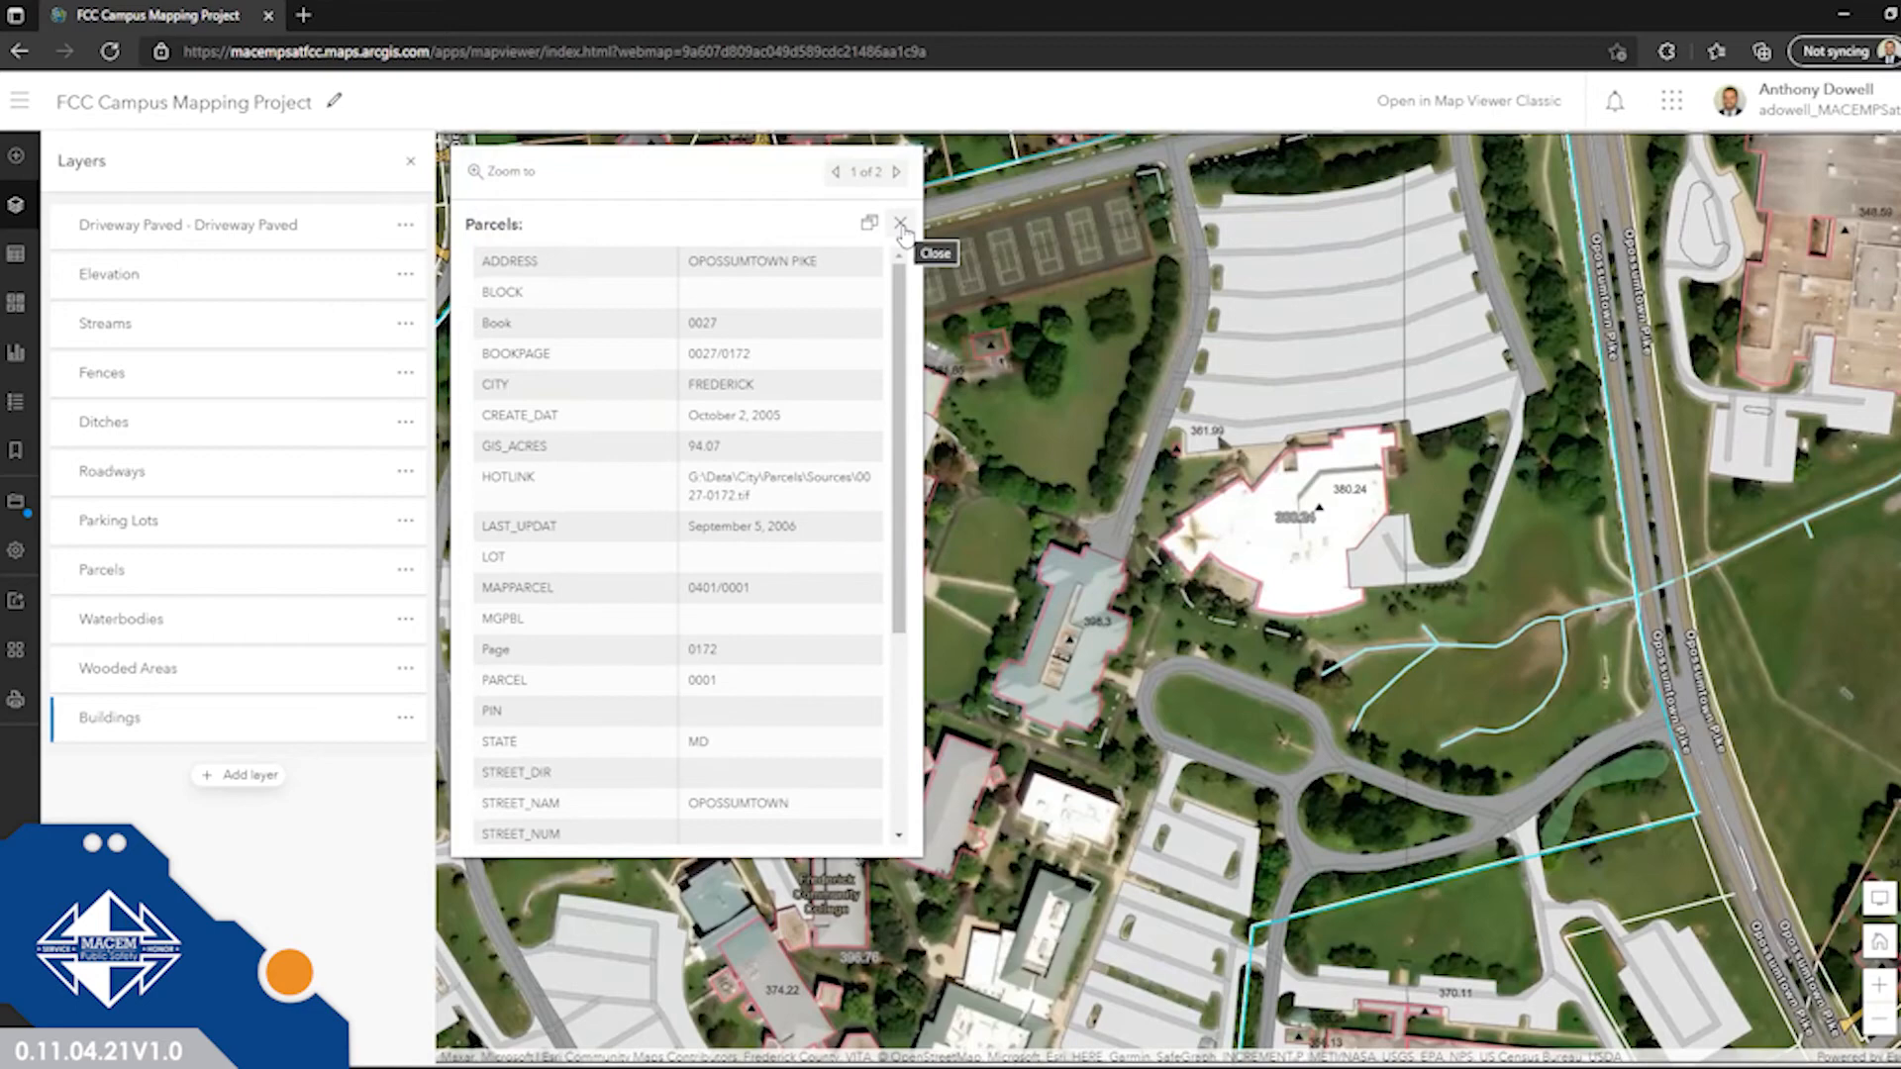
click(900, 228)
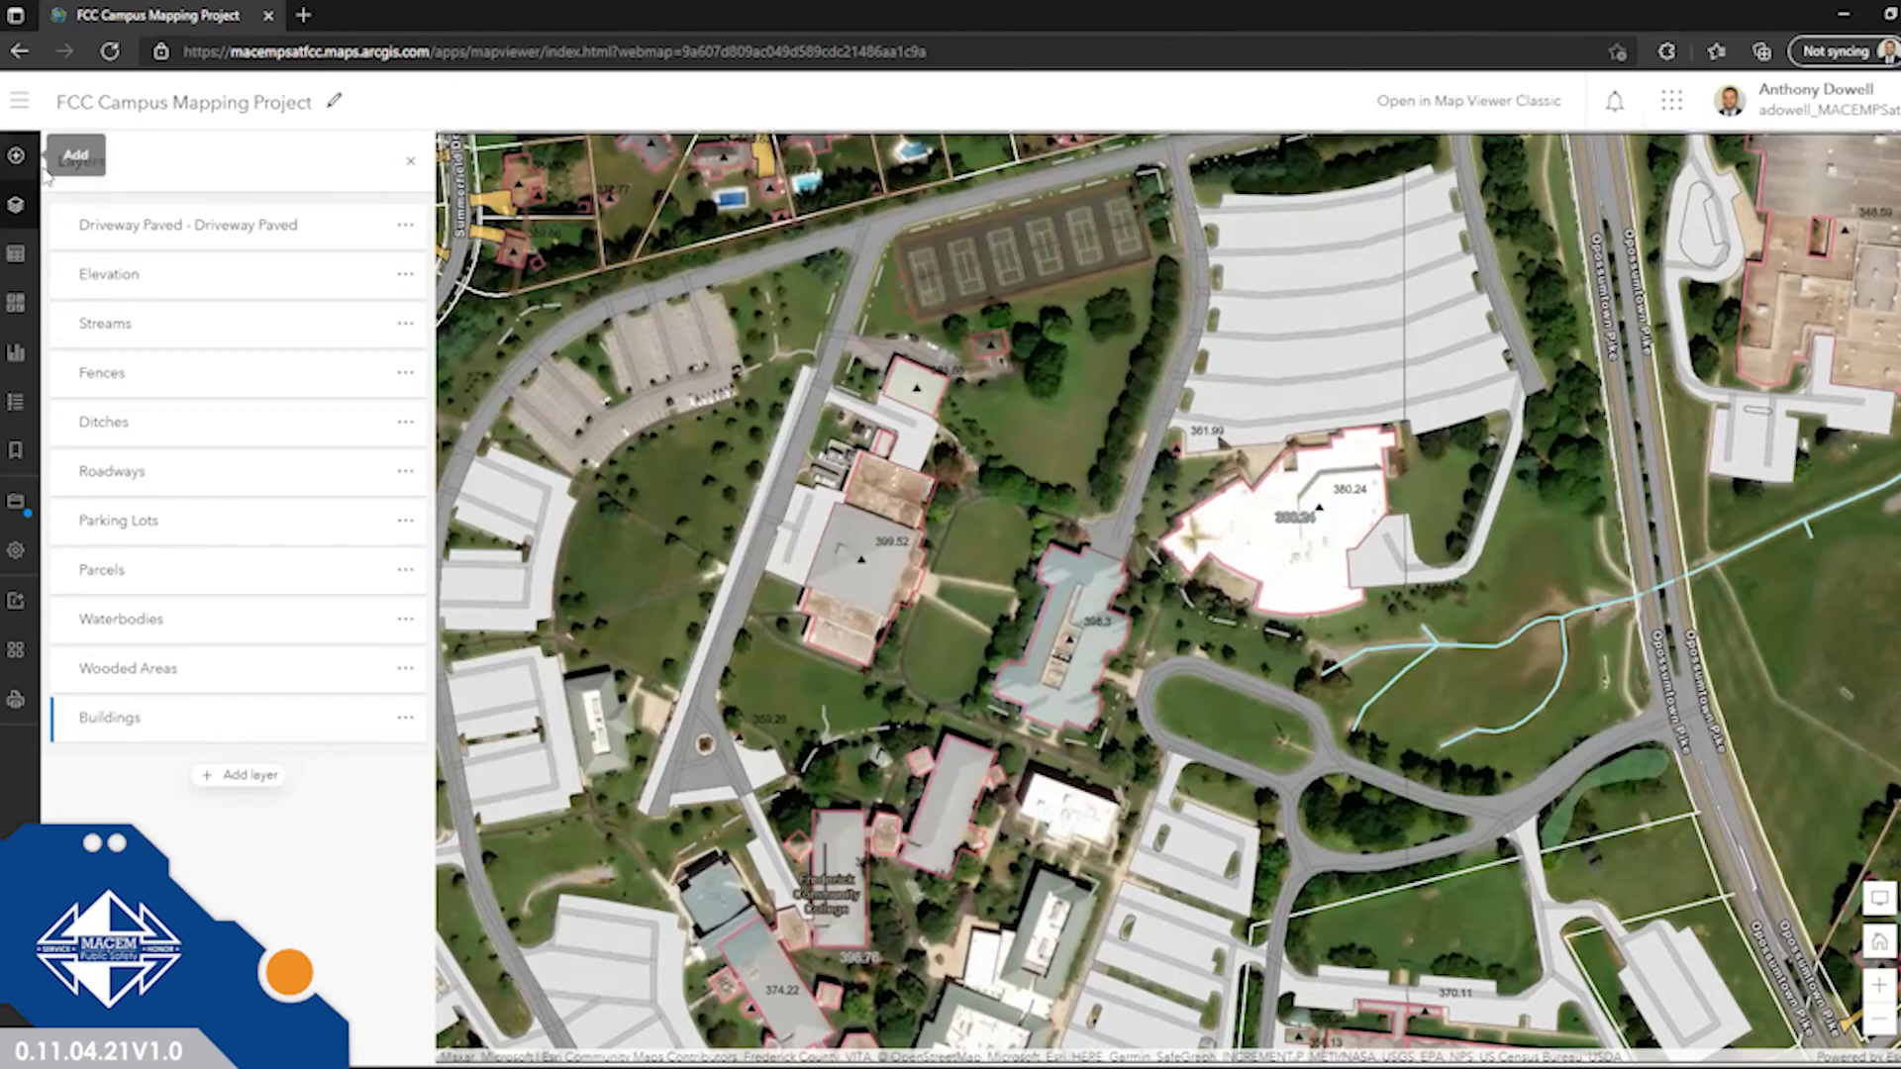
Leave the campus map and go to the organization's home page.
click(30, 107)
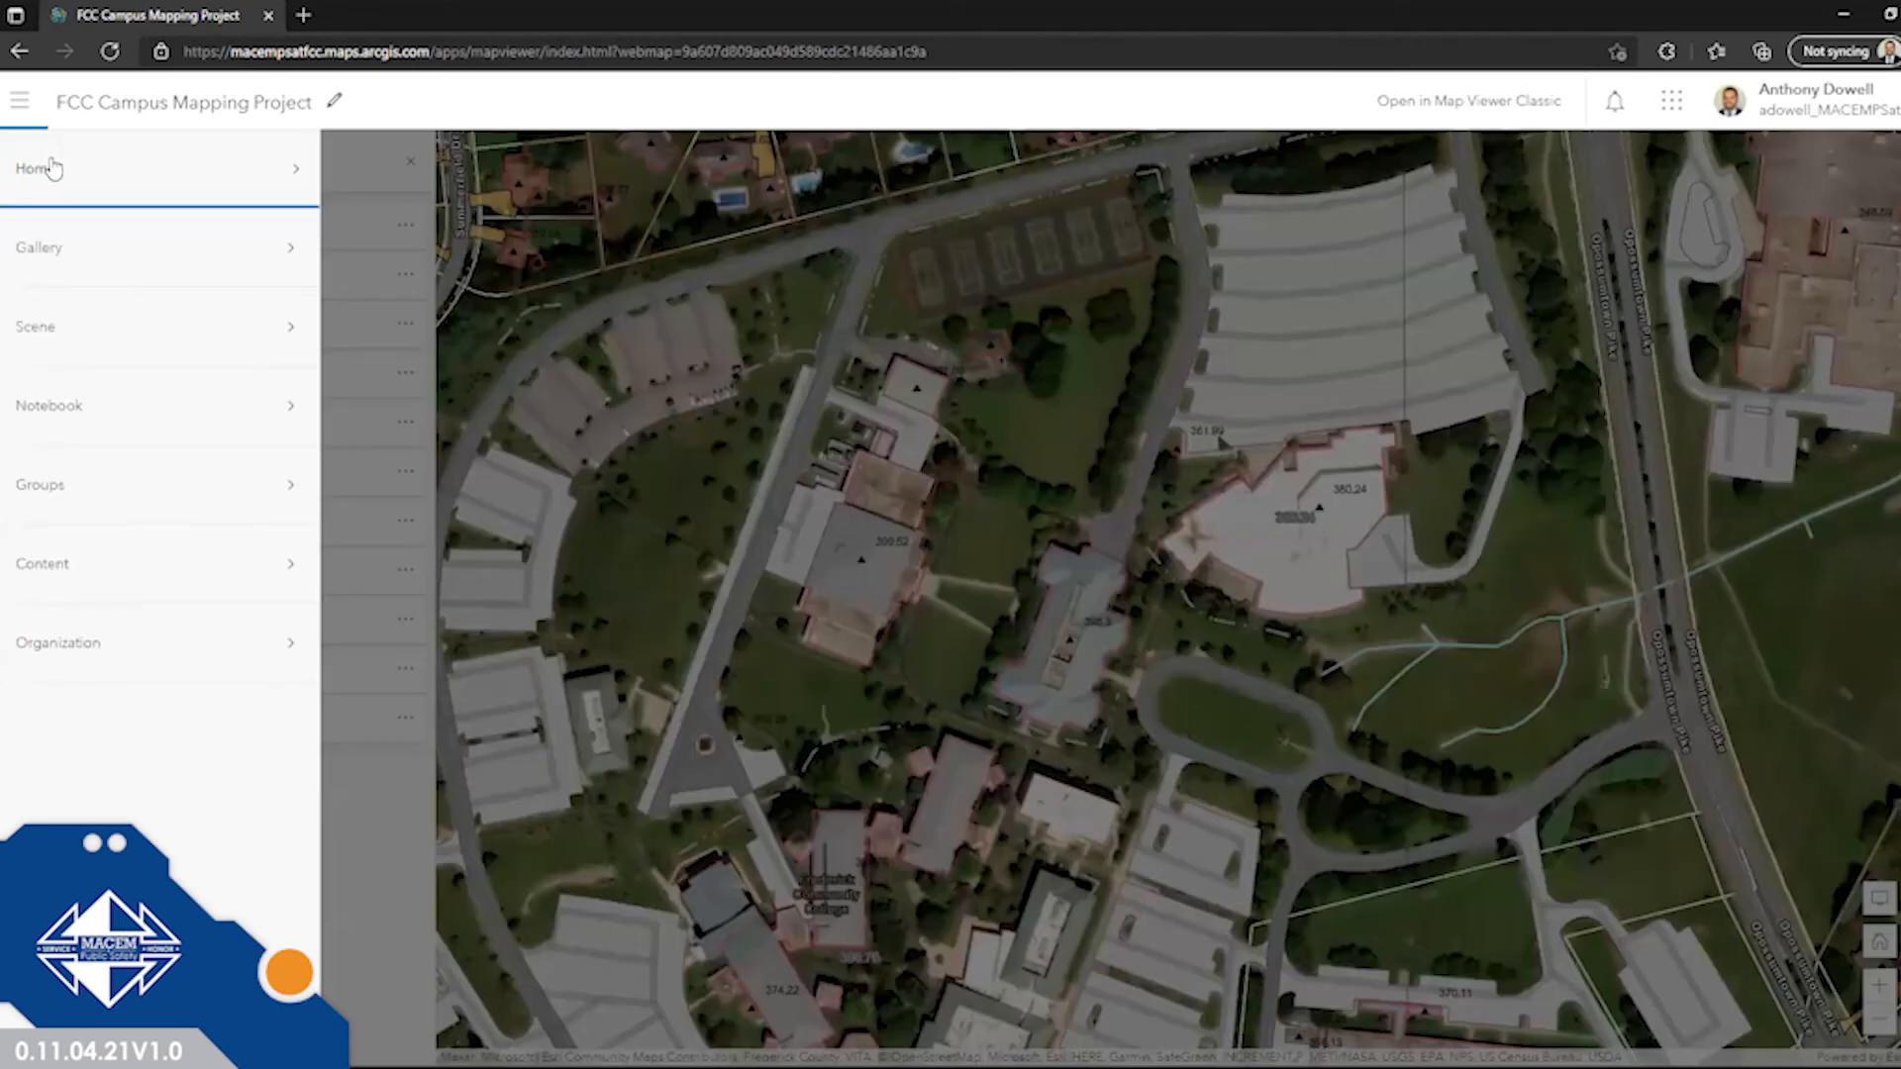
click(48, 166)
click(1079, 170)
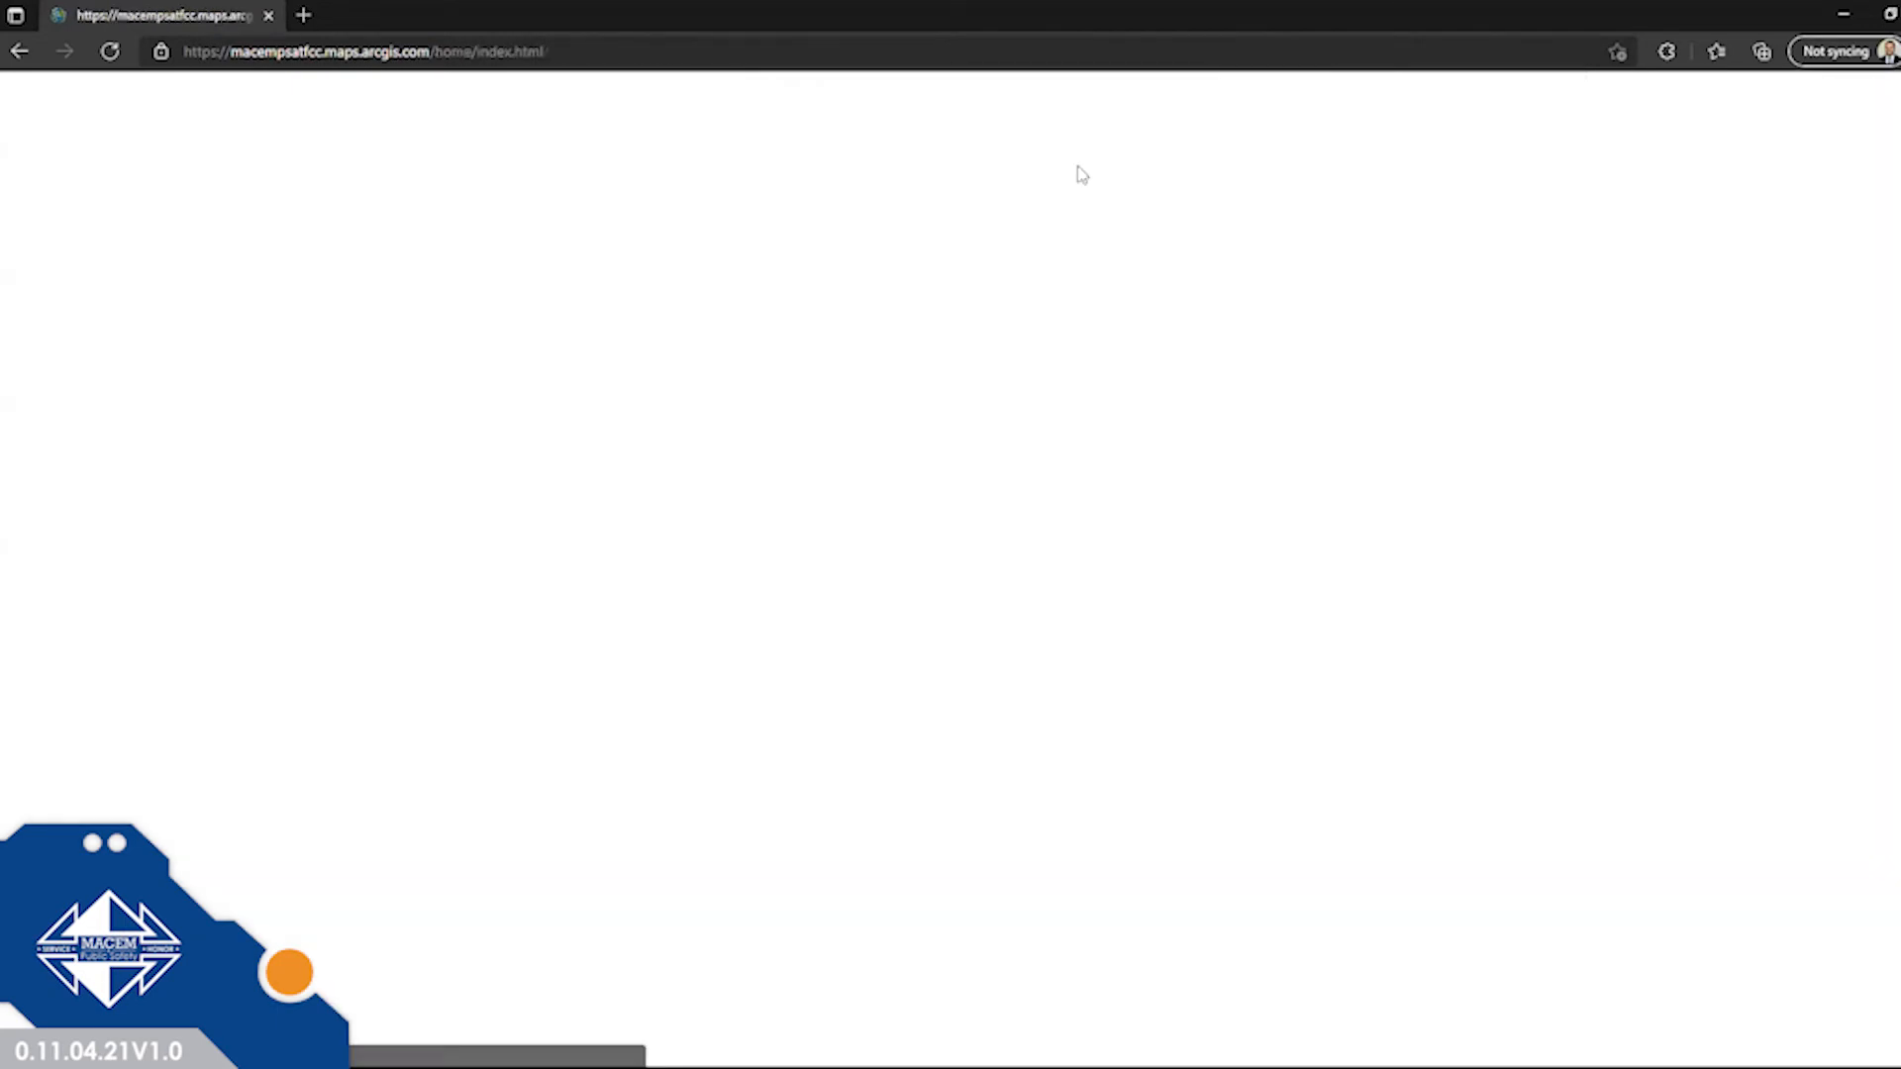